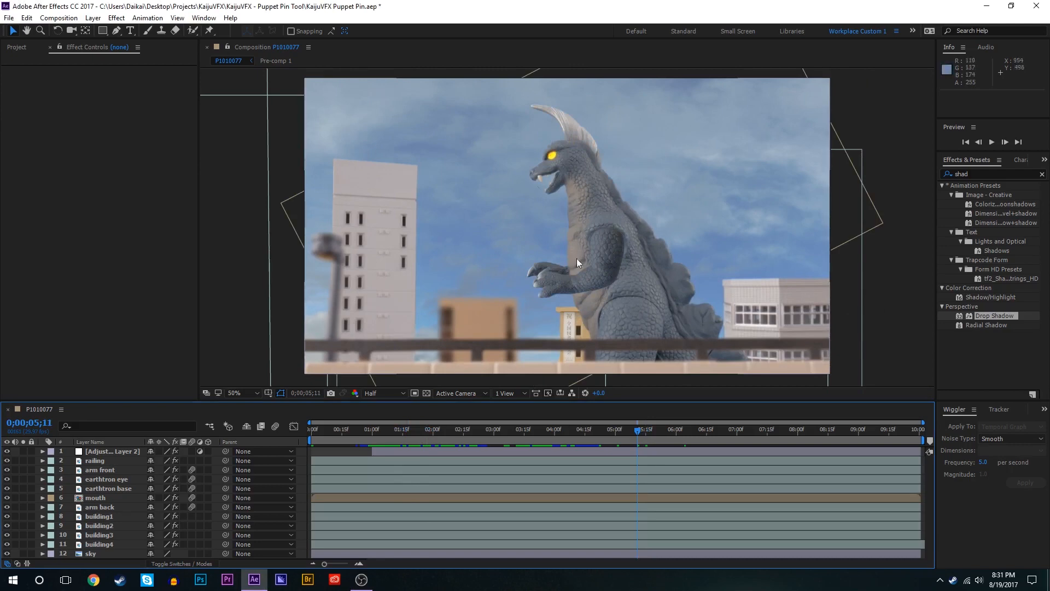
# Step: Scrub through the composition to review the monster's animation and the Particular particles at its mouth
pyautogui.moveTo(586, 436); pyautogui.dragTo(688, 432)
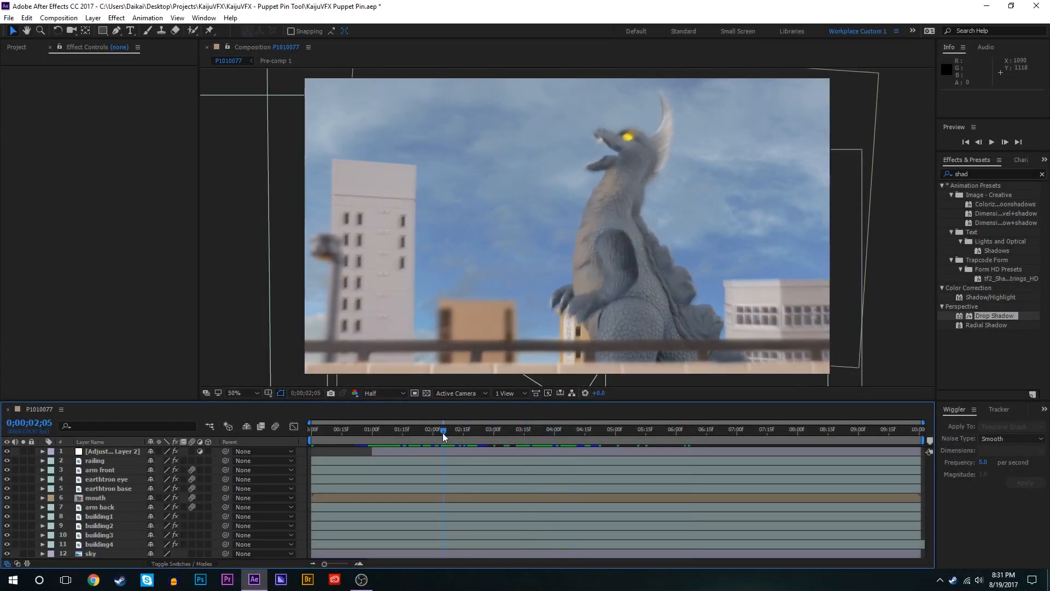
pyautogui.moveTo(442, 433); pyautogui.dragTo(671, 421)
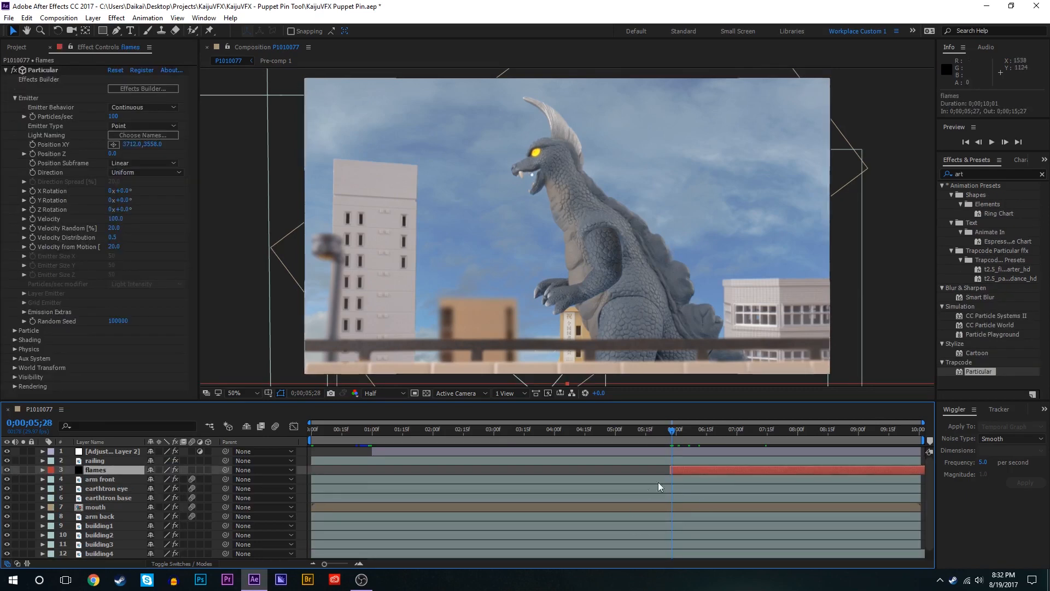
pyautogui.click(692, 432)
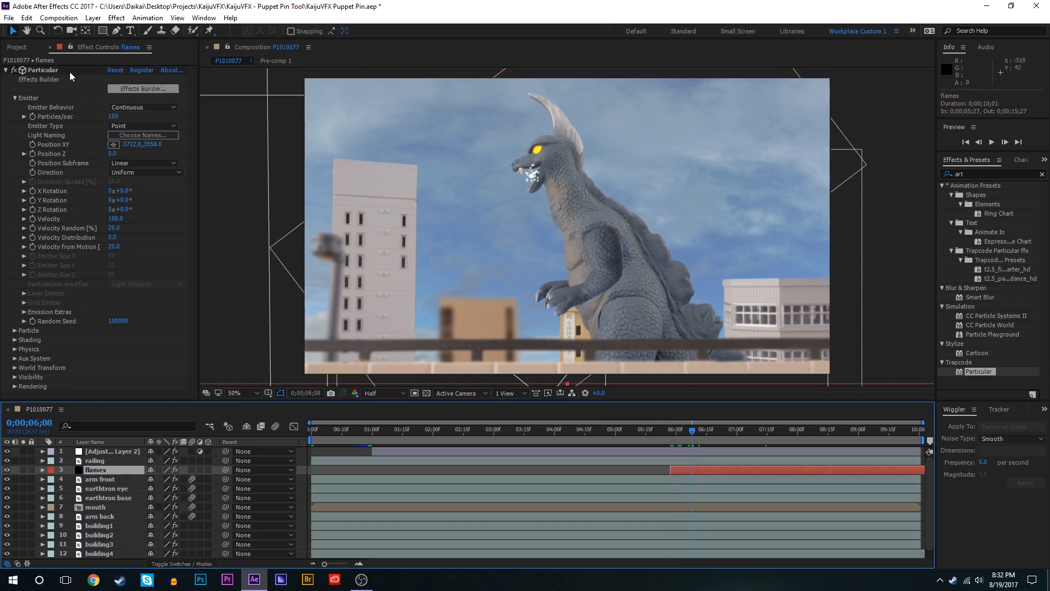
pyautogui.click(727, 440)
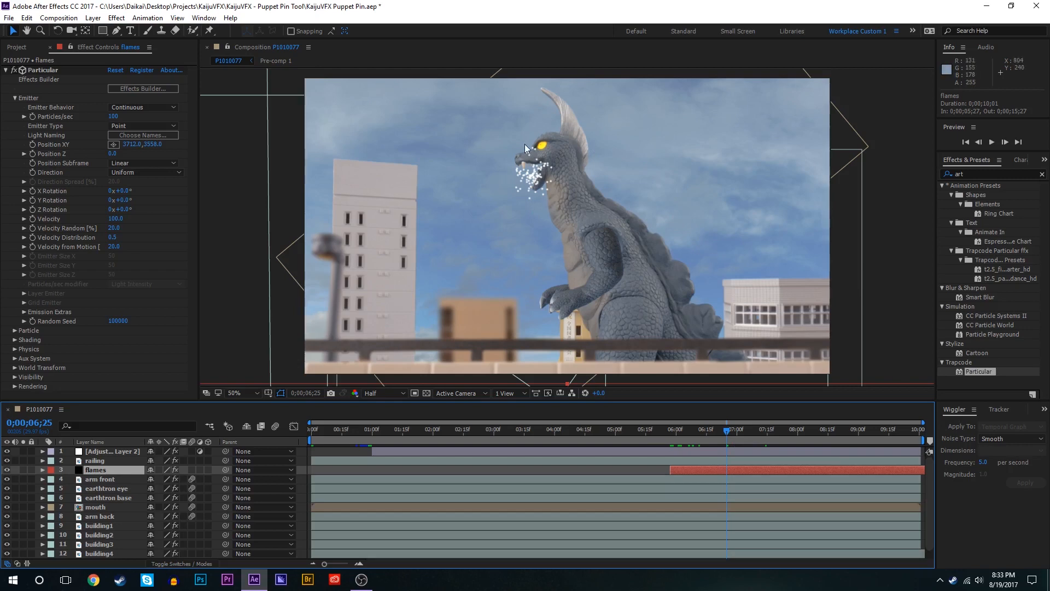
pyautogui.click(52, 71)
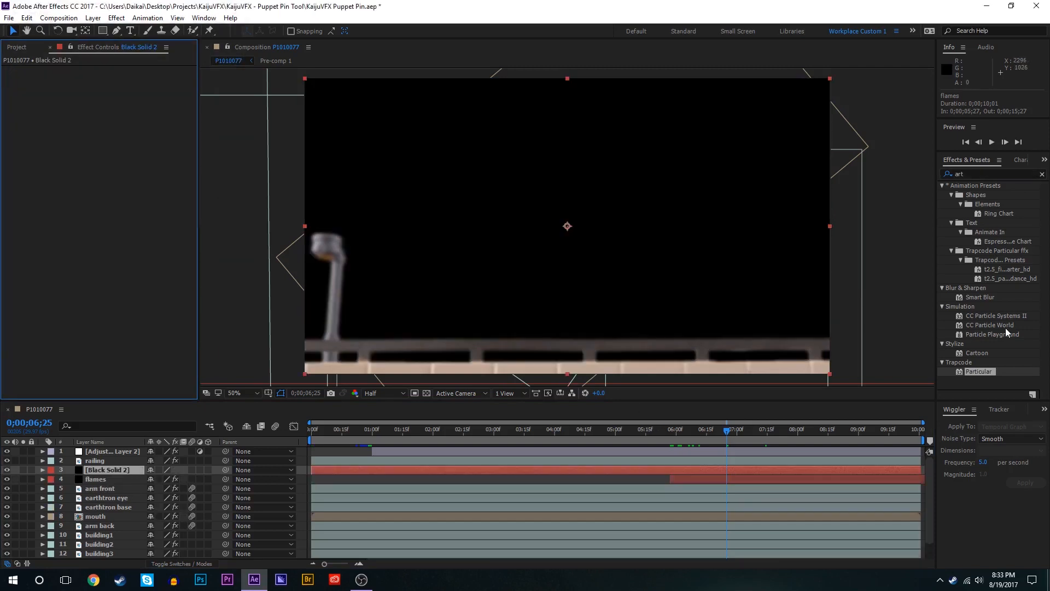
# Step: Try the CC Particle World effect on Black Solid 2 with its producer moved off-centre, and delete that solid
pyautogui.click(1006, 327)
pyautogui.doubleClick(1007, 327)
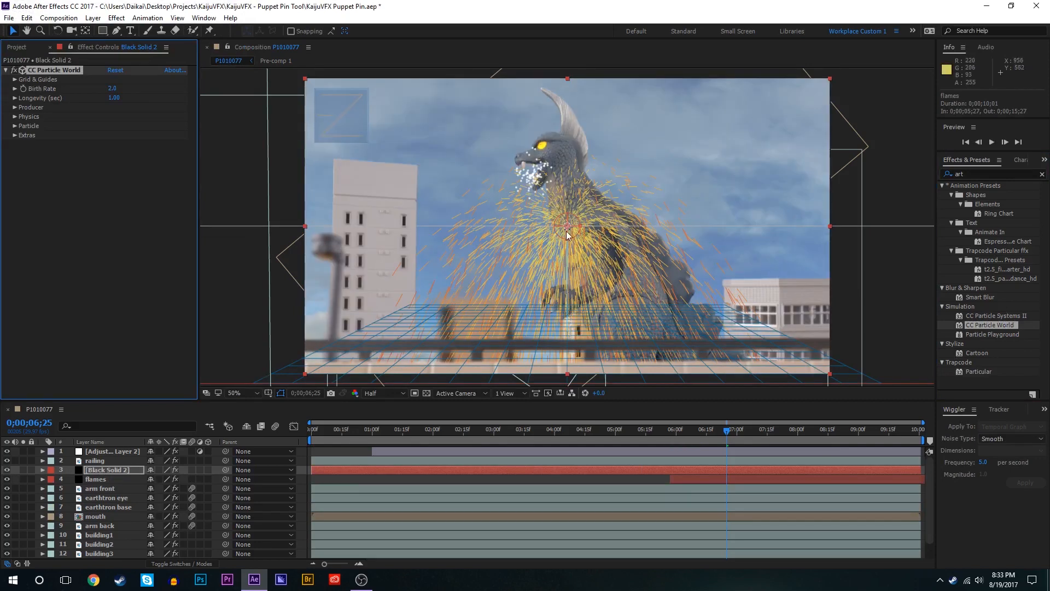
pyautogui.moveTo(567, 226); pyautogui.dragTo(522, 210)
pyautogui.press('Delete')
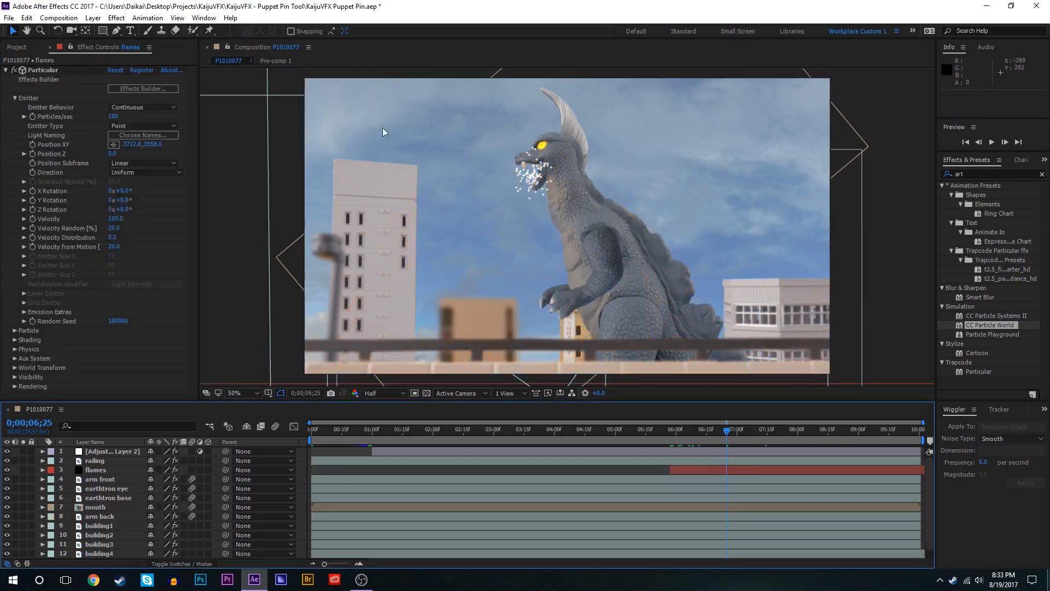
# Step: Select the Particular effect on the flames layer and inspect its particles at further points in time
pyautogui.click(756, 470)
pyautogui.click(53, 72)
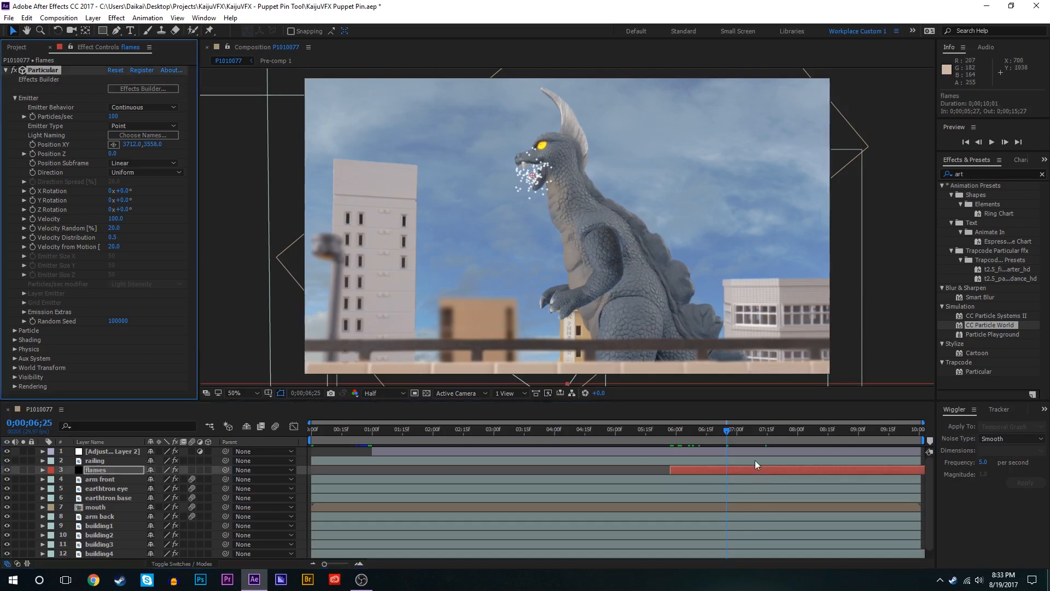
pyautogui.click(766, 435)
pyautogui.click(788, 432)
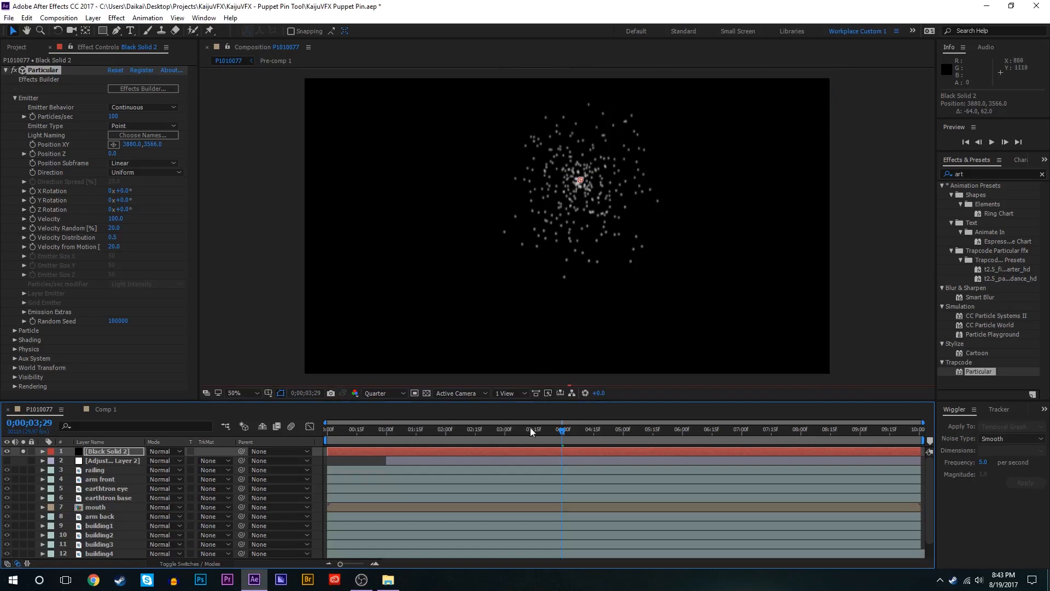
# Step: Set the Particular emitter's direction on Black Solid 2 to Directional and move the emitter to about 3892, 3778
pyautogui.moveTo(515, 432); pyautogui.dragTo(740, 428)
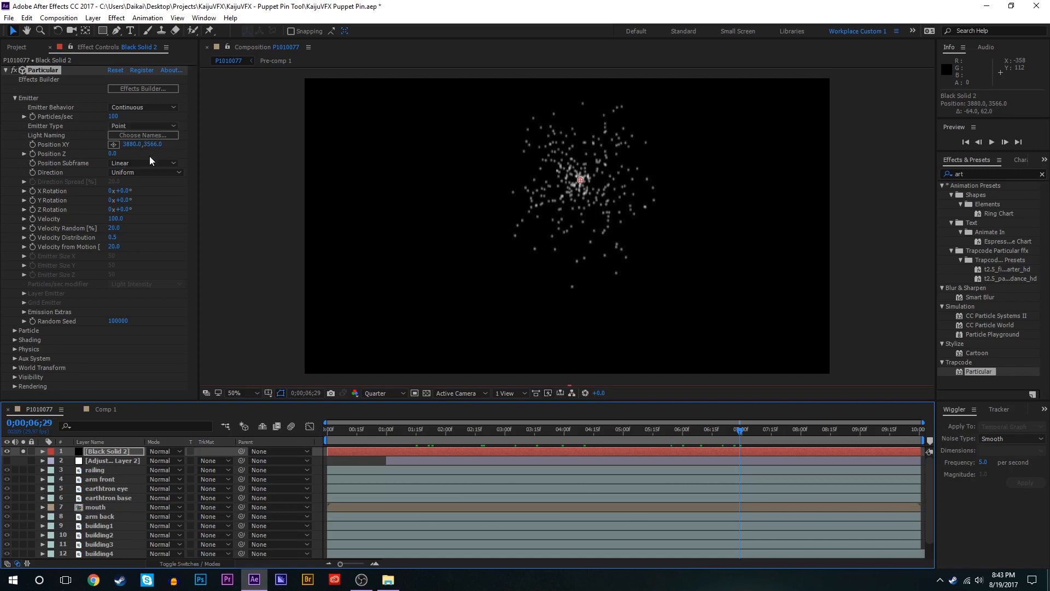
pyautogui.click(140, 172)
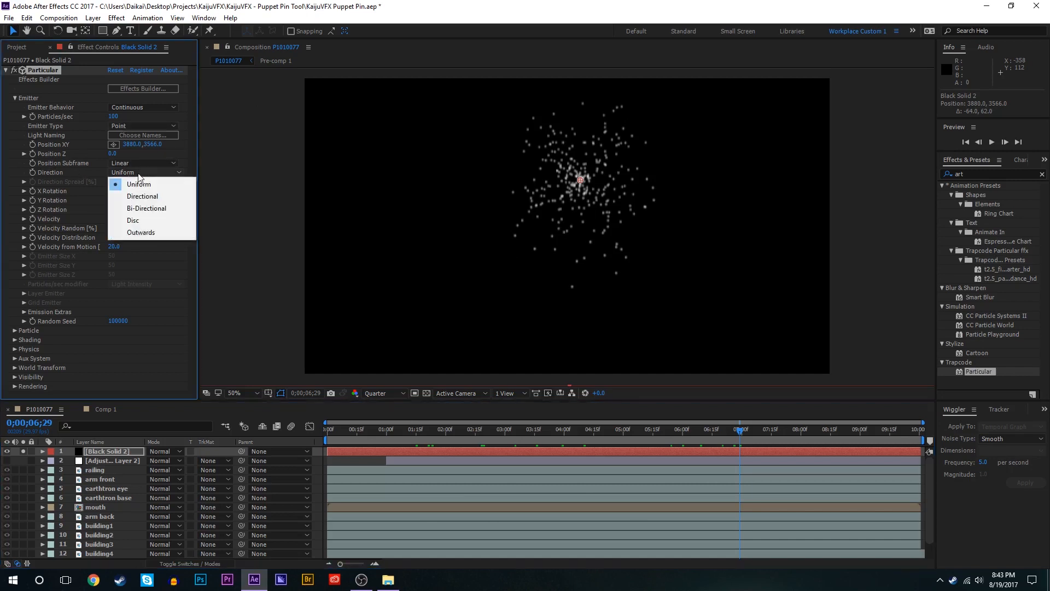
pyautogui.click(159, 197)
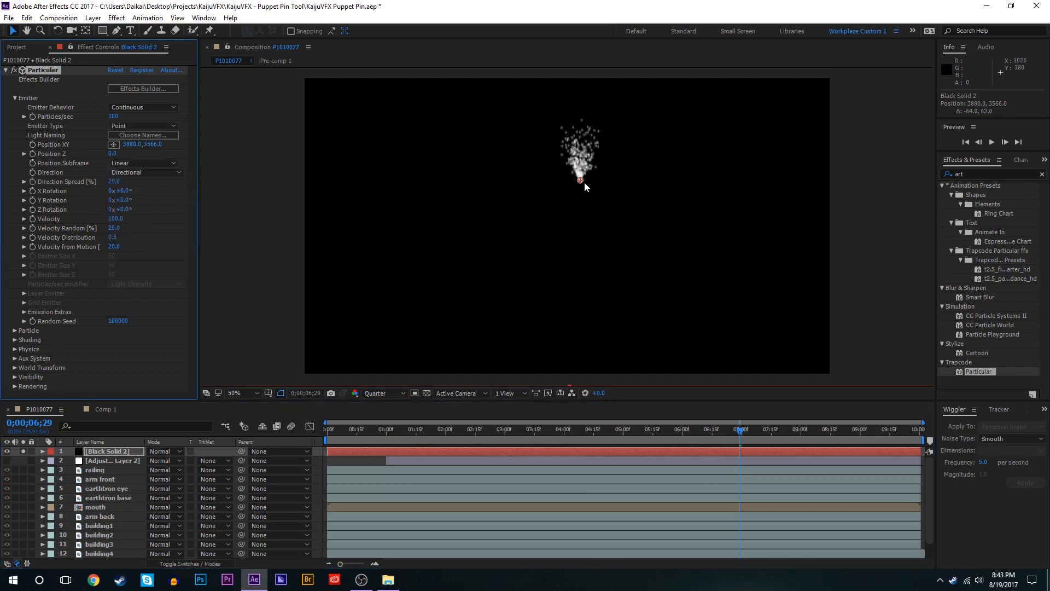
pyautogui.moveTo(580, 181); pyautogui.dragTo(583, 239)
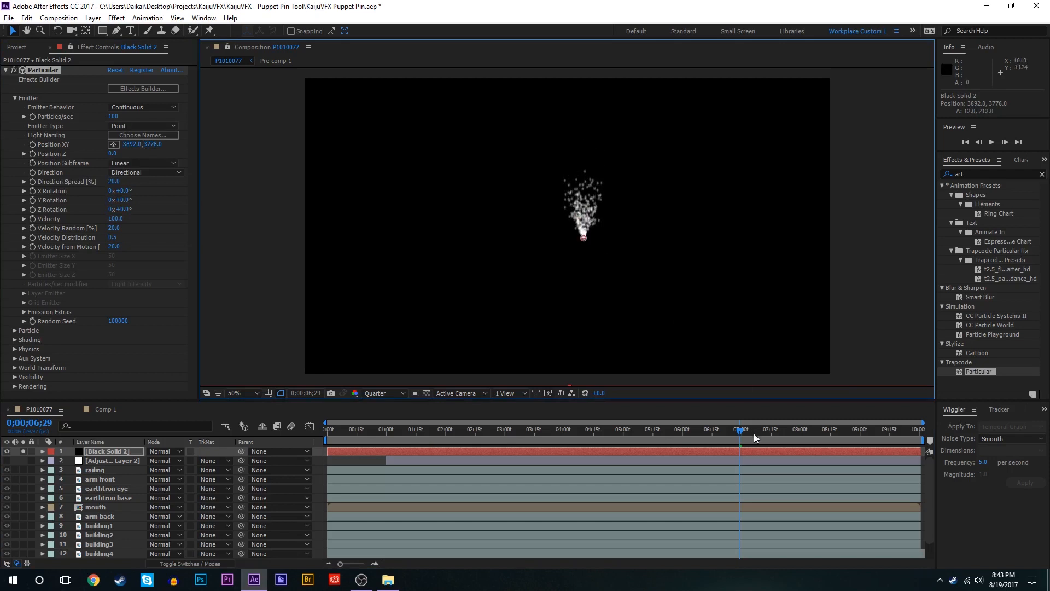
pyautogui.moveTo(754, 434); pyautogui.dragTo(772, 435)
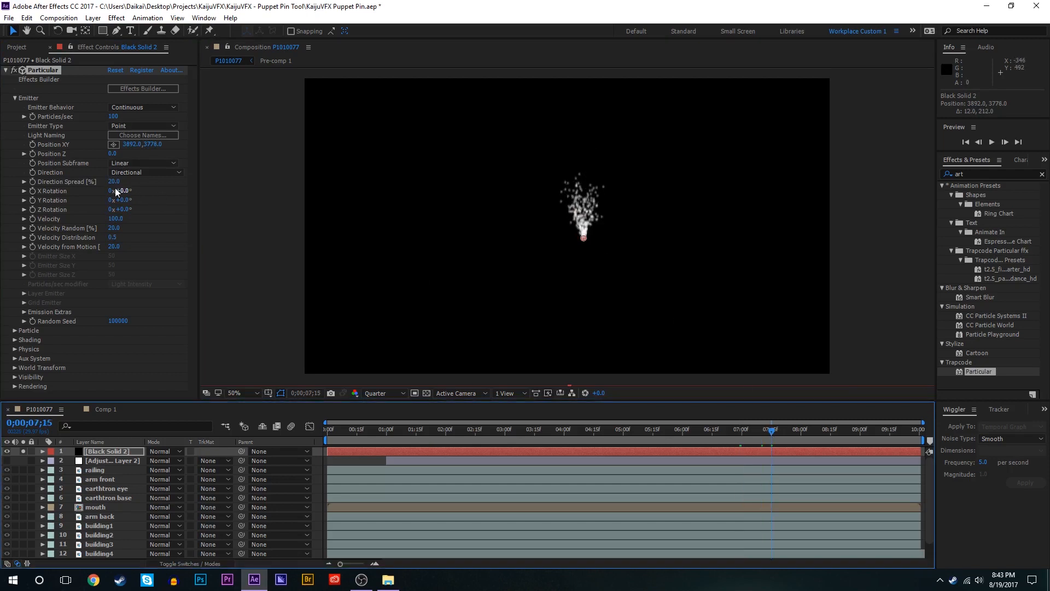
# Step: Set Particular's emitter type to Sphere and the composition's preview resolution to Half
pyautogui.click(137, 126)
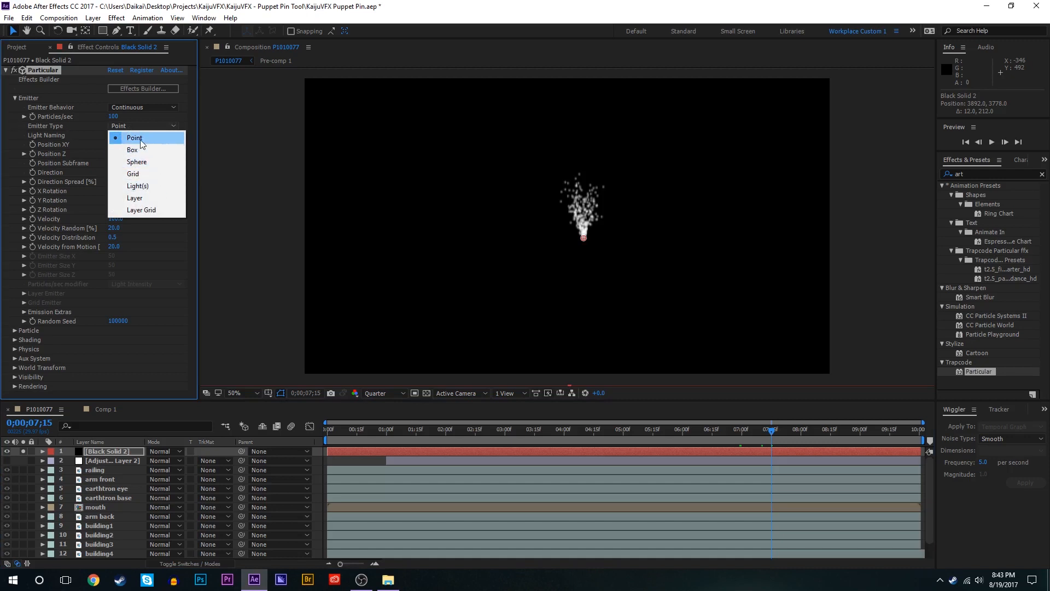
pyautogui.click(143, 163)
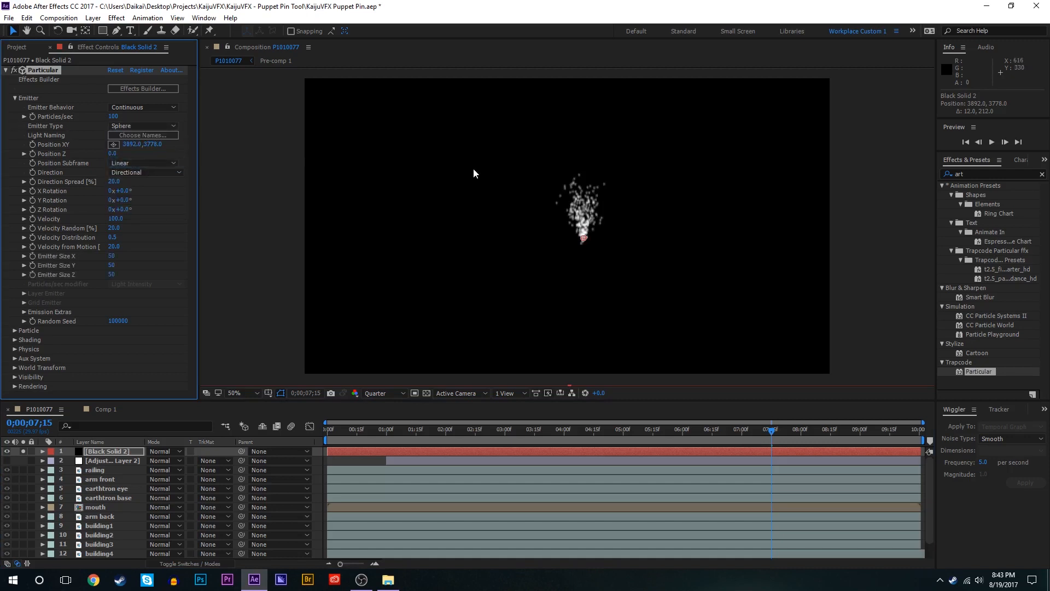
pyautogui.press('/')
pyautogui.click(388, 393)
pyautogui.click(383, 432)
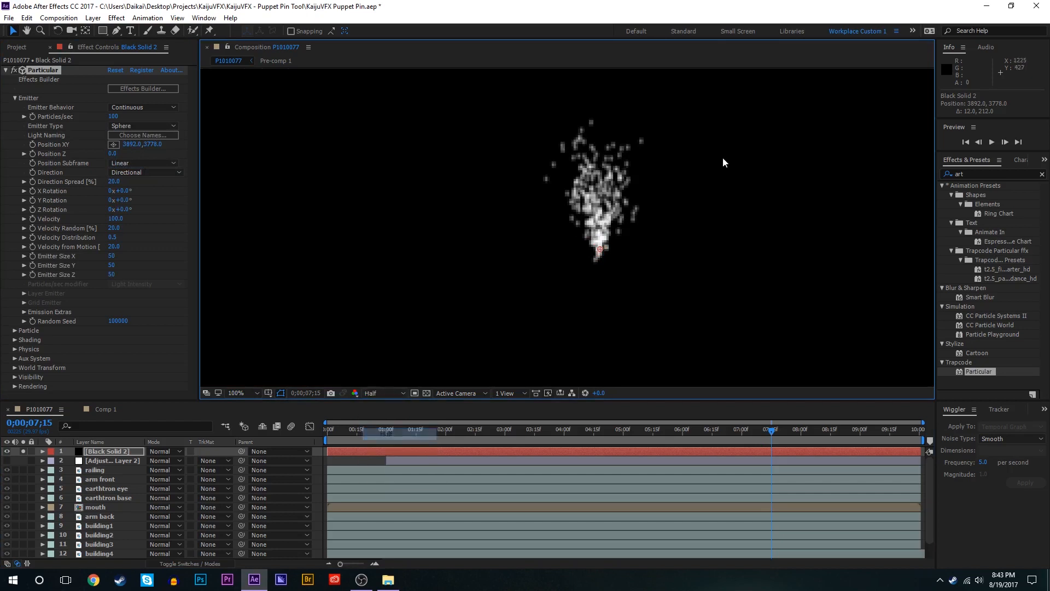
# Step: Set the emitter type back to Point and the emitter's X Rotation to 63°
pyautogui.click(139, 164)
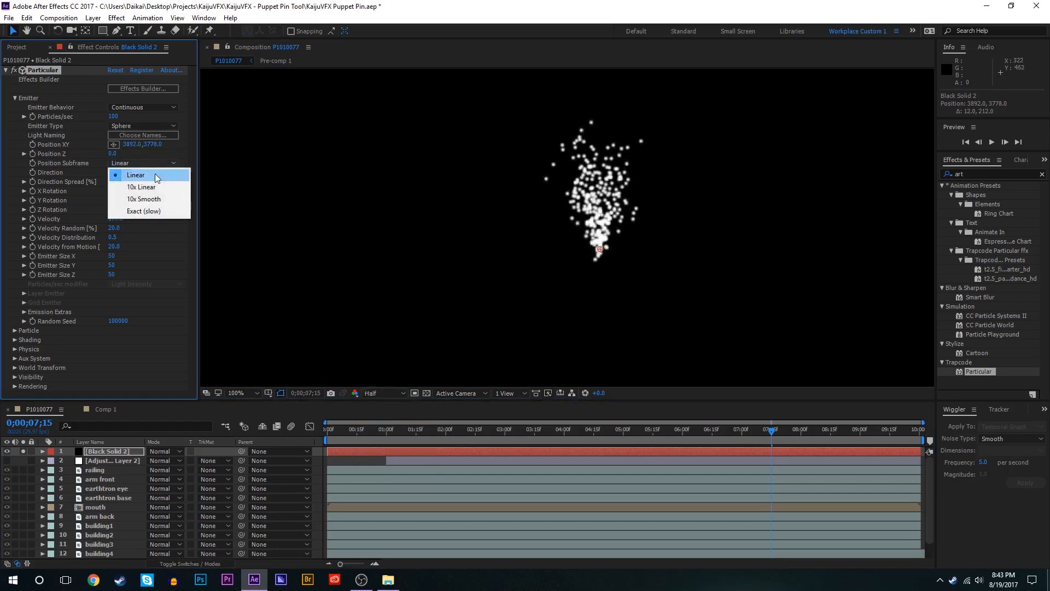
pyautogui.click(144, 126)
pyautogui.click(143, 137)
pyautogui.scroll(4, 561, 220)
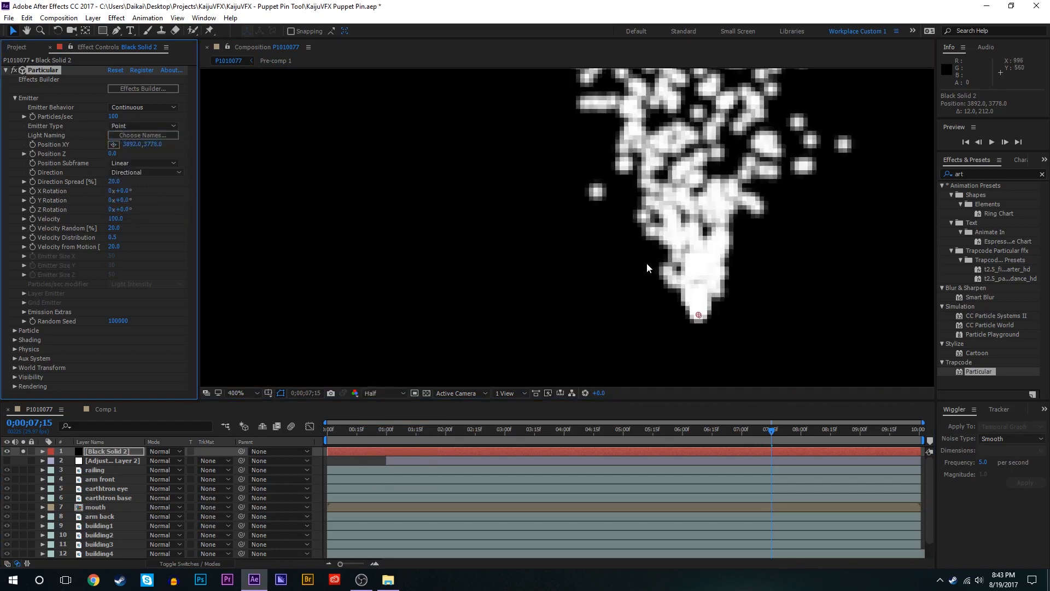
pyautogui.scroll(-2, 646, 264)
pyautogui.moveTo(126, 191); pyautogui.dragTo(150, 183)
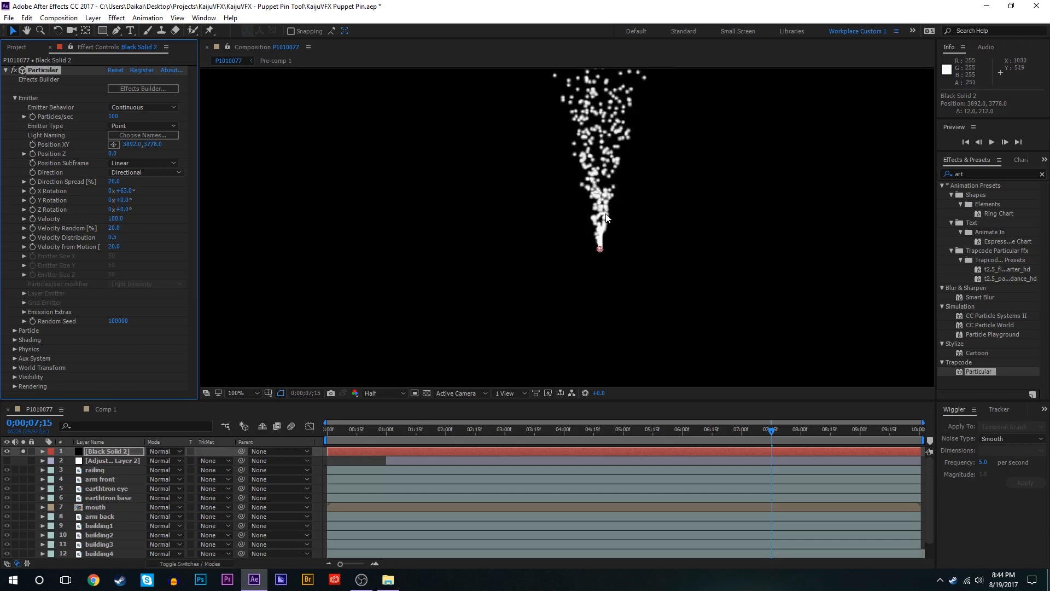
# Step: Inspect the point where the particles originate and change the emitter type to Sphere
pyautogui.scroll(-2, 605, 212)
pyautogui.scroll(6, 608, 212)
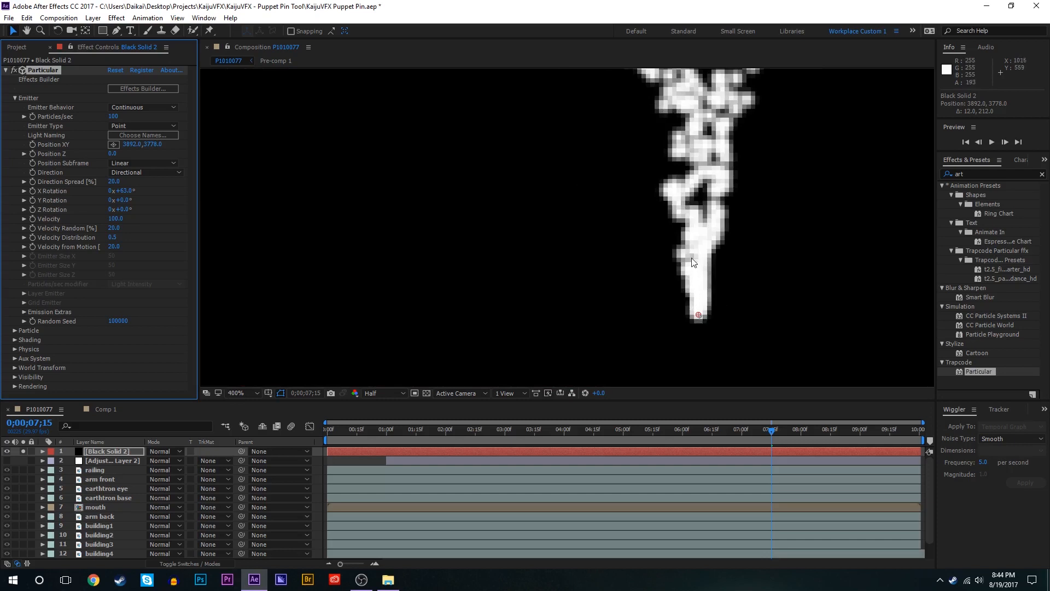
pyautogui.scroll(-5, 661, 226)
pyautogui.scroll(2, 568, 226)
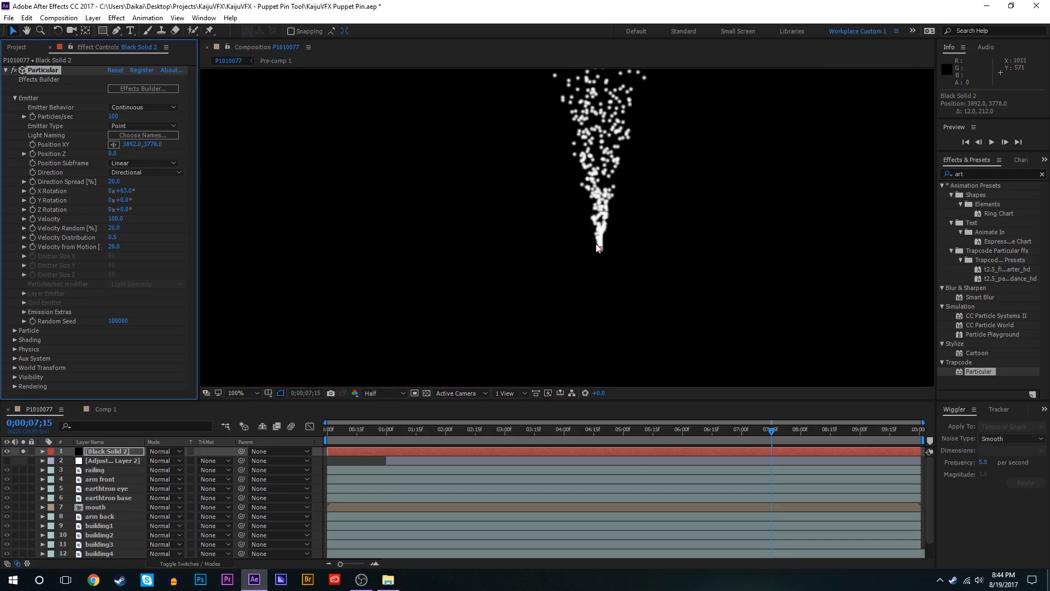
pyautogui.click(141, 125)
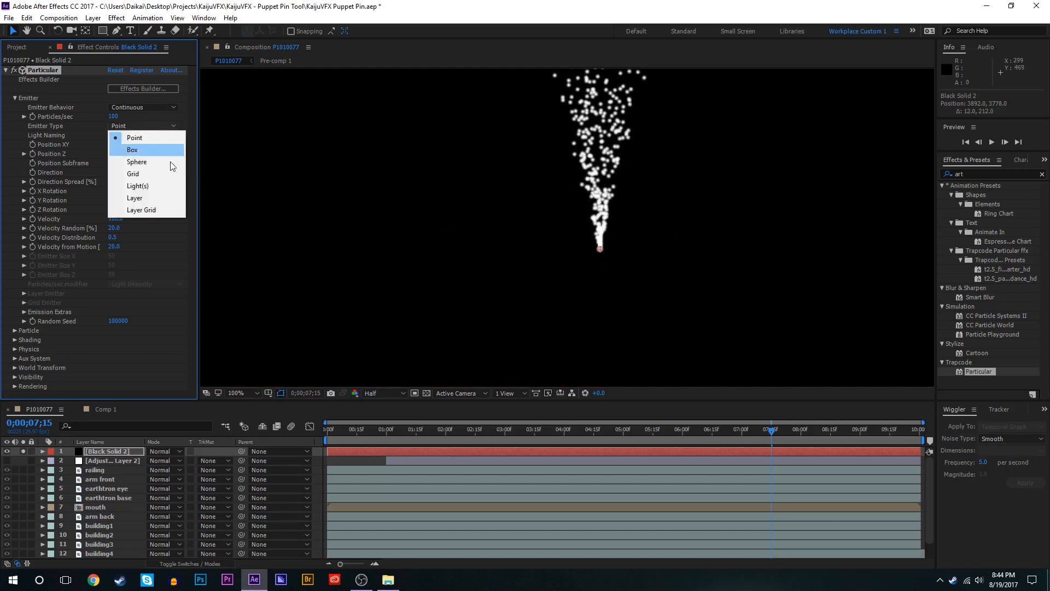
pyautogui.click(157, 164)
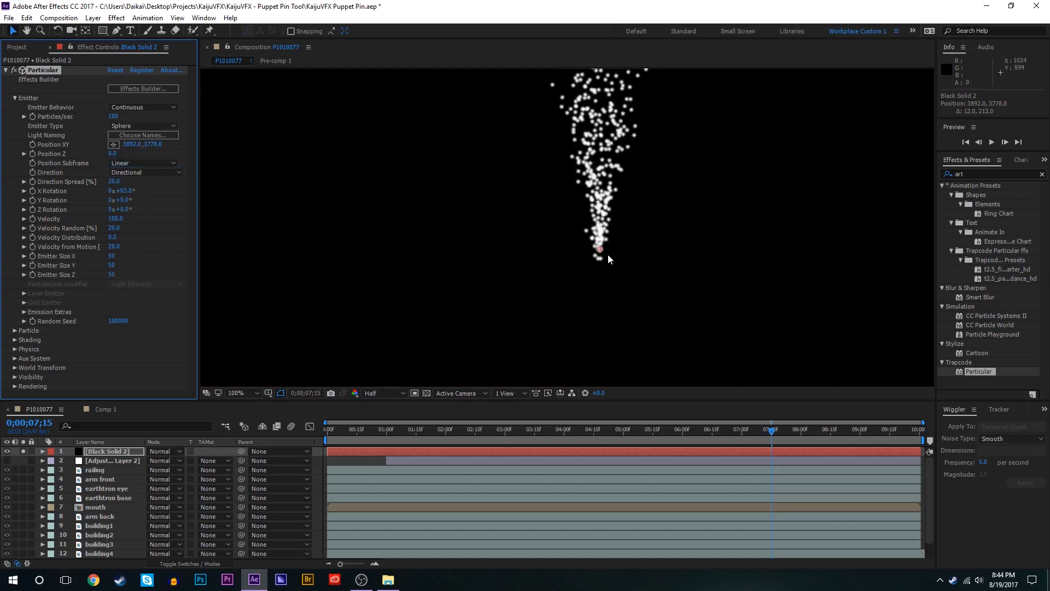
# Step: At 0;00;06;13, set the emitter's X Rotation to 70°, Y Rotation to 205° and Velocity to 710
pyautogui.click(708, 435)
pyautogui.press(',')
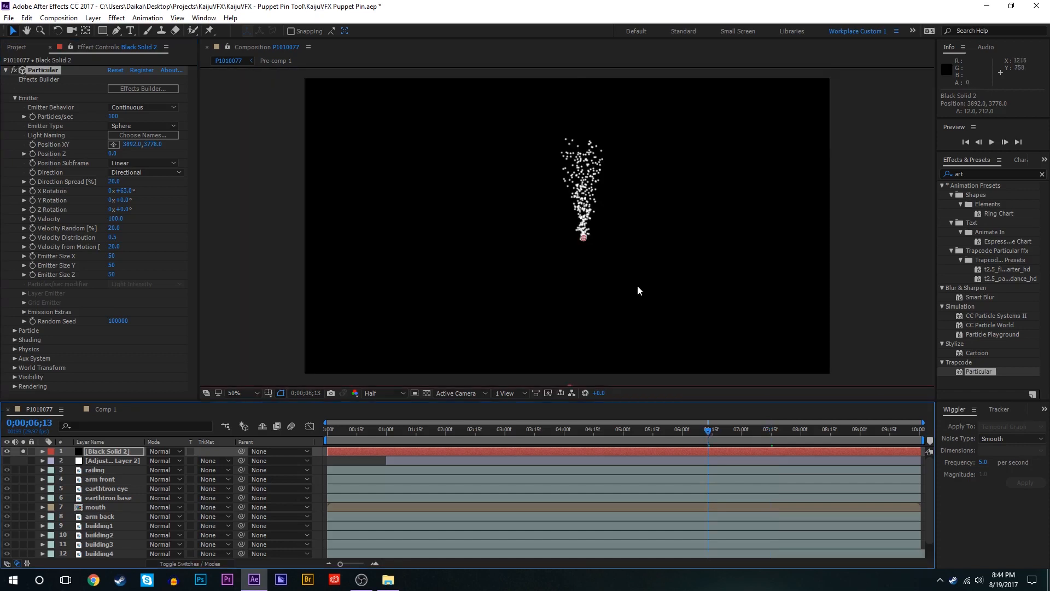
pyautogui.scroll(1, 616, 241)
pyautogui.scroll(-1, 616, 226)
pyautogui.moveTo(121, 191)
pyautogui.mouseDown()
pyautogui.moveTo(156, 194)
pyautogui.moveTo(98, 195)
pyautogui.moveTo(322, 196)
pyautogui.moveTo(238, 216)
pyautogui.moveTo(272, 212)
pyautogui.moveTo(153, 193)
pyautogui.moveTo(125, 219)
pyautogui.moveTo(153, 218)
pyautogui.mouseUp()
# Step: Set Particles/sec to 160, Y Rotation to 216° and Z Rotation to -29°, and move the emitter to about 3688, 3546
pyautogui.moveTo(583, 238); pyautogui.dragTo(570, 152)
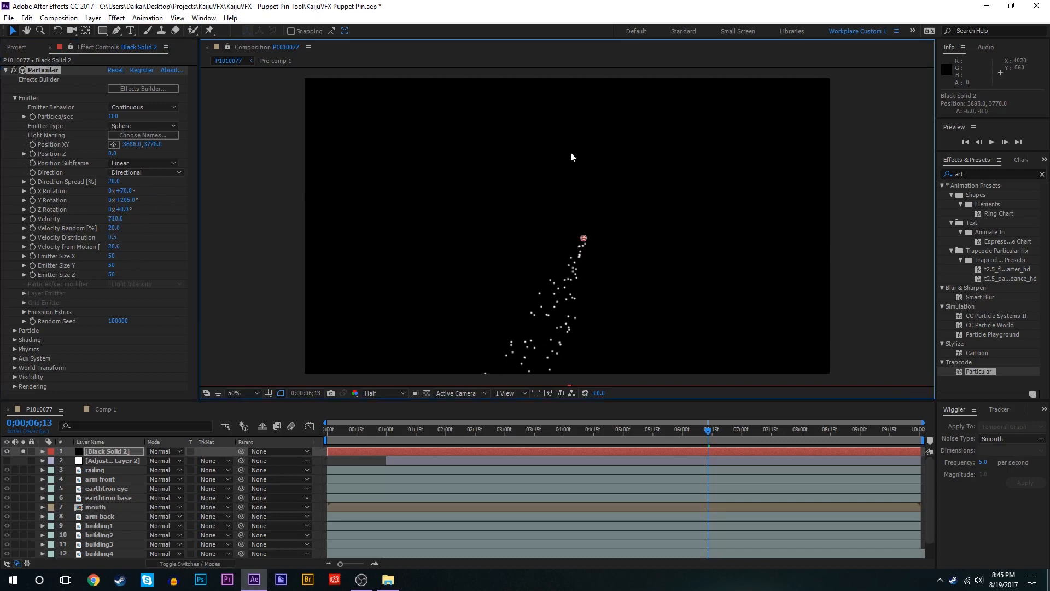
pyautogui.moveTo(558, 193); pyautogui.dragTo(556, 188)
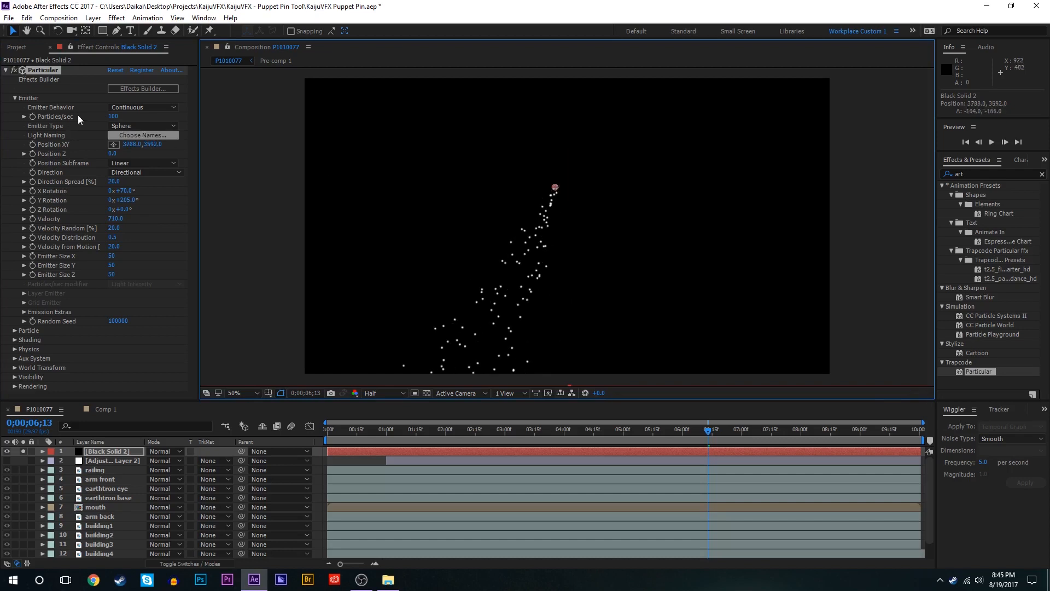
pyautogui.click(116, 115)
pyautogui.moveTo(116, 116); pyautogui.dragTo(119, 115)
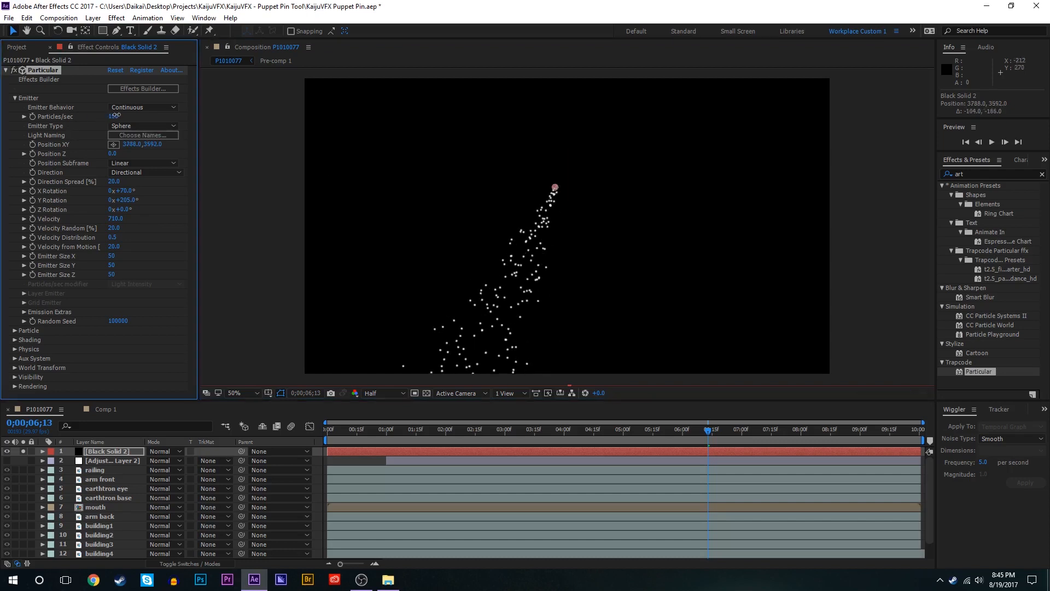
pyautogui.moveTo(555, 187); pyautogui.dragTo(527, 175)
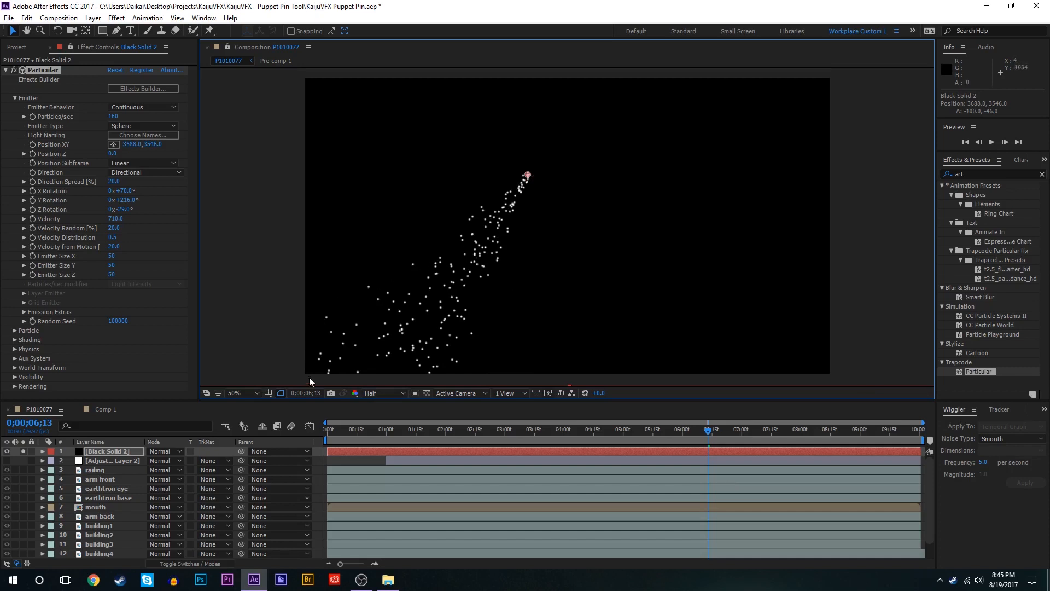
# Step: Place Black Solid 2 directly below the railing layer, check it with the full scene shown, and solo it again
pyautogui.click(22, 451)
pyautogui.moveTo(99, 452); pyautogui.dragTo(109, 476)
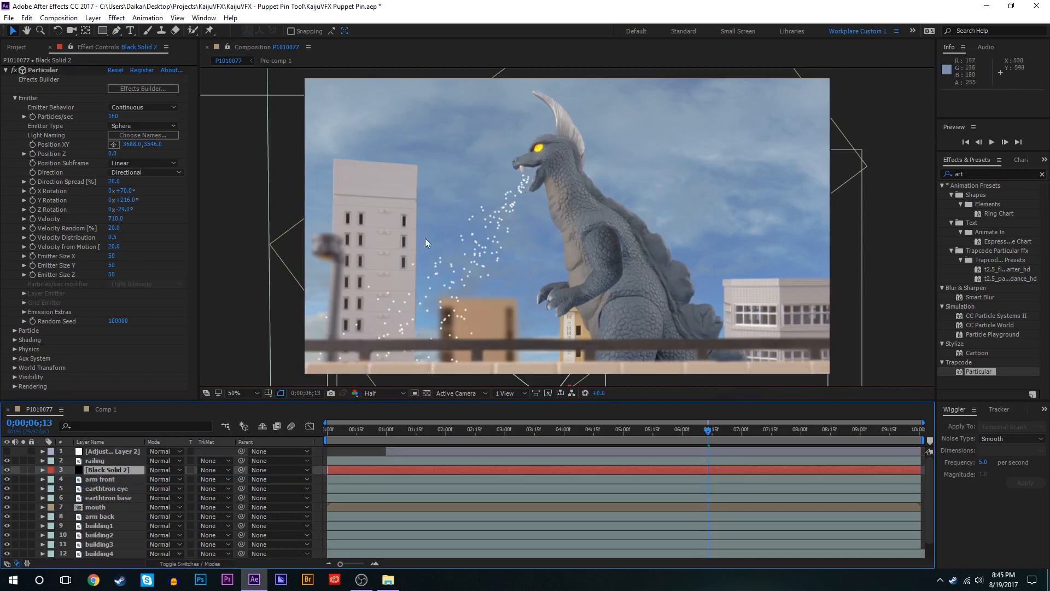
pyautogui.click(23, 470)
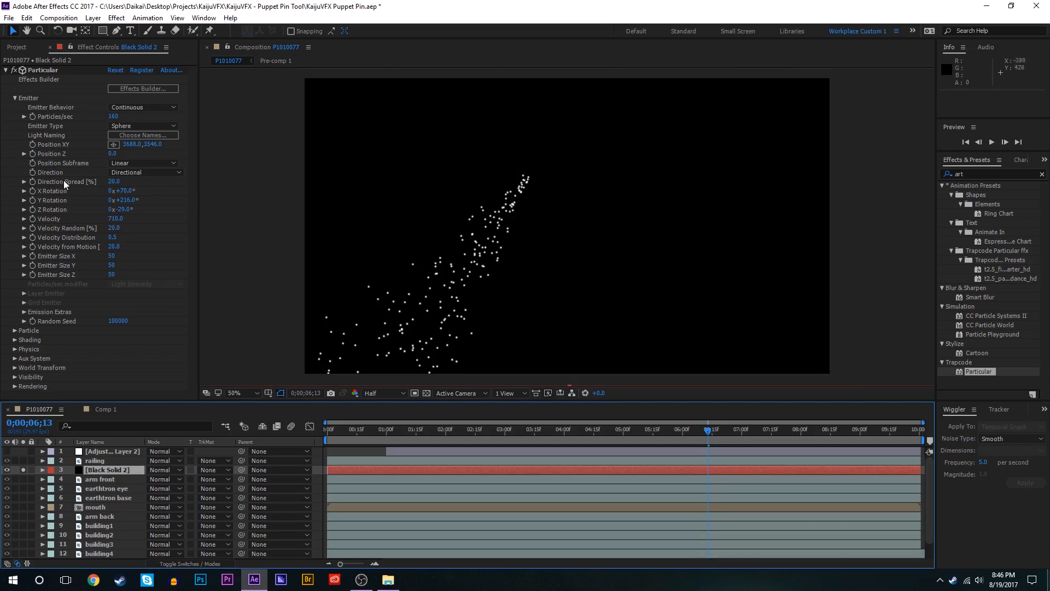
# Step: Narrow the Direction Spread to 9%, set Y Rotation to 232°, and move the emitter to about 3724, 3558
pyautogui.click(116, 182)
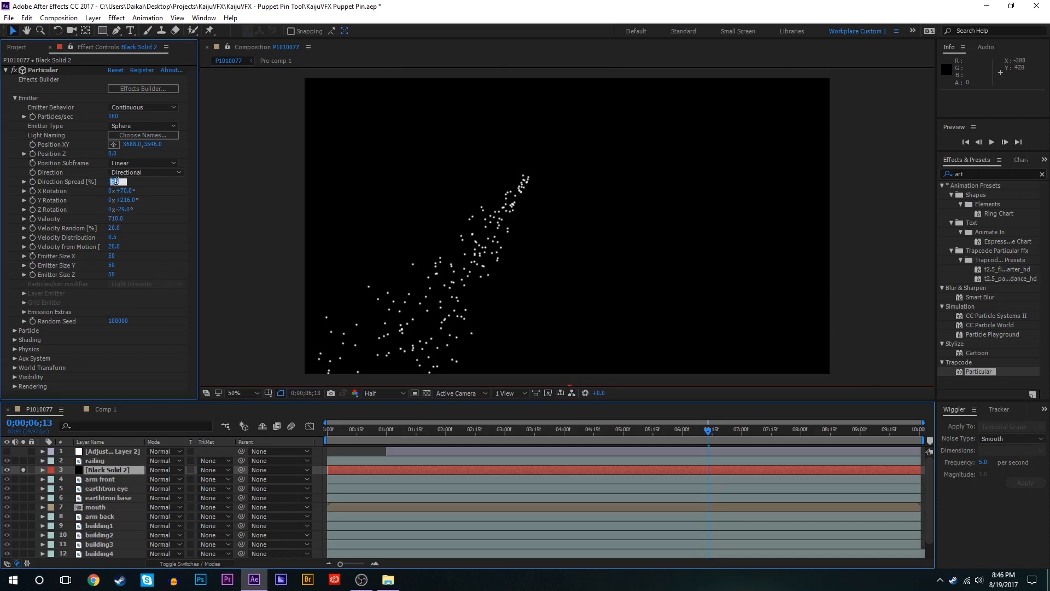
pyautogui.write('9')
pyautogui.press('Return')
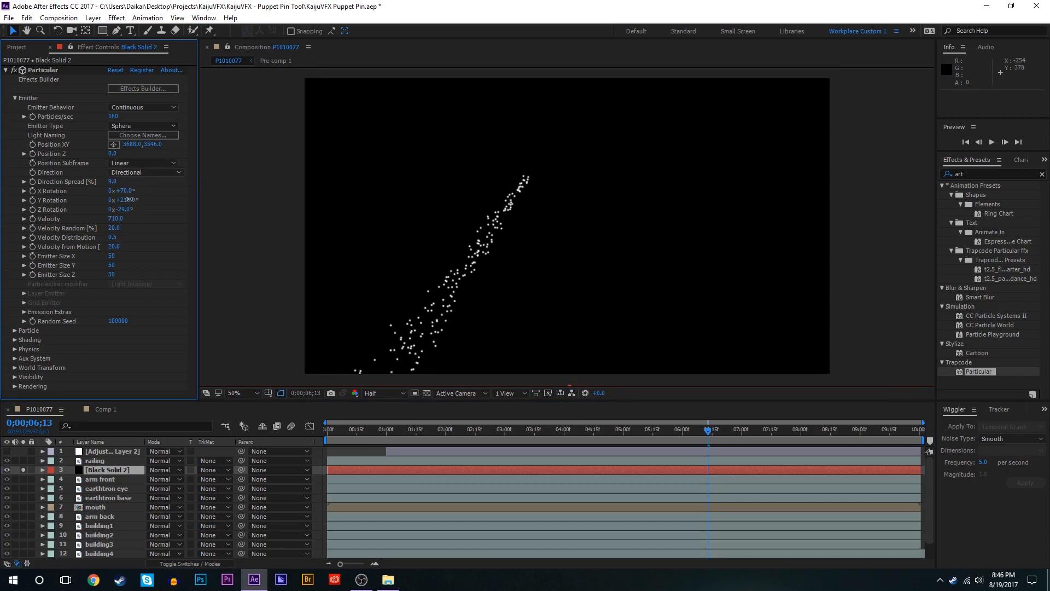
pyautogui.moveTo(129, 199); pyautogui.dragTo(137, 201)
pyautogui.moveTo(529, 181); pyautogui.dragTo(537, 182)
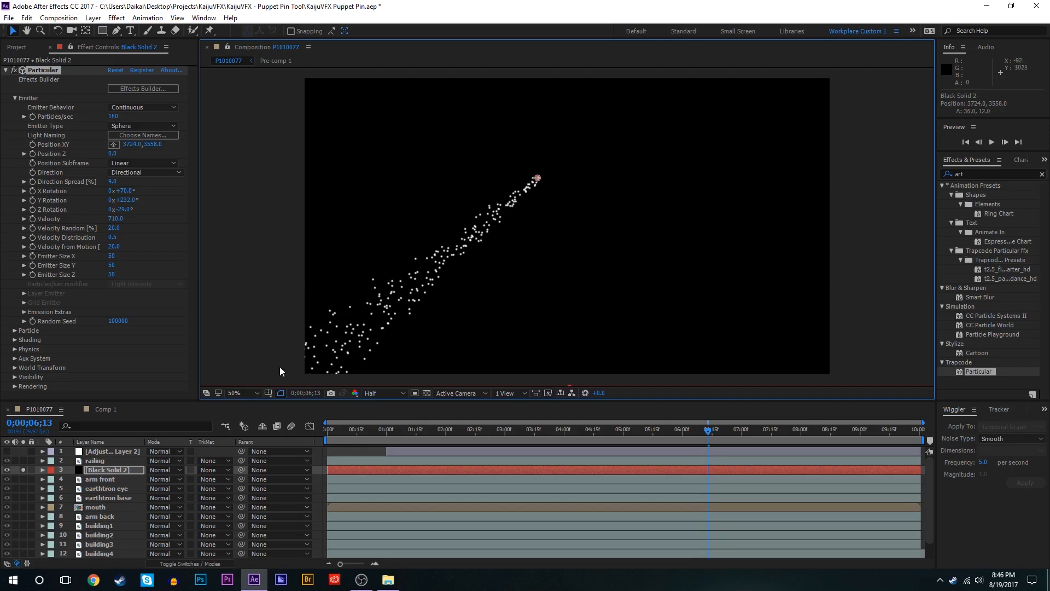
# Step: Open Particular's Effects Builder and show the available sprite blocks for the Default Particle
pyautogui.click(143, 88)
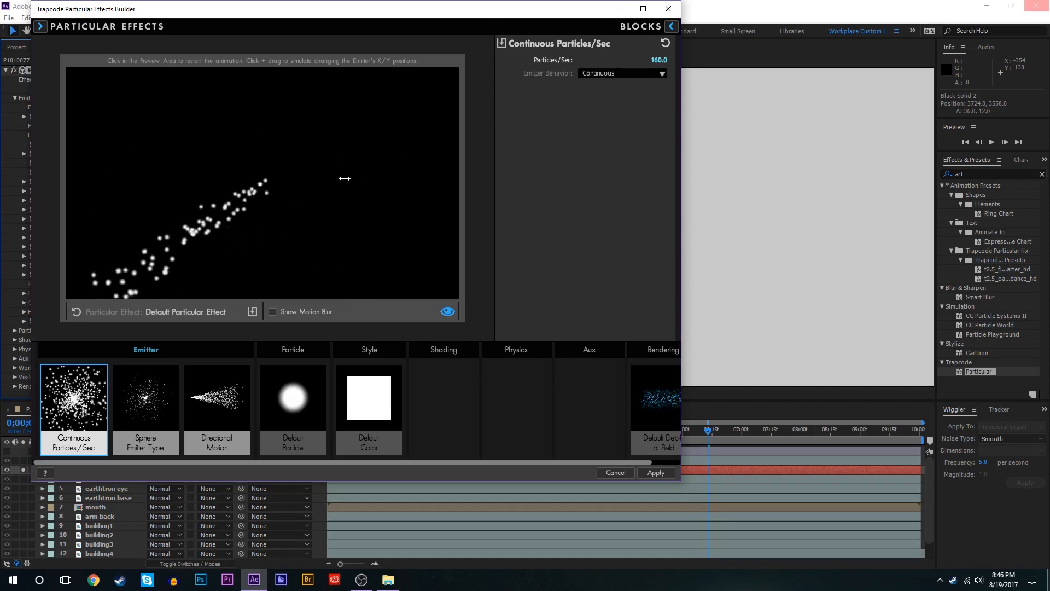
pyautogui.click(659, 26)
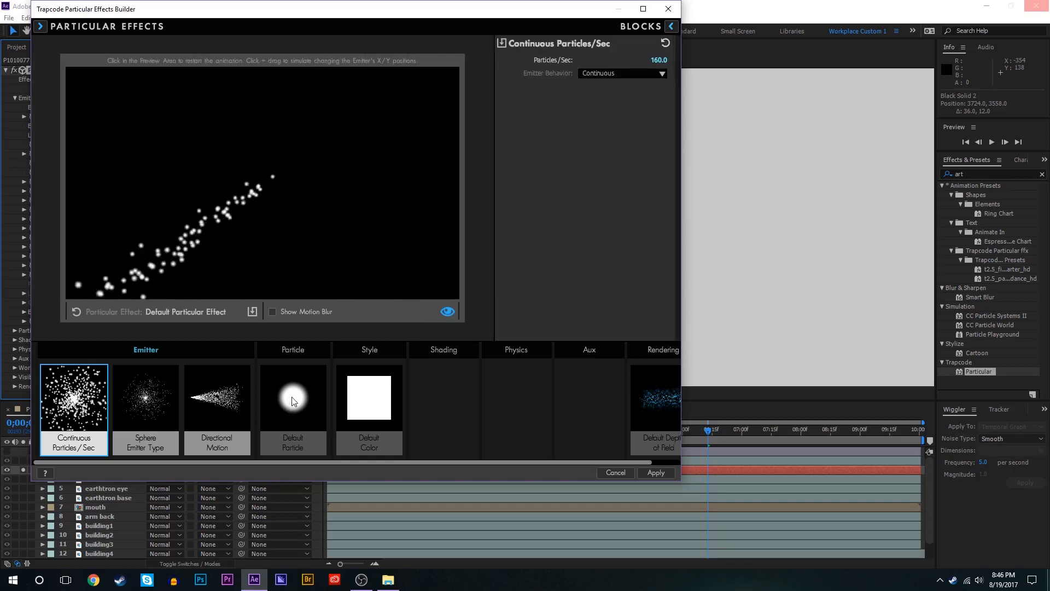
pyautogui.click(293, 395)
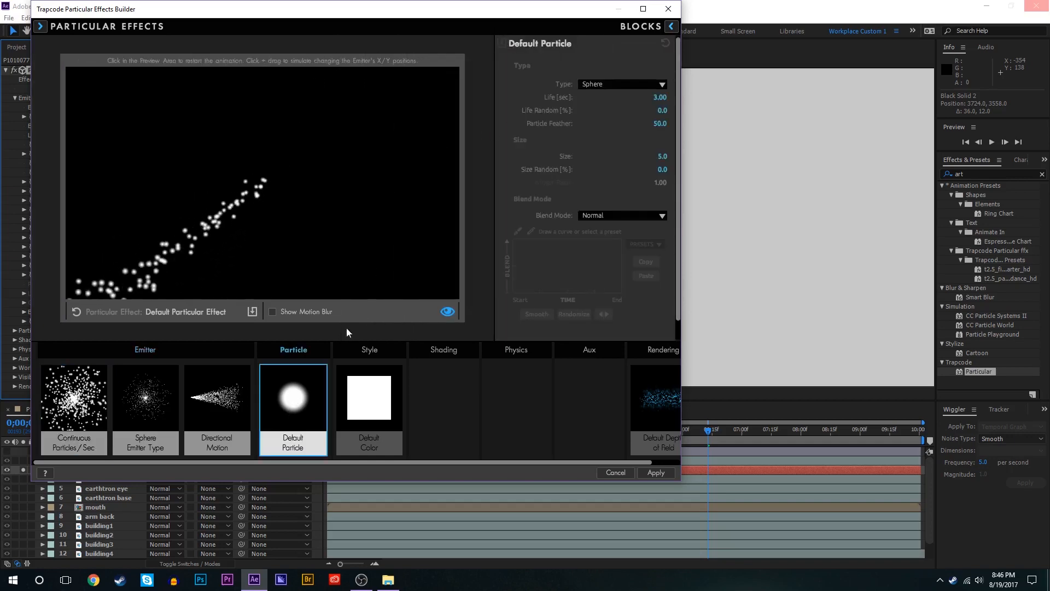
pyautogui.click(672, 26)
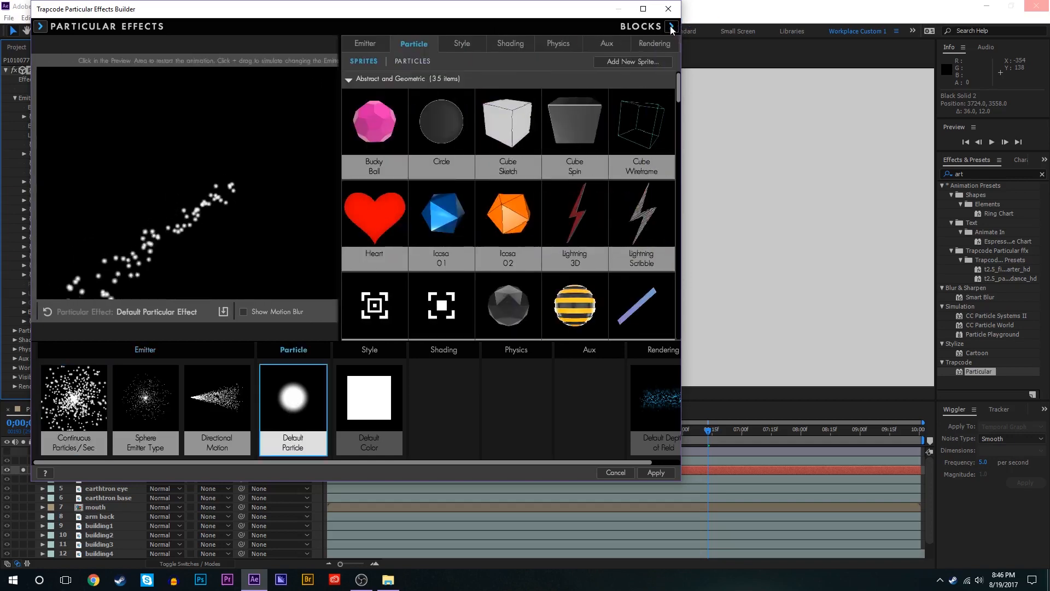
# Step: Replace the particle with the Fire Loop 01 sprite from the smoke and fire set and apply it to the effect
pyautogui.moveTo(680, 90); pyautogui.dragTo(653, 265)
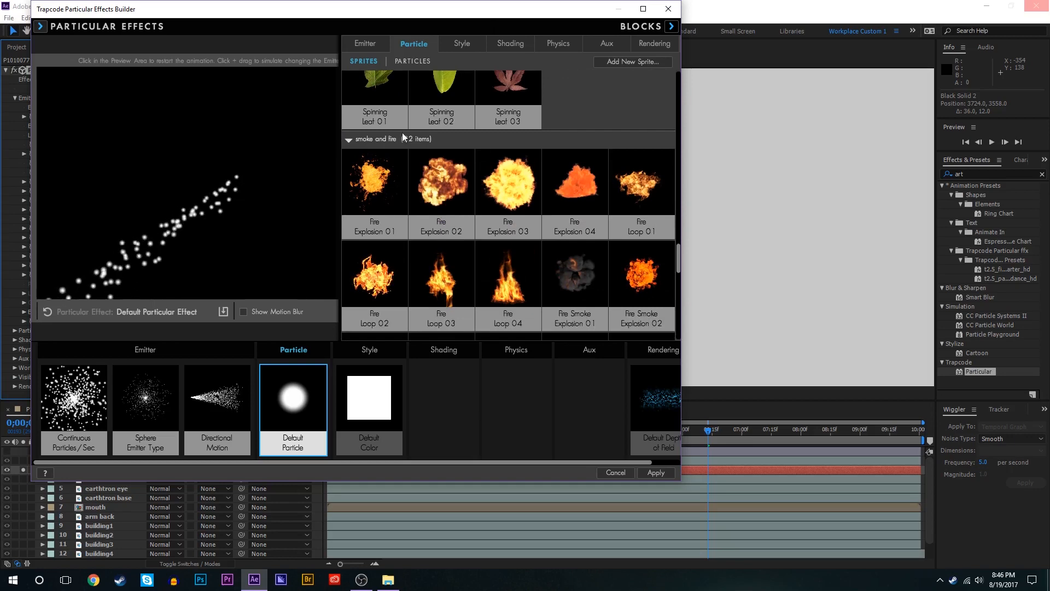
pyautogui.scroll(-2, 678, 260)
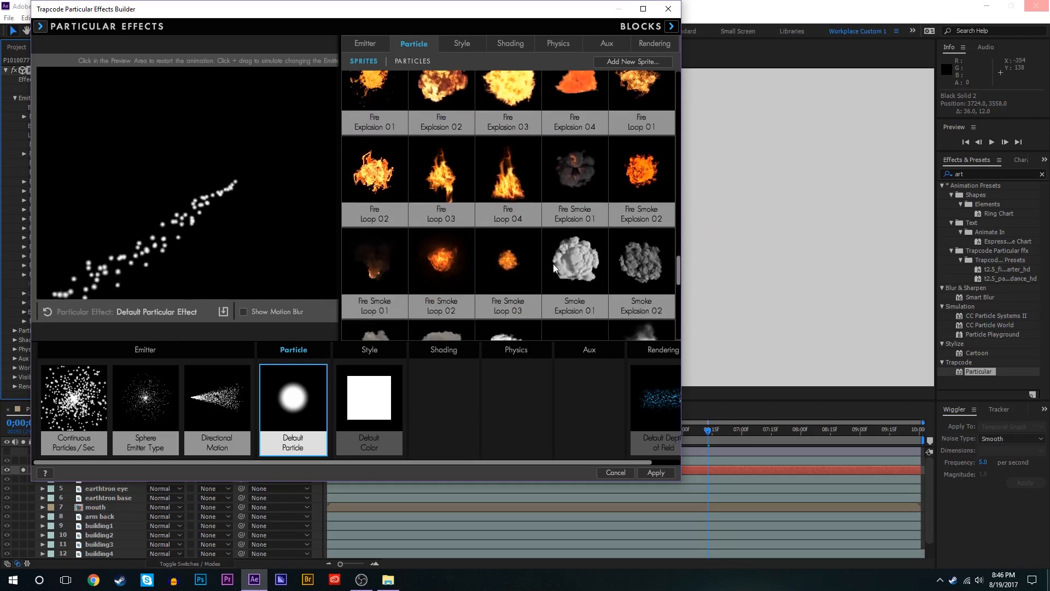
pyautogui.scroll(-5, 416, 235)
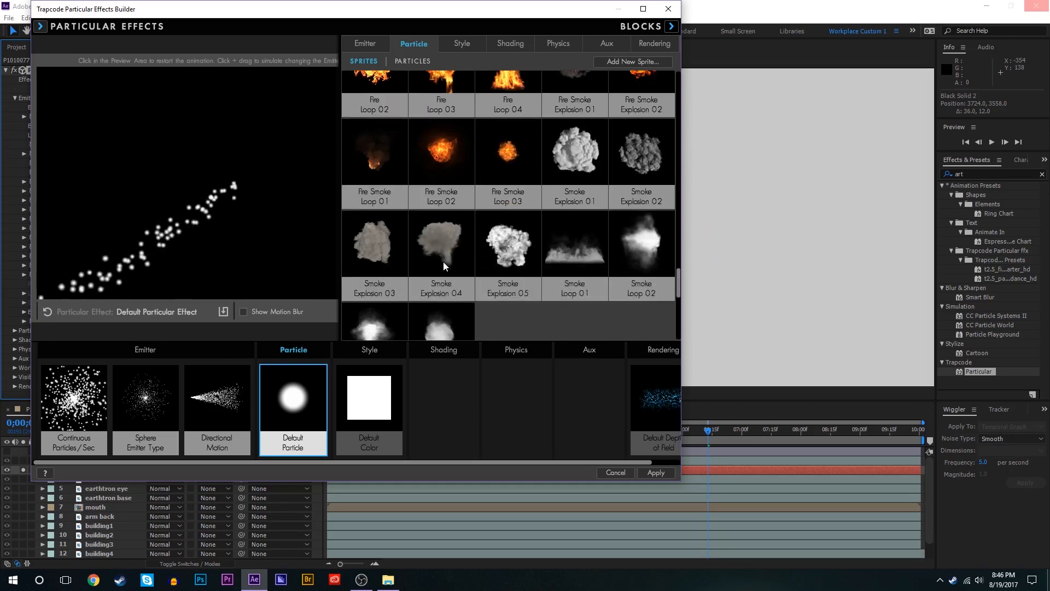
pyautogui.scroll(2, 433, 284)
pyautogui.scroll(3, 435, 287)
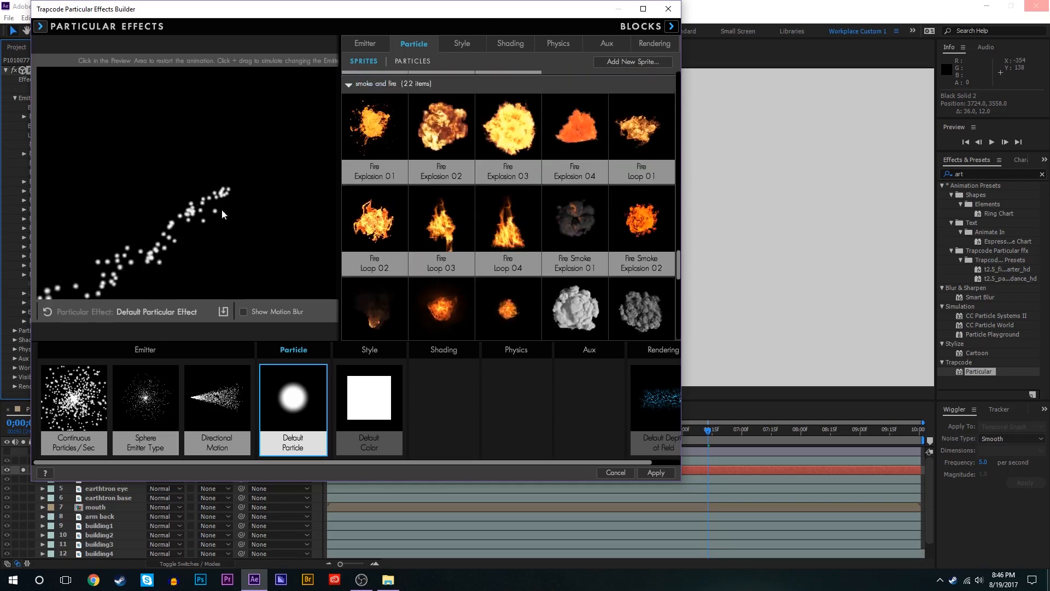
pyautogui.scroll(1, 449, 168)
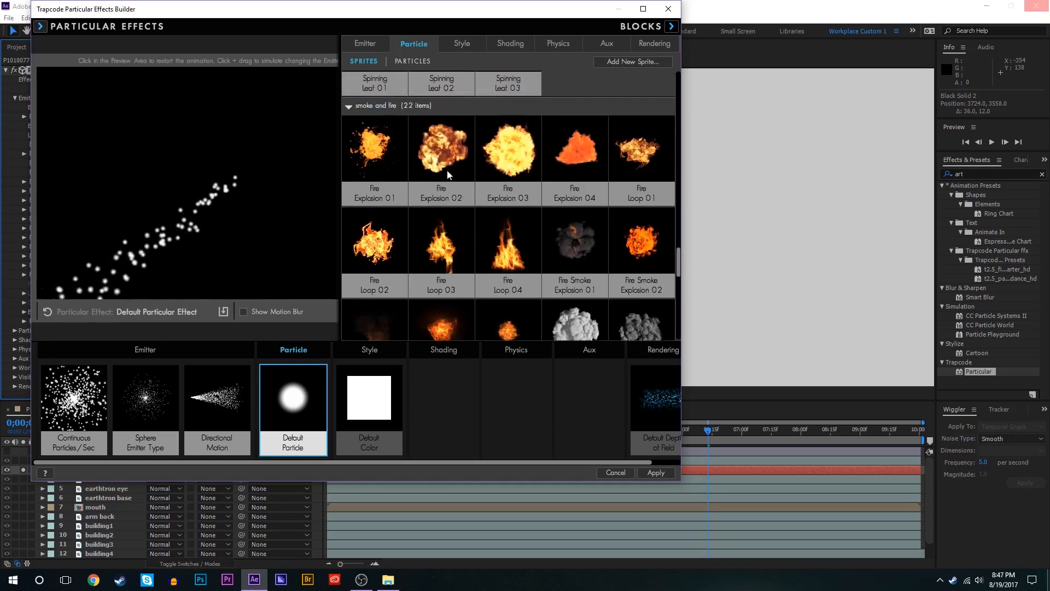
pyautogui.scroll(-1, 587, 244)
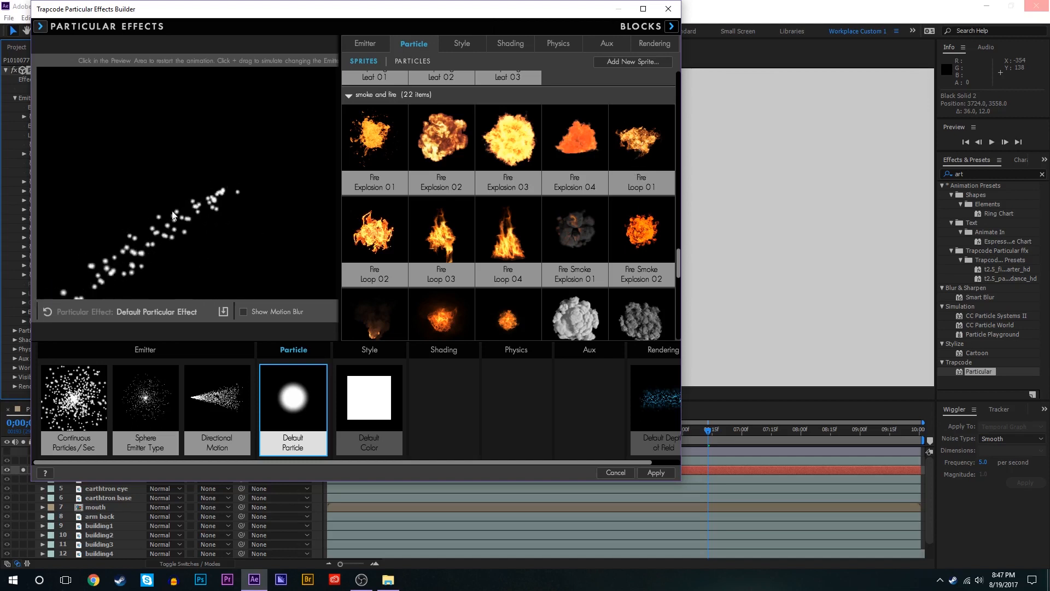
pyautogui.click(639, 136)
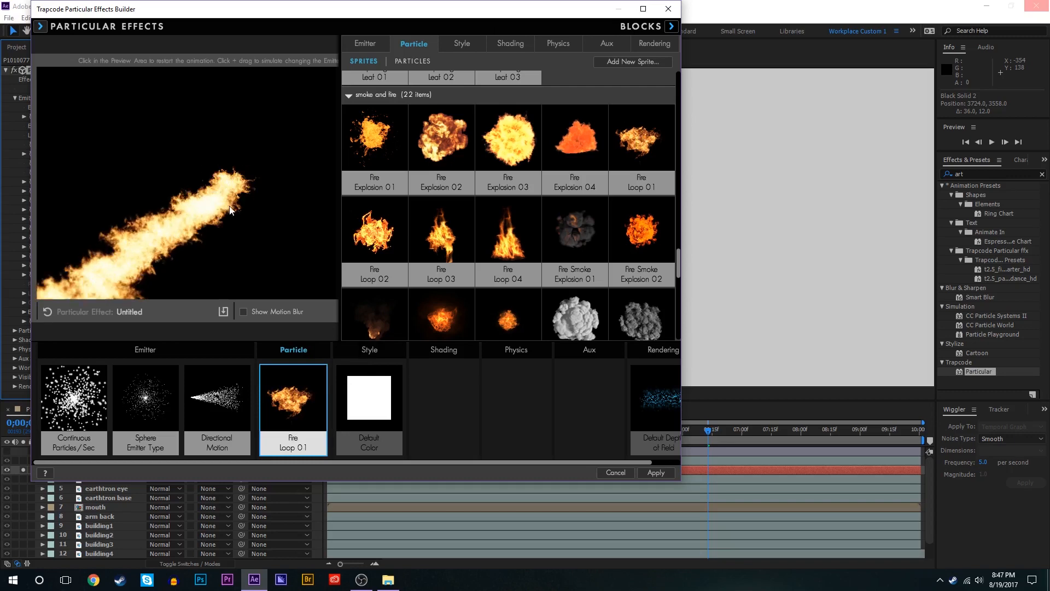
pyautogui.click(657, 472)
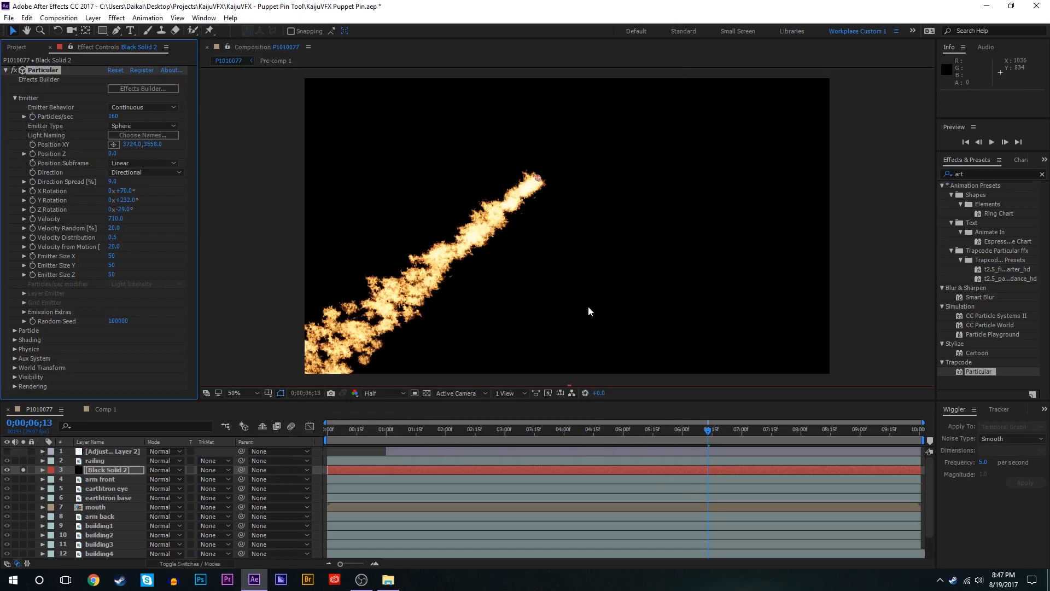
# Step: At 0;00;05;23, reshape the particle's Size over Life curve to rise steeply from zero at the start to full size
pyautogui.scroll(1, 498, 206)
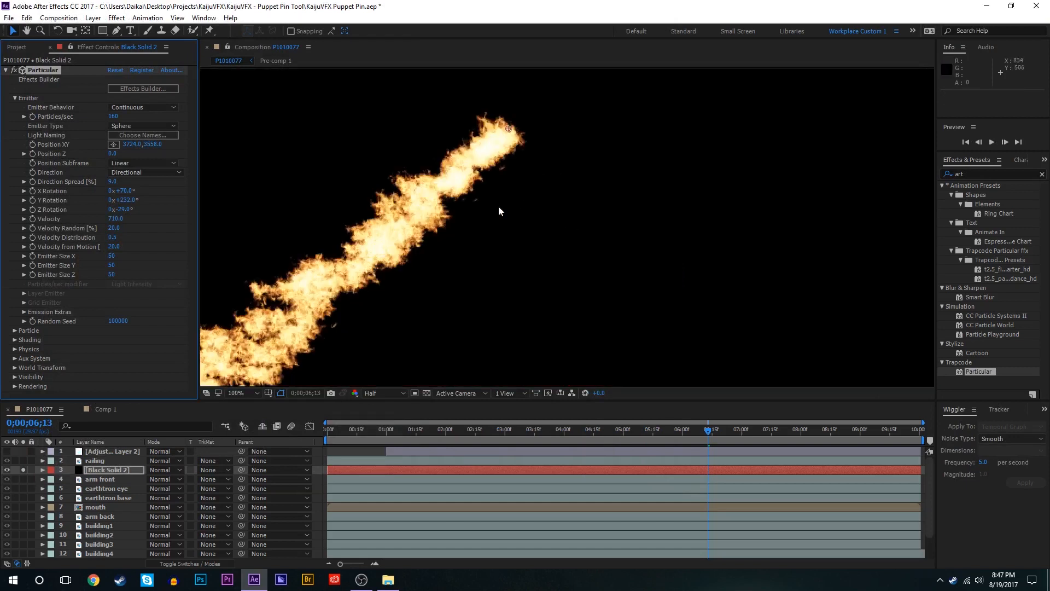
pyautogui.scroll(-1, 380, 214)
pyautogui.moveTo(703, 437); pyautogui.dragTo(631, 435)
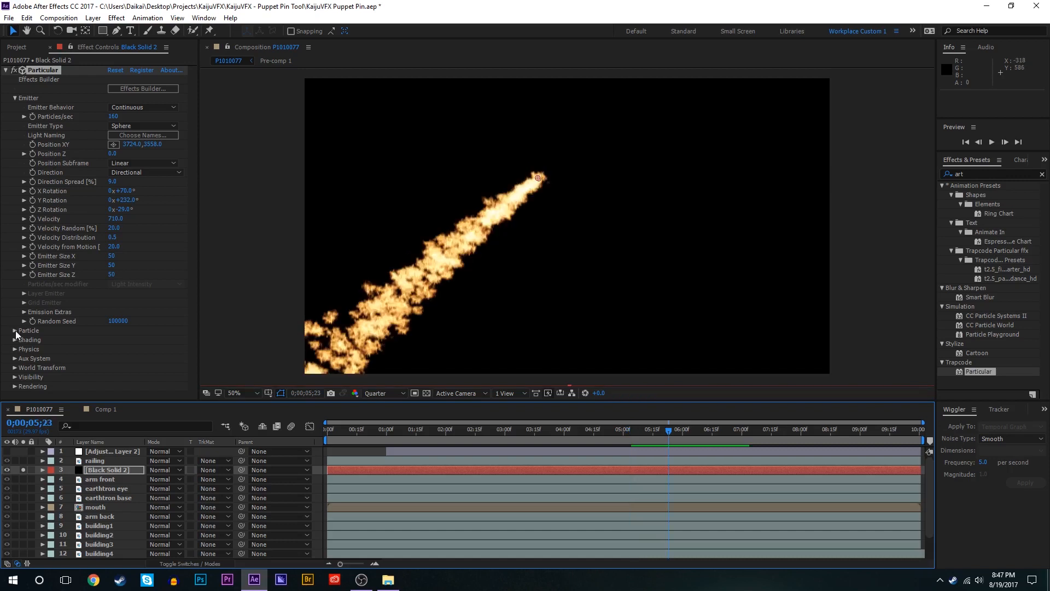
pyautogui.click(15, 331)
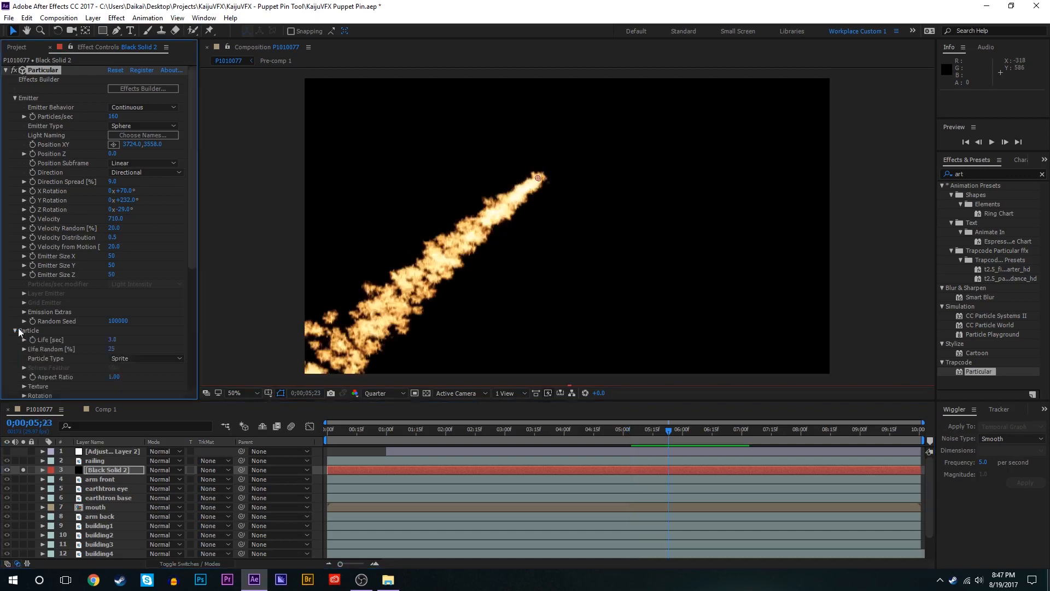
pyautogui.scroll(-5, 87, 228)
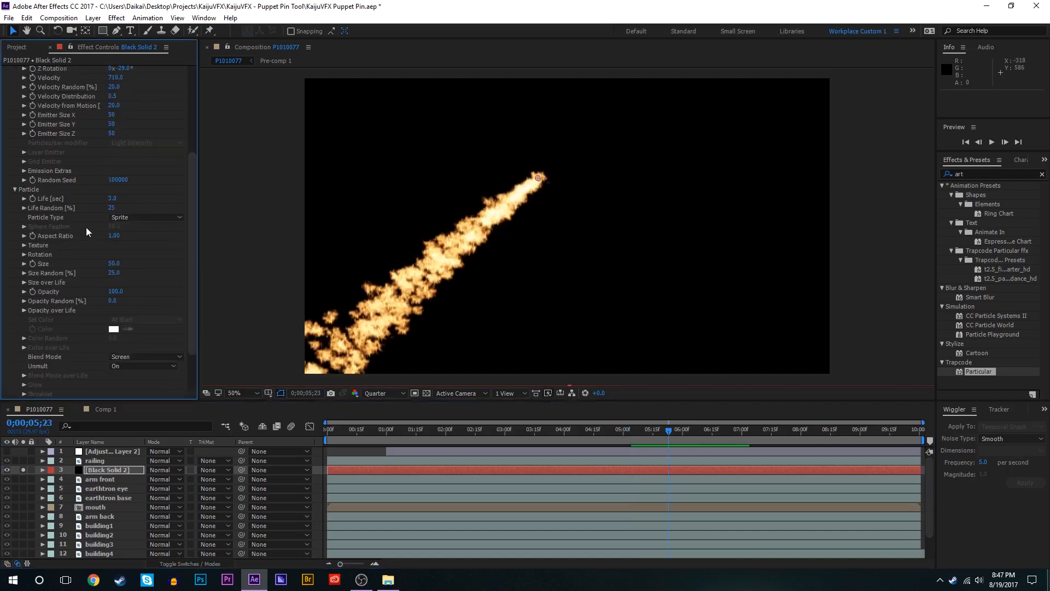
pyautogui.click(24, 282)
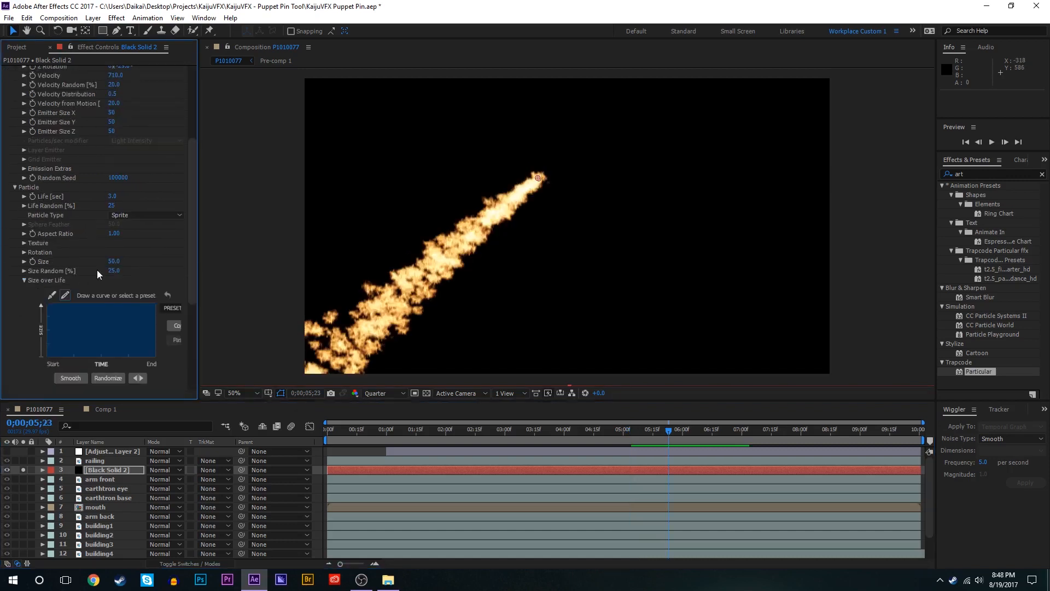
pyautogui.scroll(-1, 82, 270)
pyautogui.click(50, 270)
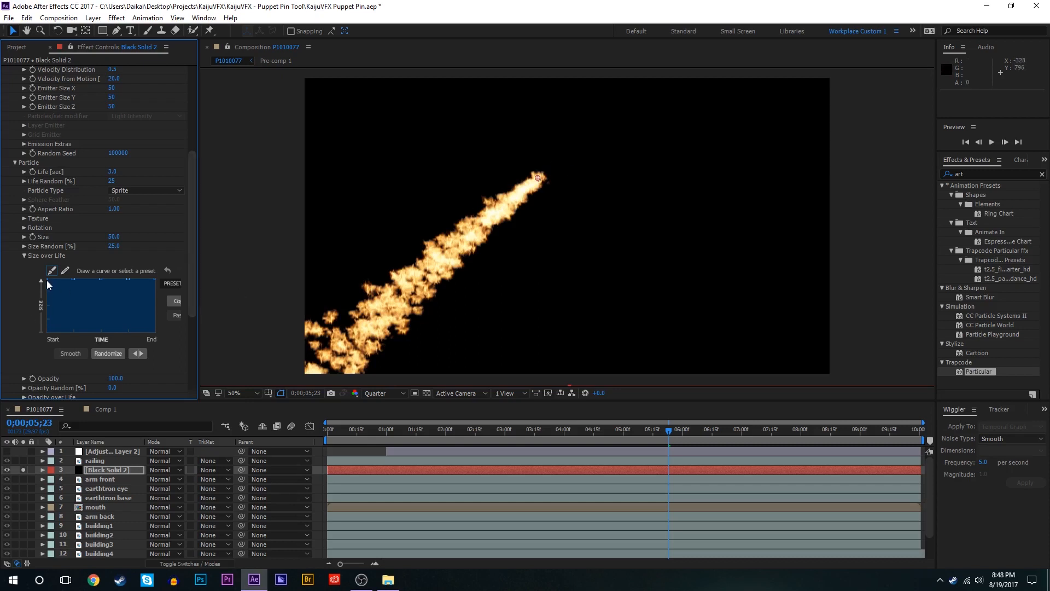
pyautogui.moveTo(47, 280)
pyautogui.mouseDown()
pyautogui.moveTo(29, 353)
pyautogui.moveTo(57, 289)
pyautogui.mouseUp()
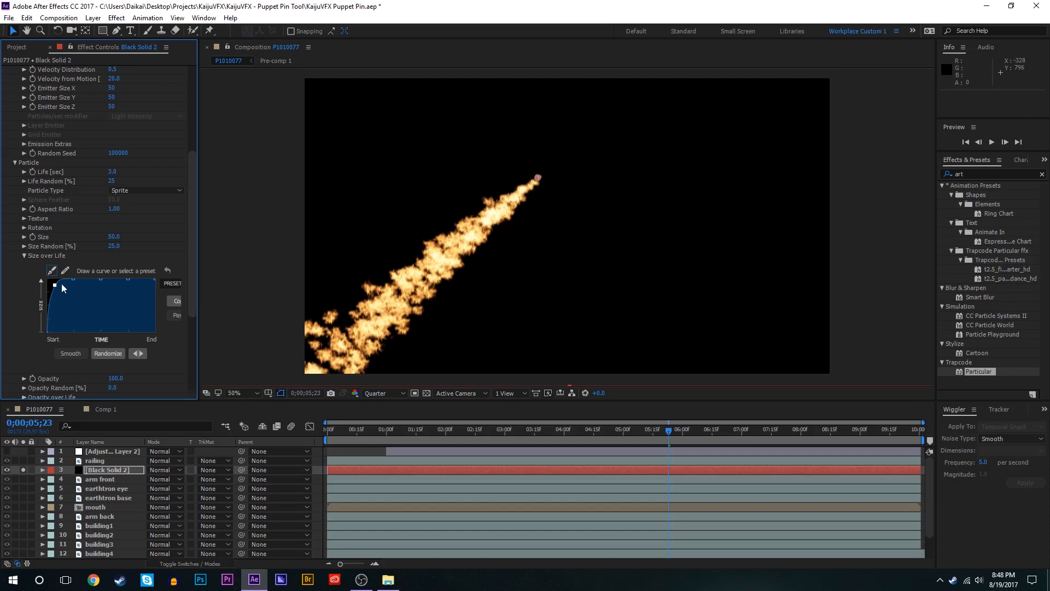
pyautogui.press('.')
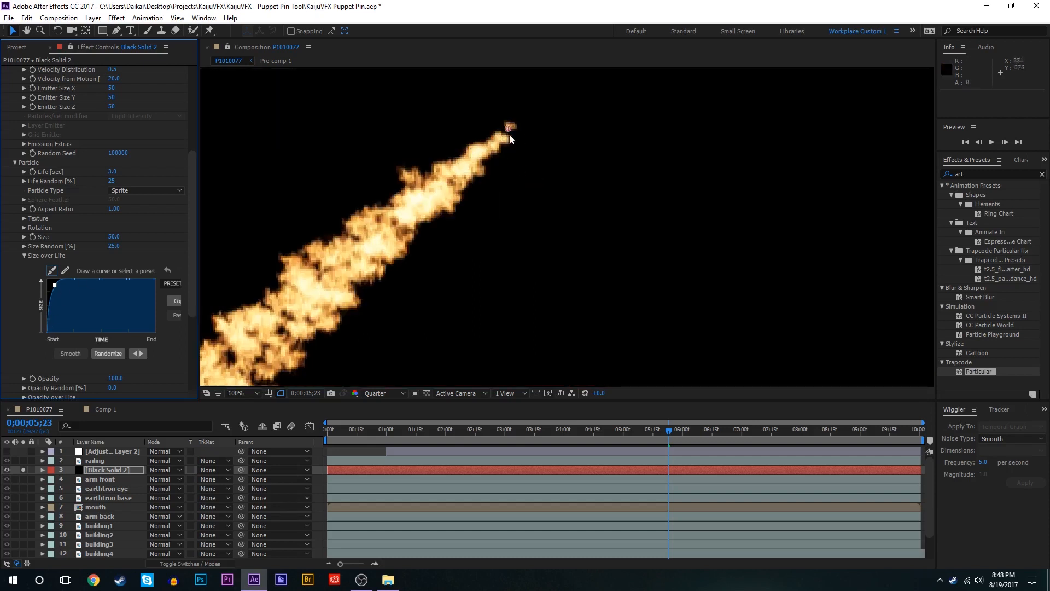
pyautogui.press(',')
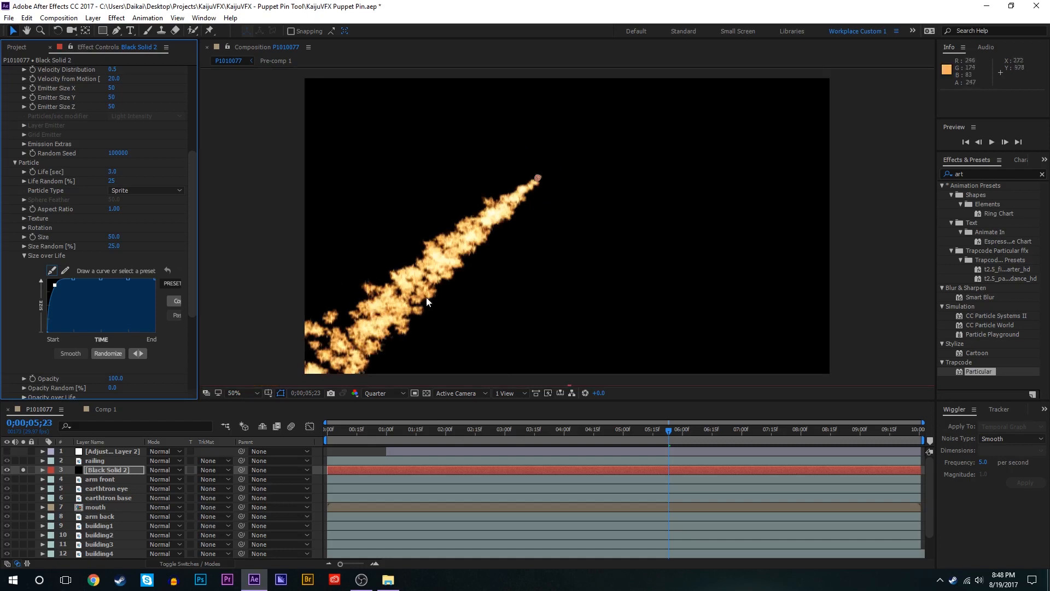
# Step: Set the particle's Size Random to 100%, undoing the trial changes to Size and to a 0% Size Random
pyautogui.hotkey('ctrl', 'z')
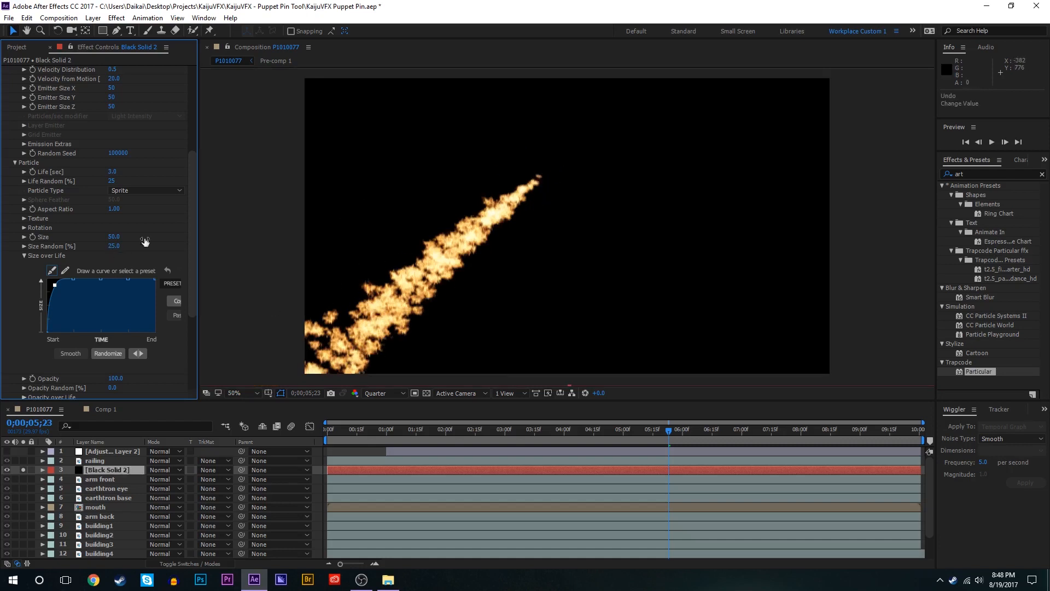
pyautogui.moveTo(114, 246); pyautogui.dragTo(159, 244)
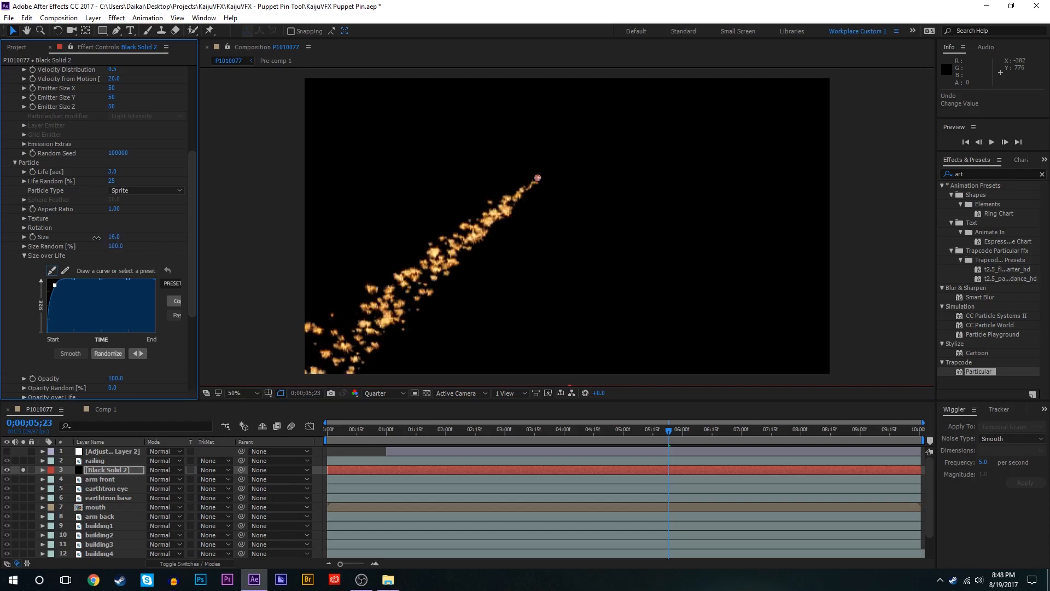
pyautogui.hotkey('ctrl', 'z')
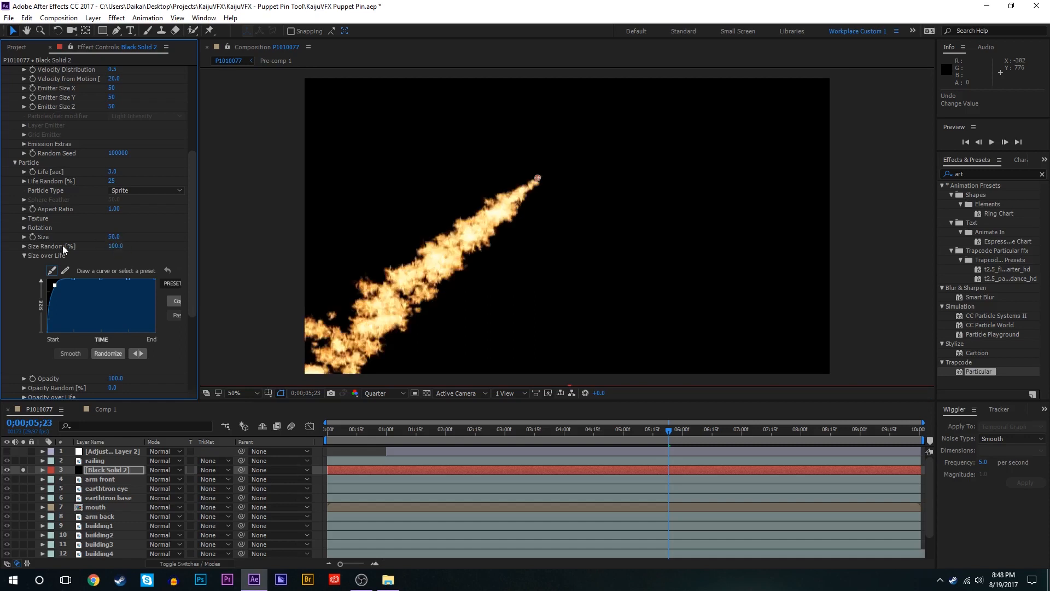
pyautogui.moveTo(114, 248); pyautogui.dragTo(3, 246)
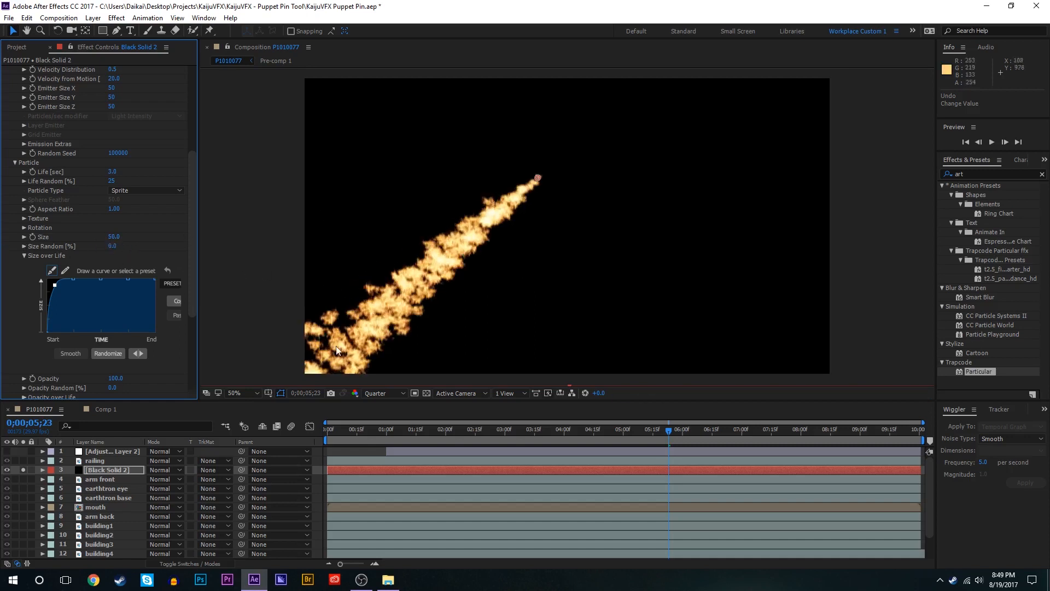
pyautogui.hotkey('ctrl', 'z')
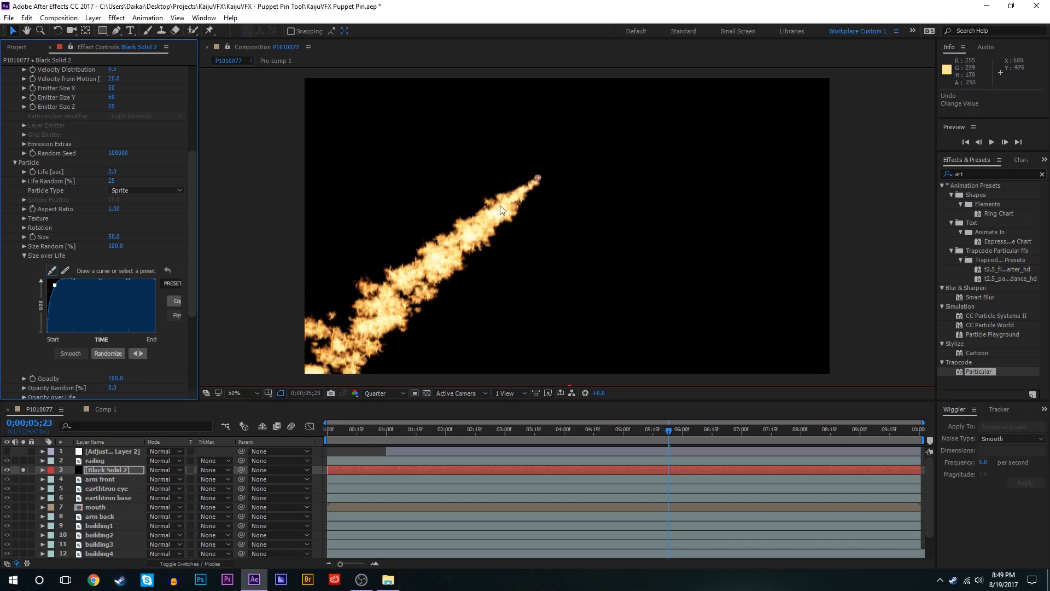
# Step: In the Air physics settings, set Wind X to -208, Wind Y to 31 and Wind Z to -213
pyautogui.scroll(-5, 162, 211)
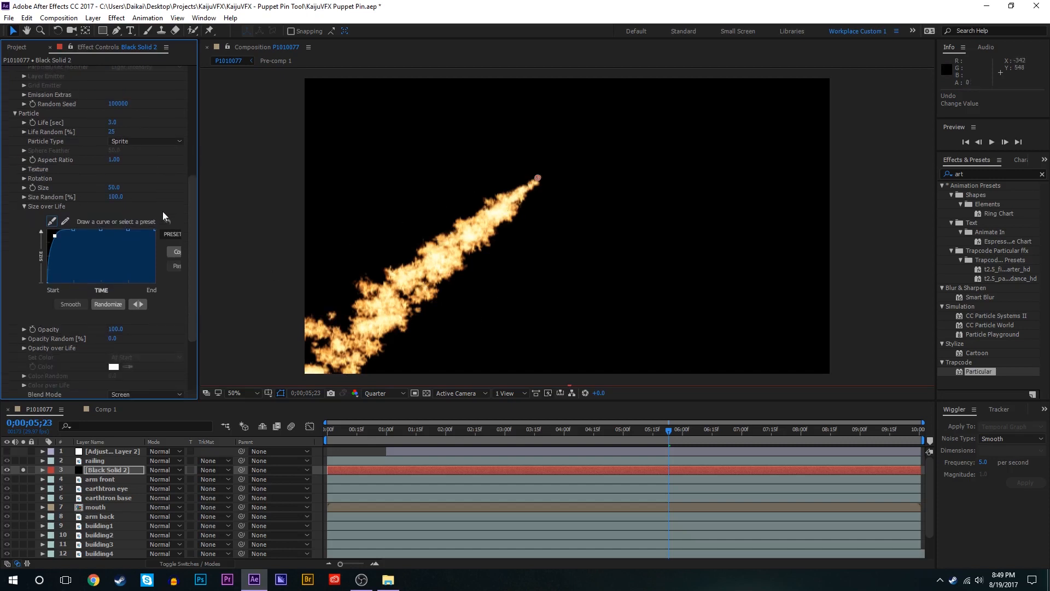
pyautogui.click(15, 356)
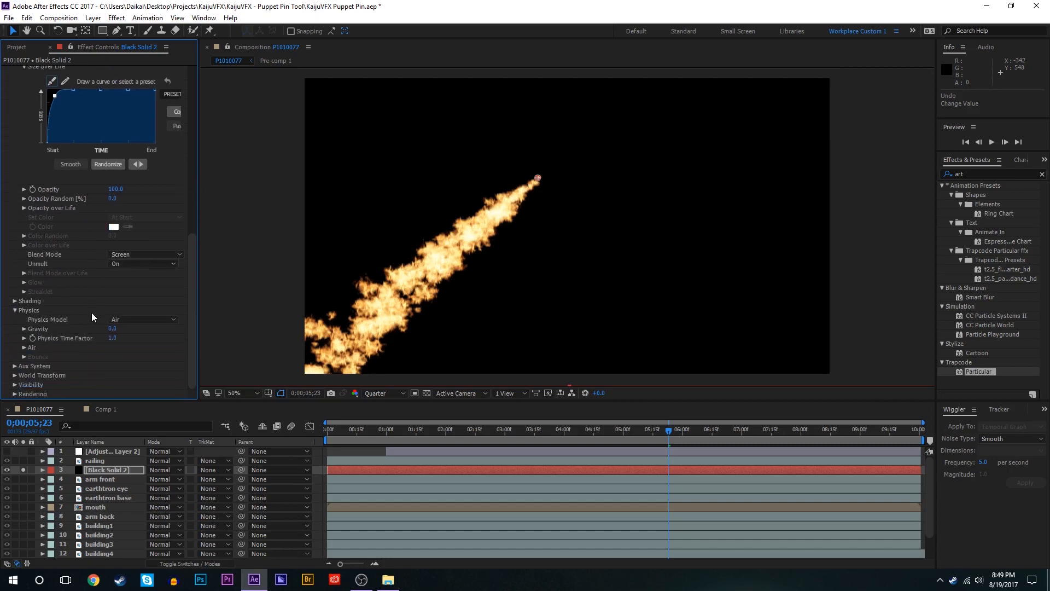
pyautogui.click(24, 348)
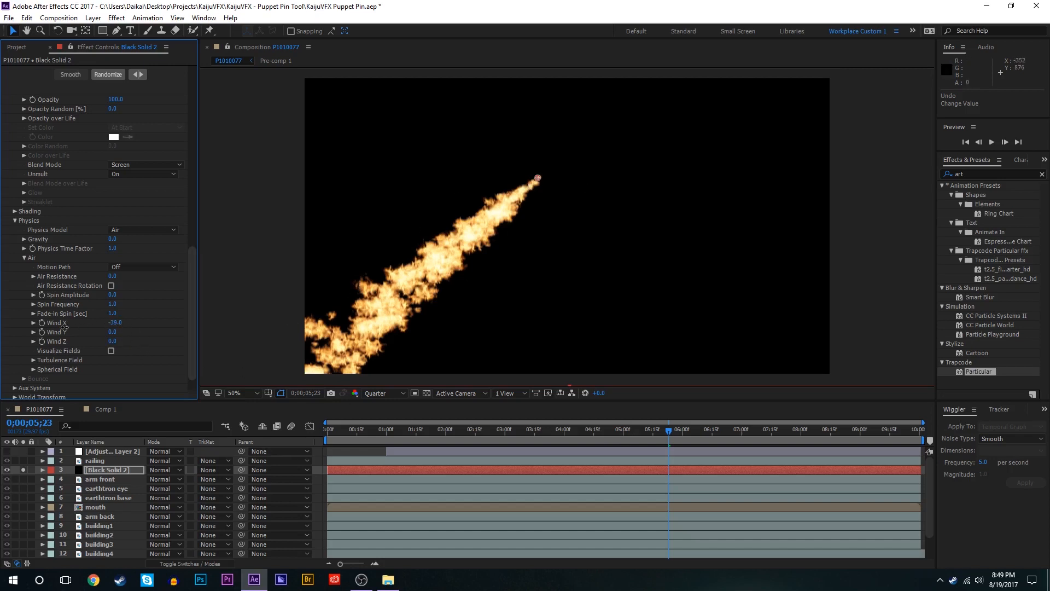
pyautogui.moveTo(64, 327); pyautogui.dragTo(10, 329)
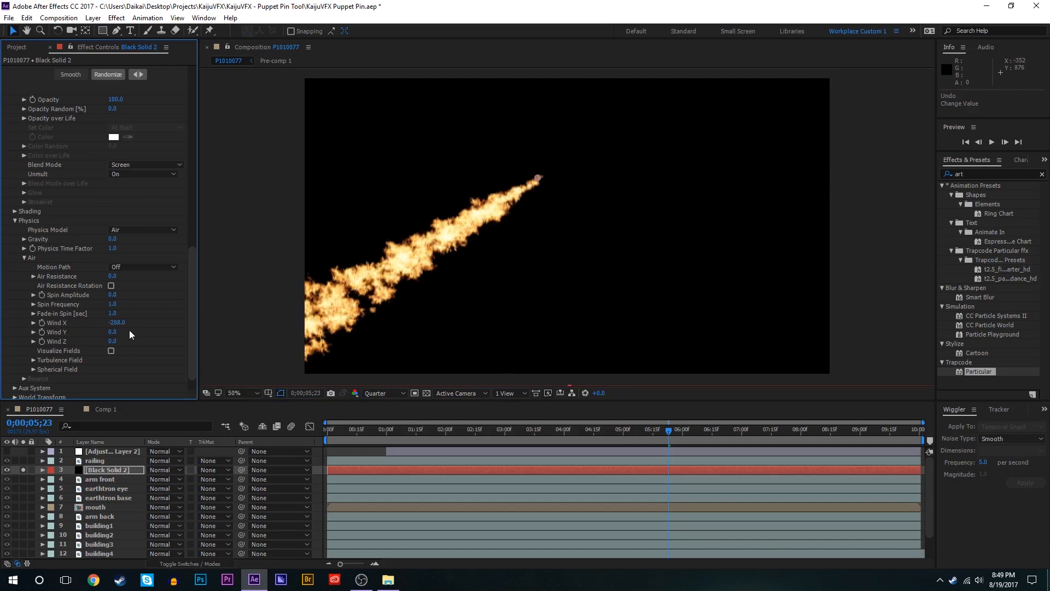
pyautogui.moveTo(112, 332); pyautogui.dragTo(2, 345)
# Step: Preview the wind-bent flame at several times on the timeline, ending at 0;00;04;07, and look through the remaining Physics settings
pyautogui.click(633, 430)
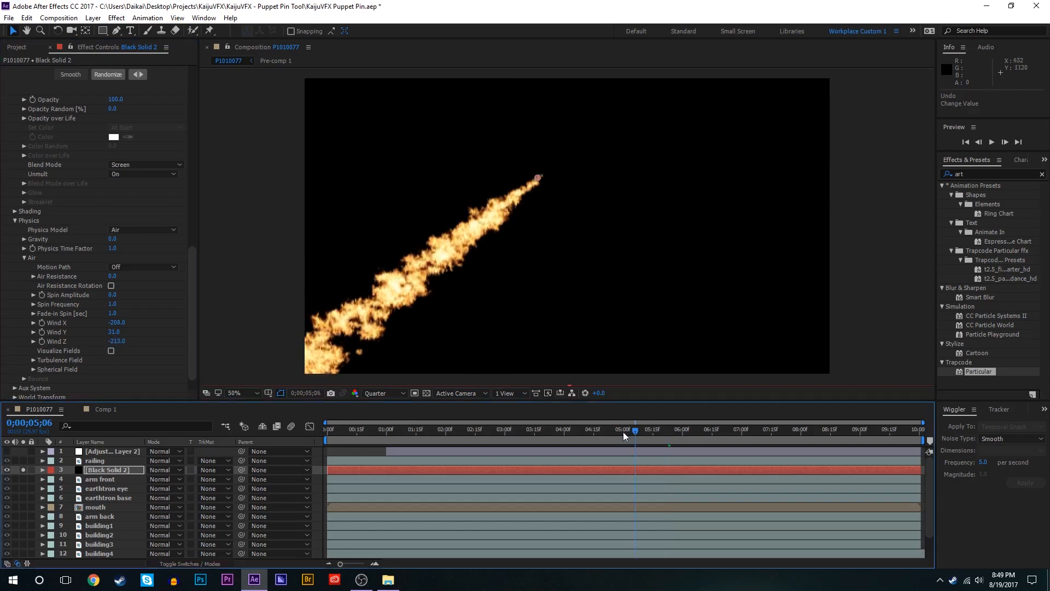
pyautogui.click(612, 432)
pyautogui.click(658, 434)
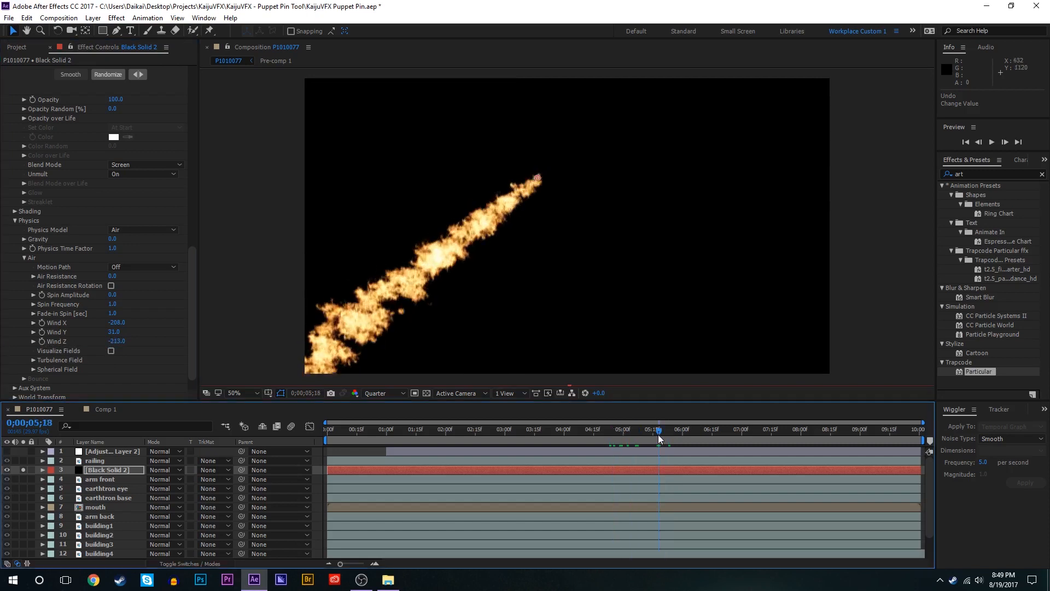
pyautogui.moveTo(659, 435); pyautogui.dragTo(668, 432)
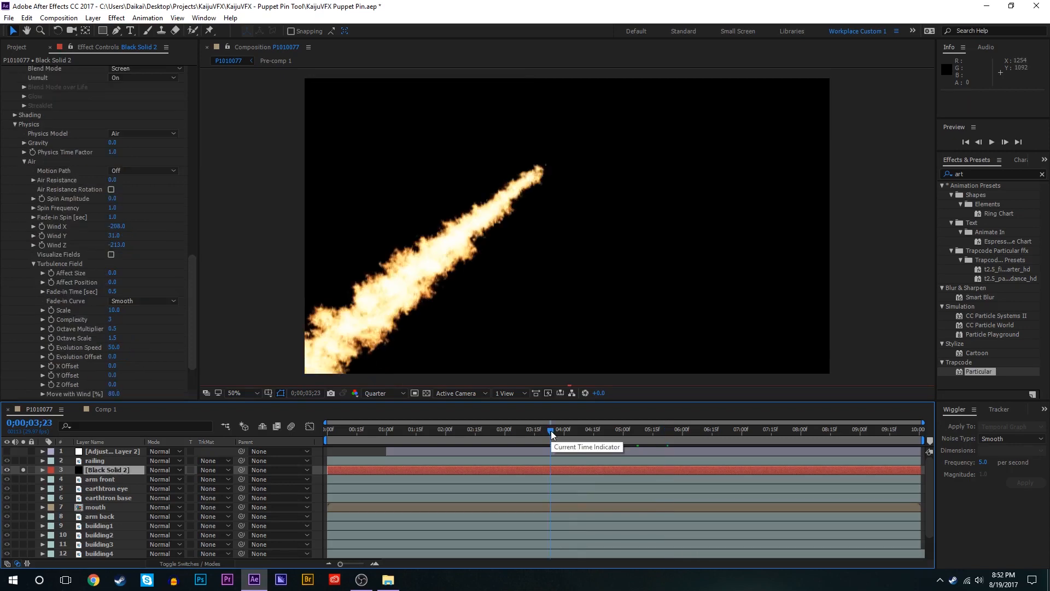
pyautogui.moveTo(550, 431); pyautogui.dragTo(577, 436)
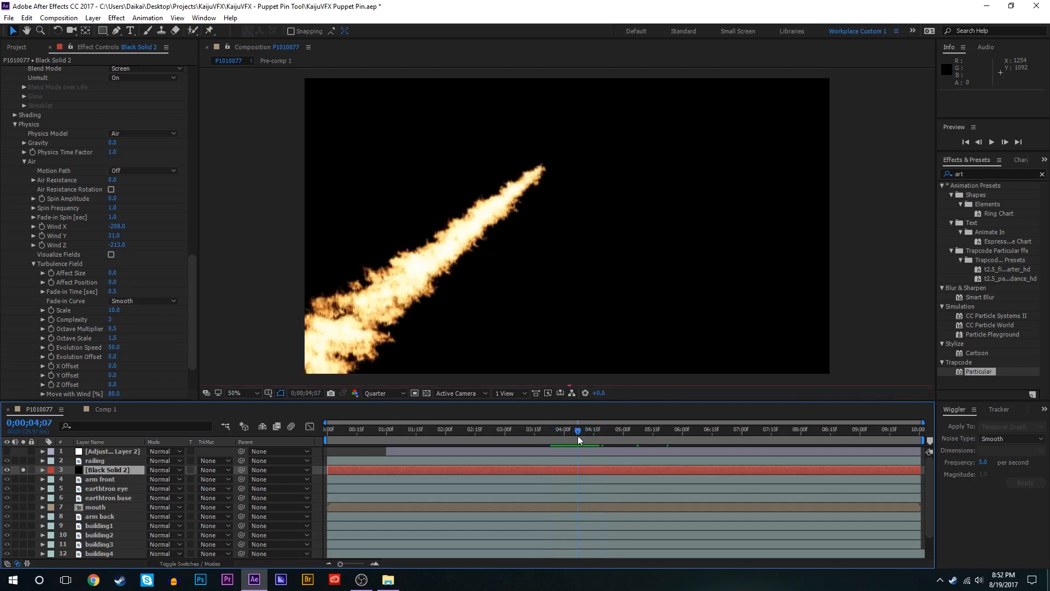
pyautogui.scroll(-3, 73, 319)
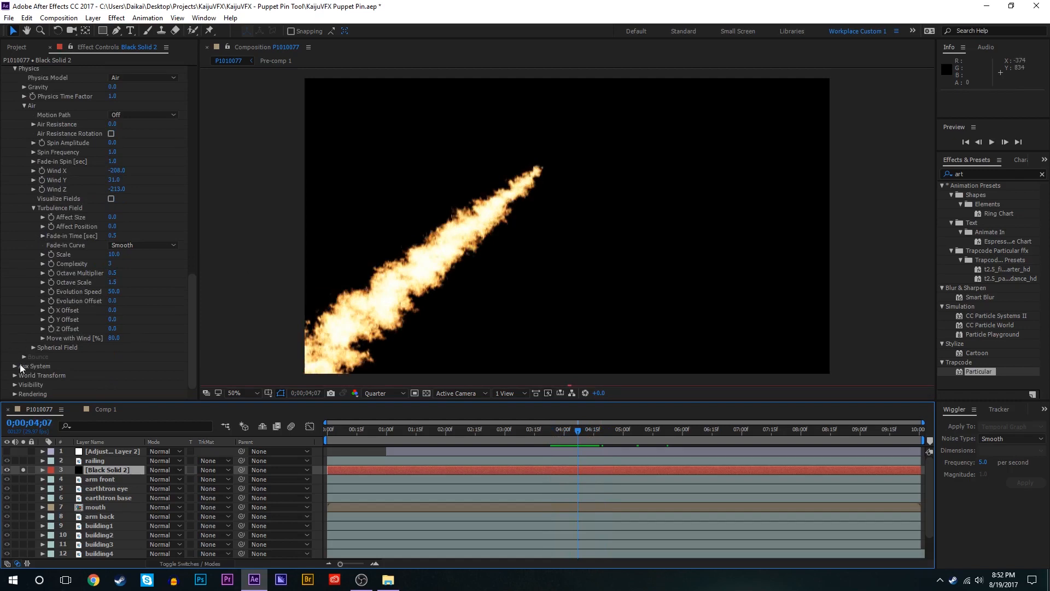
# Step: In the Air Turbulence Field, set Affect Position to 124, Fade-in Time to 0, Scale to 3, Complexity to 6 and Octave Scale to 1.7
pyautogui.scroll(3, 94, 222)
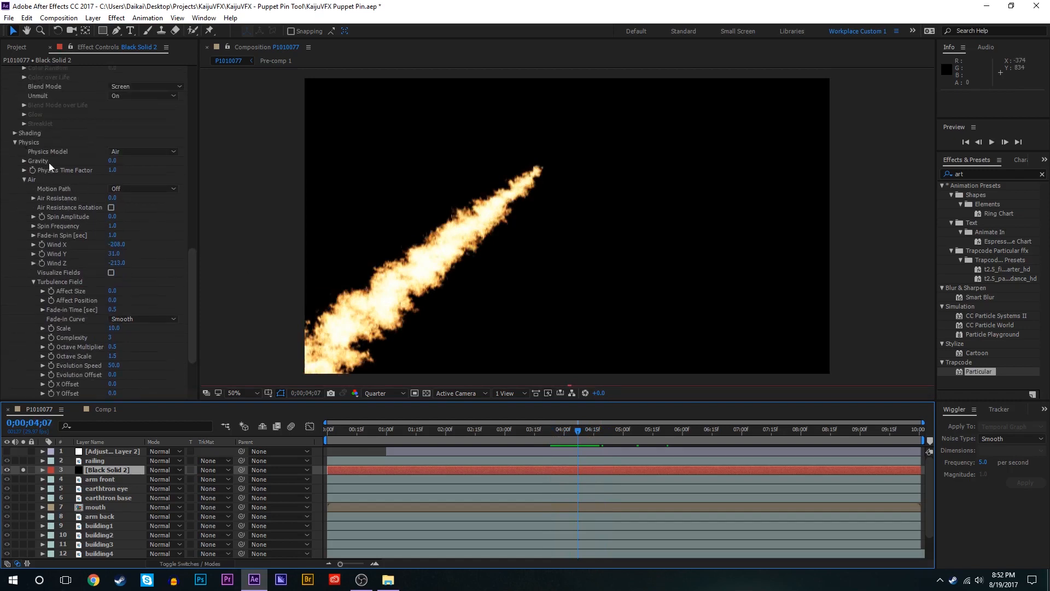
pyautogui.scroll(-3, 74, 193)
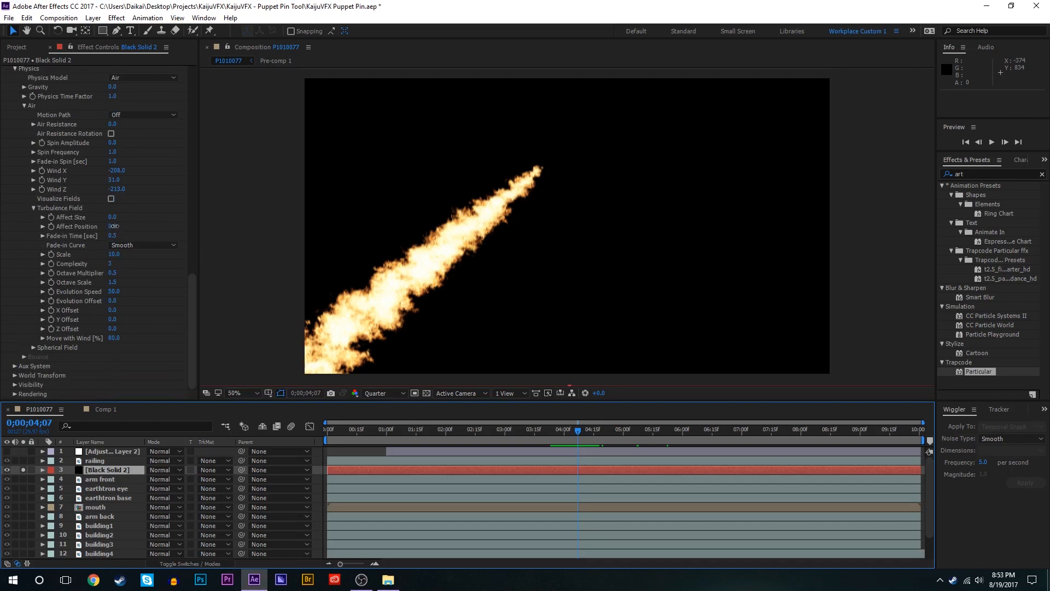
pyautogui.moveTo(113, 226); pyautogui.dragTo(157, 217)
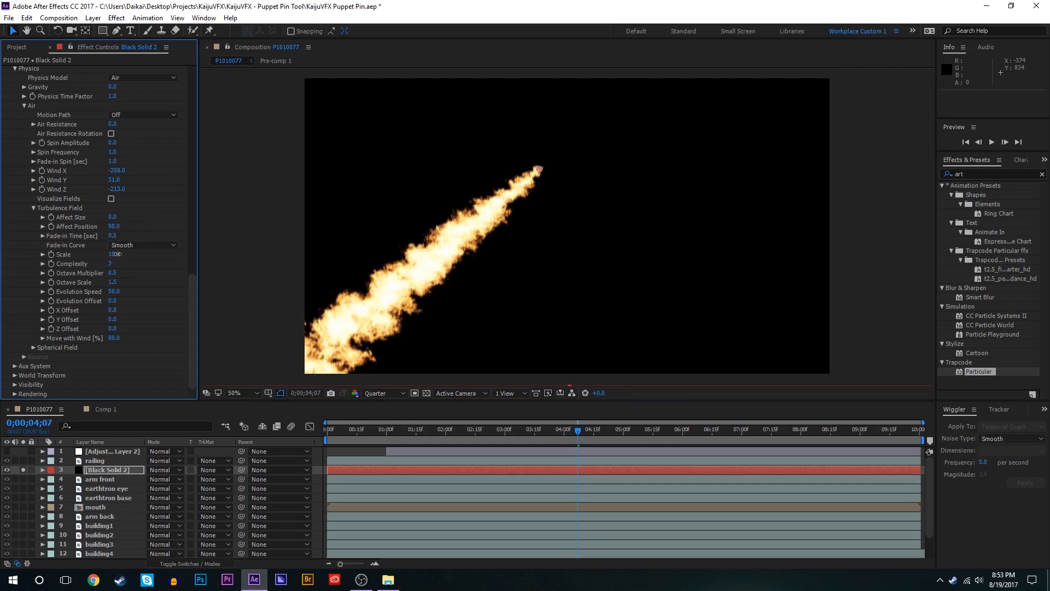
pyautogui.moveTo(117, 254); pyautogui.dragTo(107, 254)
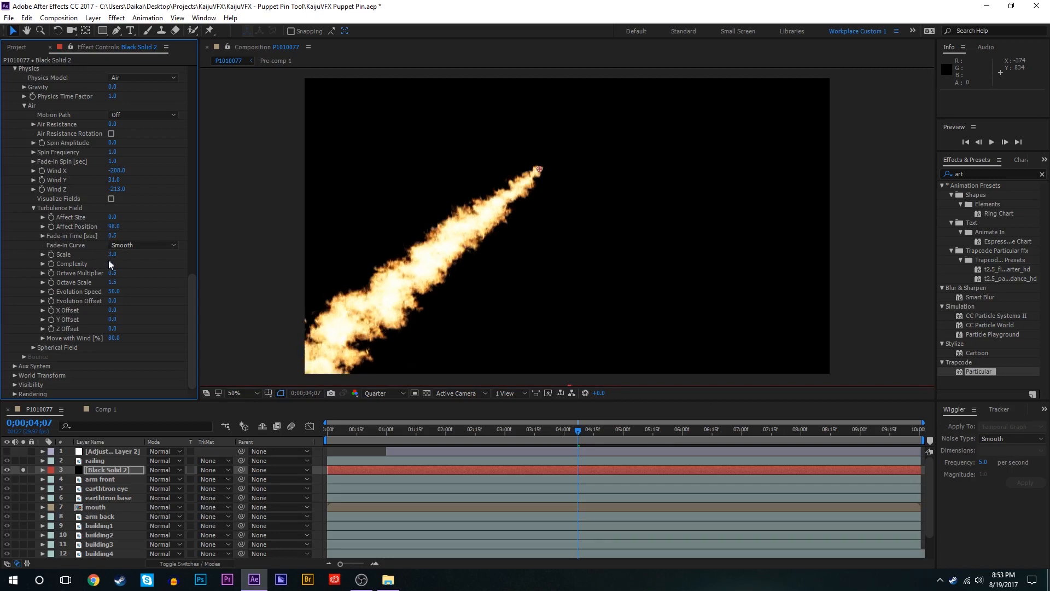
pyautogui.moveTo(124, 265); pyautogui.dragTo(127, 265)
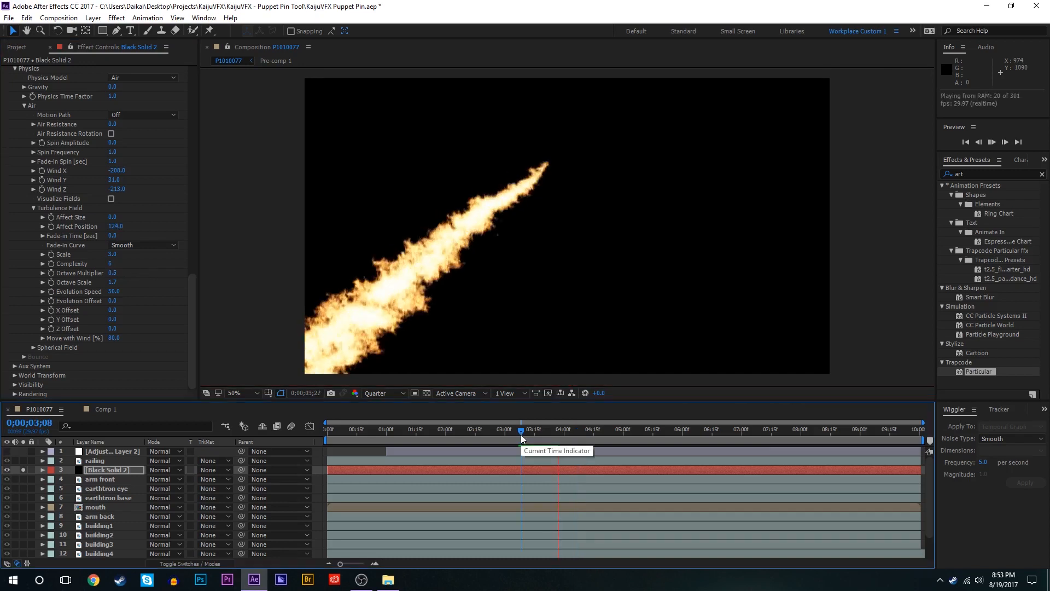
# Step: Turn off solo on the Black Solid 2 layer and check the flame against the kaiju at 0;00;05;10 and 0;00;06;02
pyautogui.moveTo(521, 435); pyautogui.dragTo(540, 430)
pyautogui.click(22, 471)
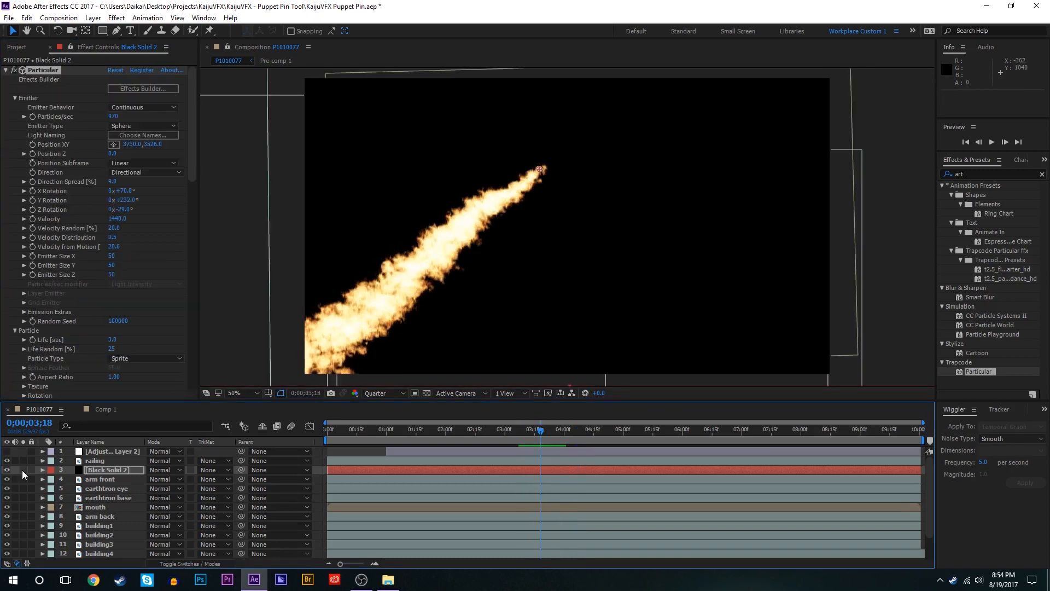
pyautogui.click(644, 441)
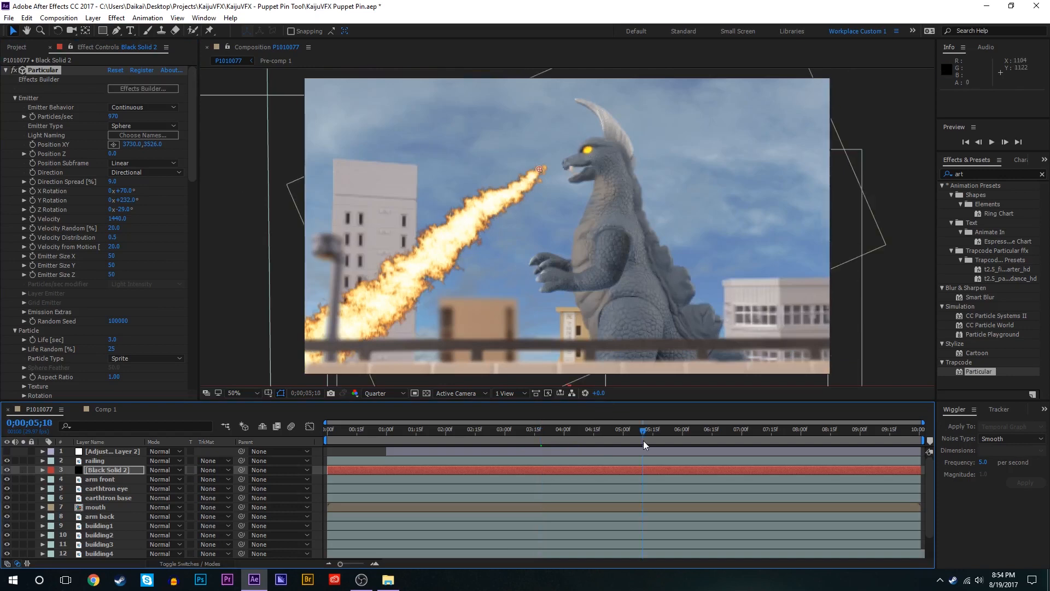
pyautogui.click(685, 441)
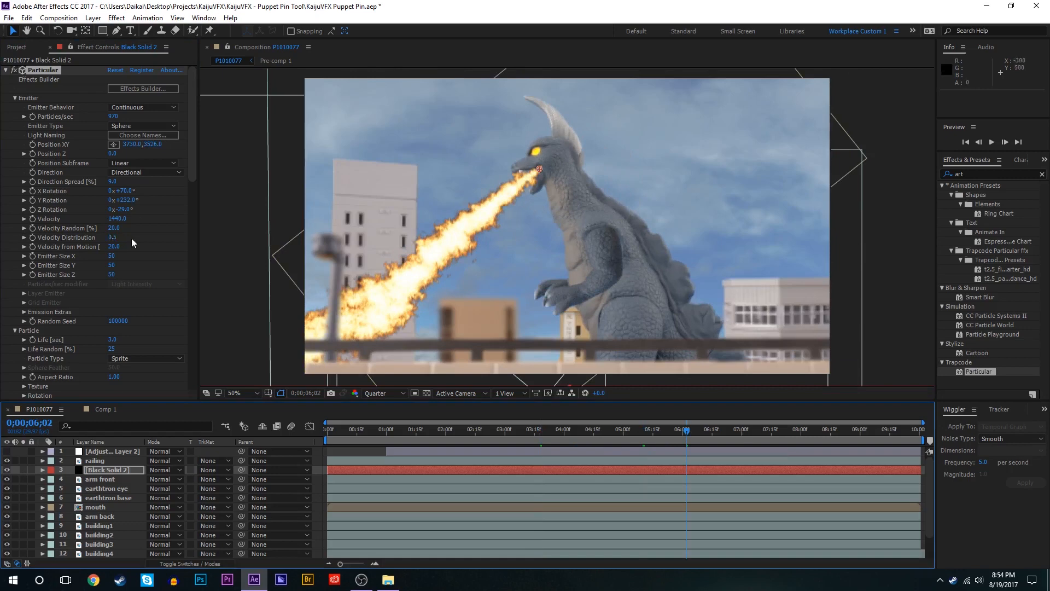
# Step: Raise the preview resolution to Half and inspect the flame up close at the kaiju's mouth
pyautogui.scroll(-10, 131, 238)
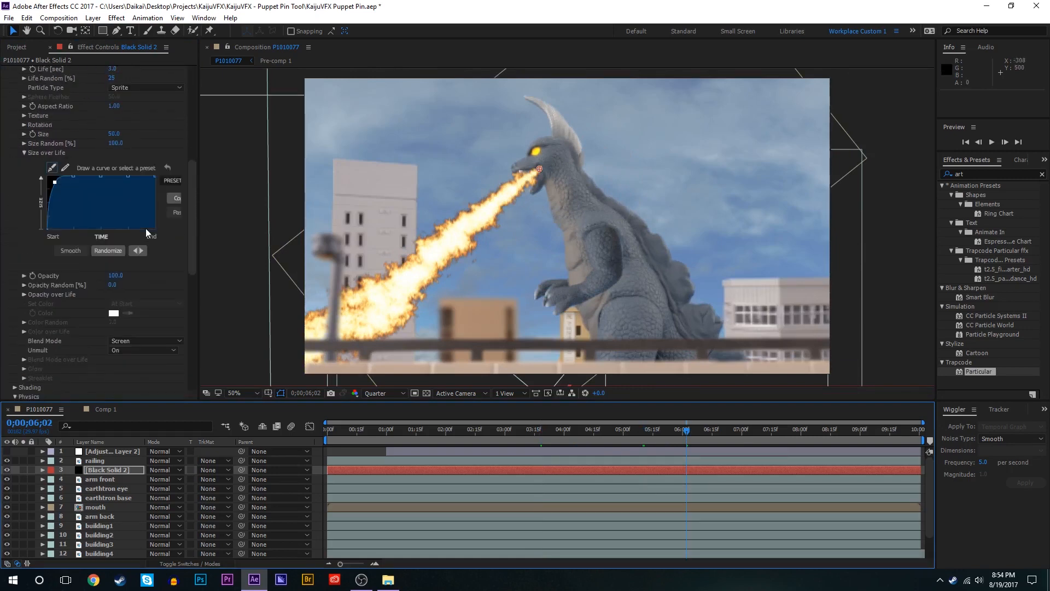
pyautogui.scroll(2, 142, 143)
pyautogui.scroll(2, 553, 155)
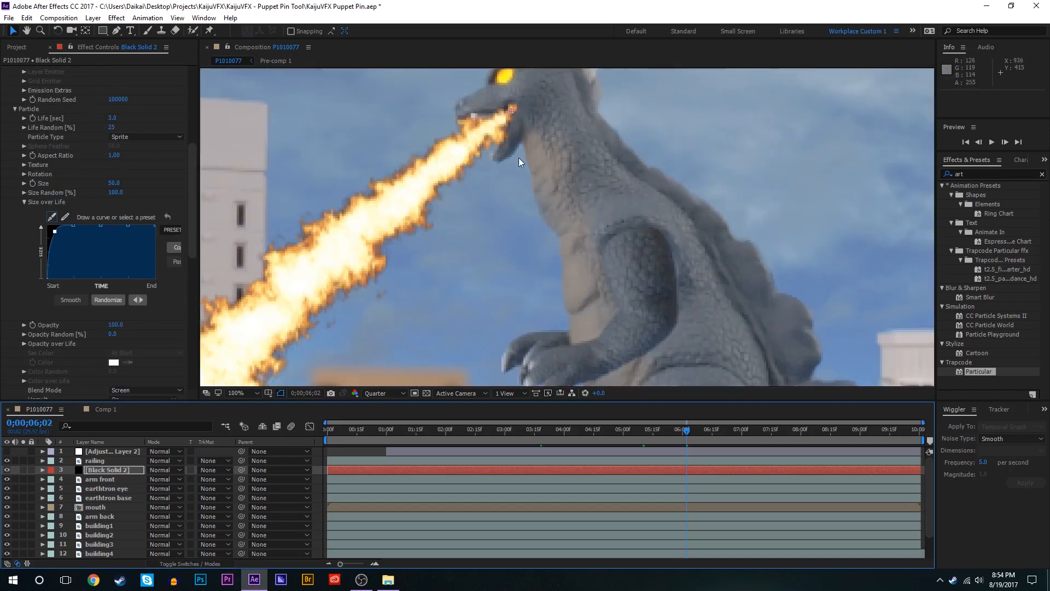
pyautogui.click(393, 395)
pyautogui.click(390, 432)
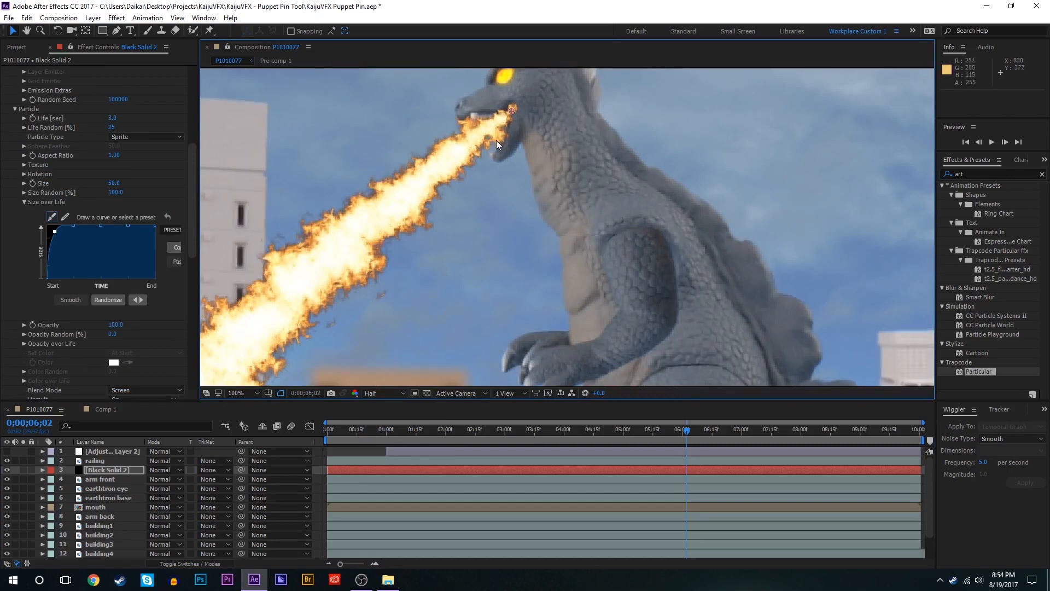
pyautogui.scroll(-4, 469, 248)
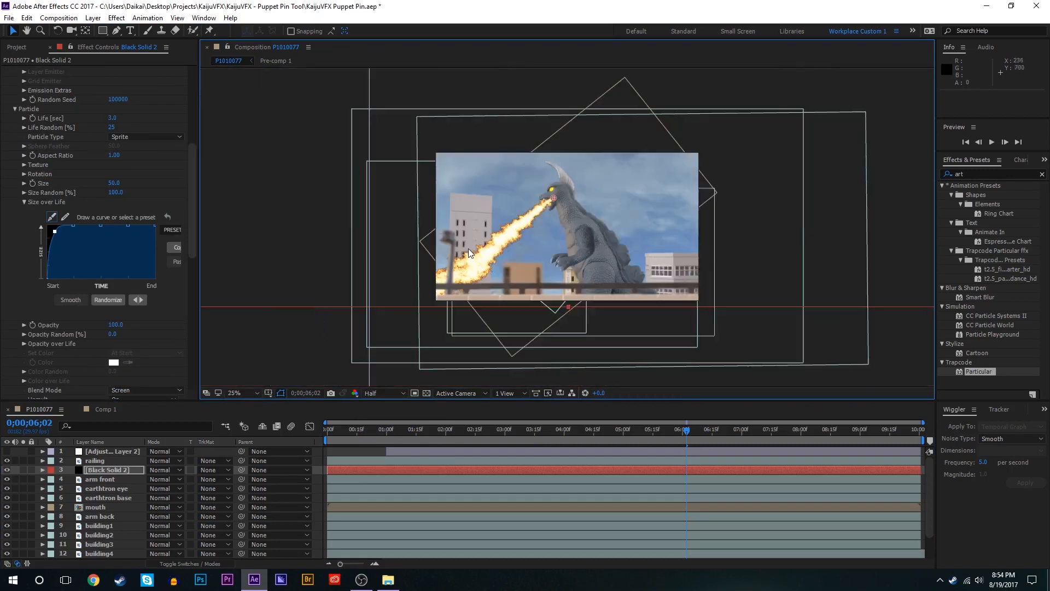
pyautogui.scroll(2, 468, 248)
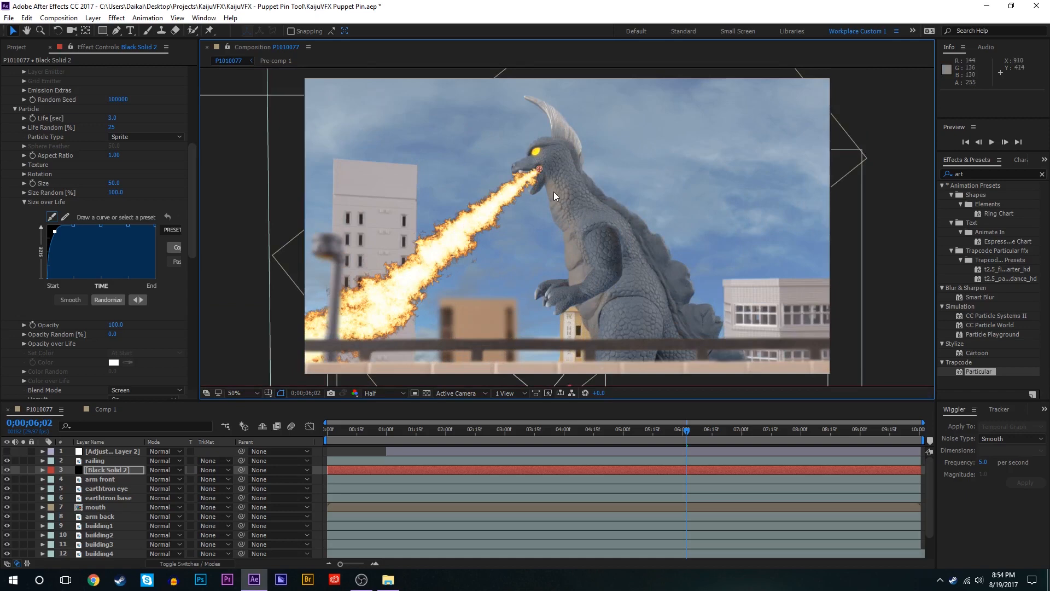
pyautogui.scroll(-3, 96, 315)
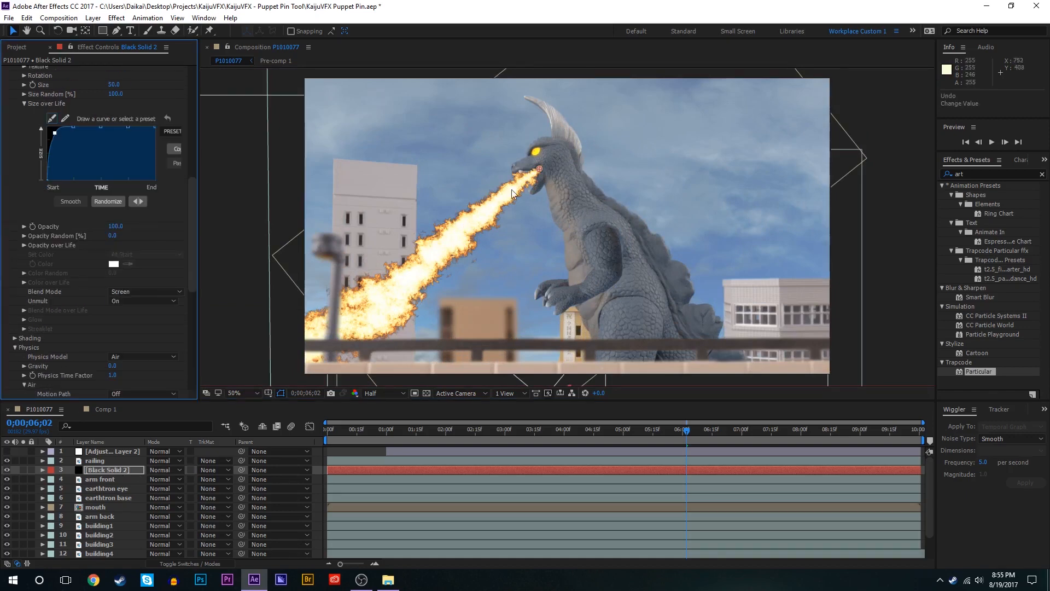
# Step: Set the Black Solid 2 layer's blending mode to Screen and check the flame's edges up close
pyautogui.click(169, 468)
pyautogui.click(218, 228)
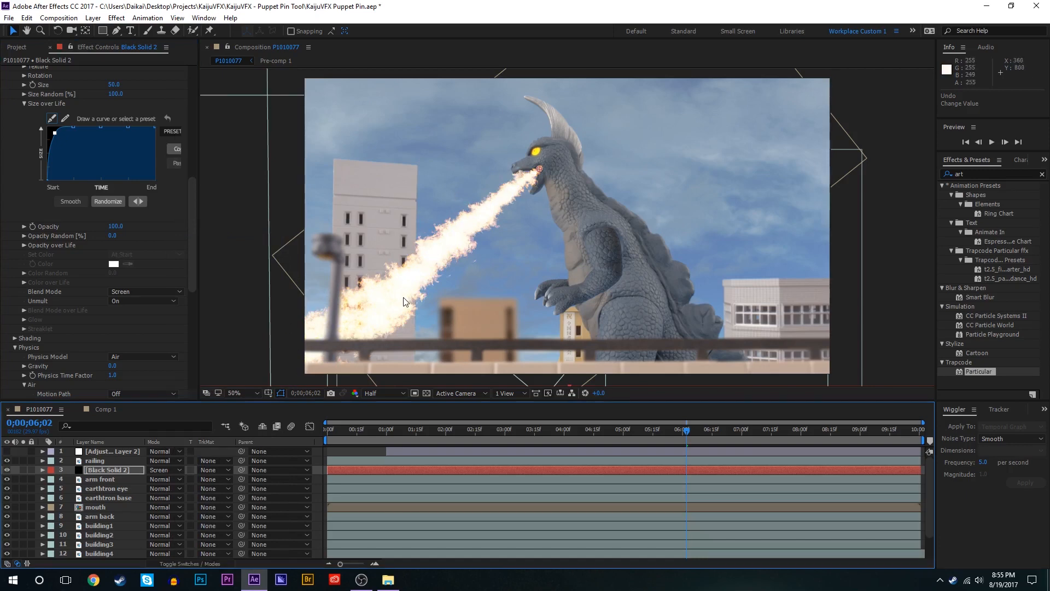
pyautogui.press('.')
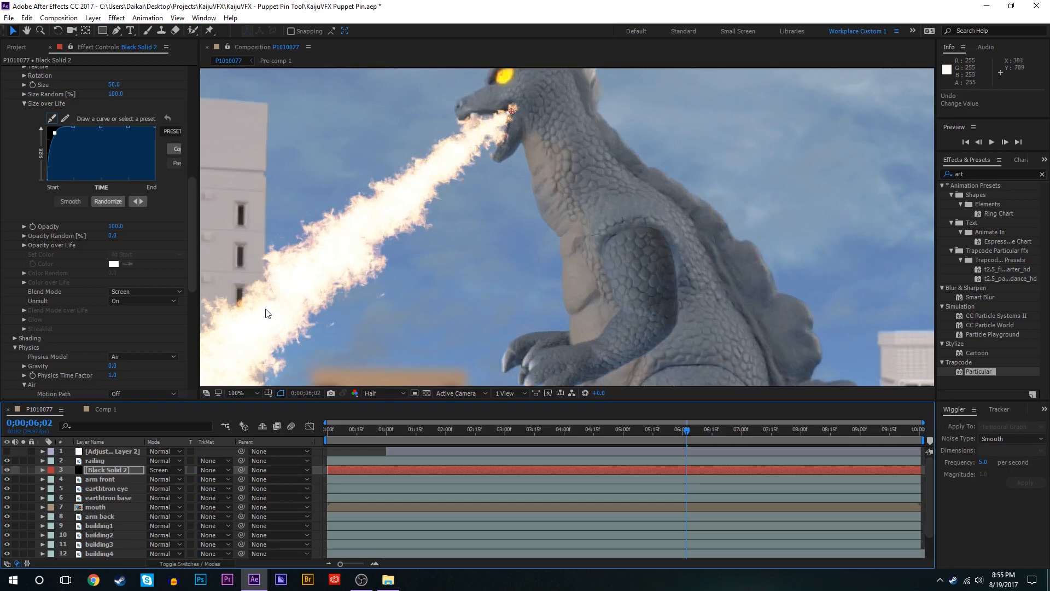
pyautogui.press(',')
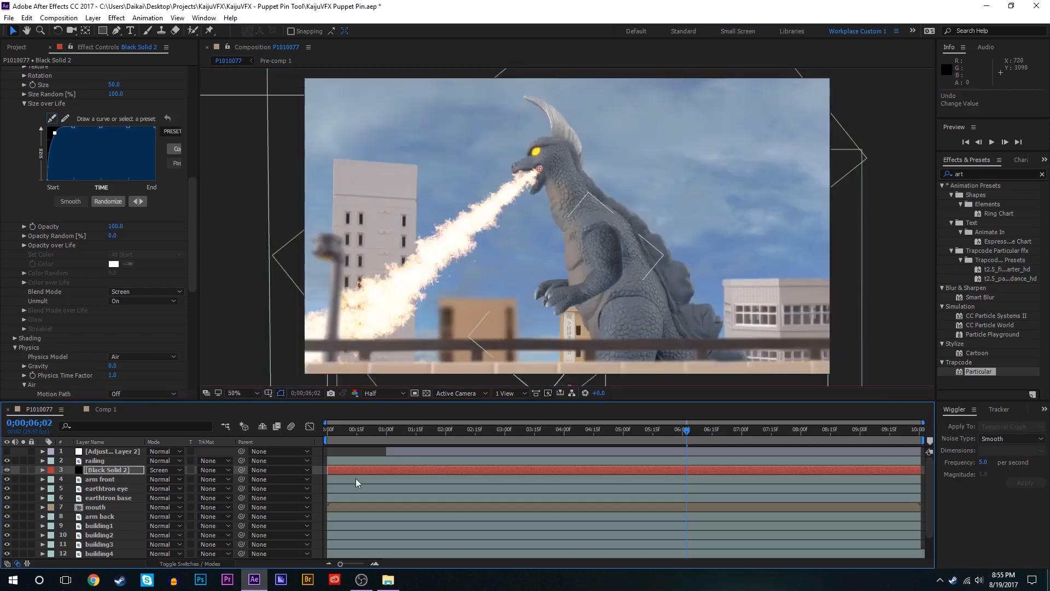
# Step: Find the Stylize Glow effect by searching for "glo" and apply it to the Black Solid 2 layer
pyautogui.click(114, 469)
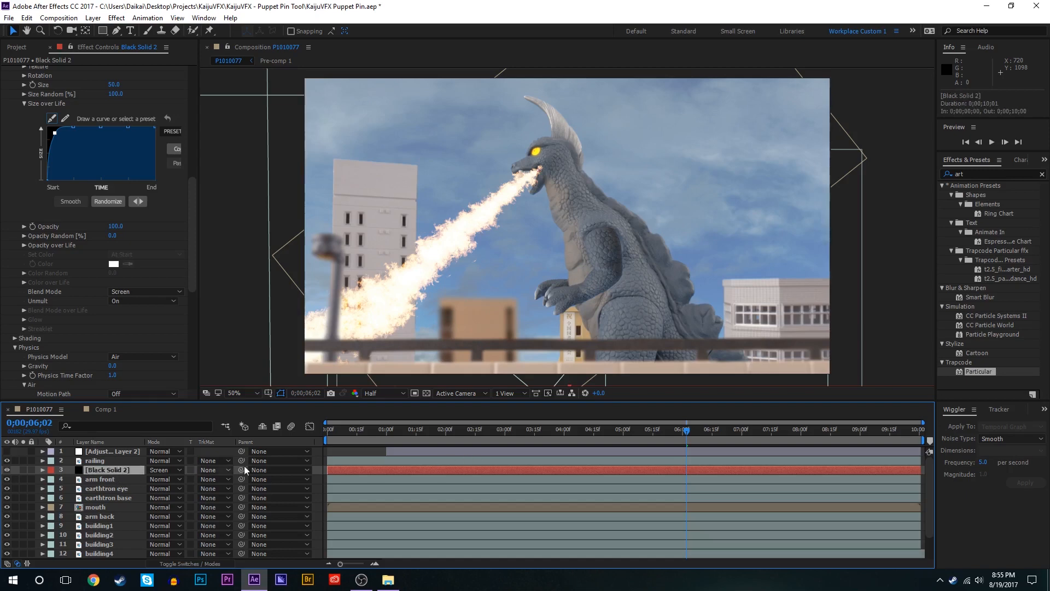
pyautogui.click(989, 174)
pyautogui.press('BackSpace')
pyautogui.press('BackSpace')
pyautogui.press('BackSpace')
pyautogui.write('g')
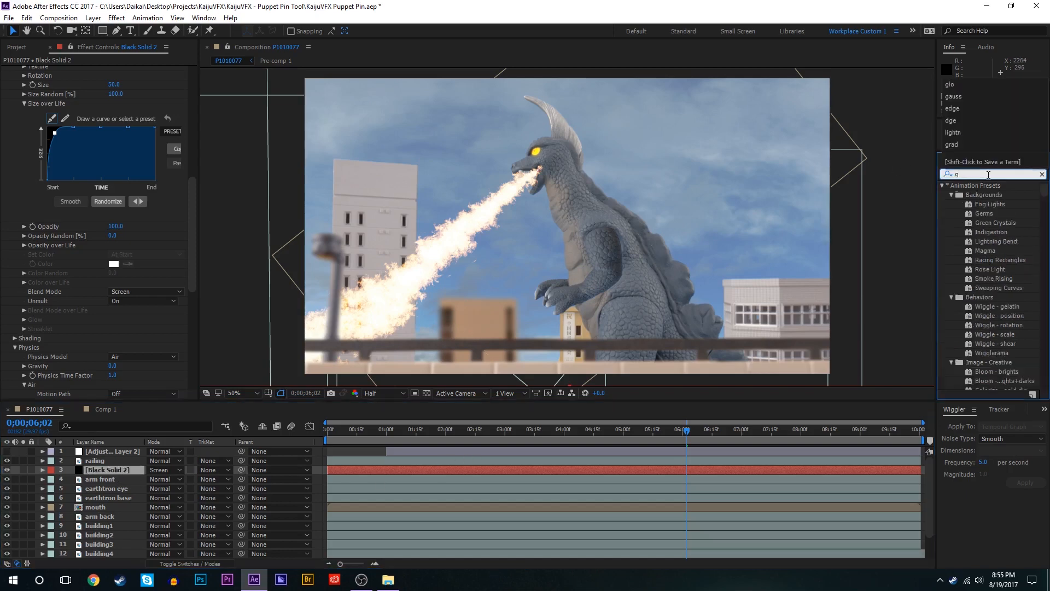
pyautogui.write('lo')
pyautogui.doubleClick(987, 307)
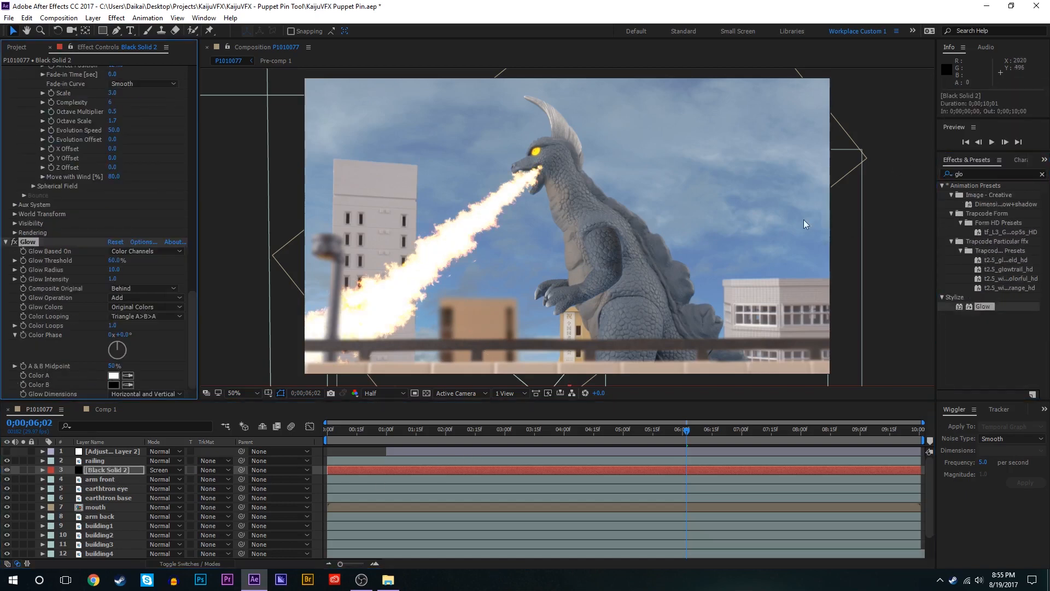
# Step: Set the Glow Threshold to 72.2%, Glow Radius to 52 and Glow Operation to Screen
pyautogui.moveTo(120, 260); pyautogui.dragTo(51, 259)
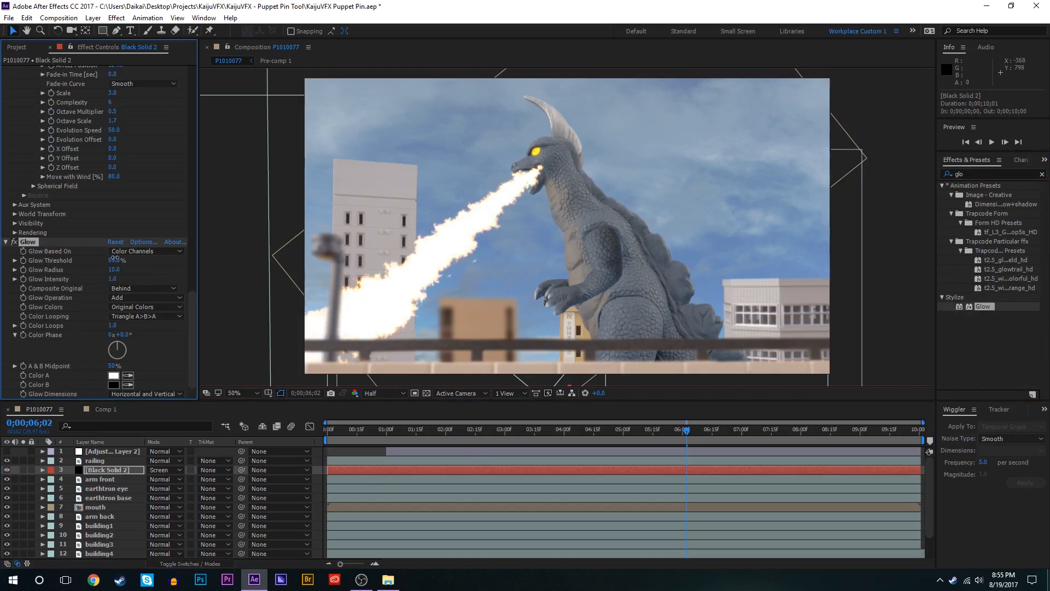
pyautogui.moveTo(115, 259); pyautogui.dragTo(146, 261)
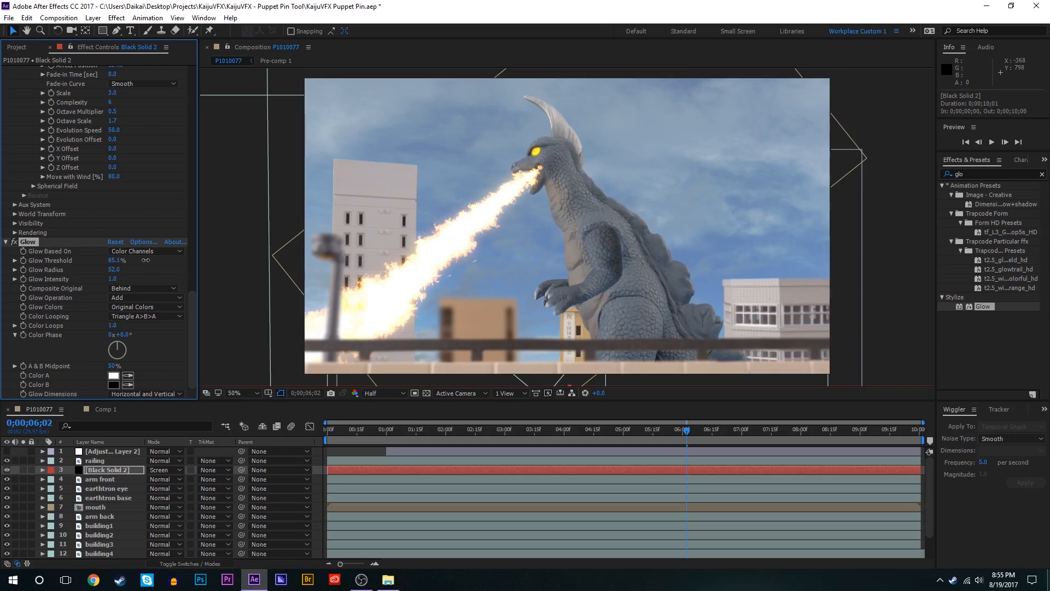
pyautogui.click(134, 299)
pyautogui.click(169, 330)
# Step: Set Glow Colors to A & B Colors and Color Looping to Sawtooth A>B
pyautogui.click(127, 307)
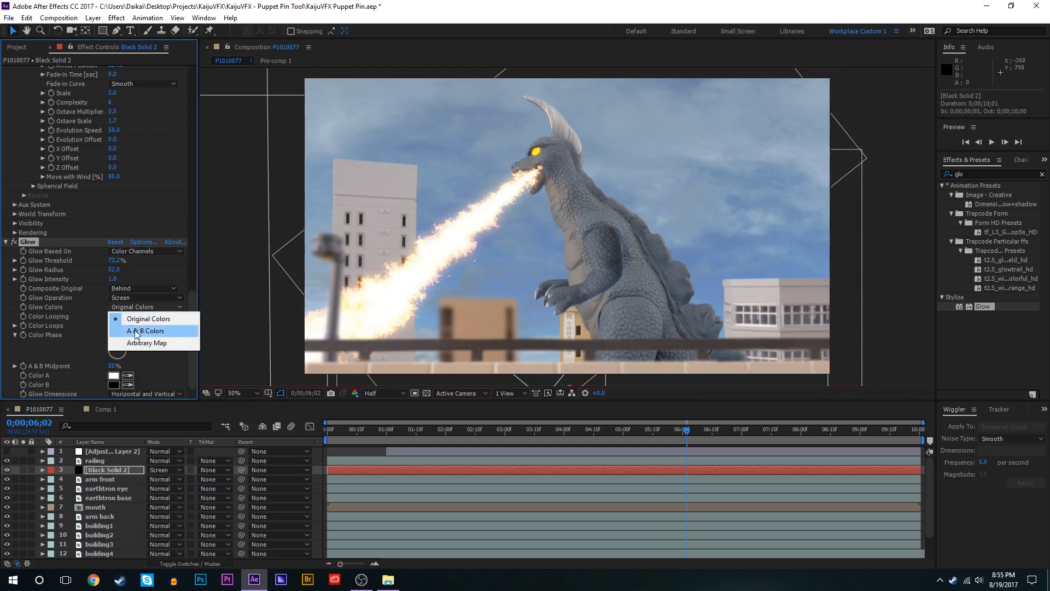
pyautogui.click(136, 331)
pyautogui.click(145, 316)
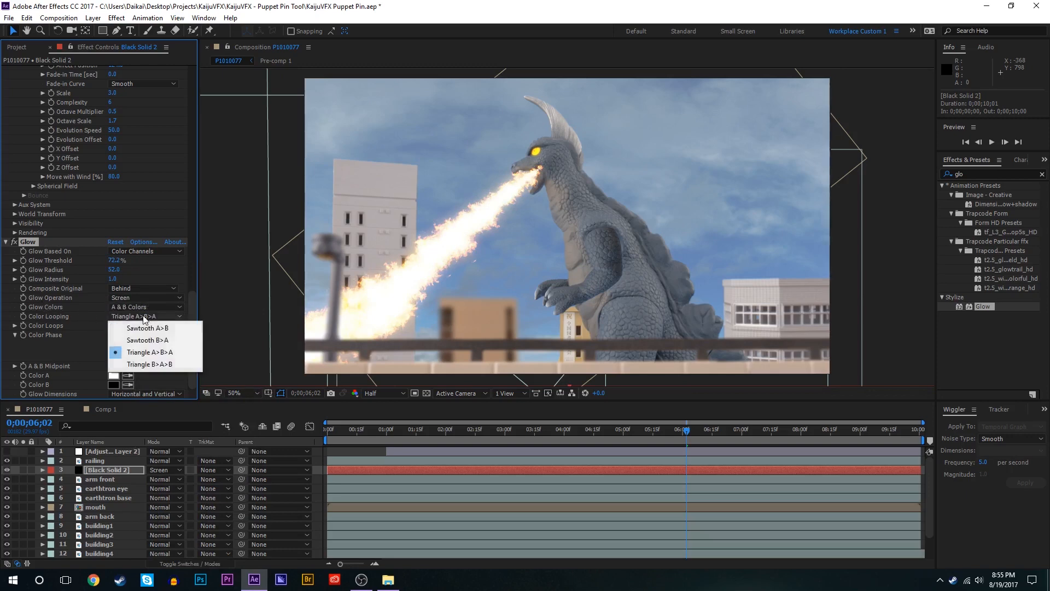
pyautogui.click(173, 328)
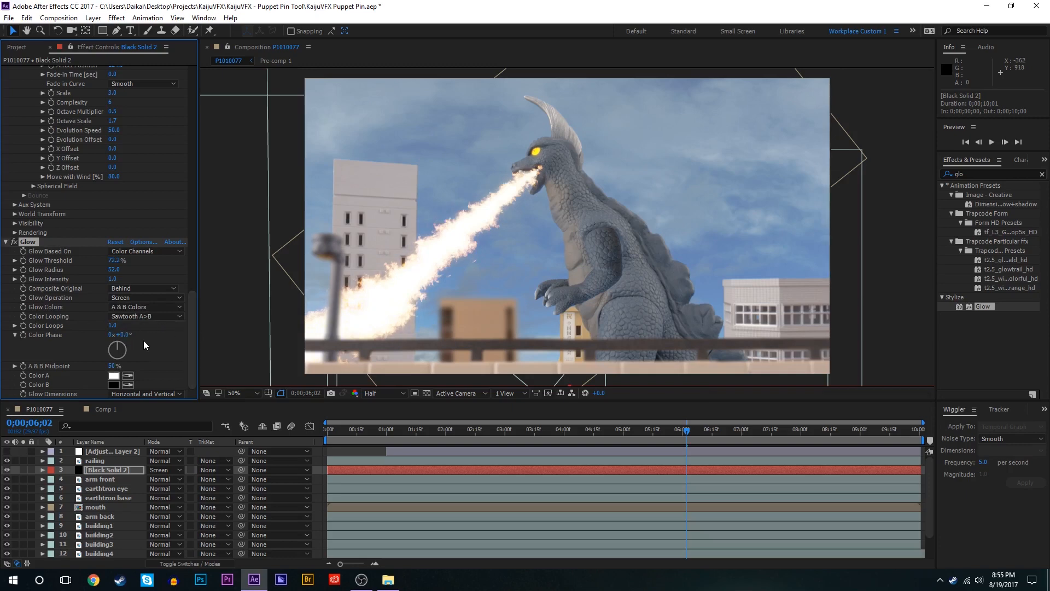
# Step: Set the Glow's Color A to light orange FFA836 and Color B to a deeper, saturated orange
pyautogui.click(115, 376)
pyautogui.click(167, 156)
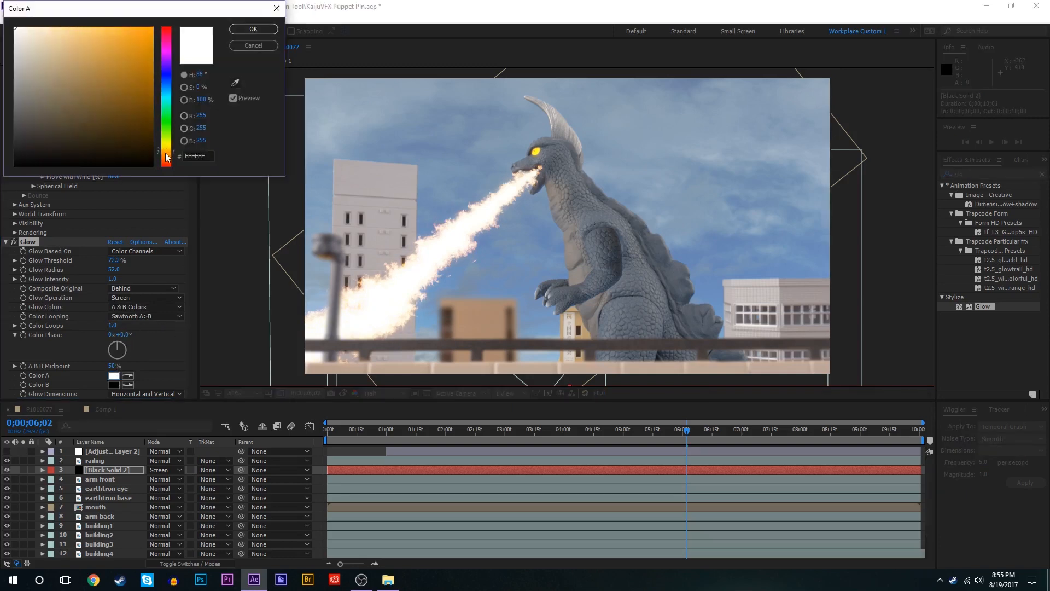
pyautogui.moveTo(121, 49); pyautogui.dragTo(126, 11)
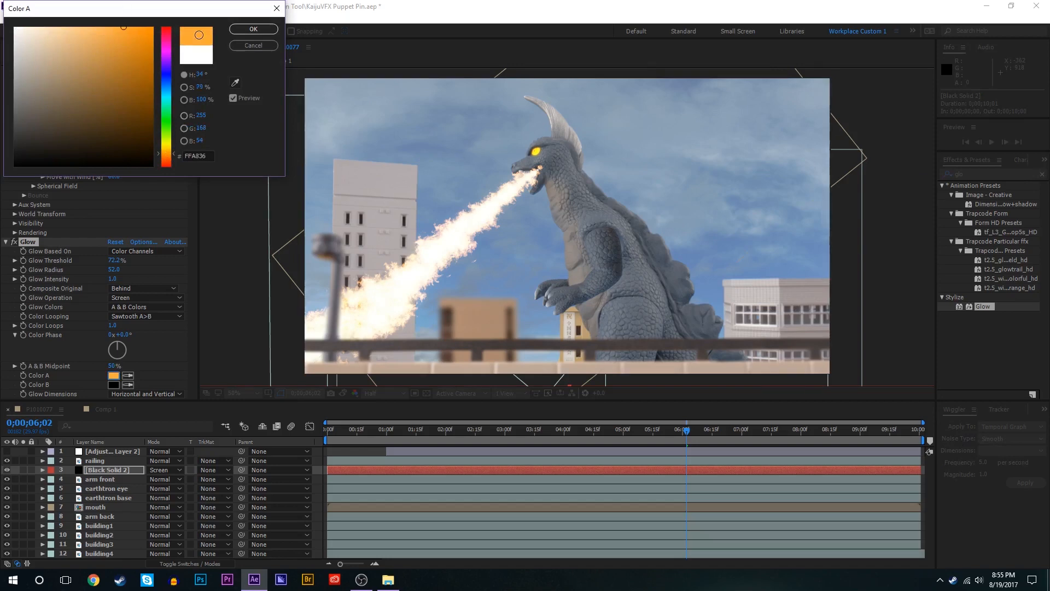
pyautogui.click(253, 32)
pyautogui.click(114, 384)
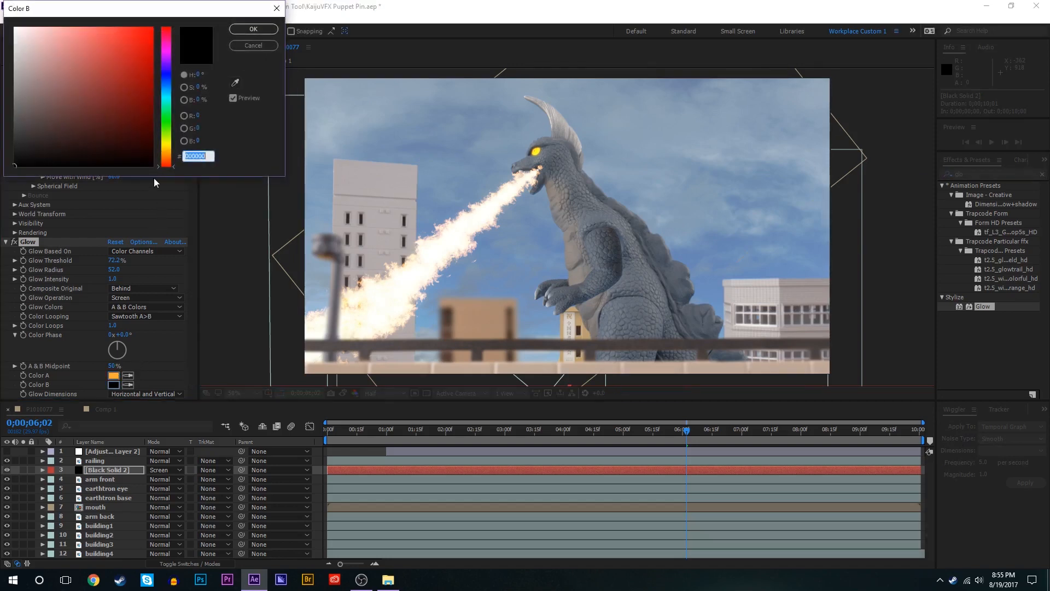
pyautogui.click(167, 158)
pyautogui.click(152, 30)
pyautogui.click(271, 32)
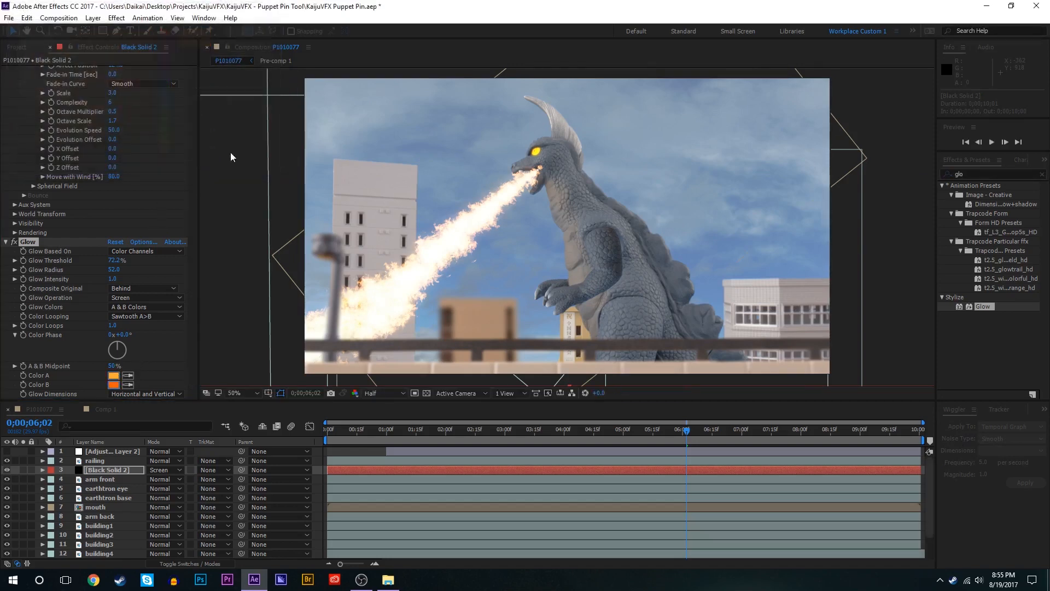
# Step: Lower the Glow Threshold to 26.9% and toggle the Glow effect off and on to compare the flame
pyautogui.moveTo(118, 261); pyautogui.dragTo(16, 243)
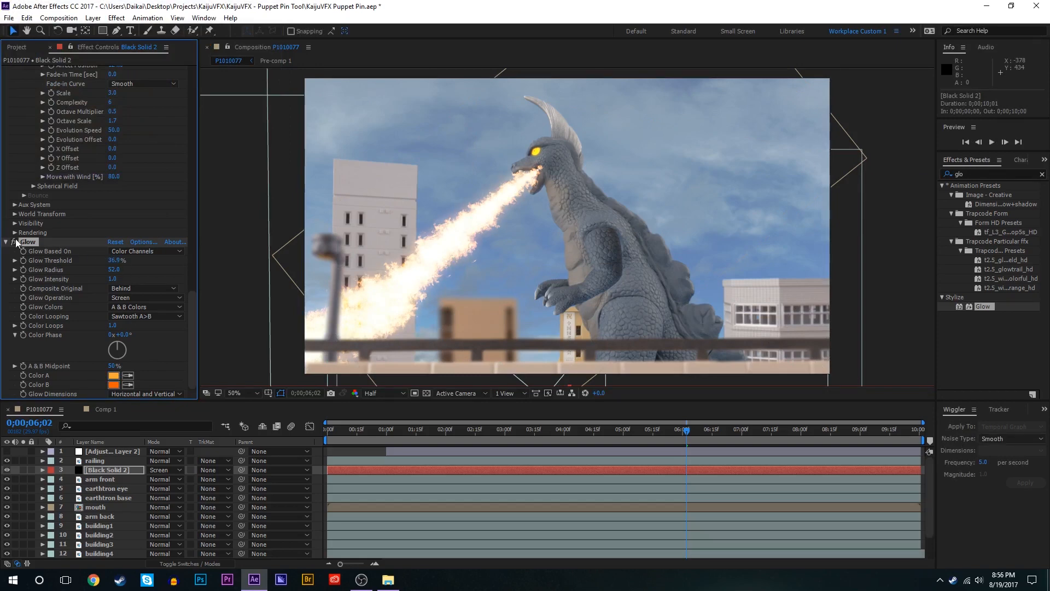
pyautogui.click(16, 243)
pyautogui.click(16, 242)
# Step: Undo the duplication of the flame layer, and solo Black Solid 2 to play back the flame
pyautogui.hotkey('ctrl', 'z')
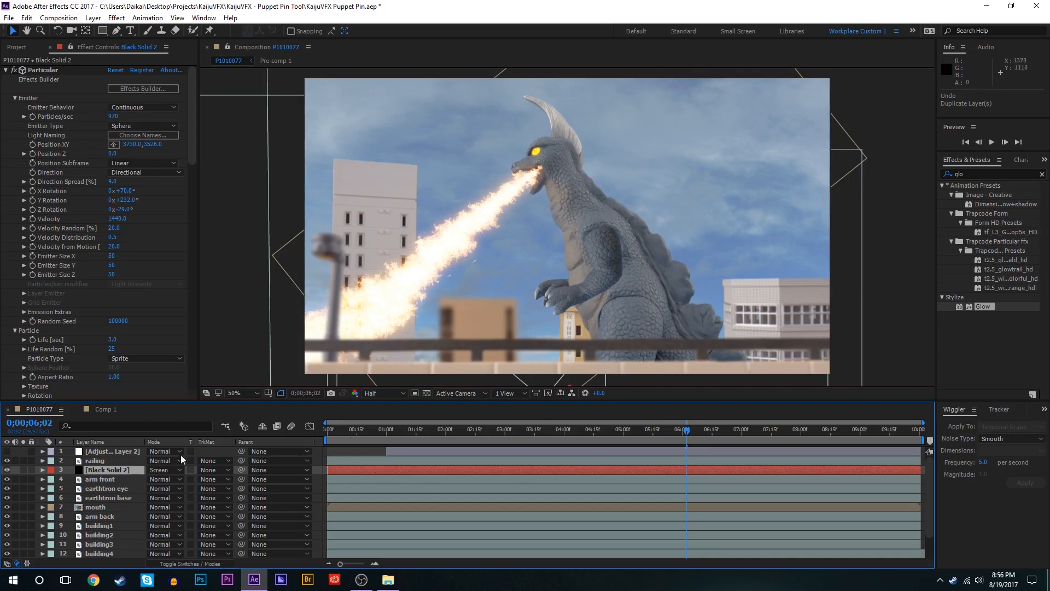
pyautogui.click(23, 470)
pyautogui.press('space')
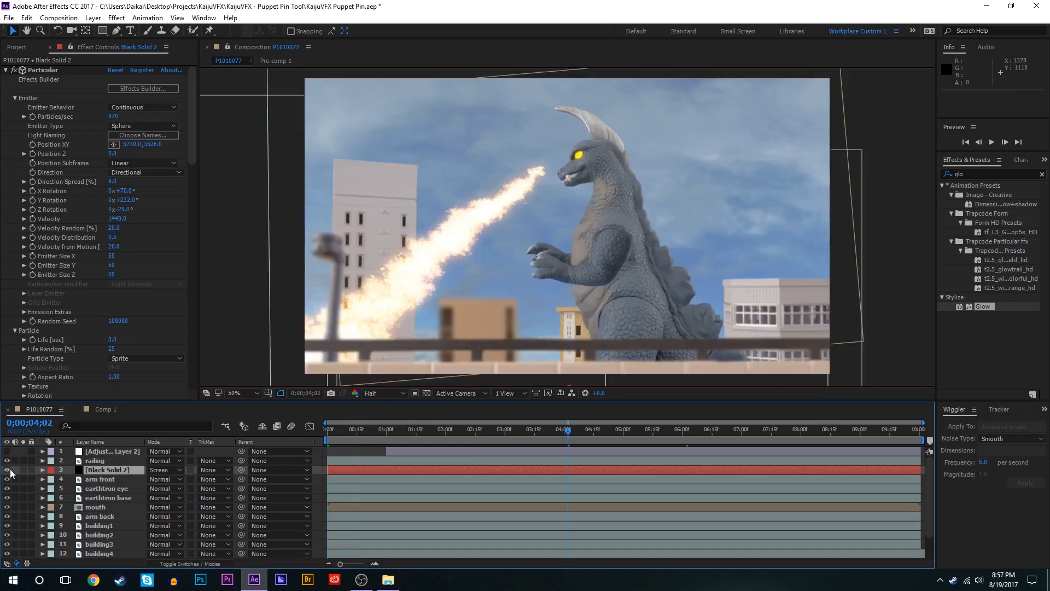
# Step: Hide the Black Solid 2 layer, set the preview resolution to Quarter and move the current time to 0;00;05;09
pyautogui.click(8, 470)
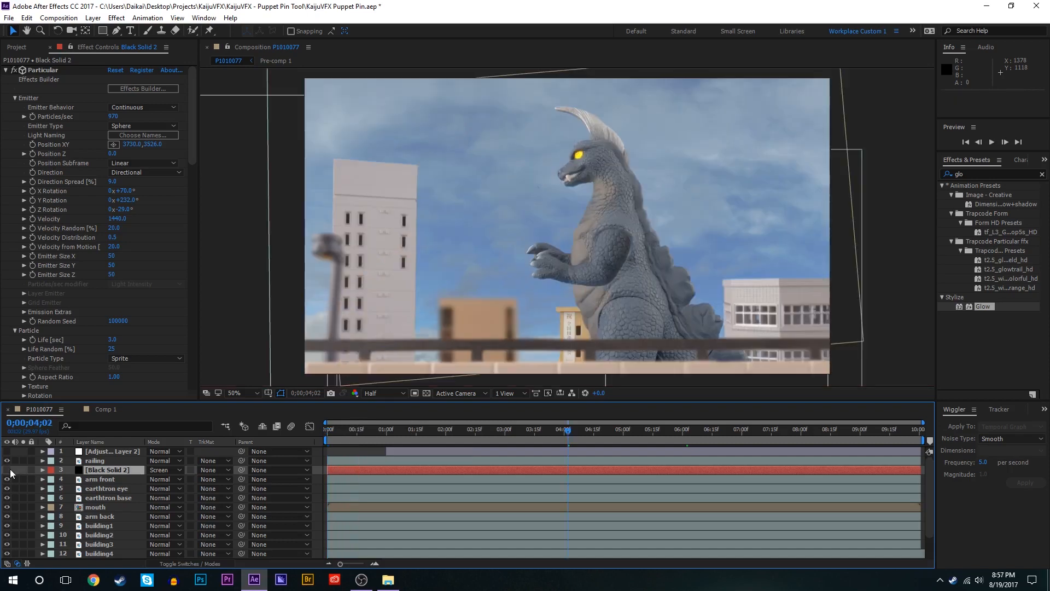
pyautogui.moveTo(573, 432); pyautogui.dragTo(629, 431)
pyautogui.click(395, 392)
pyautogui.click(391, 458)
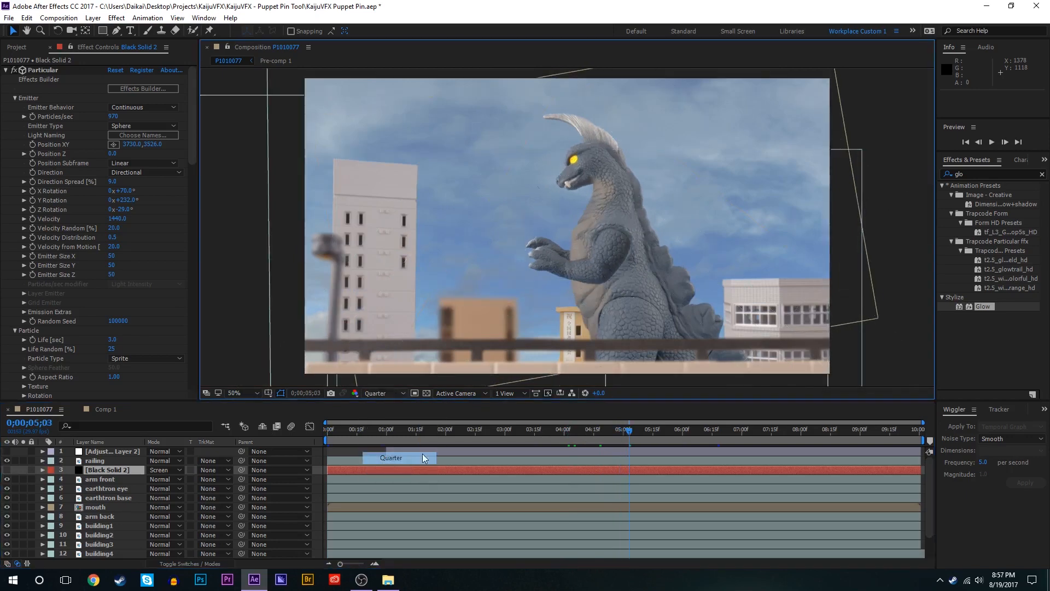
pyautogui.click(642, 431)
pyautogui.moveTo(645, 432); pyautogui.dragTo(644, 431)
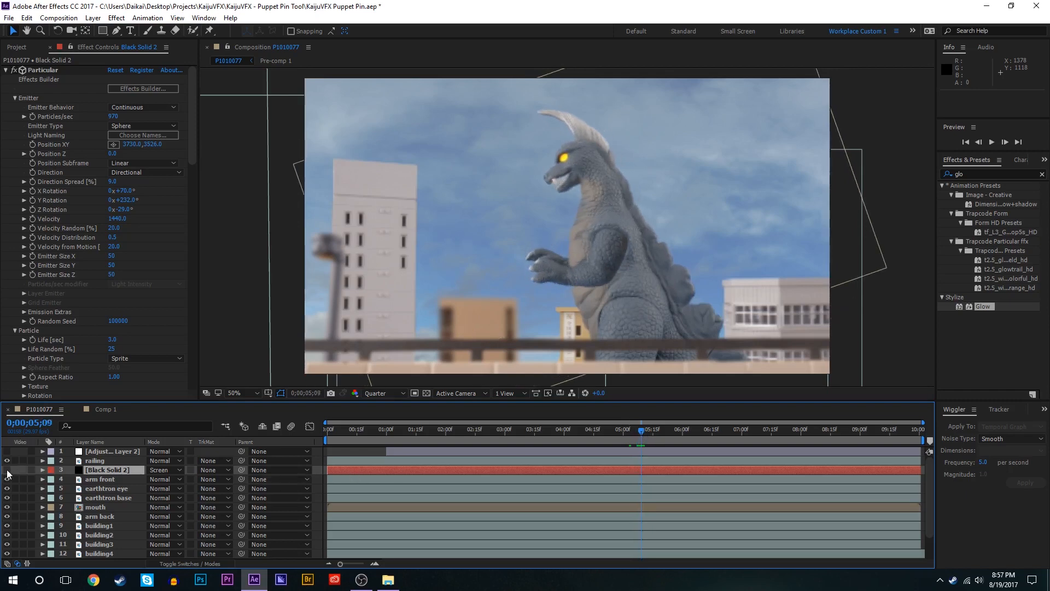
# Step: Start Black Solid 2 at 0;00;05;08, place its Particular emitter on the kaiju's mouth, and stack the layer beneath the mouth layer
pyautogui.moveTo(337, 472); pyautogui.dragTo(648, 468)
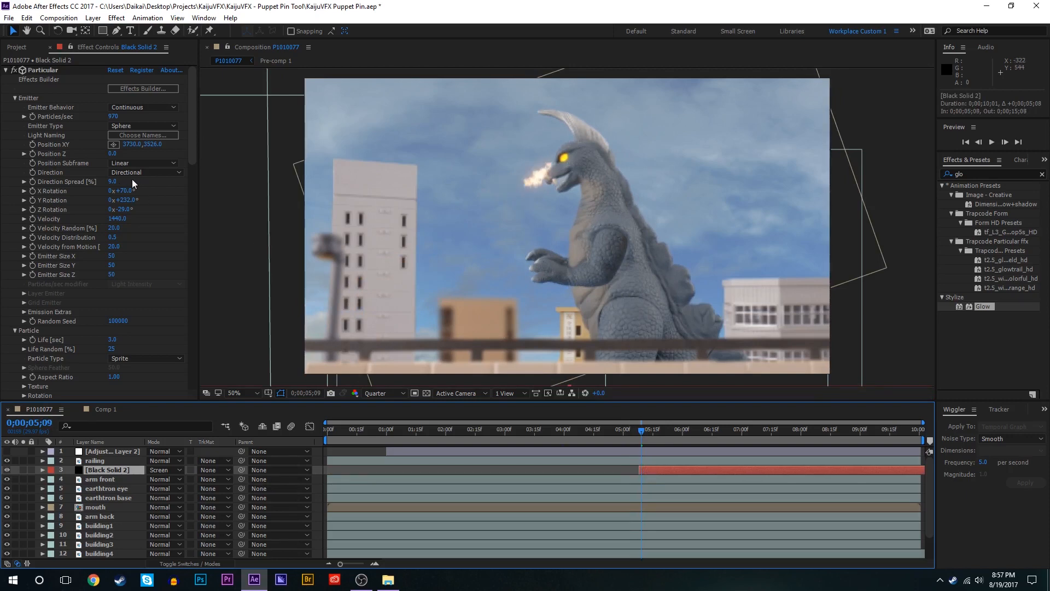
pyautogui.click(50, 71)
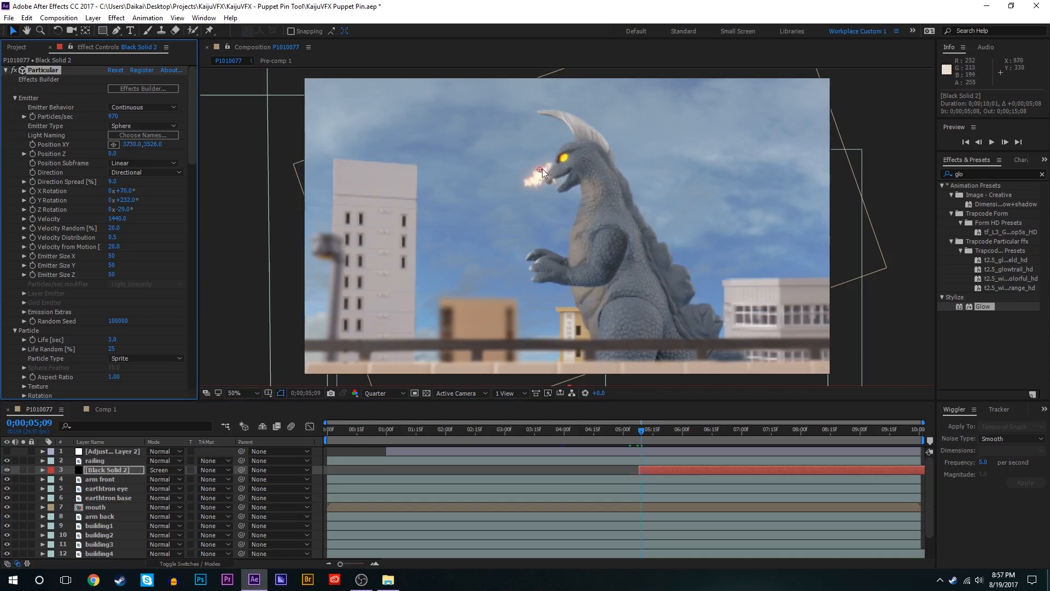
pyautogui.moveTo(543, 169); pyautogui.dragTo(573, 171)
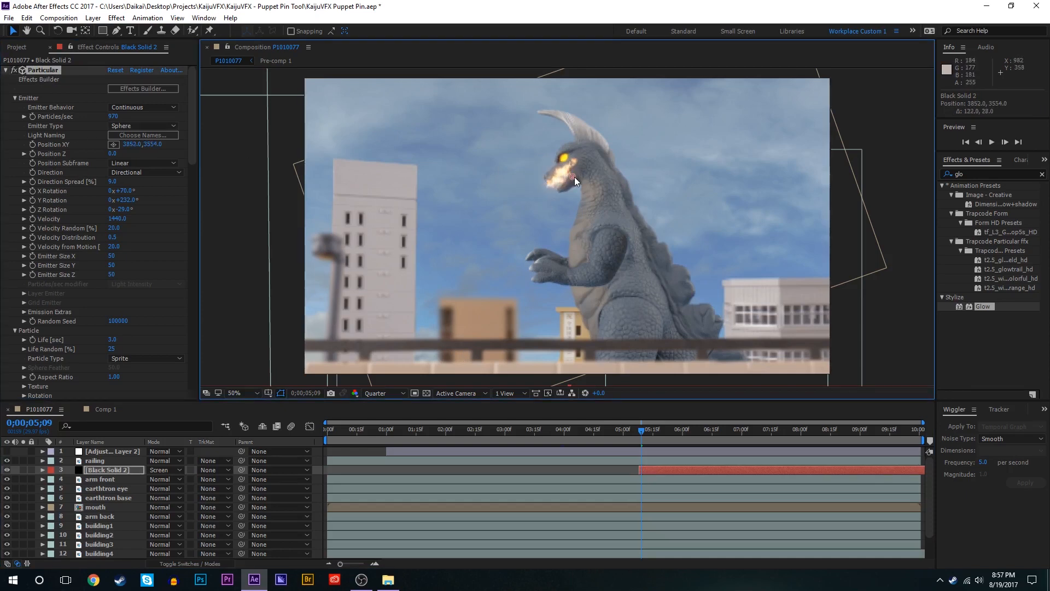
pyautogui.moveTo(93, 469); pyautogui.dragTo(103, 509)
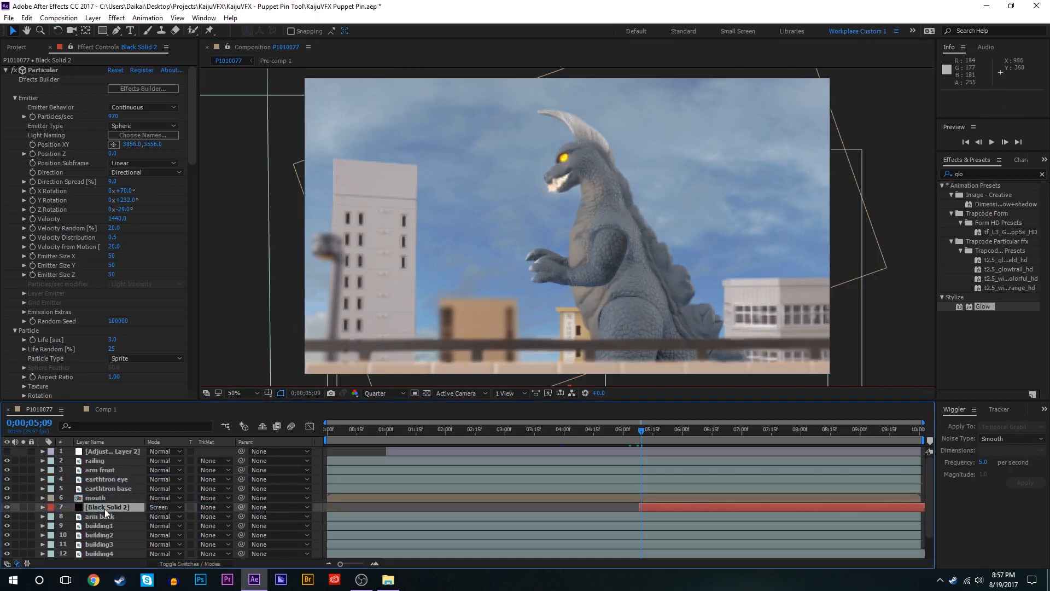
# Step: Keyframe the Particular emitter's Position XY to follow the kaiju's mouth, and play back the flame animation
pyautogui.click(33, 143)
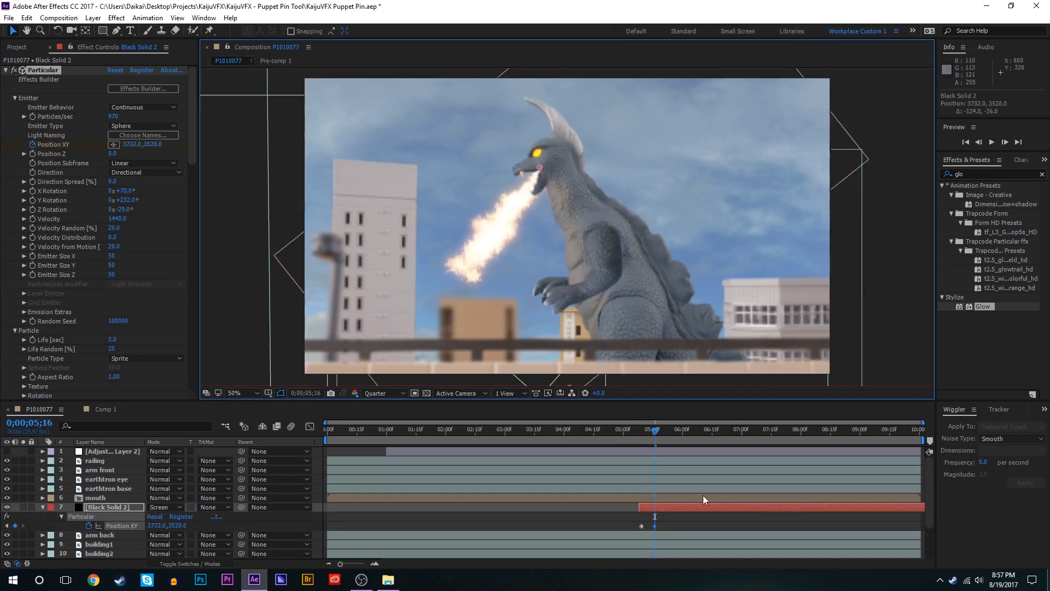
pyautogui.moveTo(544, 168); pyautogui.dragTo(556, 165)
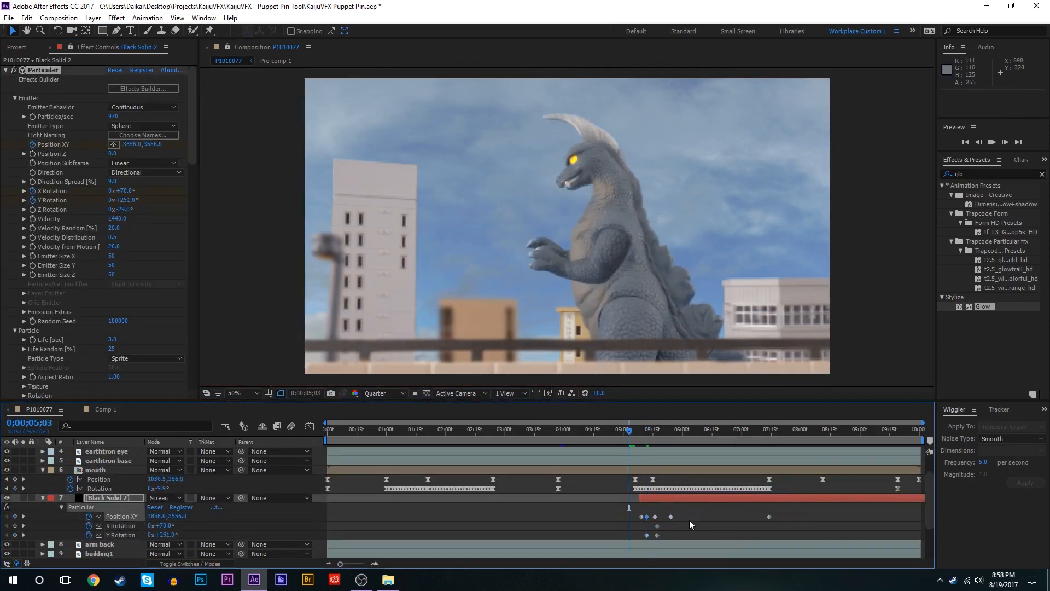
pyautogui.press('space')
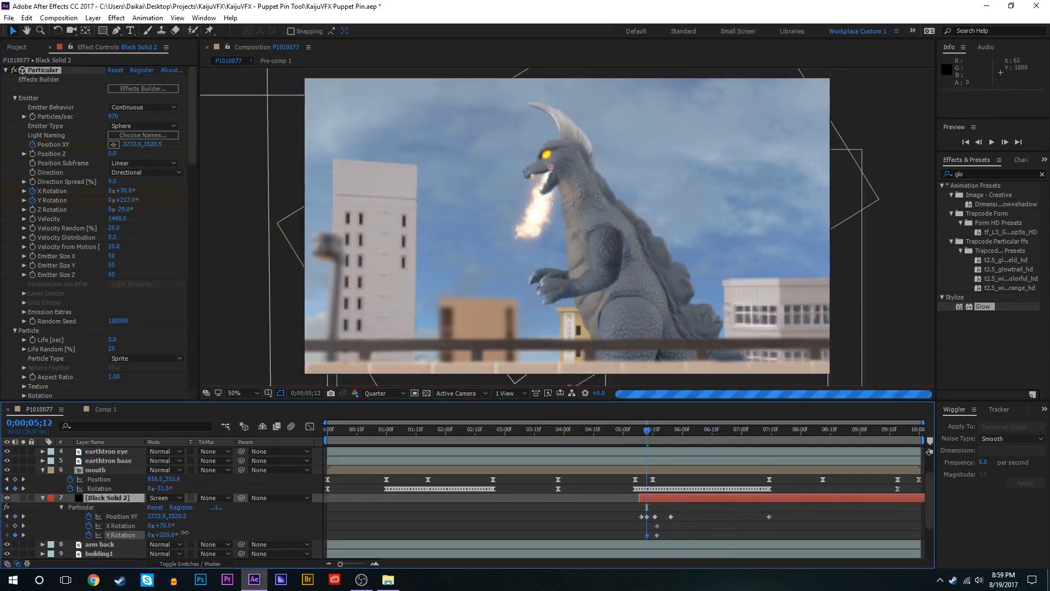
pyautogui.click(634, 433)
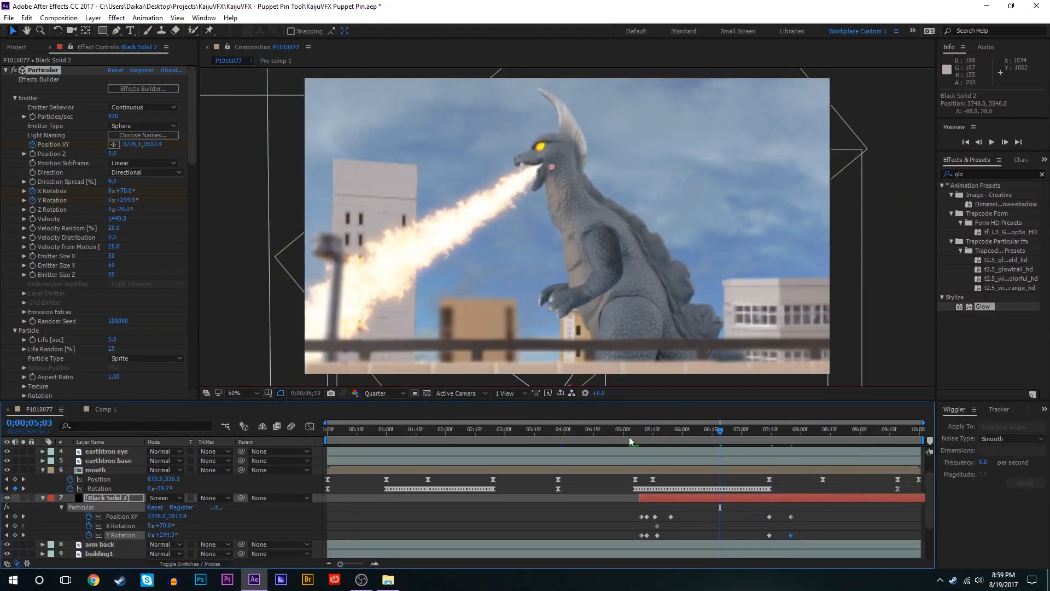
# Step: Keyframe Particles/sec from 970 at 0;00;07;18 down to 0 at 0;00;07;27, and scrub through the end of the flame
pyautogui.moveTo(629, 436); pyautogui.dragTo(776, 448)
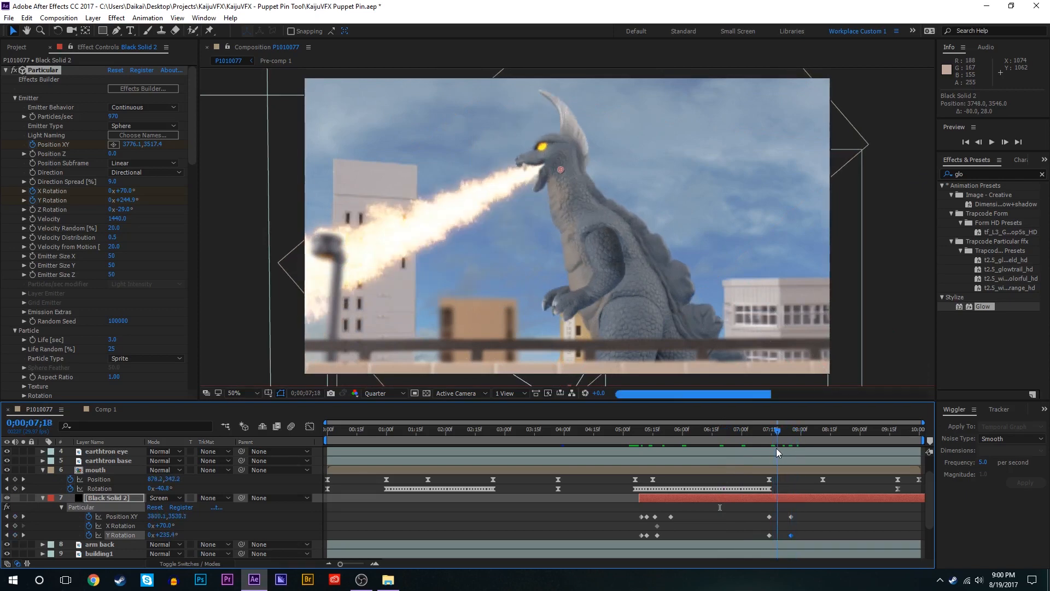
pyautogui.click(32, 120)
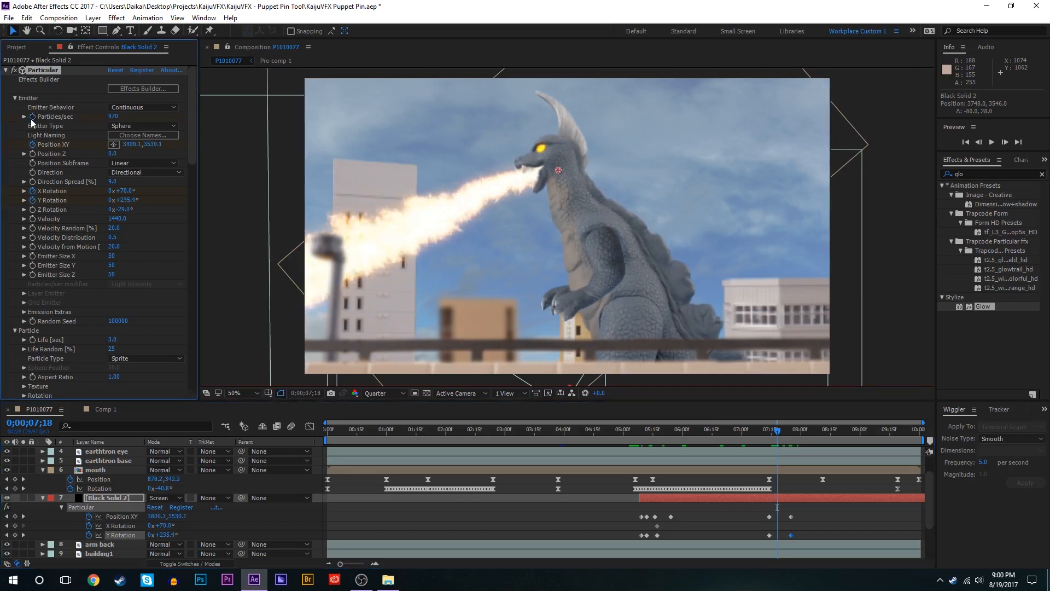
pyautogui.click(799, 437)
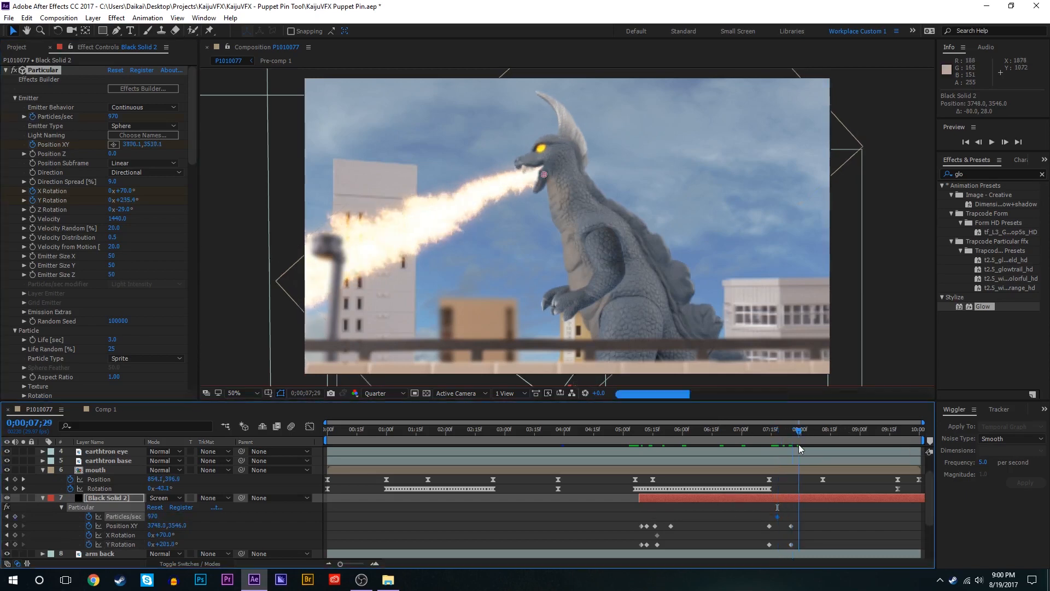
pyautogui.press('pagedown')
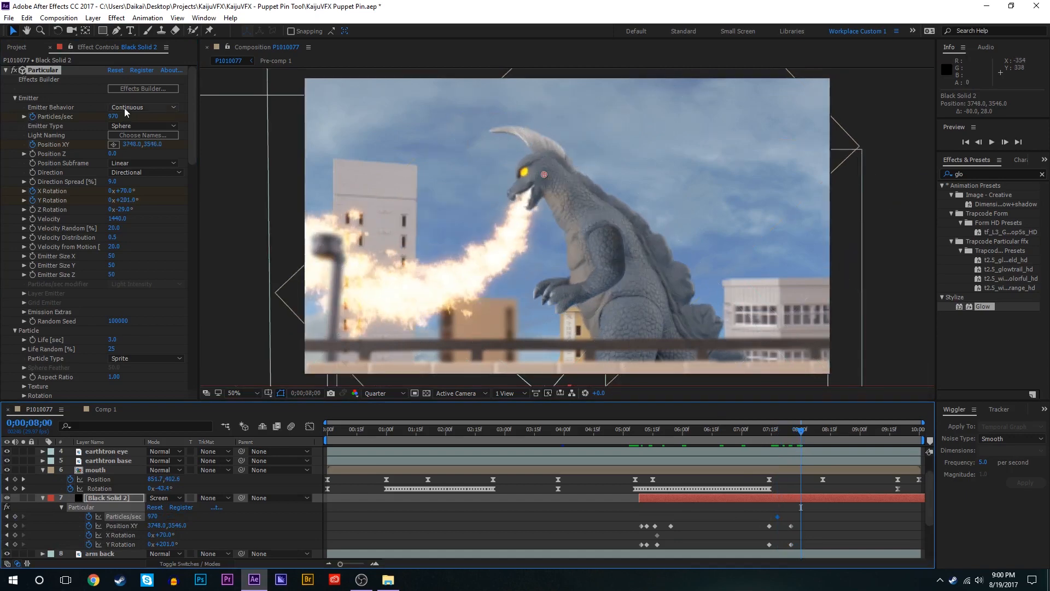
pyautogui.click(112, 116)
pyautogui.write('0')
pyautogui.press('Return')
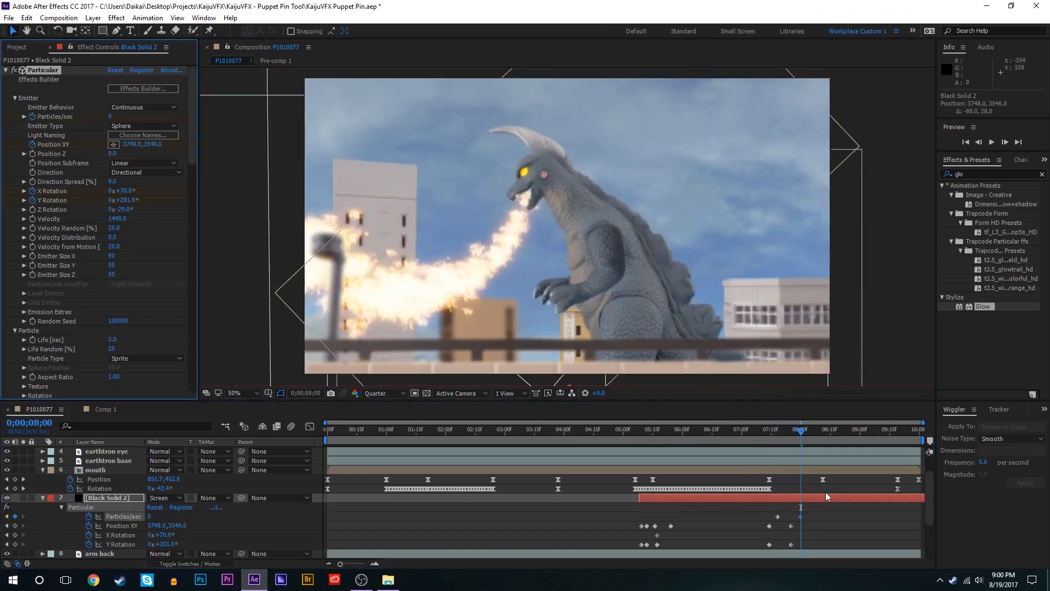
pyautogui.moveTo(801, 516); pyautogui.dragTo(791, 517)
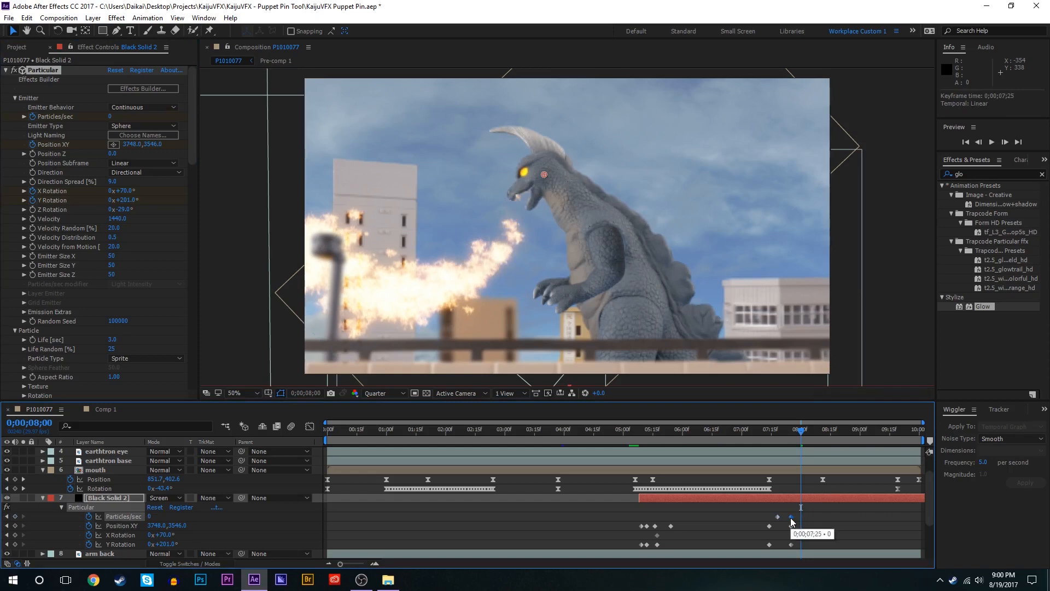
pyautogui.click(810, 431)
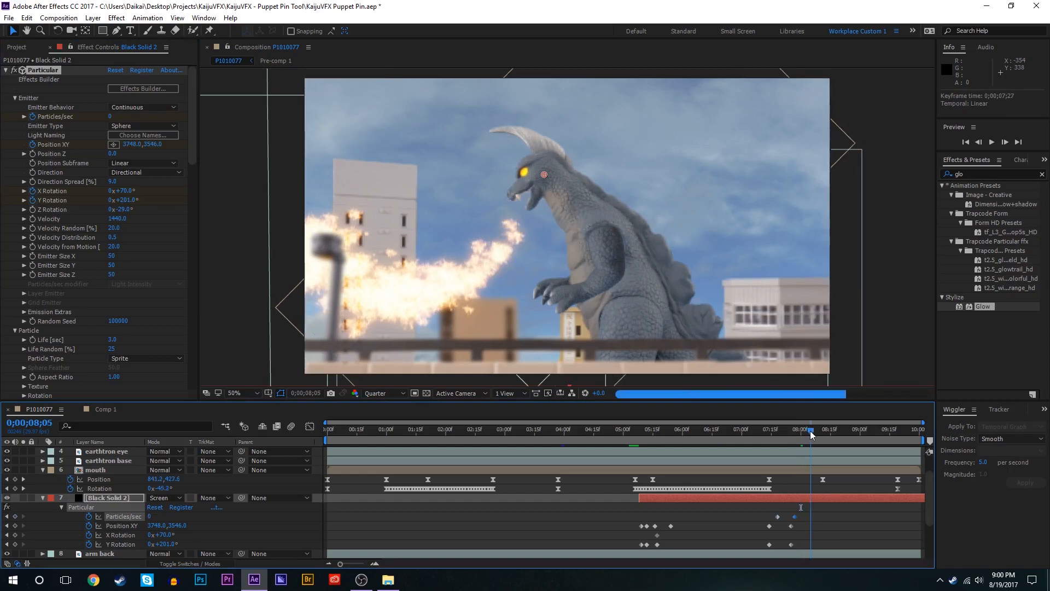
pyautogui.moveTo(811, 432); pyautogui.dragTo(800, 432)
# Step: Set the emitter Velocity to 2040 and, at 0;00;07;21, move the emitter to 3769.8, 3523.0 to match the mouth
pyautogui.click(784, 432)
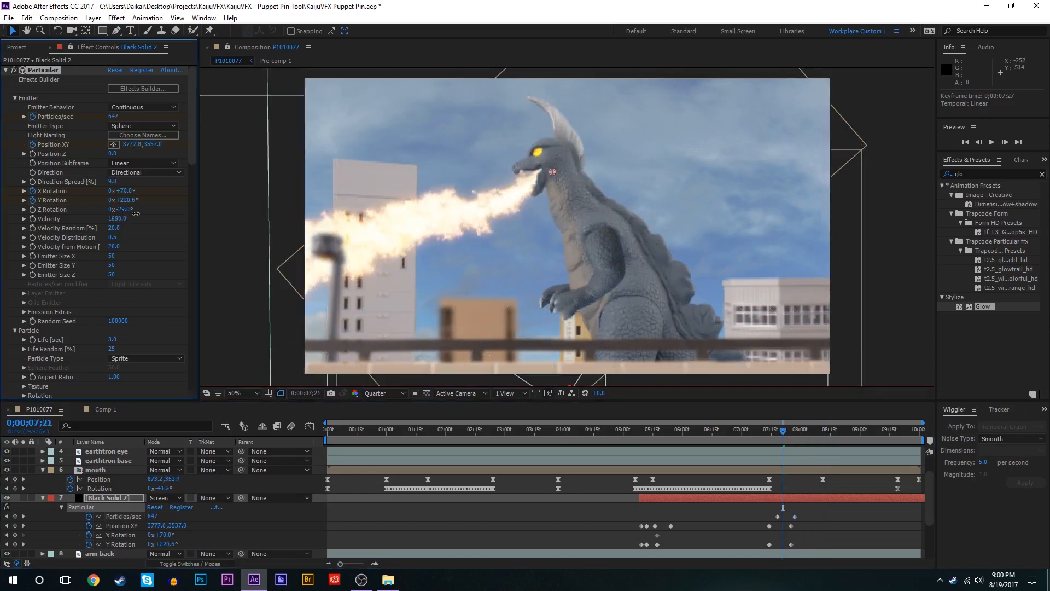
pyautogui.moveTo(140, 213); pyautogui.dragTo(142, 213)
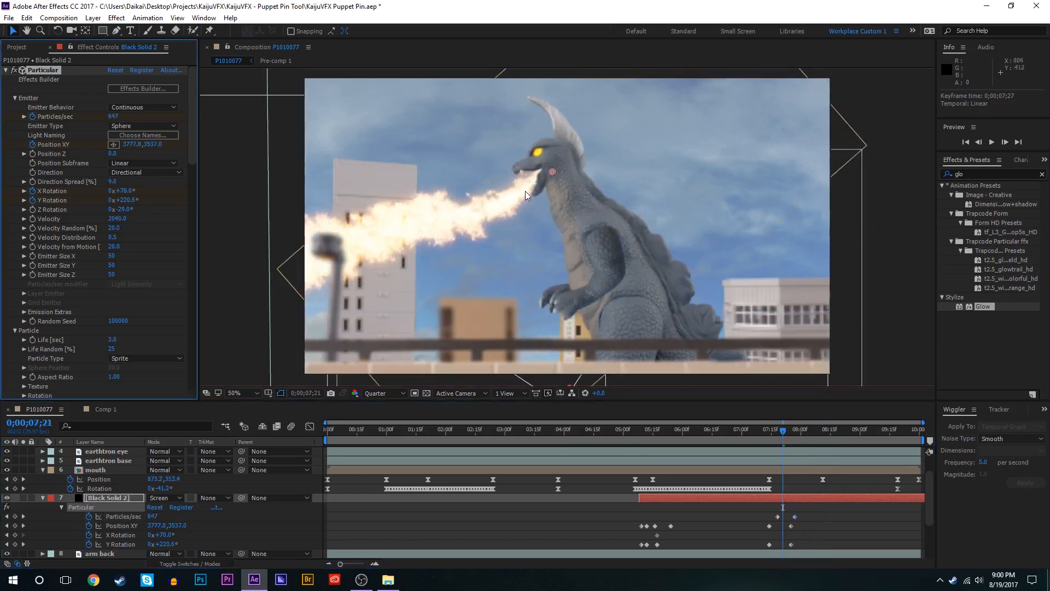
pyautogui.moveTo(549, 175); pyautogui.dragTo(547, 170)
# Step: At 0;00;06;15, turn on motion blur for the Black Solid 2 layer and enable motion blur for the composition
pyautogui.click(712, 432)
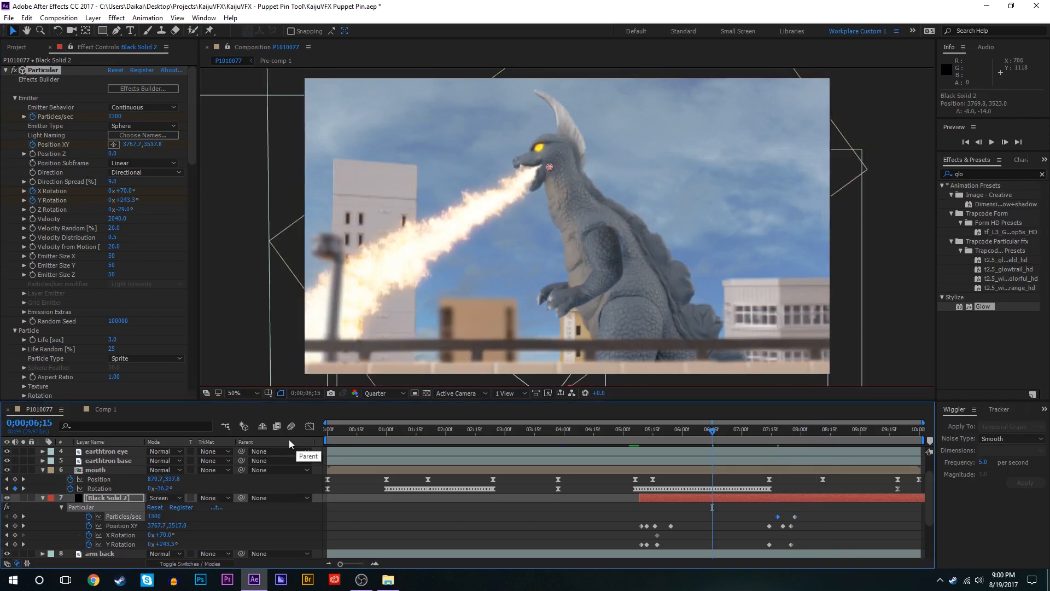
pyautogui.press('F4')
pyautogui.scroll(3, 219, 476)
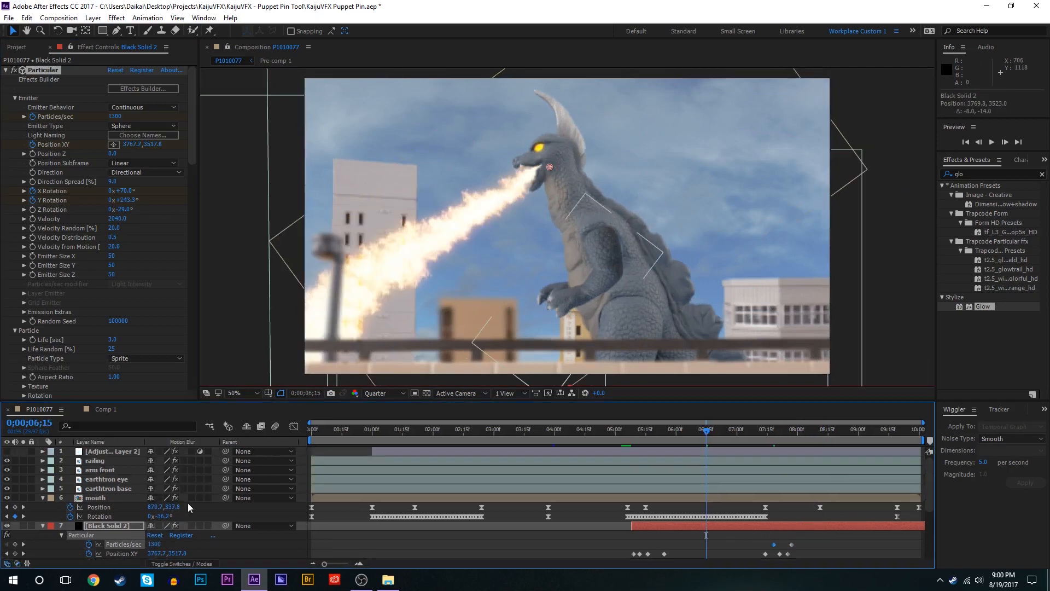
pyautogui.scroll(-3, 188, 503)
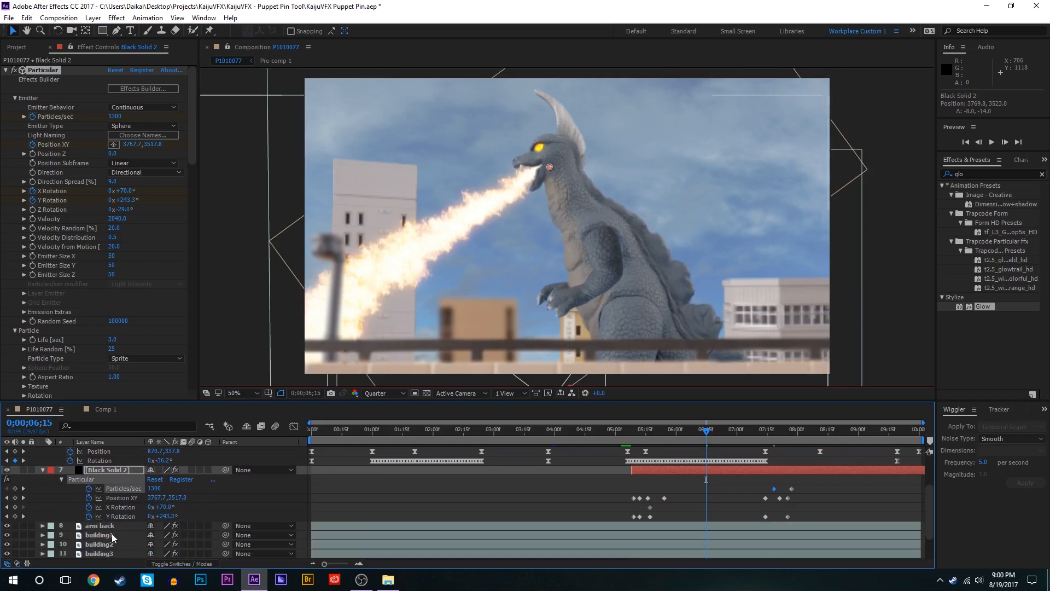
pyautogui.scroll(2, 121, 528)
pyautogui.click(127, 497)
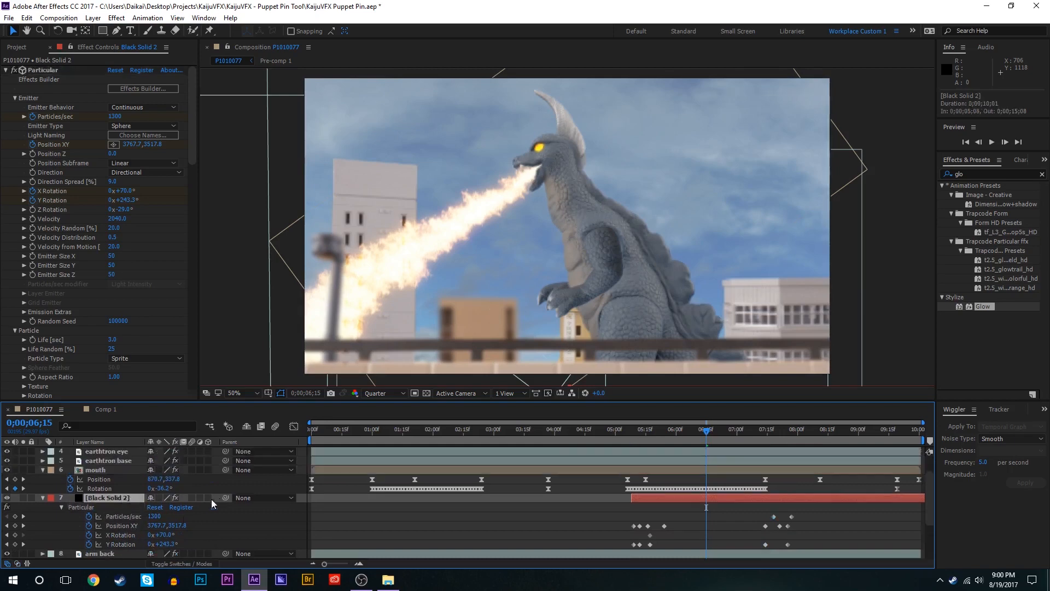
pyautogui.click(193, 498)
pyautogui.click(276, 426)
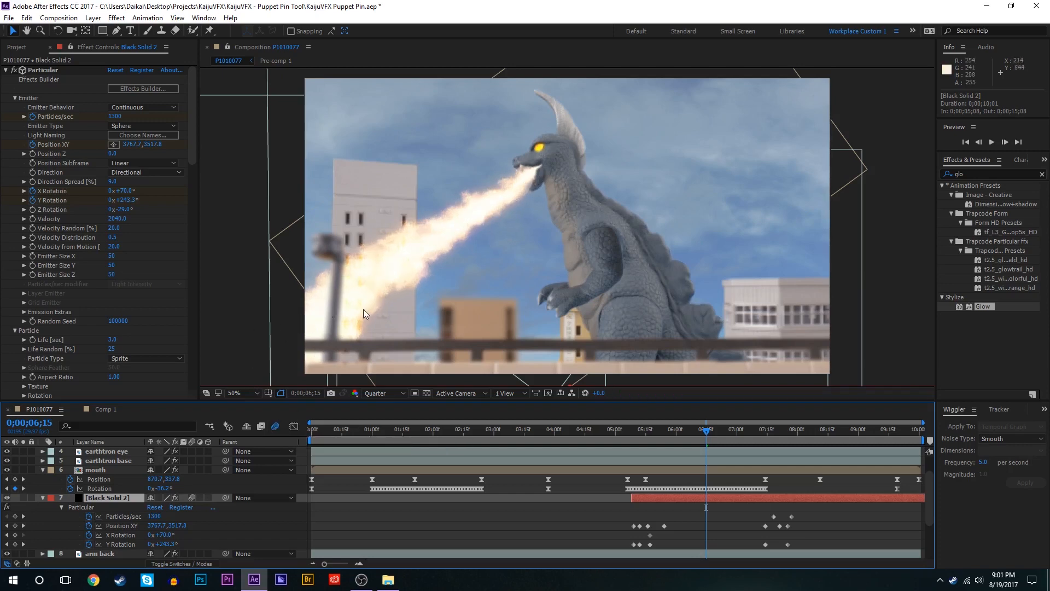
# Step: Compare the flame at 0;00;06;13 with Black Solid 2's motion blur off and on, and solo the layer
pyautogui.click(192, 497)
pyautogui.moveTo(701, 438)
pyautogui.mouseDown()
pyautogui.moveTo(691, 436)
pyautogui.moveTo(703, 436)
pyautogui.mouseUp()
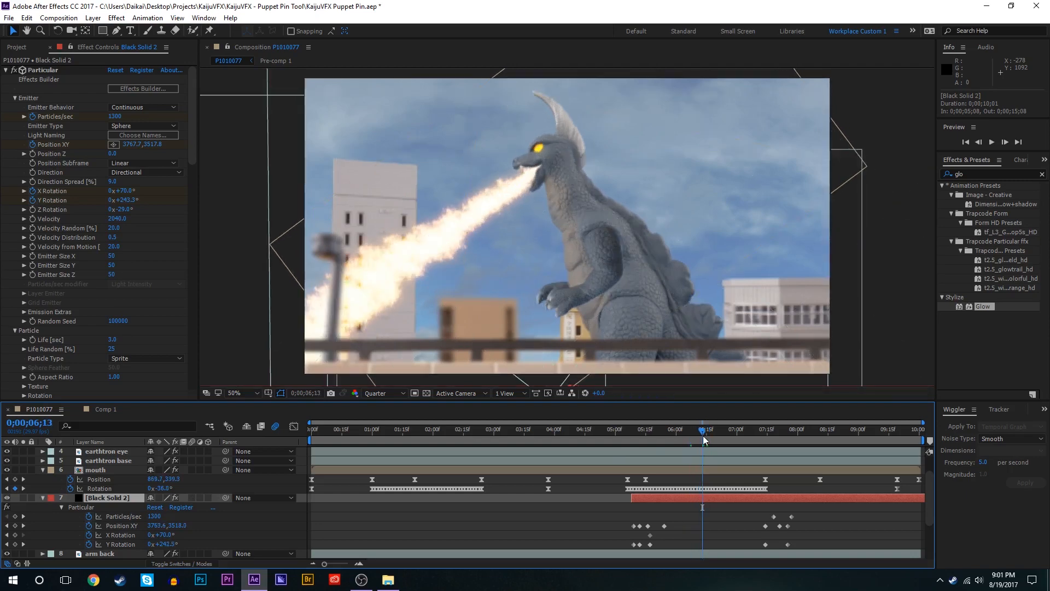
pyautogui.click(192, 498)
pyautogui.click(23, 497)
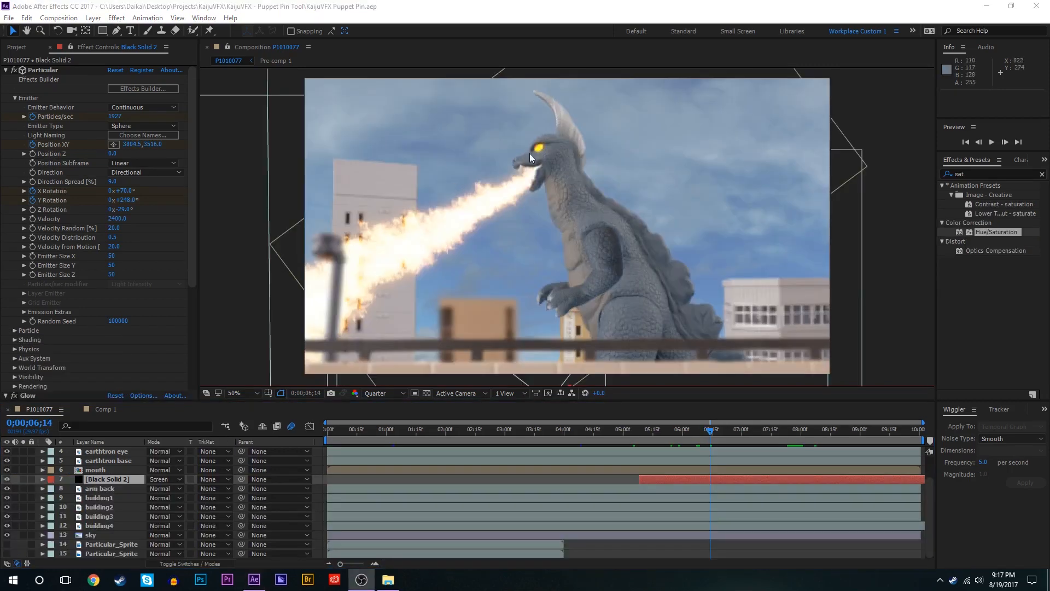
# Step: Go to 0;00;07;06 and inspect the flame stream up close
pyautogui.moveTo(714, 432); pyautogui.dragTo(754, 428)
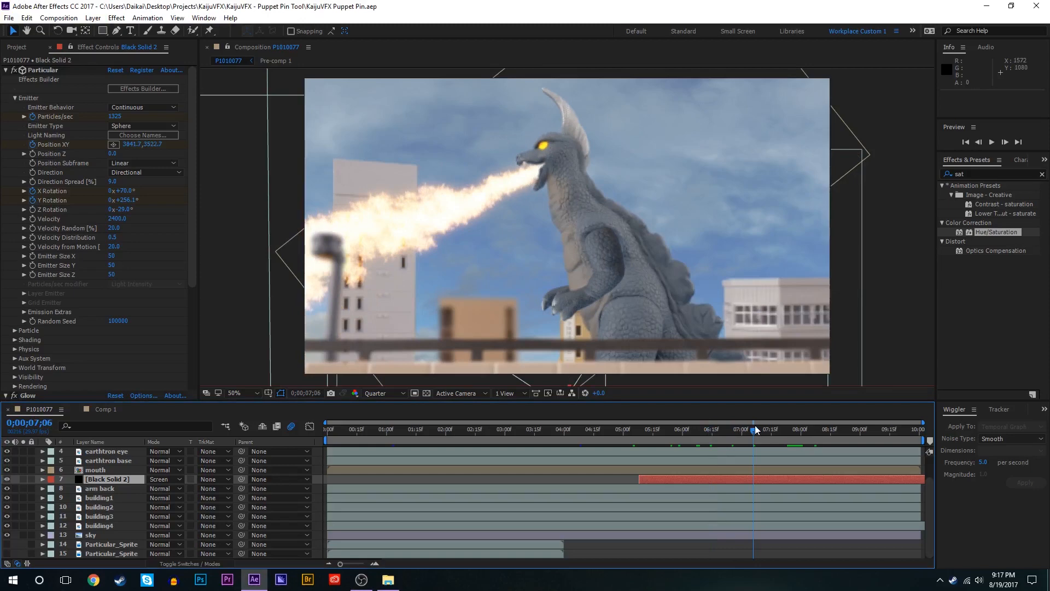
pyautogui.scroll(1, 438, 215)
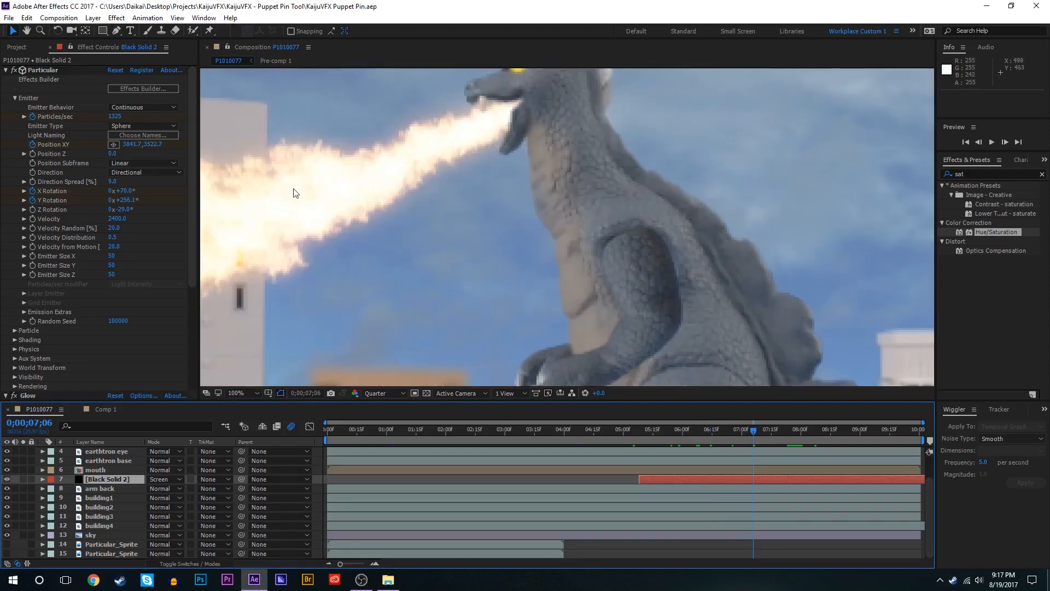
pyautogui.scroll(-1, 532, 197)
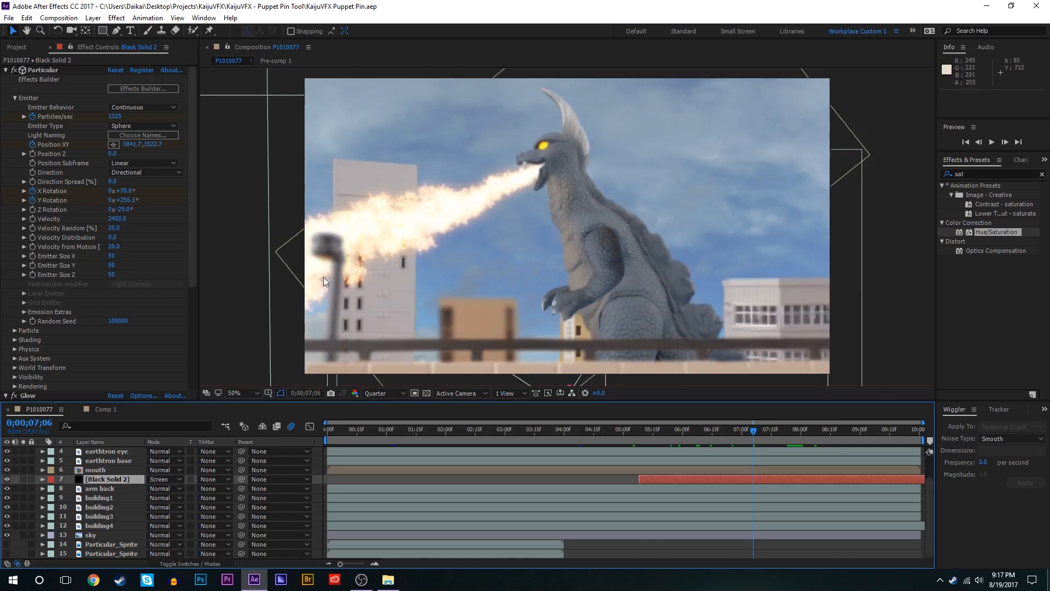
# Step: Rename the Black Solid 2 layer as flames1
pyautogui.click(109, 470)
pyautogui.click(109, 479)
pyautogui.press('Return')
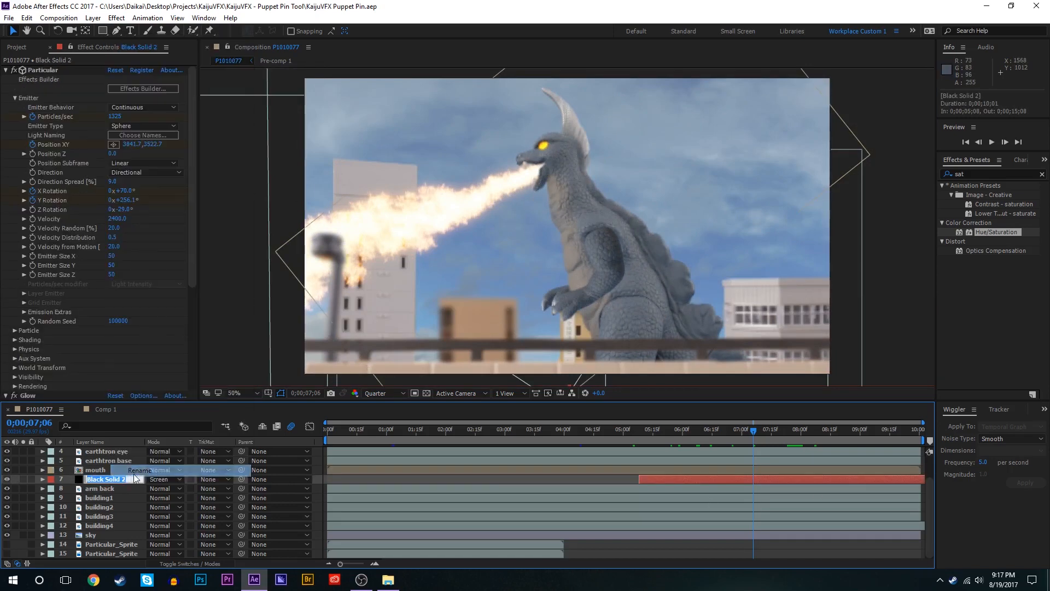
pyautogui.write('fla')
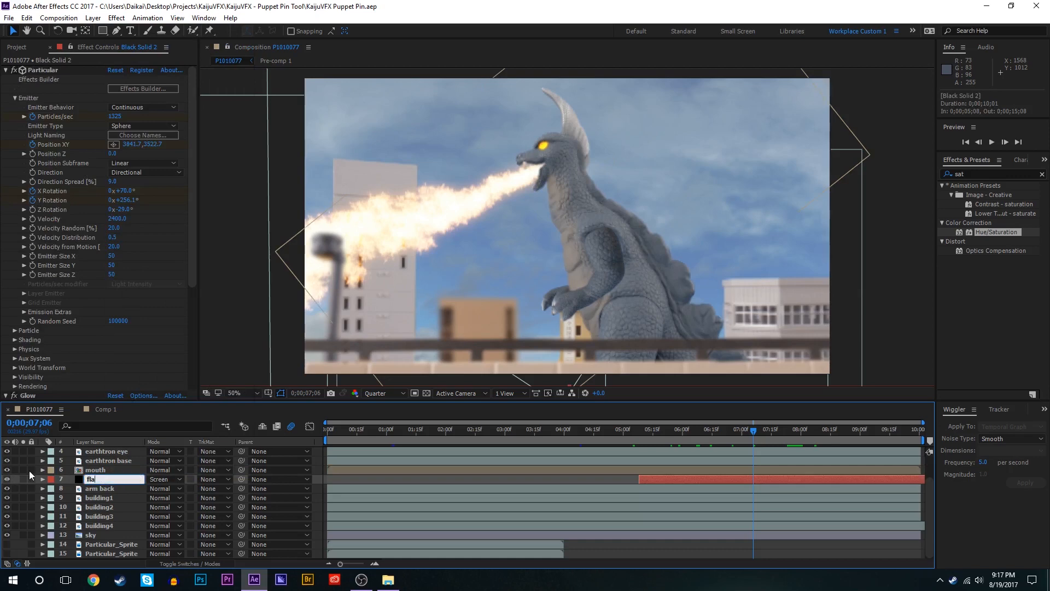
pyautogui.write('mes1')
pyautogui.click(104, 471)
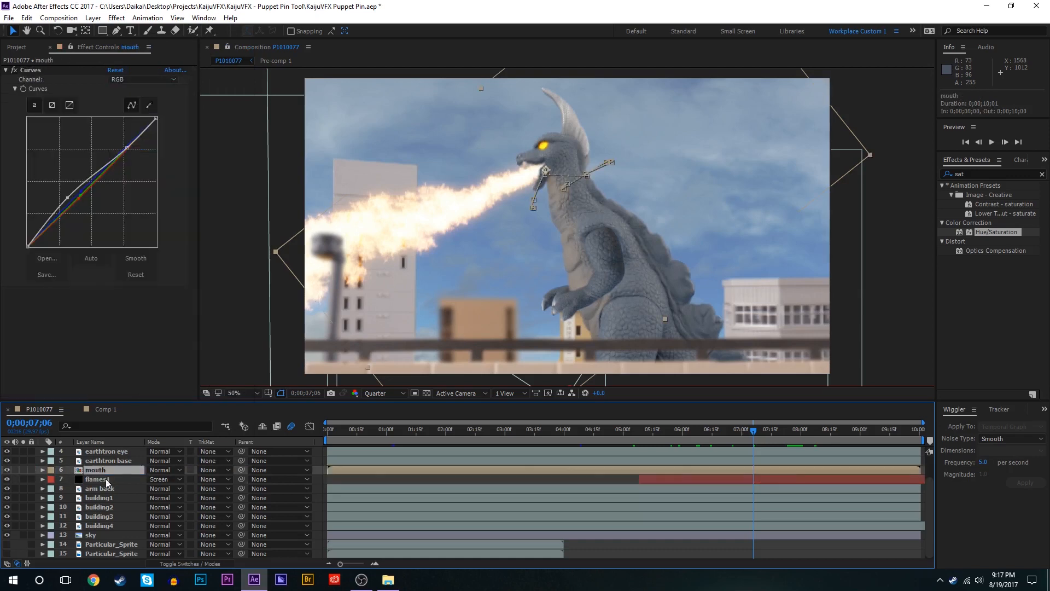
# Step: Duplicate flames1, place the flames2 copy directly beneath it, and toggle the visibility of flames1 off and on
pyautogui.click(116, 477)
pyautogui.hotkey('ctrl', 'd')
pyautogui.moveTo(113, 480); pyautogui.dragTo(116, 494)
pyautogui.click(7, 479)
pyautogui.click(8, 480)
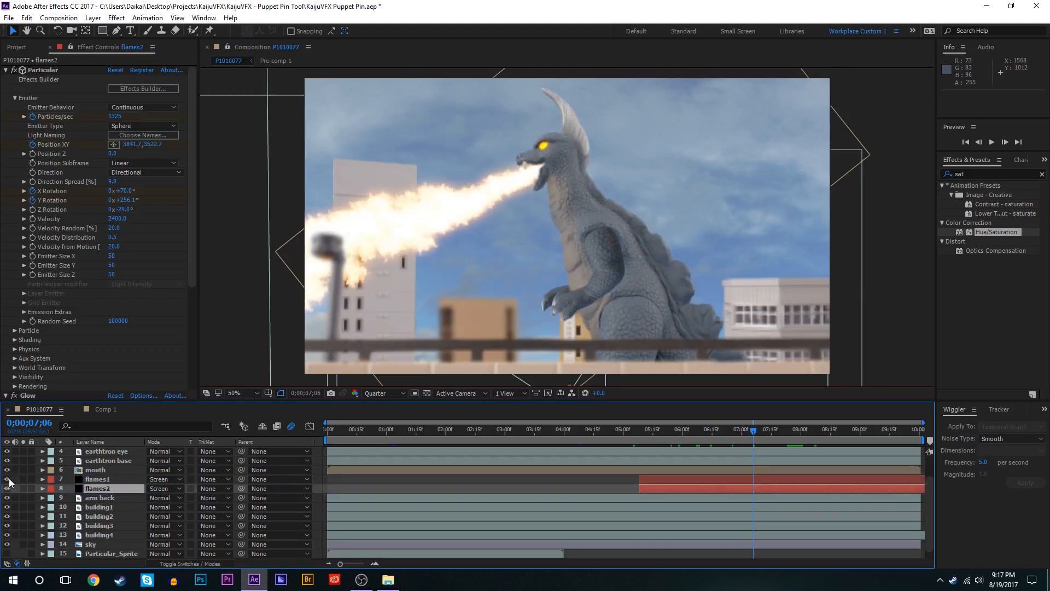
# Step: Change the Particular particle type of flames2 to Sphere
pyautogui.scroll(-10, 195, 287)
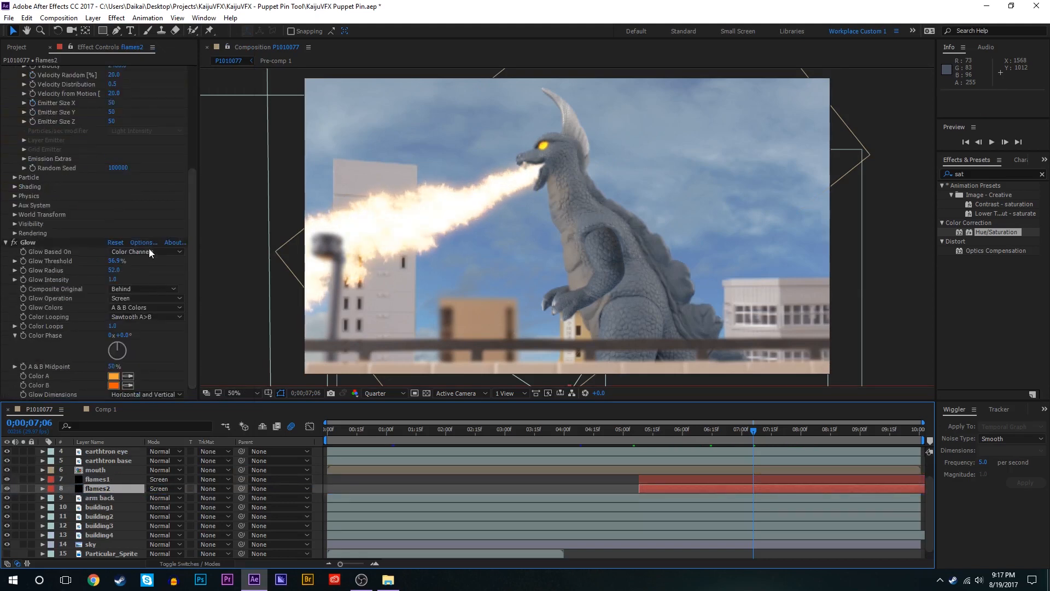
pyautogui.scroll(8, 154, 235)
pyautogui.scroll(1, 139, 152)
pyautogui.click(14, 325)
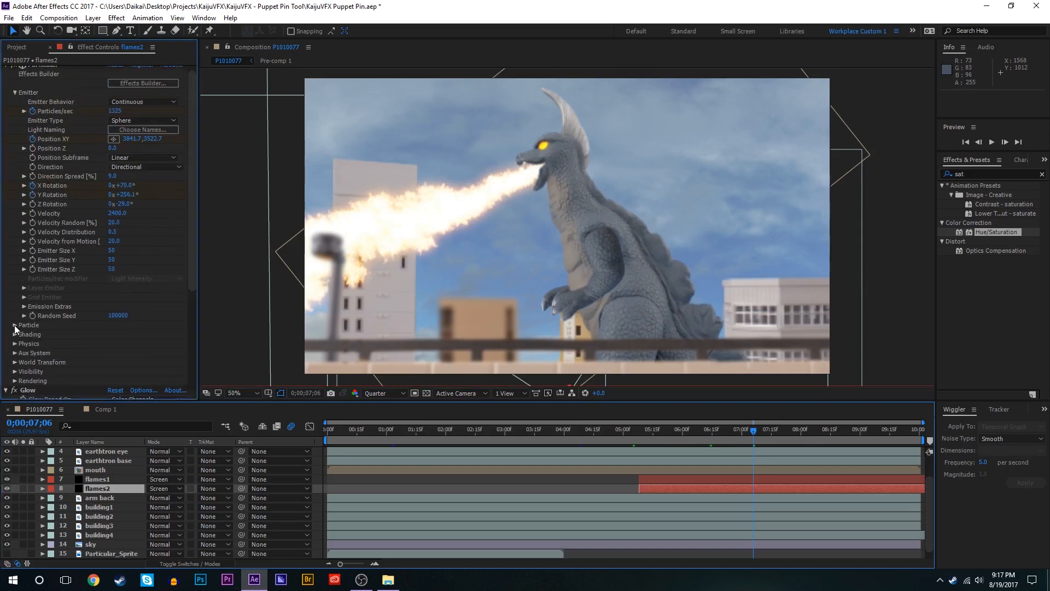
pyautogui.scroll(-6, 185, 264)
pyautogui.click(139, 194)
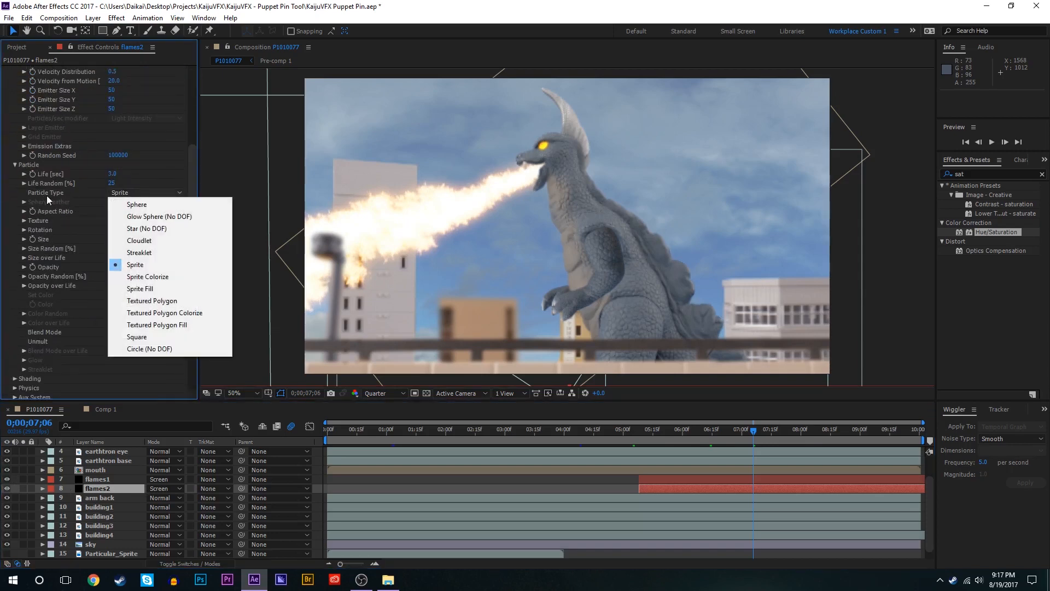
pyautogui.click(149, 204)
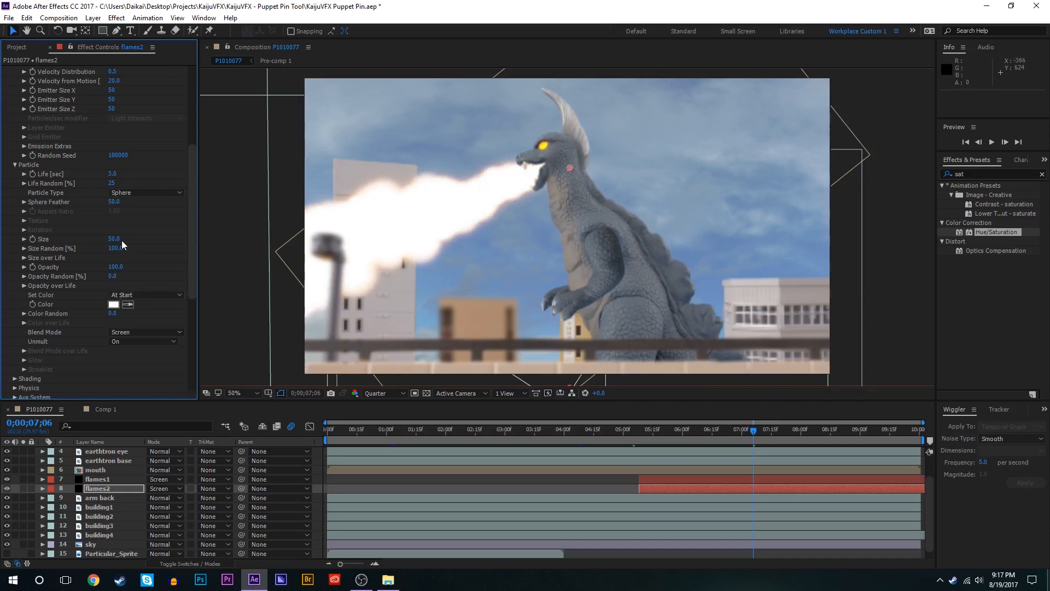
# Step: Change the particle color of flames2 to orange-red and set its particle size to 32
pyautogui.moveTo(113, 238); pyautogui.dragTo(99, 237)
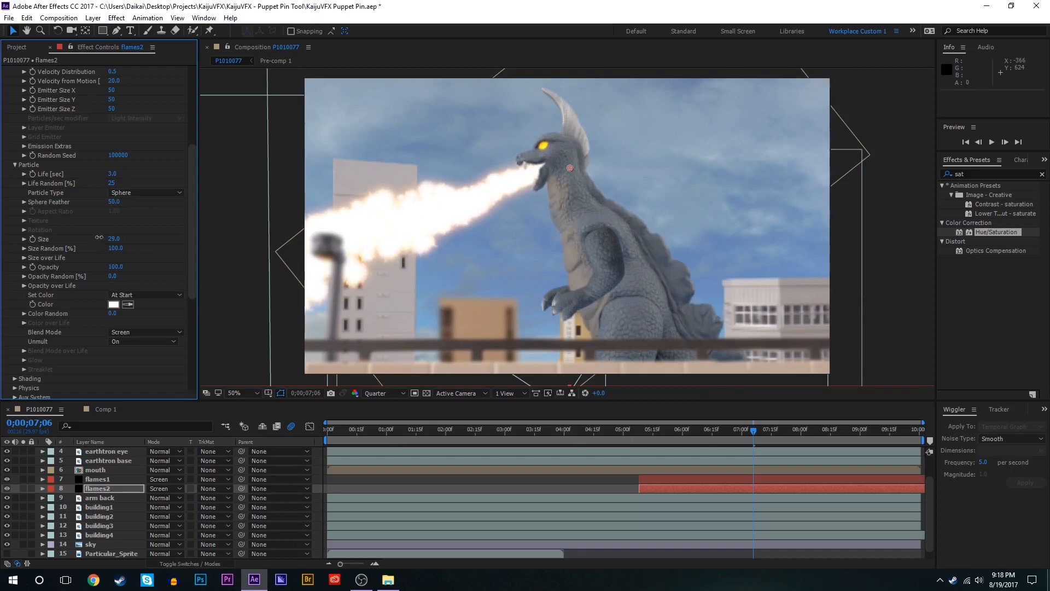
pyautogui.click(113, 304)
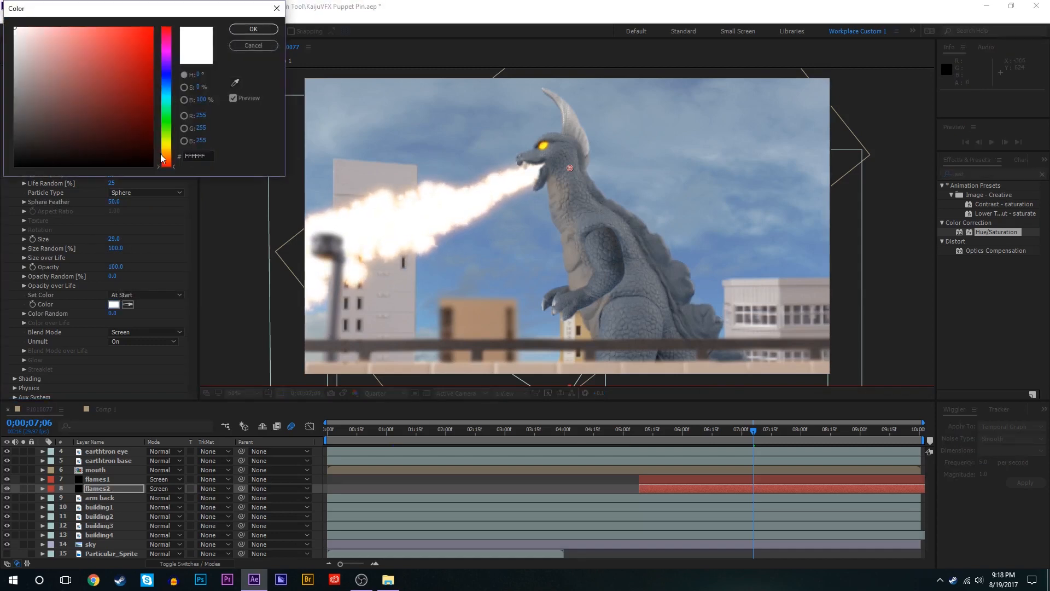
pyautogui.click(164, 161)
pyautogui.moveTo(122, 69); pyautogui.dragTo(182, 1)
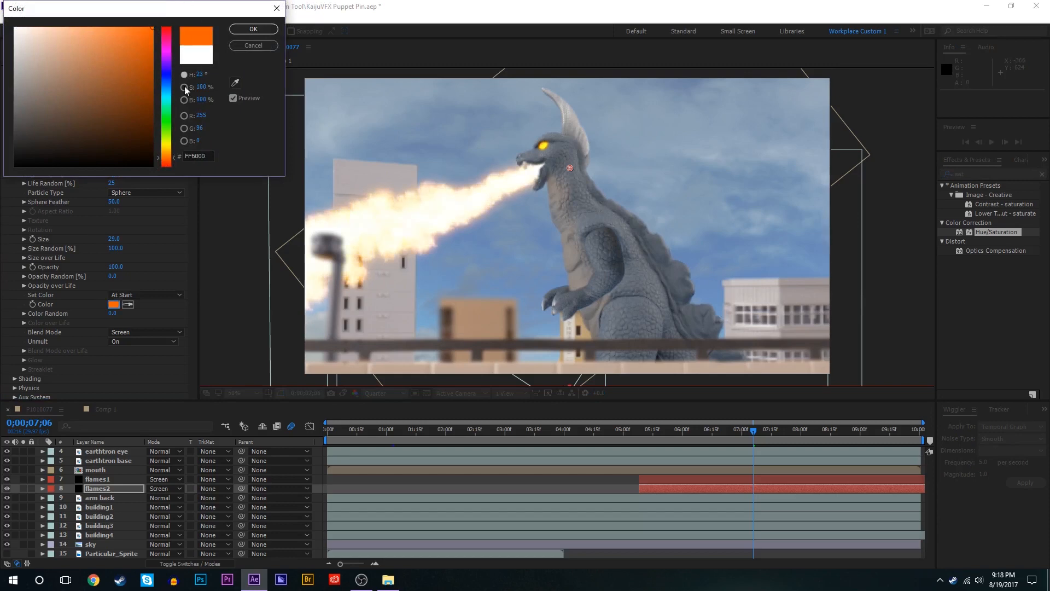
pyautogui.moveTo(168, 162); pyautogui.dragTo(169, 165)
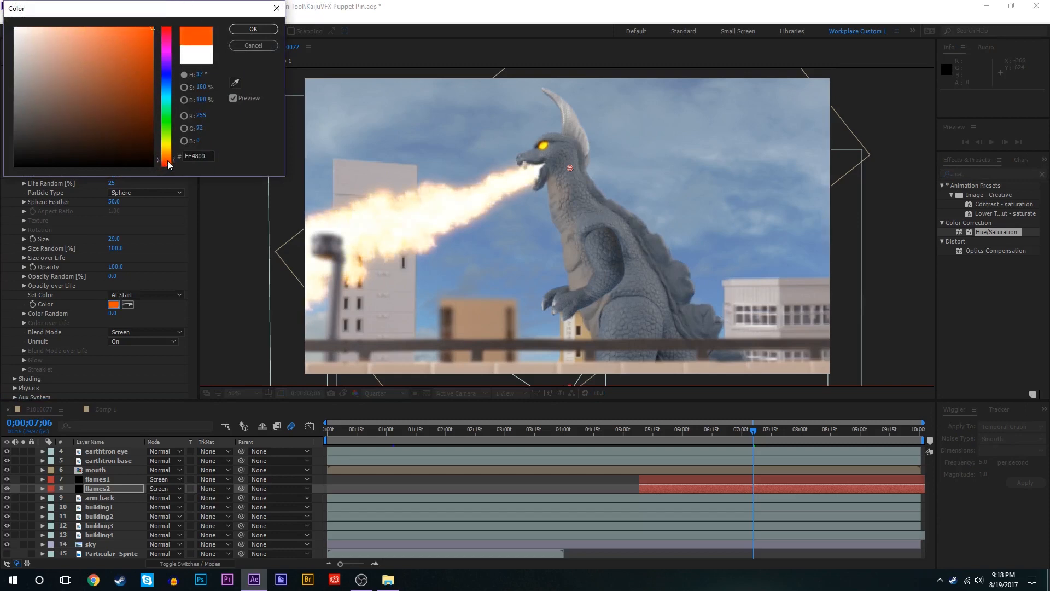
pyautogui.click(241, 29)
pyautogui.moveTo(131, 237); pyautogui.dragTo(120, 239)
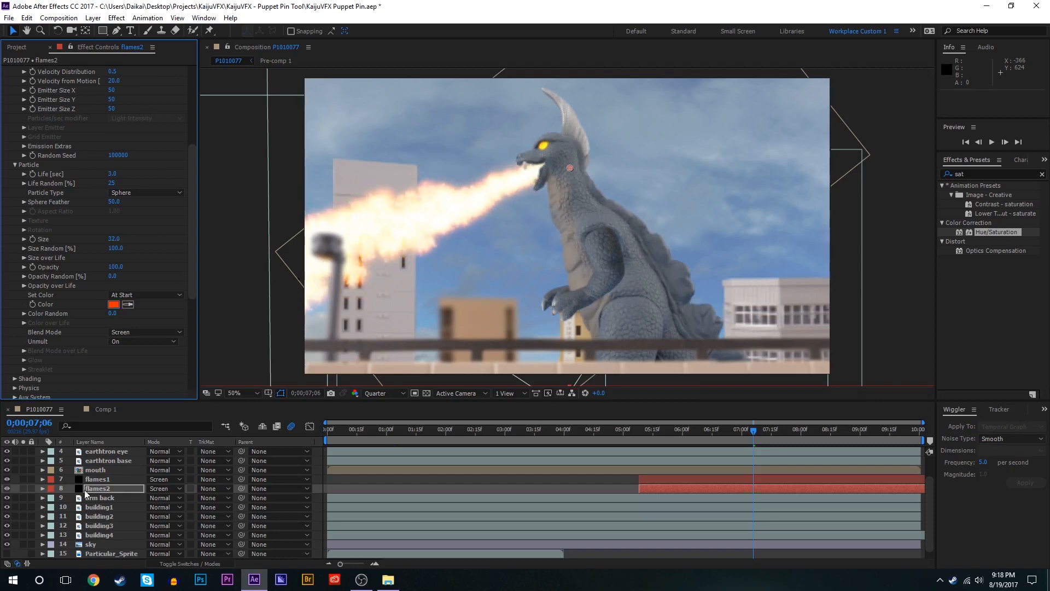
# Step: Toggle the visibility of flames2 off and on to compare its effect on the flame stream
pyautogui.click(6, 490)
pyautogui.click(6, 491)
pyautogui.click(6, 490)
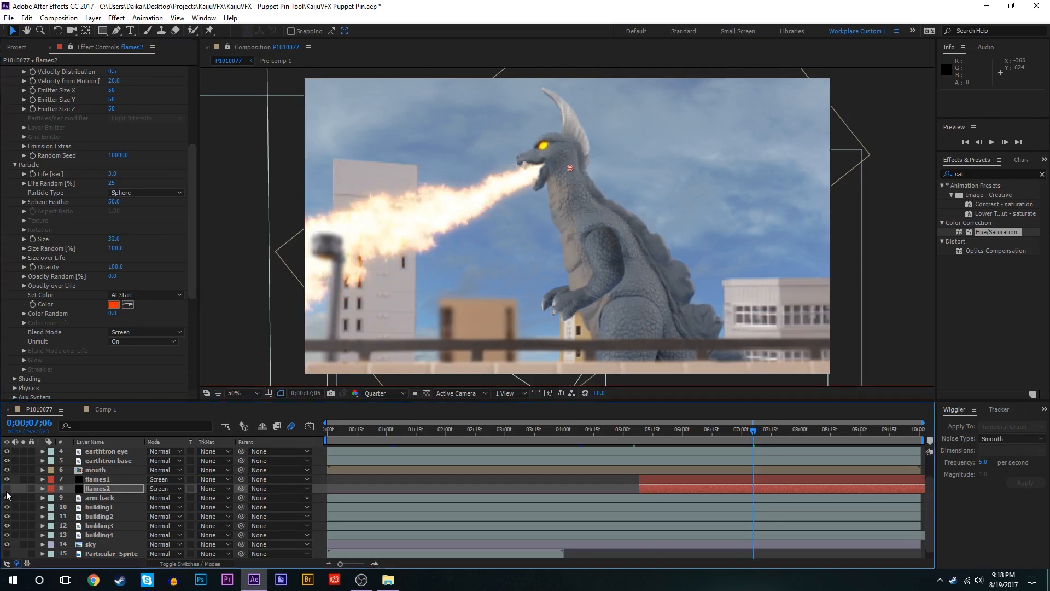
pyautogui.click(7, 491)
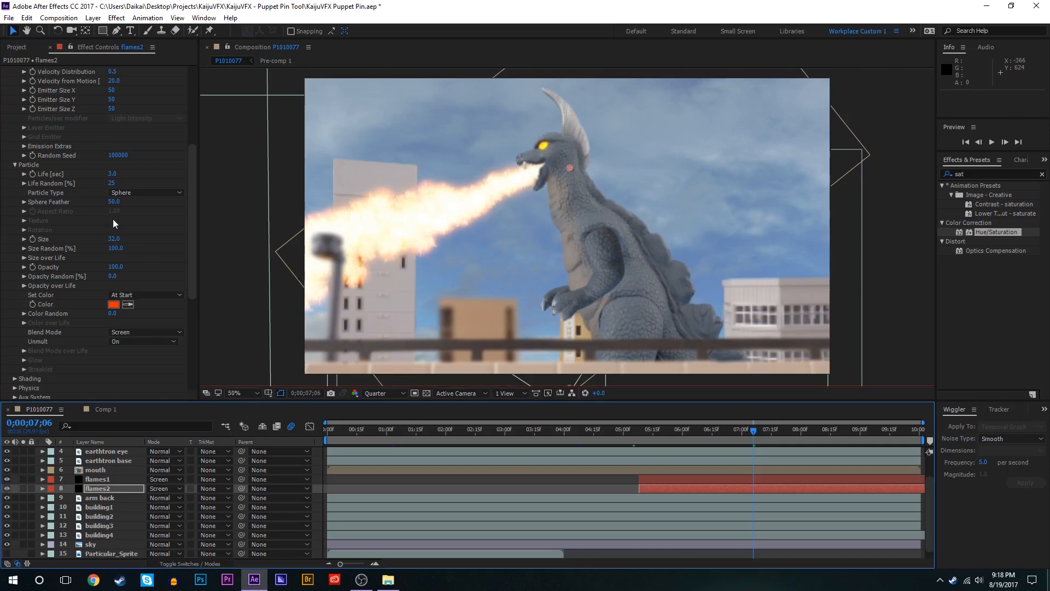
# Step: Switch the flames2 particle type to Glow Sphere (No DOF), with opacity 44 and opacity random 28%
pyautogui.click(153, 193)
pyautogui.click(156, 214)
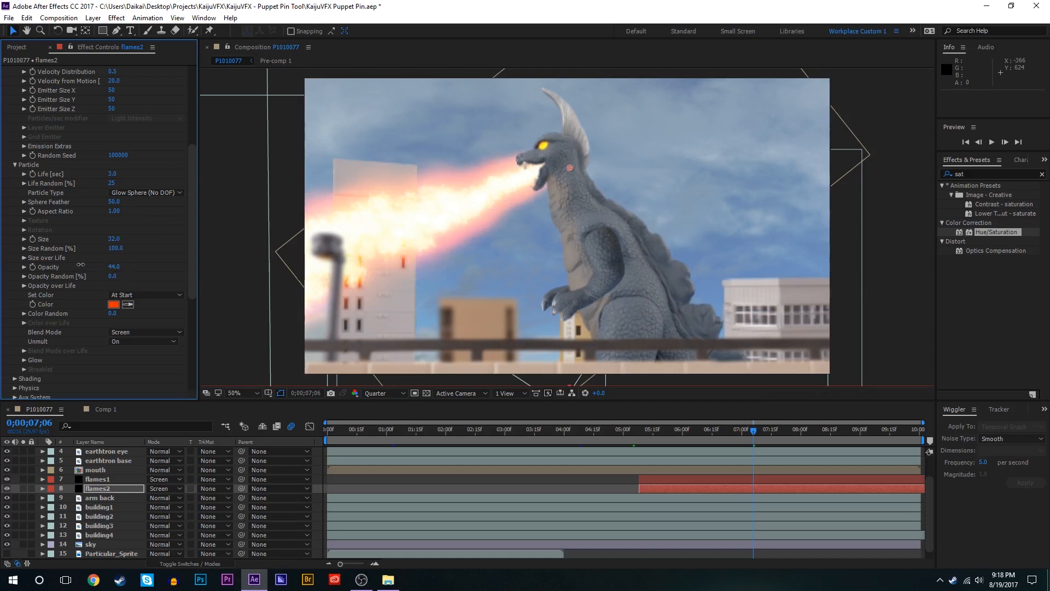
pyautogui.moveTo(111, 278); pyautogui.dragTo(257, 251)
pyautogui.scroll(-2, 625, 372)
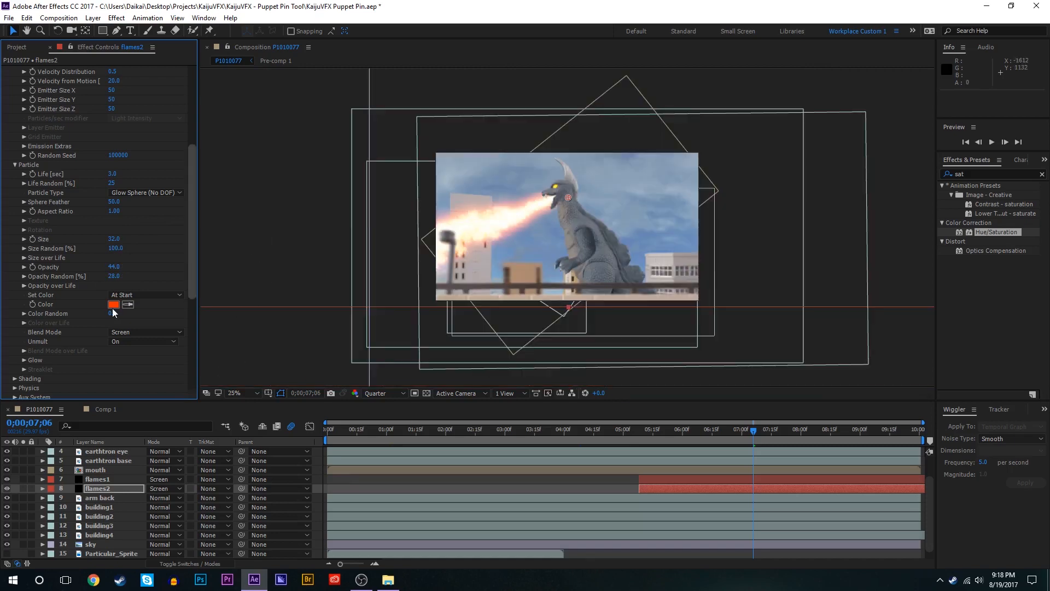
# Step: Shift the flames2 particle color to a lighter, more yellowish orange and check the stream up close
pyautogui.click(114, 305)
pyautogui.click(165, 157)
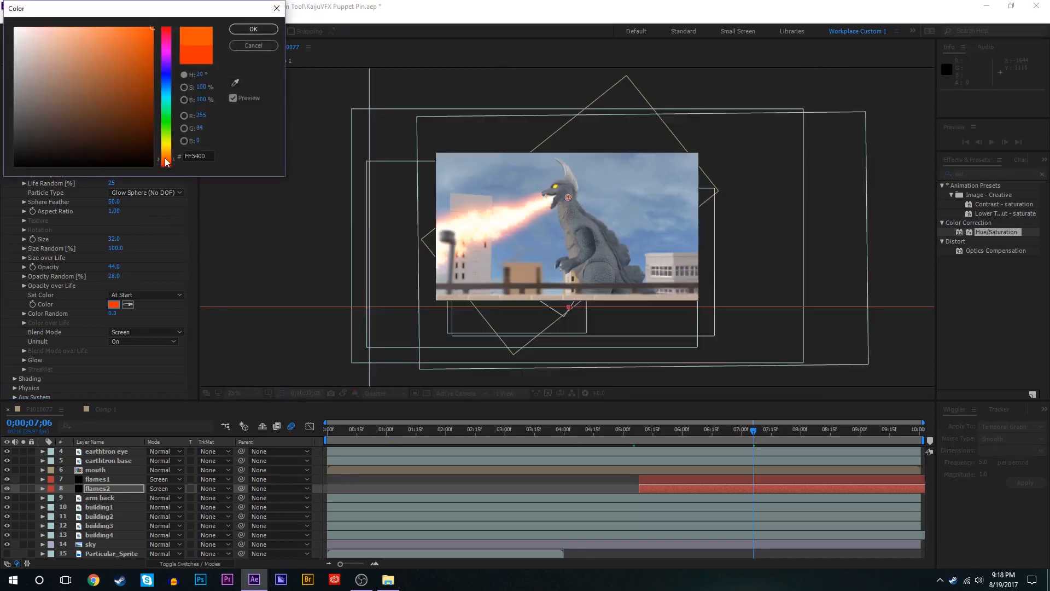
pyautogui.click(251, 27)
pyautogui.scroll(4, 478, 152)
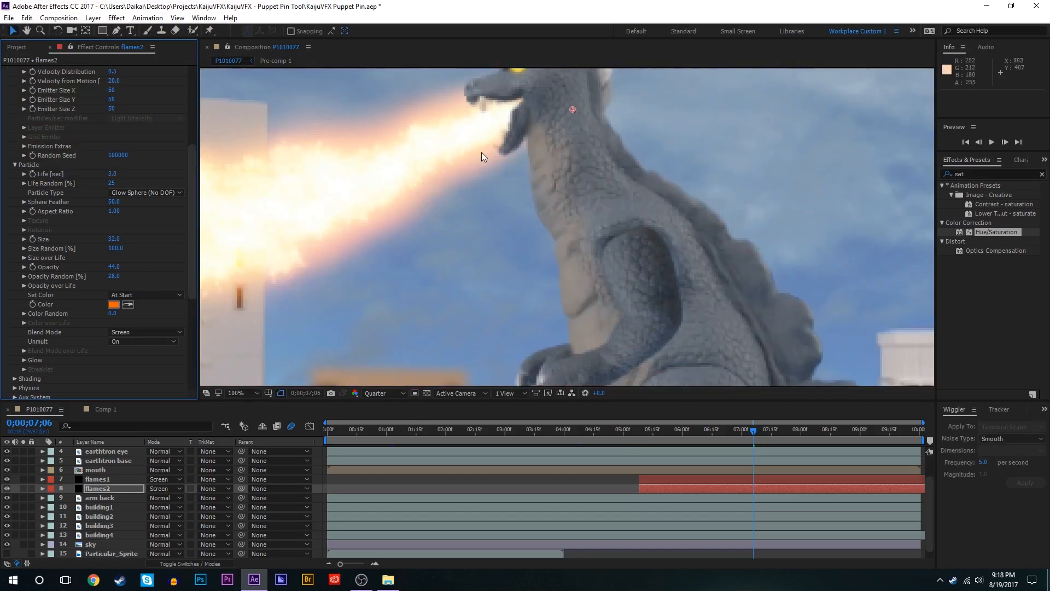
pyautogui.scroll(-2, 481, 152)
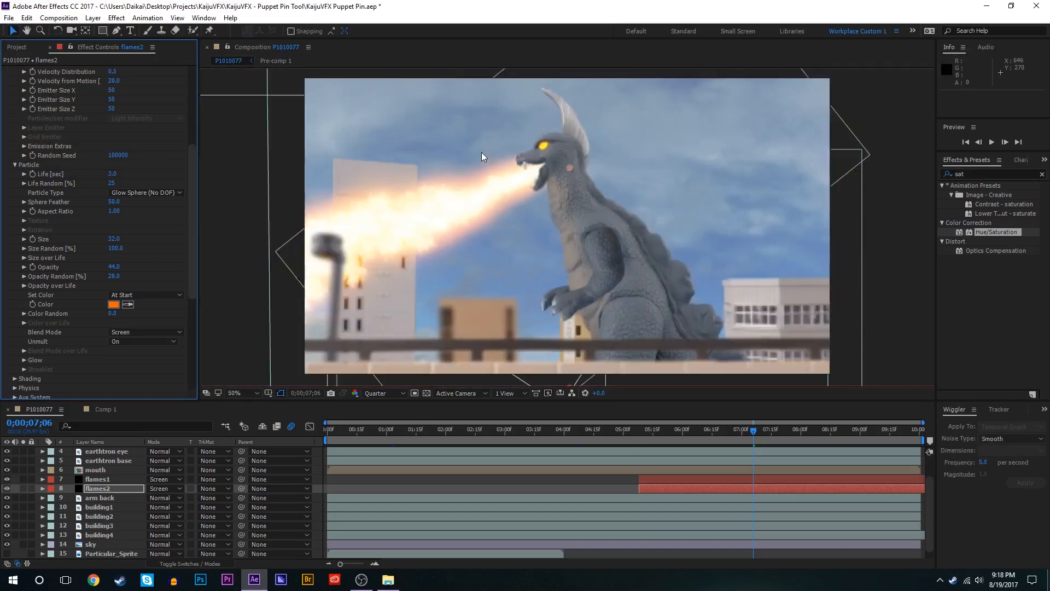
# Step: Duplicate the flames2 layer and place the copy directly beneath it
pyautogui.click(718, 486)
pyautogui.hotkey('ctrl', 'd')
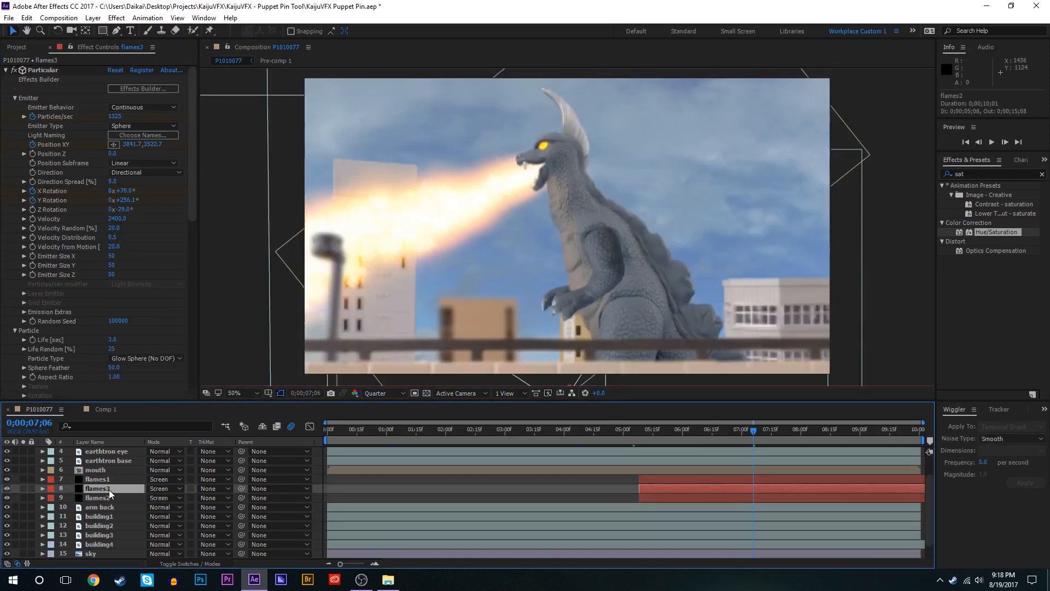
pyautogui.moveTo(110, 490); pyautogui.dragTo(115, 499)
# Step: Set the particle color of flames3 to black and its layer blending mode to Normal
pyautogui.scroll(-7, 156, 287)
pyautogui.click(114, 298)
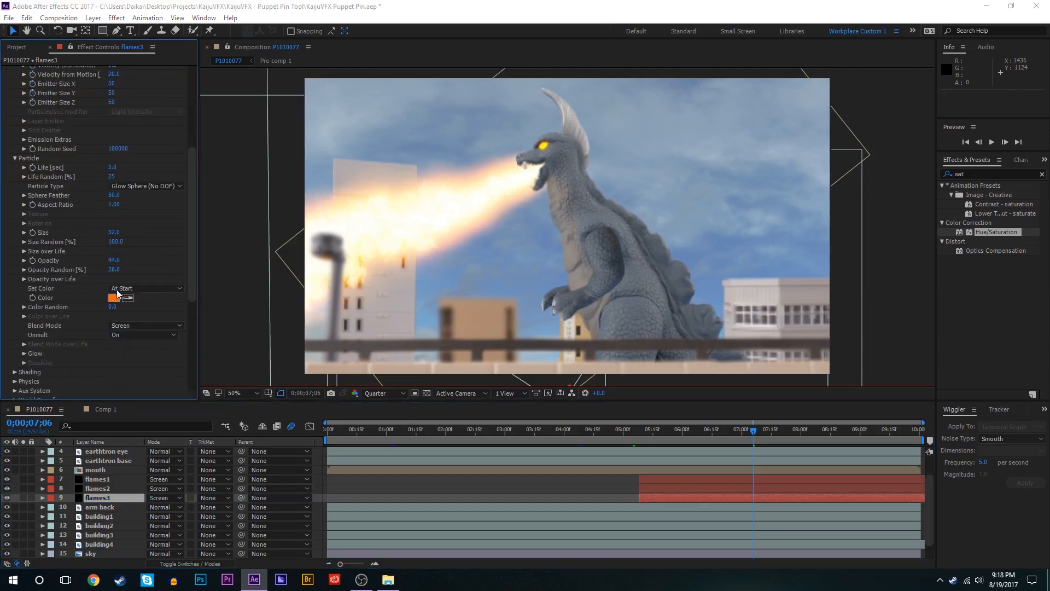
pyautogui.click(152, 165)
pyautogui.click(250, 28)
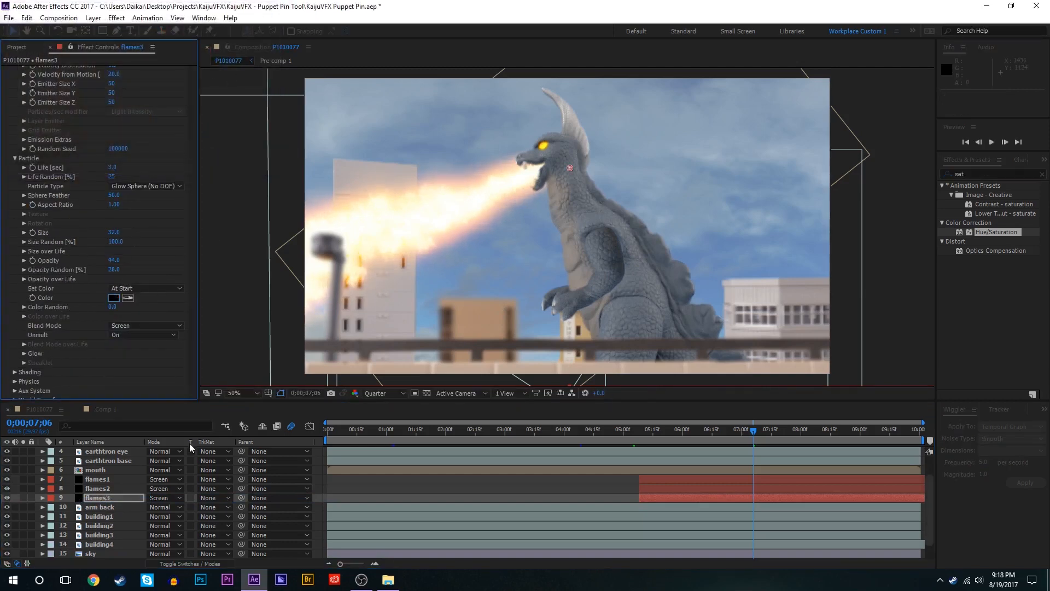
pyautogui.click(172, 498)
pyautogui.click(200, 20)
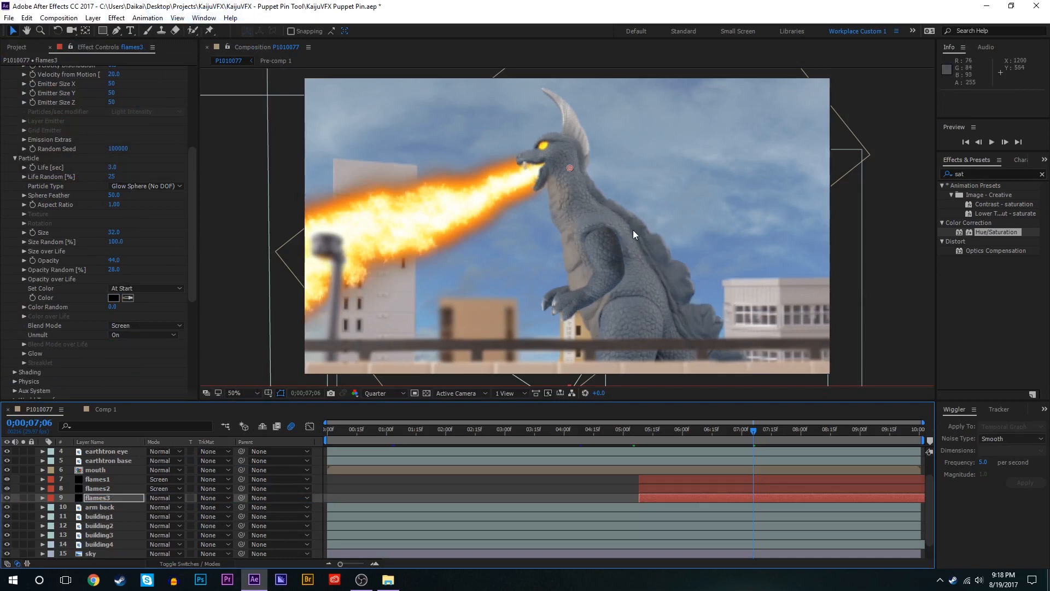
# Step: Apply Fast Box Blur to flames3 with a blur radius of 70, then compare with flames2 hidden and shown
pyautogui.click(111, 500)
pyautogui.click(987, 174)
pyautogui.write('fast')
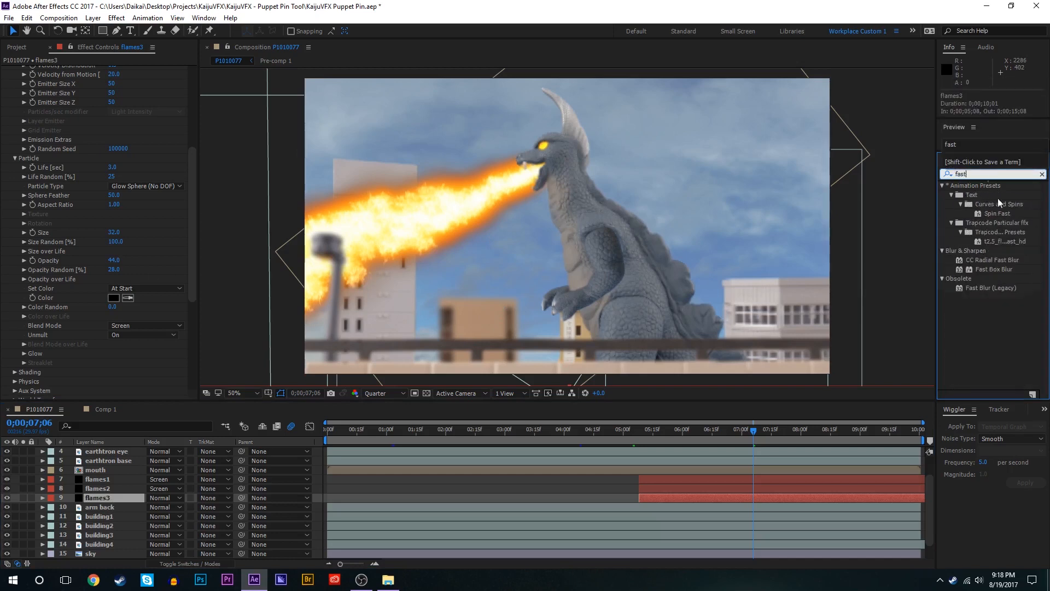
pyautogui.doubleClick(1009, 269)
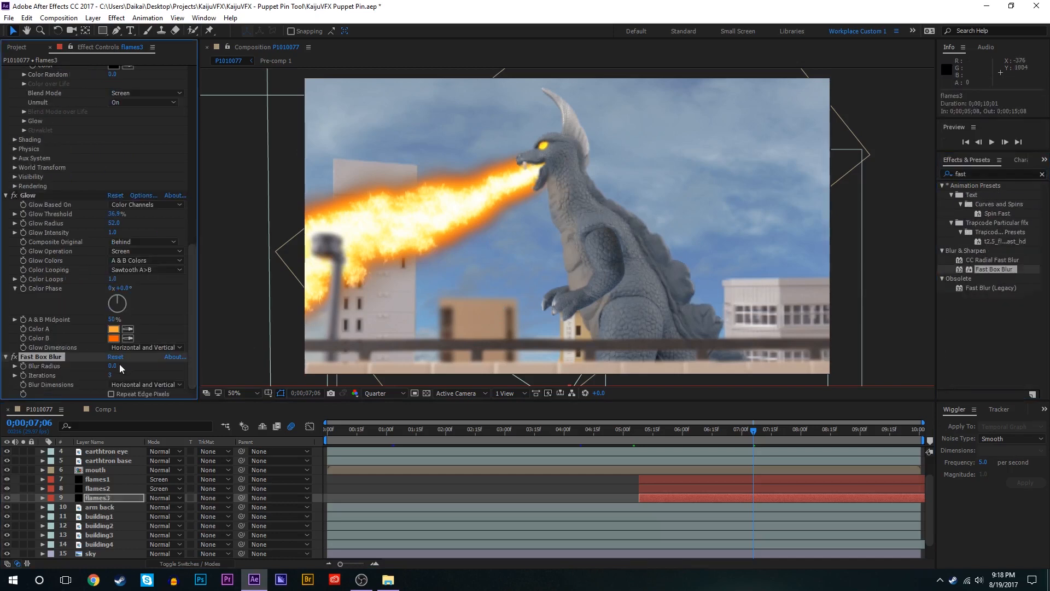
pyautogui.moveTo(129, 358); pyautogui.dragTo(134, 357)
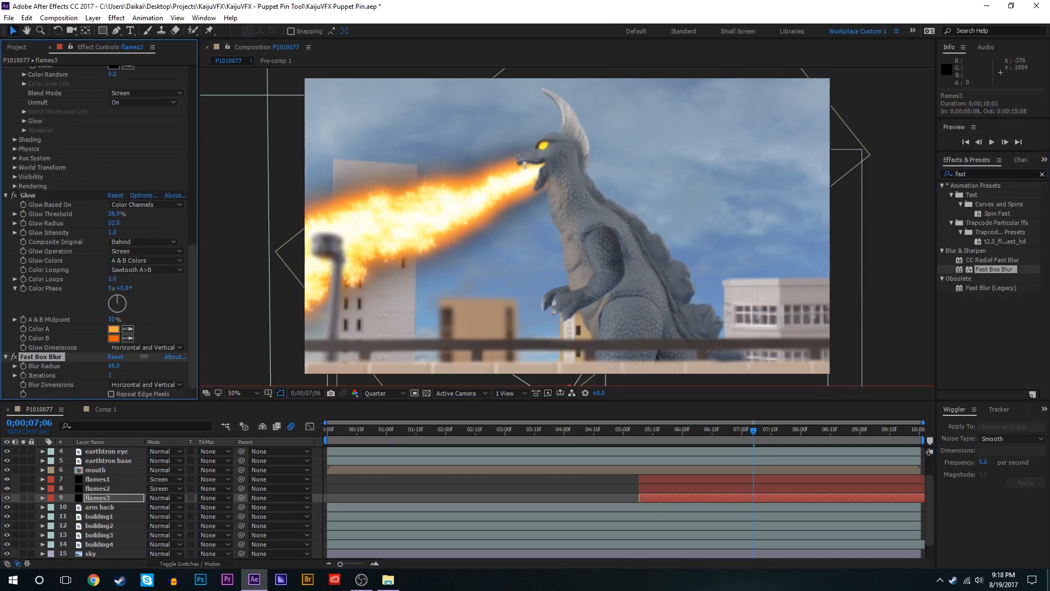
pyautogui.click(7, 489)
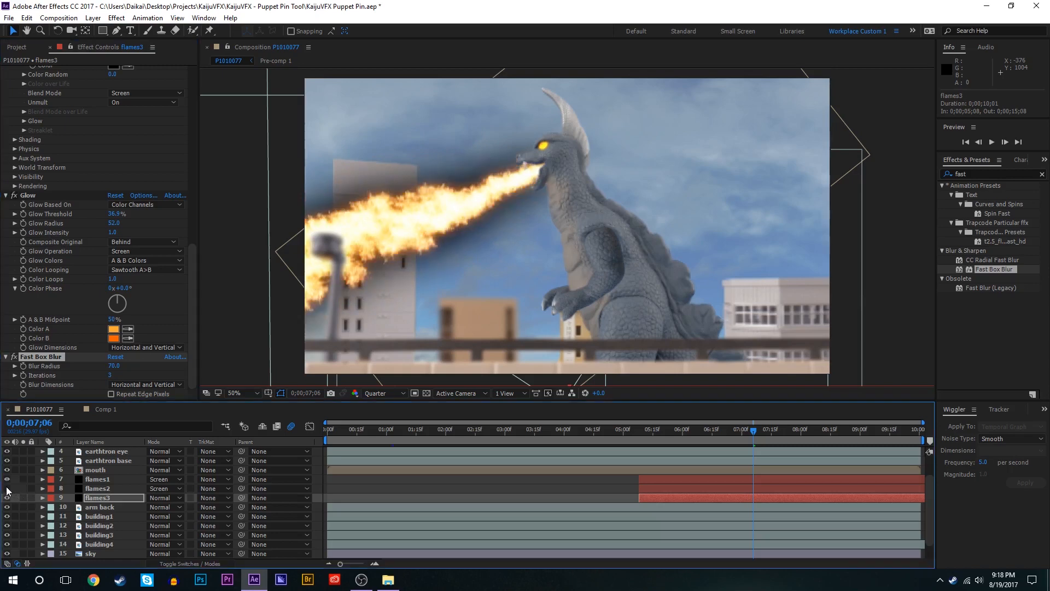
pyautogui.click(7, 489)
# Step: Change the flames2 particle type back to Sphere and raise its particle opacity
pyautogui.click(120, 489)
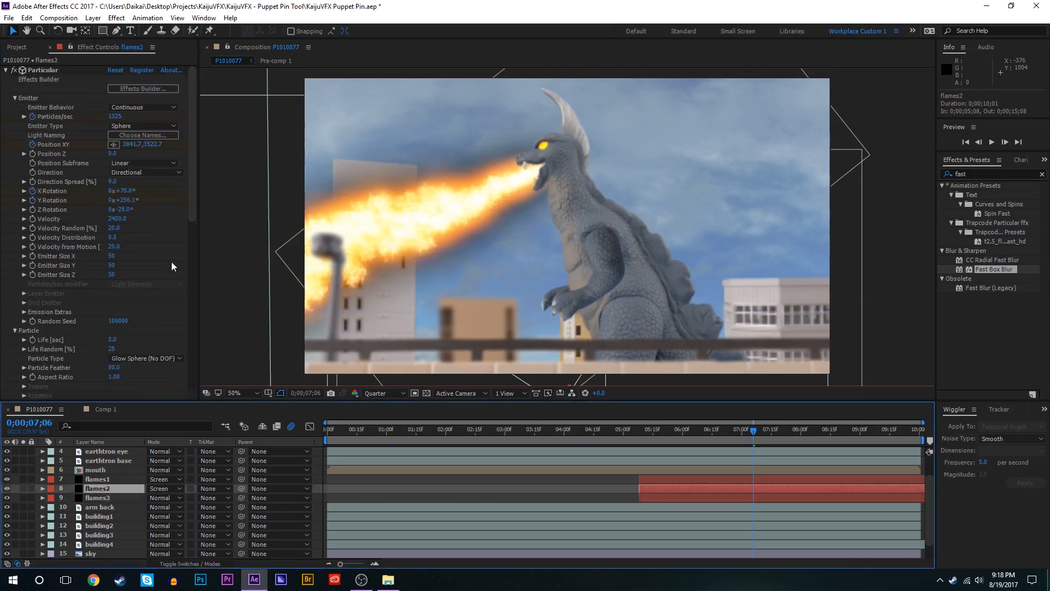
pyautogui.scroll(-5, 169, 257)
pyautogui.click(146, 162)
pyautogui.click(146, 169)
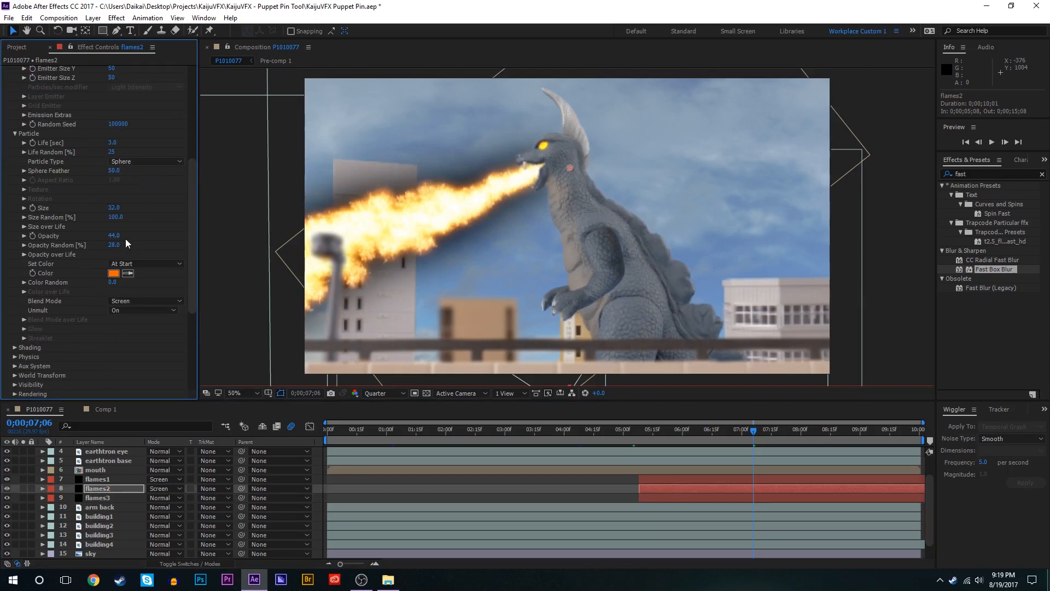
pyautogui.moveTo(116, 236); pyautogui.dragTo(135, 233)
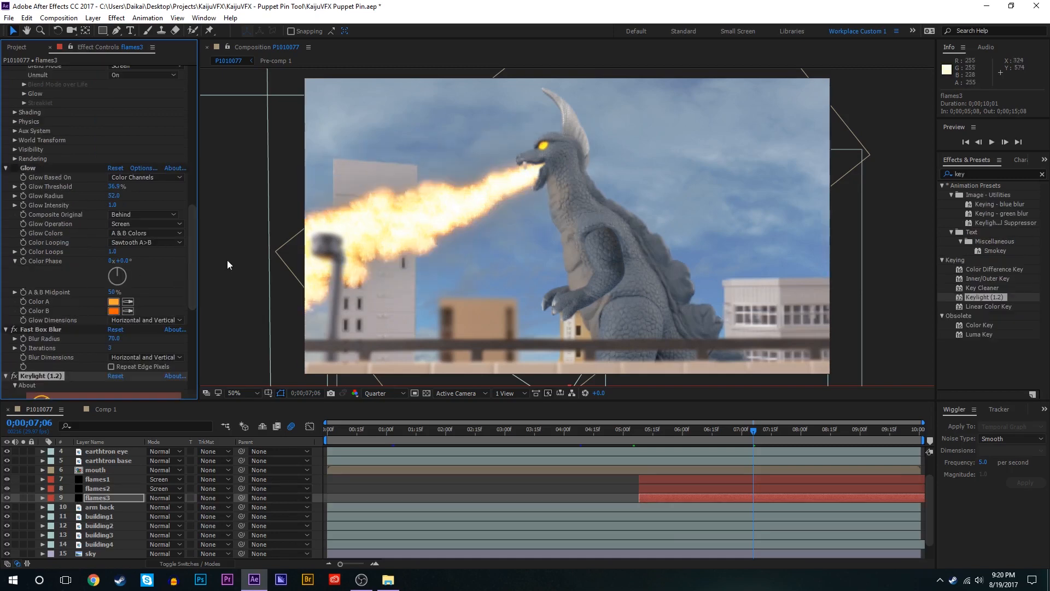
# Step: Set Keylight's edge colour correction on flames3 to contrast -57 and brightness 76, and compare with the layer hidden and shown
pyautogui.scroll(-5, 71, 324)
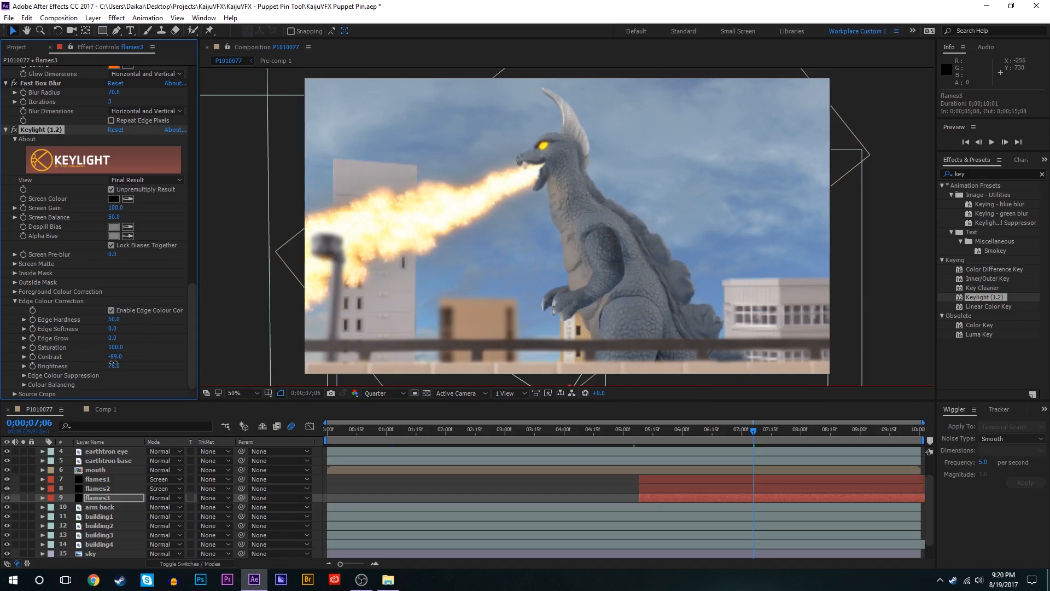
pyautogui.moveTo(128, 360); pyautogui.dragTo(132, 359)
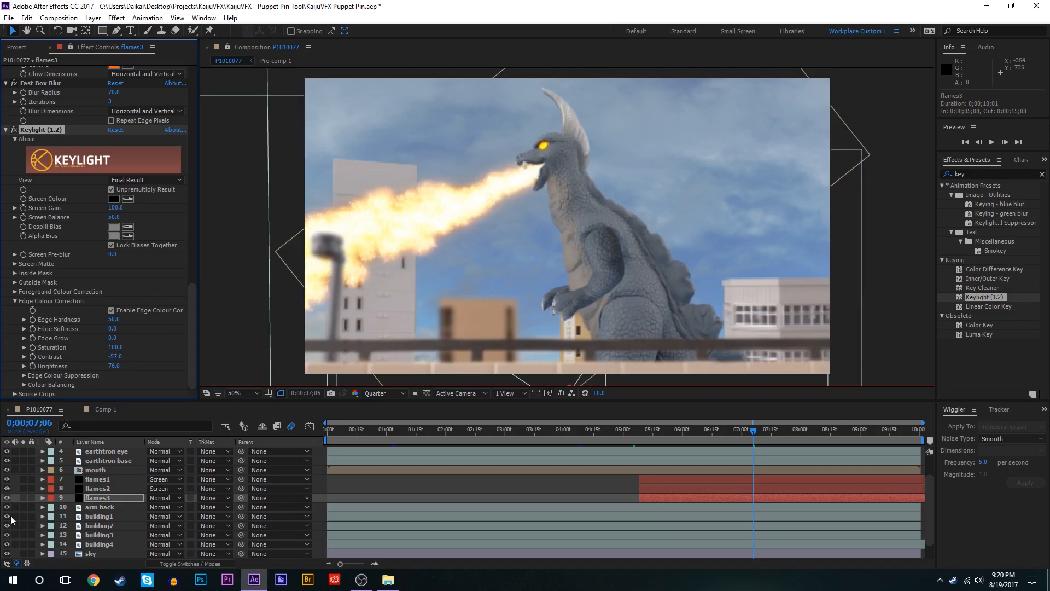
pyautogui.click(8, 499)
pyautogui.click(7, 498)
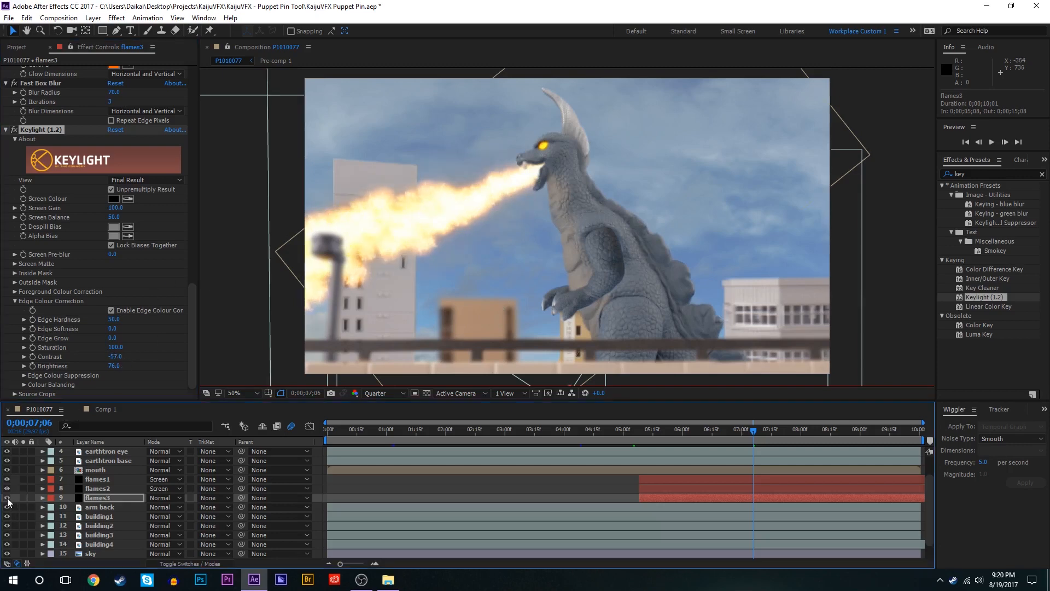
pyautogui.scroll(1, 291, 282)
pyautogui.scroll(-1, 515, 178)
# Step: Enable motion blur on the flames1, flames2 and flames3 layers and check other frames of the flame
pyautogui.click(729, 438)
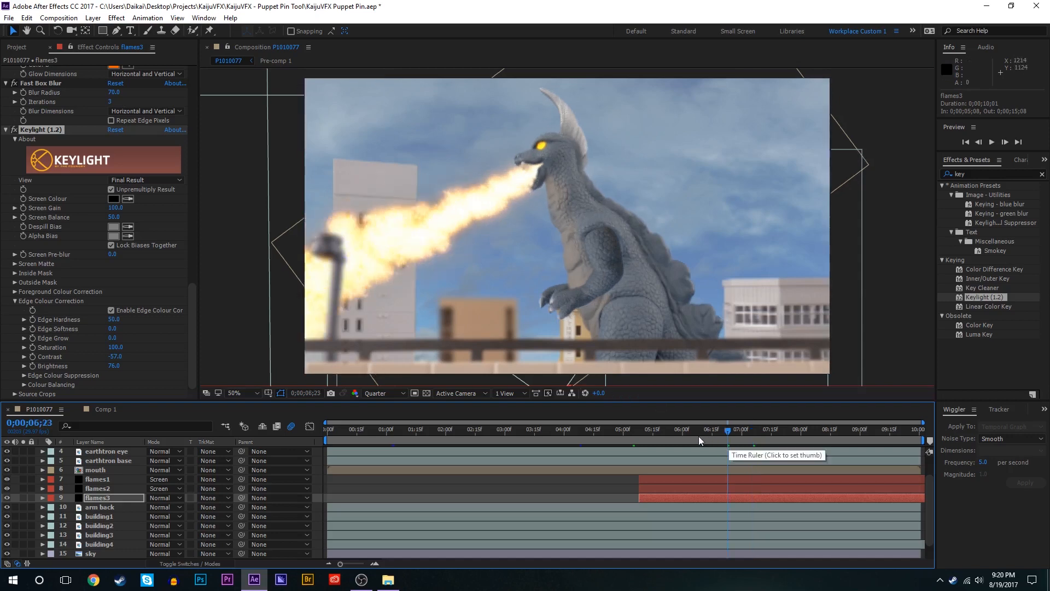
pyautogui.press('F4')
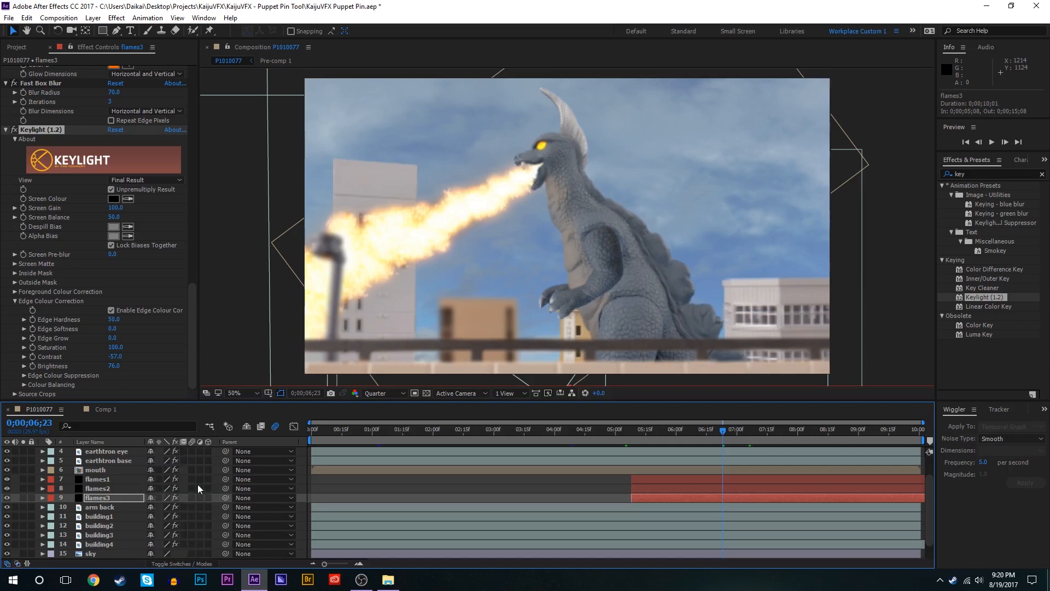
pyautogui.moveTo(189, 481); pyautogui.dragTo(193, 498)
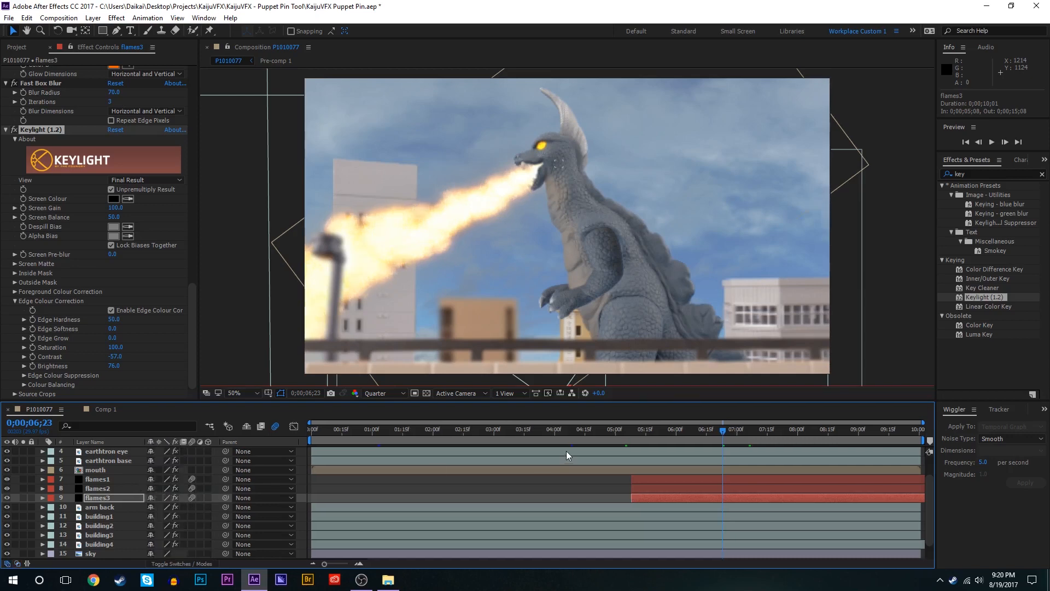
pyautogui.click(748, 431)
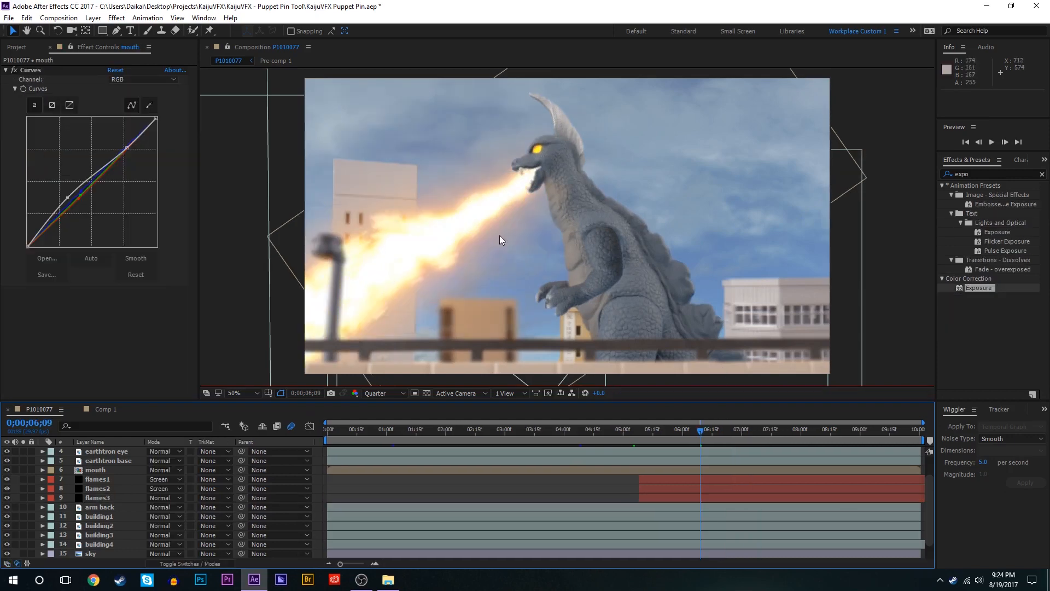
# Step: At 0;00;06;24, duplicate the flames1 layer and solo the copy
pyautogui.click(730, 438)
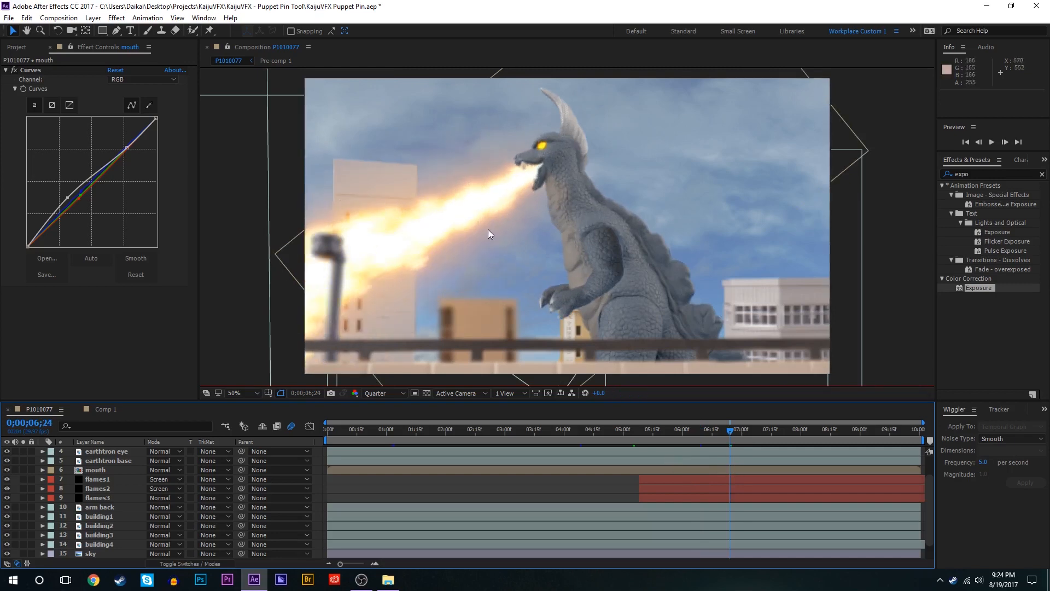
pyautogui.click(106, 478)
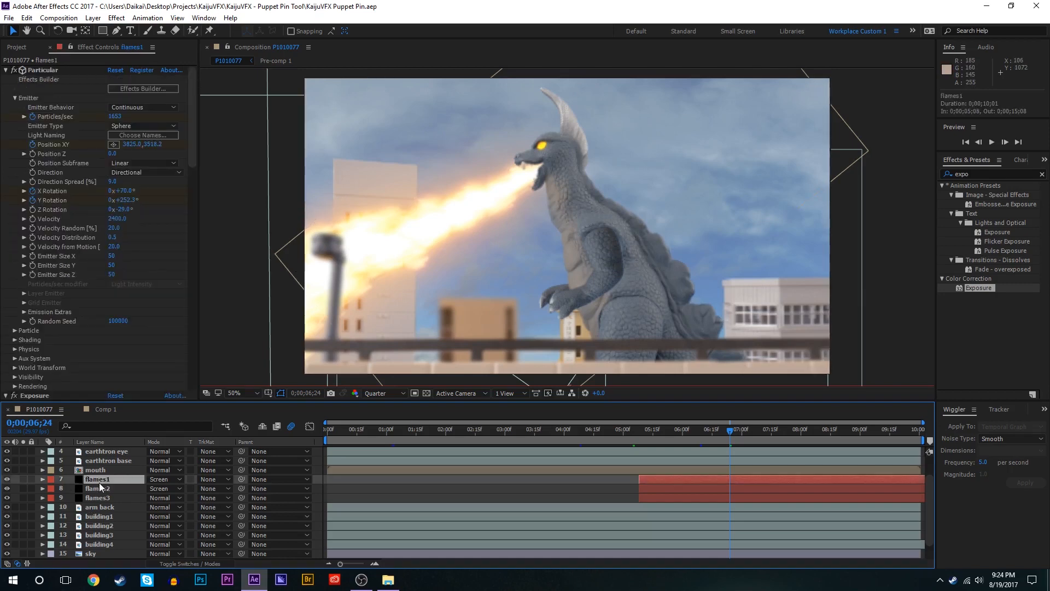
pyautogui.hotkey('ctrl', 'd')
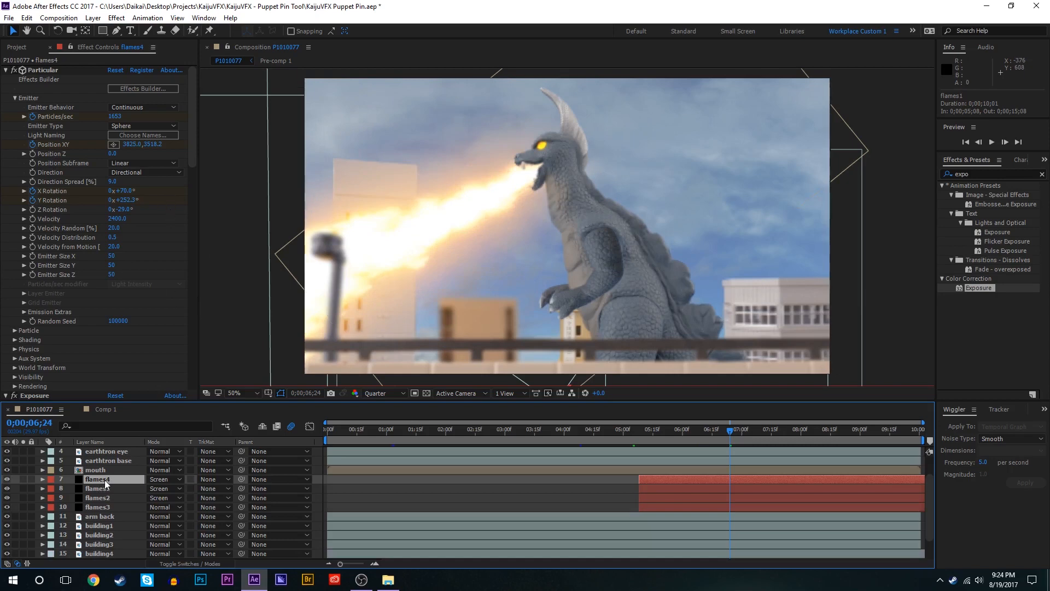
pyautogui.click(23, 479)
# Step: Reduce the Particular emitter's Particles/sec on flames4 to 113
pyautogui.moveTo(115, 117); pyautogui.dragTo(81, 121)
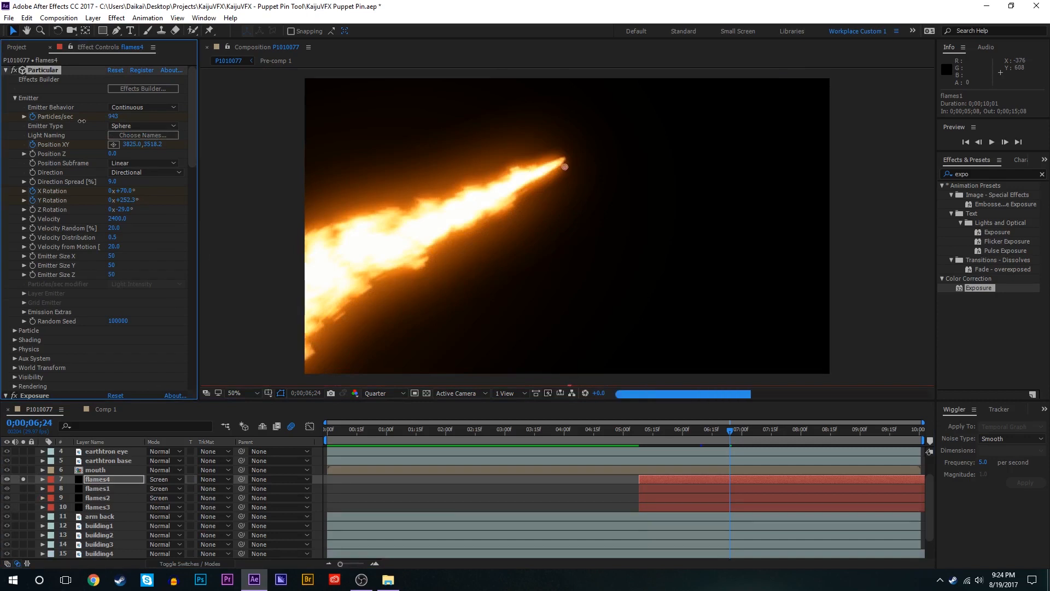
pyautogui.moveTo(81, 121); pyautogui.dragTo(43, 130)
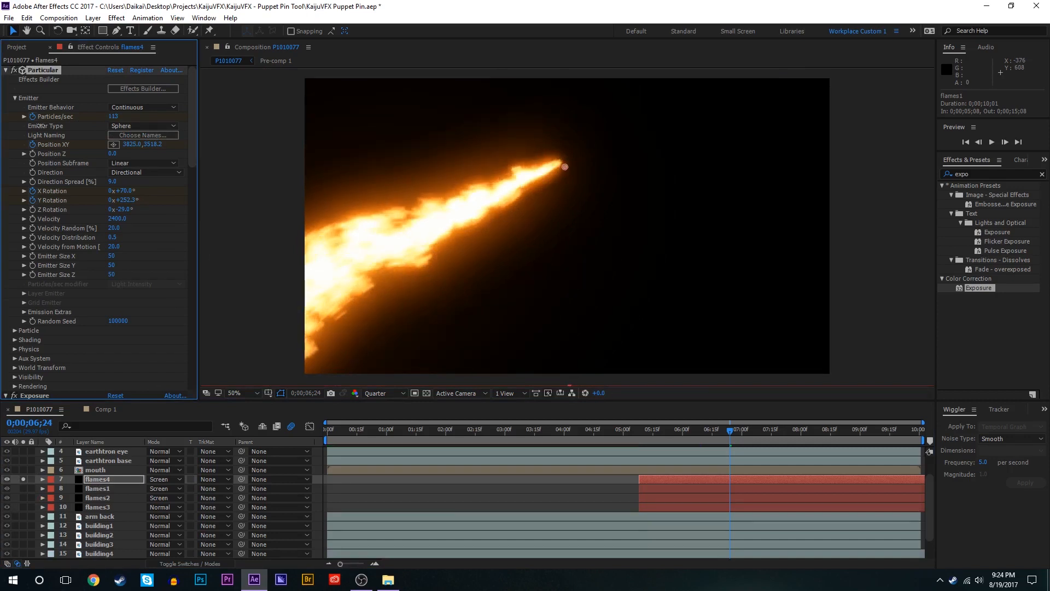
# Step: Set the flames4 emitter's Velocity Random to 48% and Direction Spread to 18%
pyautogui.moveTo(121, 227)
pyautogui.mouseDown()
pyautogui.moveTo(134, 230)
pyautogui.moveTo(116, 228)
pyautogui.moveTo(127, 224)
pyautogui.mouseUp()
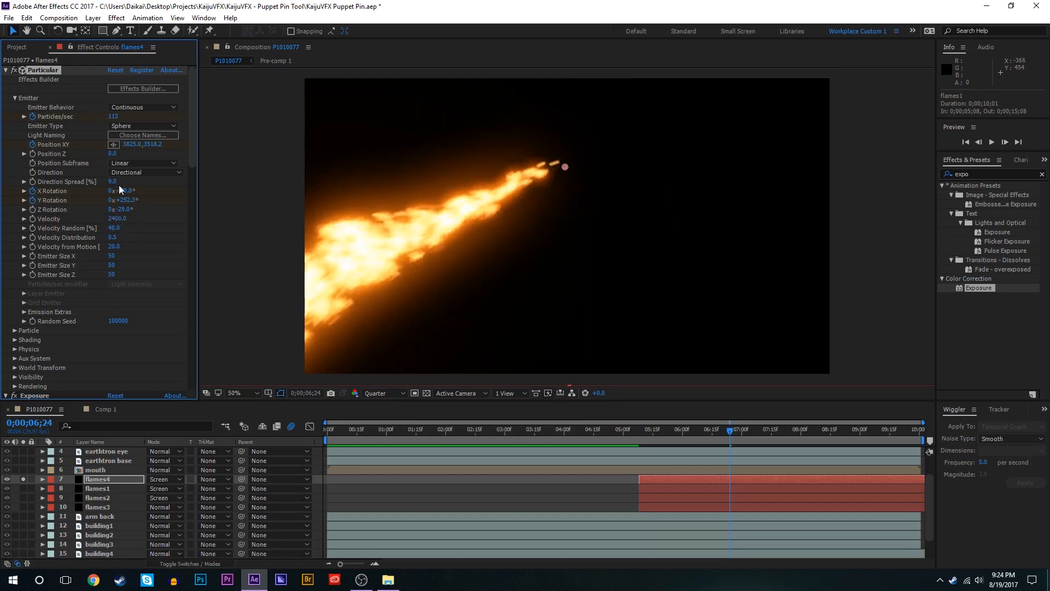
pyautogui.moveTo(114, 181); pyautogui.dragTo(129, 184)
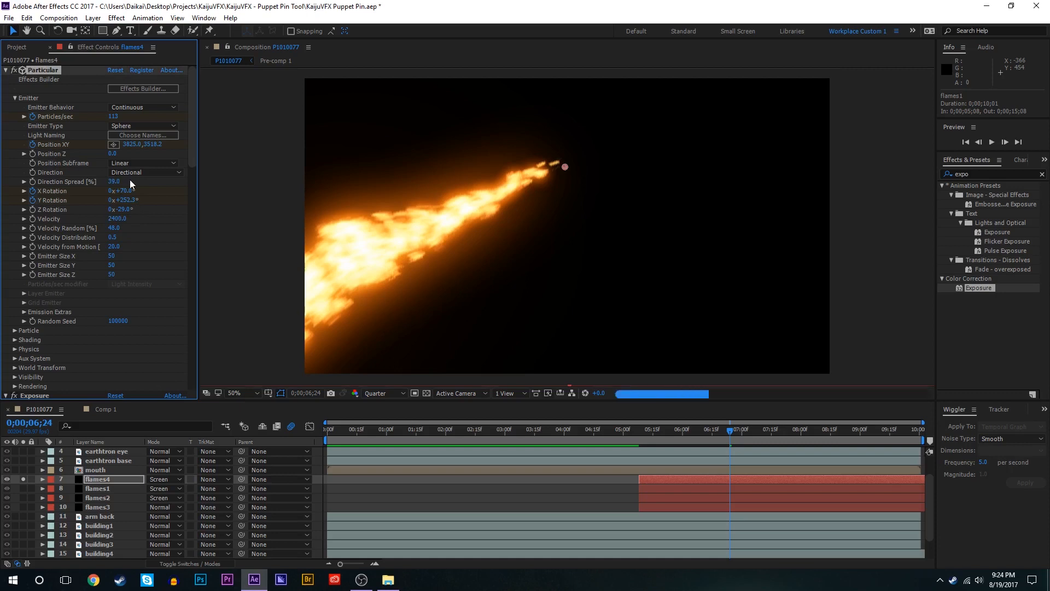
pyautogui.moveTo(114, 181); pyautogui.dragTo(103, 182)
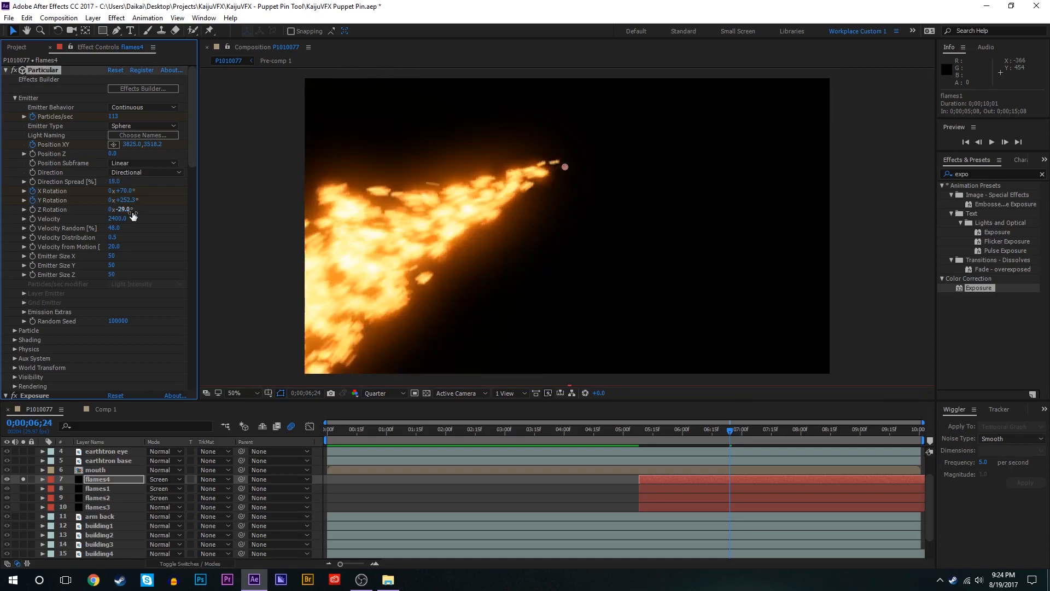
# Step: Expand Particular's Particle settings on flames4 and reduce the particle Size to 24
pyautogui.scroll(-15, 133, 213)
pyautogui.scroll(-12, 135, 216)
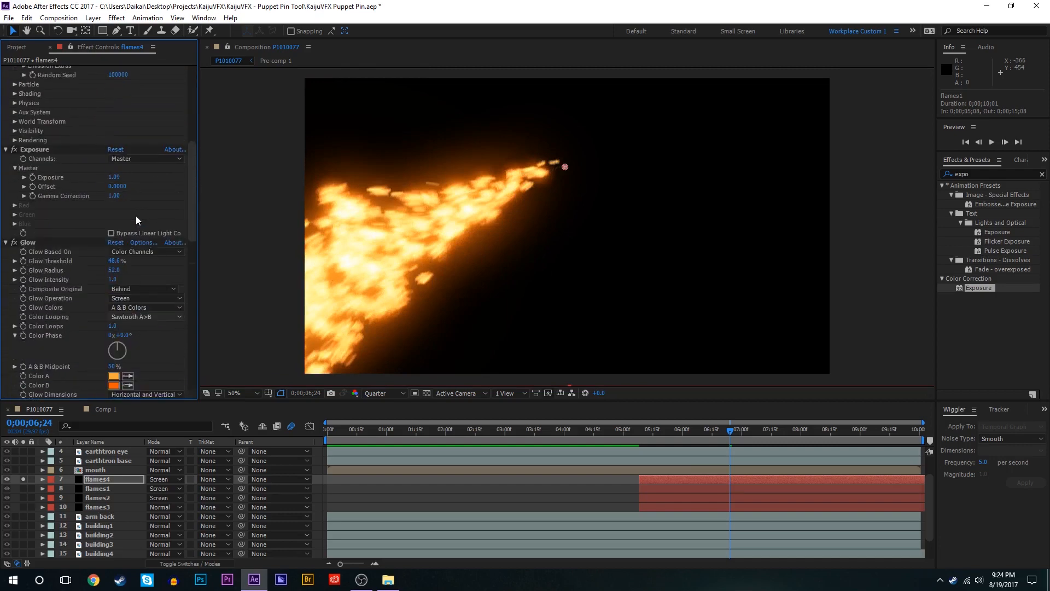
pyautogui.scroll(-3, 149, 267)
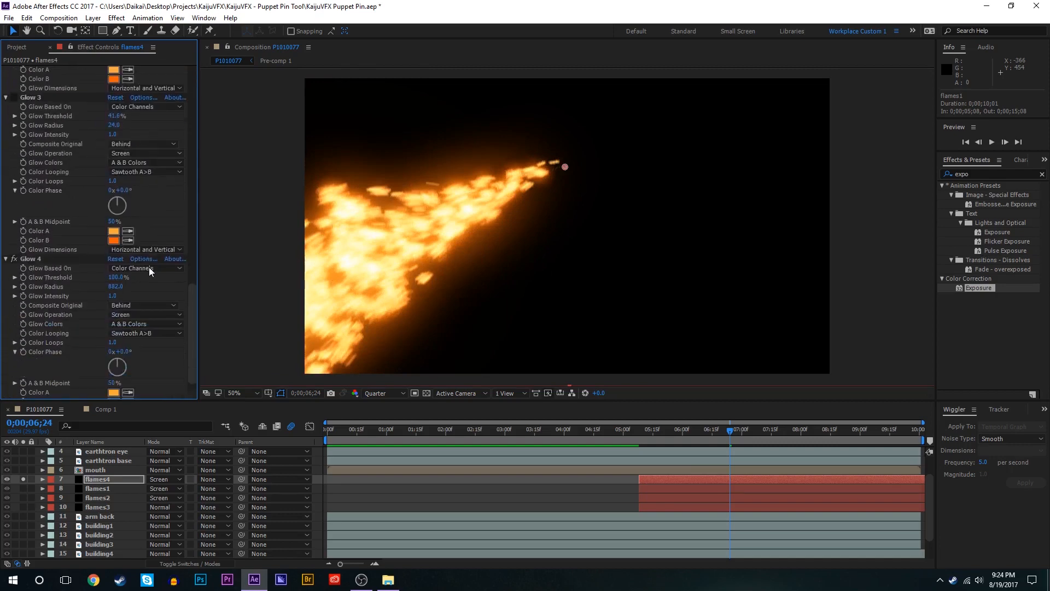
pyautogui.scroll(3, 164, 268)
pyautogui.moveTo(193, 285); pyautogui.dragTo(191, 105)
pyautogui.click(15, 263)
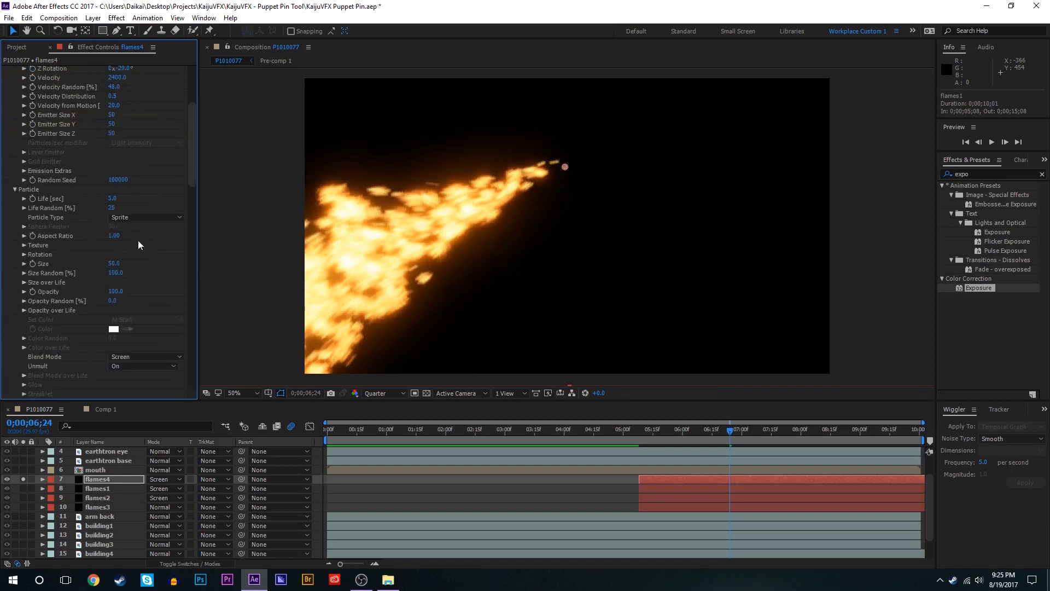
pyautogui.moveTo(94, 264); pyautogui.dragTo(90, 264)
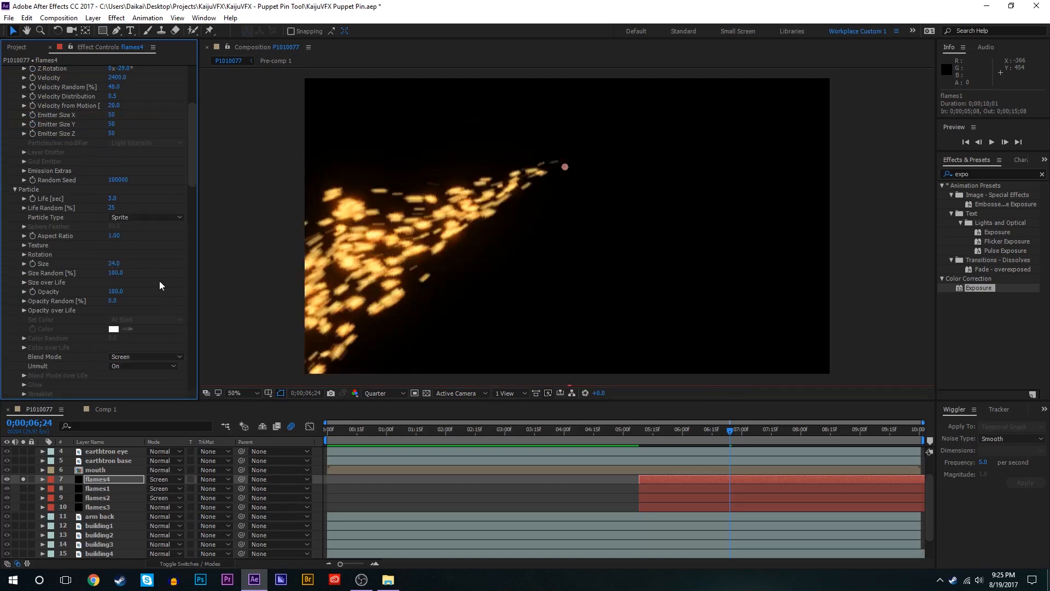
# Step: Raise the flames4 emitter's Particles/sec to 633, keeping the layer soloed
pyautogui.scroll(5, 159, 280)
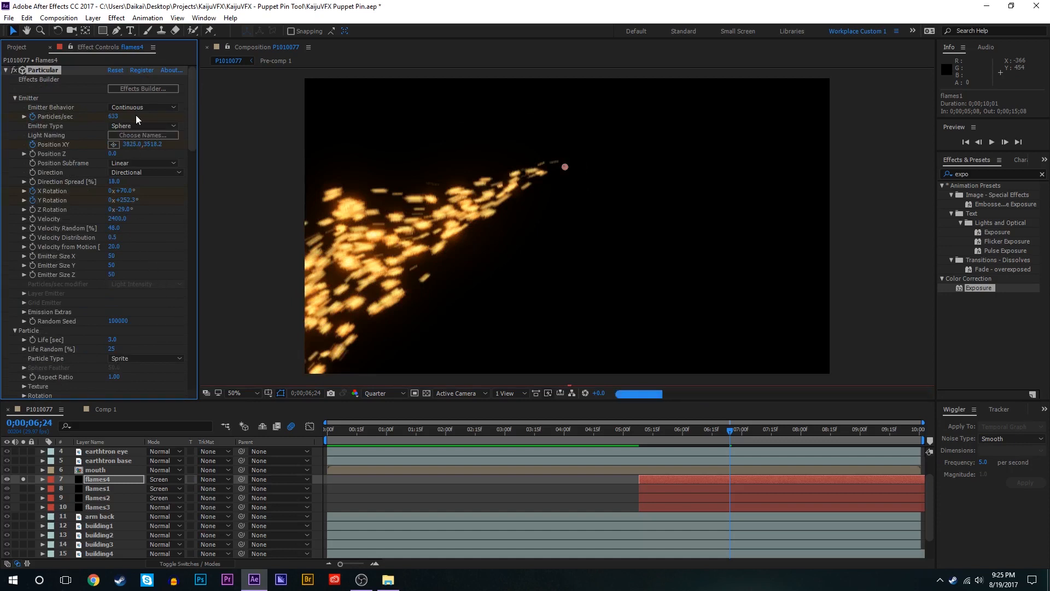
pyautogui.click(22, 479)
pyautogui.hotkey('ctrl', 'z')
# Step: Set Affect Position to 17 in the Turbulence Field of flames4's Air physics
pyautogui.scroll(-10, 104, 251)
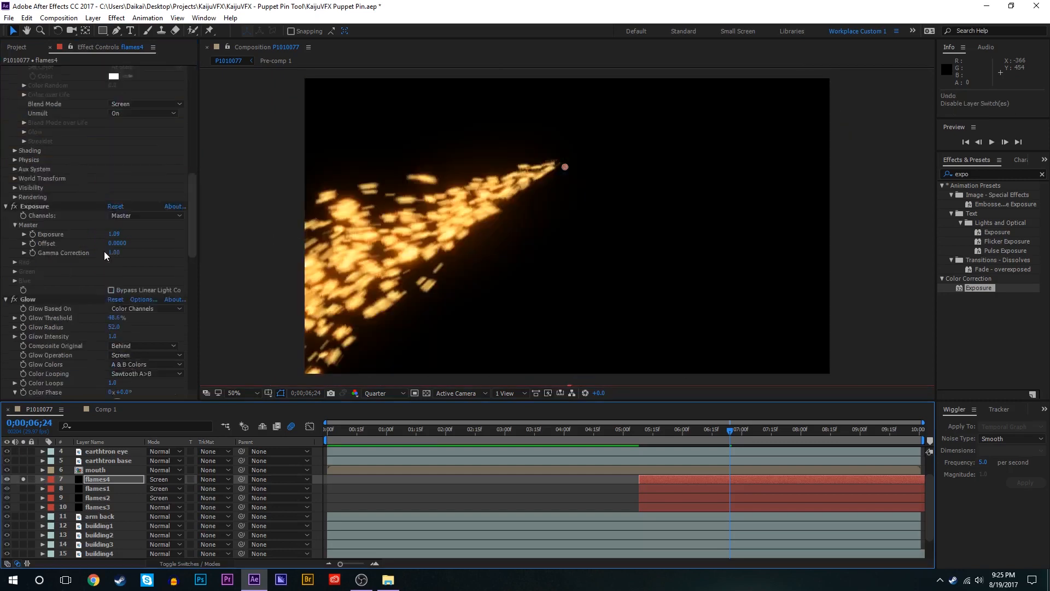
pyautogui.click(14, 209)
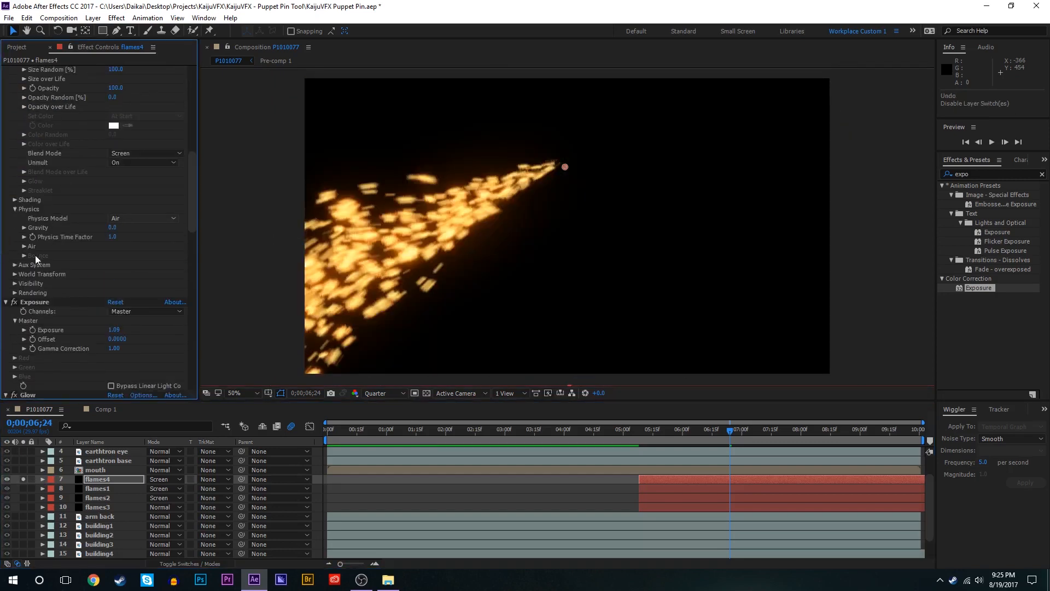
pyautogui.click(24, 246)
pyautogui.scroll(-2, 123, 274)
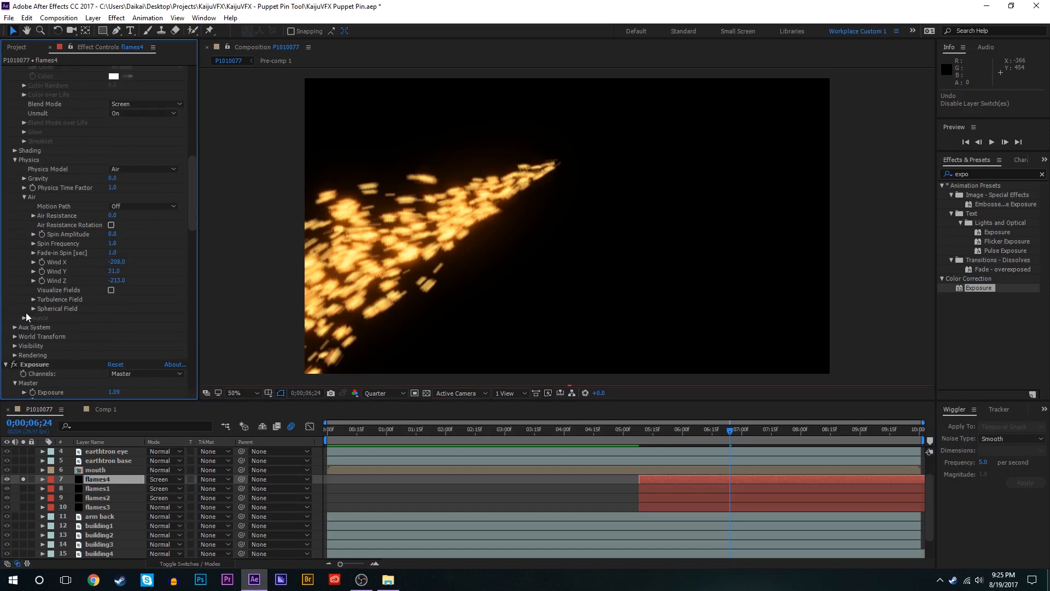
pyautogui.click(33, 299)
pyautogui.moveTo(113, 282); pyautogui.dragTo(70, 283)
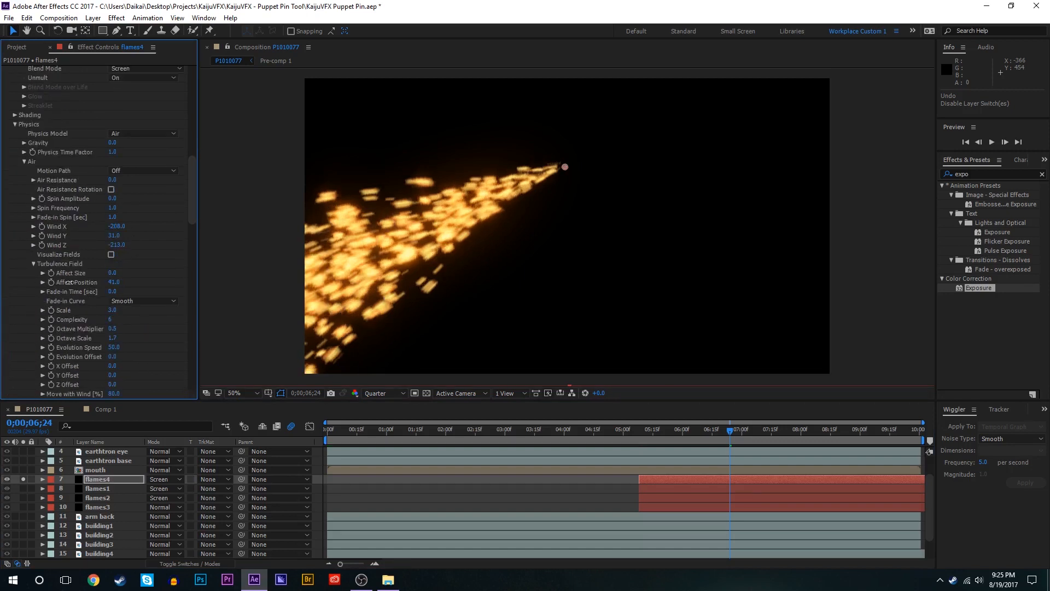
pyautogui.moveTo(69, 282); pyautogui.dragTo(61, 287)
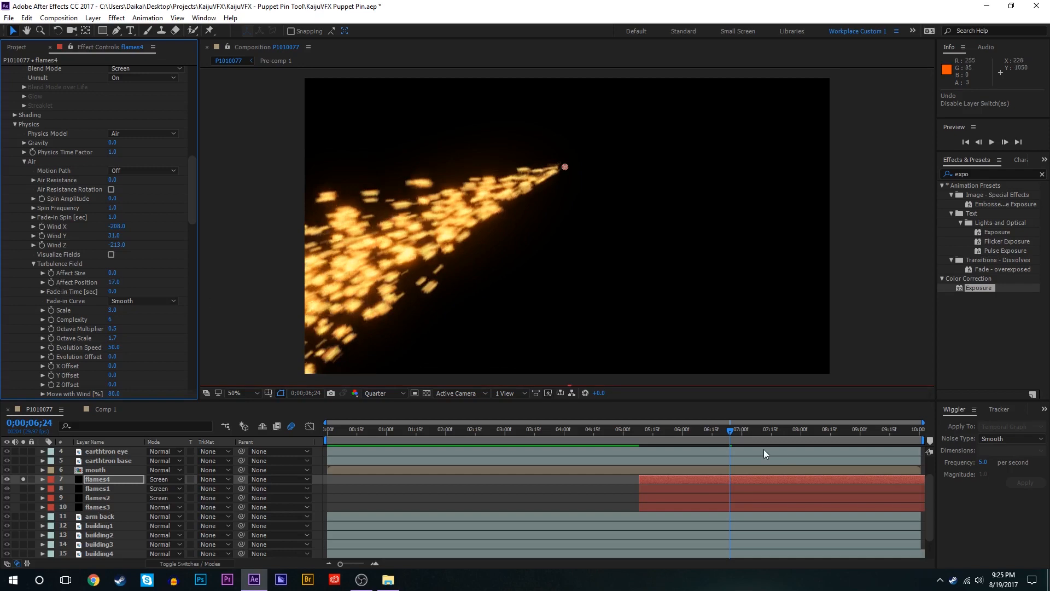
# Step: Go to 0;00;06;13 and lower the flames4 emitter's Velocity Random to 7%
pyautogui.click(710, 438)
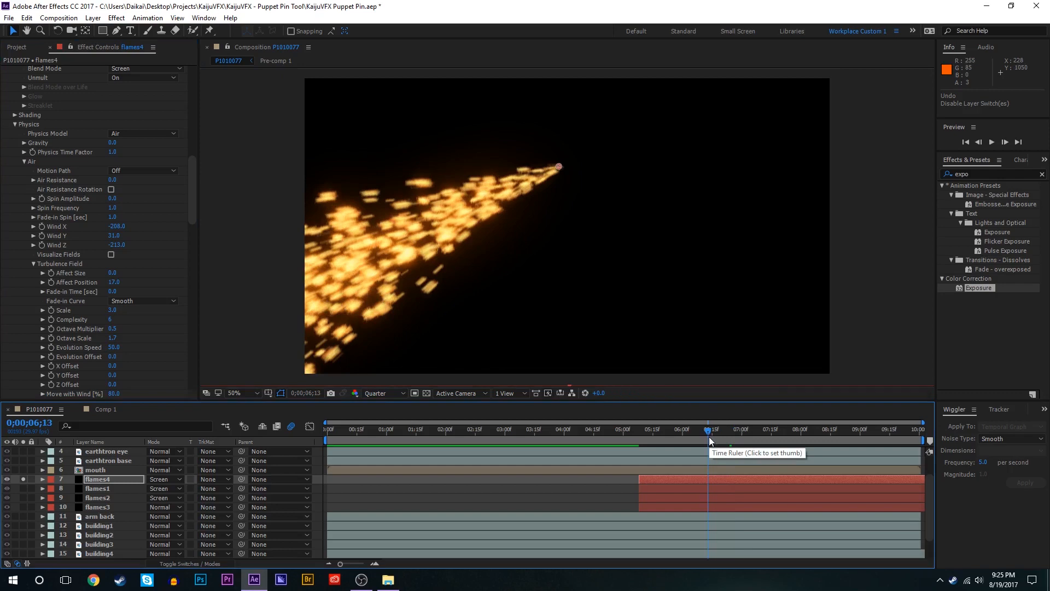
pyautogui.scroll(4, 176, 190)
pyautogui.scroll(10, 184, 107)
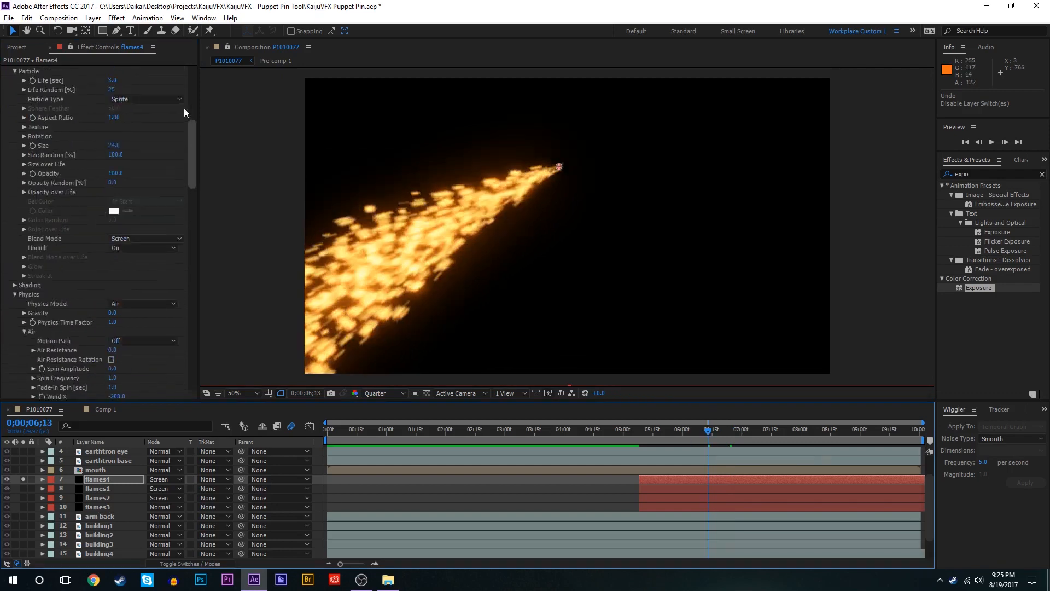
pyautogui.moveTo(112, 153); pyautogui.dragTo(112, 154)
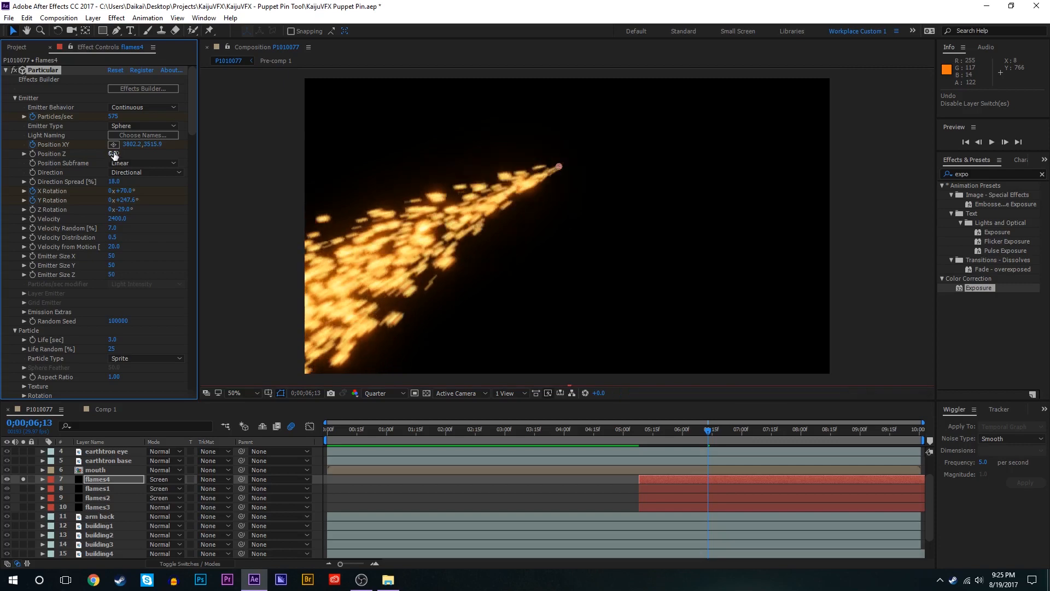
# Step: Change the flames4 Particle Type to Sphere and set the particle Size to 2
pyautogui.scroll(-3, 163, 242)
pyautogui.click(151, 259)
pyautogui.click(150, 272)
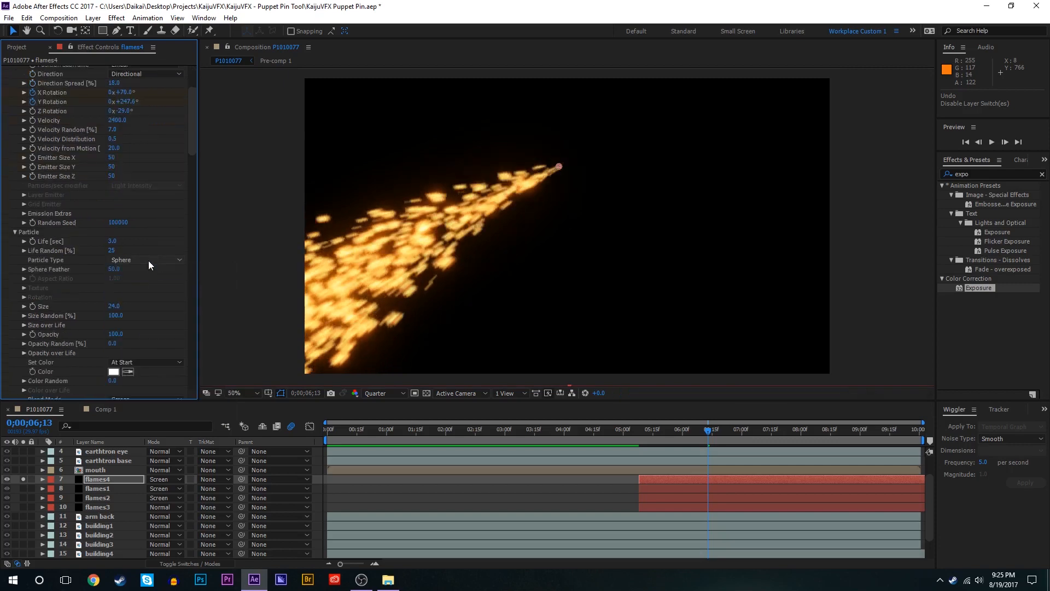
pyautogui.scroll(-3, 148, 263)
pyautogui.click(115, 208)
pyautogui.write('2')
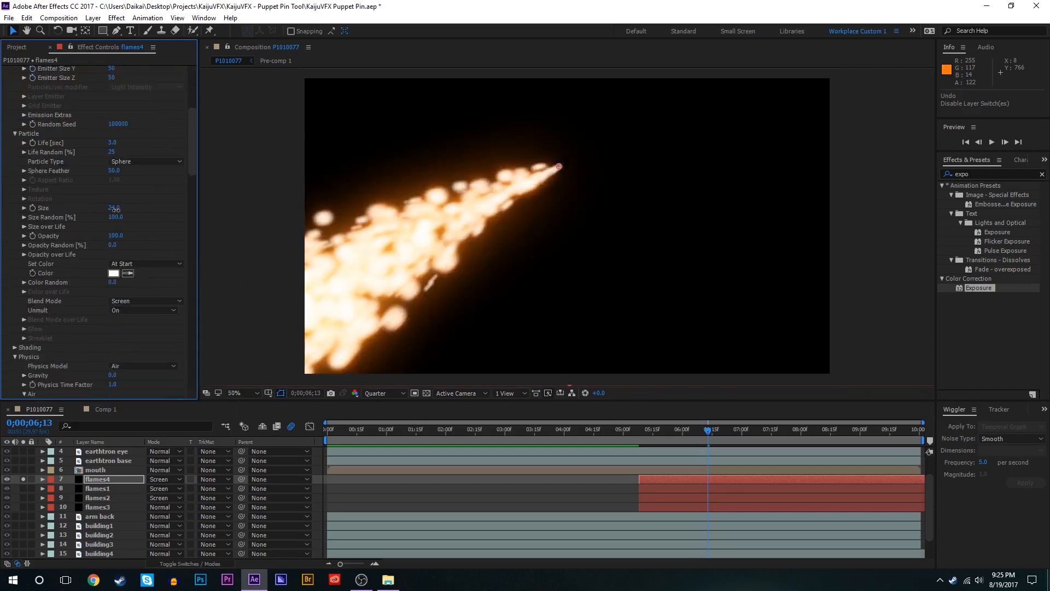
pyautogui.press('Return')
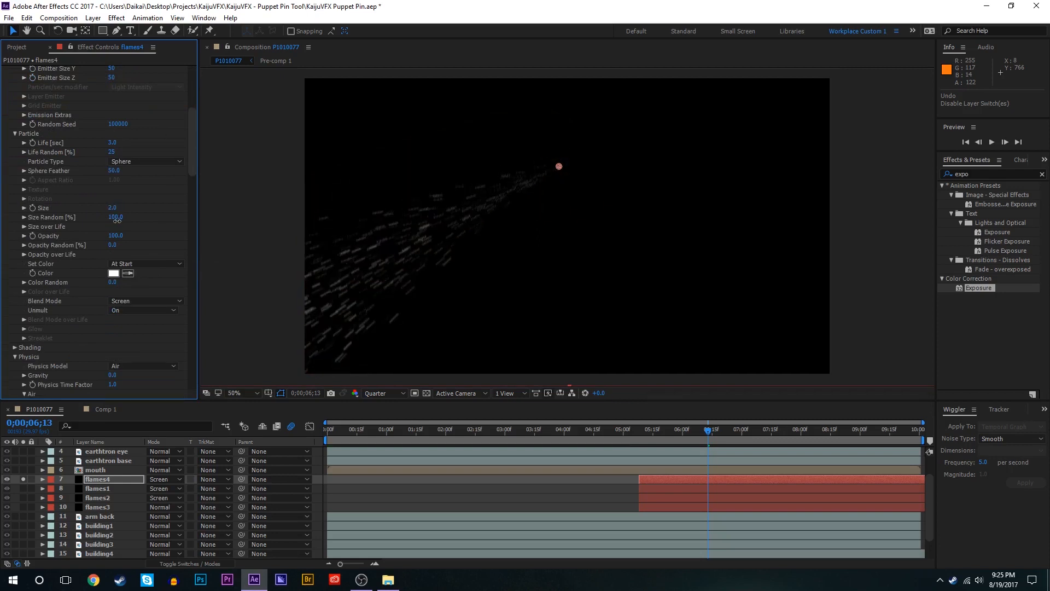
# Step: Try particle Size values of 1 and 3 on flames4
pyautogui.moveTo(118, 221); pyautogui.dragTo(117, 221)
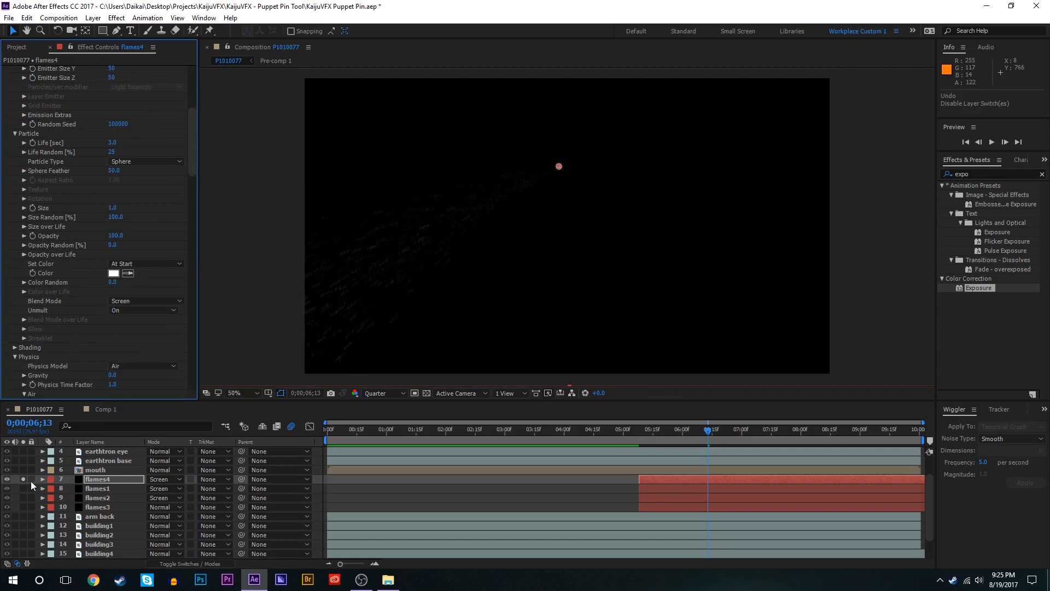
pyautogui.click(113, 208)
pyautogui.write('3')
# Step: Turn off motion blur for the flames4 layer and set its particle Size to 2
pyautogui.click(123, 477)
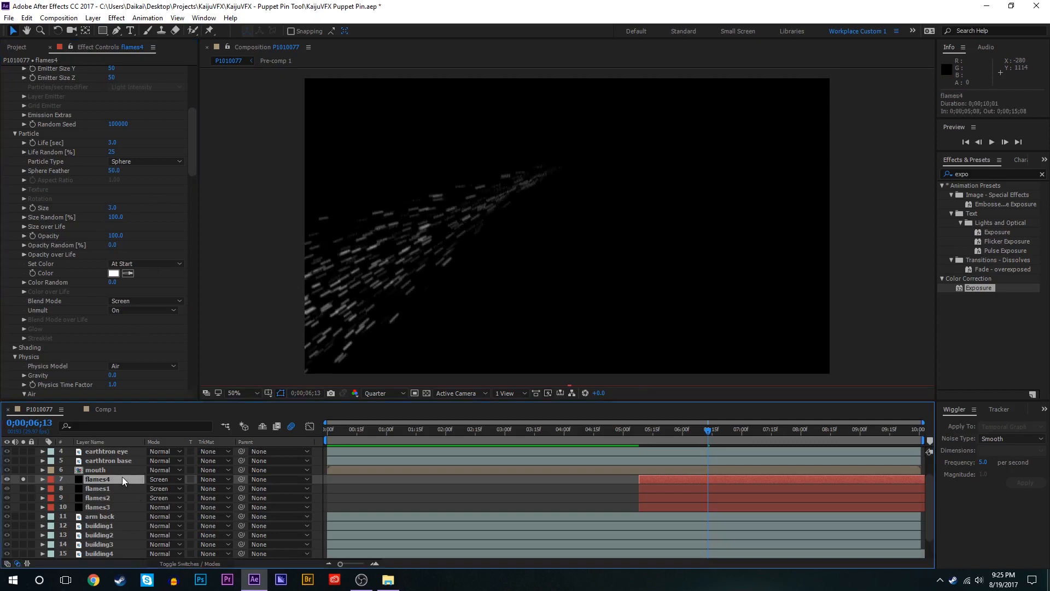
pyautogui.press('F4')
pyautogui.click(191, 489)
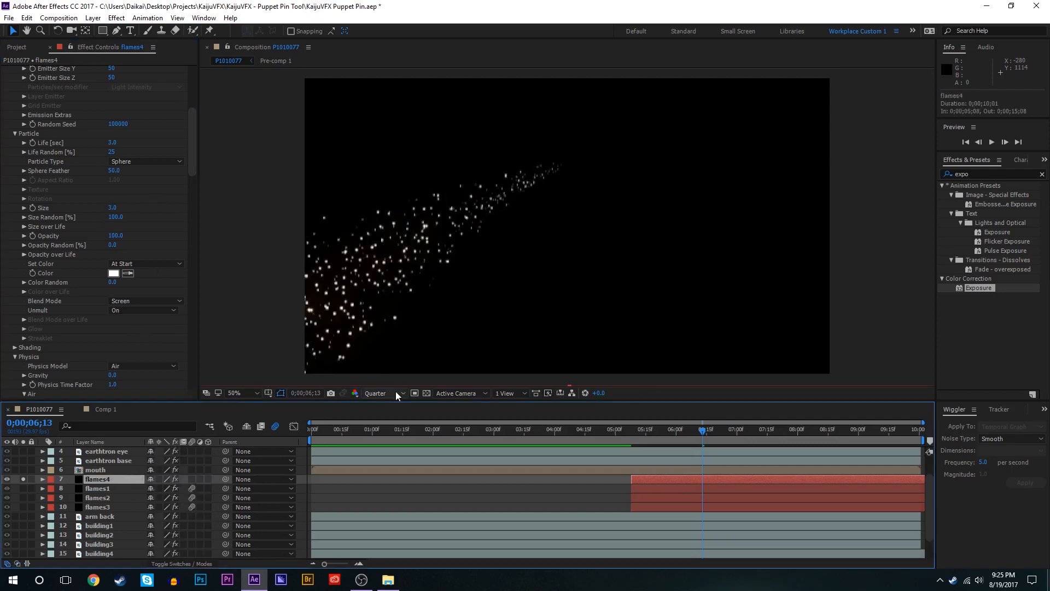
pyautogui.click(112, 207)
pyautogui.write('2')
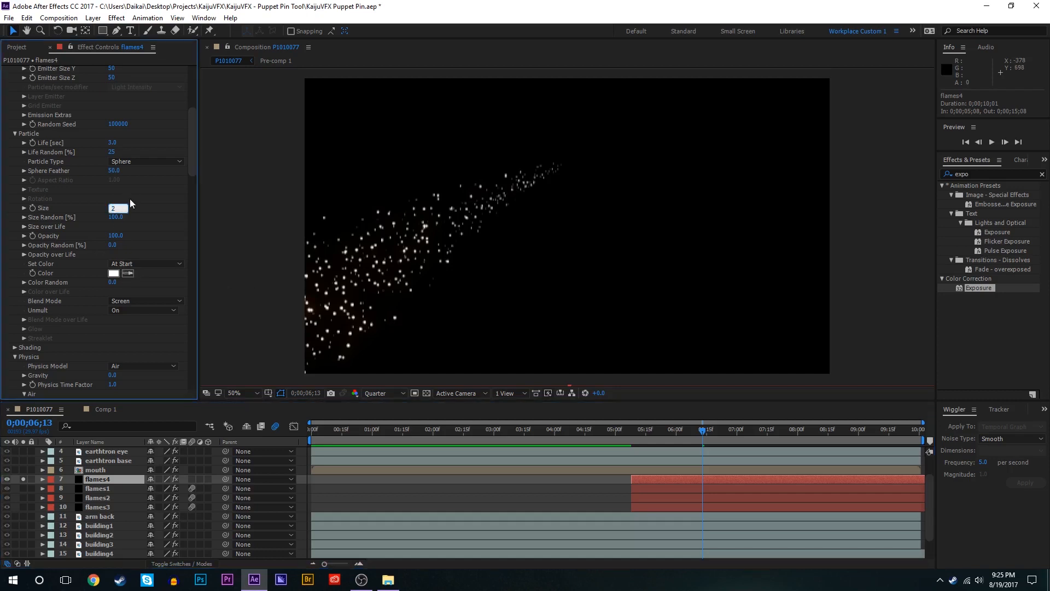
pyautogui.press('Return')
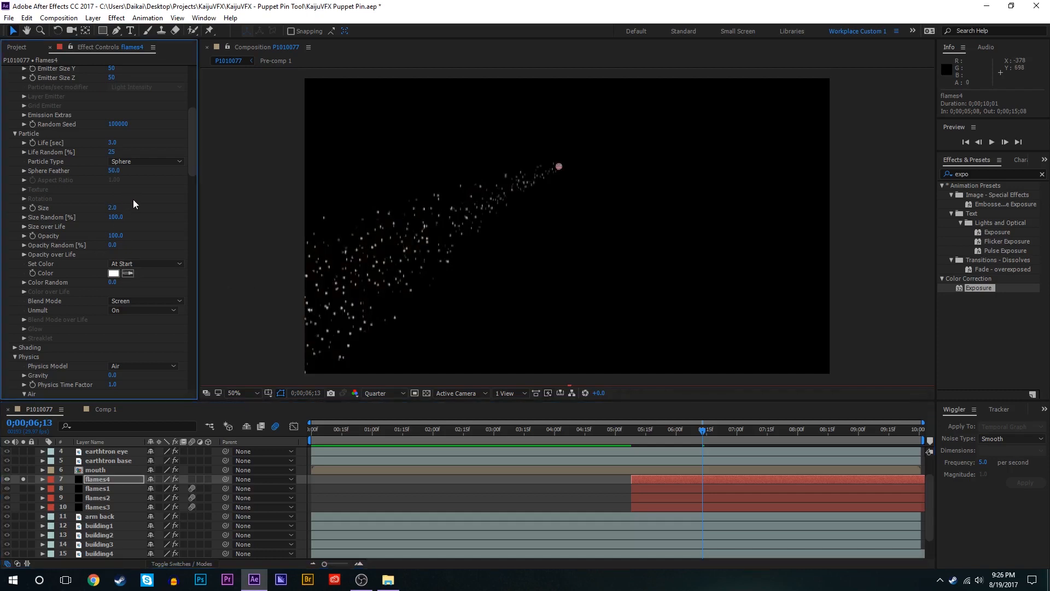
# Step: Set the flames4 particle Color to orange FF7200 and the particle Blend Mode to Add
pyautogui.click(113, 273)
pyautogui.click(167, 156)
pyautogui.moveTo(168, 154); pyautogui.dragTo(168, 157)
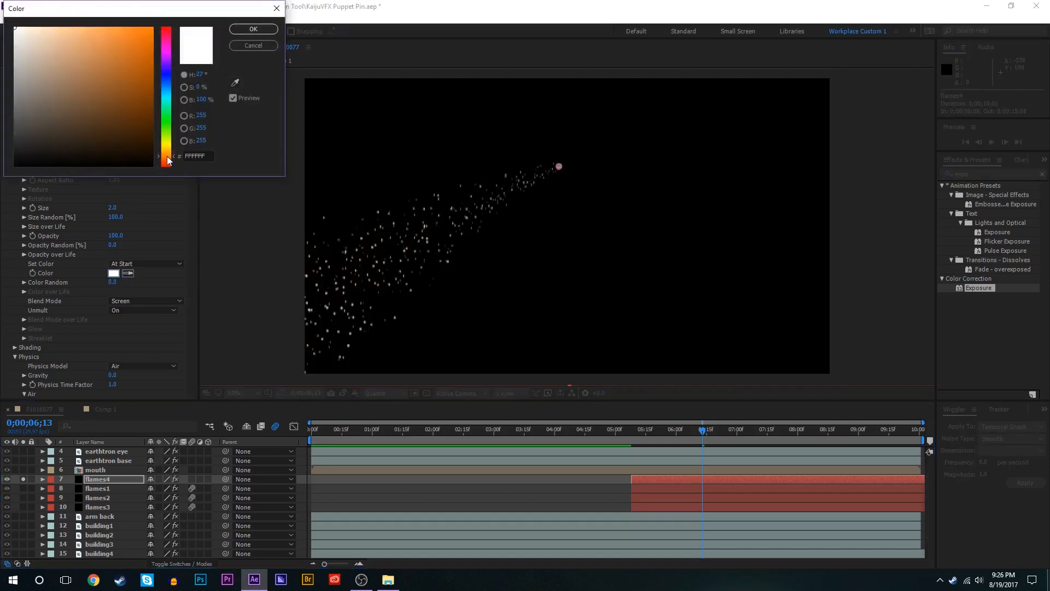
pyautogui.click(152, 27)
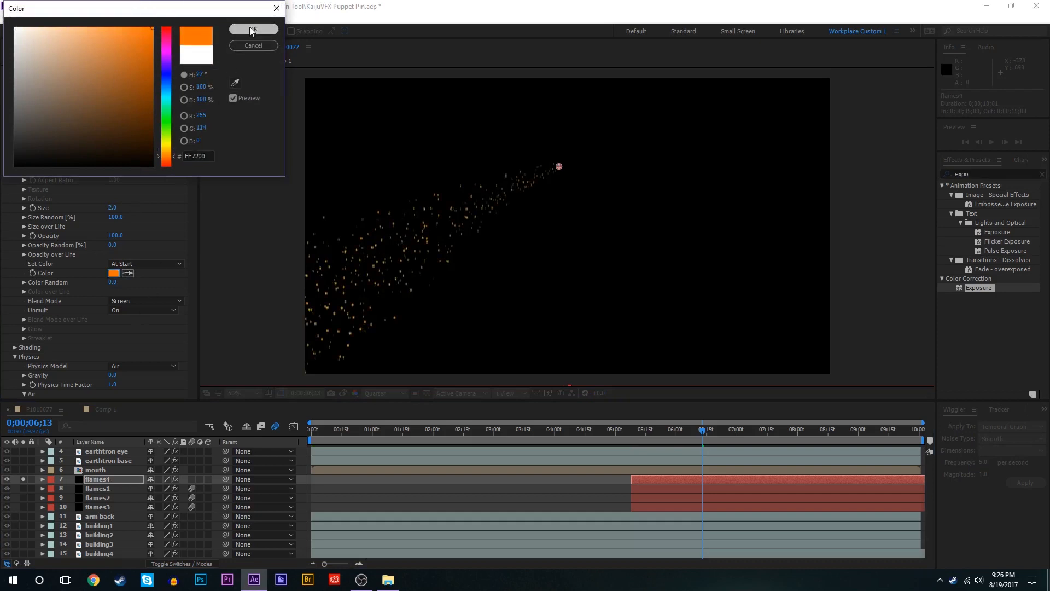
pyautogui.click(253, 29)
pyautogui.click(138, 302)
pyautogui.click(142, 326)
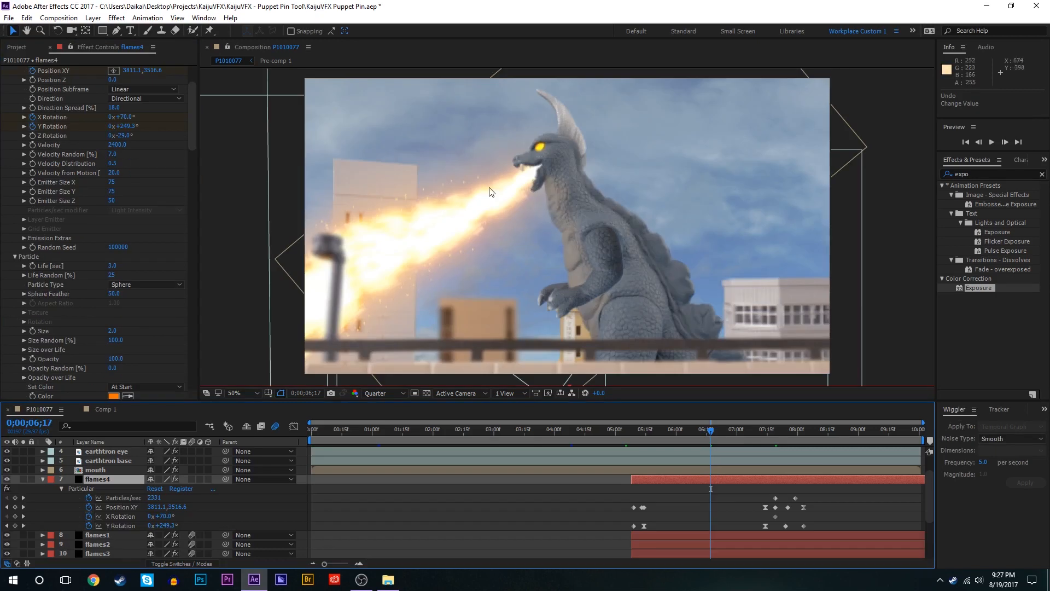
# Step: Randomize the Opacity over Life curve of the flames4 particles
pyautogui.scroll(-1, 24, 336)
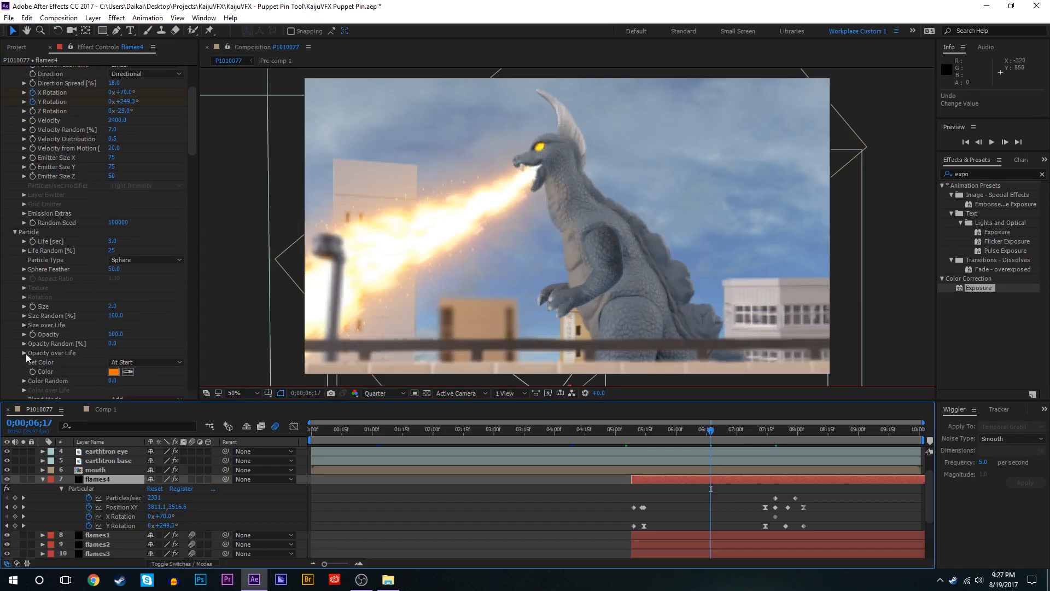
pyautogui.click(25, 353)
pyautogui.scroll(-1, 135, 322)
pyautogui.click(108, 354)
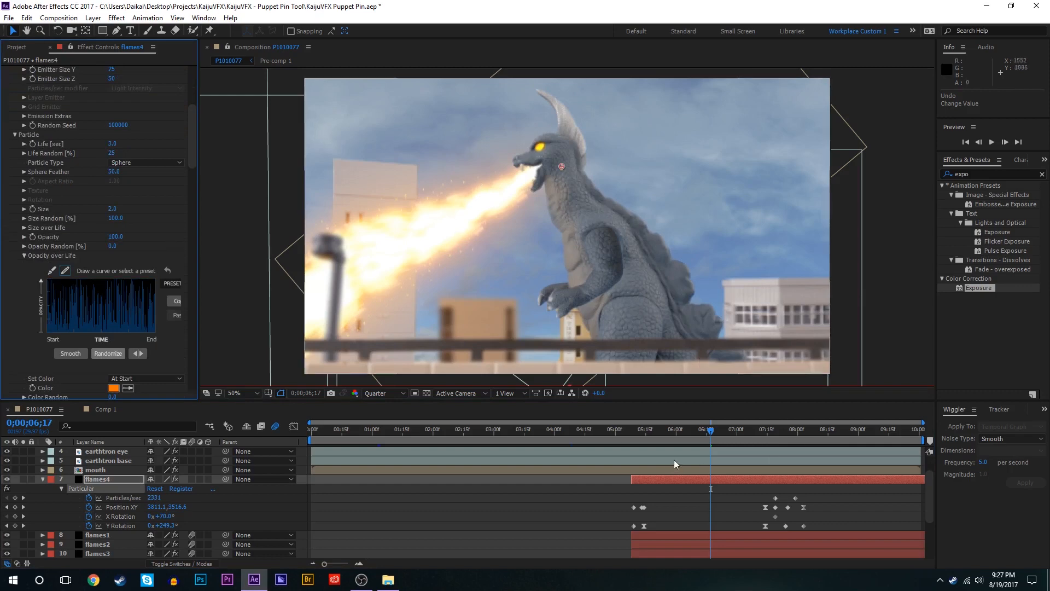
# Step: At 0;00;05;27, raise the flames4 emitter's Velocity to 2770 and Velocity Random to 19%
pyautogui.click(671, 442)
pyautogui.scroll(8, 28, 156)
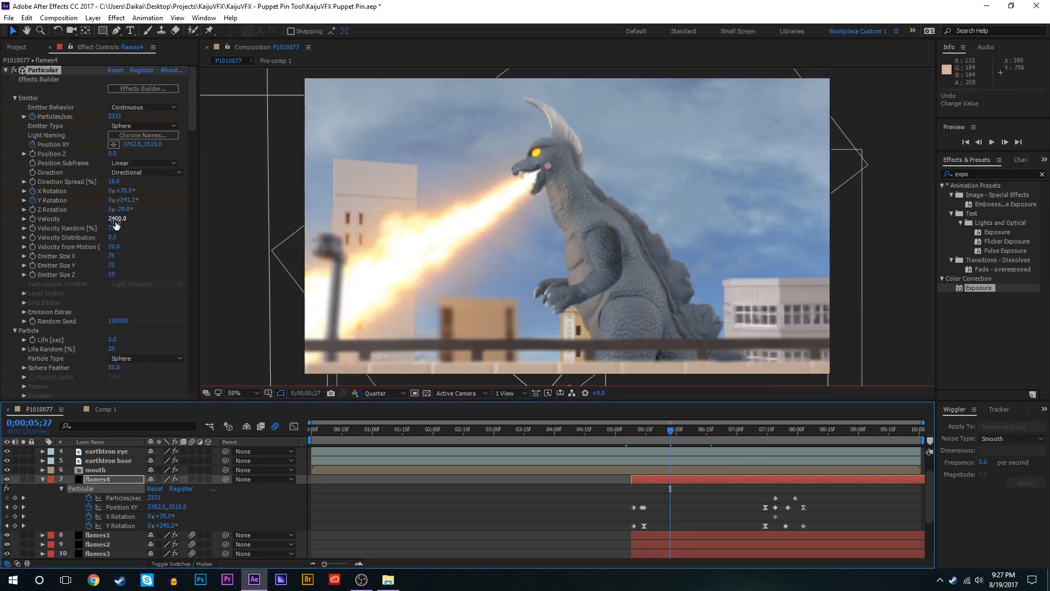
pyautogui.moveTo(116, 219)
pyautogui.mouseDown()
pyautogui.moveTo(133, 218)
pyautogui.moveTo(114, 227)
pyautogui.mouseUp()
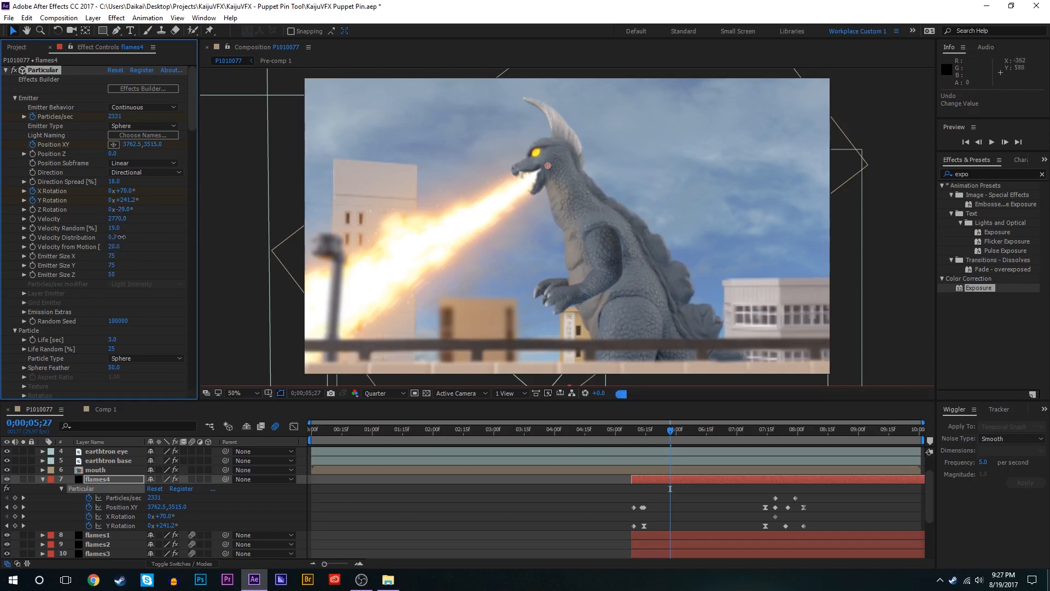
# Step: Set Emit to Continuously in the Aux System of flames4's Particular effect
pyautogui.scroll(-5, 135, 242)
pyautogui.scroll(-5, 152, 239)
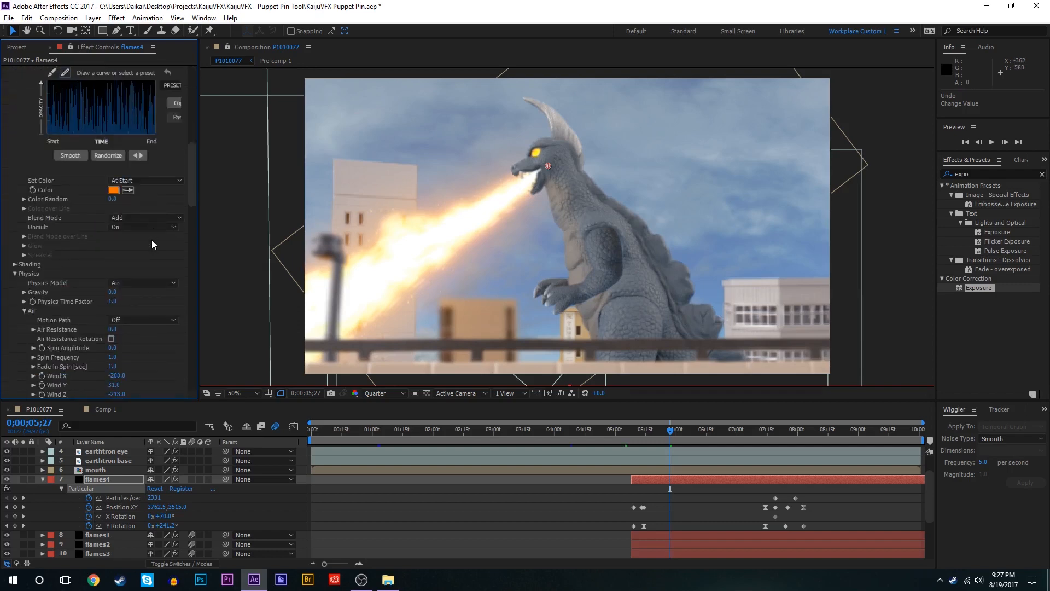
pyautogui.scroll(-12, 160, 335)
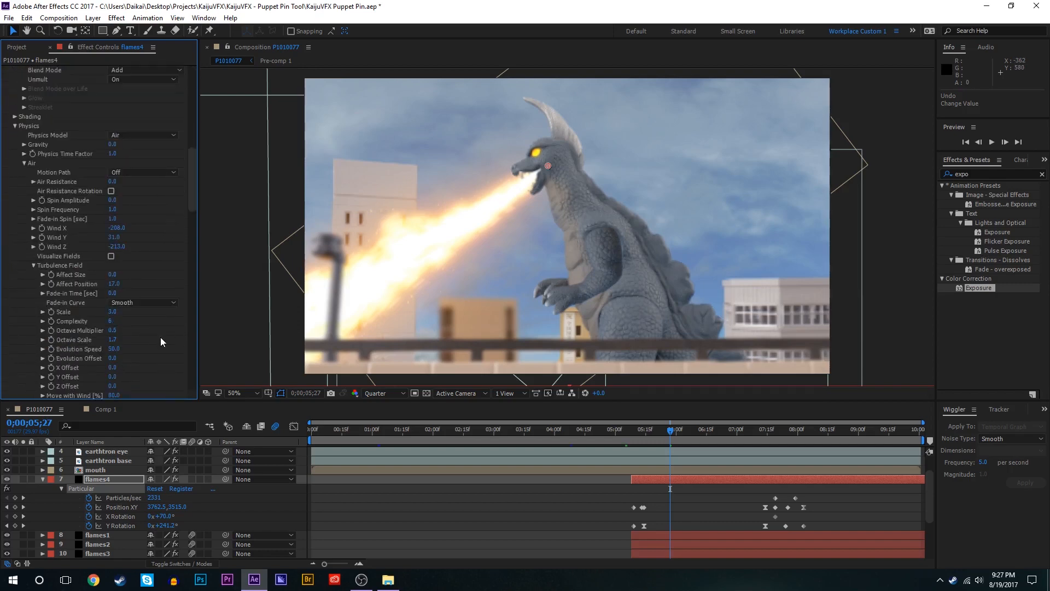
pyautogui.scroll(6, 53, 251)
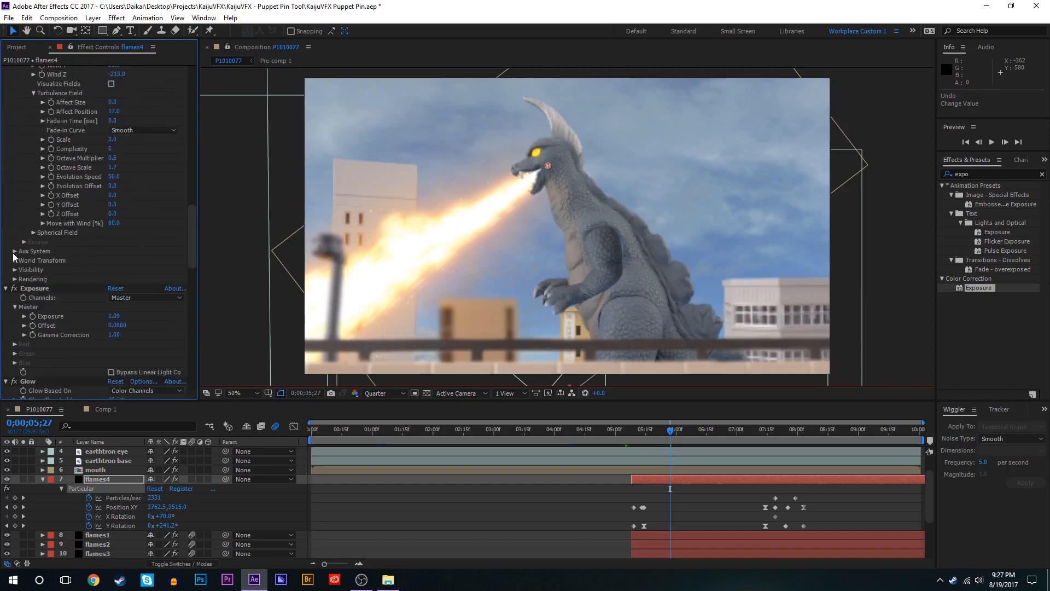
pyautogui.click(14, 252)
pyautogui.click(121, 228)
pyautogui.click(137, 262)
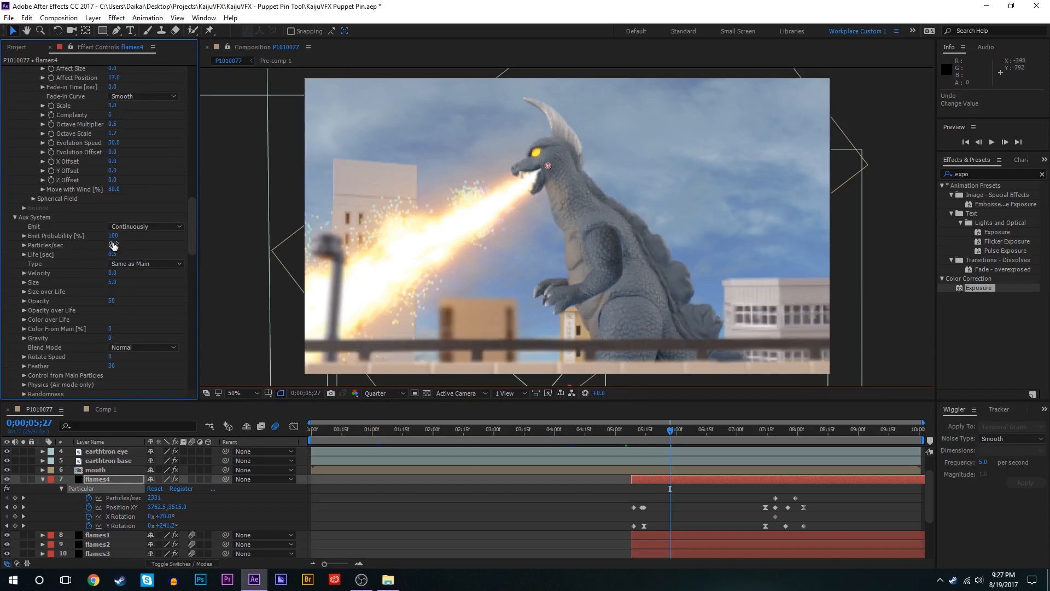
# Step: Set the flames4 Aux System's Particles/sec to 81, Velocity to 24 and Size to 0.5
pyautogui.moveTo(111, 250); pyautogui.dragTo(146, 245)
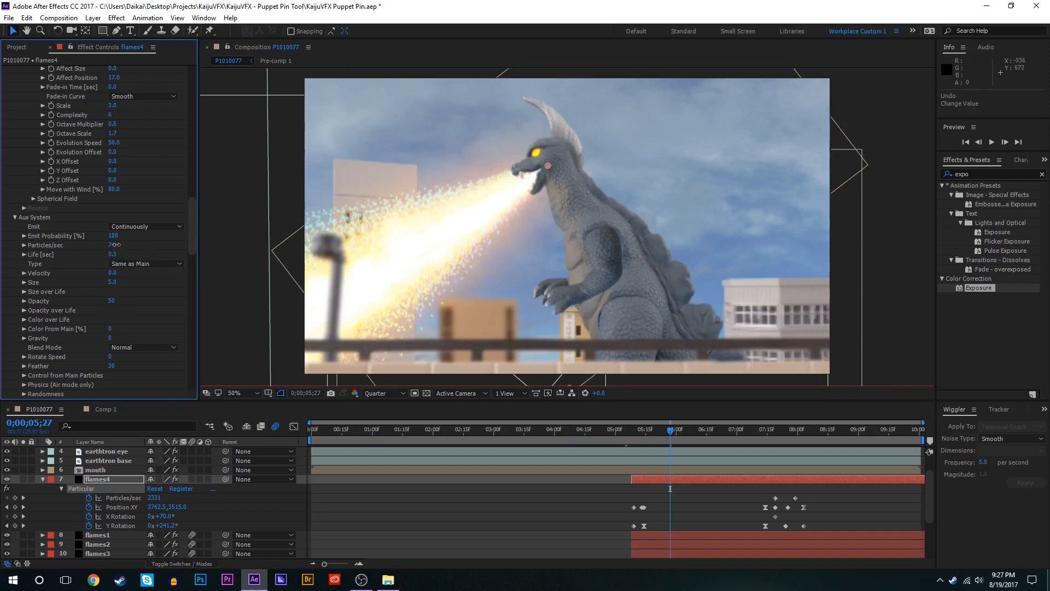
pyautogui.moveTo(112, 245); pyautogui.dragTo(136, 271)
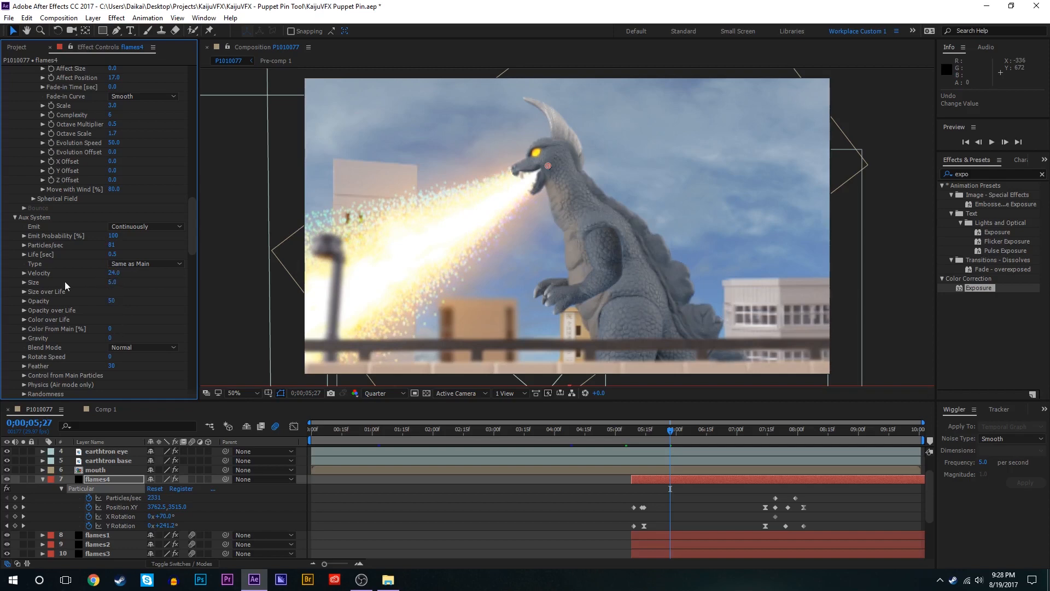
pyautogui.click(112, 283)
pyautogui.press('Return')
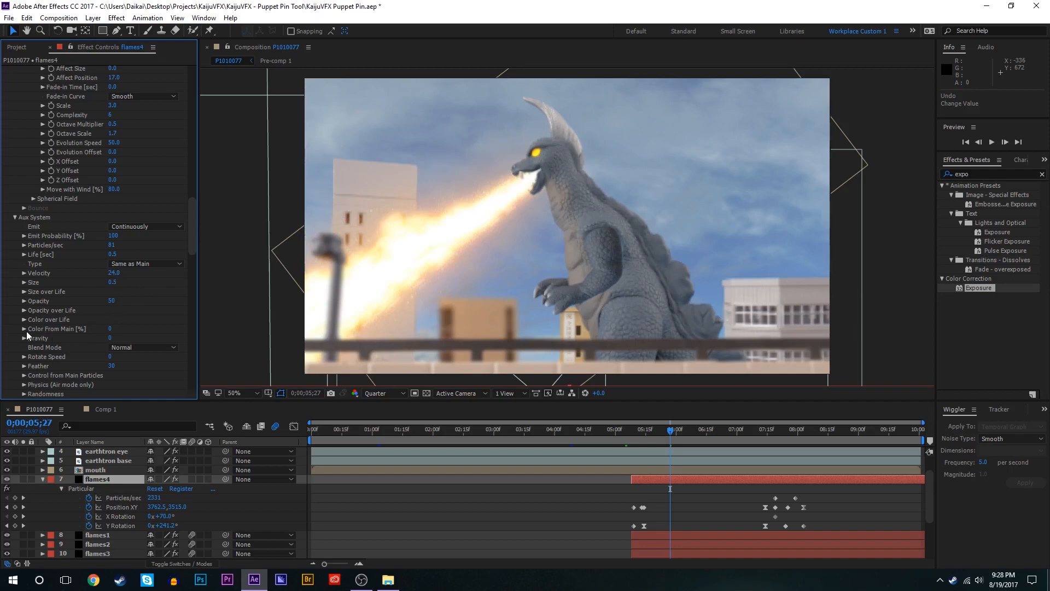
# Step: Randomize the Aux System's Opacity over Life curve, with Type set to Cloudlet and Color From Main to 100%
pyautogui.click(24, 310)
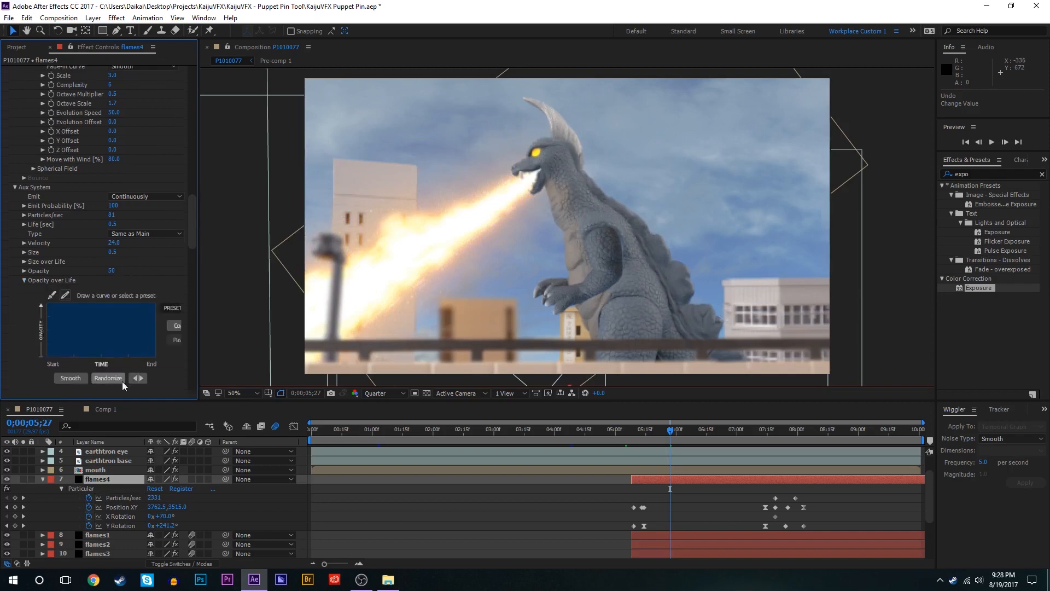
pyautogui.click(122, 380)
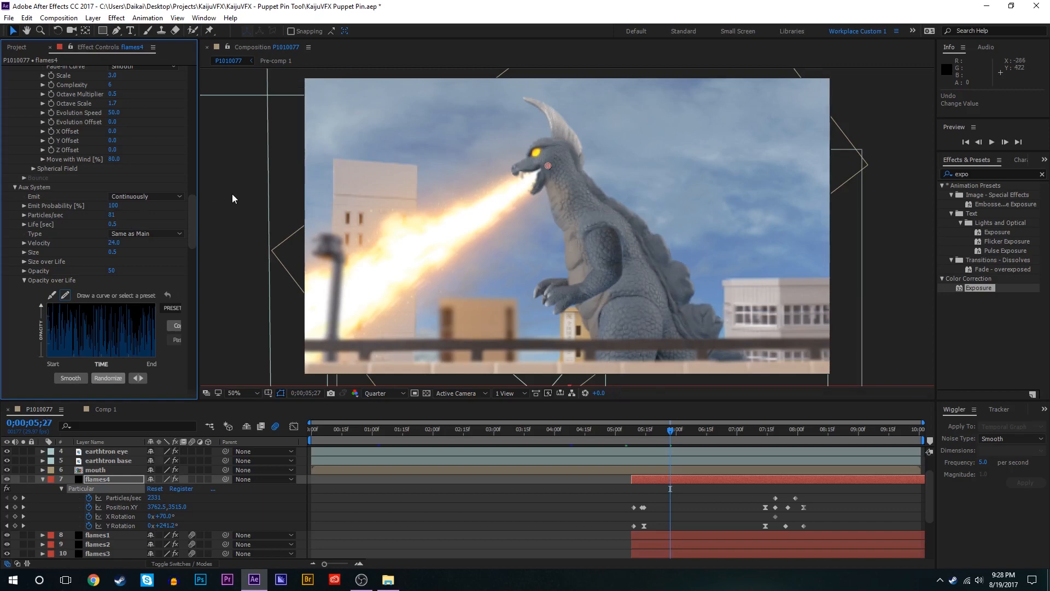
pyautogui.click(148, 232)
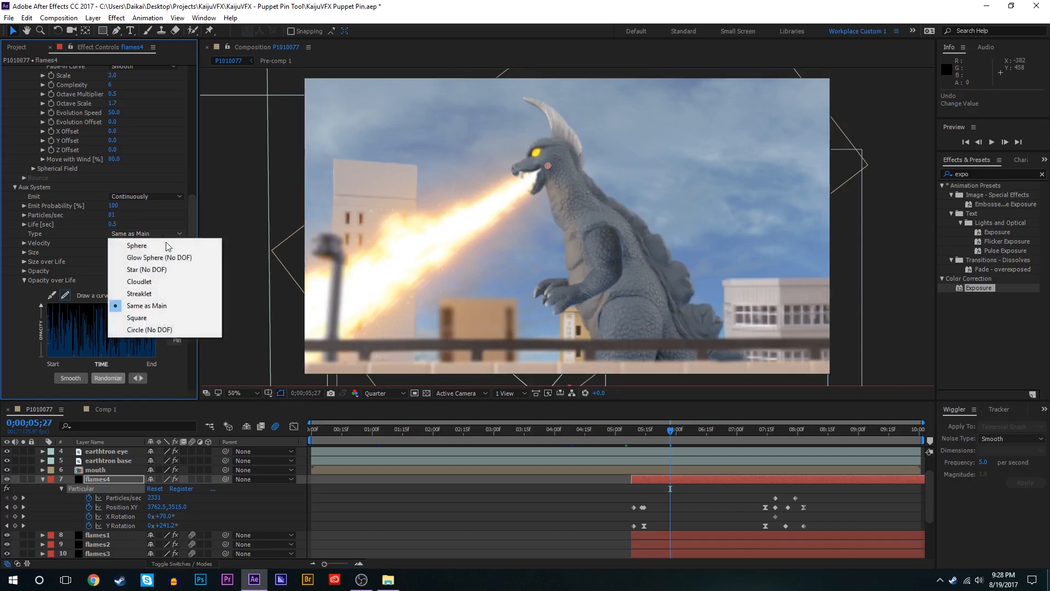
pyautogui.click(151, 283)
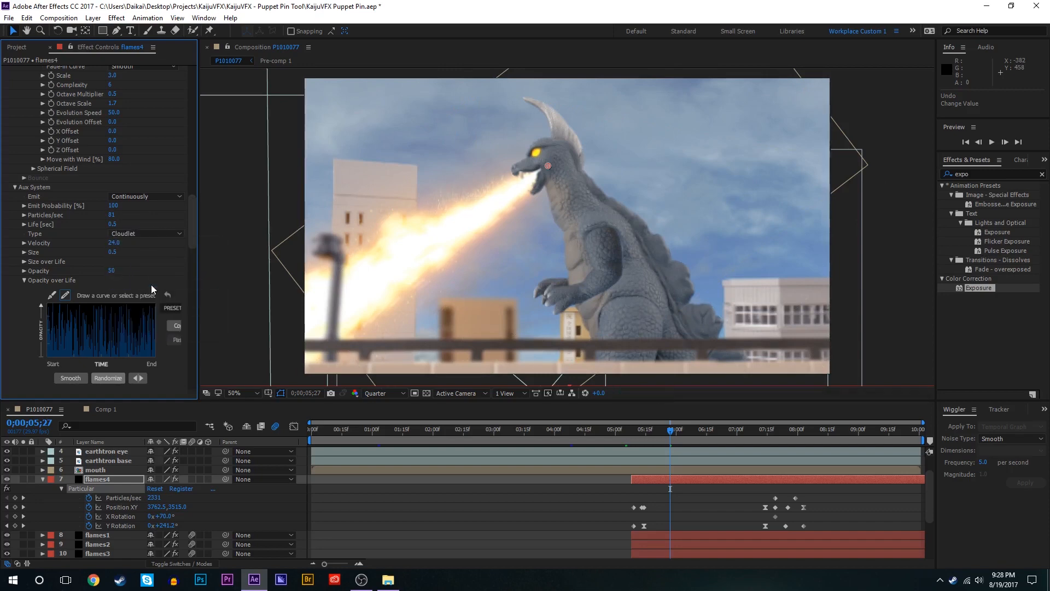
pyautogui.scroll(-2, 123, 271)
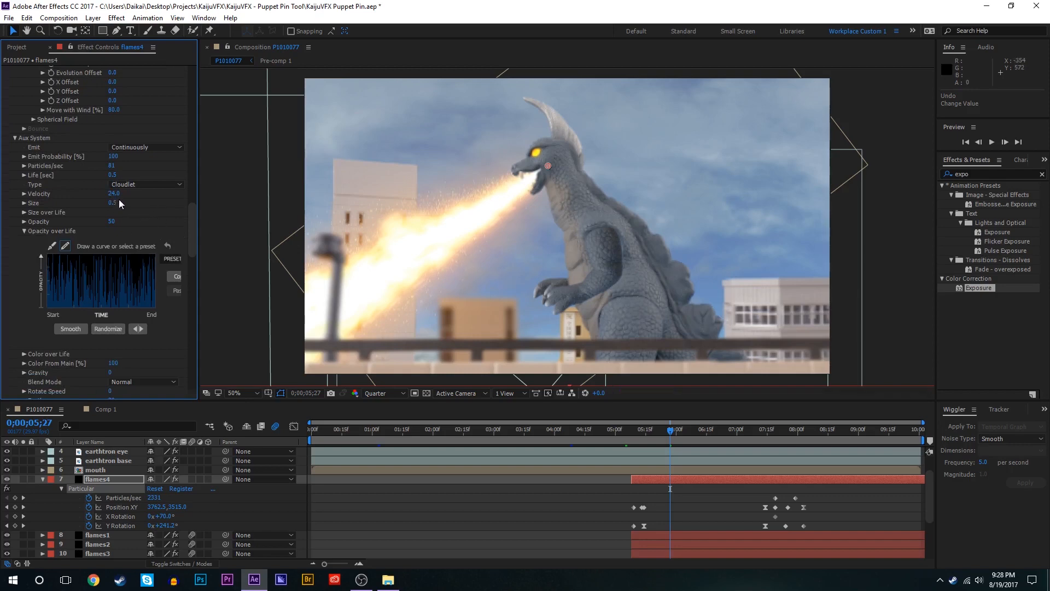
# Step: Set the Aux System's Velocity to 0, Particles/sec to 65 and Emit Probability to 61%, and randomize its Size over Life curve
pyautogui.moveTo(113, 193); pyautogui.dragTo(212, 184)
pyautogui.click(114, 194)
pyautogui.write('0')
pyautogui.press('Return')
pyautogui.moveTo(112, 166); pyautogui.dragTo(133, 161)
pyautogui.click(24, 212)
pyautogui.click(100, 310)
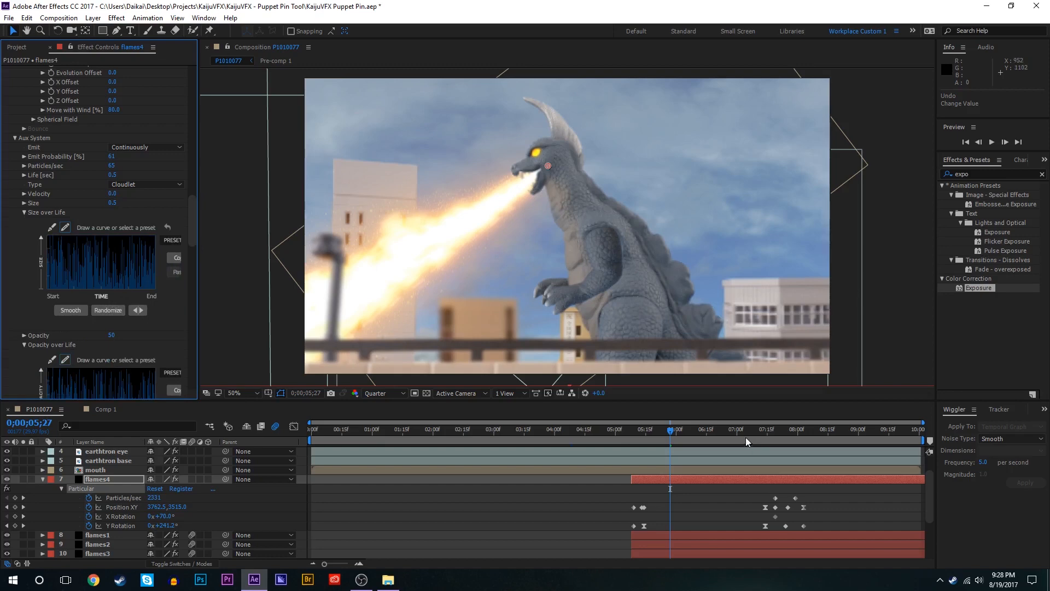
# Step: At 0;00;06;14, solo the four flames layers at Half resolution and enable motion blur for flames4
pyautogui.click(704, 431)
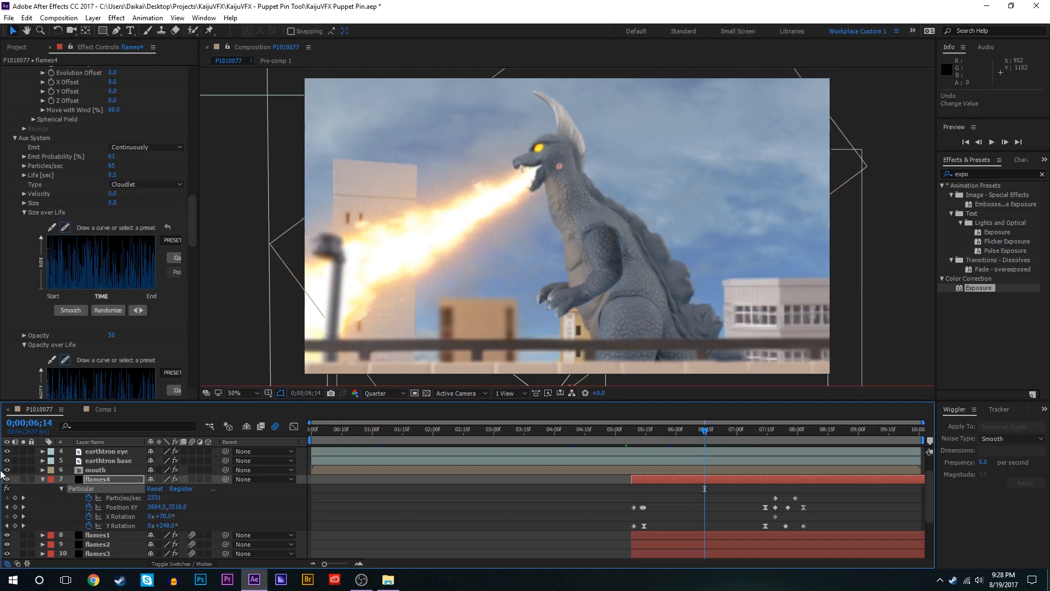
pyautogui.click(43, 479)
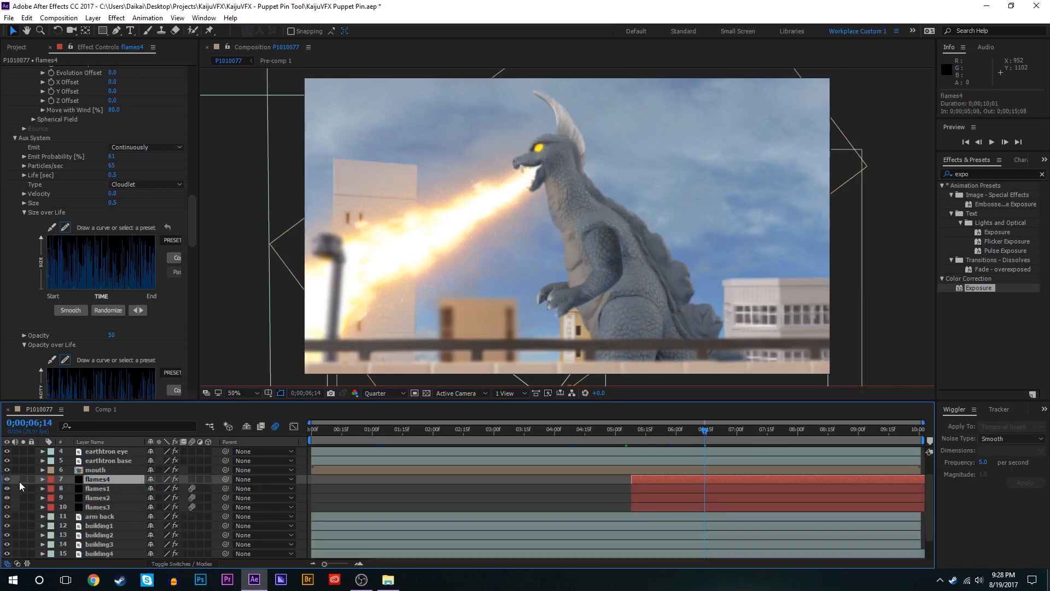
pyautogui.moveTo(23, 479); pyautogui.dragTo(23, 507)
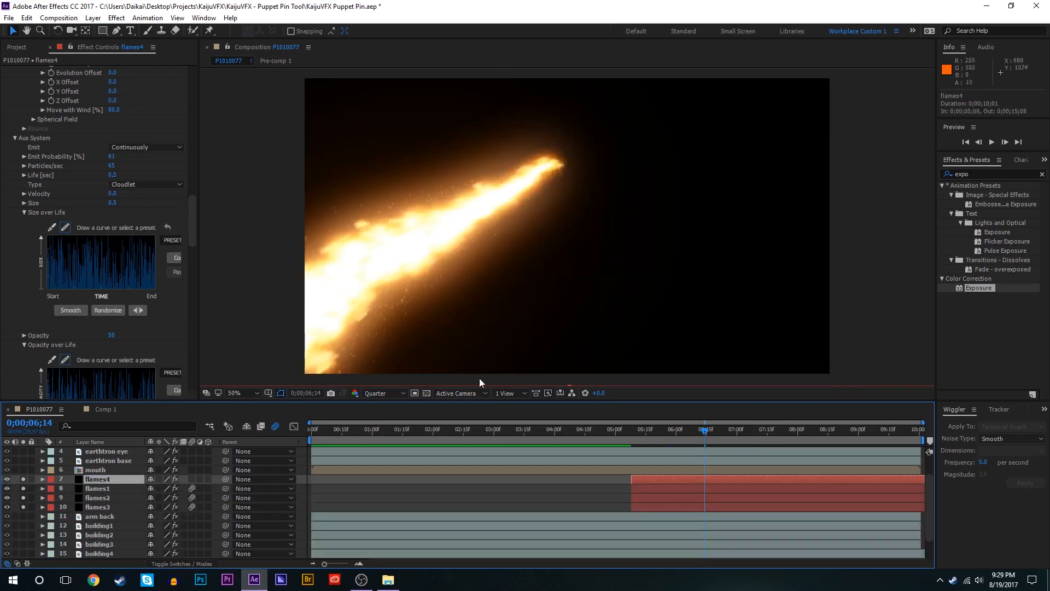
pyautogui.click(383, 393)
pyautogui.click(395, 435)
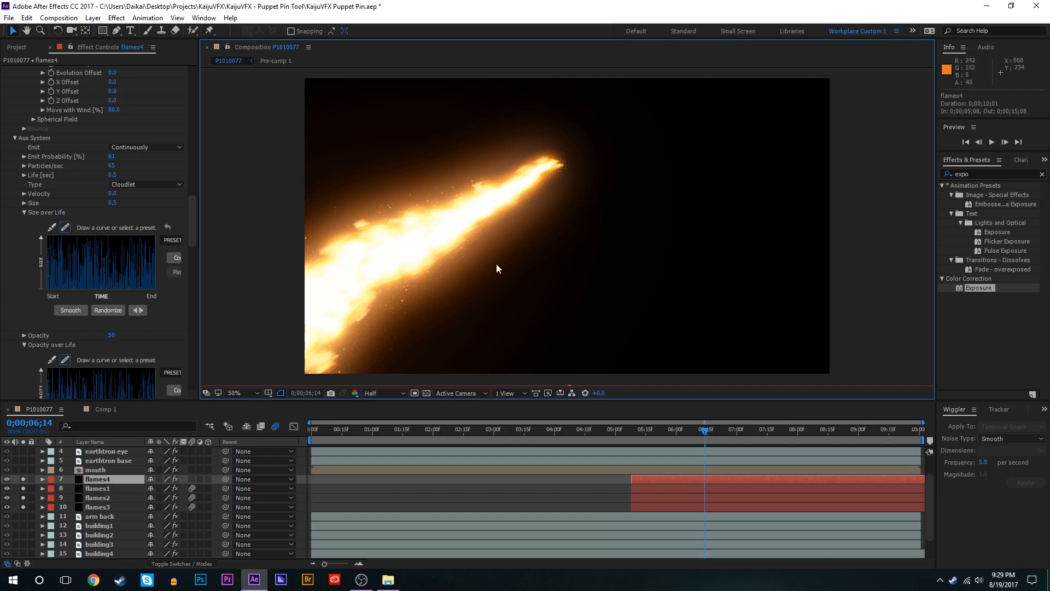
pyautogui.click(192, 479)
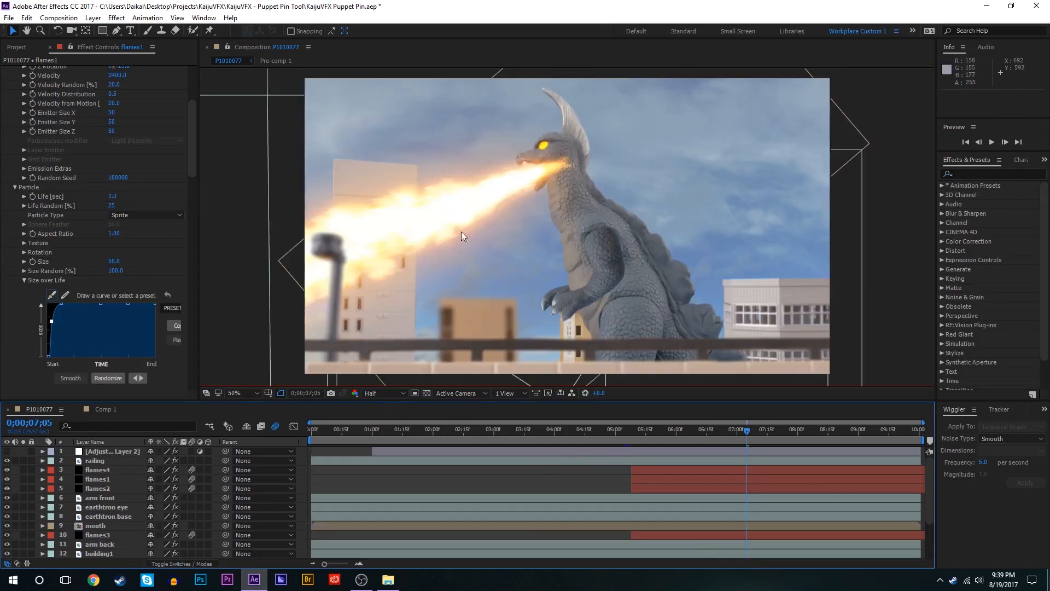
# Step: Pre-compose flames4, flames1 and flames2 into Pre-comp 2, moving all attributes into the new composition
pyautogui.click(640, 473)
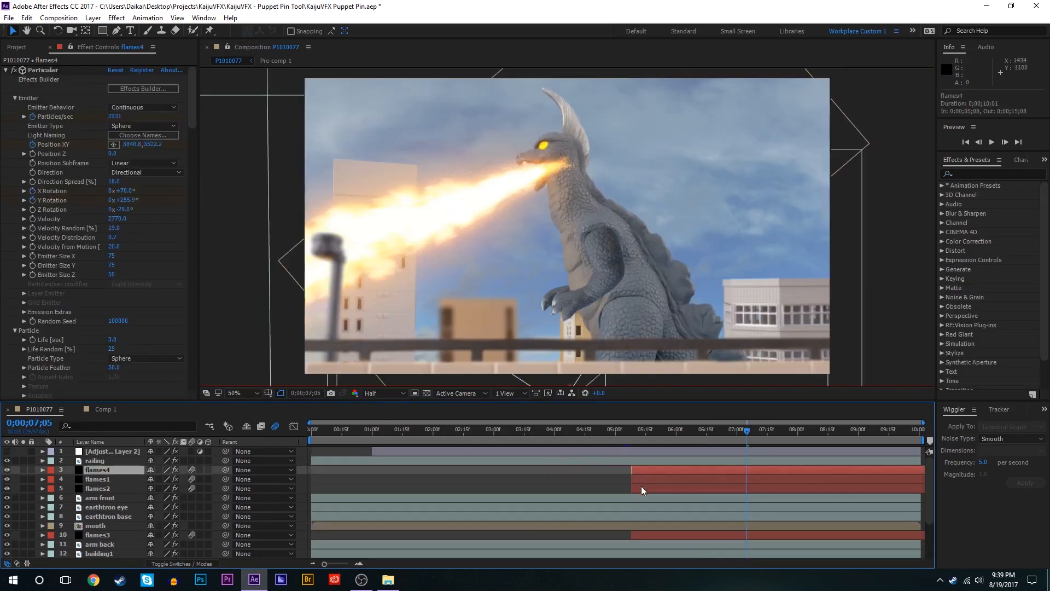
pyautogui.keyDown('shift'); pyautogui.click(641, 487); pyautogui.keyUp('shift')
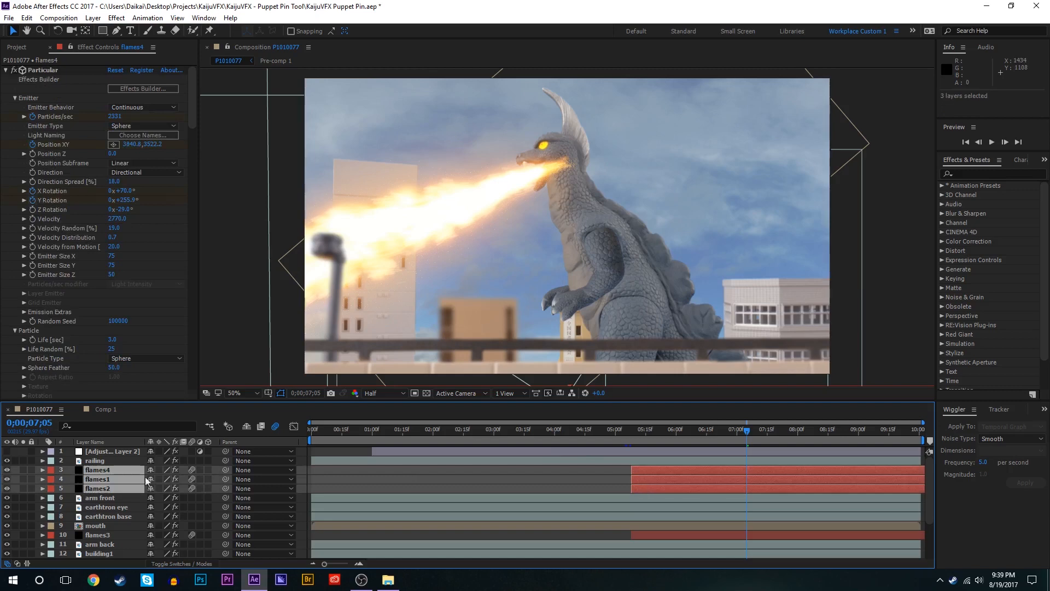
pyautogui.moveTo(6, 470)
pyautogui.mouseDown()
pyautogui.moveTo(7, 489)
pyautogui.moveTo(6, 470)
pyautogui.mouseUp()
pyautogui.click(478, 478)
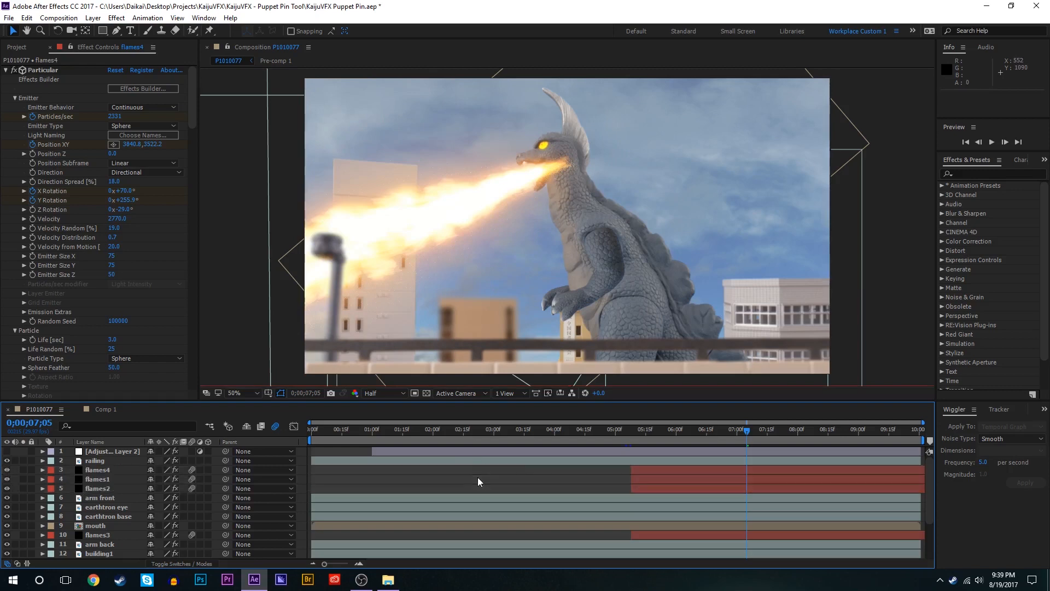
pyautogui.click(705, 474)
pyautogui.keyDown('shift'); pyautogui.click(659, 488); pyautogui.keyUp('shift')
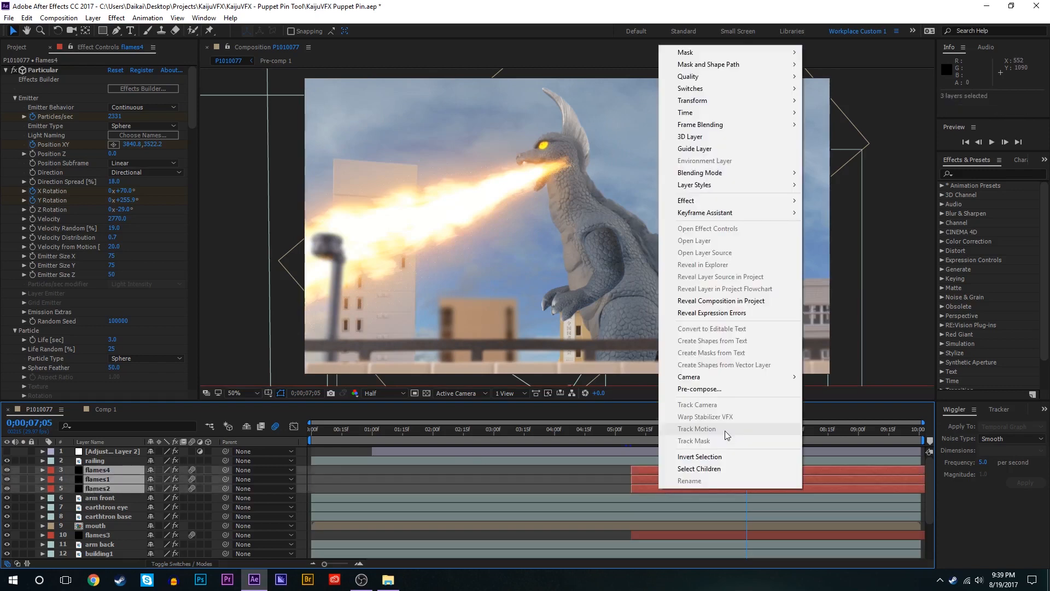
pyautogui.click(700, 389)
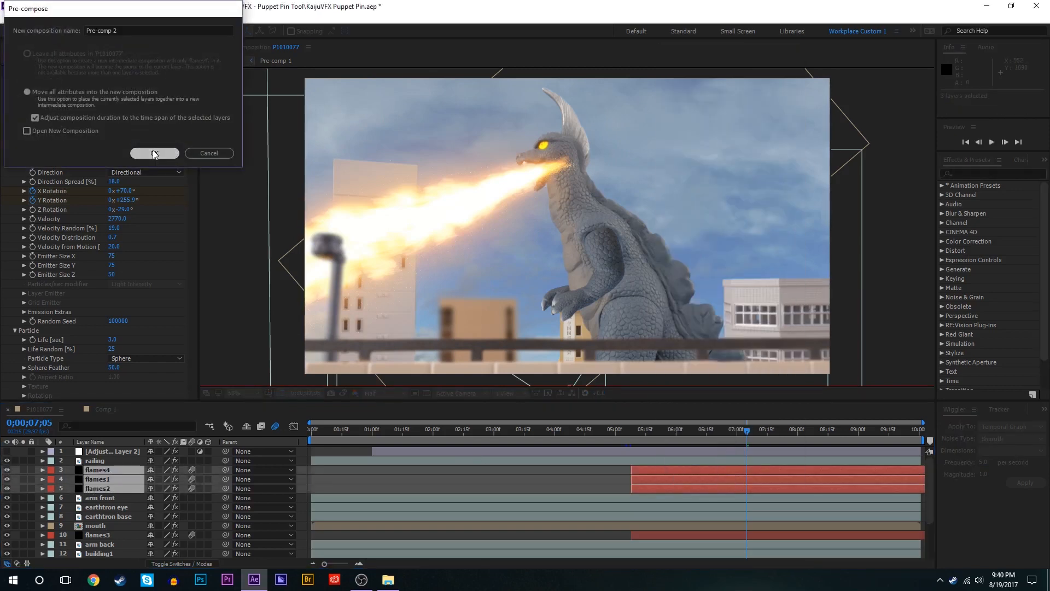
pyautogui.click(155, 153)
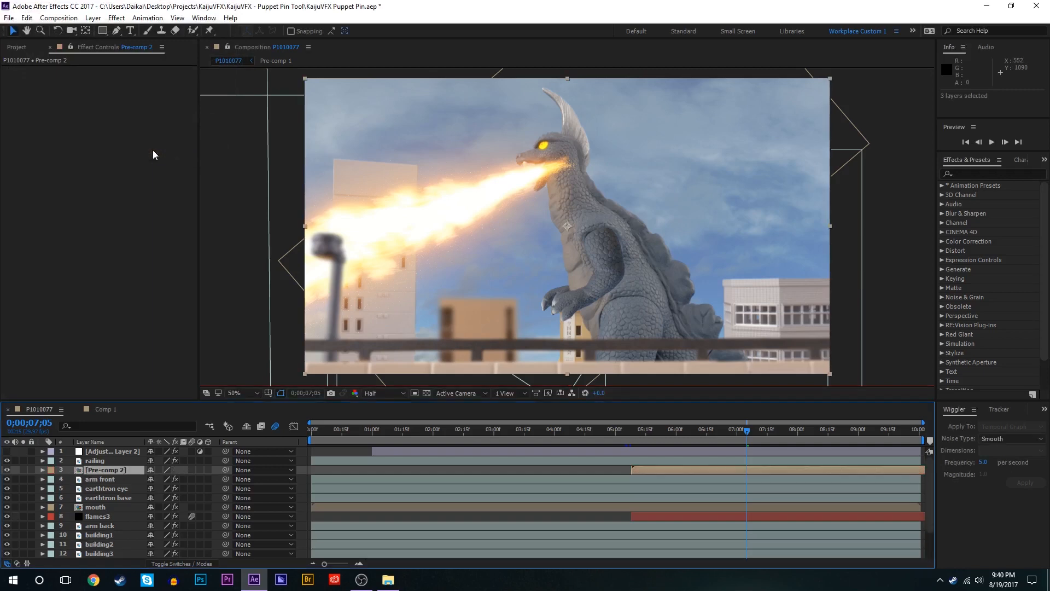
pyautogui.click(633, 432)
pyautogui.press('g')
pyautogui.click(568, 171)
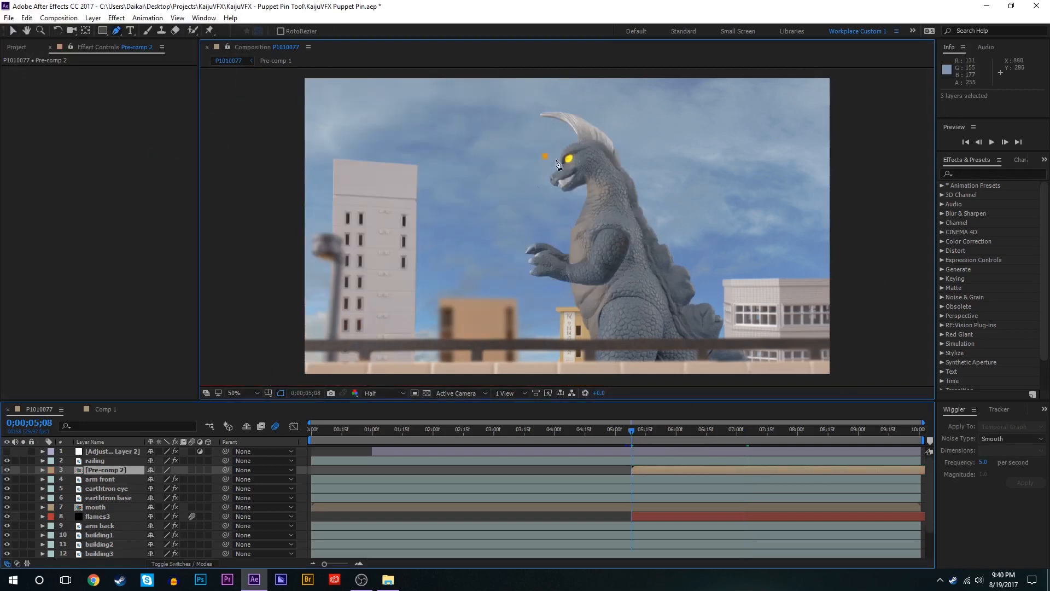
pyautogui.hotkey('ctrl', 'z')
# Step: At 0;00;05;14, set the blending mode of Pre-comp 2 to Screen
pyautogui.click(644, 441)
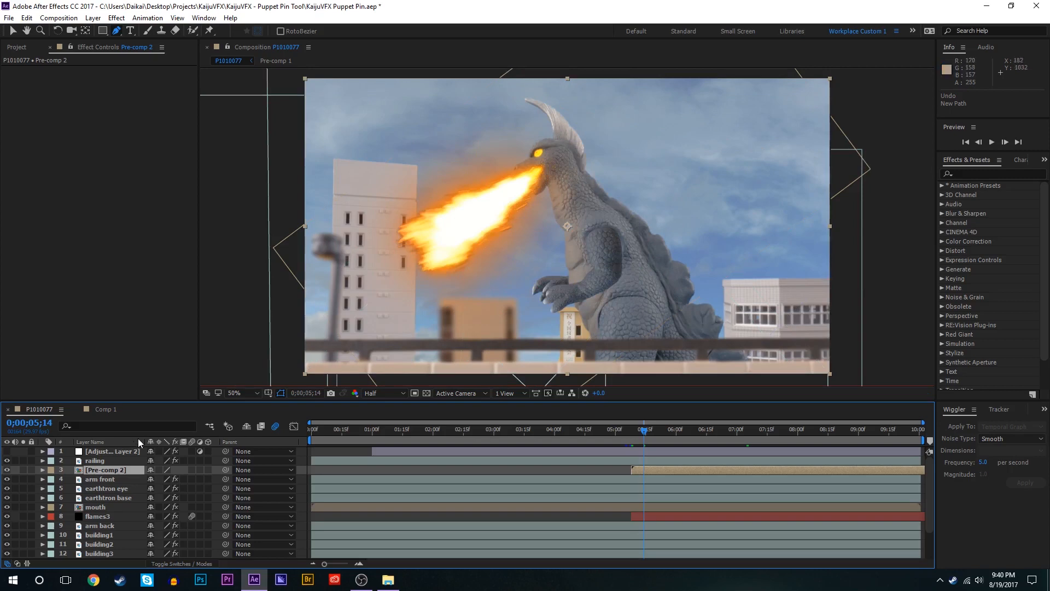
pyautogui.press('F4')
pyautogui.click(164, 470)
pyautogui.click(225, 230)
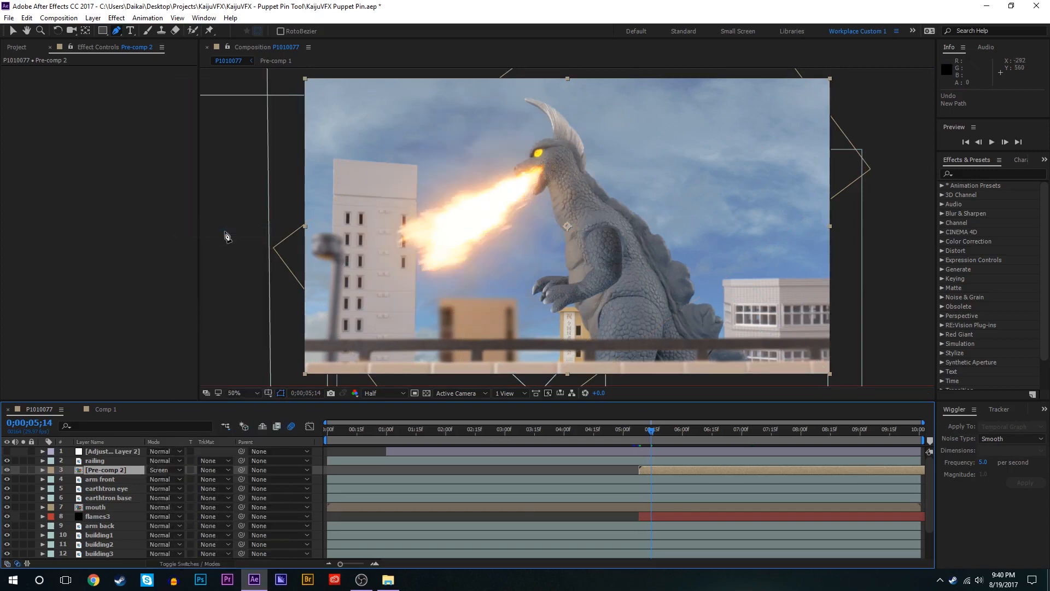
# Step: Draw a closed mask on Pre-comp 2 around the kaiju's head, running along the inside of the open mouth and neck
pyautogui.click(531, 165)
pyautogui.click(543, 165)
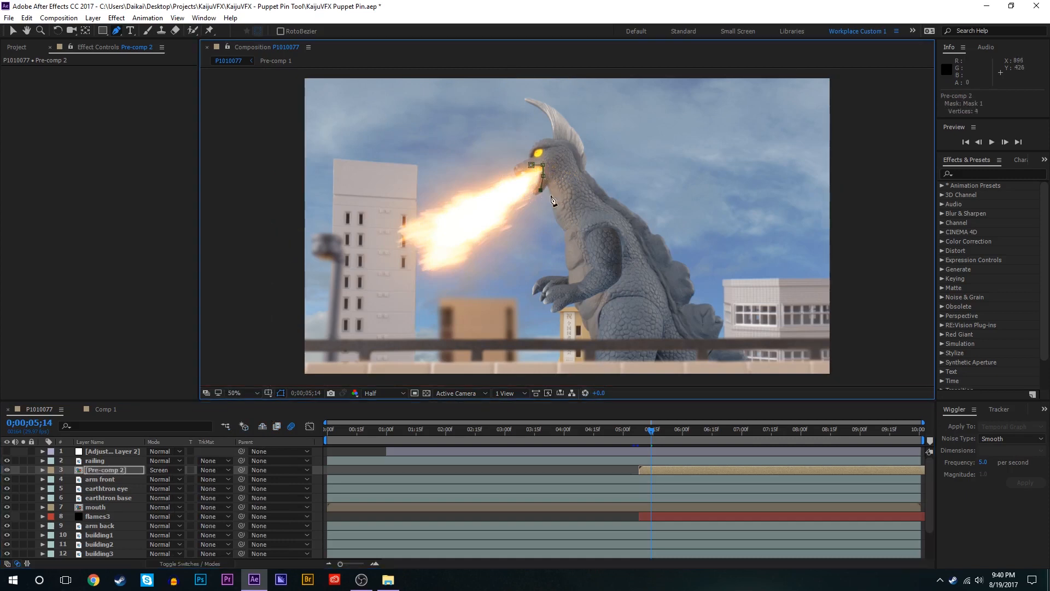
pyautogui.click(570, 203)
pyautogui.click(655, 214)
pyautogui.click(654, 117)
pyautogui.click(569, 76)
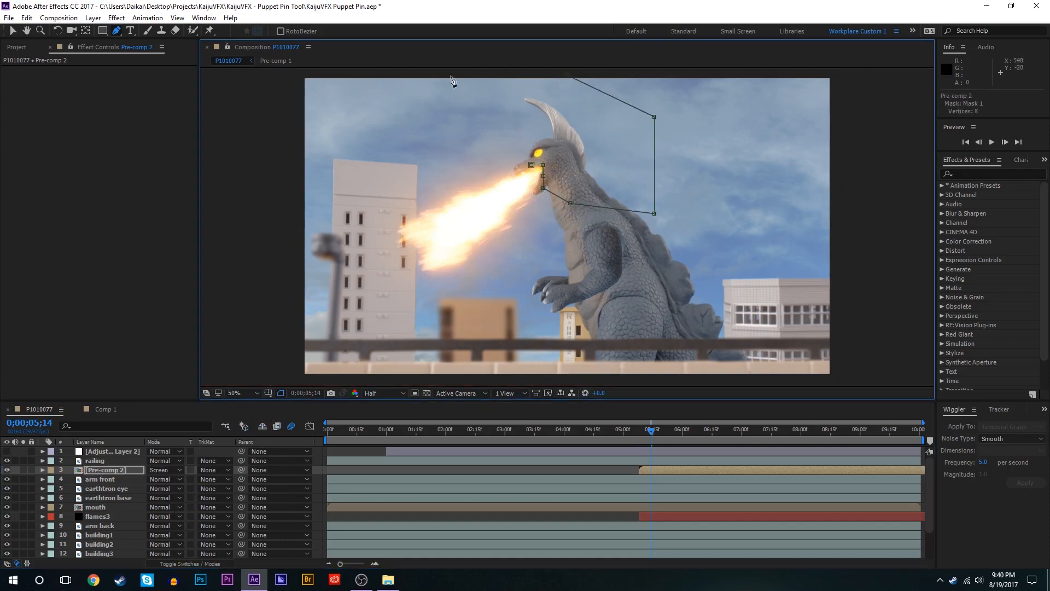
pyautogui.click(437, 124)
pyautogui.click(508, 161)
pyautogui.moveTo(507, 161); pyautogui.dragTo(508, 149)
# Step: Invert Mask 1 on Pre-comp 2 and set its Mask Feather to 20 pixels
pyautogui.press('f')
pyautogui.click(187, 480)
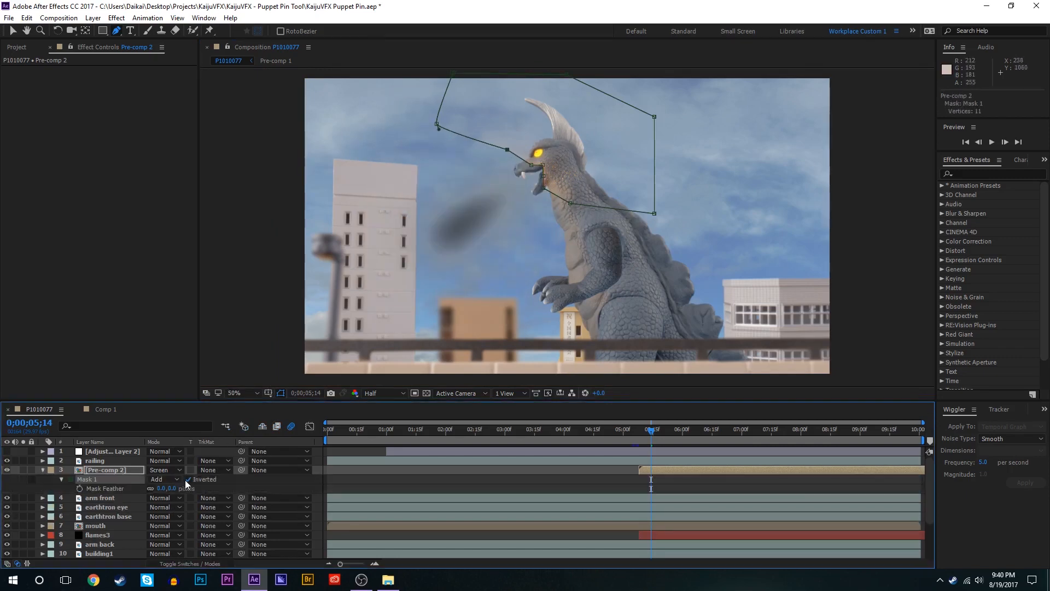
pyautogui.moveTo(165, 489); pyautogui.dragTo(185, 487)
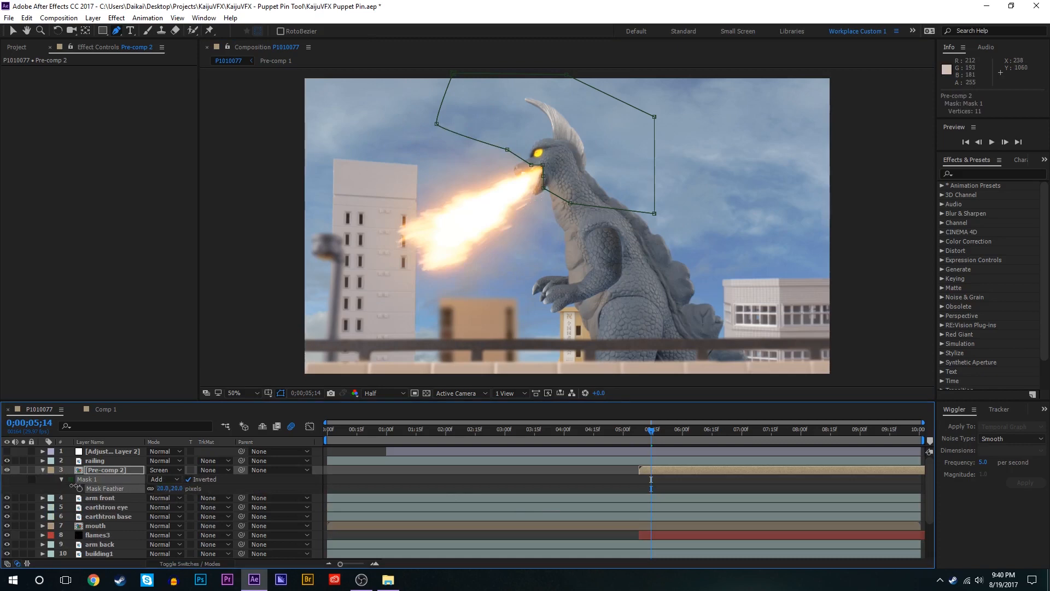
pyautogui.click(546, 481)
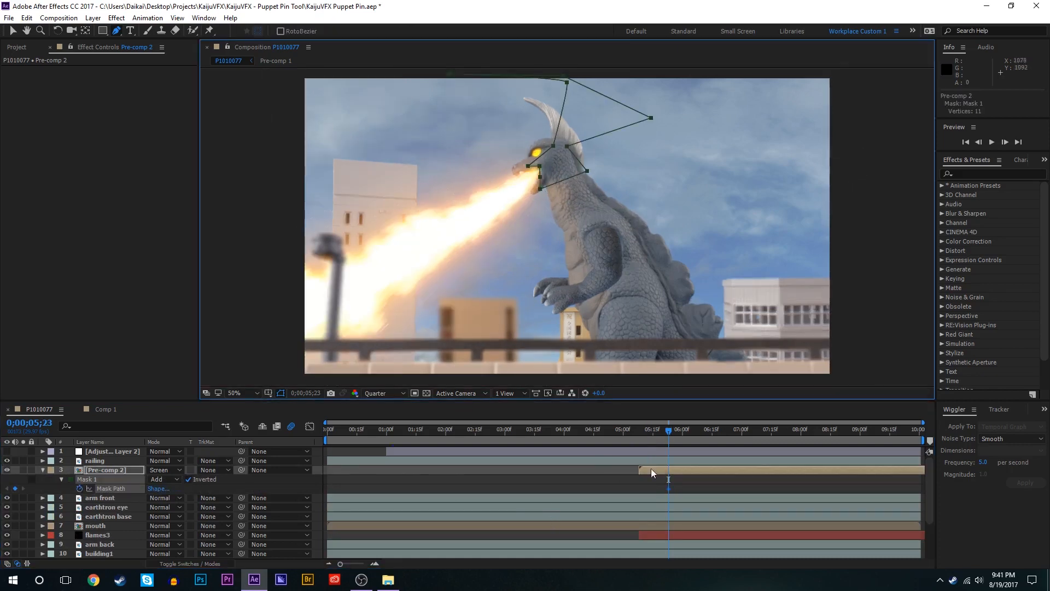
# Step: At 0;00;05;12, adjust the Mask Path of Mask 1 to follow the kaiju's mouth, and review the mask animation
pyautogui.moveTo(656, 436); pyautogui.dragTo(647, 434)
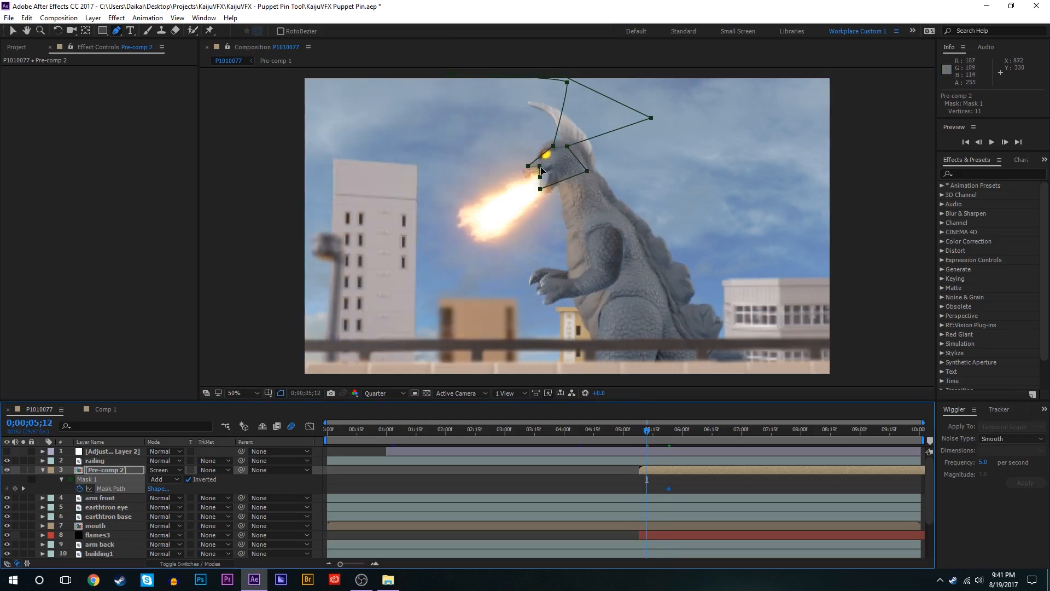
pyautogui.moveTo(542, 171); pyautogui.dragTo(556, 163)
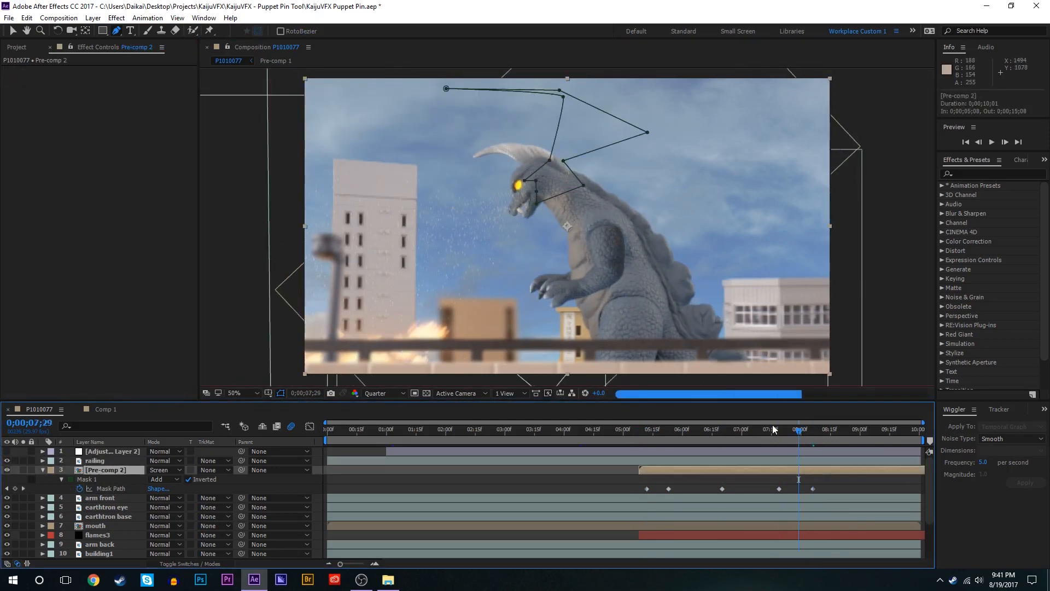
pyautogui.moveTo(773, 425); pyautogui.dragTo(688, 438)
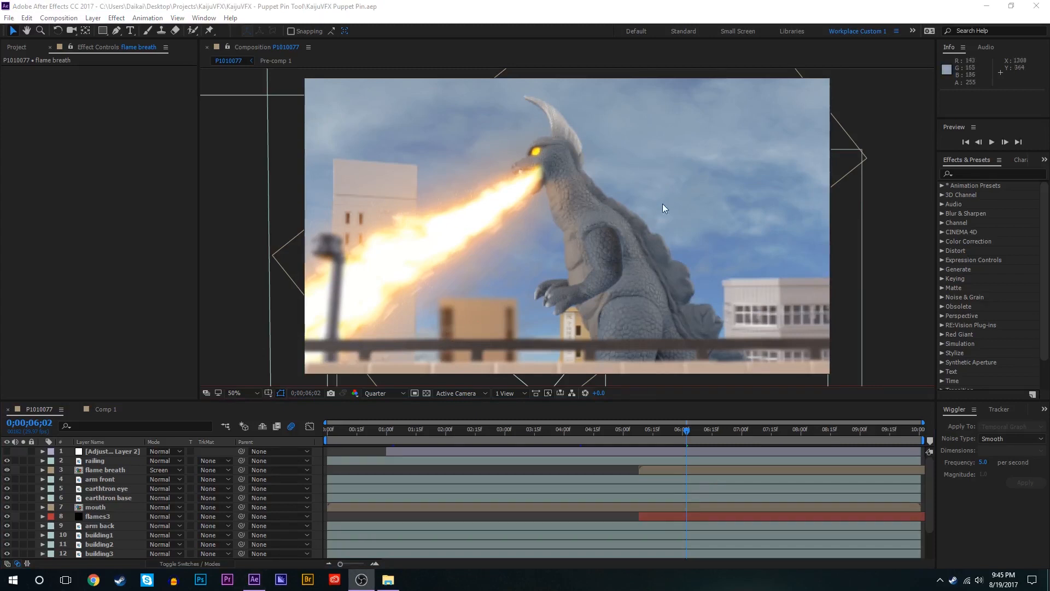
# Step: Hide the flame breath and flames3 layers
pyautogui.click(124, 471)
pyautogui.click(83, 517)
pyautogui.click(7, 517)
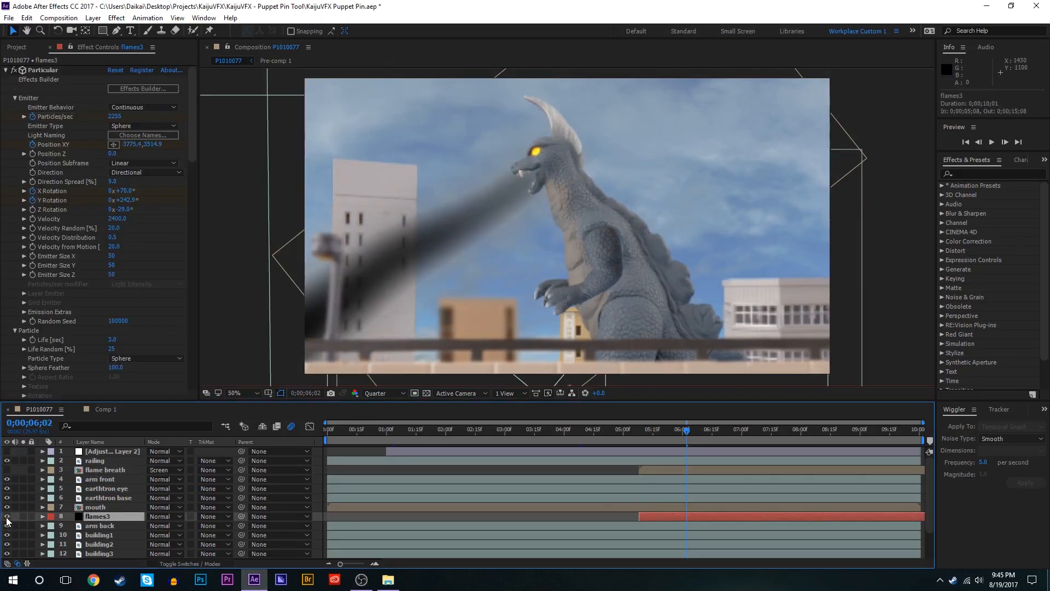
# Step: Inspect Explosion_0071_4K.mov among the project's explosion footage and go to 0;00;05;09 in the composition
pyautogui.click(16, 48)
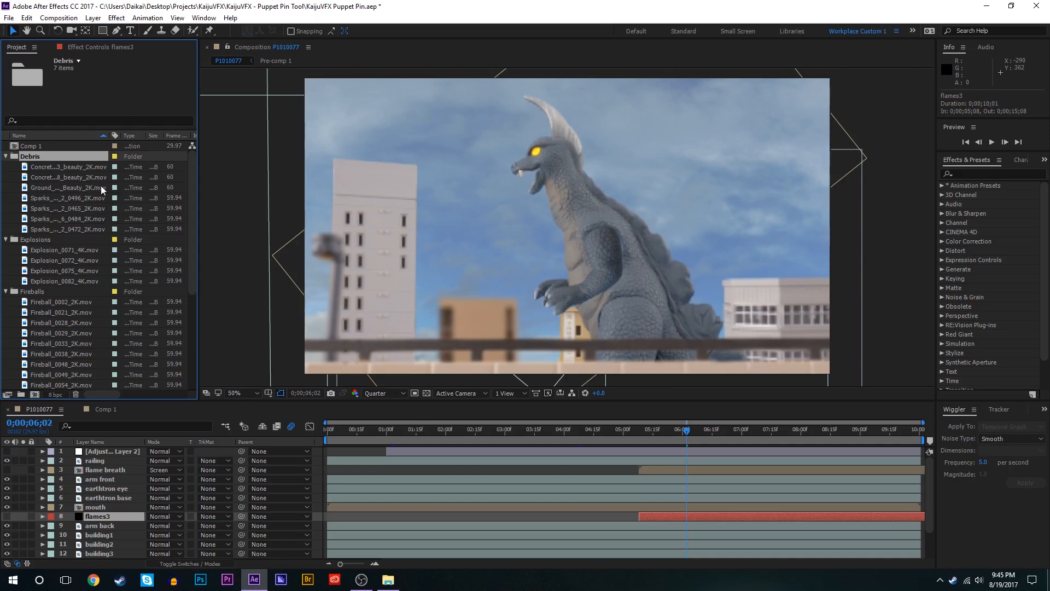
pyautogui.click(70, 251)
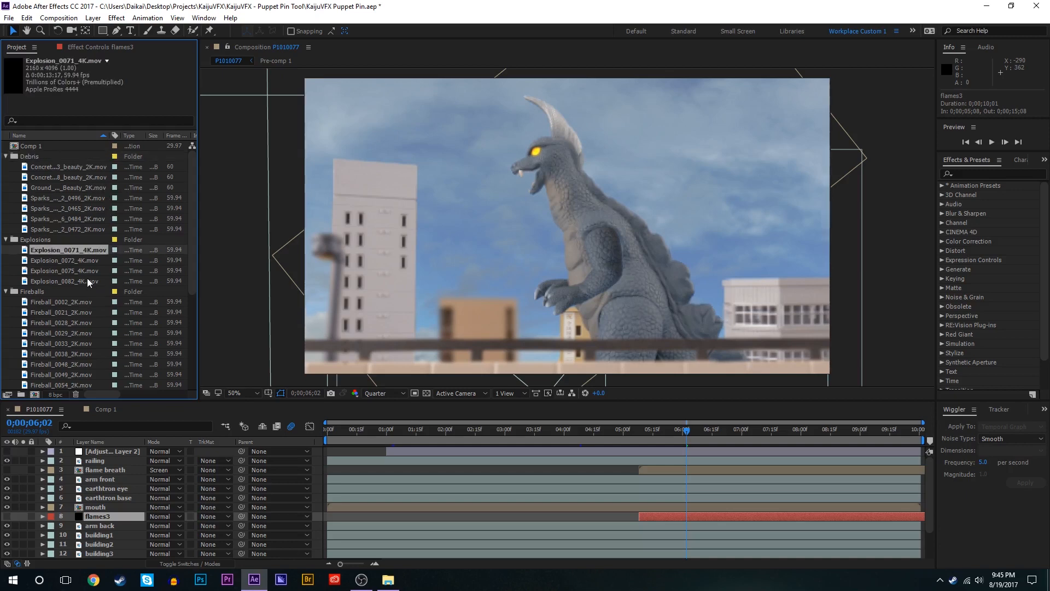
pyautogui.moveTo(652, 442); pyautogui.dragTo(641, 438)
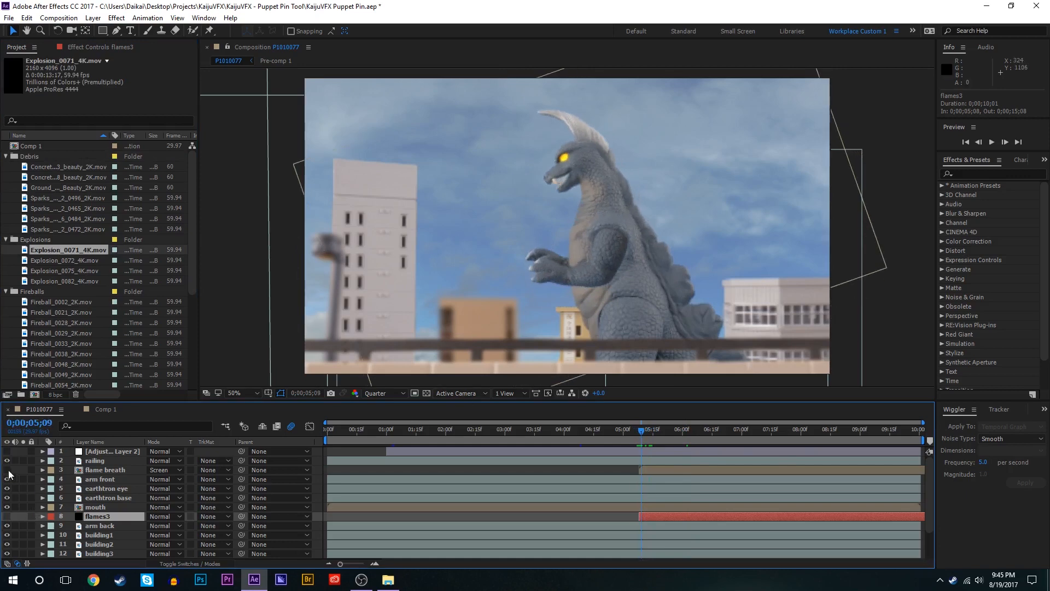
# Step: Show the flame breath layer, examine the breath up to 0;00;05;15, and hide the layer again
pyautogui.click(8, 471)
pyautogui.click(650, 437)
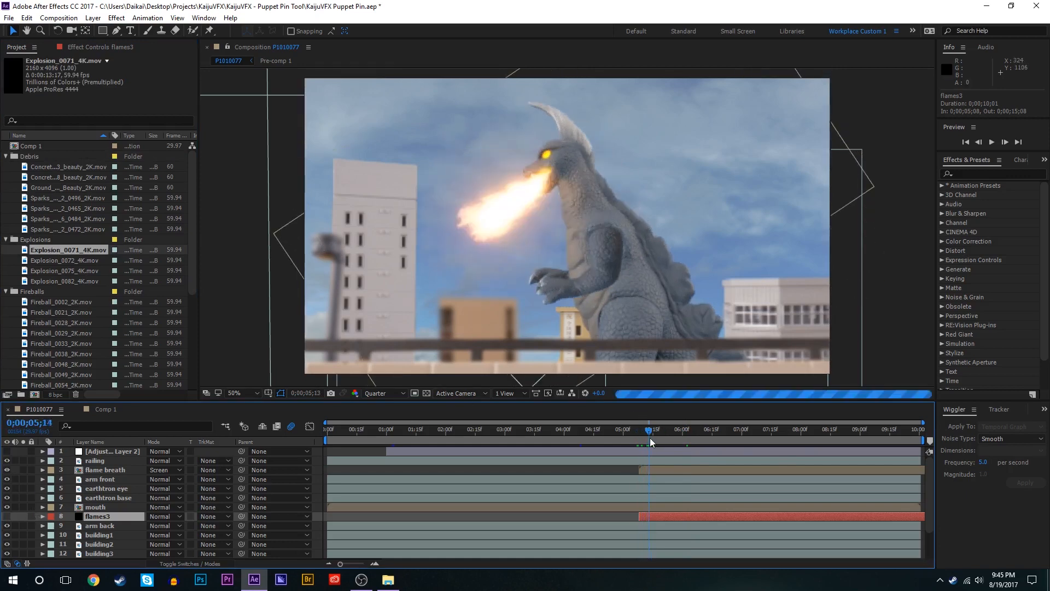
pyautogui.moveTo(650, 438); pyautogui.dragTo(652, 438)
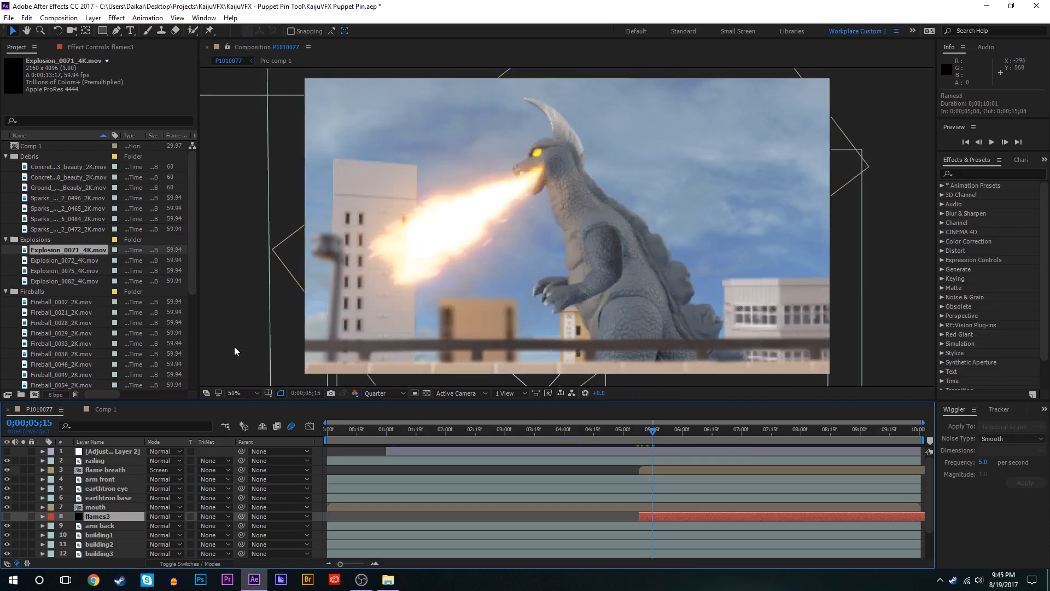
pyautogui.click(7, 470)
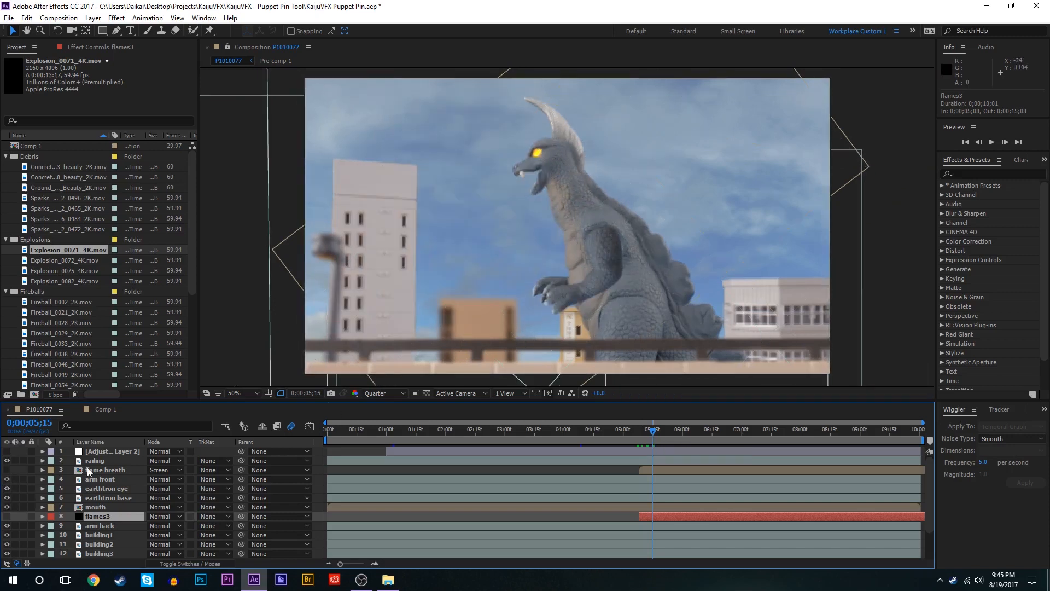
# Step: Add Fireball_0033_2K.mov from the Fireballs footage to the composition, directly above the flame breath layer
pyautogui.click(87, 468)
pyautogui.click(80, 301)
pyautogui.scroll(-1, 79, 301)
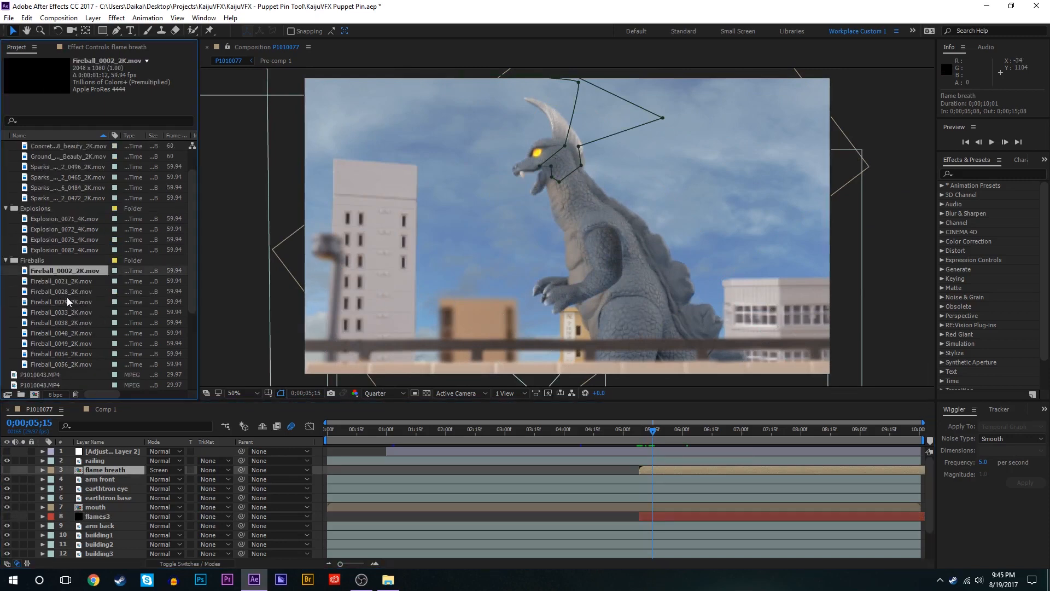
pyautogui.doubleClick(68, 312)
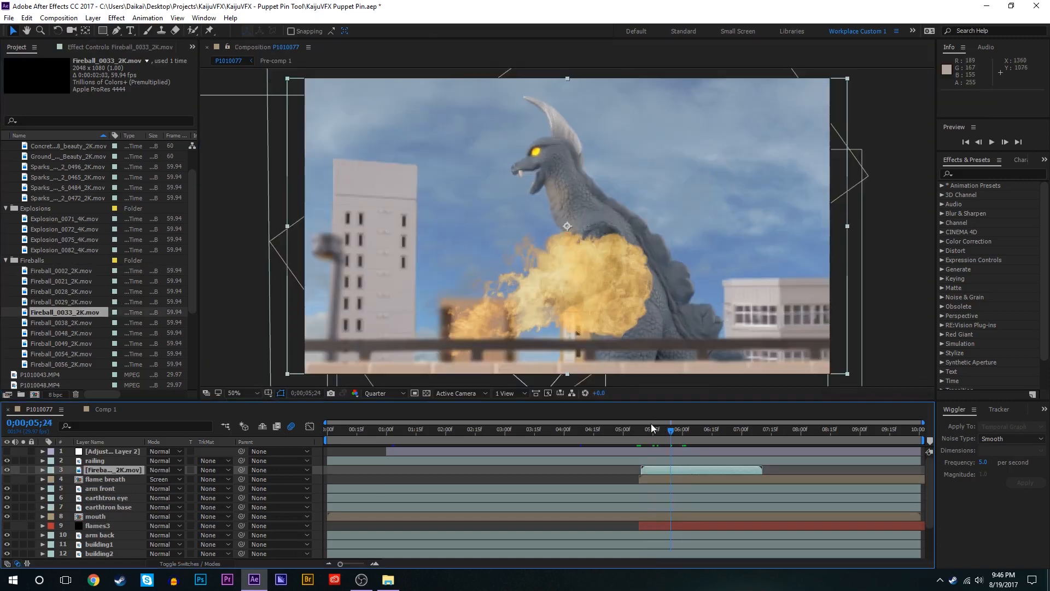
# Step: At 0;00;05;20, move the fireball up beside the kaiju's head to Position 1026, 46 and flip it horizontally
pyautogui.moveTo(652, 428)
pyautogui.mouseDown()
pyautogui.moveTo(635, 423)
pyautogui.moveTo(663, 422)
pyautogui.mouseUp()
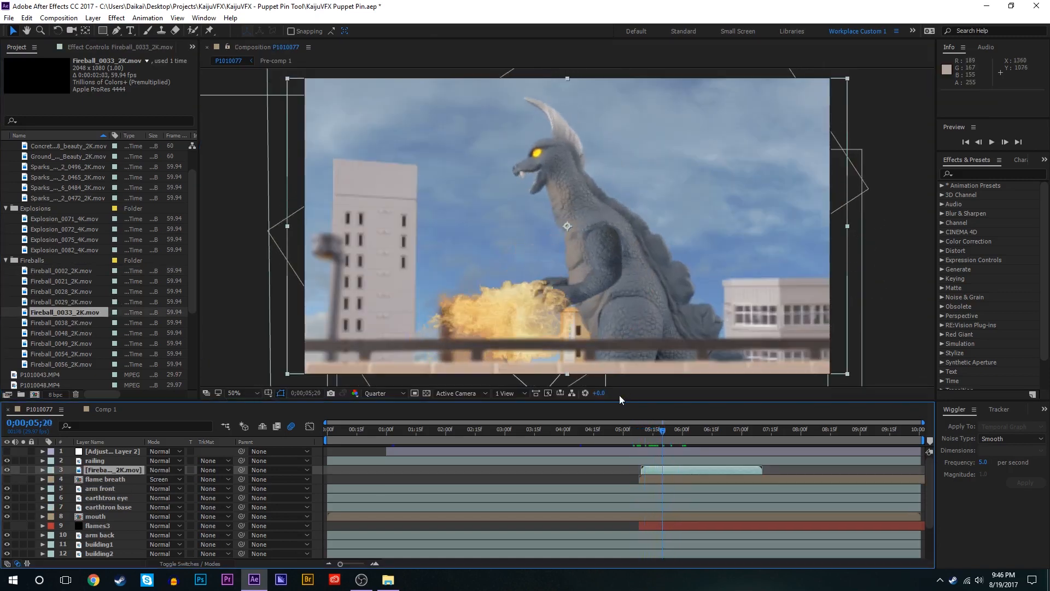
pyautogui.moveTo(506, 325); pyautogui.dragTo(523, 189)
pyautogui.rightClick(523, 190)
pyautogui.moveTo(579, 170)
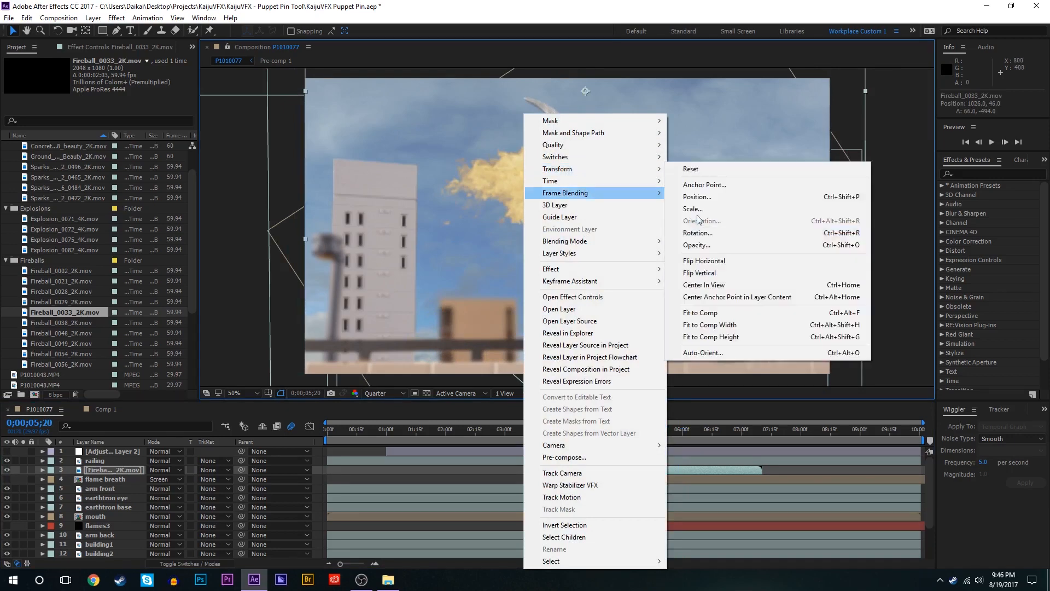
pyautogui.click(706, 261)
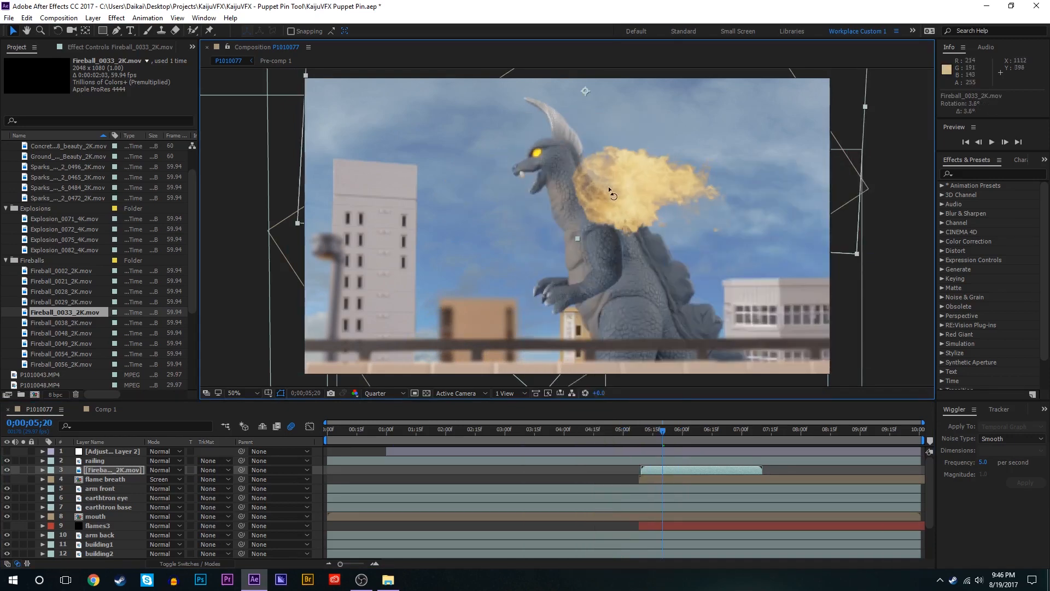
# Step: Rotate the fireball to about -21° and move it in front of the kaiju's mouth
pyautogui.press('w')
pyautogui.moveTo(609, 186); pyautogui.dragTo(668, 192)
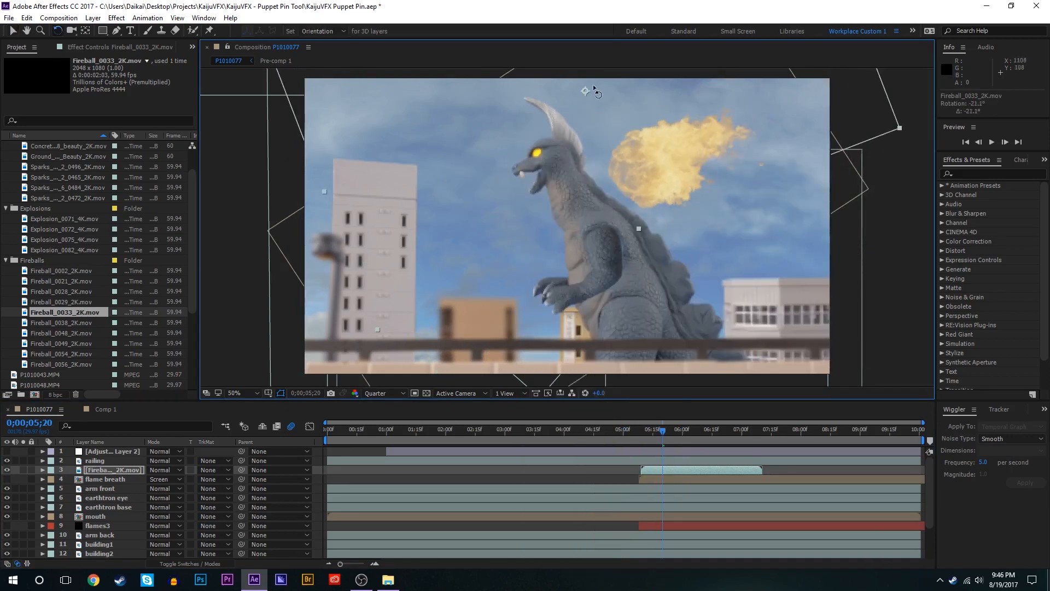
pyautogui.press('v')
pyautogui.moveTo(745, 156); pyautogui.dragTo(528, 183)
pyautogui.press('v')
# Step: Set the fireball's Scale to -48, 48% and shift it to Position 876, 376 at the mouth
pyautogui.press('s')
pyautogui.moveTo(158, 476); pyautogui.dragTo(157, 476)
pyautogui.moveTo(489, 198); pyautogui.dragTo(476, 208)
pyautogui.moveTo(178, 479); pyautogui.dragTo(171, 480)
# Step: At 0;00;05;29, rotate the fireball to aim further downward and place it at Position 854, 326 by the mouth
pyautogui.moveTo(685, 442); pyautogui.dragTo(653, 433)
pyautogui.click(681, 432)
pyautogui.press('w')
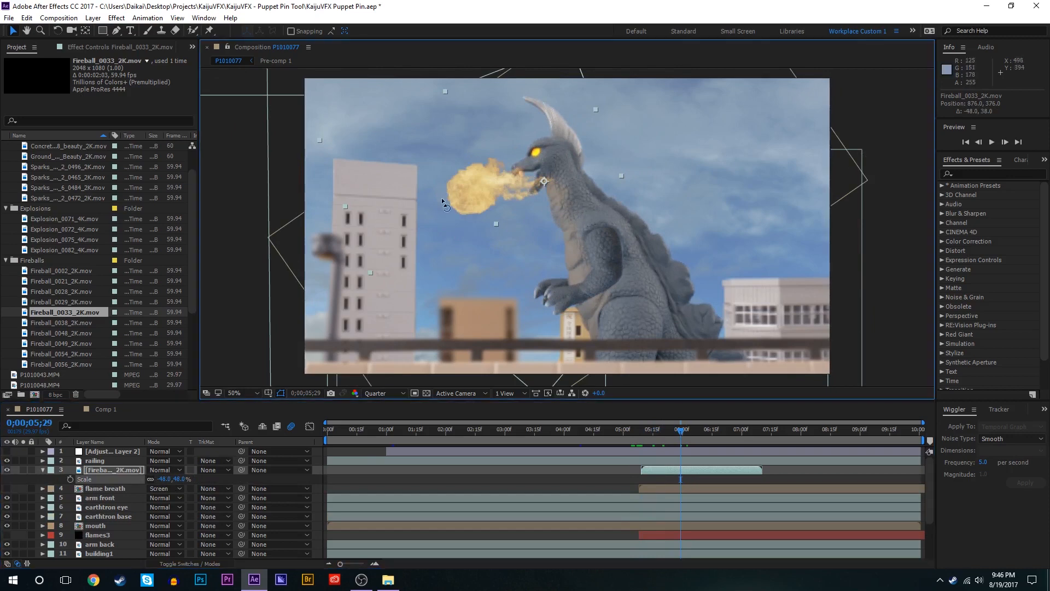
pyautogui.moveTo(437, 189); pyautogui.dragTo(494, 223)
pyautogui.press('v')
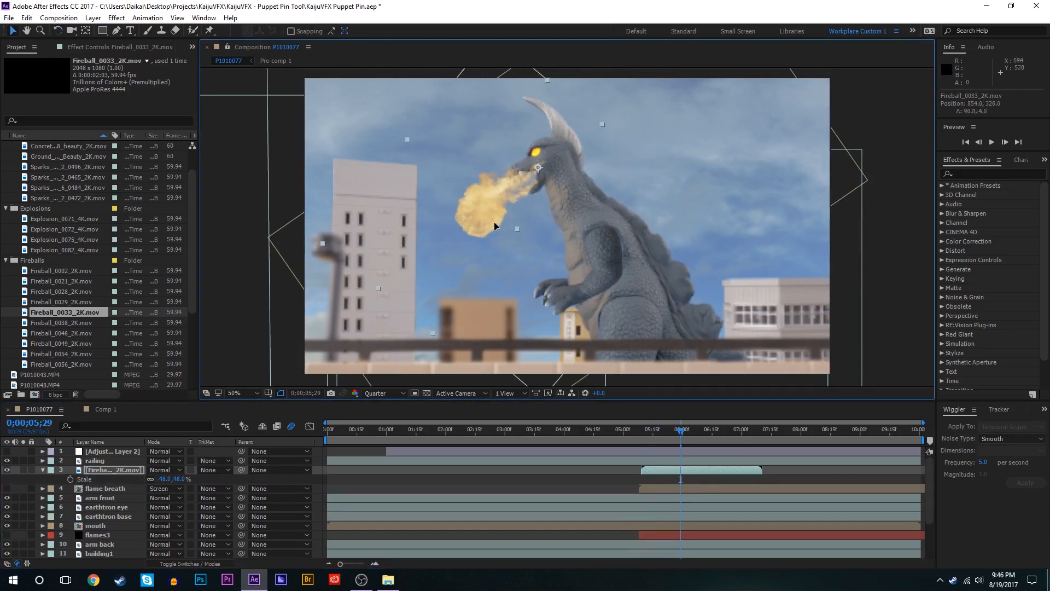
# Step: Shift the fireball layer earlier in the timeline and trim its start to 0;00;05;08
pyautogui.moveTo(682, 440); pyautogui.dragTo(659, 471)
pyautogui.press('pageup')
pyautogui.press('pageup')
pyautogui.press('pageup')
pyautogui.press('pageup')
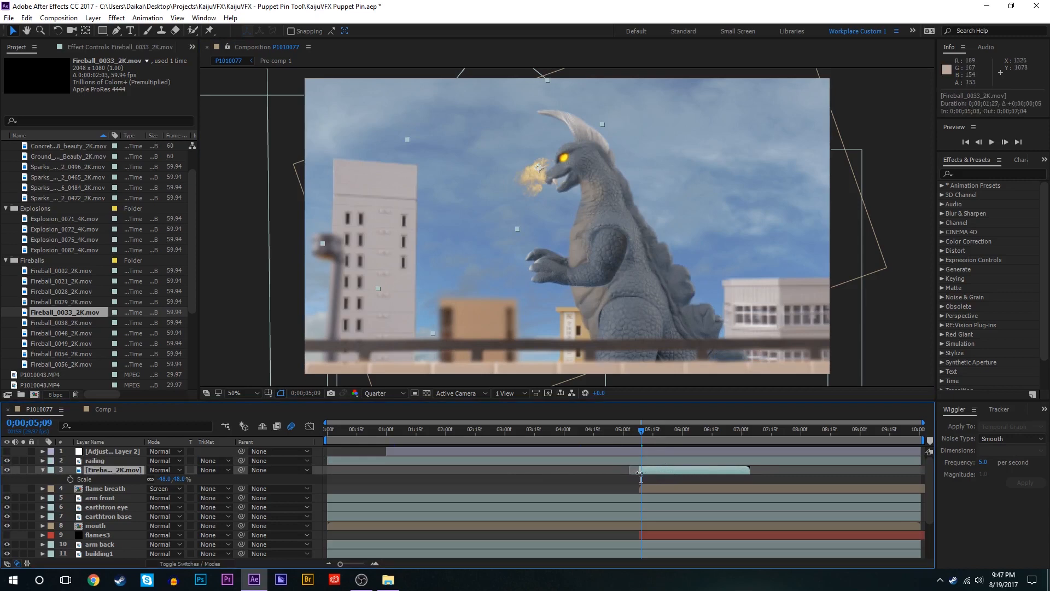
# Step: At 0;00;05;09, fit the fireball to the mouth at Position 942, 354 and Rotation -39.5°, and keyframe both properties
pyautogui.click(7, 489)
pyautogui.moveTo(547, 181)
pyautogui.mouseDown()
pyautogui.moveTo(572, 185)
pyautogui.moveTo(549, 202)
pyautogui.mouseUp()
pyautogui.press('w')
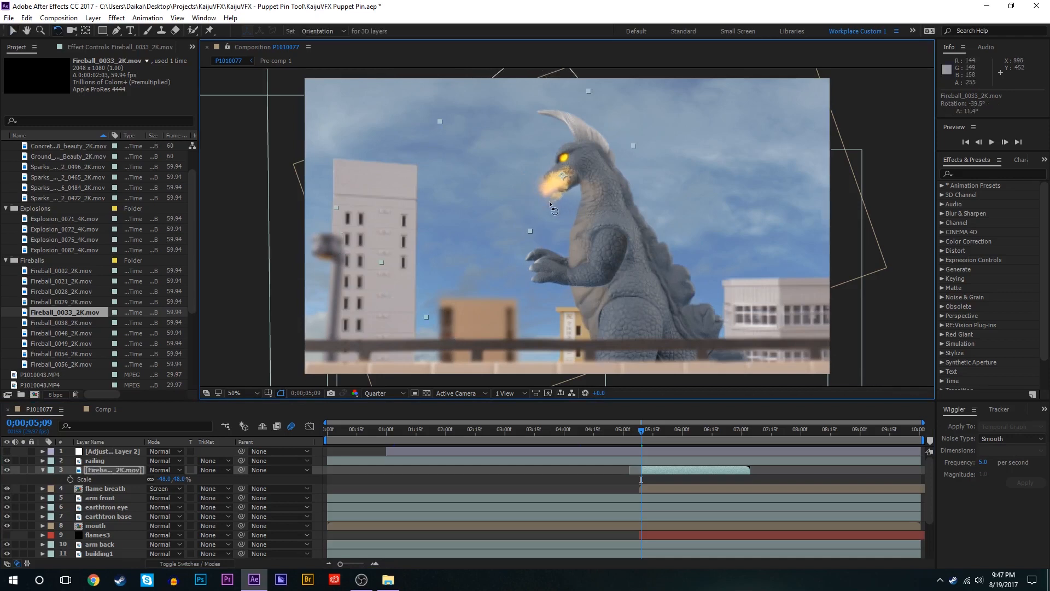
pyautogui.click(70, 479)
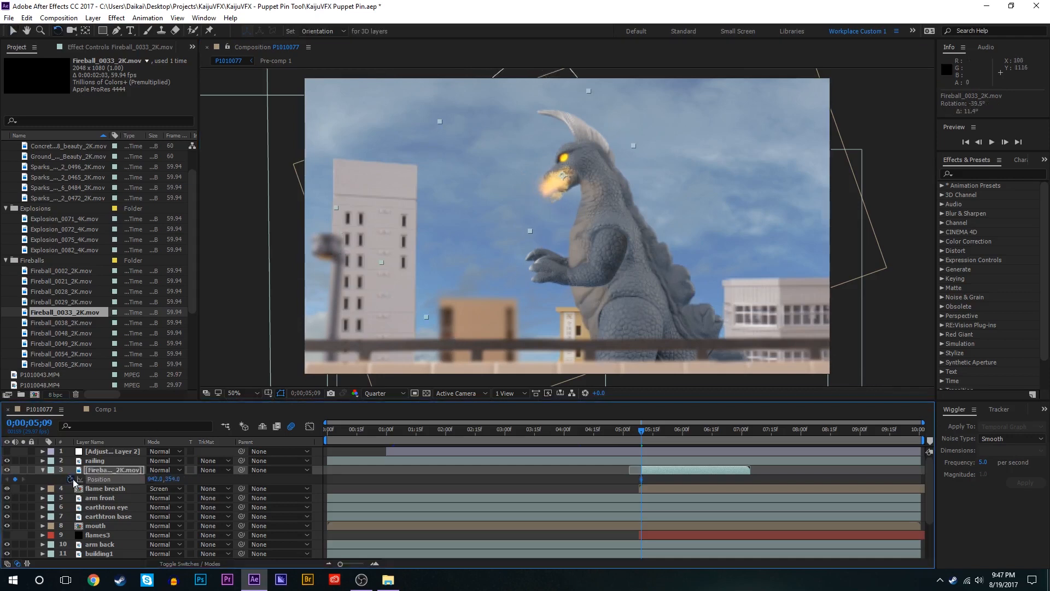
pyautogui.press('u')
pyautogui.press('u')
# Step: Keyframe the fireball's Position at 862, 366 on 0;00;05;18 and at 816, 344 on 0;00;05;26, following the mouth
pyautogui.click(658, 442)
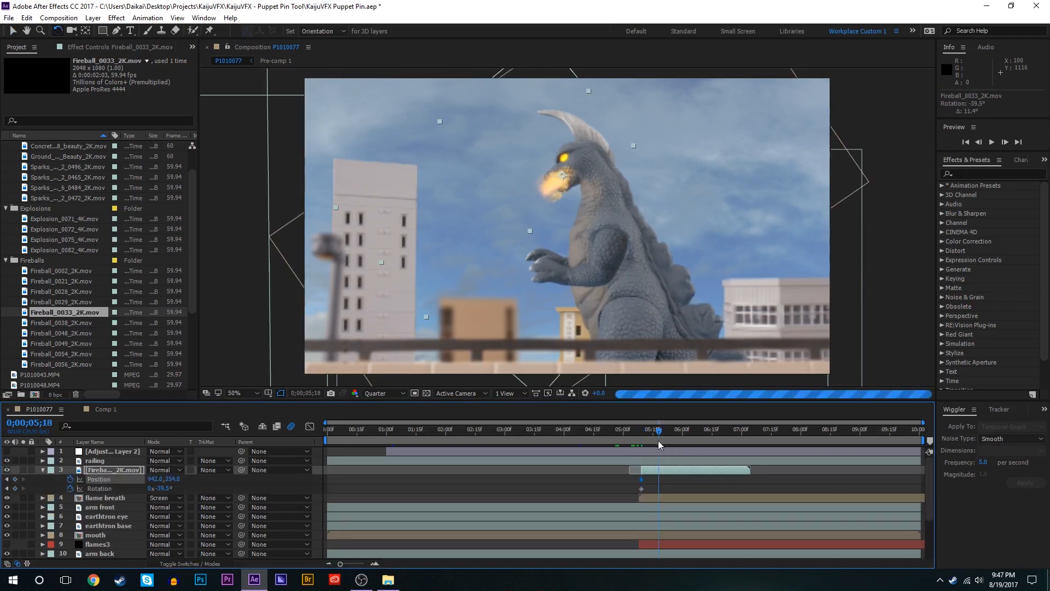
pyautogui.press('v')
pyautogui.moveTo(524, 196); pyautogui.dragTo(502, 199)
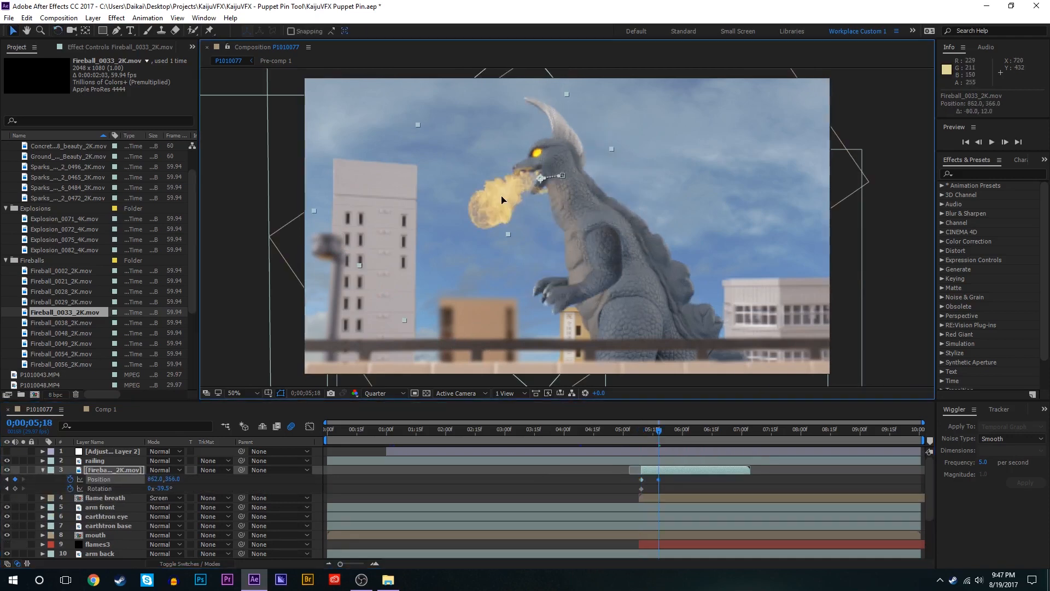
pyautogui.moveTo(682, 436)
pyautogui.mouseDown()
pyautogui.moveTo(708, 439)
pyautogui.moveTo(638, 439)
pyautogui.moveTo(688, 437)
pyautogui.moveTo(674, 438)
pyautogui.mouseUp()
pyautogui.moveTo(498, 199); pyautogui.dragTo(485, 193)
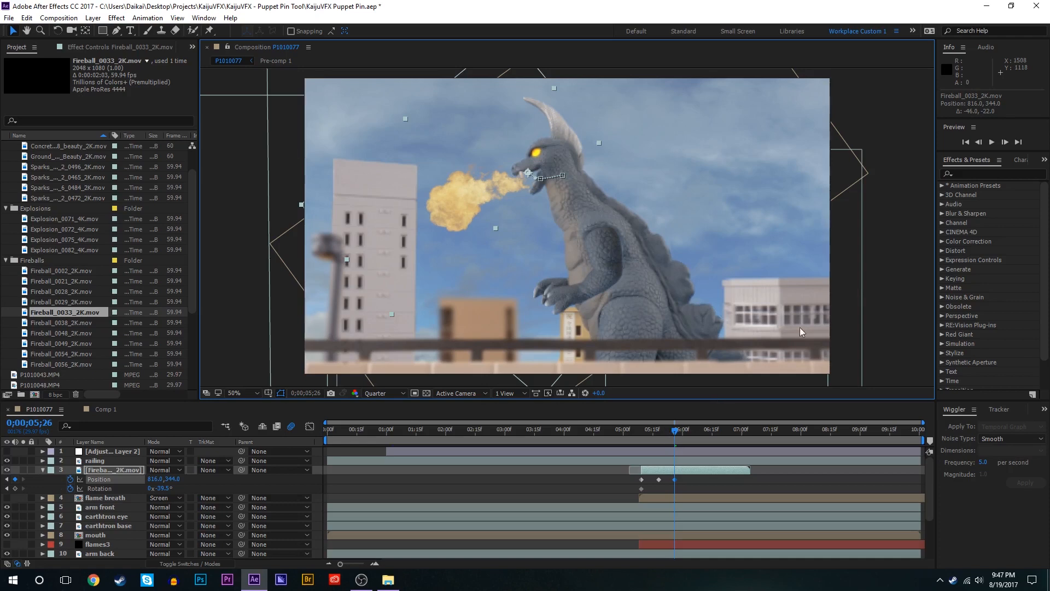
# Step: Apply the Solid Composite effect to the fireball layer and set its Color to black
pyautogui.click(979, 174)
pyautogui.write('ex')
pyautogui.press('BackSpace')
pyautogui.press('BackSpace')
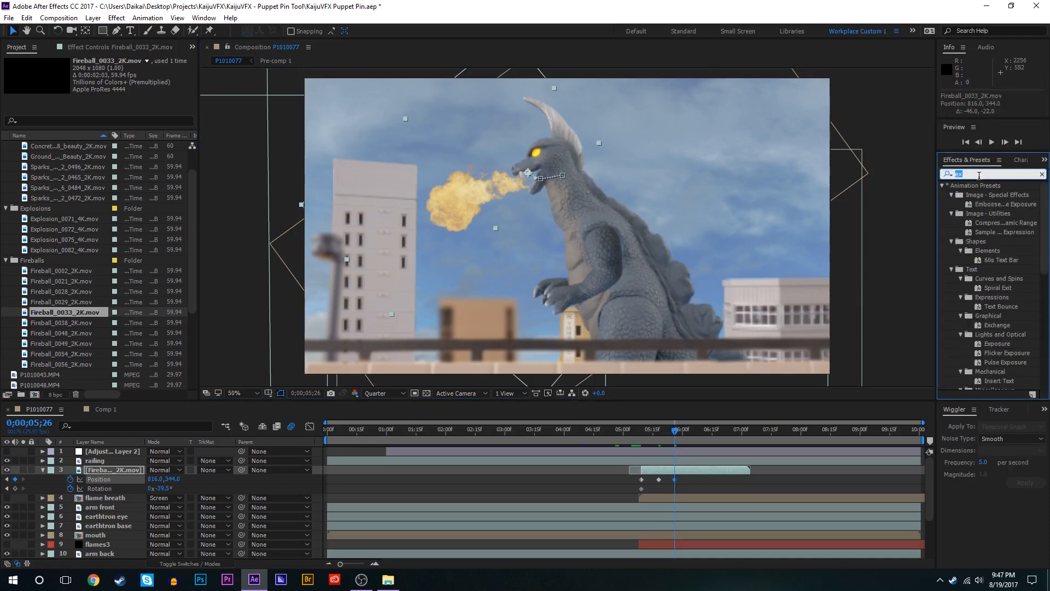
pyautogui.write('soli')
pyautogui.doubleClick(982, 196)
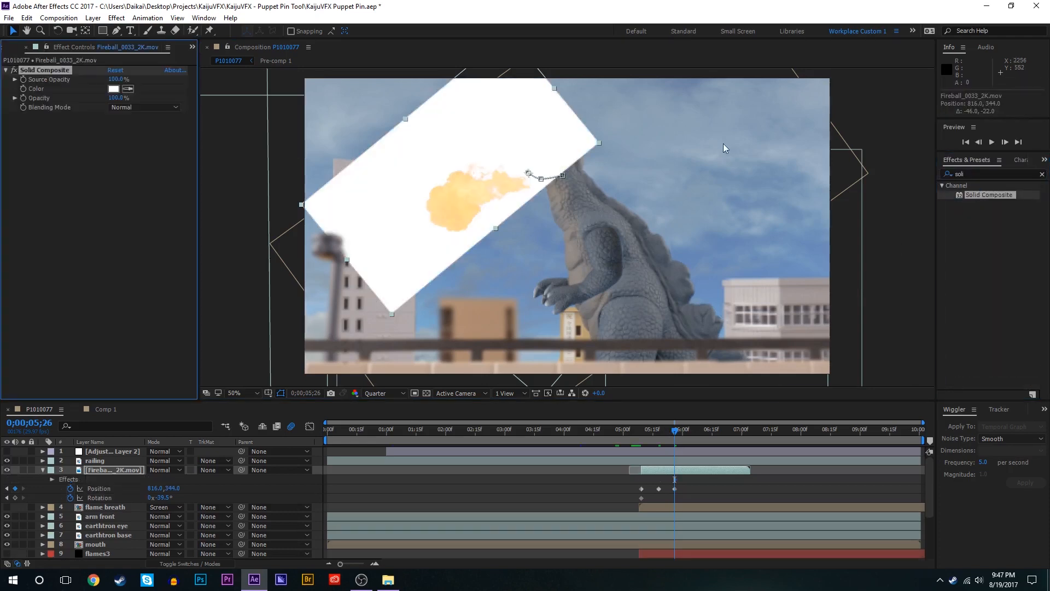
pyautogui.click(114, 88)
pyautogui.moveTo(126, 120); pyautogui.dragTo(124, 171)
pyautogui.click(232, 30)
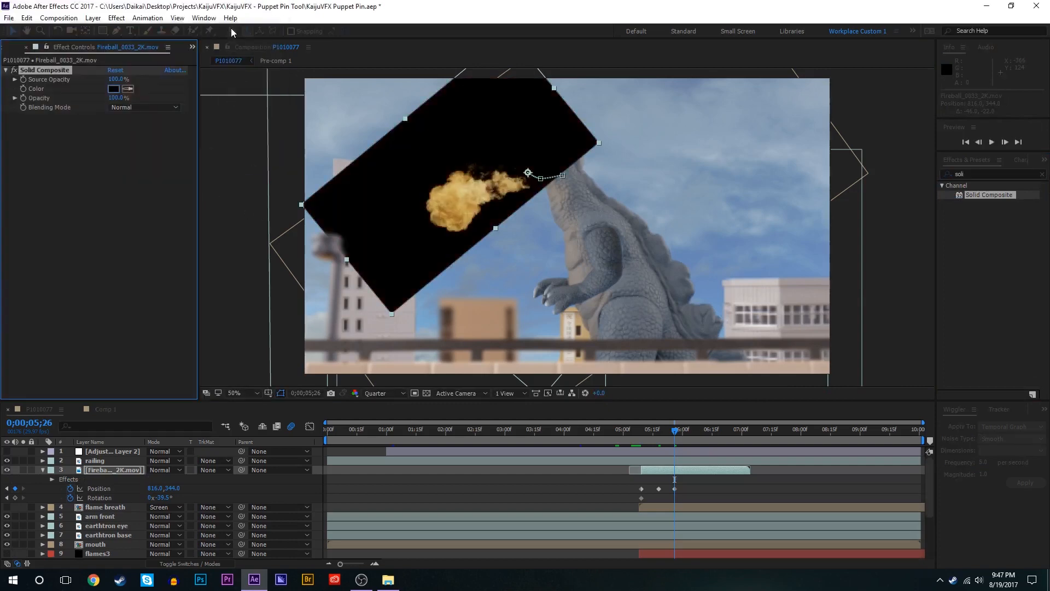
# Step: Apply the Exposure color correction effect to the fireball layer and set Exposure to 0.81
pyautogui.click(997, 174)
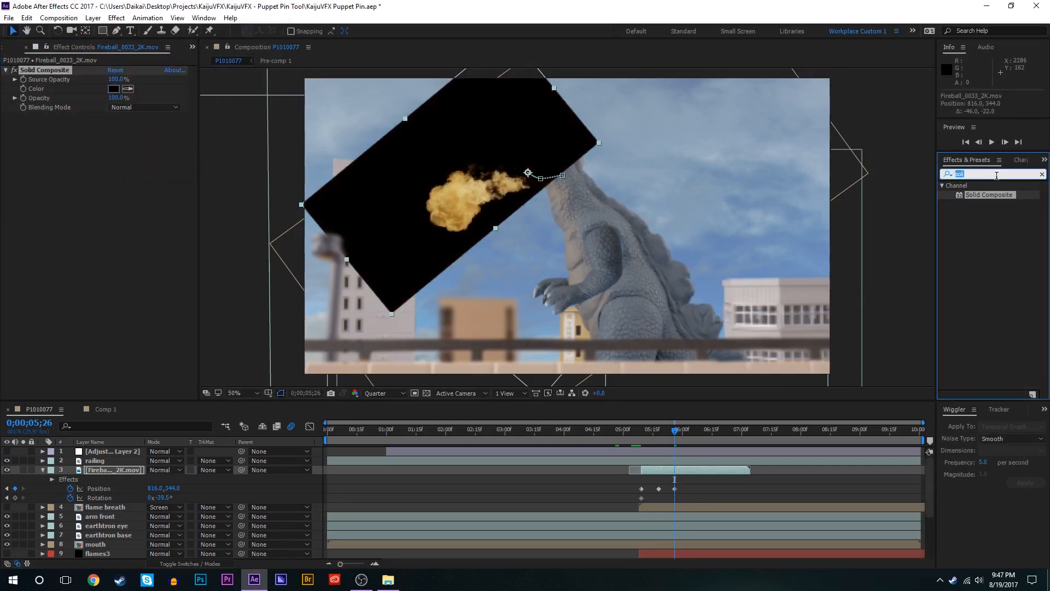
pyautogui.write('expo')
pyautogui.doubleClick(998, 287)
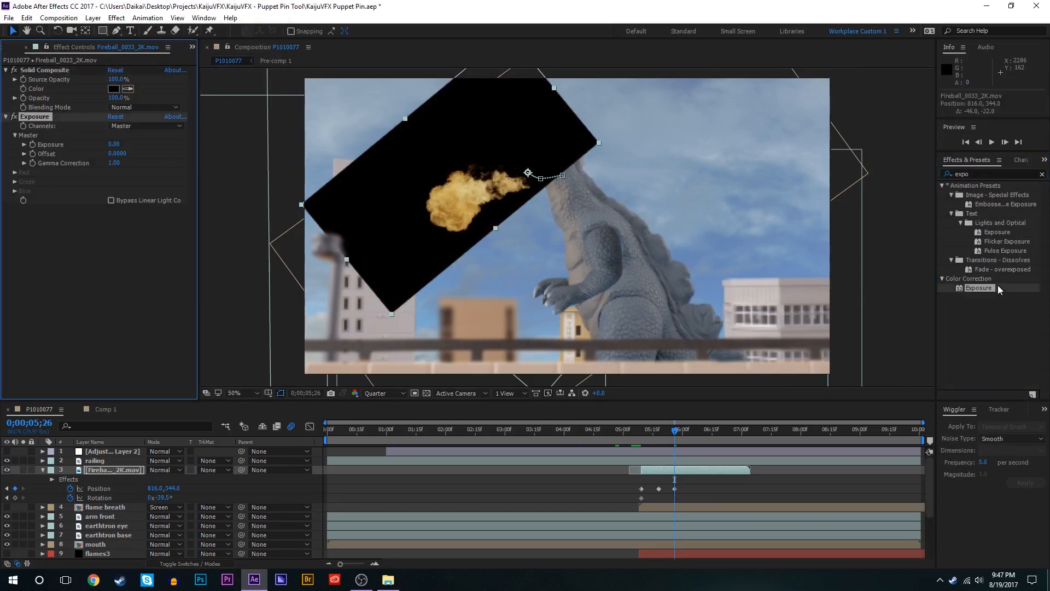
pyautogui.moveTo(113, 144); pyautogui.dragTo(151, 138)
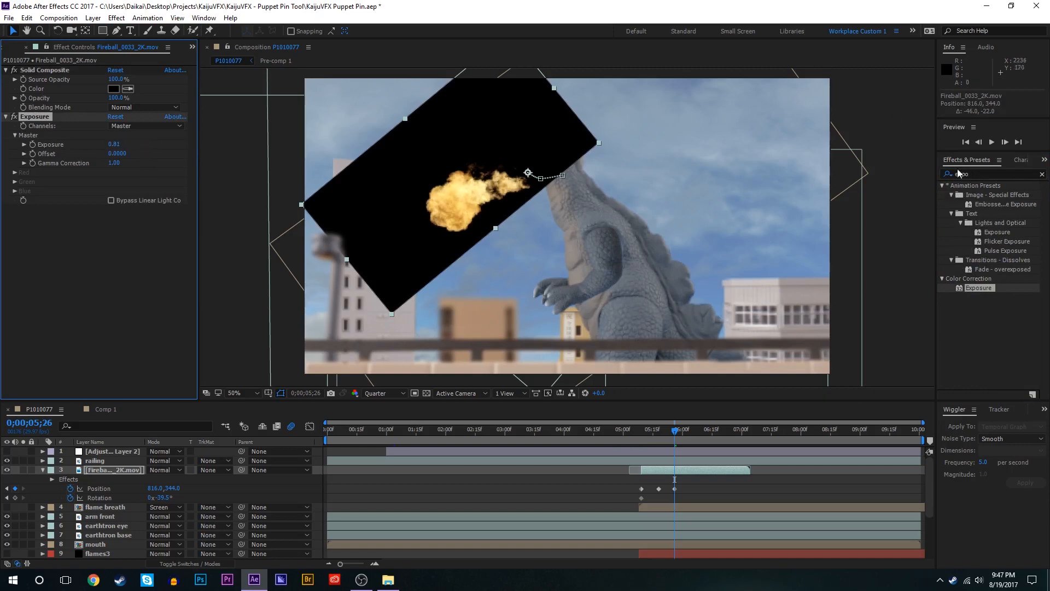
# Step: Apply the Stylize Glow effect to the fireball layer, after Exposure in the effect order
pyautogui.click(1014, 172)
pyautogui.write('glo')
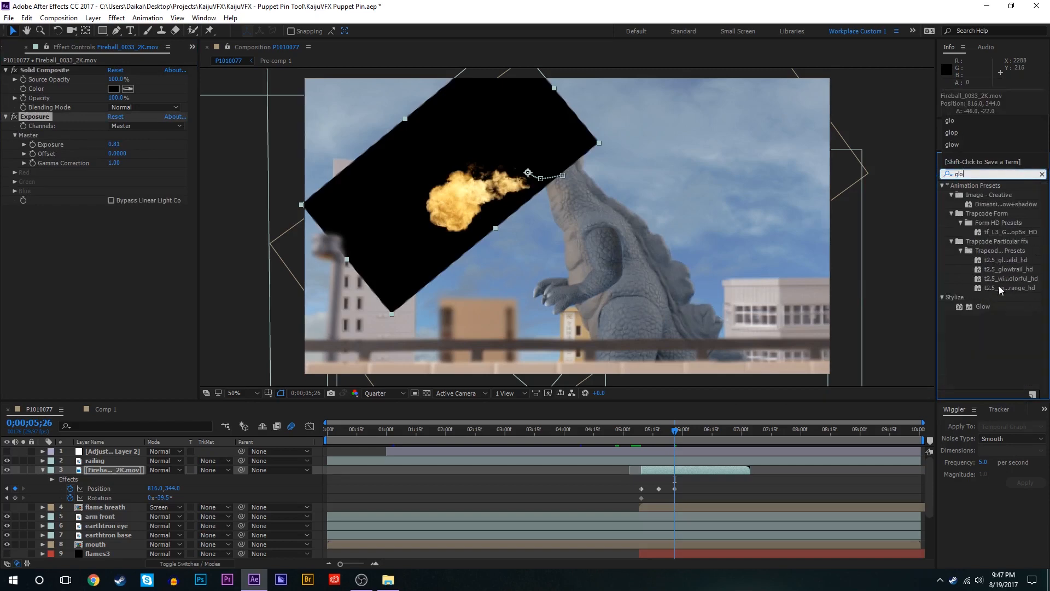
pyautogui.moveTo(983, 306); pyautogui.dragTo(104, 93)
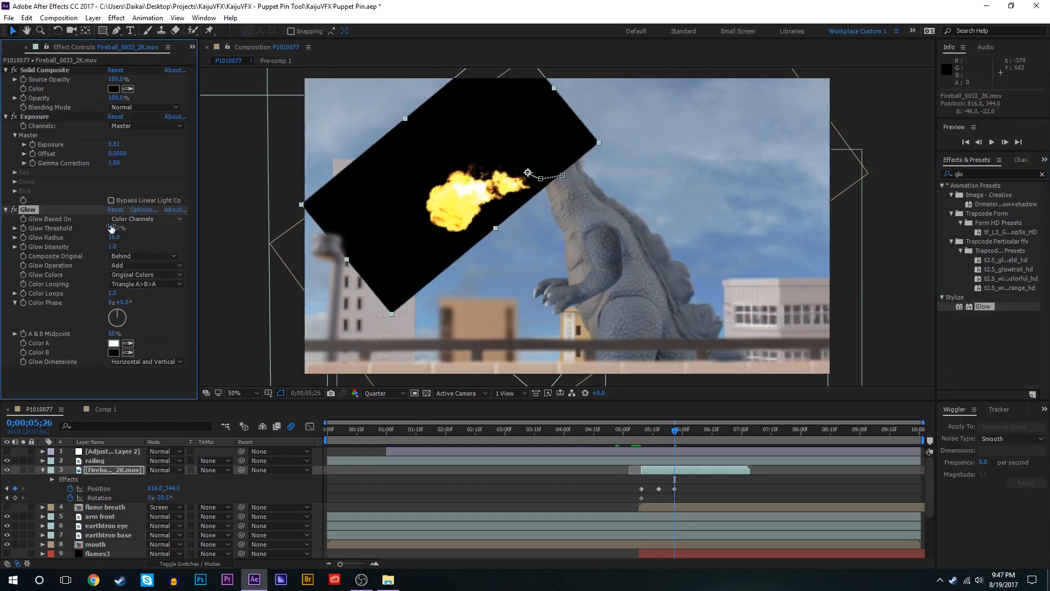
# Step: Set the Glow Operation to Screen, Glow Colors to A & B Colors, and Color Looping to Sawtooth A>B
pyautogui.click(145, 265)
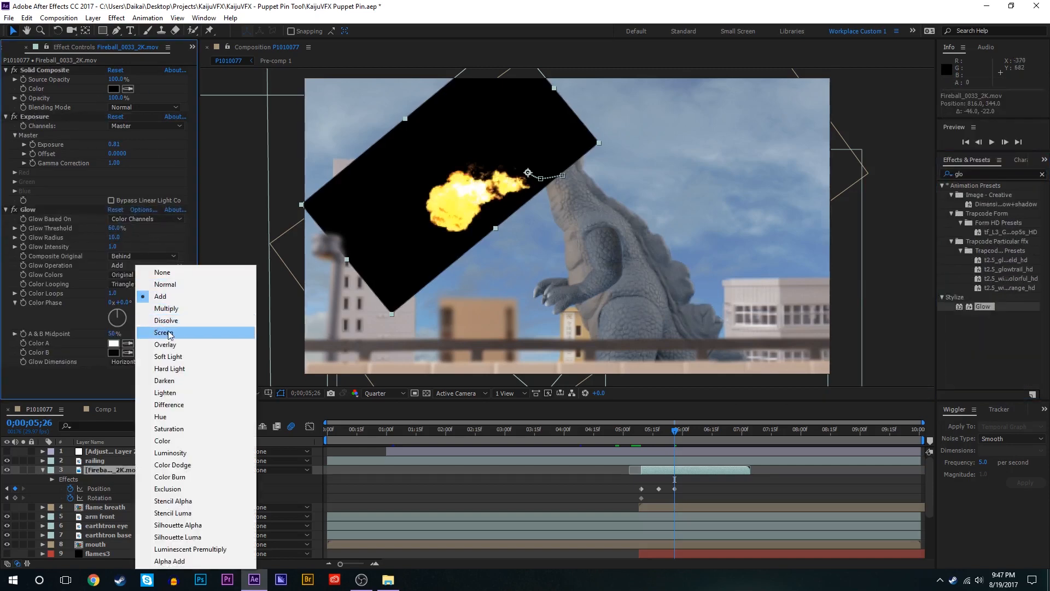
pyautogui.click(147, 334)
pyautogui.click(158, 274)
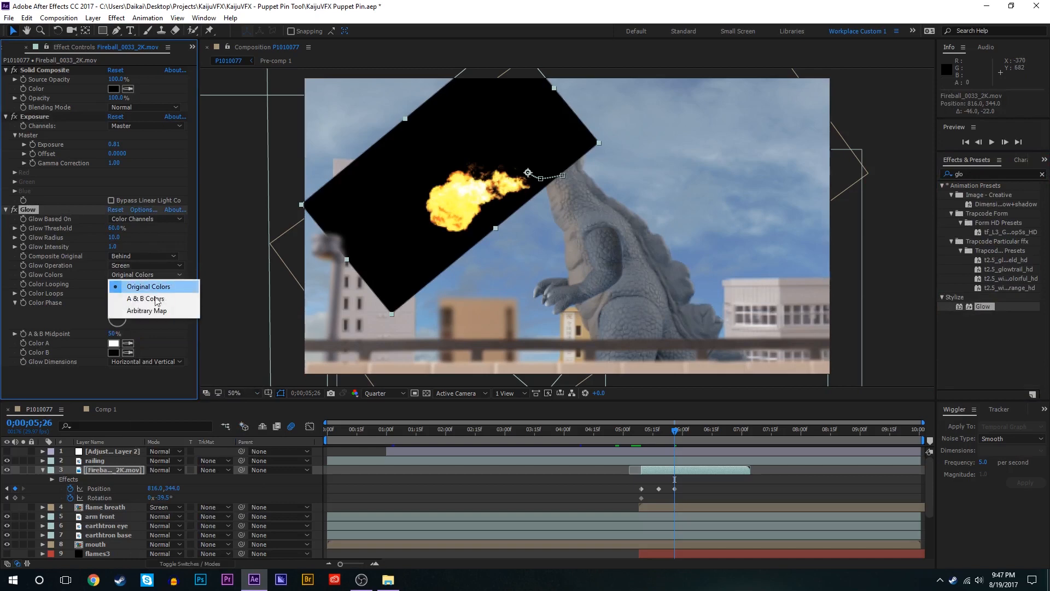
pyautogui.click(145, 298)
pyautogui.click(145, 284)
pyautogui.click(149, 297)
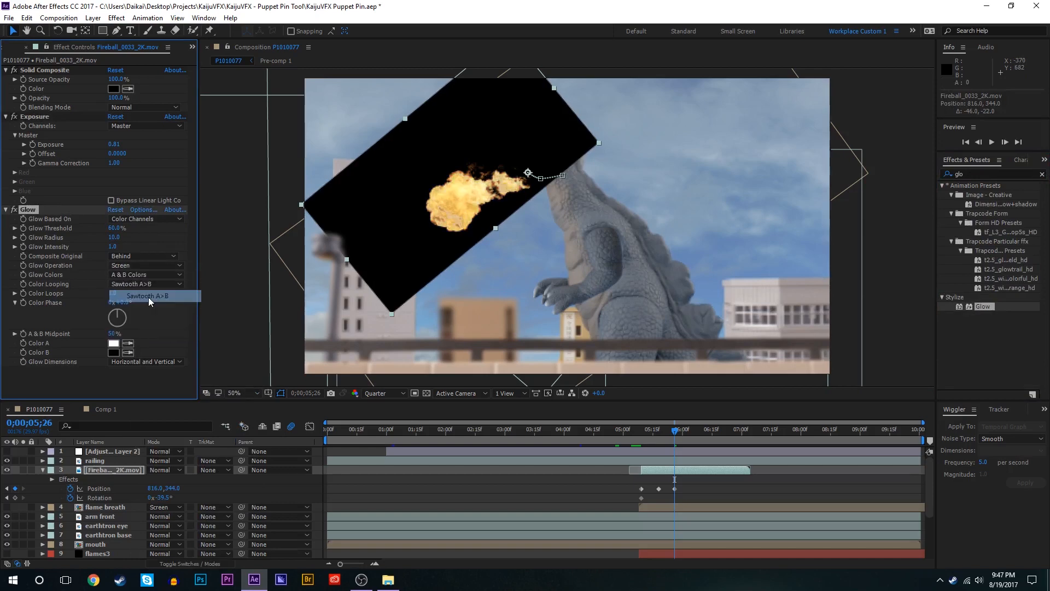
# Step: Set the Glow effect's Color A to a light orange and Color B to a darker orange
pyautogui.click(113, 345)
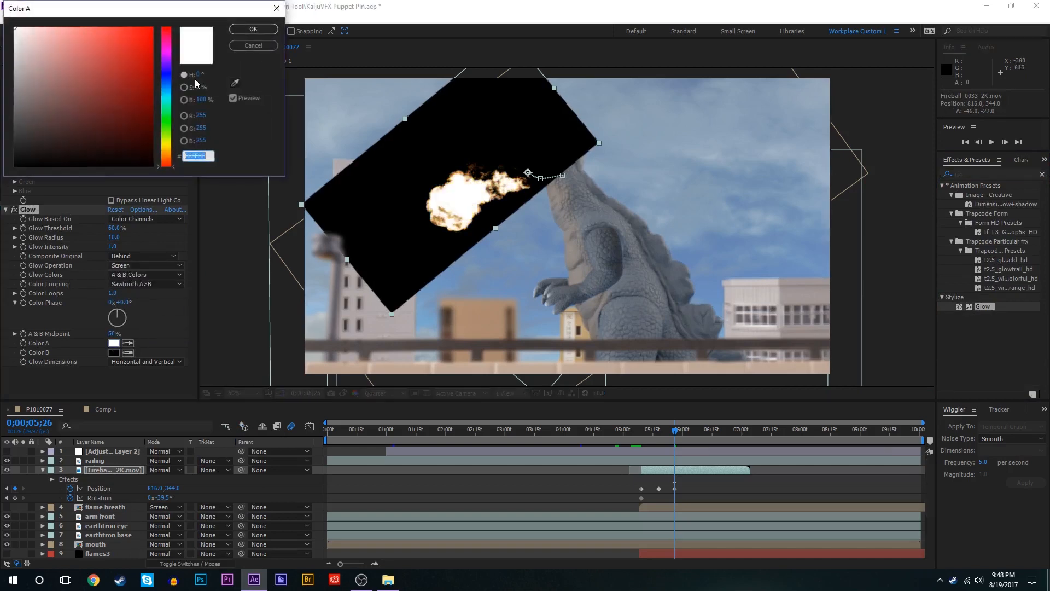
pyautogui.moveTo(167, 151); pyautogui.dragTo(168, 157)
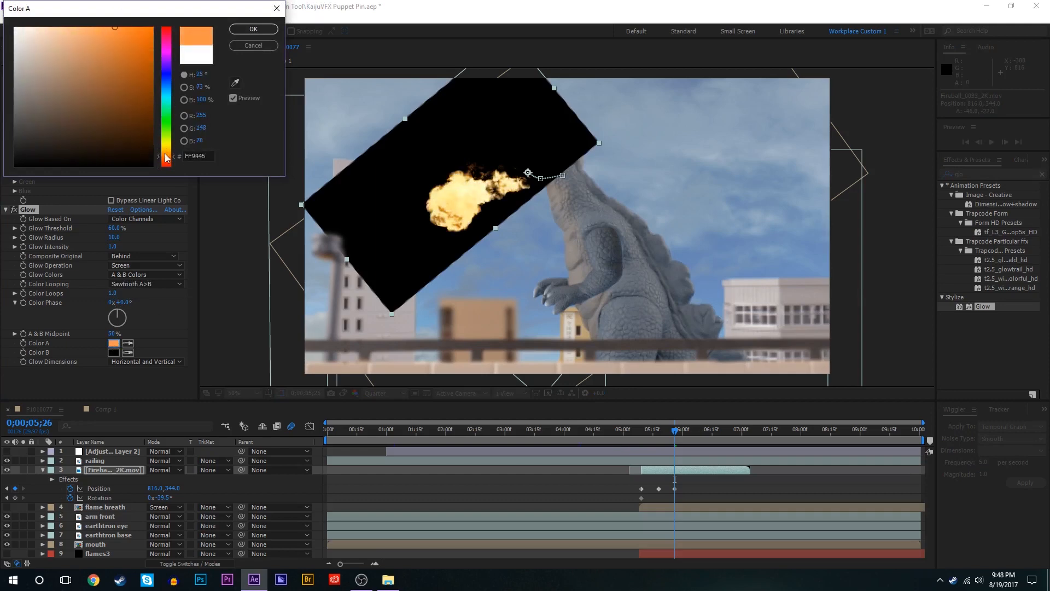
pyautogui.click(253, 29)
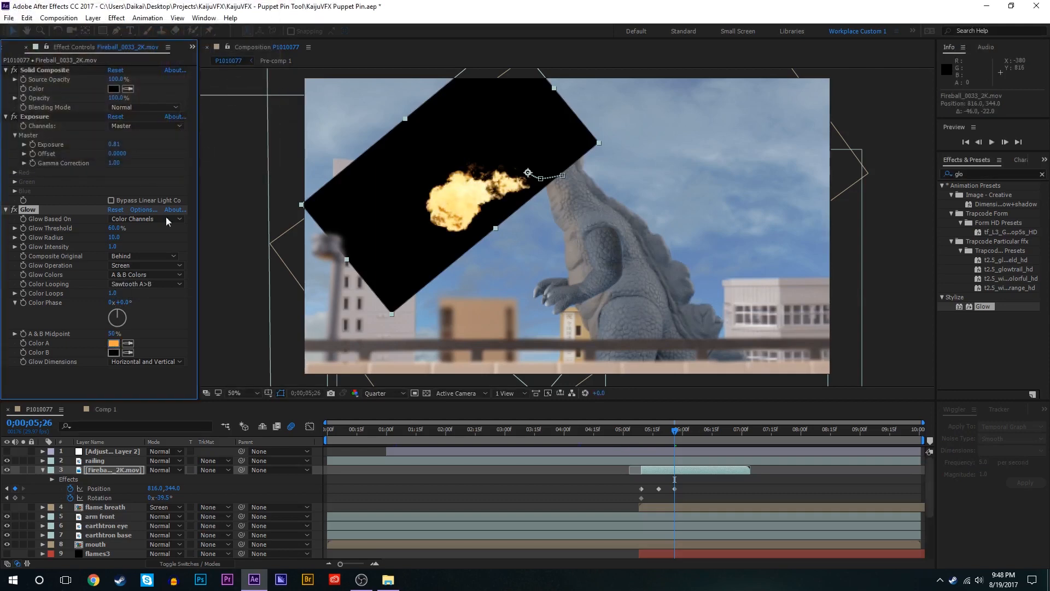
pyautogui.click(114, 352)
pyautogui.moveTo(166, 164); pyautogui.dragTo(166, 159)
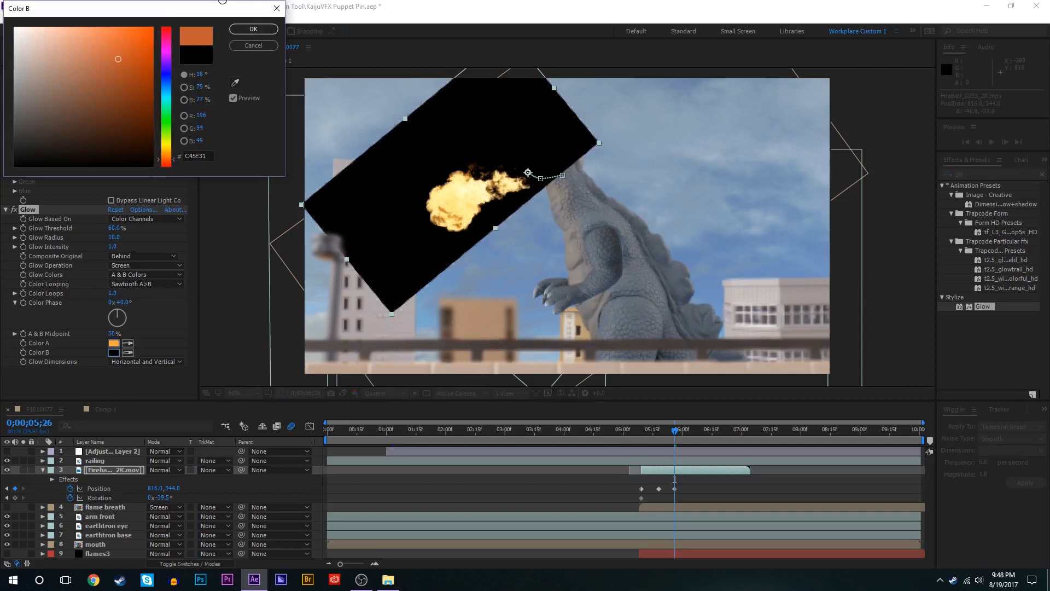
pyautogui.click(253, 29)
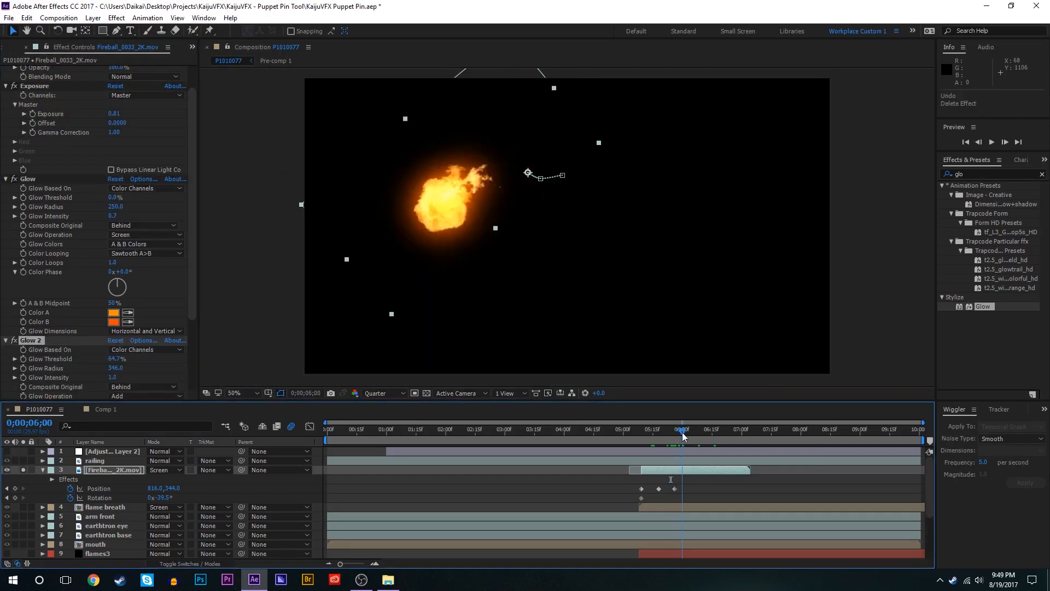
# Step: Go to 0;00;06;02 and turn off the fireball layer's solo to view it with the full composite
pyautogui.moveTo(683, 435)
pyautogui.mouseDown()
pyautogui.moveTo(660, 435)
pyautogui.moveTo(688, 435)
pyautogui.mouseUp()
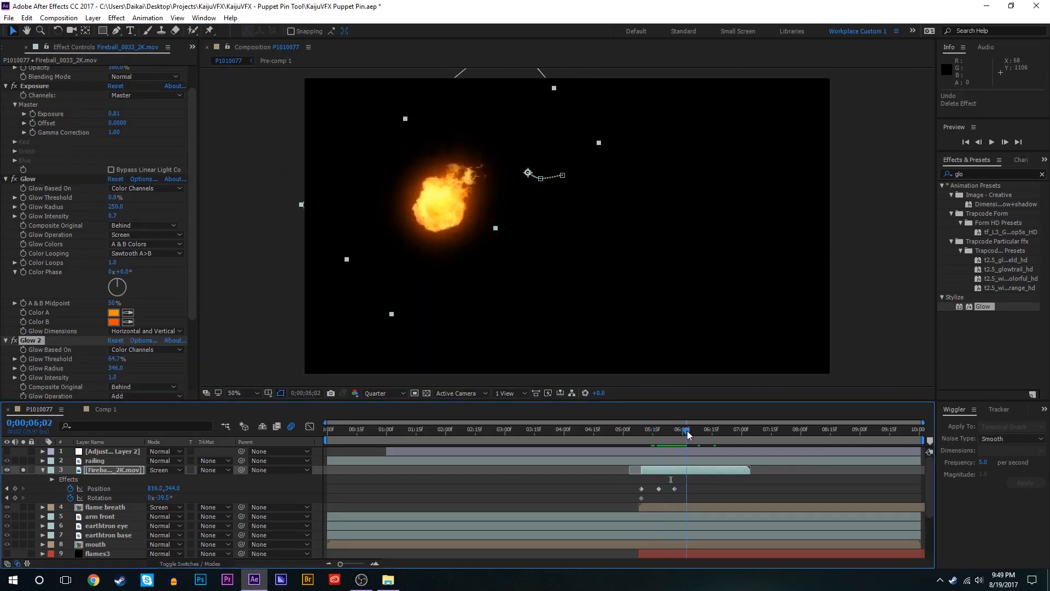
pyautogui.click(22, 470)
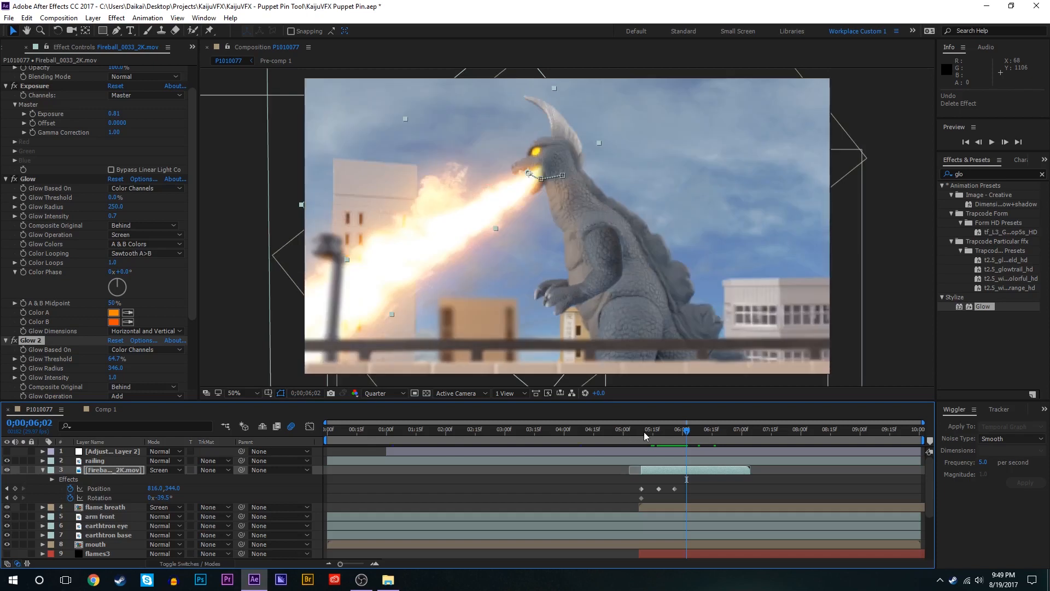
# Step: Scrub between 0;00;05;13 and 0;00;05;26 to review the glowing fireball over the flame breath
pyautogui.click(648, 436)
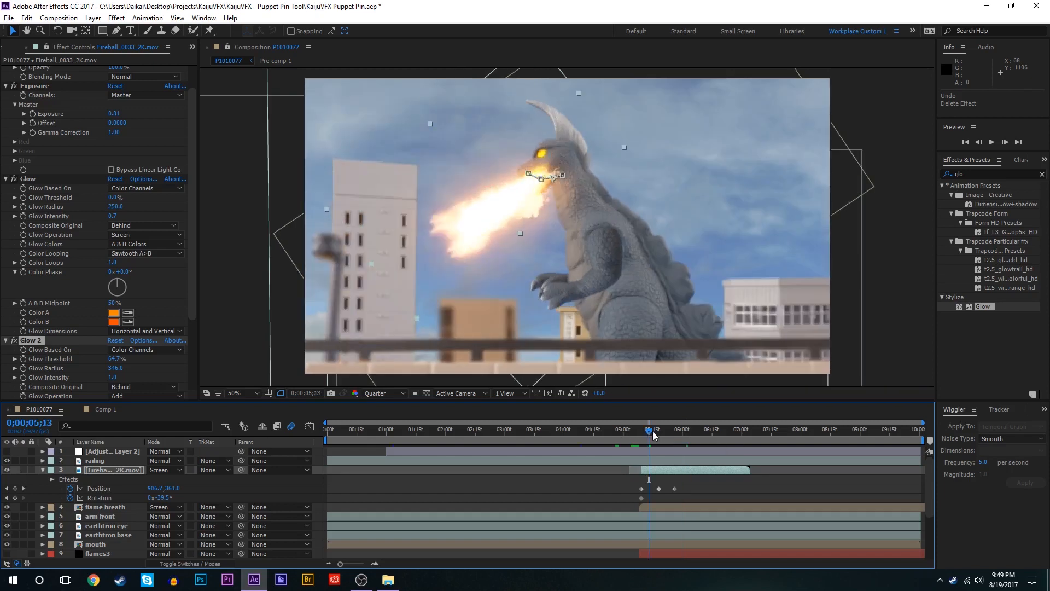
pyautogui.click(660, 435)
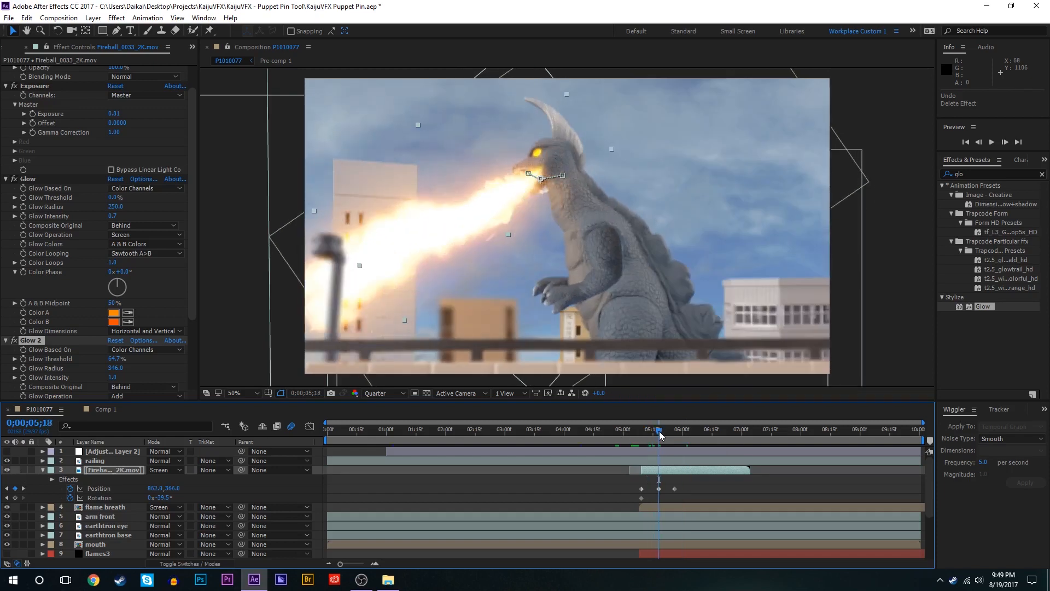
pyautogui.moveTo(660, 435); pyautogui.dragTo(677, 435)
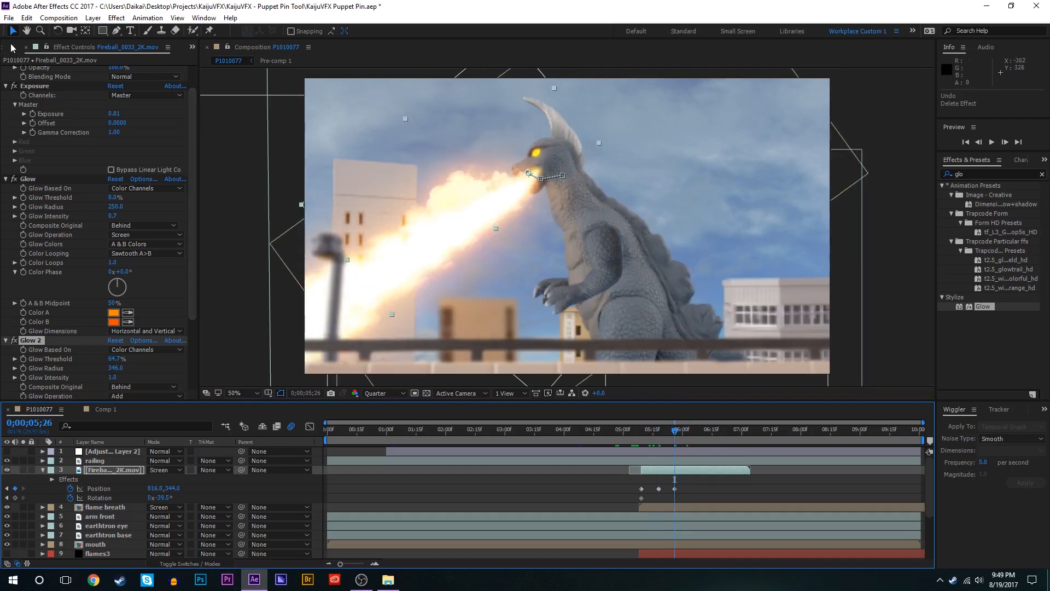
pyautogui.click(12, 48)
pyautogui.click(652, 442)
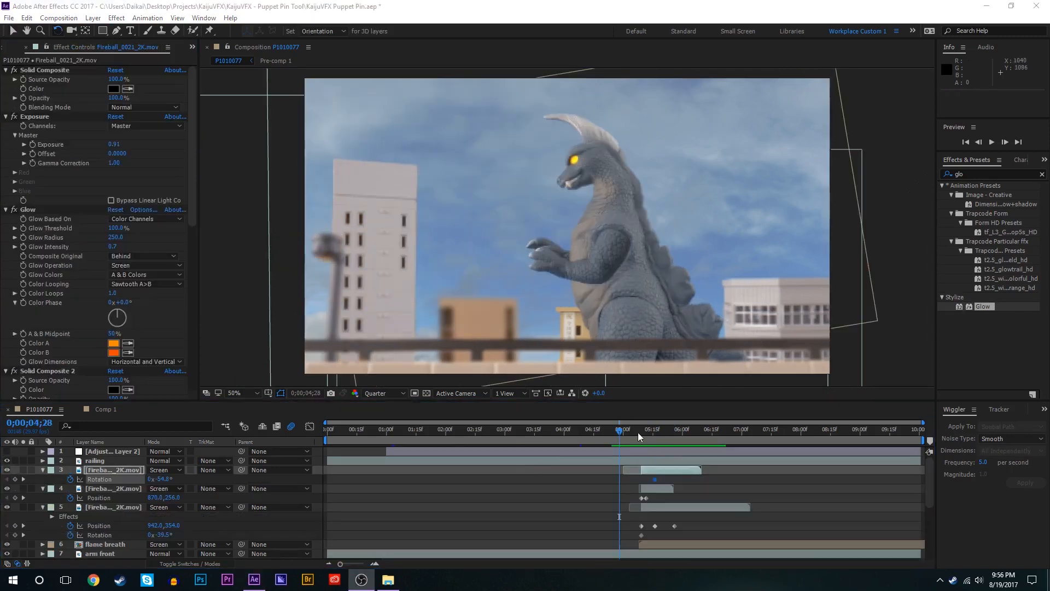
# Step: Play back and scrub the composite between 0;00;05;04 and 0;00;05;22 to review the three fireball layers together
pyautogui.click(632, 431)
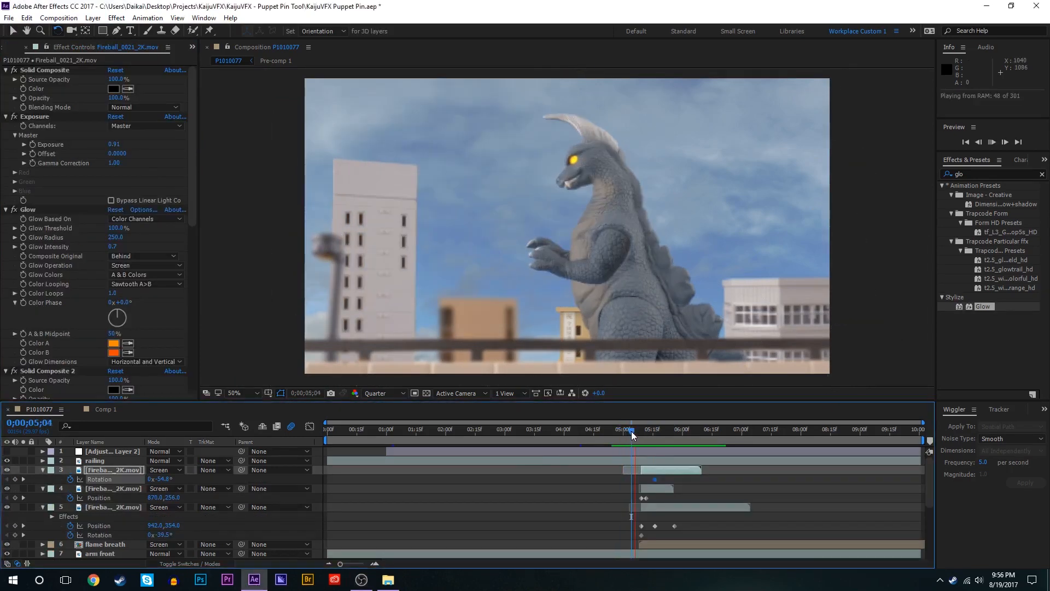
pyautogui.press('space')
pyautogui.moveTo(632, 431); pyautogui.dragTo(666, 434)
pyautogui.press('space')
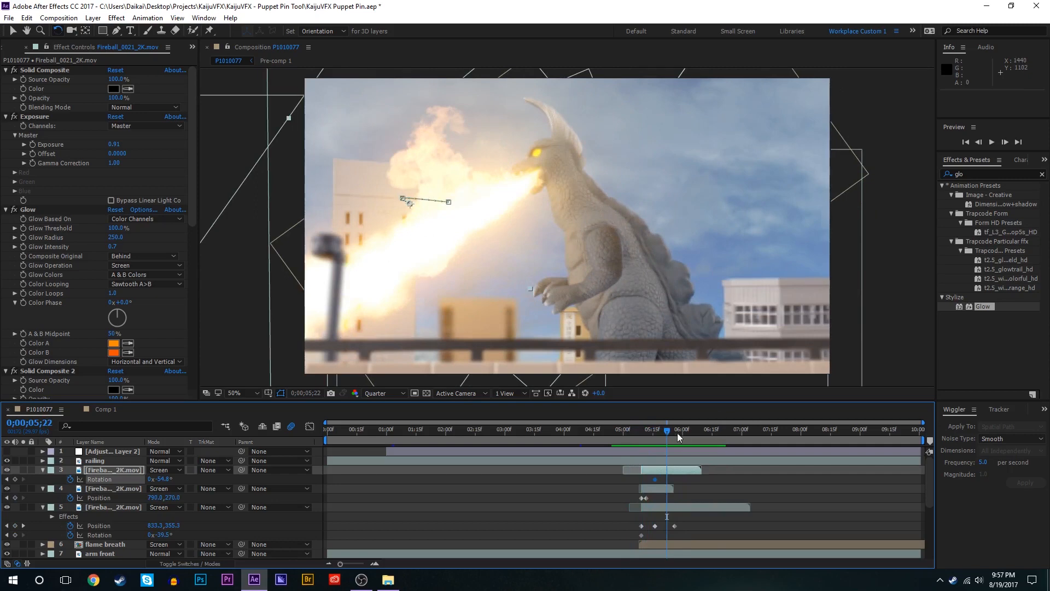
pyautogui.moveTo(678, 436); pyautogui.dragTo(672, 436)
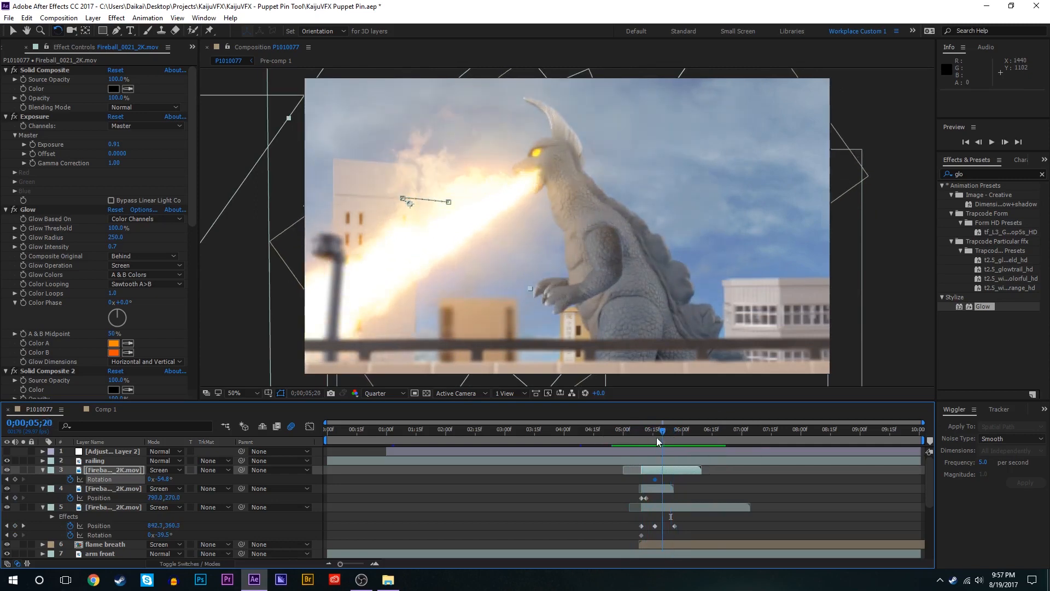
pyautogui.moveTo(656, 438); pyautogui.dragTo(642, 441)
# Step: Deselect the fireball layer and collapse the expanded properties of the fireball layers in the timeline
pyautogui.click(624, 499)
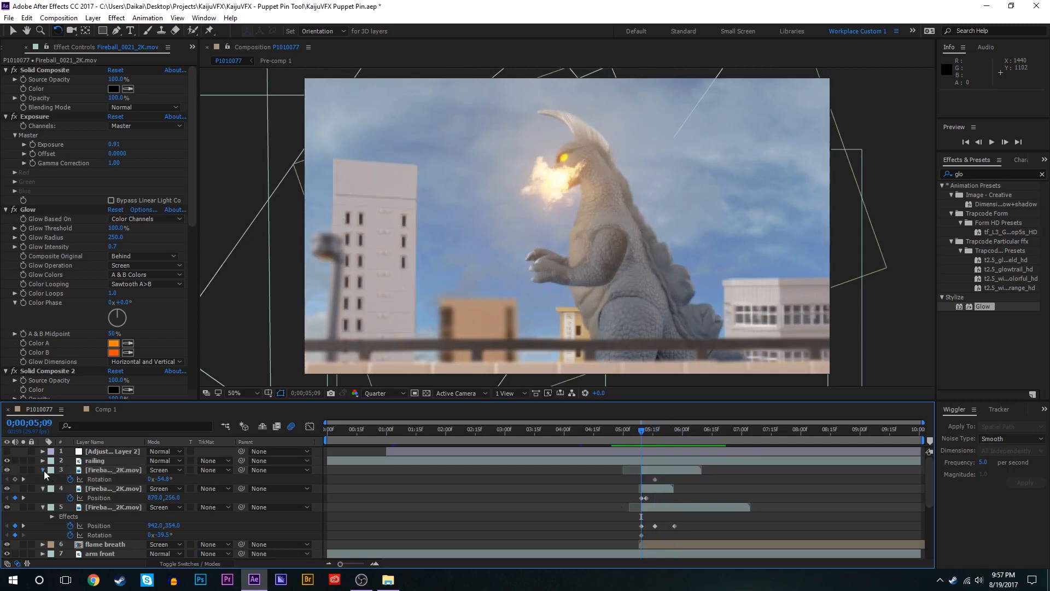
pyautogui.click(44, 470)
pyautogui.click(43, 480)
pyautogui.click(42, 488)
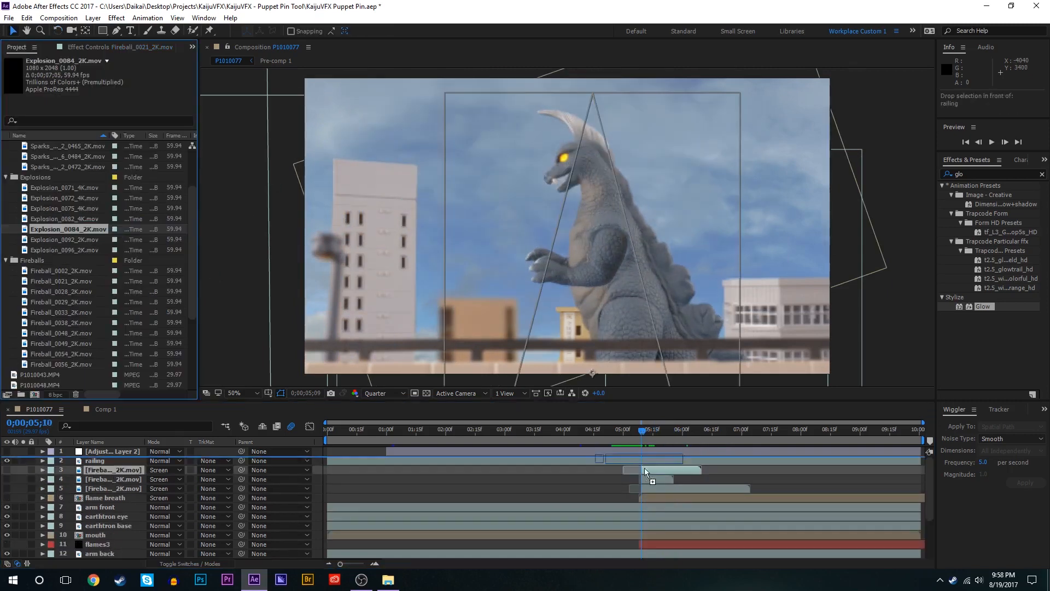
# Step: Add Explosion_0084_2K.mov below the fireball layers and show the flame breath layer to check its timing up to 0;00;05;21
pyautogui.moveTo(65, 229); pyautogui.dragTo(693, 491)
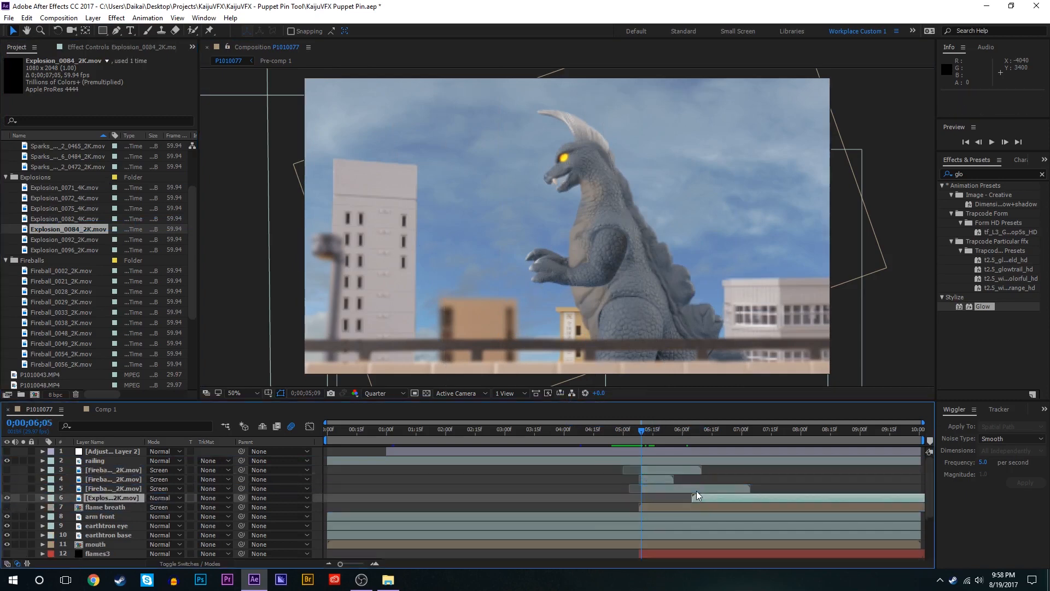
pyautogui.moveTo(647, 440); pyautogui.dragTo(651, 435)
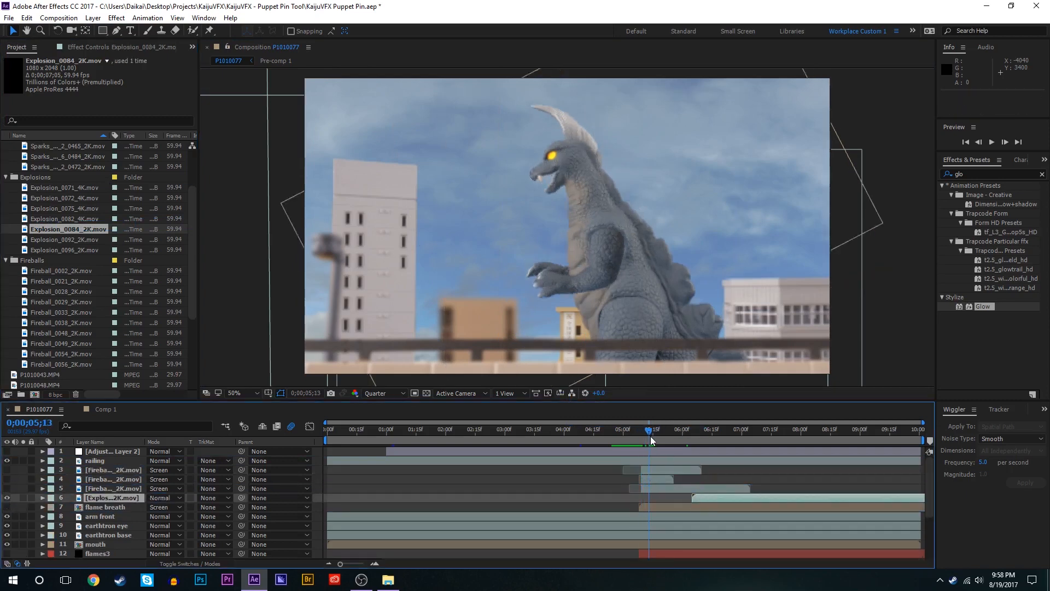
pyautogui.click(7, 508)
pyautogui.moveTo(653, 432); pyautogui.dragTo(665, 432)
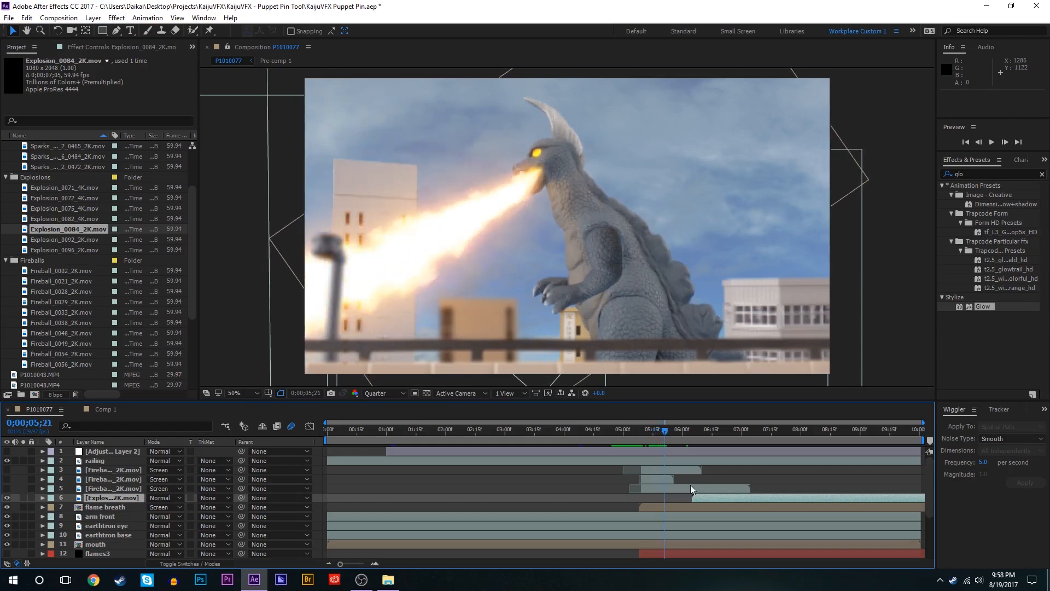
# Step: With the flame breath hidden, start the explosion layer at 0;00;05;15 and move it to about -34, 162 beside the building
pyautogui.moveTo(695, 499); pyautogui.dragTo(643, 498)
pyautogui.click(8, 507)
pyautogui.moveTo(632, 283); pyautogui.dragTo(382, 190)
pyautogui.moveTo(639, 494); pyautogui.dragTo(681, 495)
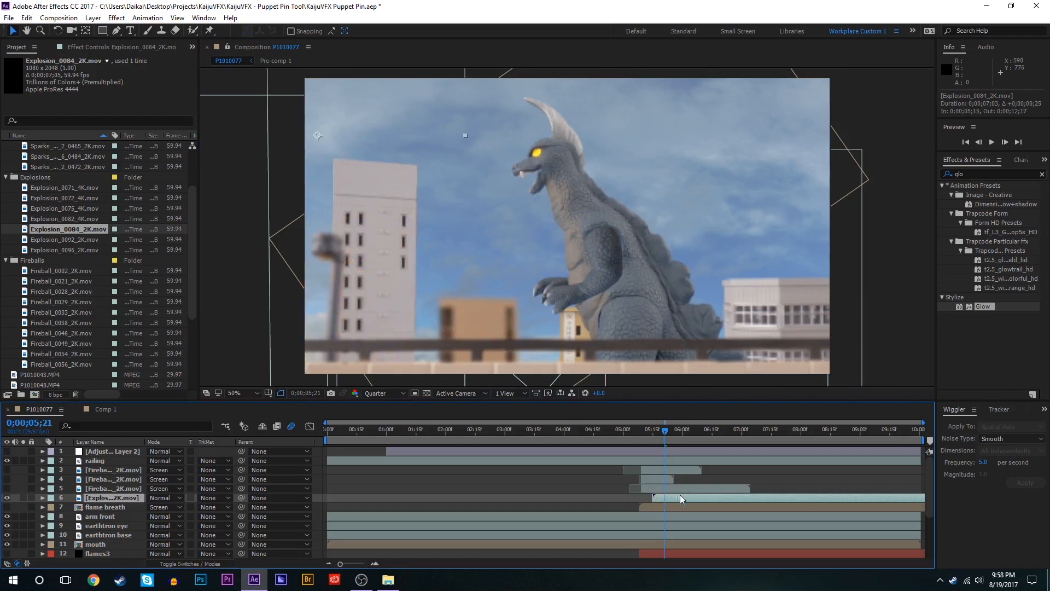
pyautogui.moveTo(348, 345); pyautogui.dragTo(321, 332)
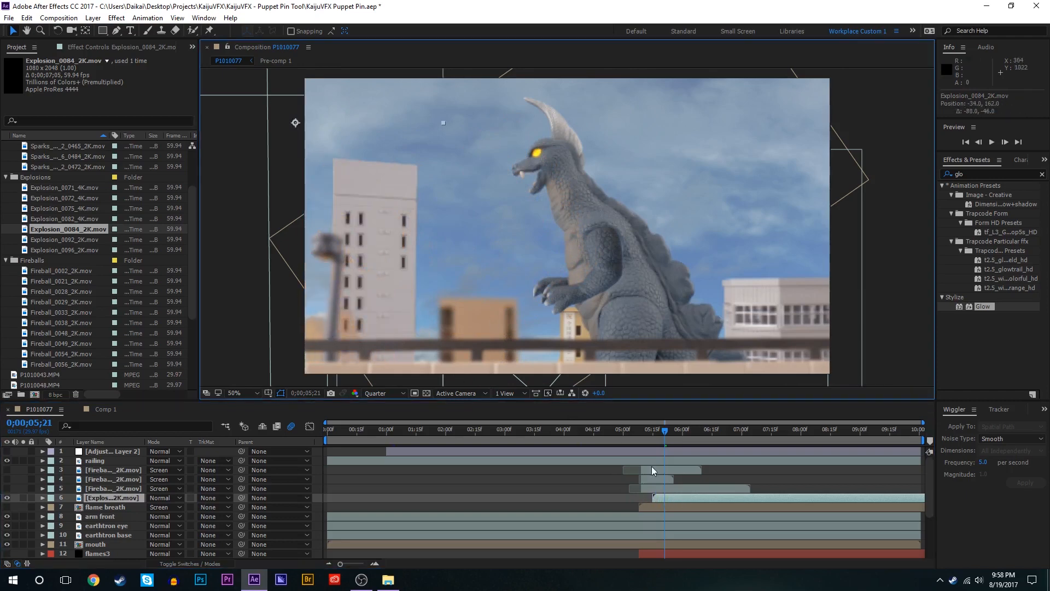
# Step: Solo the explosion layer, scale it to 116% and reposition it to about -30, 204
pyautogui.press('space')
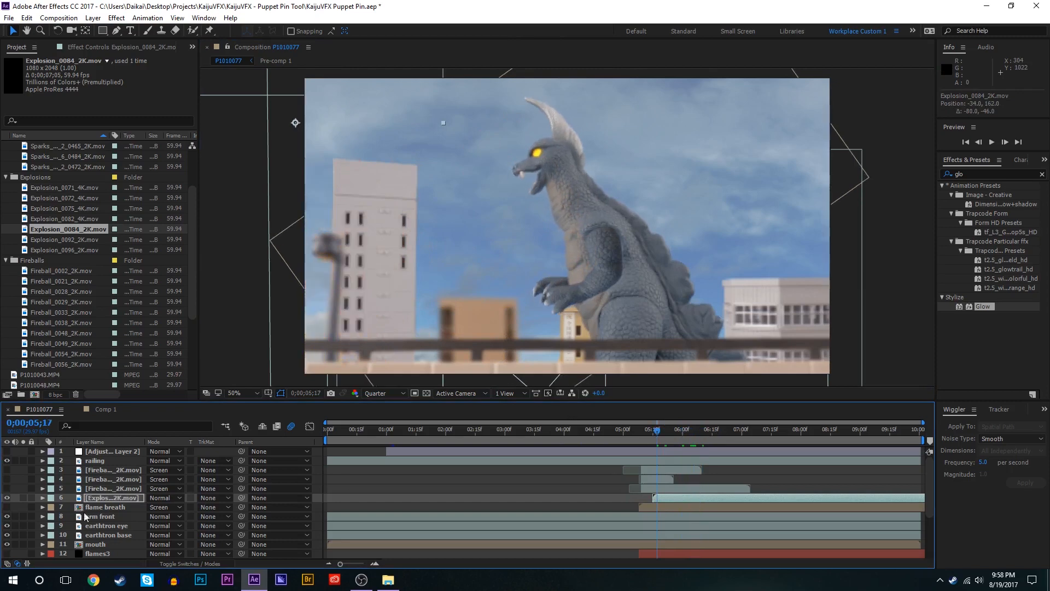
pyautogui.click(23, 497)
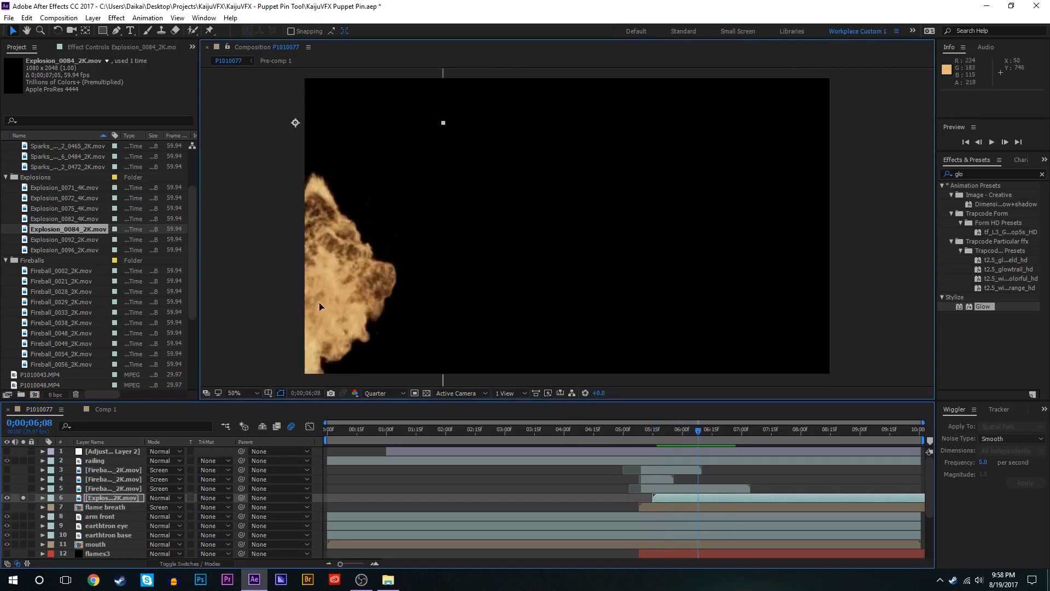
pyautogui.moveTo(318, 286); pyautogui.dragTo(320, 324)
pyautogui.press('s')
pyautogui.moveTo(175, 510); pyautogui.dragTo(208, 508)
pyautogui.moveTo(317, 327); pyautogui.dragTo(317, 302)
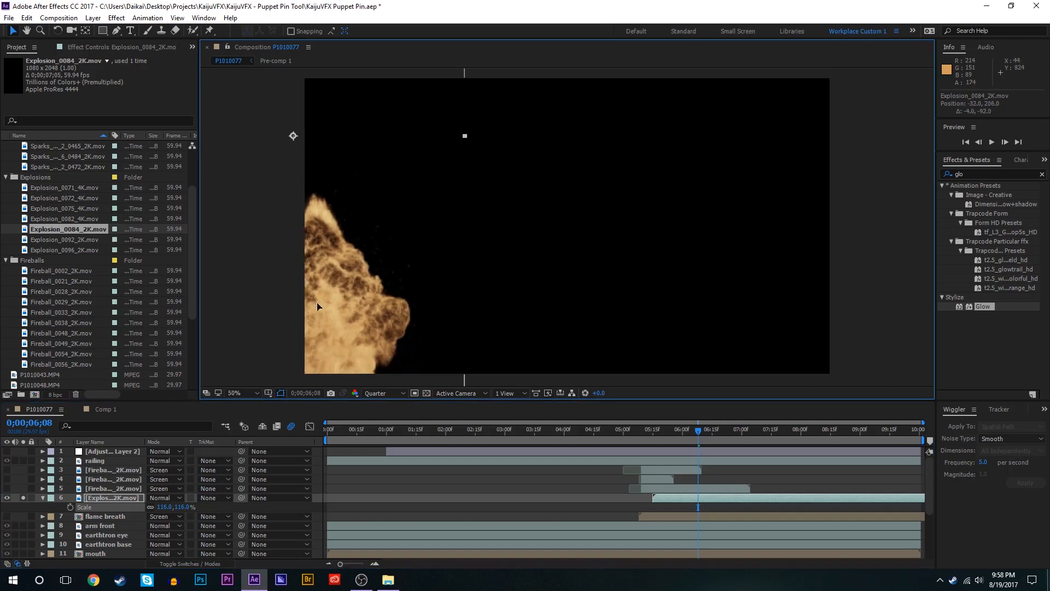
# Step: Add a Position keyframe to the explosion layer and shift that keyframe to 0;00;05;13
pyautogui.press('p')
pyautogui.click(70, 507)
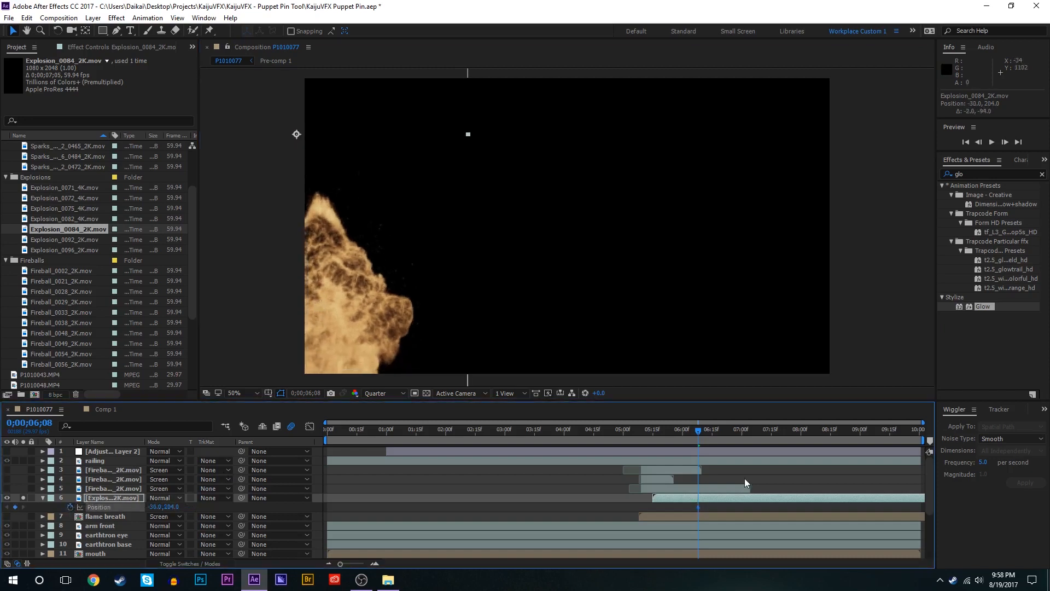
pyautogui.moveTo(697, 507); pyautogui.dragTo(648, 509)
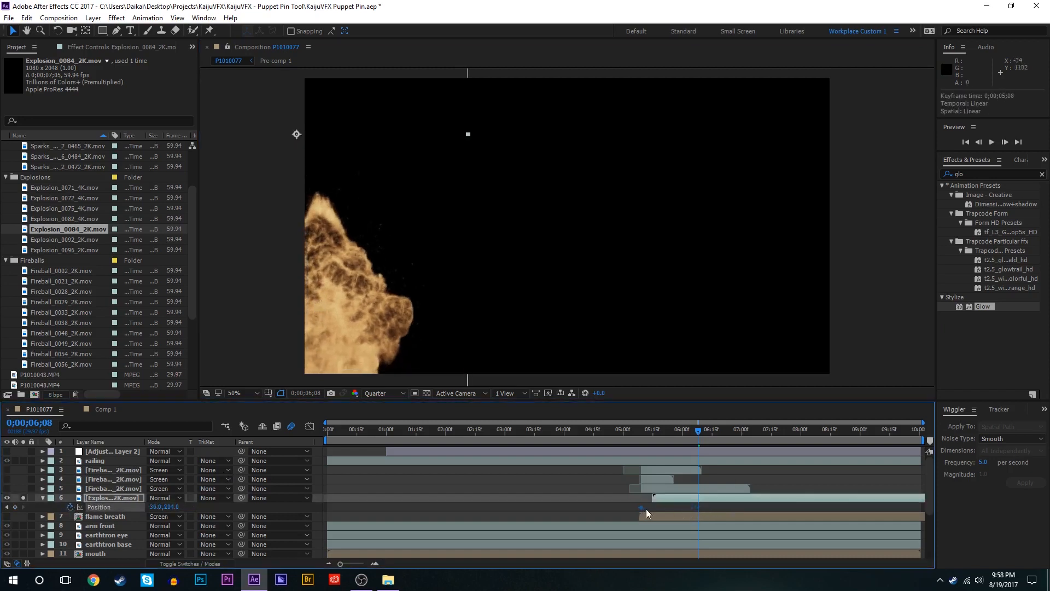
# Step: Keyframe the explosion's Position at about 1052, 40 at 0;00;05;15 and about 834, -134 at 0;00;06;04
pyautogui.click(652, 435)
pyautogui.click(652, 434)
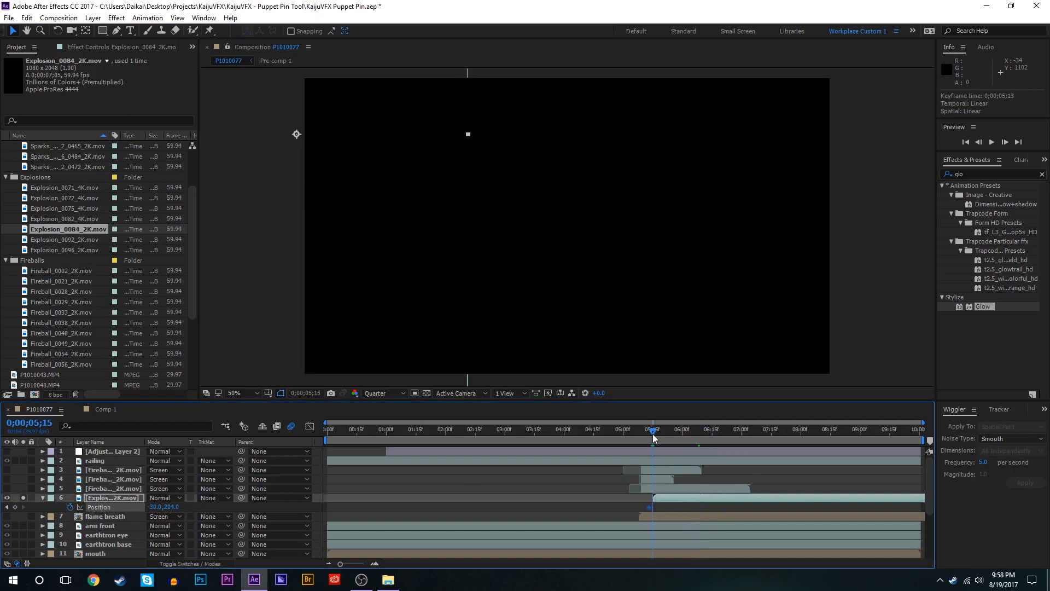
pyautogui.moveTo(406, 296); pyautogui.dragTo(685, 259)
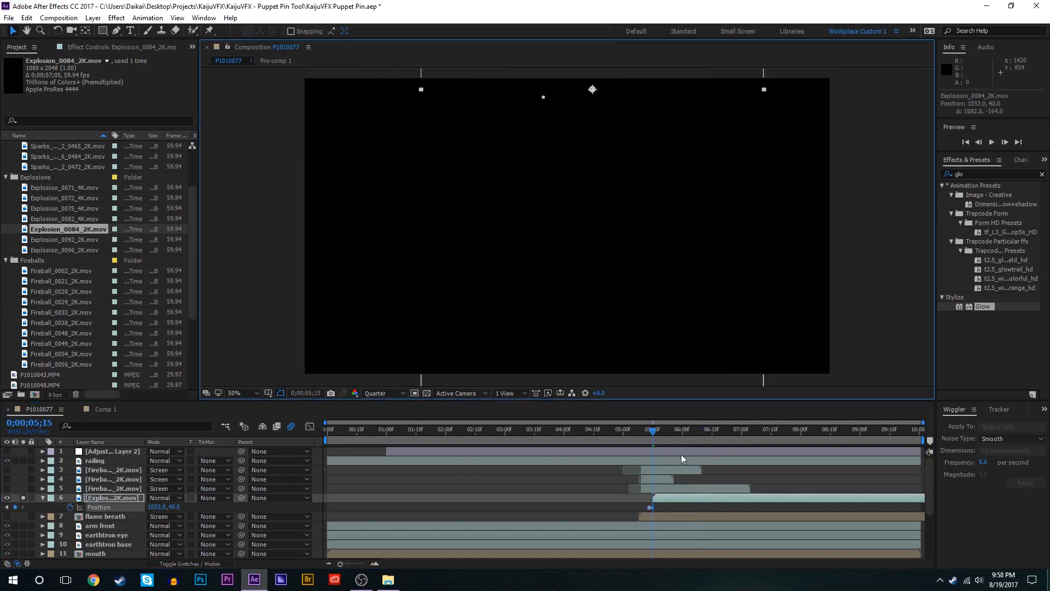
pyautogui.click(691, 444)
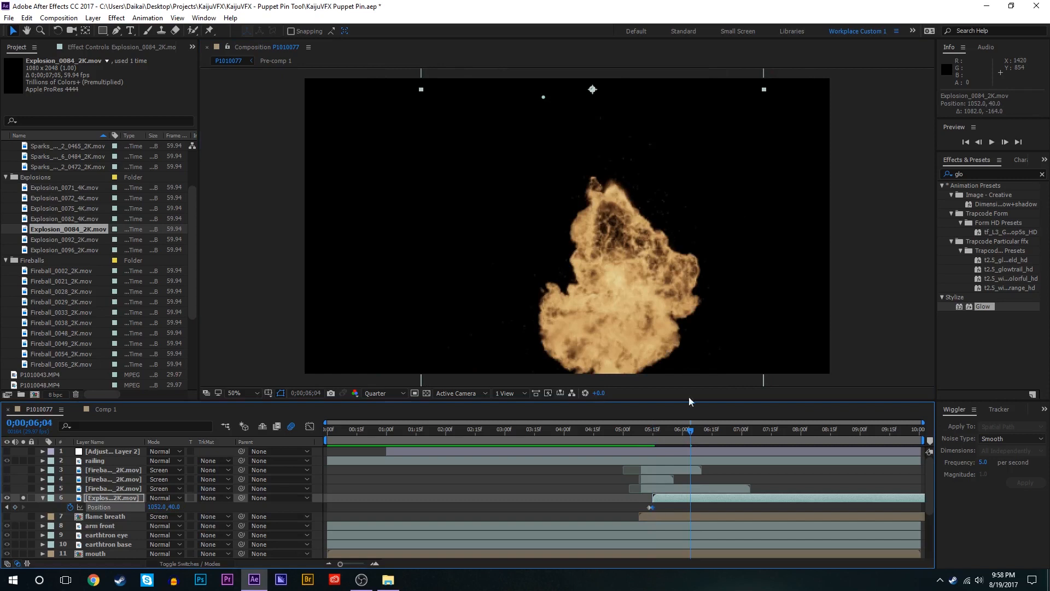
pyautogui.moveTo(705, 347); pyautogui.dragTo(644, 300)
# Step: Apply Solid Composite with a black color to the explosion layer and set the layer's blending mode to Screen
pyautogui.click(982, 168)
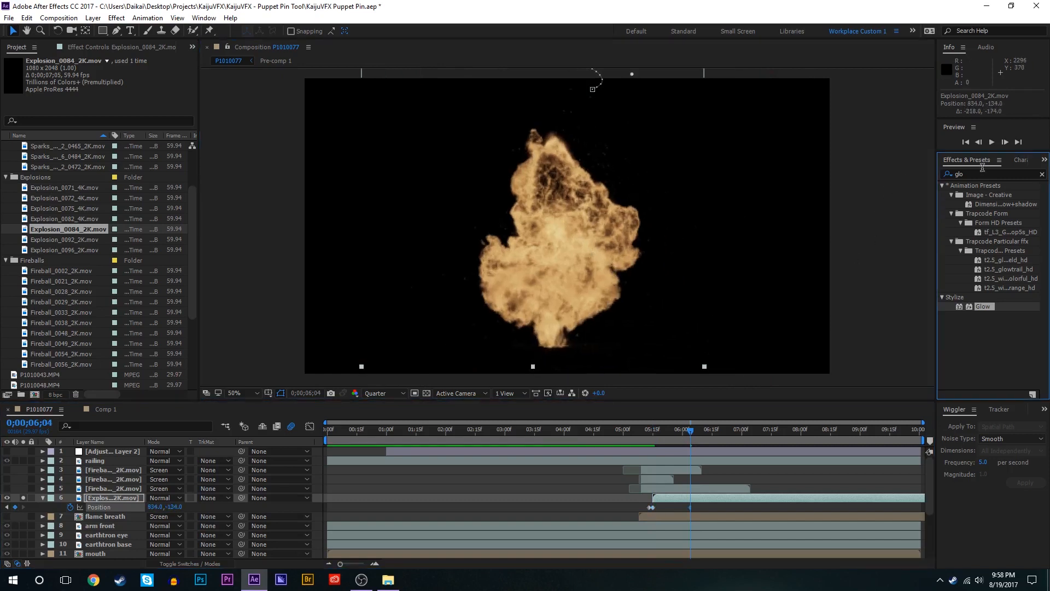
pyautogui.click(981, 171)
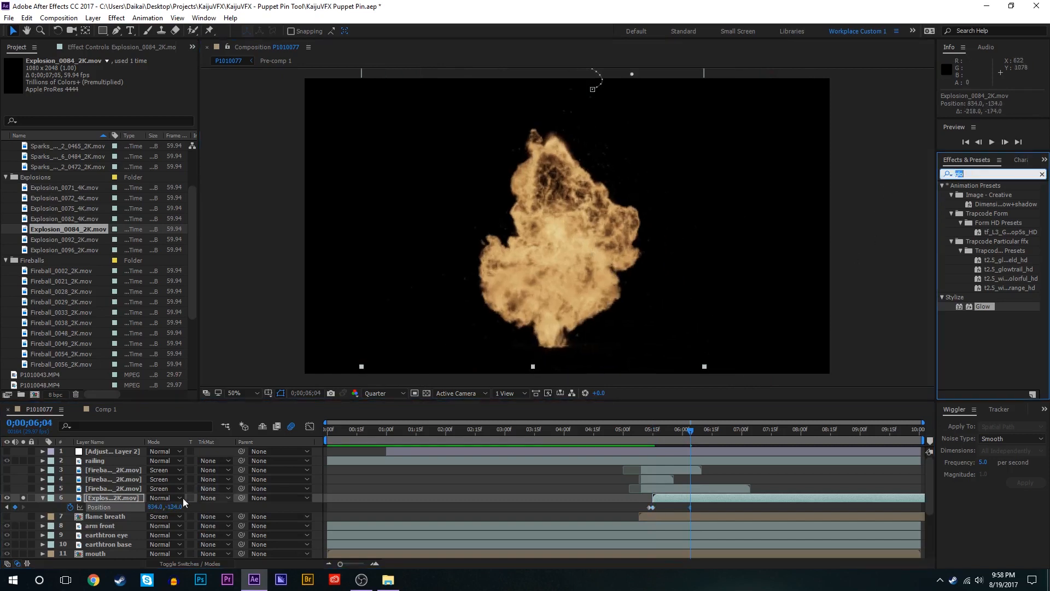
pyautogui.write('soli')
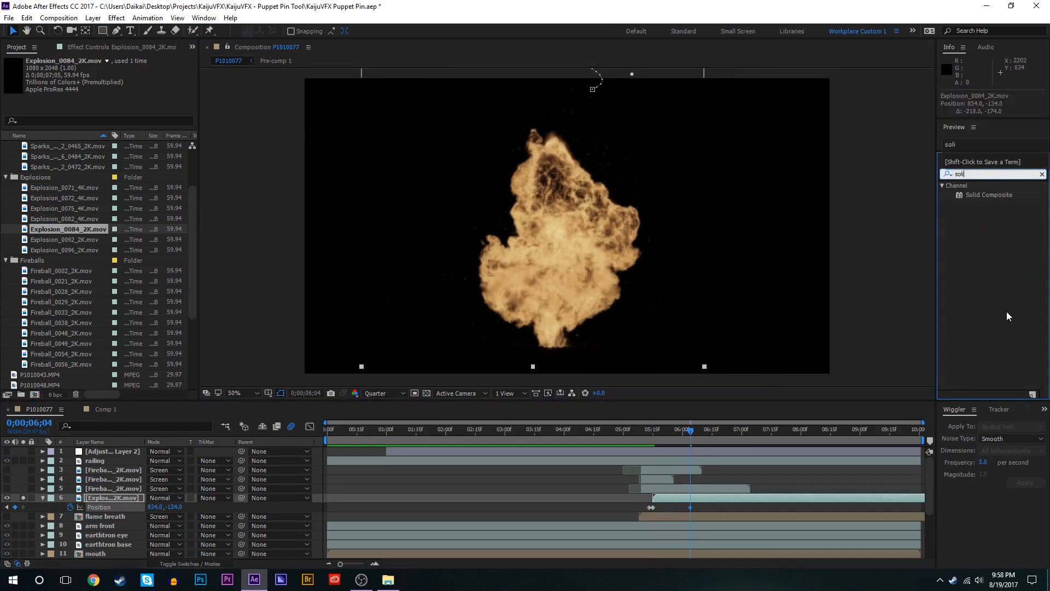
pyautogui.doubleClick(1003, 191)
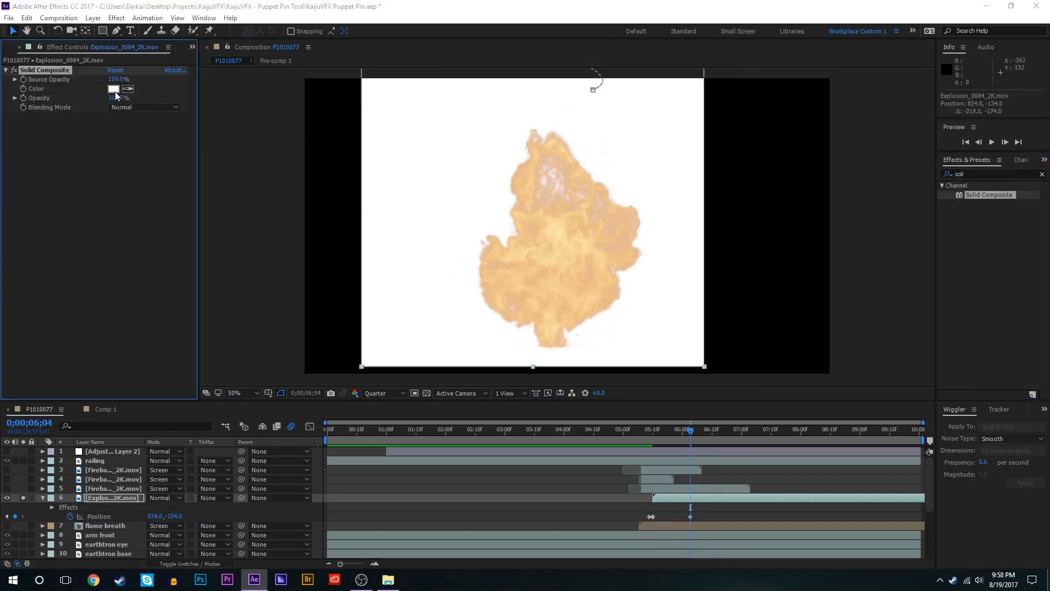
pyautogui.click(114, 89)
pyautogui.moveTo(130, 125); pyautogui.dragTo(144, 169)
pyautogui.click(253, 29)
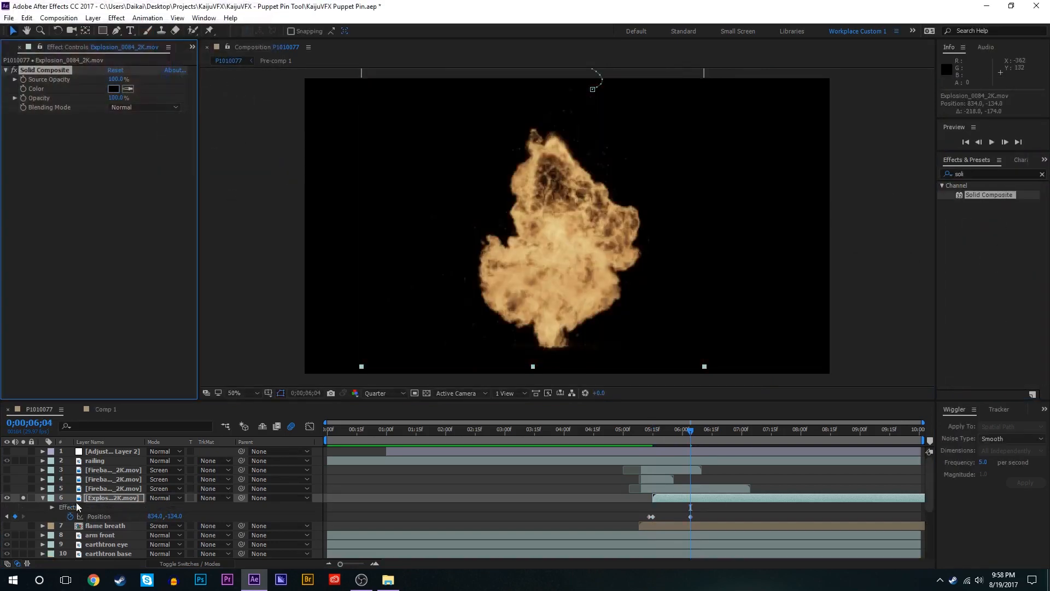
pyautogui.click(174, 499)
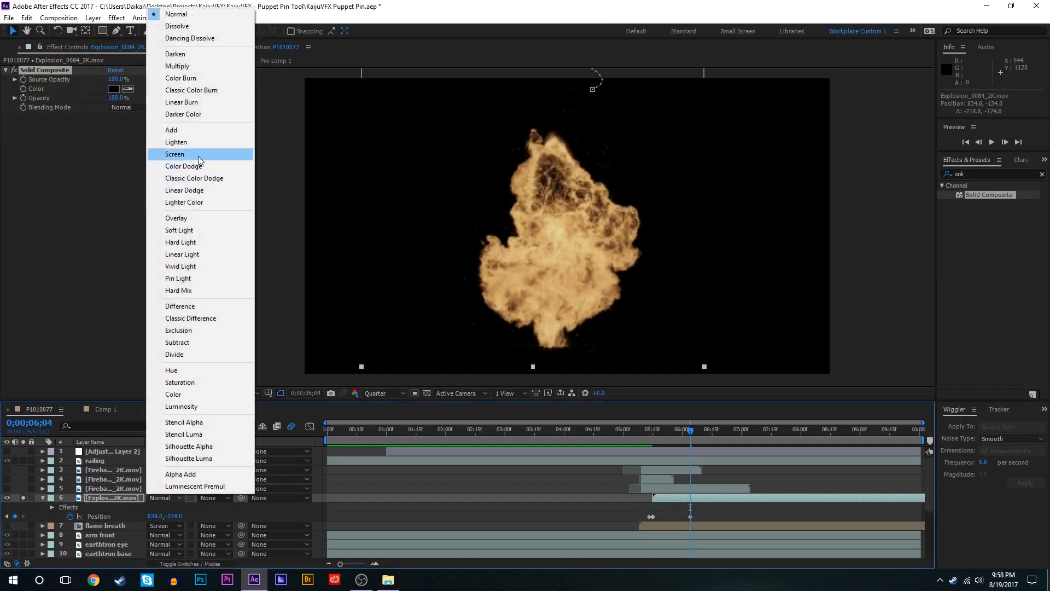
pyautogui.click(198, 156)
# Step: Apply the Color Correction Exposure effect to the explosion layer and raise its Exposure to about 0.98
pyautogui.click(983, 174)
pyautogui.write('expo')
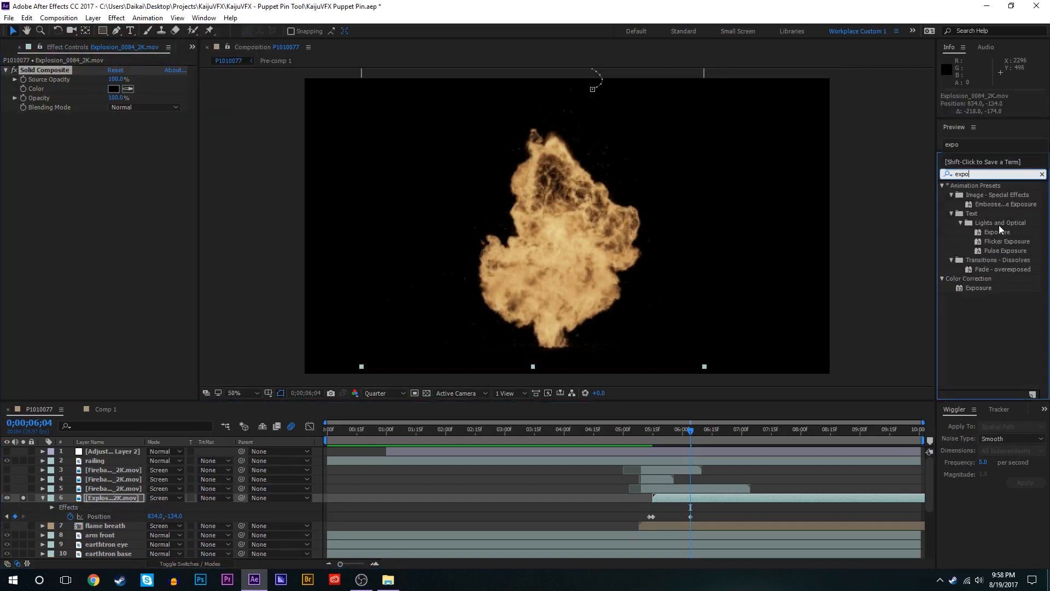
pyautogui.click(983, 290)
pyautogui.doubleClick(984, 290)
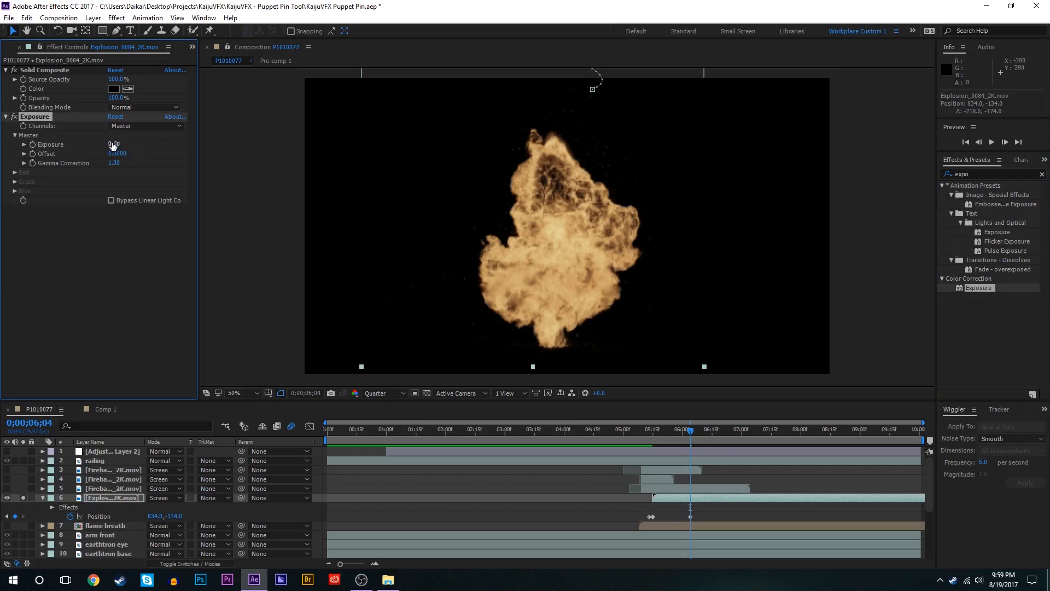
pyautogui.moveTo(113, 145); pyautogui.dragTo(164, 140)
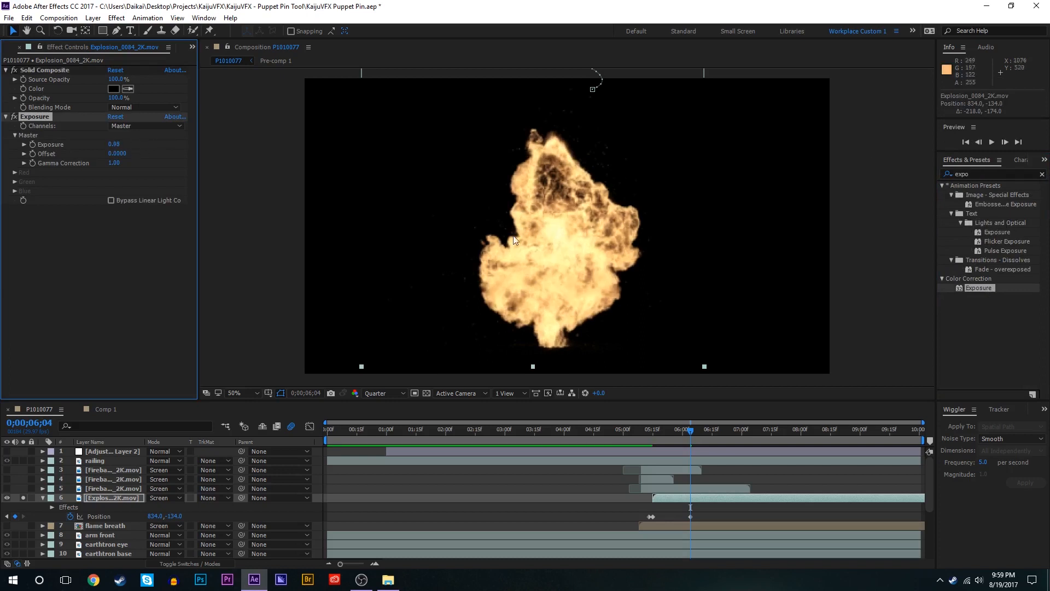
# Step: Apply the Stylize Glow effect to the explosion layer after Exposure and open its Glow Operation choices
pyautogui.click(982, 173)
pyautogui.write('glo')
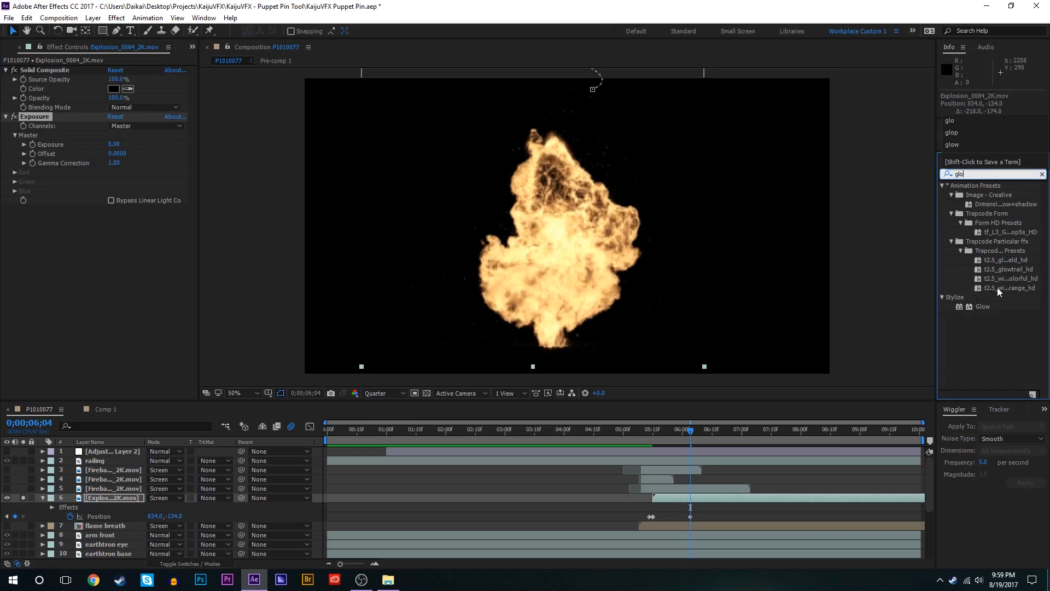
pyautogui.moveTo(983, 306); pyautogui.dragTo(104, 239)
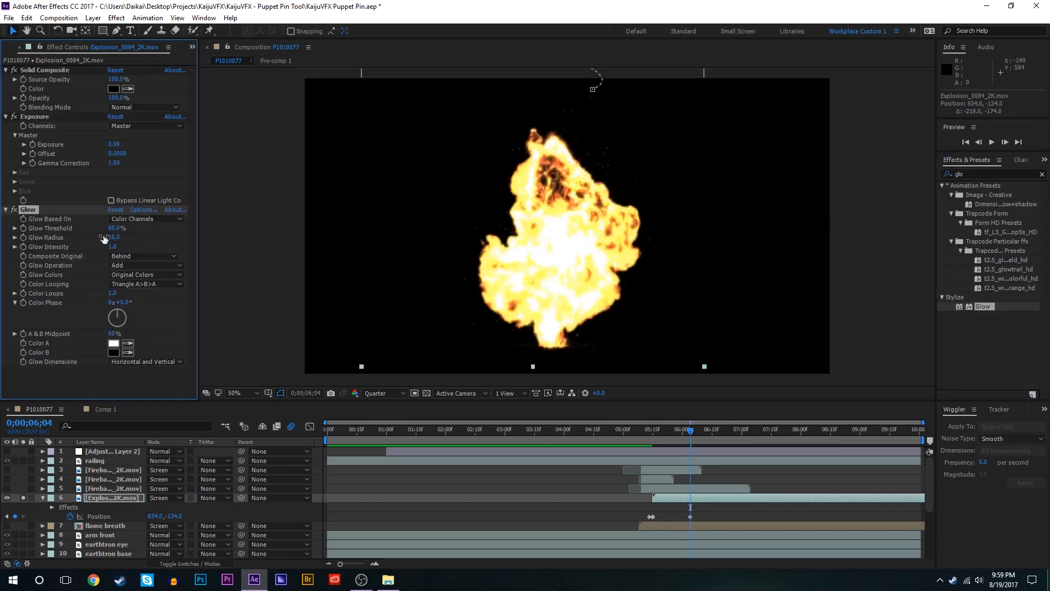
pyautogui.click(142, 264)
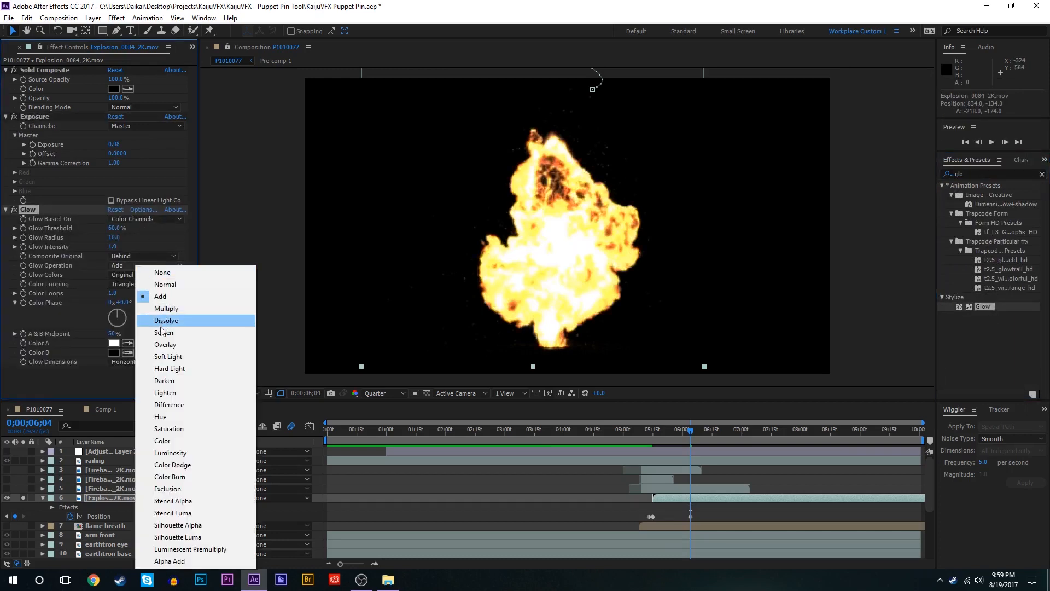
# Step: Set the Glow effect's operation to Screen, its colors to A & B Colors, and its color looping to Sawtooth A>B
pyautogui.click(145, 321)
pyautogui.click(152, 274)
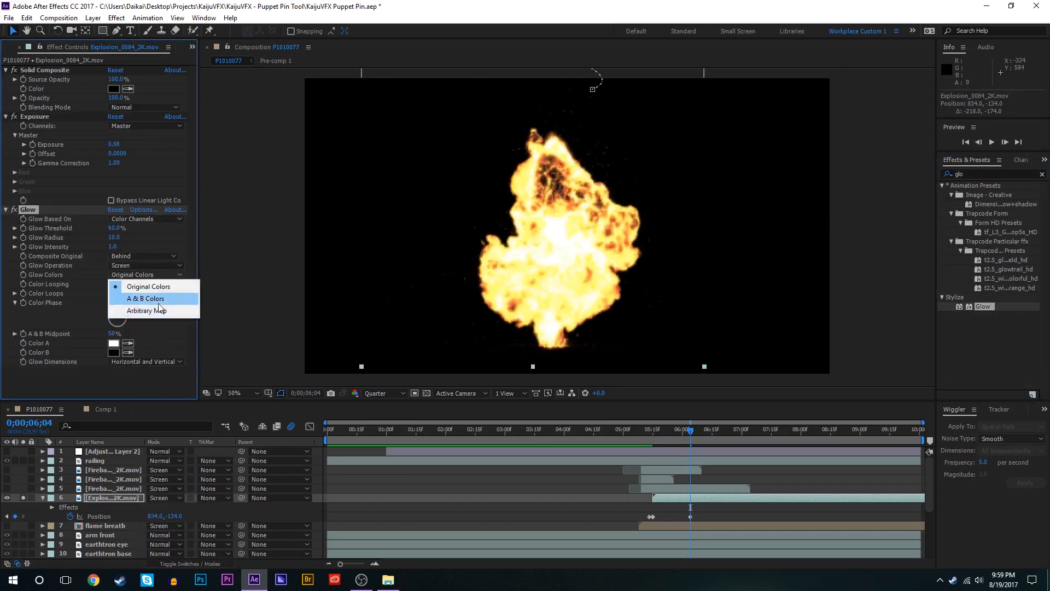
pyautogui.click(150, 293)
pyautogui.click(149, 283)
pyautogui.click(154, 295)
# Step: Set the Glow effect's Color A to orange FF6600
pyautogui.click(114, 343)
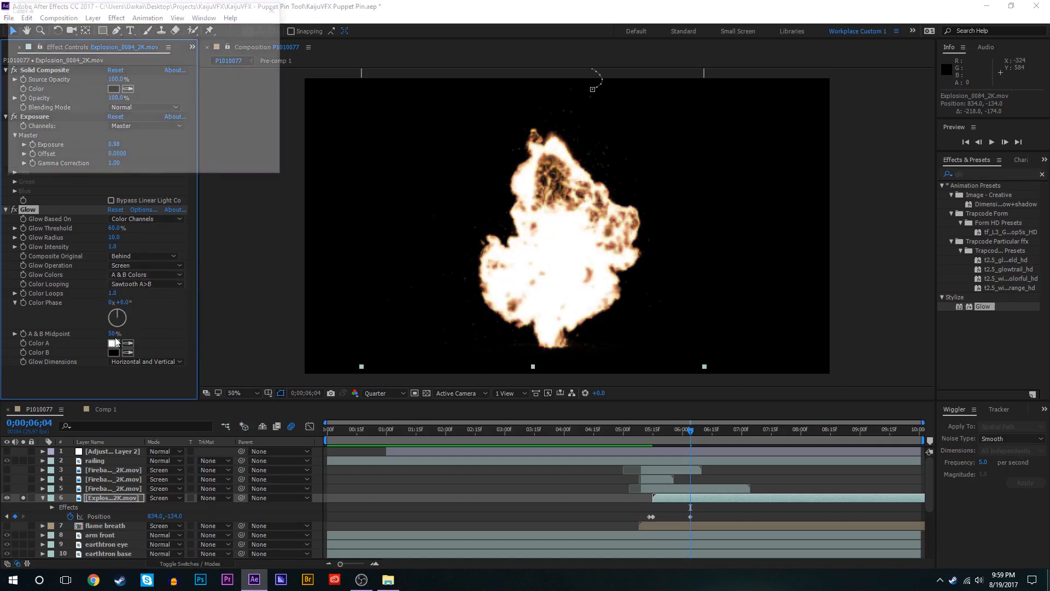
pyautogui.moveTo(170, 165); pyautogui.dragTo(172, 153)
pyautogui.moveTo(137, 27); pyautogui.dragTo(154, 27)
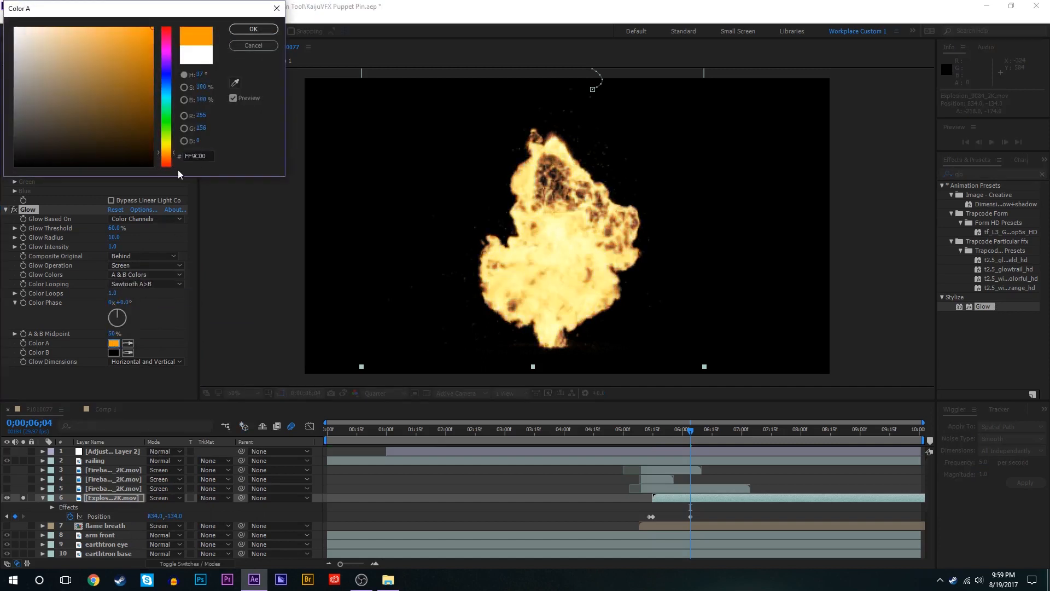
pyautogui.moveTo(169, 163); pyautogui.dragTo(169, 158)
pyautogui.click(262, 27)
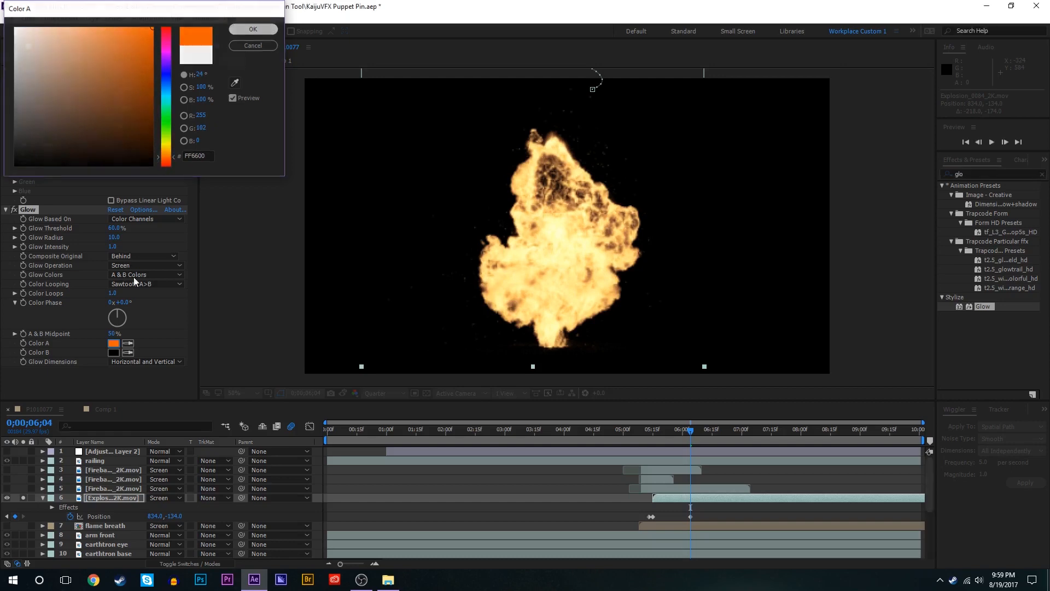
# Step: Reuse Color A's orange FF6600 as the Glow effect's Color B
pyautogui.click(114, 343)
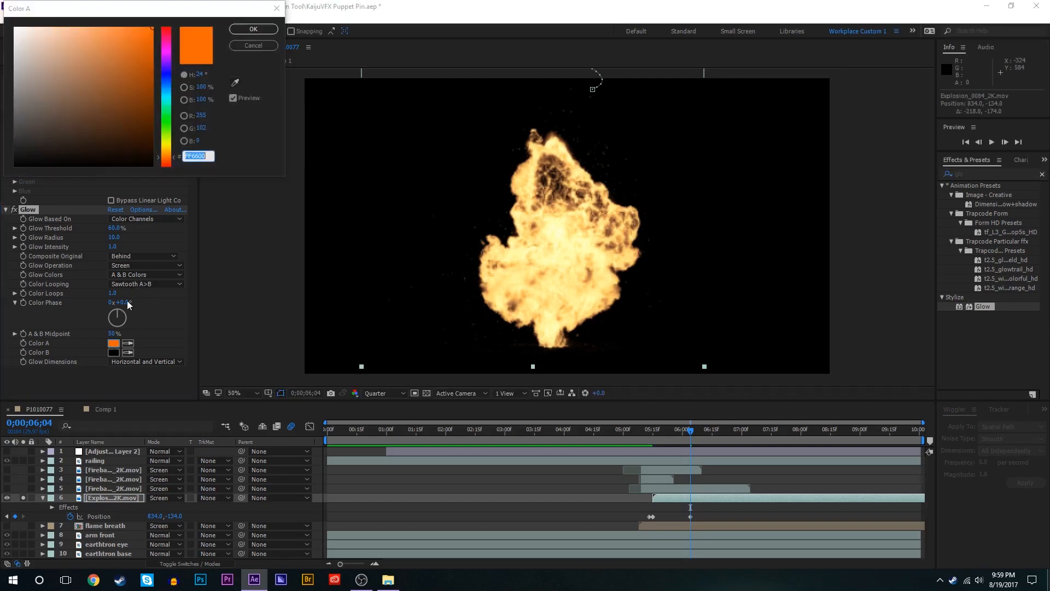
pyautogui.click(257, 46)
pyautogui.click(118, 349)
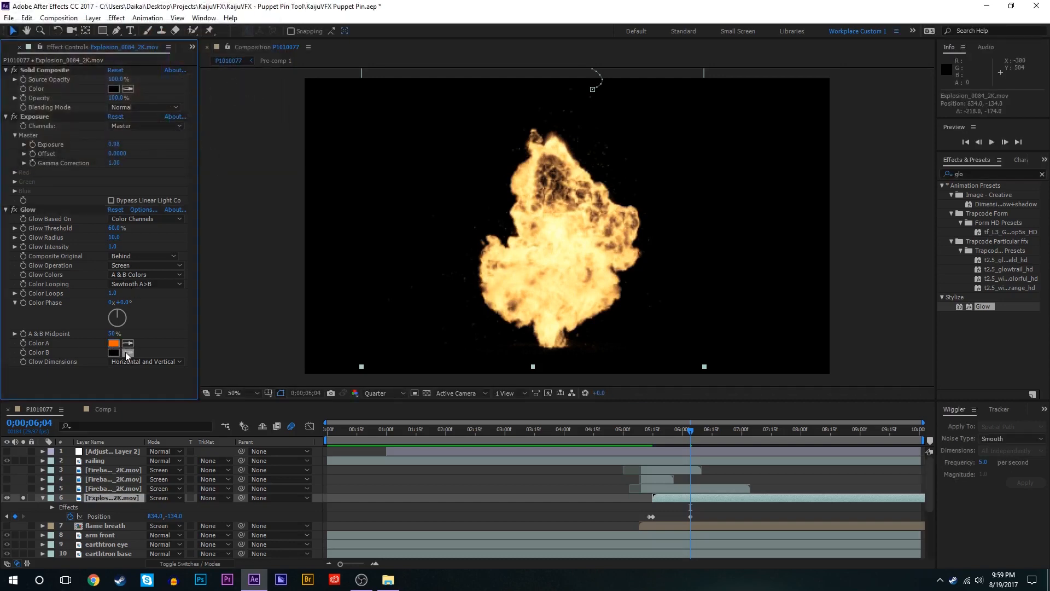
pyautogui.click(117, 353)
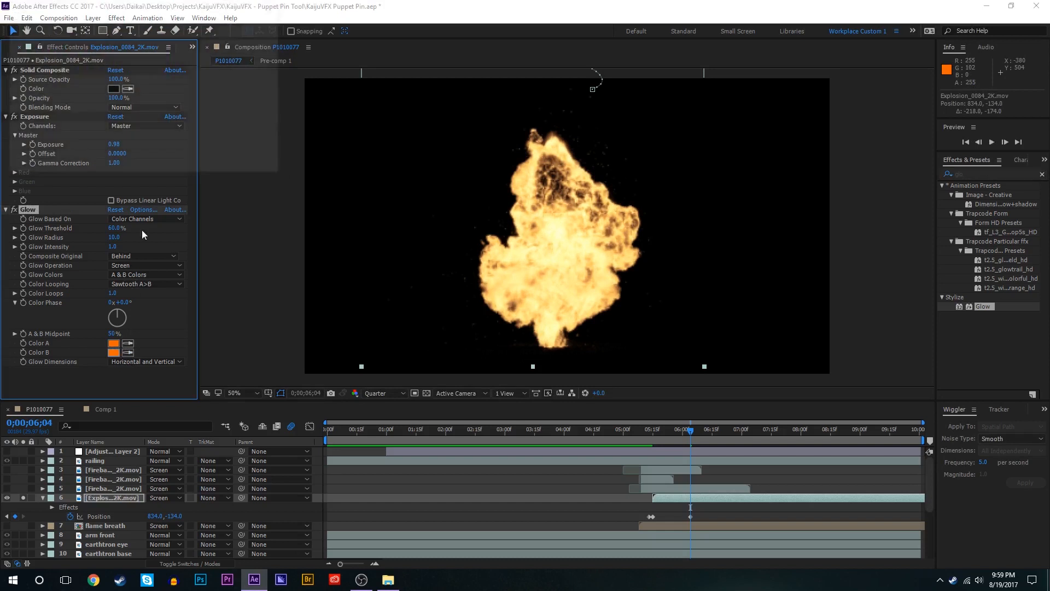
# Step: Set the Glow Radius to 250 and the Glow Threshold to about 43%
pyautogui.click(113, 238)
pyautogui.write('2')
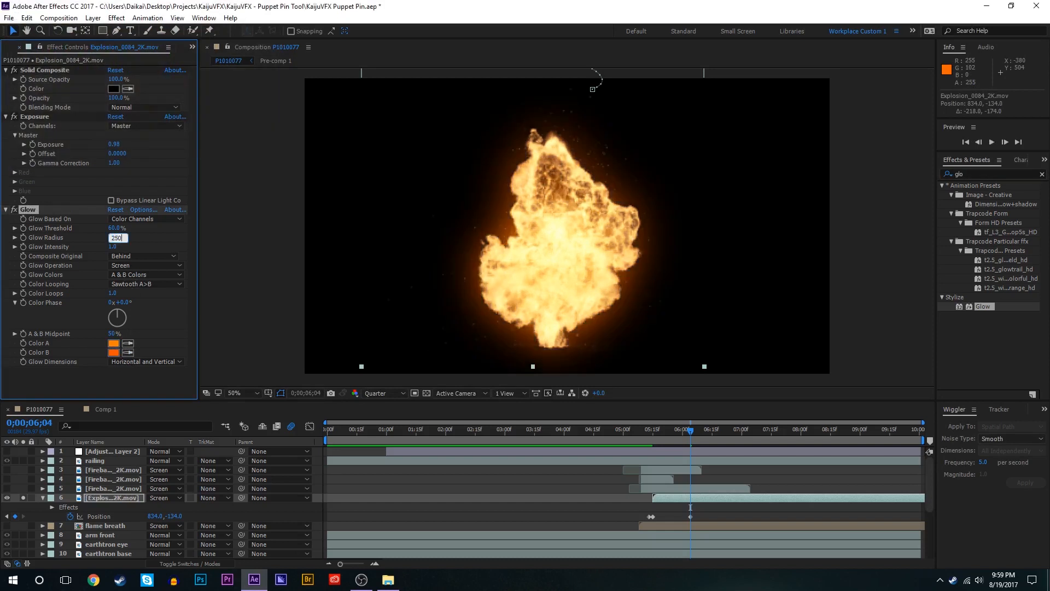
pyautogui.write('50')
pyautogui.press('Return')
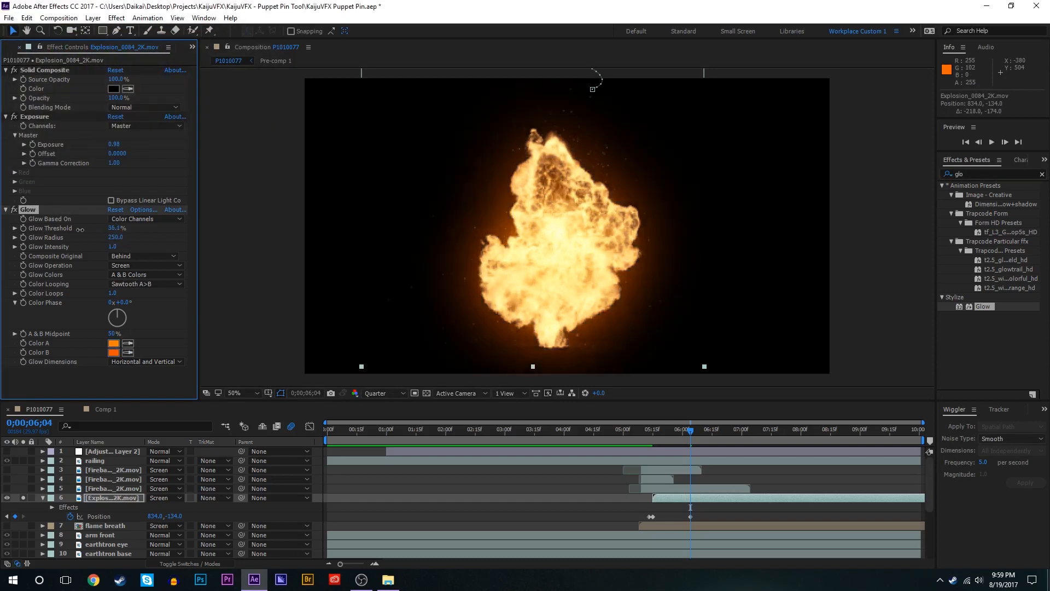
pyautogui.moveTo(80, 229); pyautogui.dragTo(80, 229)
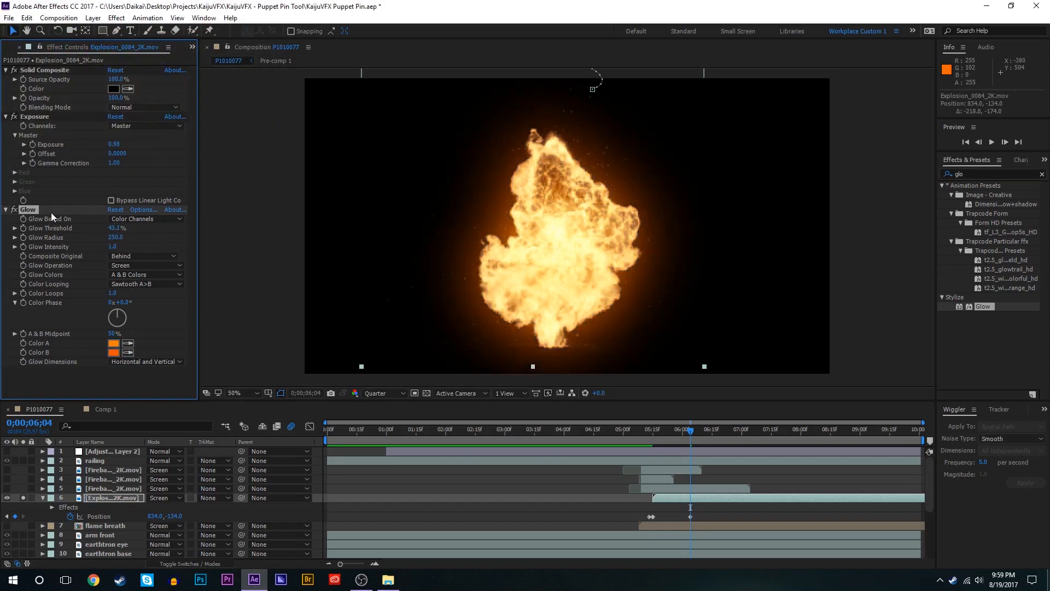
# Step: Duplicate the Glow effect and give the copy a Glow Radius of about 934 and a threshold of 64.7%
pyautogui.hotkey('ctrl', 'd')
pyautogui.moveTo(76, 261); pyautogui.dragTo(455, 215)
pyautogui.click(93, 247)
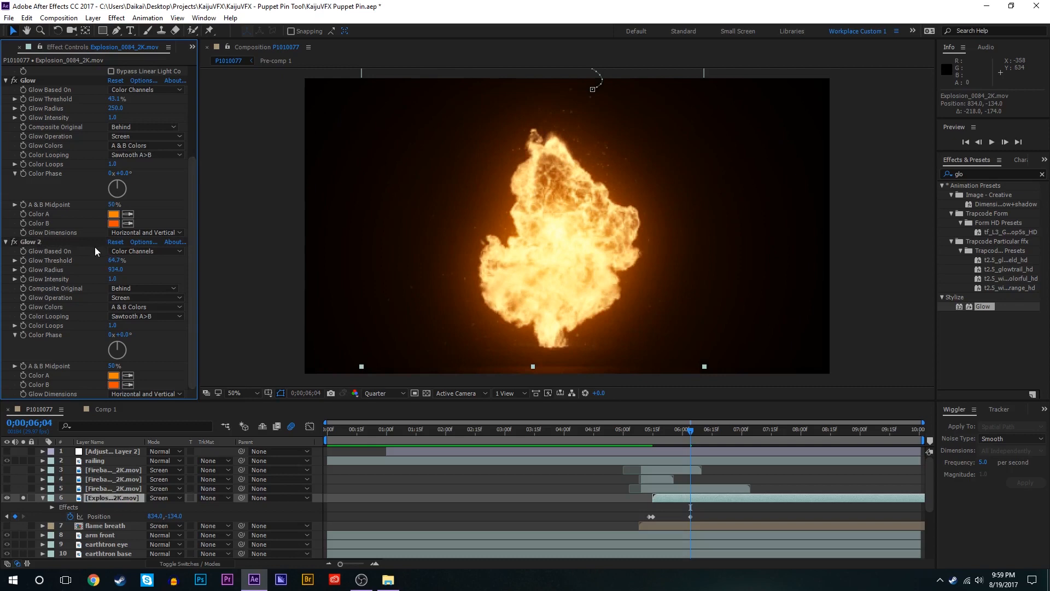
# Step: Duplicate Glow 2, set the copy's Glow Radius to 10, and slightly adjust its Glow Threshold
pyautogui.click(84, 242)
pyautogui.hotkey('ctrl', 'd')
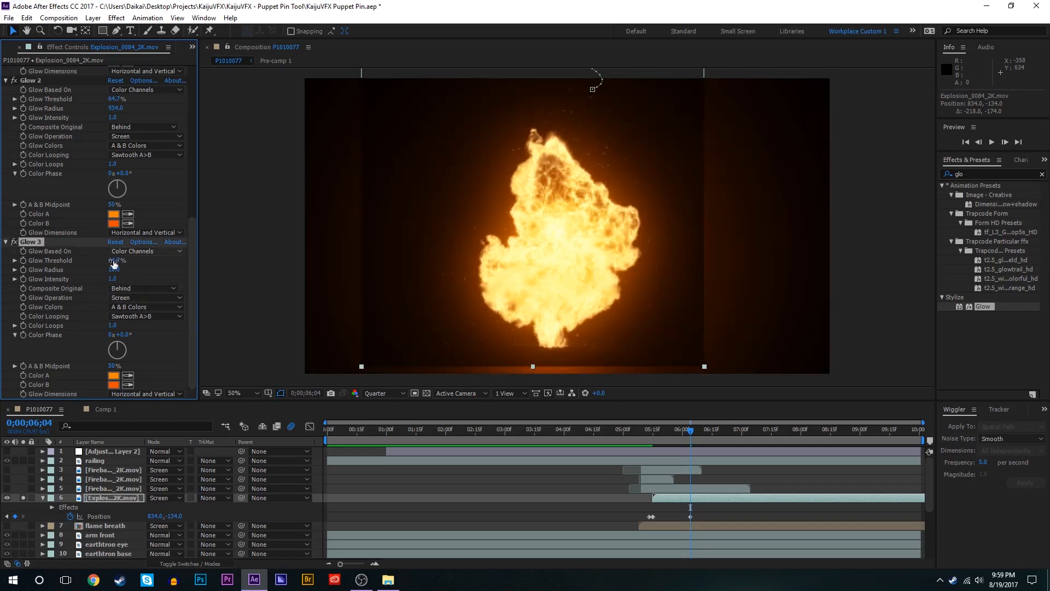
pyautogui.moveTo(115, 260); pyautogui.dragTo(139, 243)
# Step: Duplicate the Solid Composite effect and place the copy between Glow 2 and Glow 3
pyautogui.scroll(10, 33, 157)
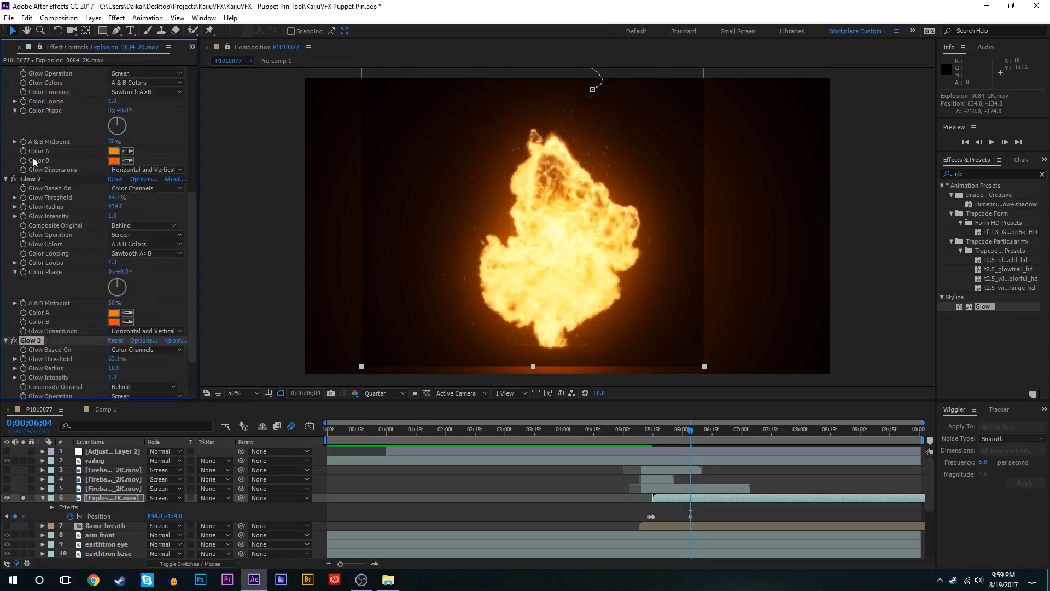
pyautogui.click(60, 75)
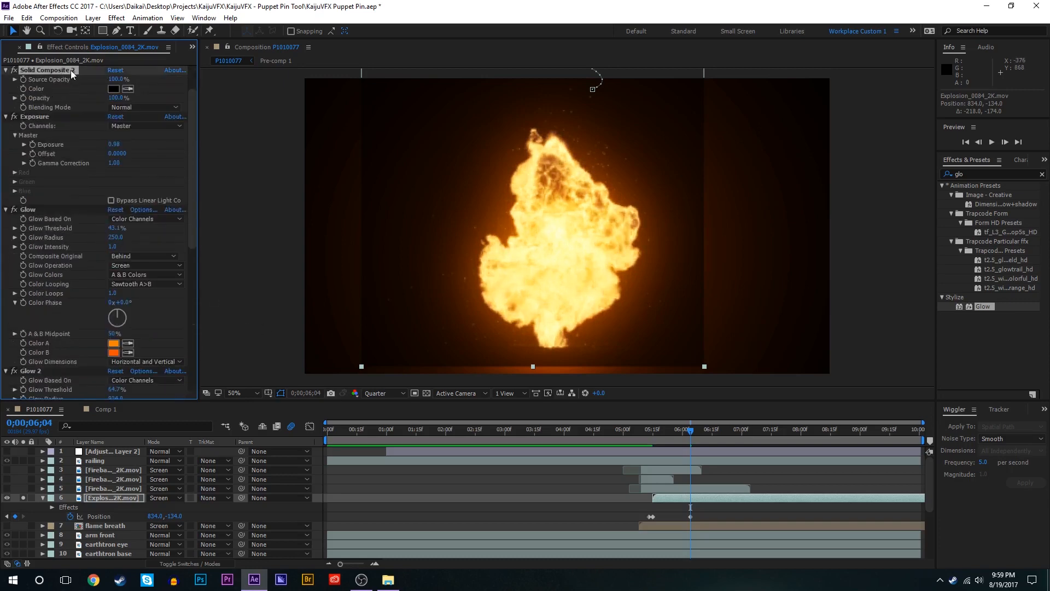
pyautogui.moveTo(71, 70); pyautogui.dragTo(45, 361)
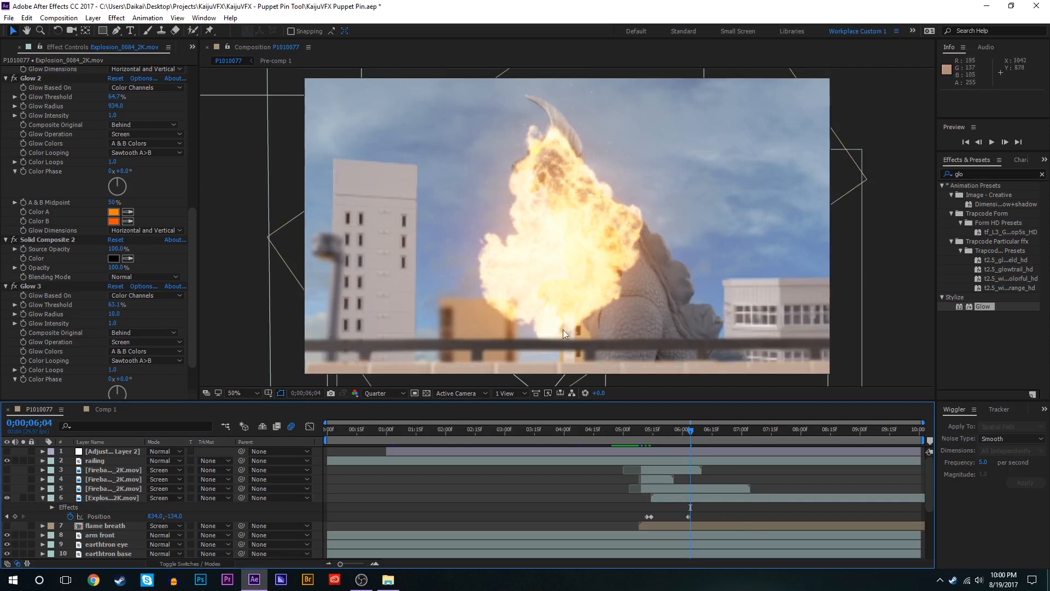
# Step: Duplicate the explosion layer together with its effects
pyautogui.click(23, 498)
pyautogui.click(24, 498)
pyautogui.click(127, 489)
pyautogui.click(121, 500)
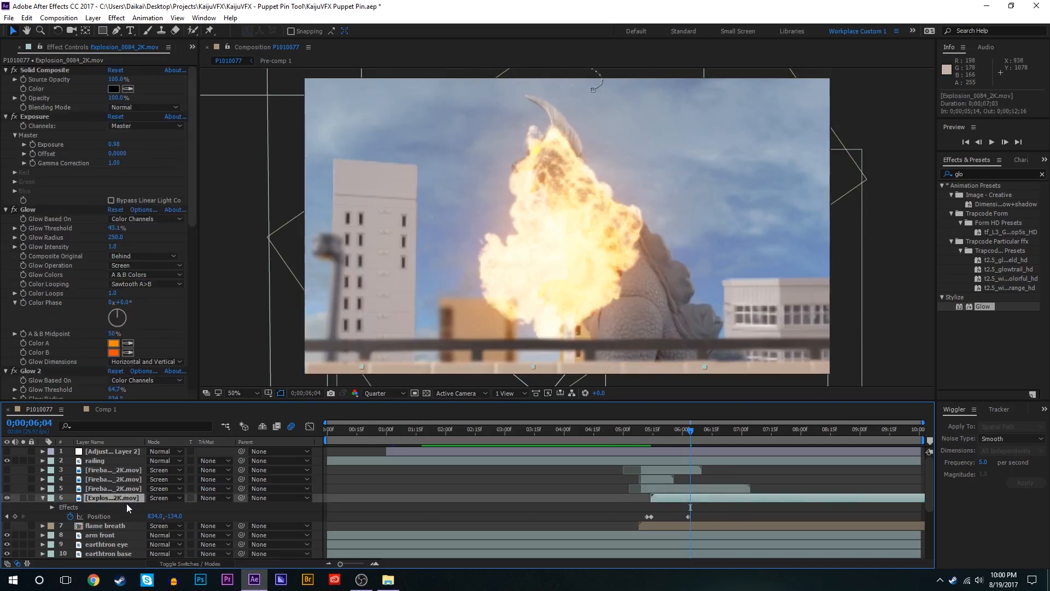
pyautogui.hotkey('ctrl', 'd')
# Step: Delete all effects from the lower explosion copy and set its blending mode to Normal
pyautogui.click(128, 508)
pyautogui.click(51, 371)
pyautogui.hotkey('ctrl', 'a')
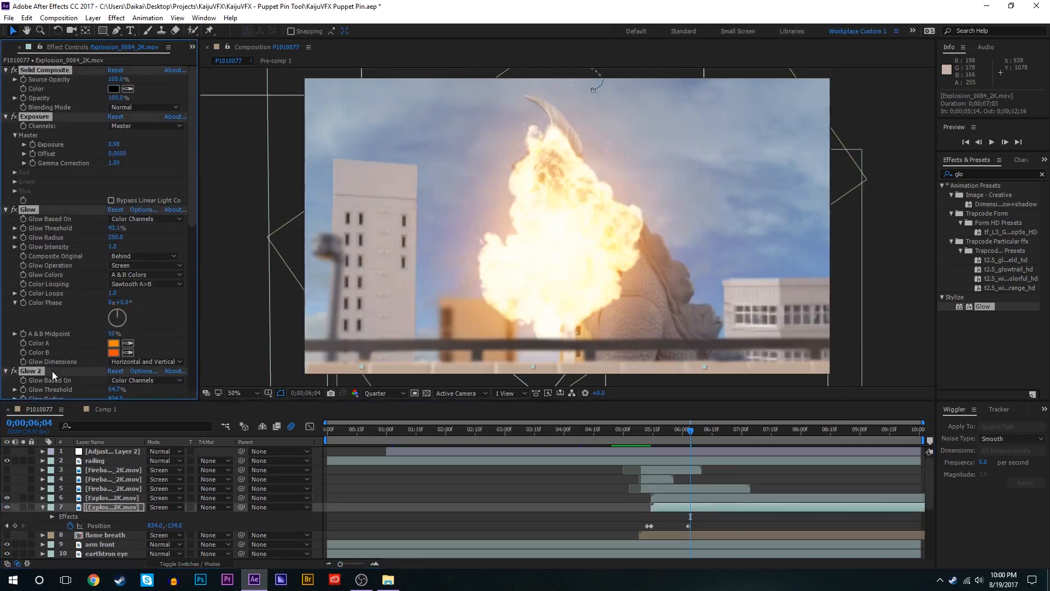
pyautogui.press('Delete')
pyautogui.click(153, 506)
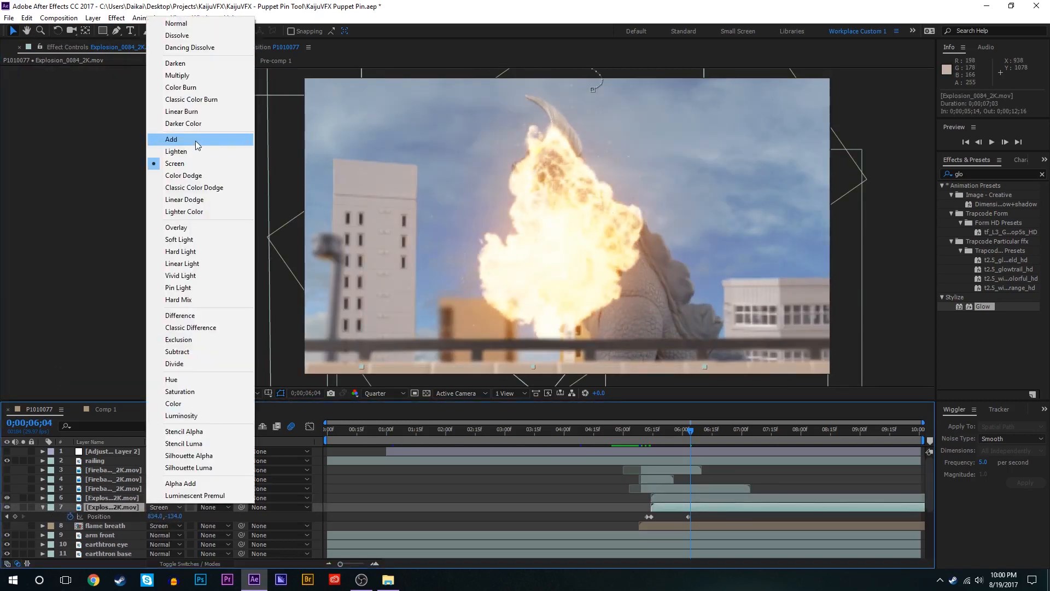
pyautogui.click(205, 36)
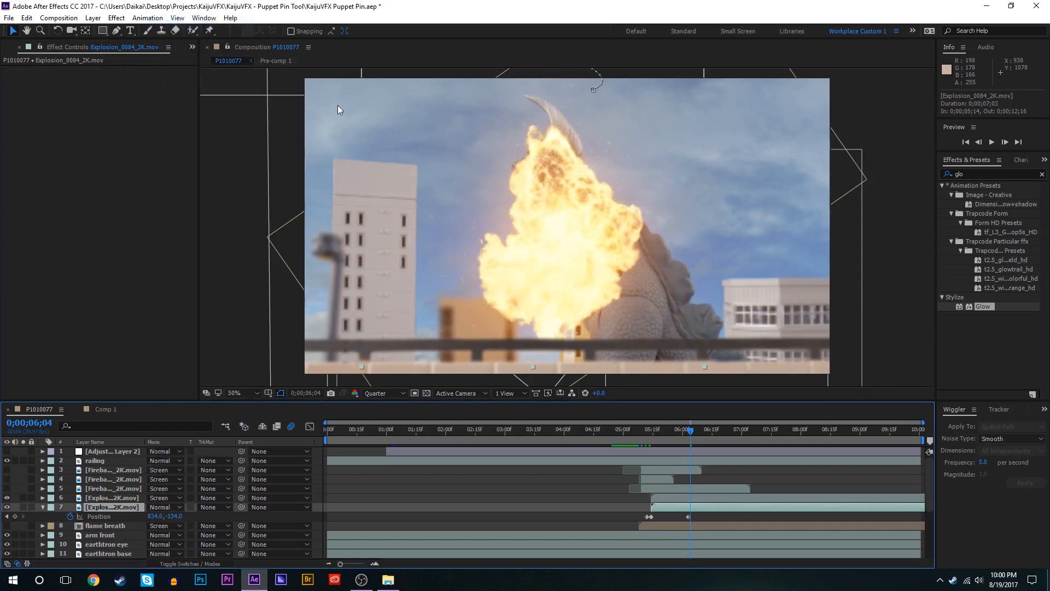
# Step: Apply Hue/Saturation to the lower explosion copy and set Master Lightness to -100
pyautogui.doubleClick(974, 174)
pyautogui.write('sat')
pyautogui.doubleClick(993, 232)
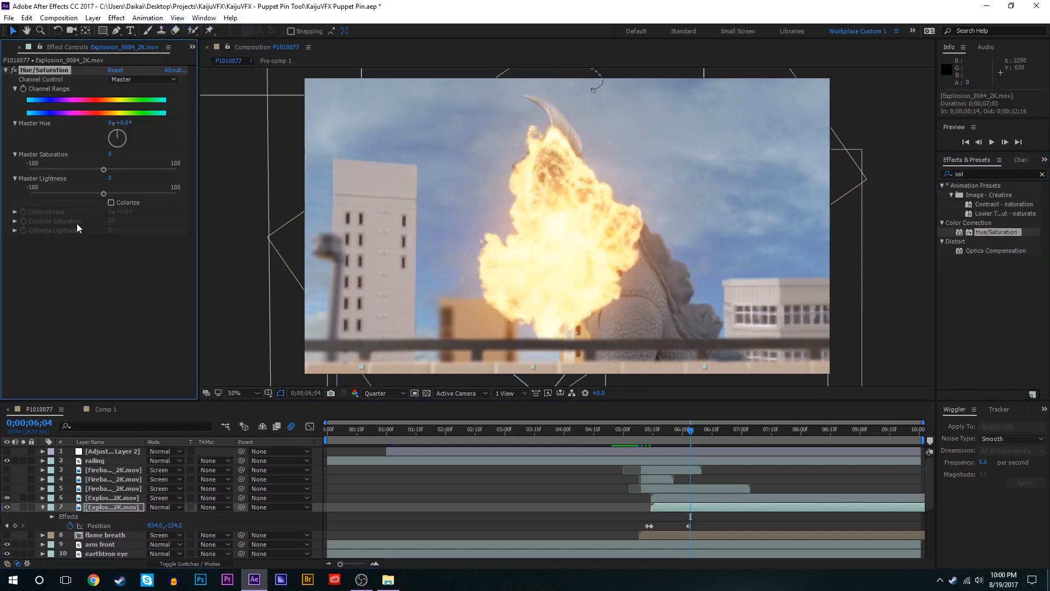
pyautogui.moveTo(45, 193); pyautogui.dragTo(2, 197)
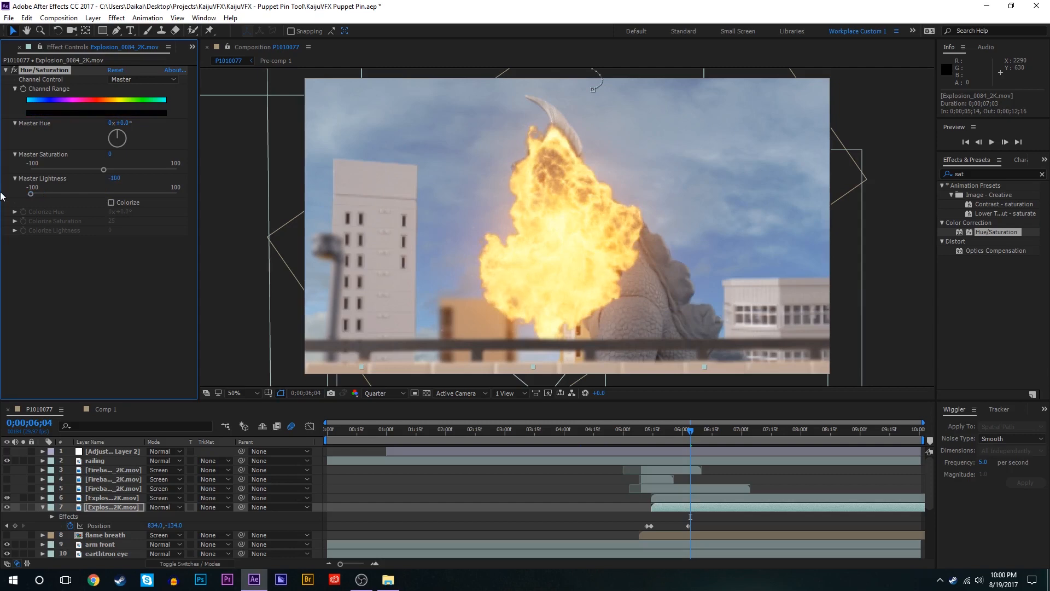
# Step: Solo the darkened explosion layer and apply Fast Box Blur with a Blur Radius of 29
pyautogui.click(23, 507)
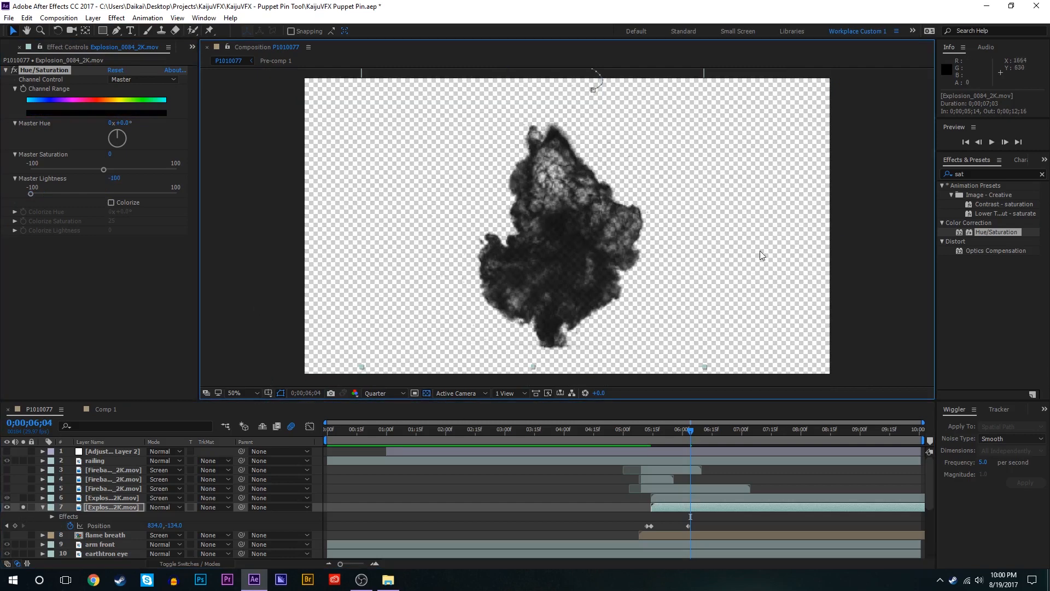
pyautogui.click(979, 174)
pyautogui.write('fas')
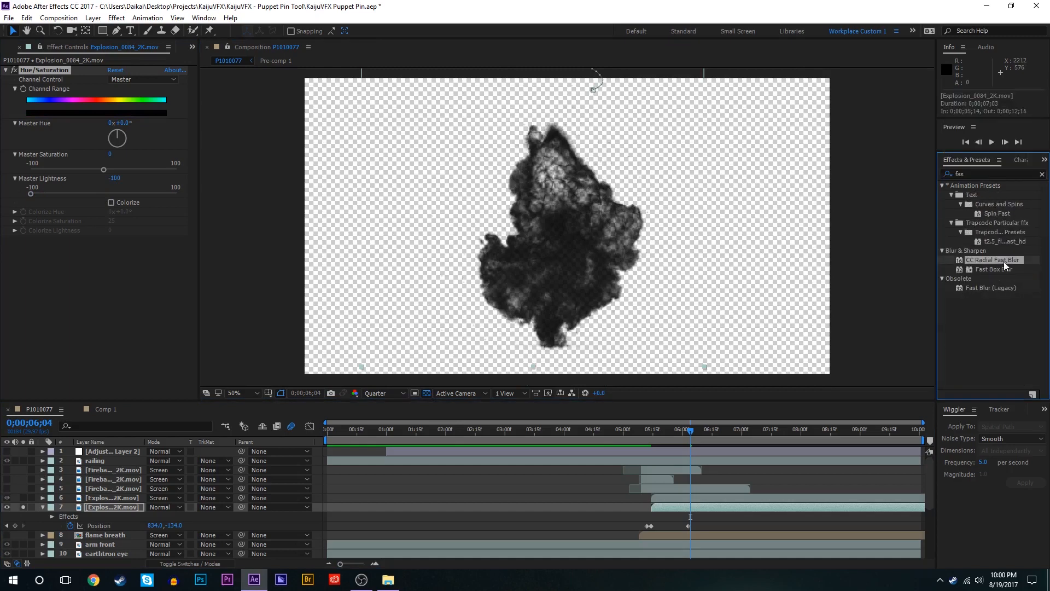
pyautogui.doubleClick(1002, 269)
pyautogui.moveTo(112, 251)
pyautogui.mouseDown()
pyautogui.moveTo(145, 248)
pyautogui.moveTo(126, 248)
pyautogui.mouseUp()
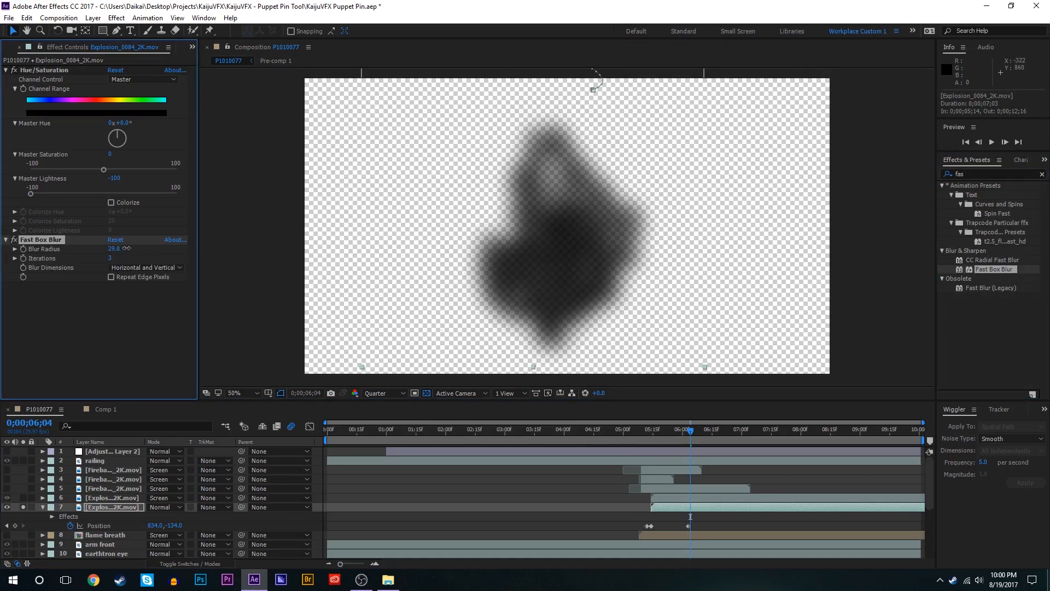
# Step: Apply Keylight (1.2) to the blurred explosion layer and turn off its solo
pyautogui.click(981, 175)
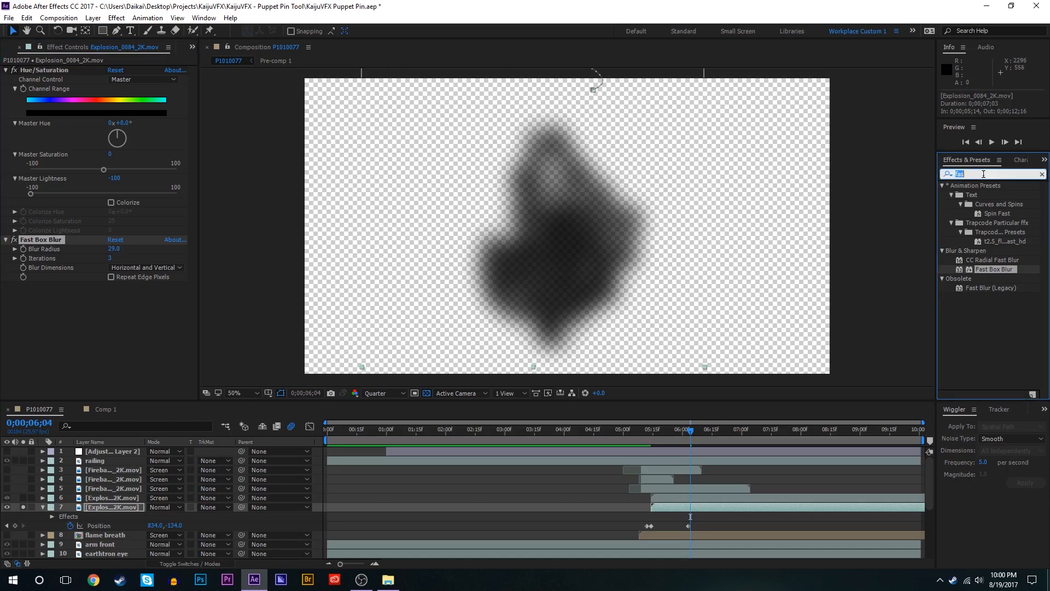
pyautogui.write('key')
pyautogui.doubleClick(1010, 298)
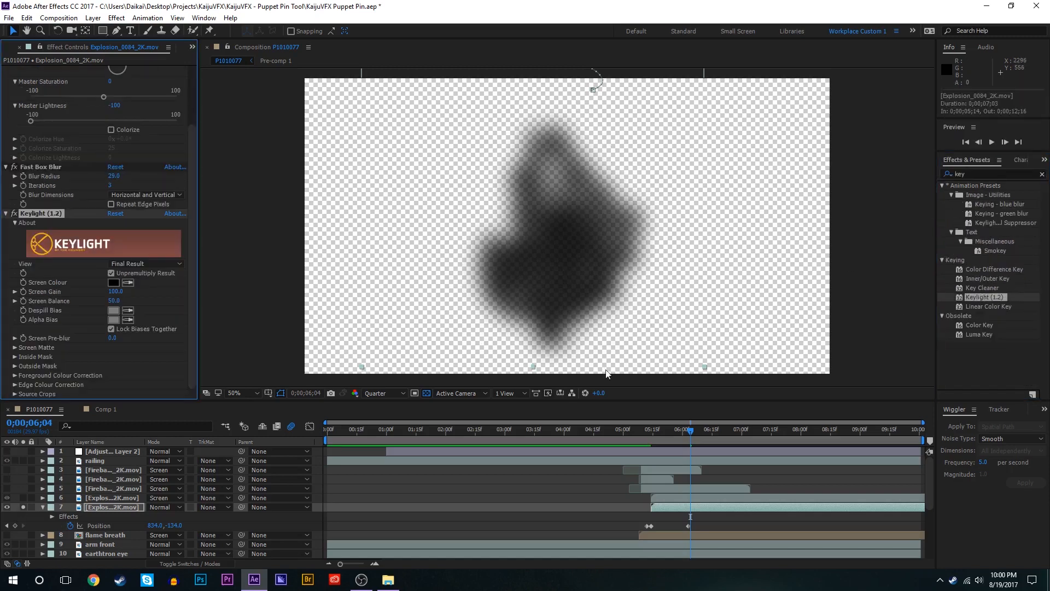
pyautogui.click(23, 505)
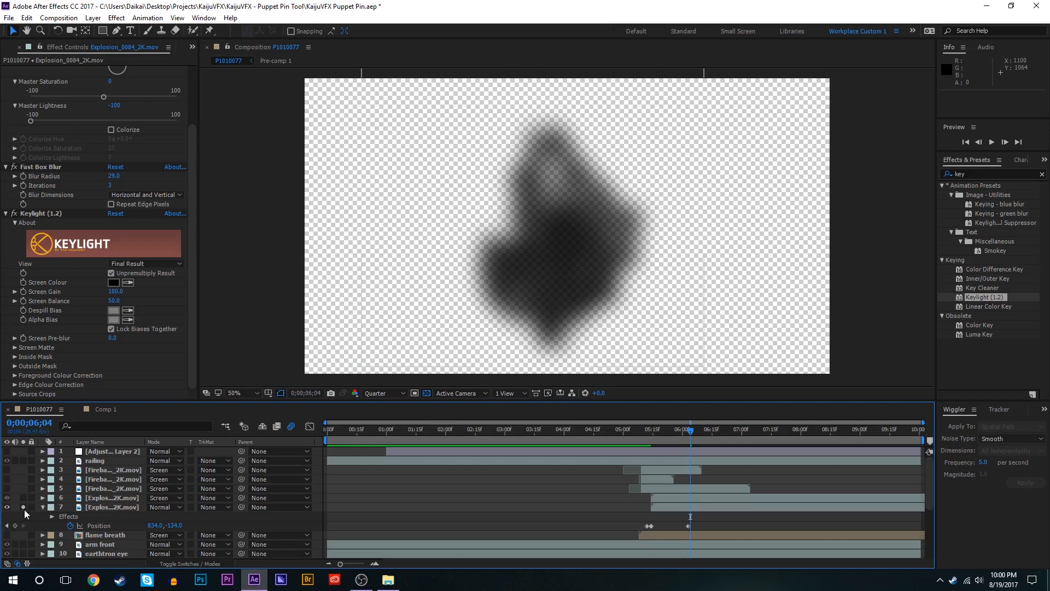
pyautogui.click(23, 507)
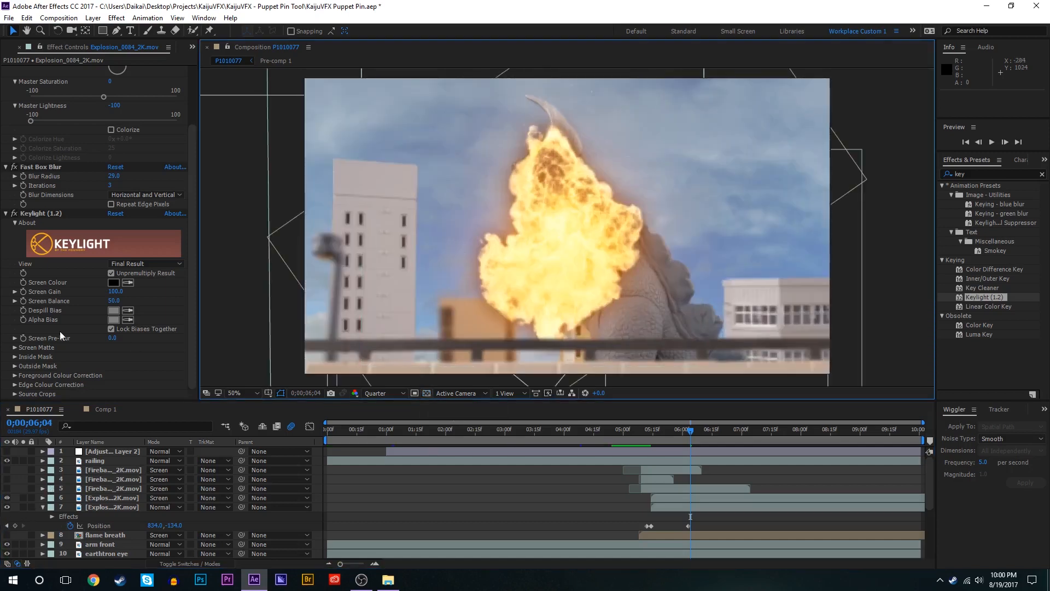
# Step: Enable Keylight's Edge Colour Correction and set its Brightness to 55
pyautogui.click(15, 385)
pyautogui.scroll(-3, 104, 339)
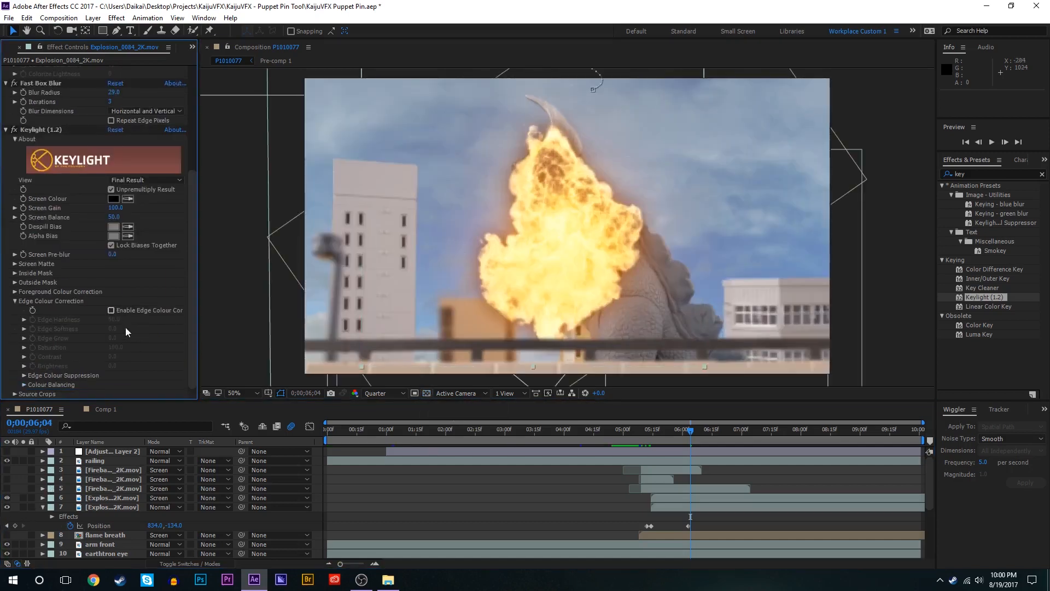
pyautogui.click(112, 311)
pyautogui.click(111, 310)
pyautogui.moveTo(112, 366); pyautogui.dragTo(136, 364)
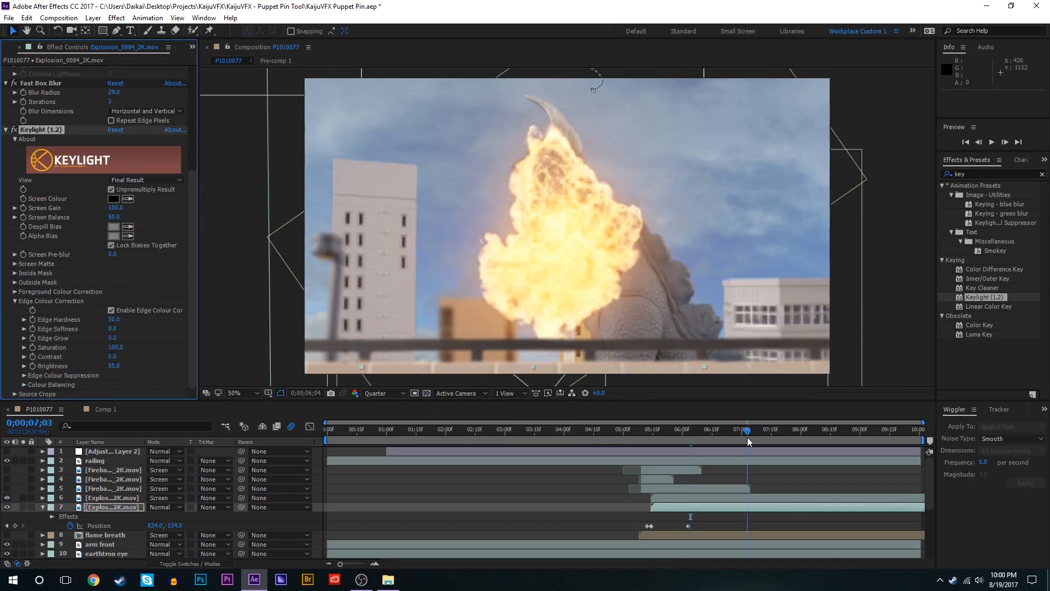
# Step: Scrub through the explosion animation up to 0;00;07;06 to check its timing
pyautogui.click(699, 438)
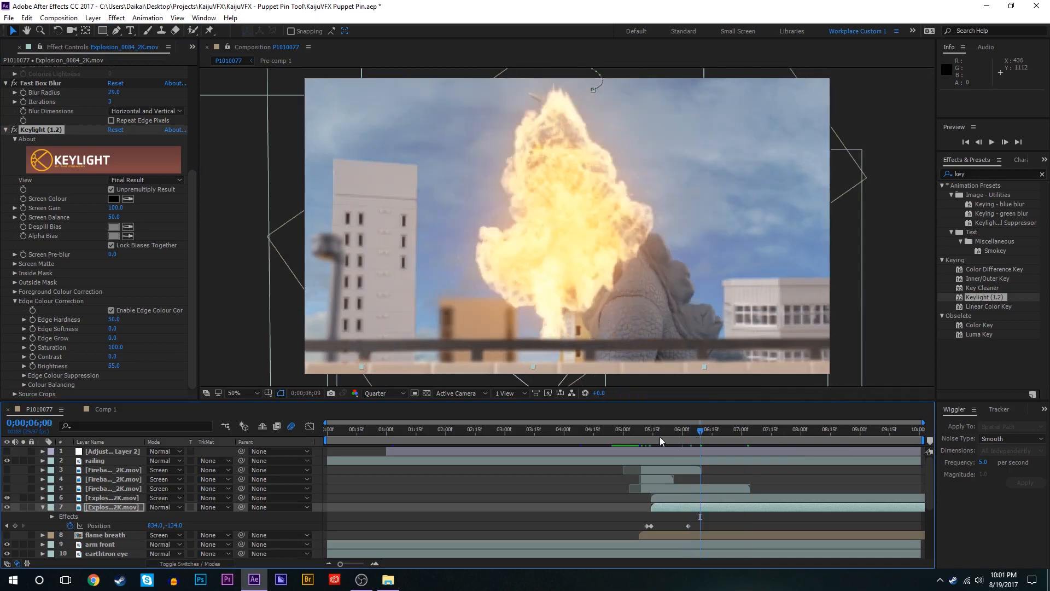
pyautogui.moveTo(660, 437)
pyautogui.mouseDown()
pyautogui.moveTo(649, 437)
pyautogui.moveTo(679, 437)
pyautogui.mouseUp()
pyautogui.moveTo(697, 437); pyautogui.dragTo(753, 437)
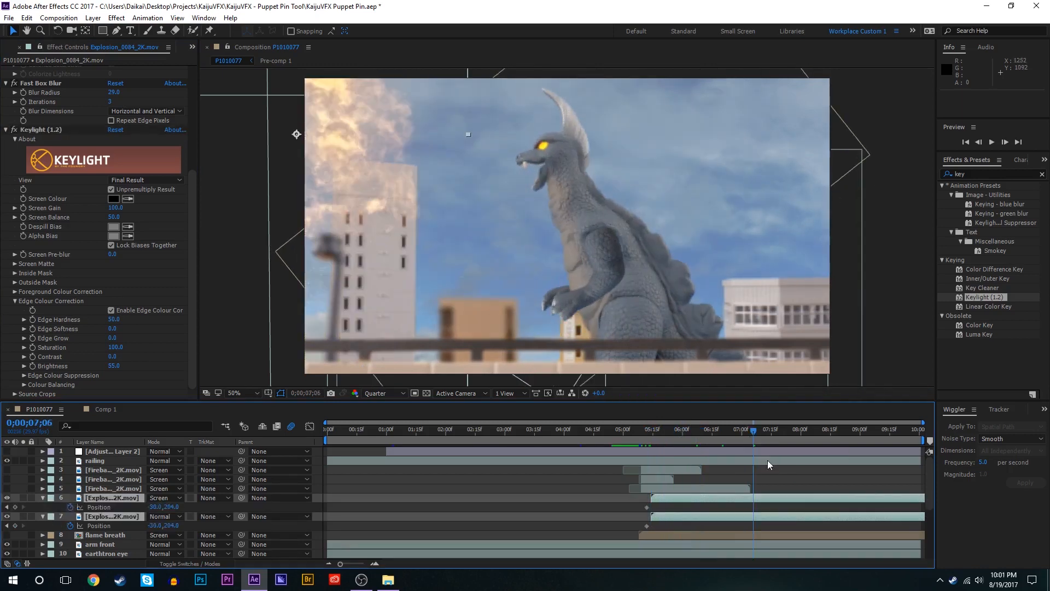
pyautogui.click(778, 477)
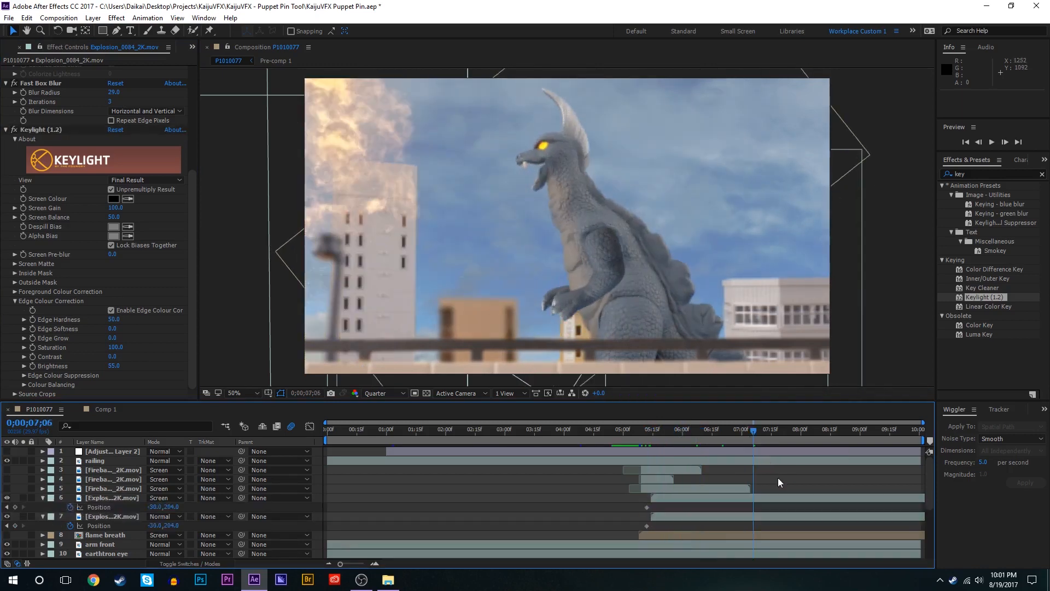
# Step: Time-stretch both Explosion_0084_2K layers together to slow the explosion down, holding their in-points in place
pyautogui.click(690, 438)
pyautogui.click(684, 499)
pyautogui.keyDown('shift'); pyautogui.click(684, 516); pyautogui.keyUp('shift')
pyautogui.rightClick(684, 516)
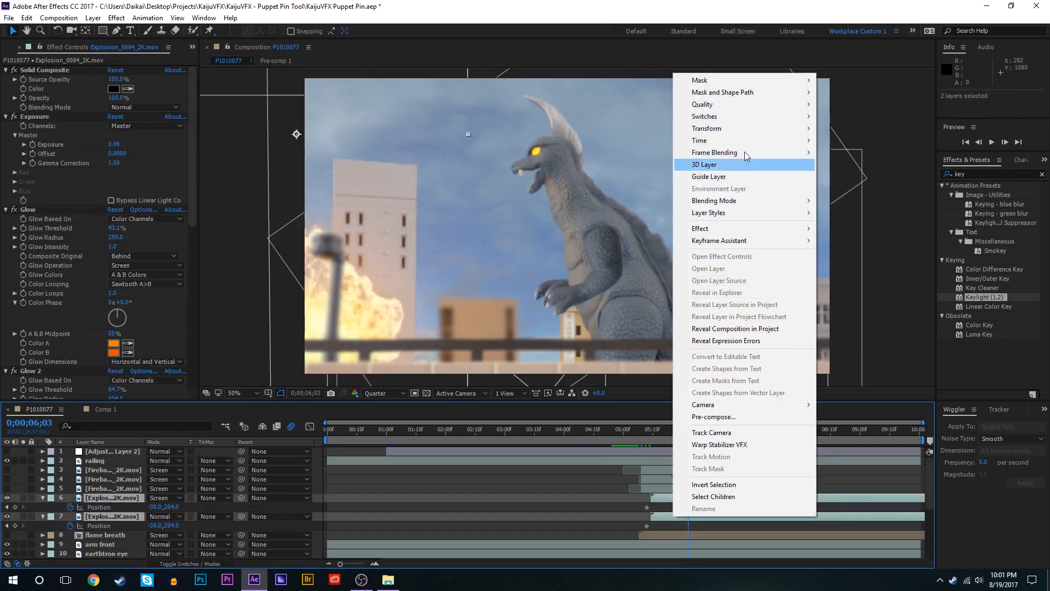
pyautogui.moveTo(739, 143)
pyautogui.click(877, 167)
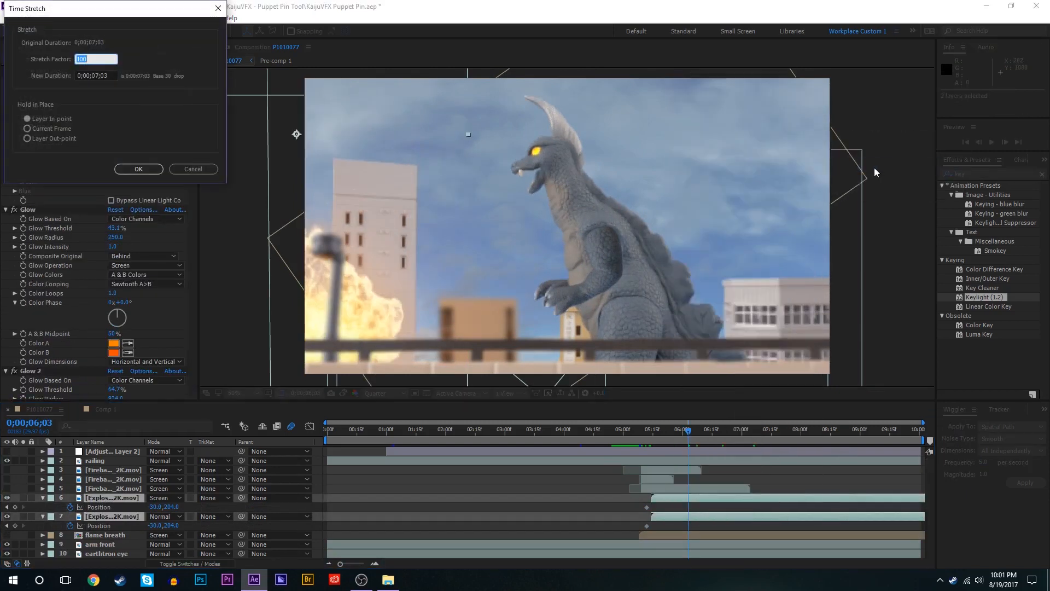
pyautogui.press('Return')
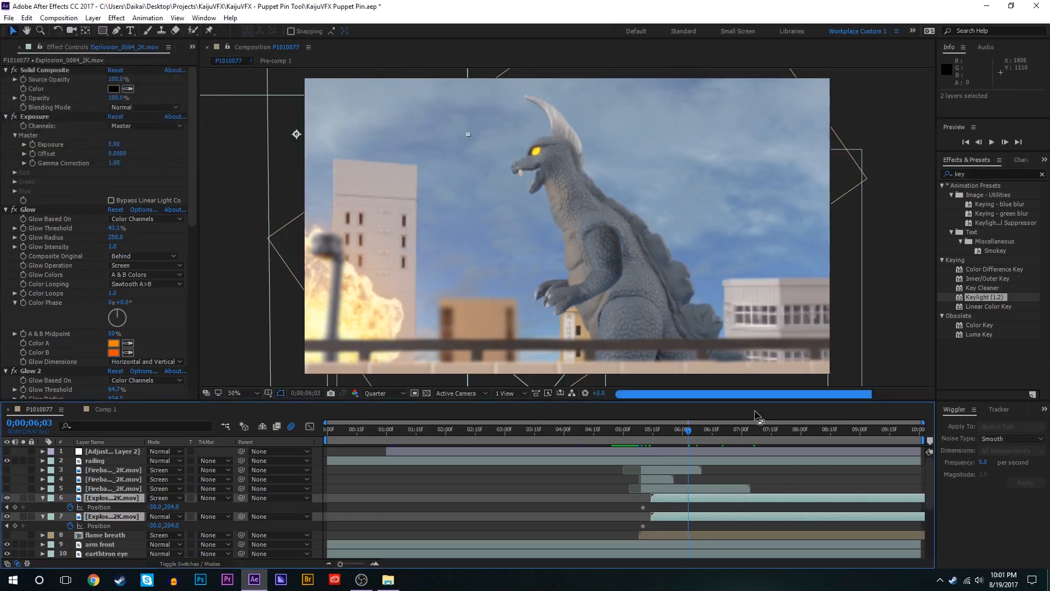
# Step: Shift both Explosion_0084_2K layers earlier, trim their starts to 0;00;05;09, and preview the two layers soloed
pyautogui.moveTo(688, 498); pyautogui.dragTo(635, 497)
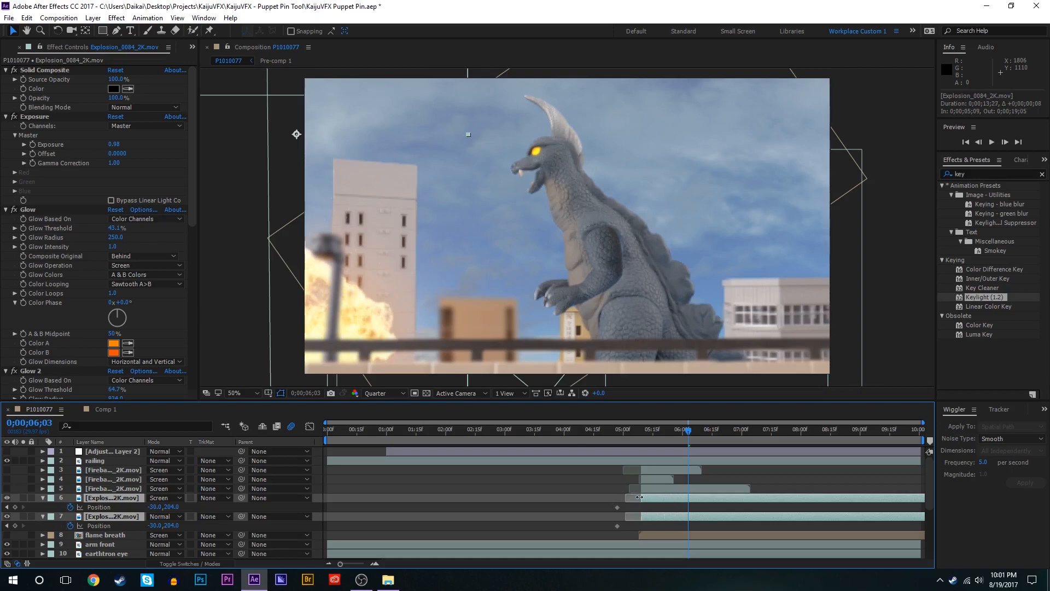
pyautogui.click(643, 430)
pyautogui.moveTo(23, 498); pyautogui.dragTo(23, 516)
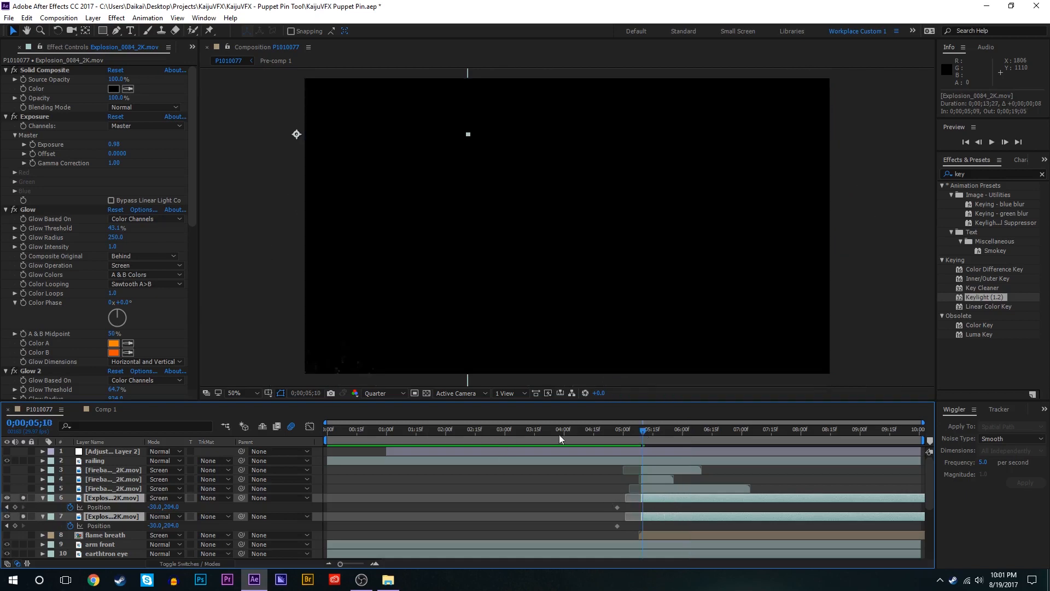
pyautogui.press('space')
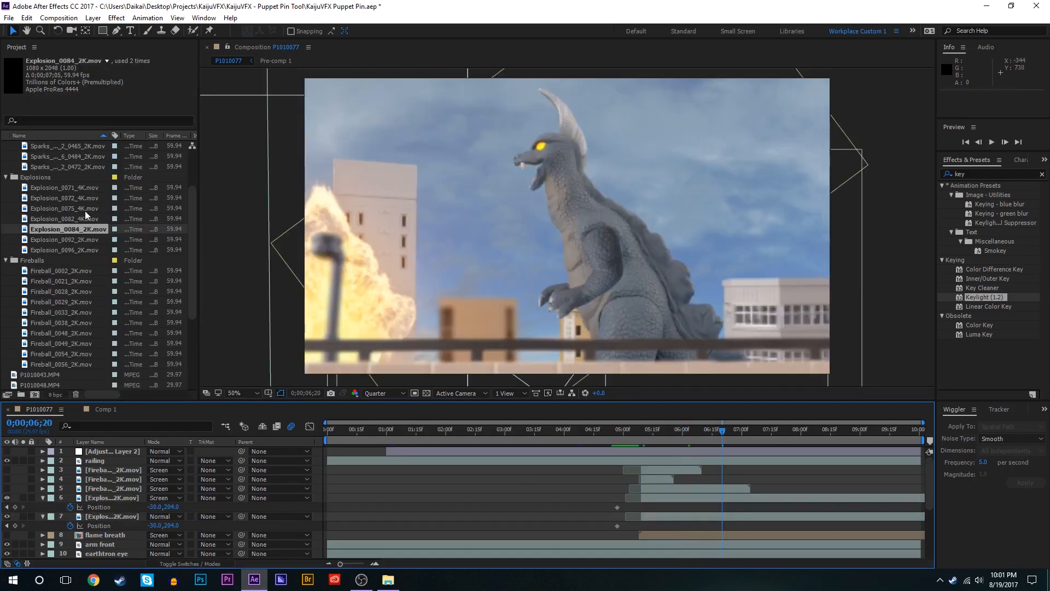
# Step: Add Explosion_0082_4K.mov directly above the flame breath layer, solo it, raise it in the frame and start it at 0;00;05;04
pyautogui.click(79, 209)
pyautogui.moveTo(63, 218); pyautogui.dragTo(110, 523)
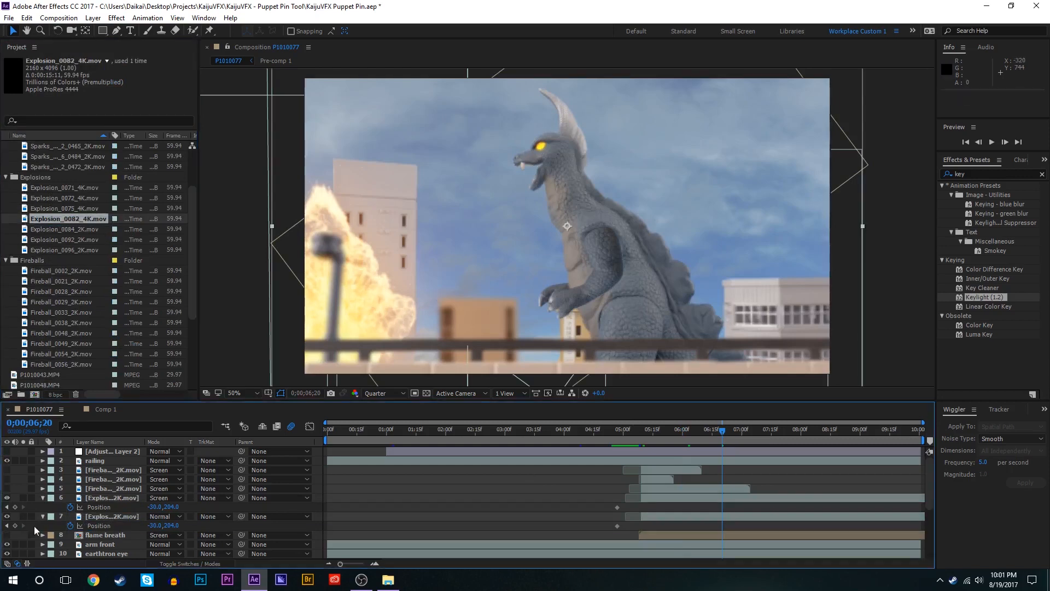
pyautogui.moveTo(498, 99); pyautogui.dragTo(497, 98)
pyautogui.moveTo(553, 308); pyautogui.dragTo(530, 72)
pyautogui.click(651, 432)
pyautogui.moveTo(370, 535); pyautogui.dragTo(669, 532)
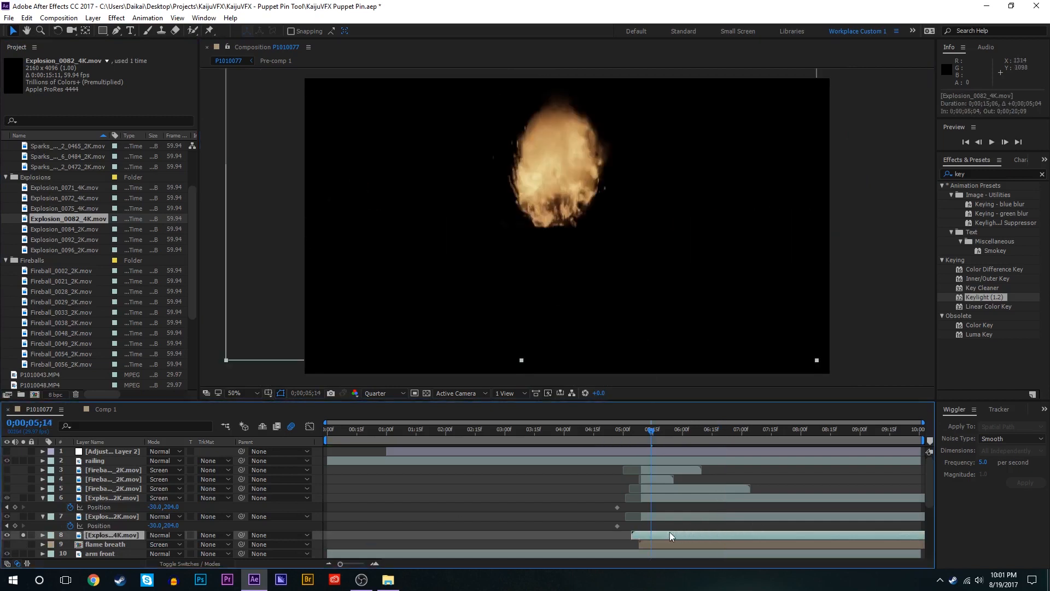
# Step: Time-stretch the Explosion_0082_4K layer with a stretch factor of 200
pyautogui.rightClick(672, 534)
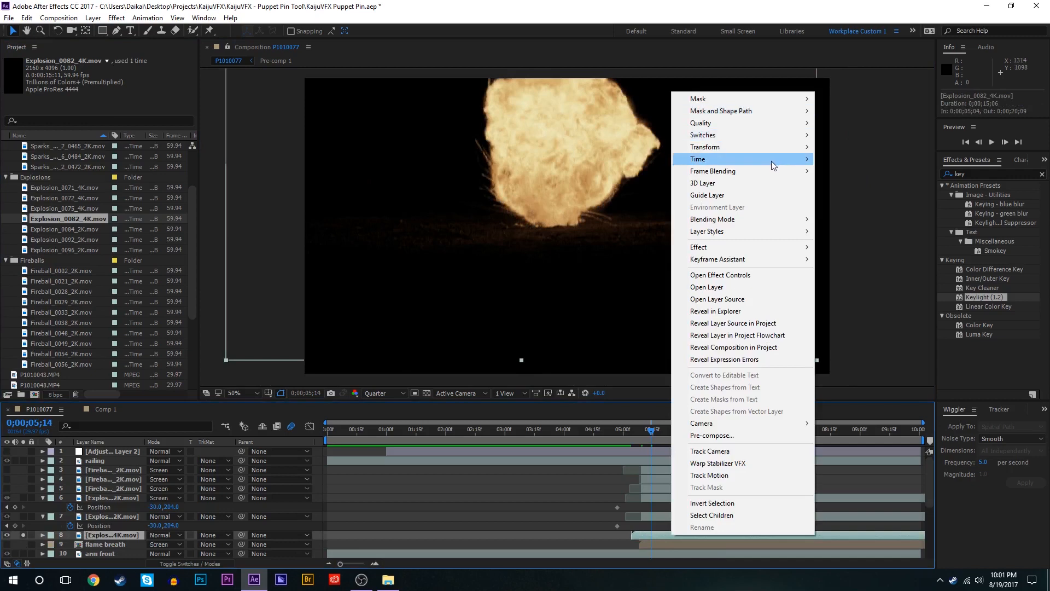
pyautogui.click(886, 182)
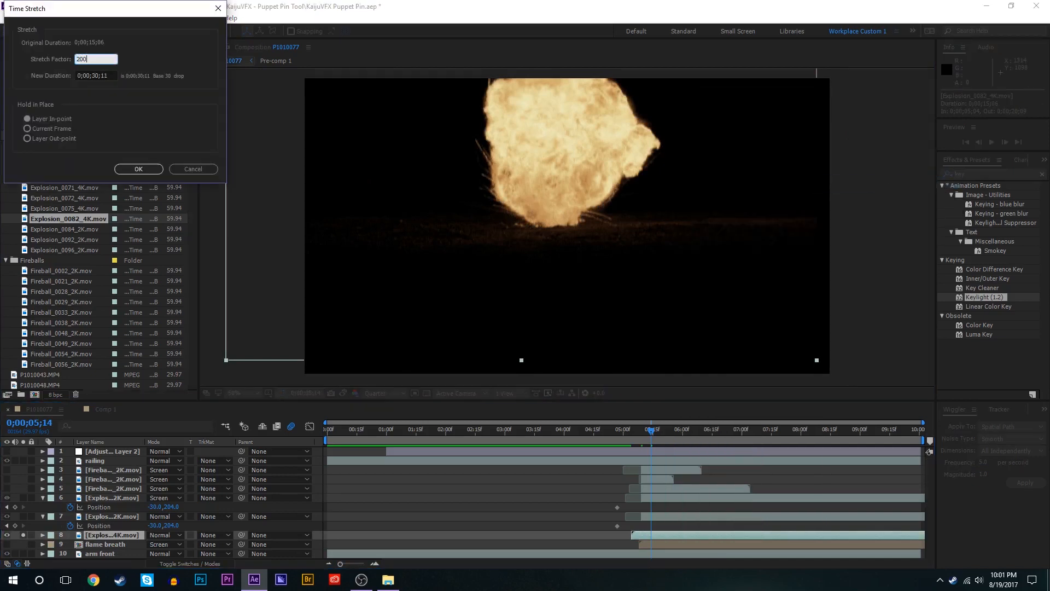
pyautogui.write('200')
pyautogui.press('Return')
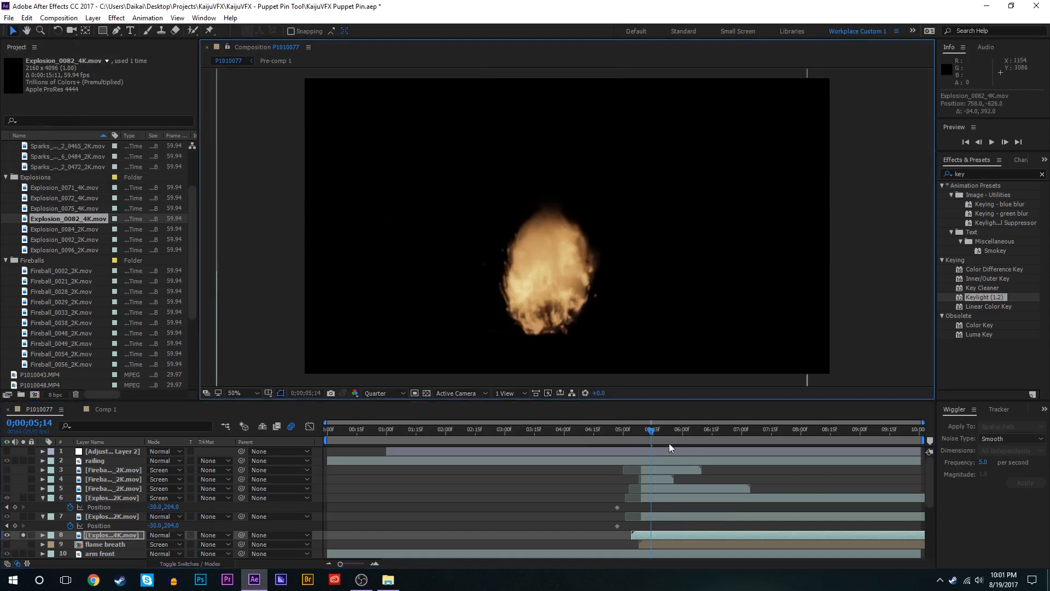
# Step: Trim the start of the Explosion_0082_4K layer to 0;00;05;14 and move the explosion toward the lower left of the frame
pyautogui.moveTo(632, 535); pyautogui.dragTo(646, 538)
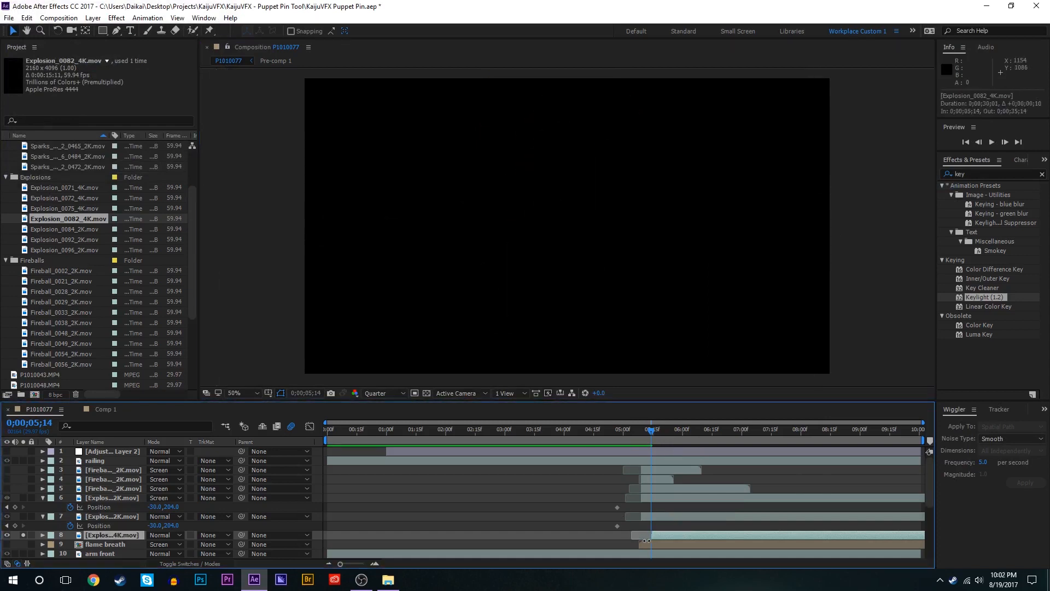
pyautogui.moveTo(647, 541); pyautogui.dragTo(648, 540)
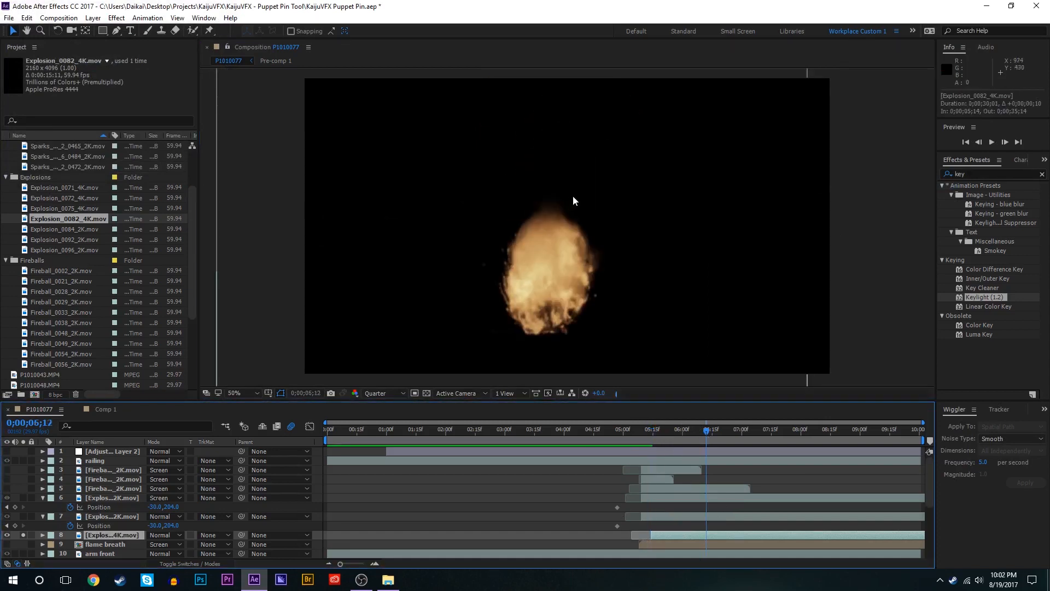
pyautogui.moveTo(572, 198); pyautogui.dragTo(492, 263)
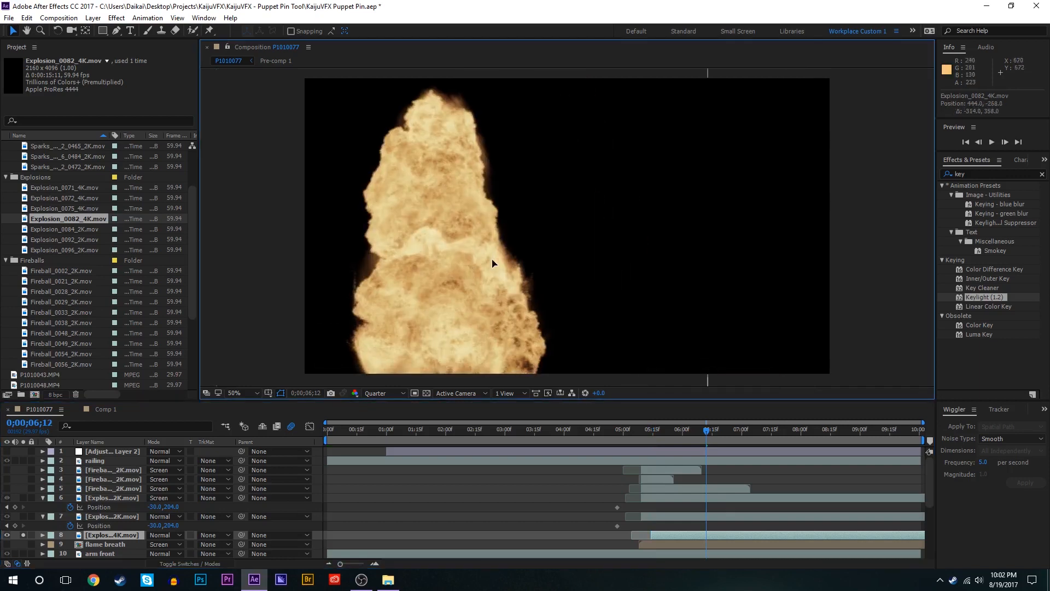
# Step: Delete Keylight from the glowing Explosion_0084_2K layer and copy all its remaining effects onto the Explosion_0082_4K layer
pyautogui.click(116, 501)
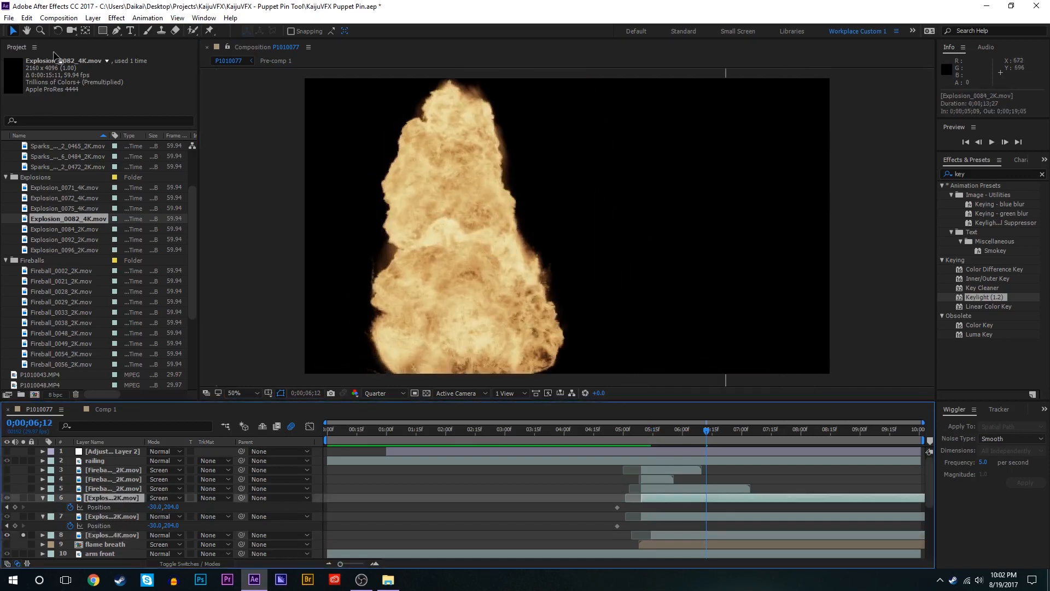
pyautogui.doubleClick(987, 299)
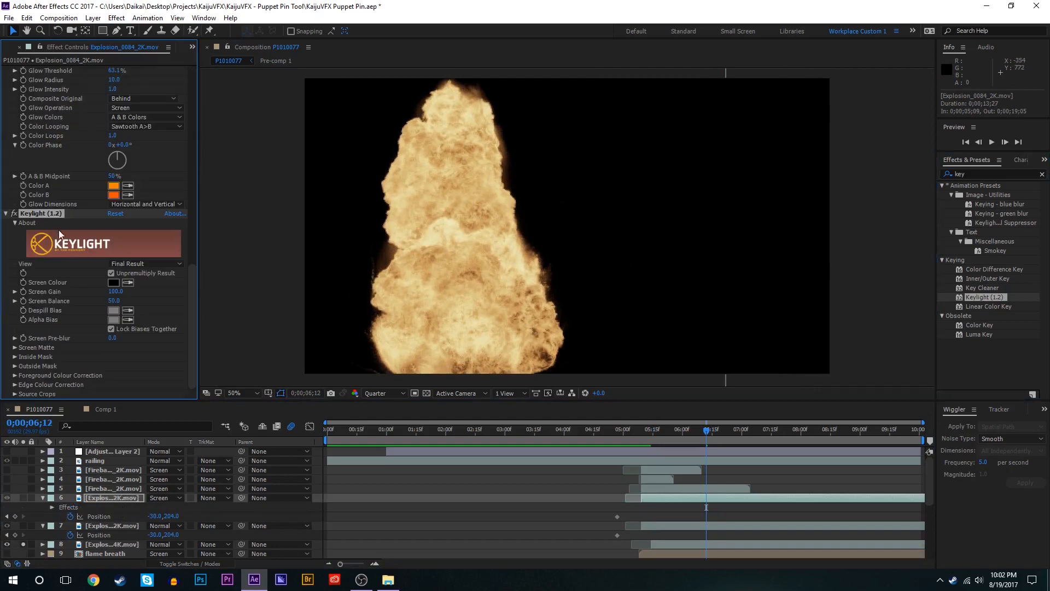
pyautogui.click(67, 212)
pyautogui.press('Delete')
pyautogui.click(75, 196)
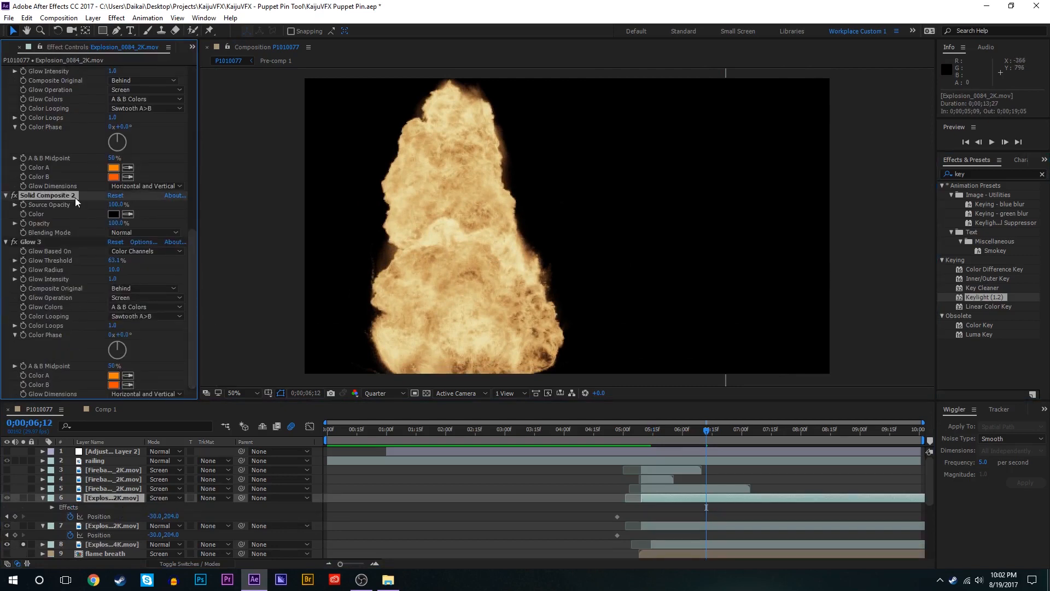
pyautogui.hotkey('ctrl', 'a')
pyautogui.click(124, 542)
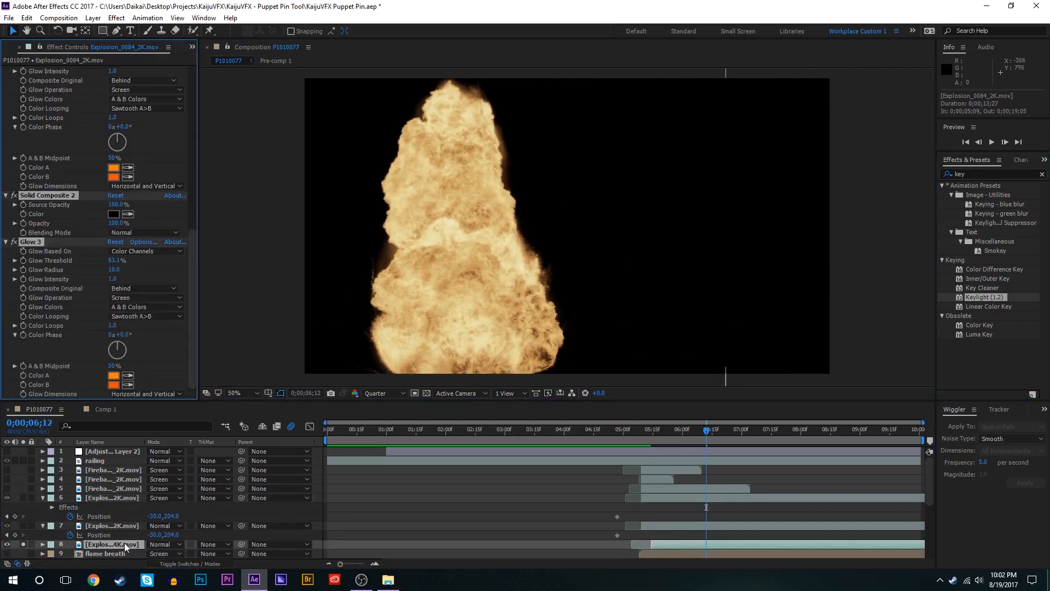
# Step: Duplicate the glowing Explosion_0082_4K layer and set the upper copy's blending mode to Screen
pyautogui.scroll(-3, 123, 543)
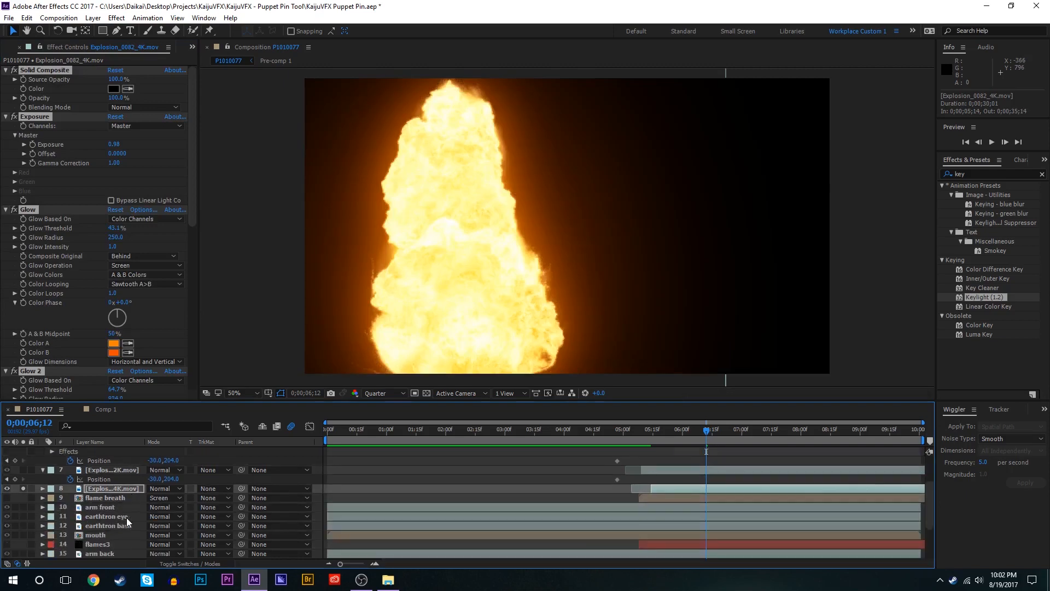
pyautogui.click(123, 491)
pyautogui.hotkey('ctrl', 'd')
pyautogui.click(155, 490)
pyautogui.click(201, 153)
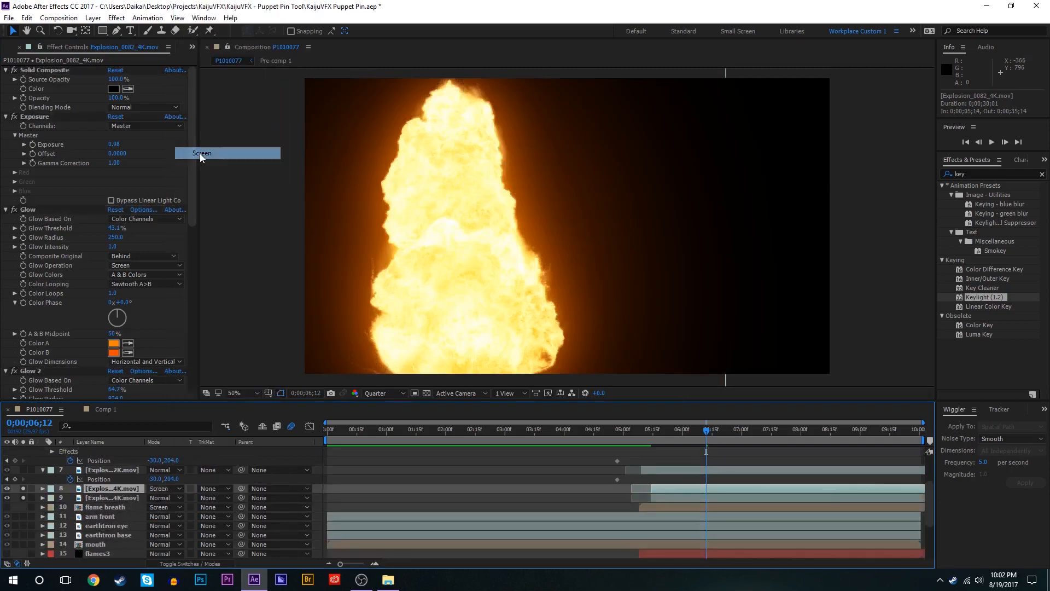
# Step: Remove all effects from the lower Explosion_0082_4K copy, keeping its blending mode at Normal
pyautogui.click(164, 498)
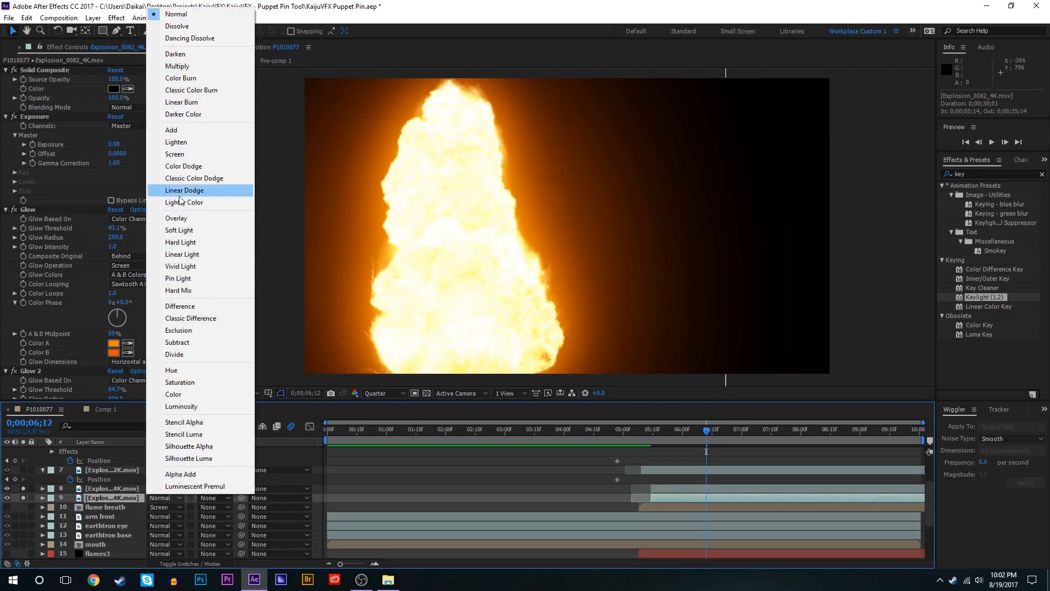
pyautogui.click(77, 383)
pyautogui.click(75, 374)
pyautogui.hotkey('ctrl', 'a')
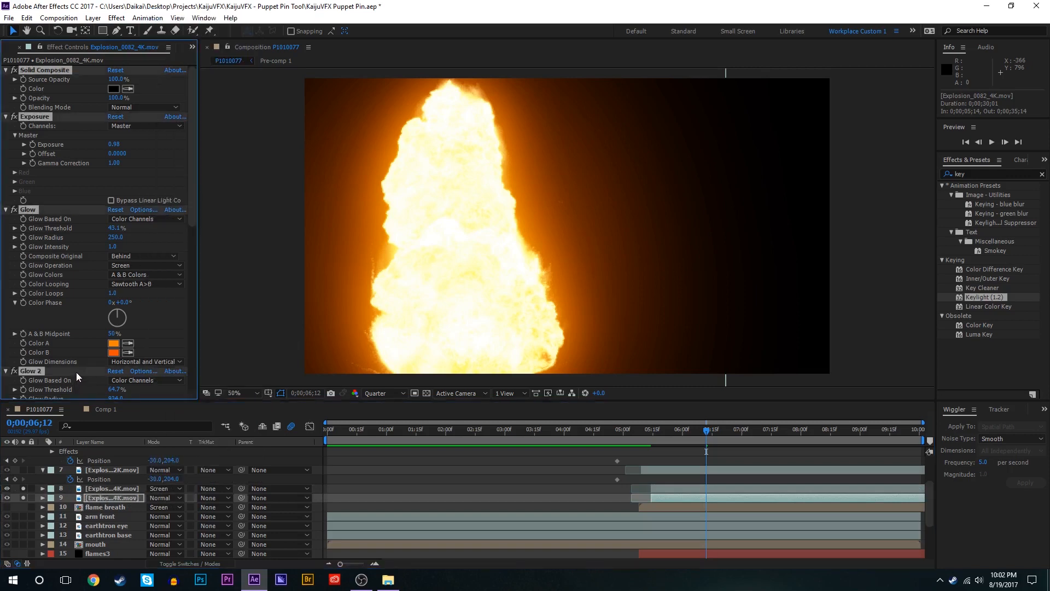
pyautogui.press('Delete')
# Step: Copy Hue/Saturation, Fast Box Blur and Keylight from the dark Explosion_0084_2K layer onto the lower Explosion_0082_4K copy
pyautogui.click(117, 470)
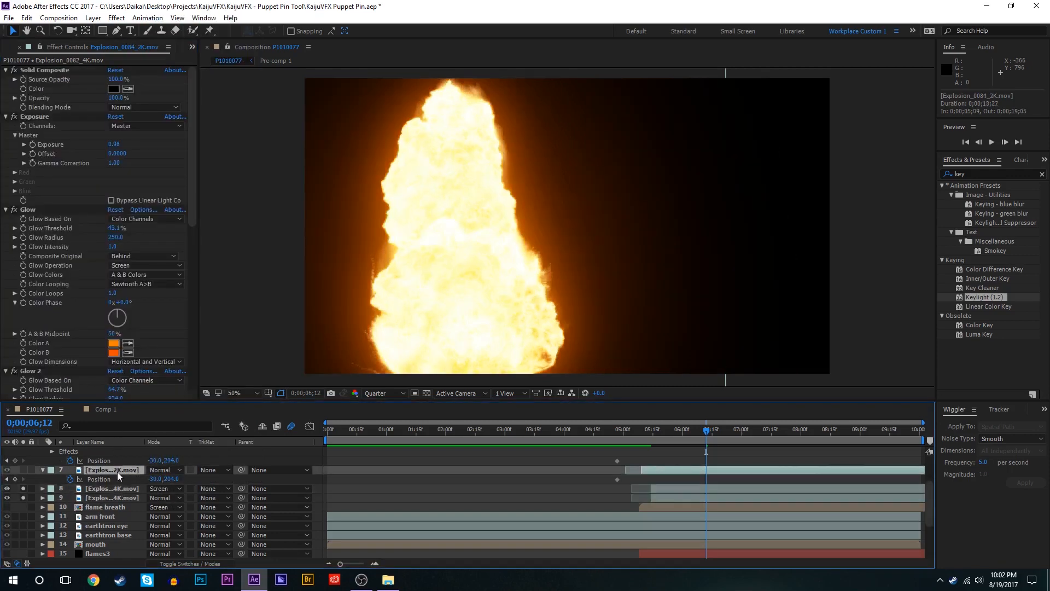
pyautogui.click(66, 70)
pyautogui.hotkey('ctrl', 'a')
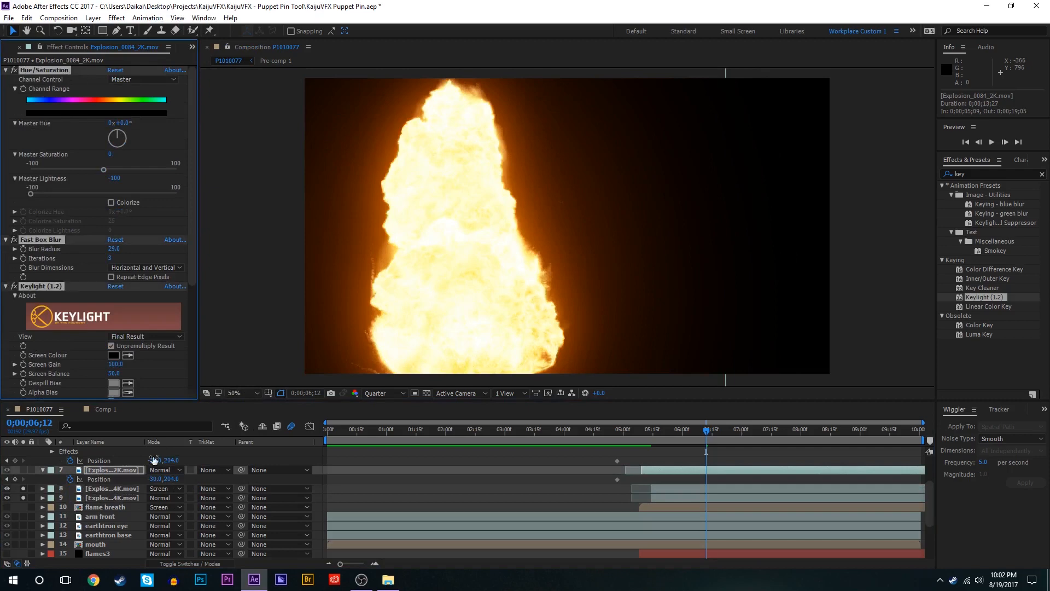
pyautogui.click(107, 499)
pyautogui.hotkey('ctrl', 'v')
# Step: Move the Screen-mode Explosion_0082_4K layer above the dark Explosion_0084_2K layer and turn off solo on both Explosion_0082_4K layers
pyautogui.scroll(2, 109, 500)
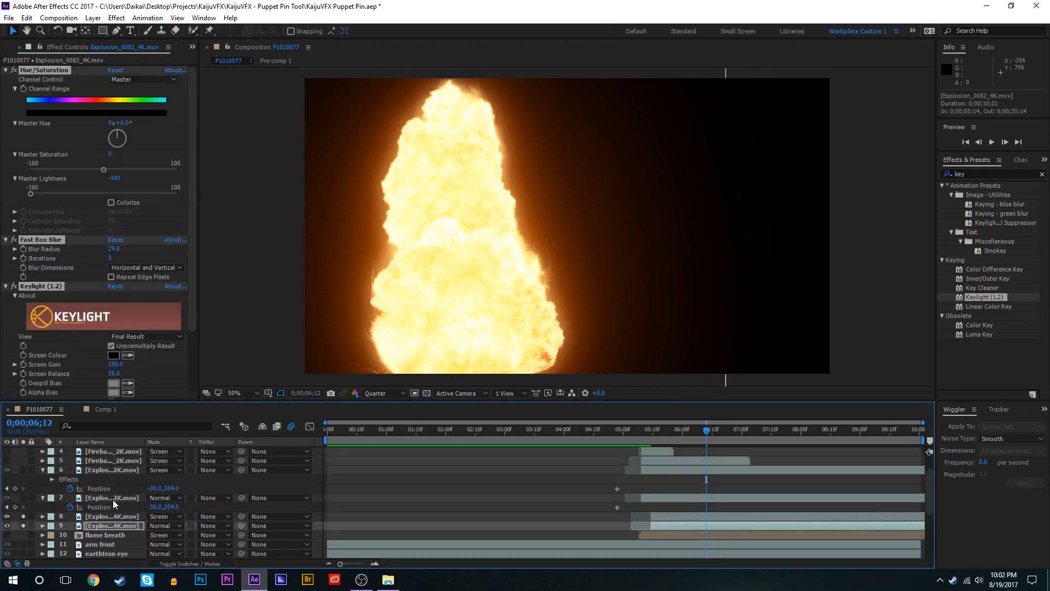
pyautogui.moveTo(107, 516); pyautogui.dragTo(109, 488)
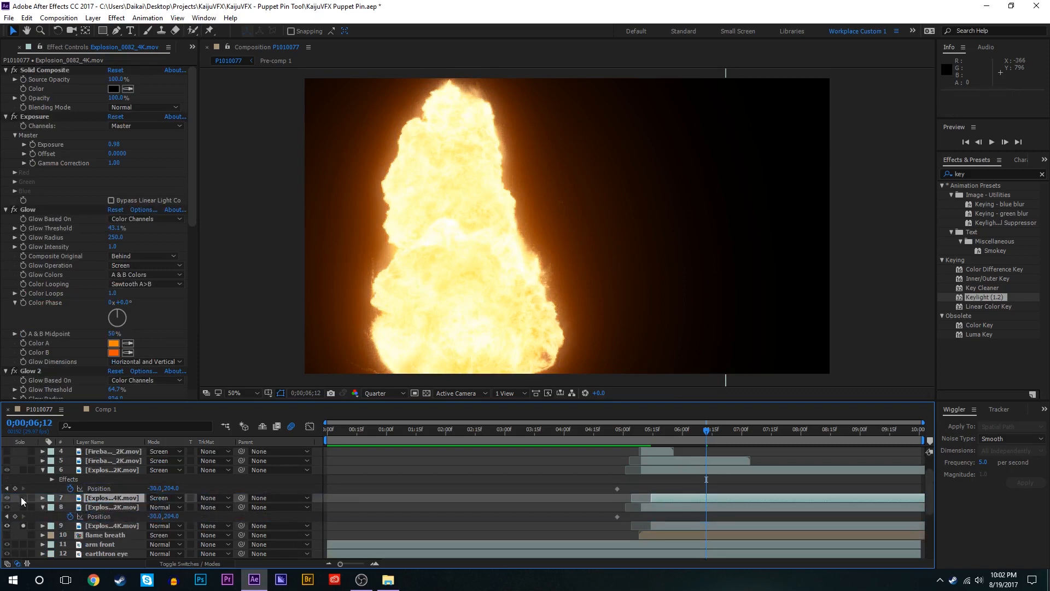
pyautogui.click(23, 525)
# Step: Move both Explosion_0082_4K layers to the frame's left edge, shift them to start at 0;00;06;05, and check the timing
pyautogui.click(107, 528)
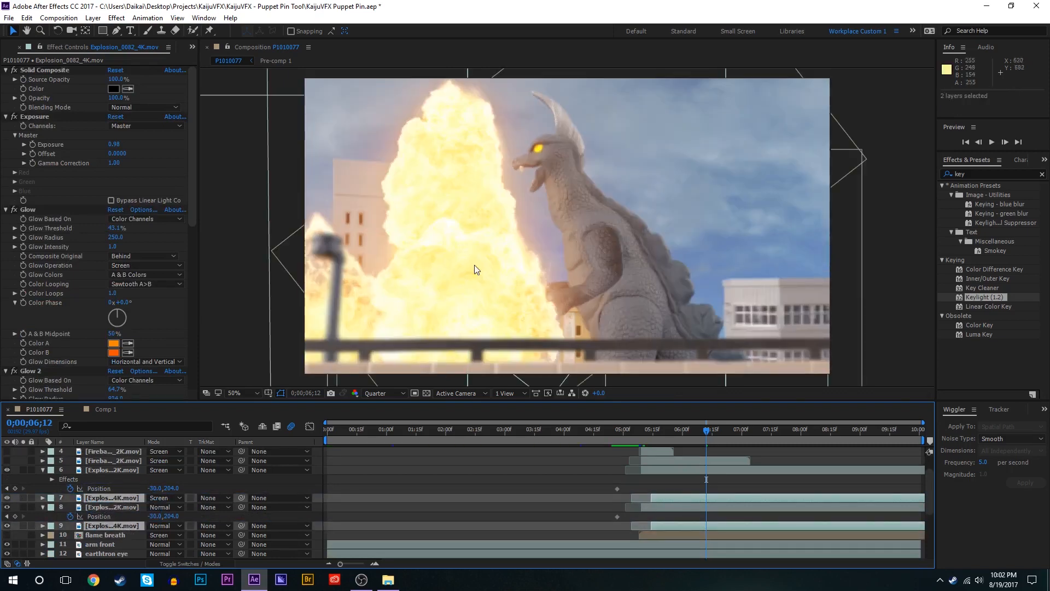
pyautogui.moveTo(475, 265); pyautogui.dragTo(319, 232)
pyautogui.moveTo(666, 501); pyautogui.dragTo(708, 463)
pyautogui.click(728, 432)
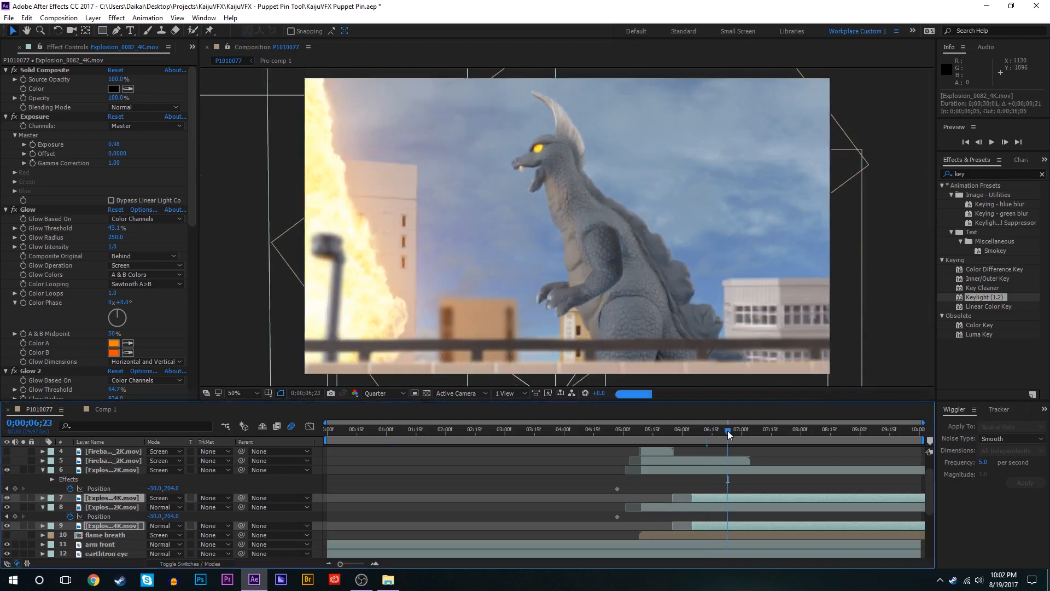
pyautogui.click(702, 431)
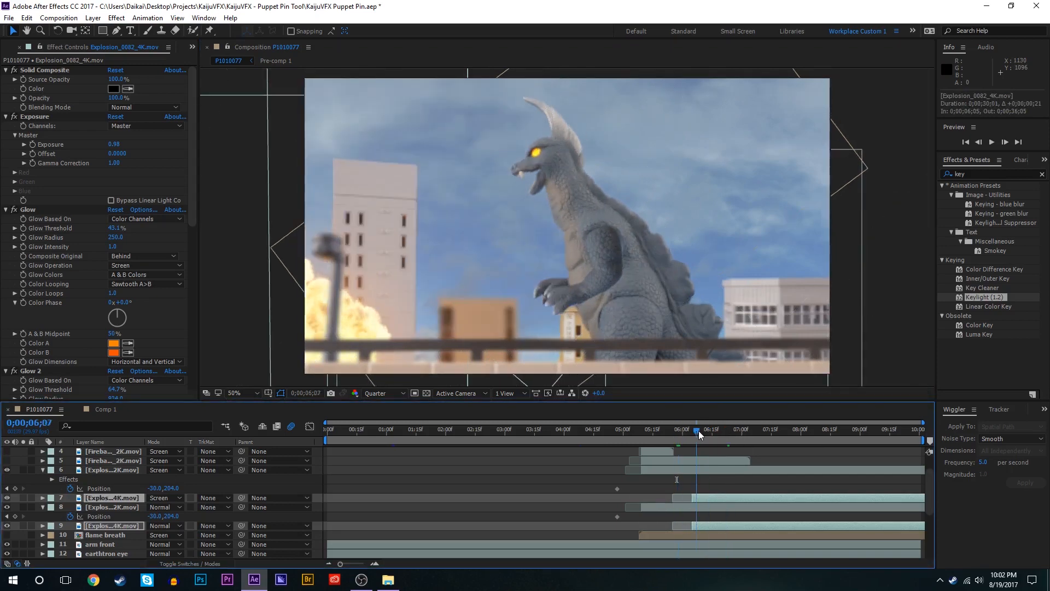
pyautogui.click(712, 431)
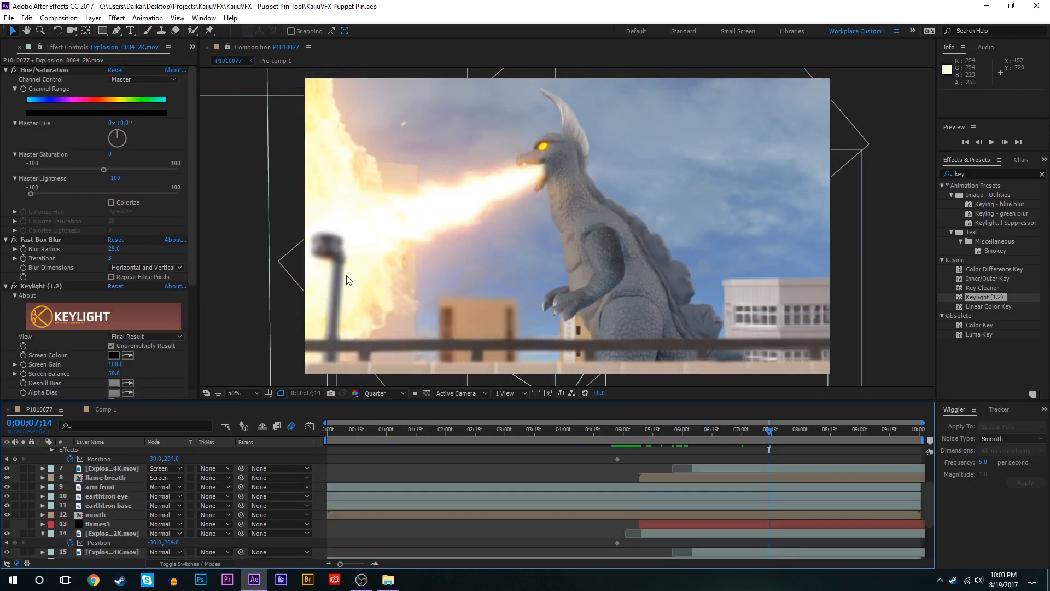
# Step: Hide the two dark backing explosion layers, the two glowing explosion layers and the flame breath layer
pyautogui.scroll(-3, 262, 520)
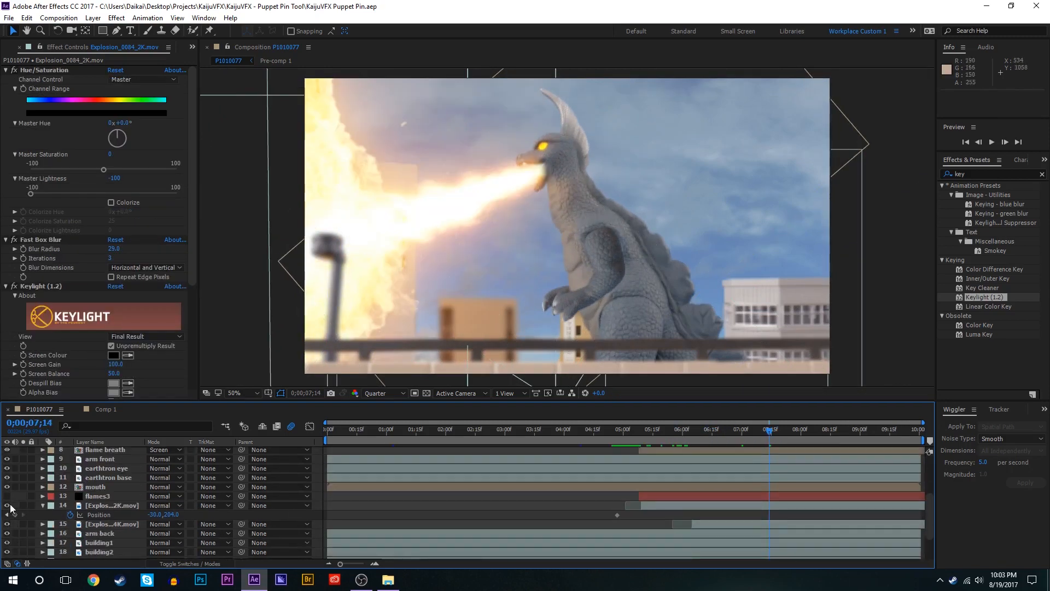
pyautogui.click(8, 505)
pyautogui.scroll(3, 14, 517)
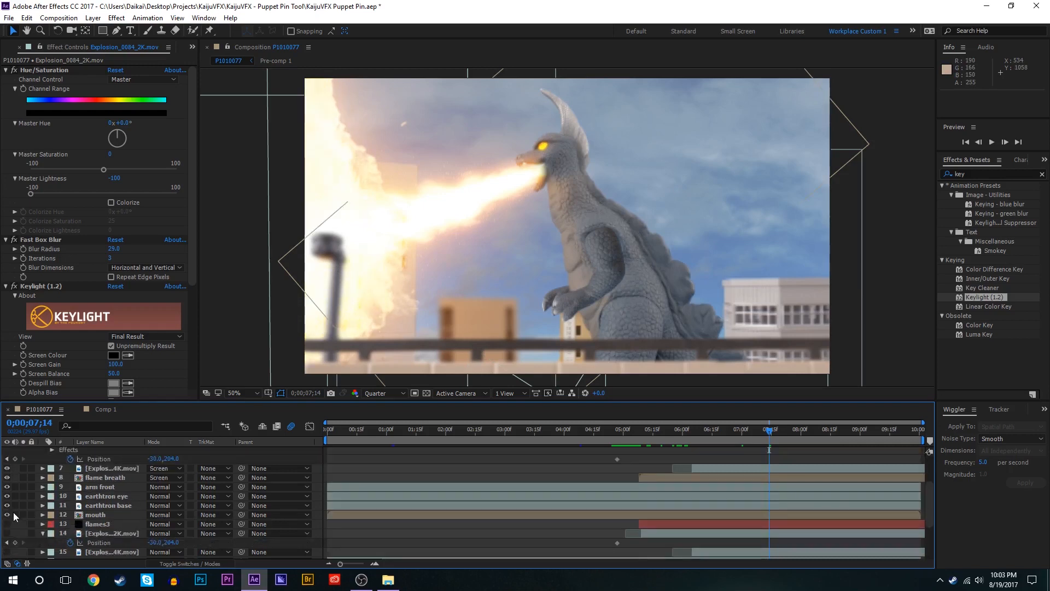
pyautogui.scroll(4, 14, 517)
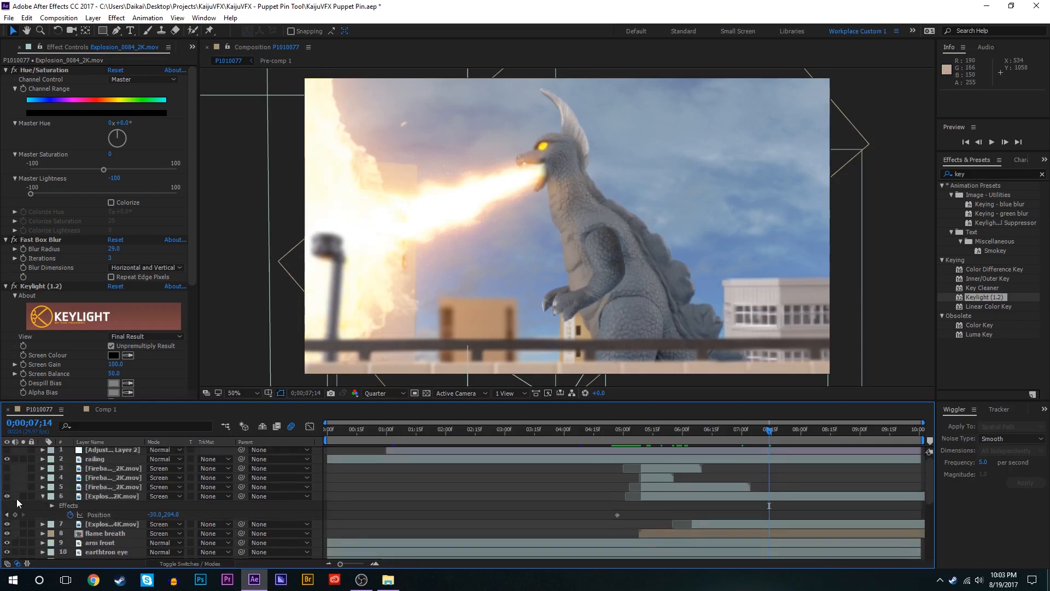
pyautogui.click(7, 534)
# Step: Preview the fireball clips in the project, including Fireball_0054_2K, Fireball_0056_2K, Fireball_0002_2K and Fireball_0021_2K
pyautogui.click(8, 52)
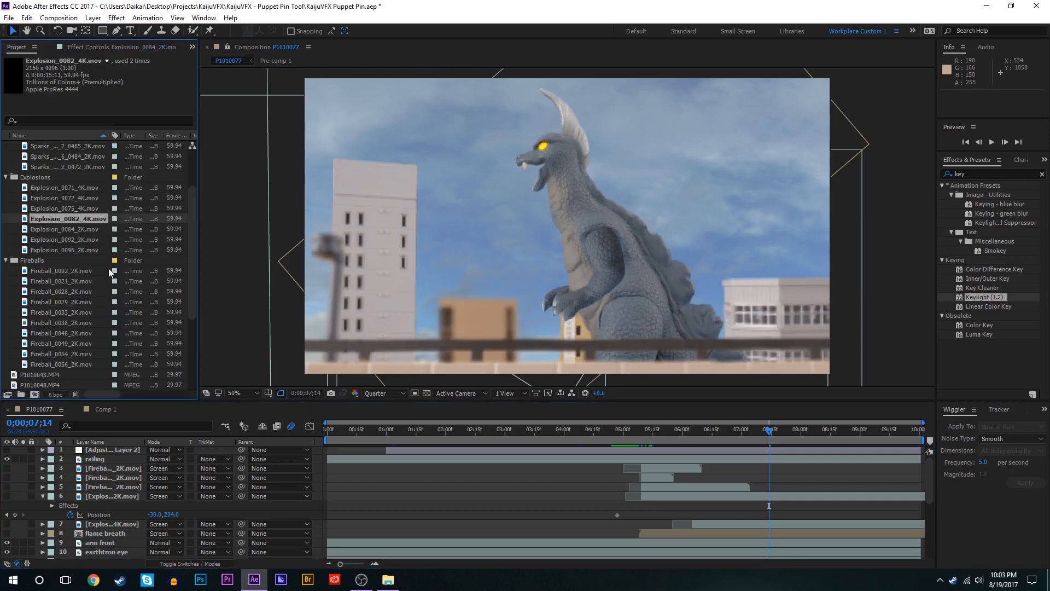
pyautogui.click(70, 274)
pyautogui.click(84, 302)
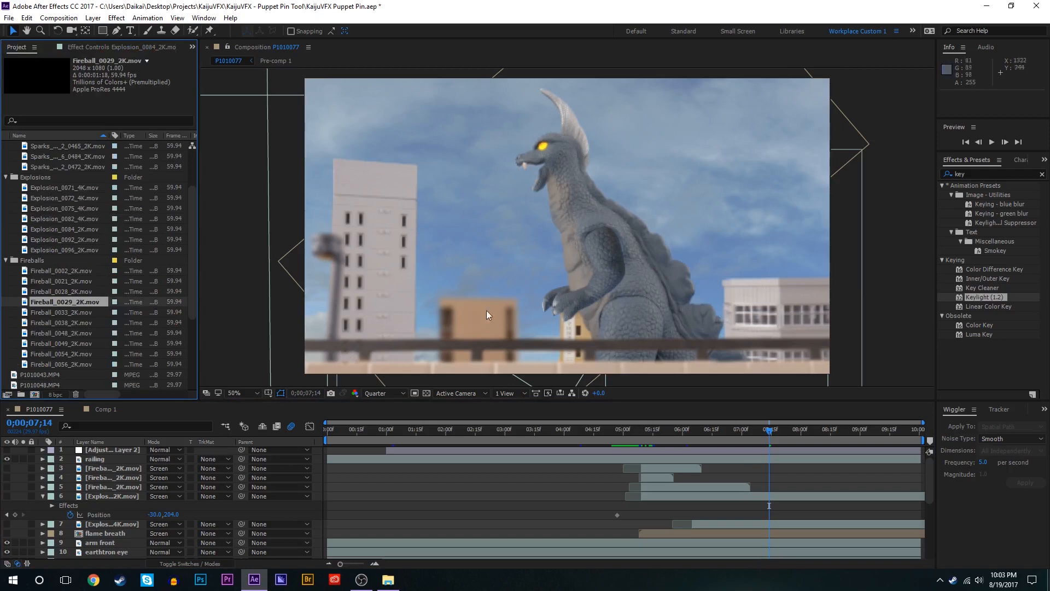
pyautogui.doubleClick(71, 332)
pyautogui.click(273, 370)
pyautogui.doubleClick(71, 356)
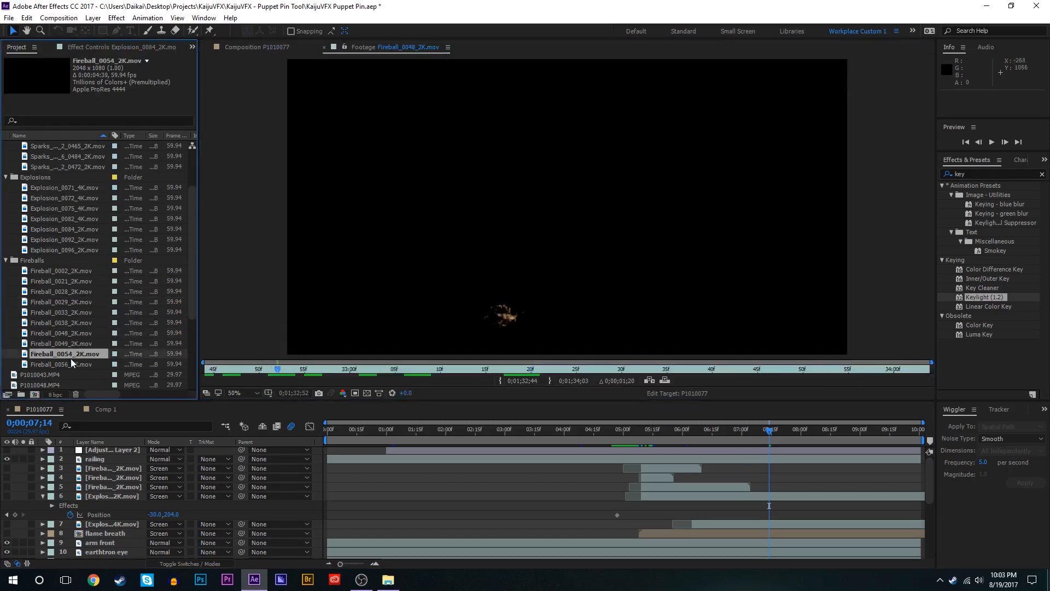
pyautogui.moveTo(213, 369); pyautogui.dragTo(418, 347)
pyautogui.press('space')
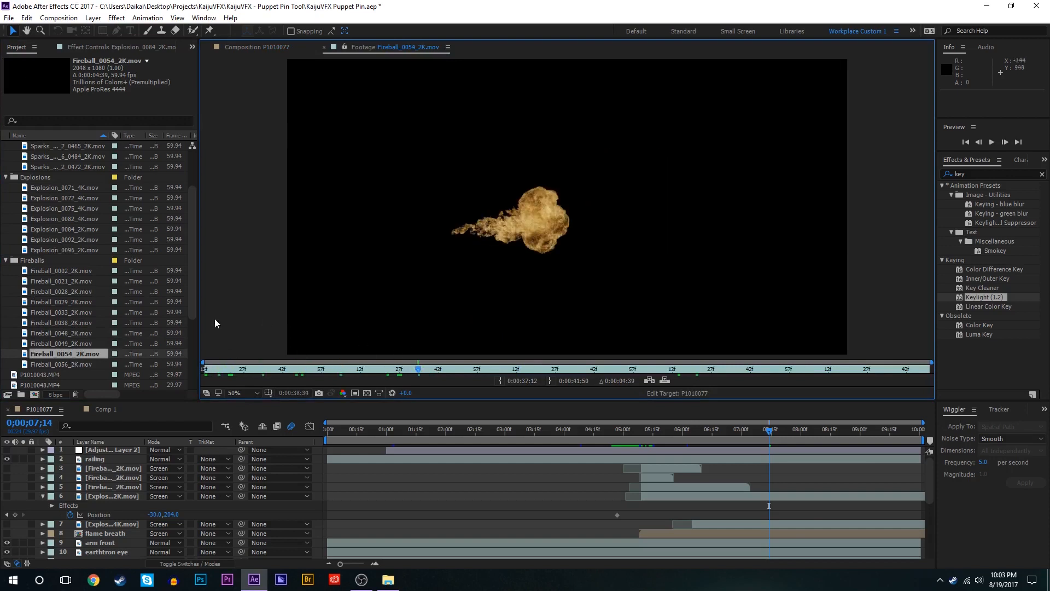
pyautogui.doubleClick(71, 364)
pyautogui.click(375, 362)
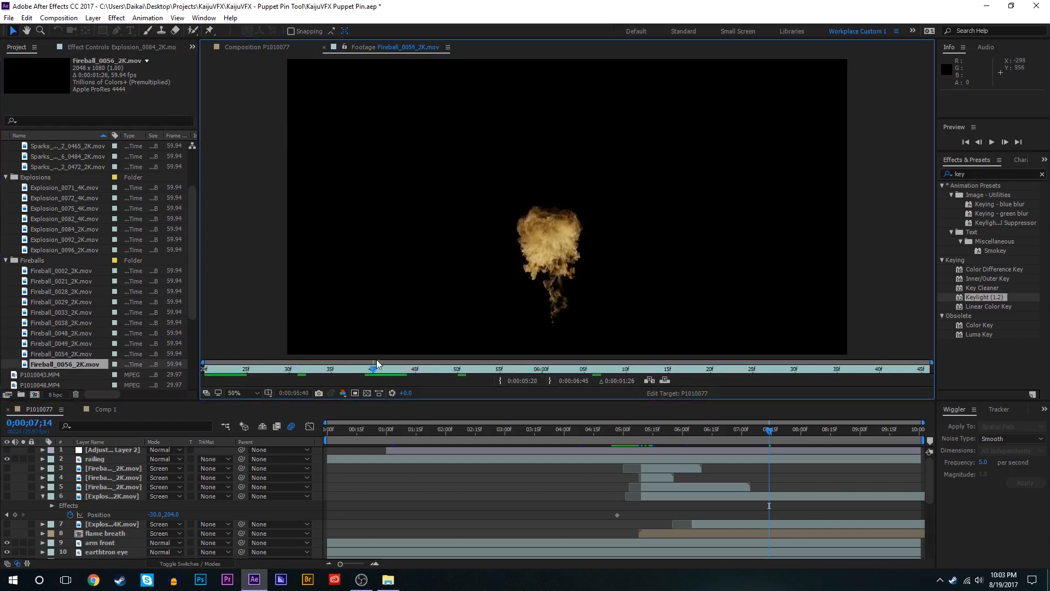
pyautogui.doubleClick(67, 270)
pyautogui.click(225, 367)
pyautogui.doubleClick(90, 283)
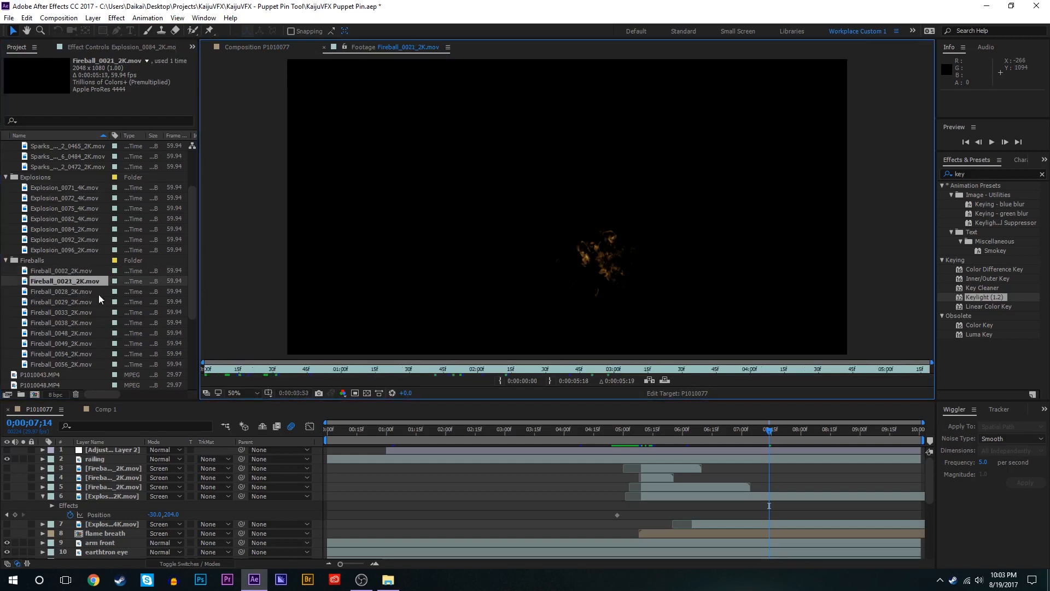
pyautogui.press('space')
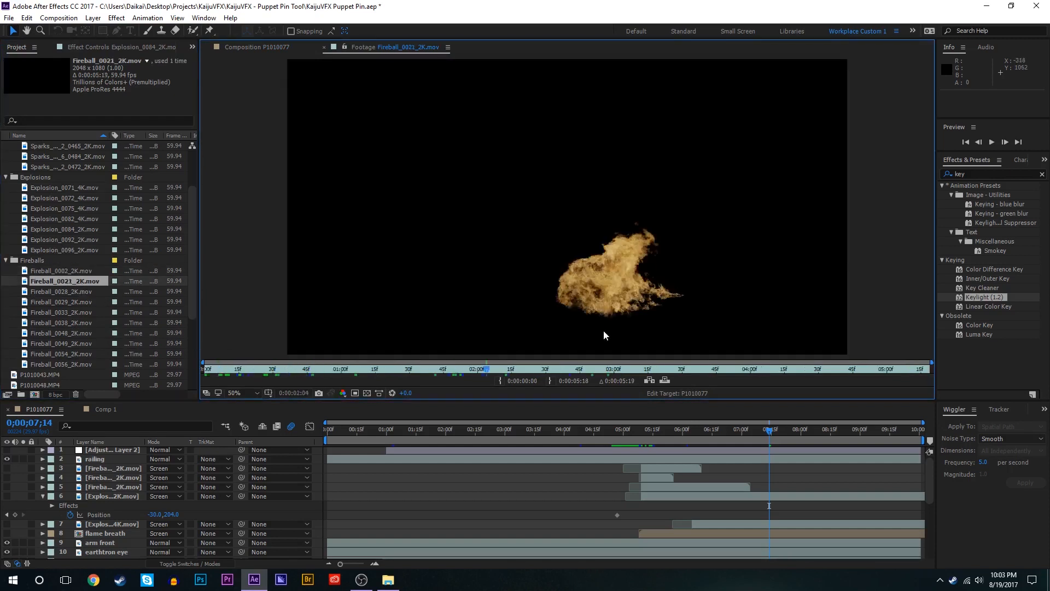
pyautogui.click(324, 47)
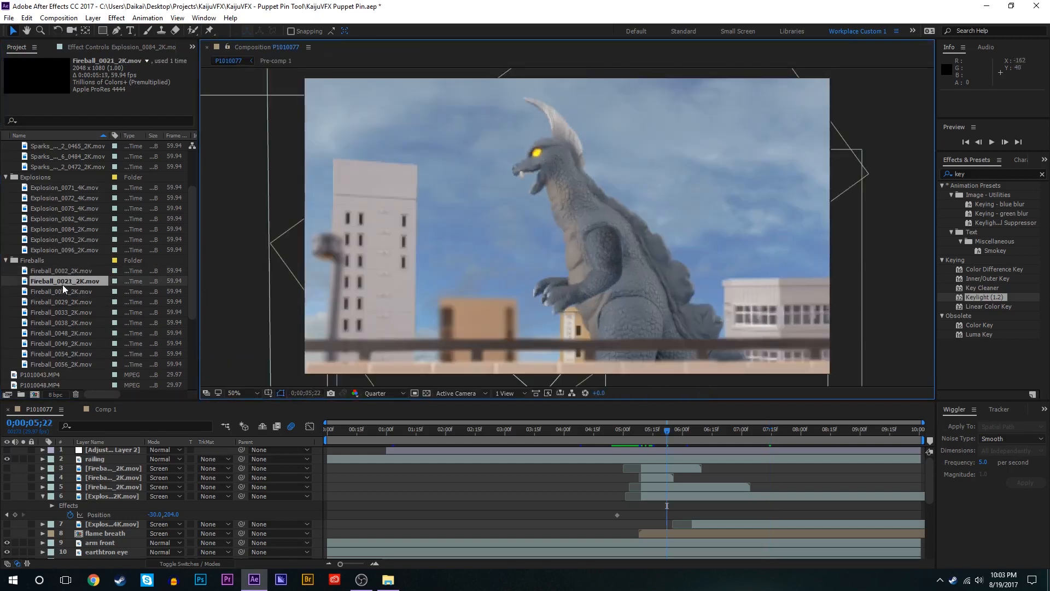
# Step: Add Fireball_0021_2K above the glowing Explosion_0084_2K layer, starting after 0;00;06;00, and flip it horizontally
pyautogui.moveTo(62, 282); pyautogui.dragTo(728, 494)
pyautogui.press('space')
pyautogui.rightClick(728, 495)
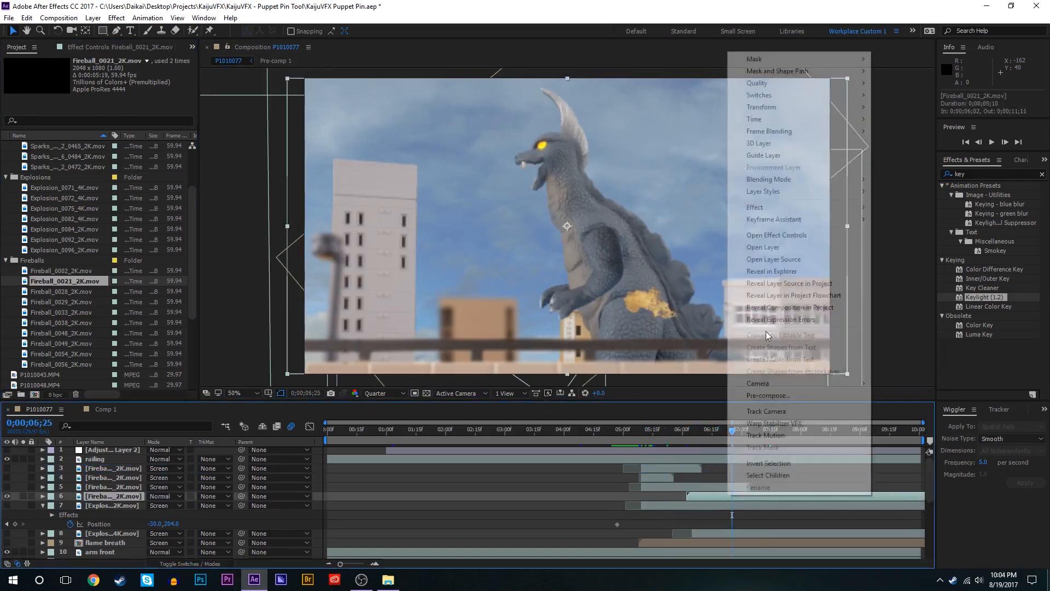
pyautogui.moveTo(817, 119)
pyautogui.moveTo(793, 108)
pyautogui.click(641, 198)
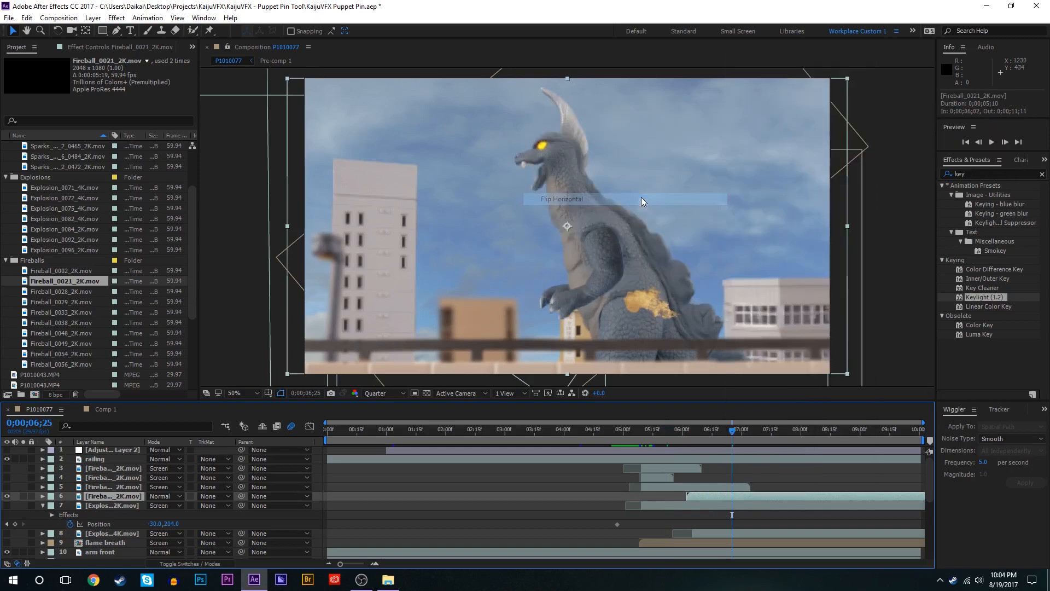
# Step: Scale the flipped fireball to -158, 158% and position it in front of the buildings beside the kaiju
pyautogui.press('s')
pyautogui.moveTo(197, 506); pyautogui.dragTo(184, 506)
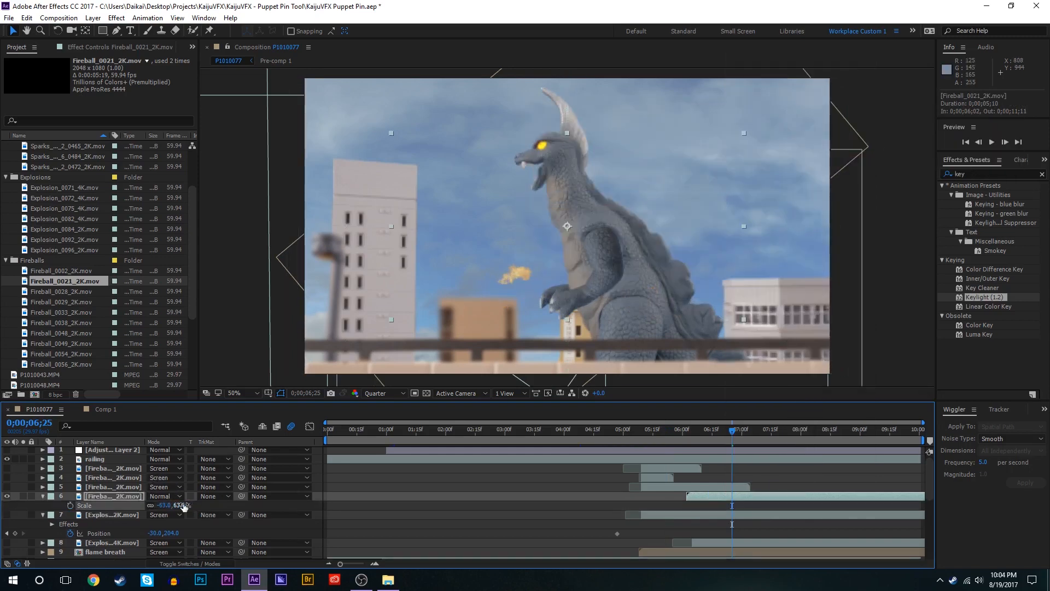
pyautogui.moveTo(265, 494); pyautogui.dragTo(267, 492)
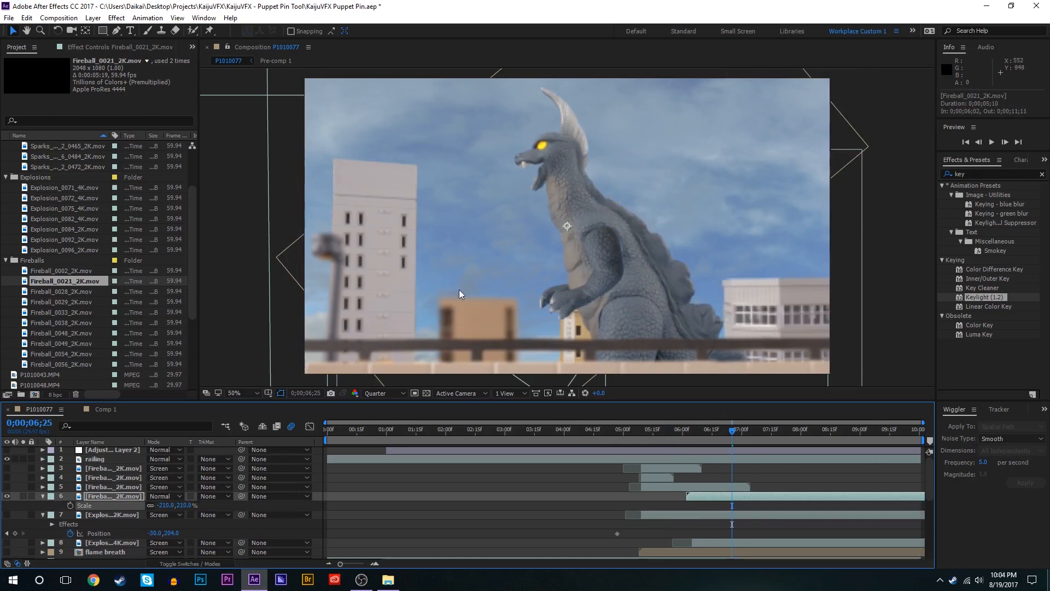
pyautogui.moveTo(459, 290); pyautogui.dragTo(511, 294)
pyautogui.hotkey('shift', 'pagedown')
pyautogui.hotkey('shift', 'pagedown')
pyautogui.hotkey('shift', 'pagedown')
pyautogui.hotkey('shift', 'pagedown')
pyautogui.hotkey('shift', 'pagedown')
pyautogui.hotkey('shift', 'pagedown')
pyautogui.moveTo(614, 297); pyautogui.dragTo(520, 320)
pyautogui.moveTo(187, 506); pyautogui.dragTo(151, 505)
# Step: Time-stretch the Fireball_0021_2K layer by a factor of 150
pyautogui.rightClick(867, 496)
pyautogui.moveTo(940, 116)
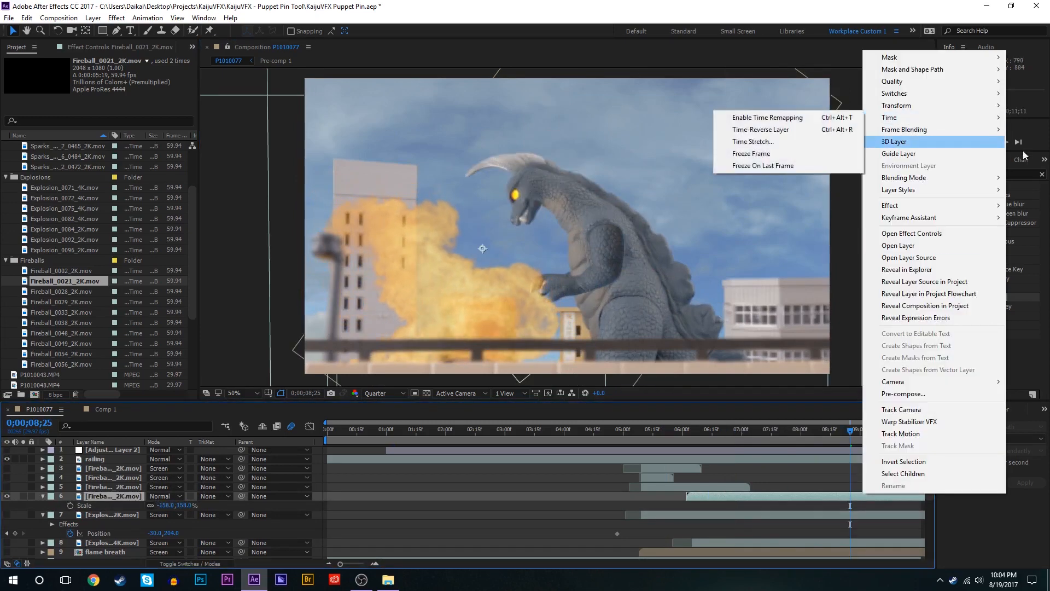
pyautogui.click(744, 142)
pyautogui.write('1509')
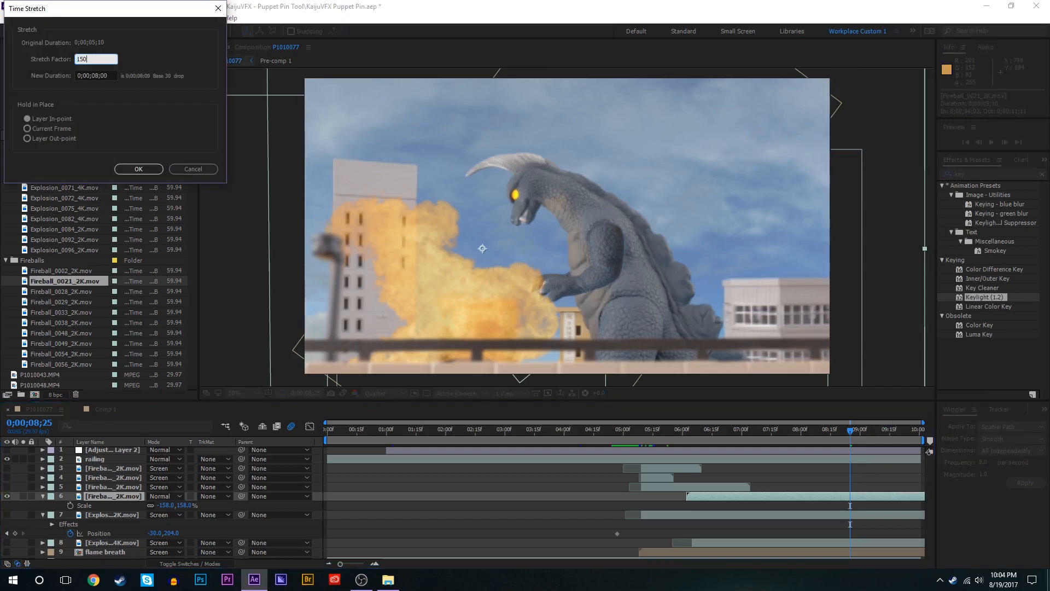
pyautogui.press('Return')
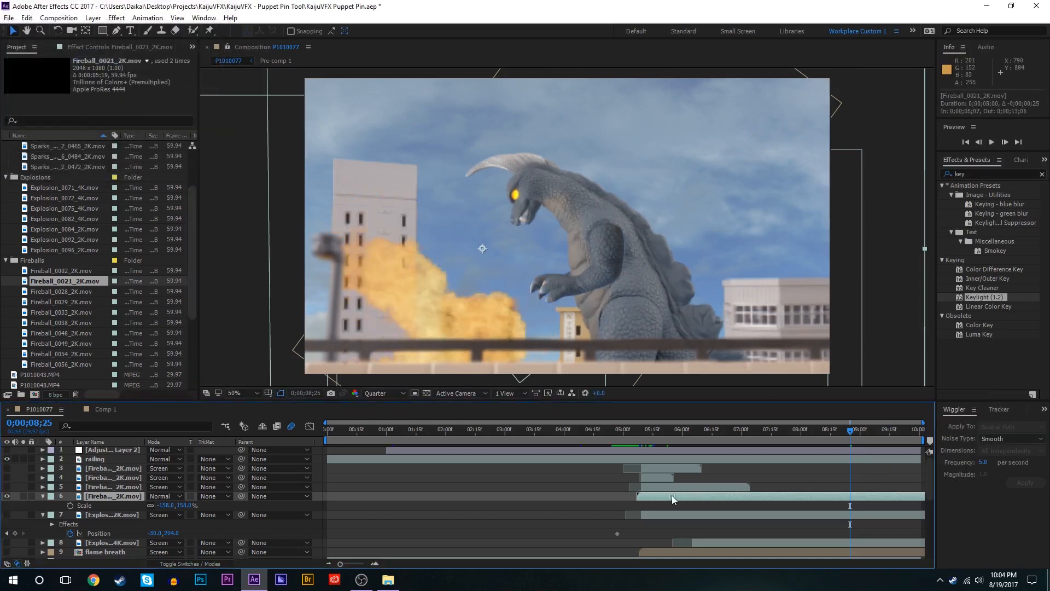
# Step: Shift the stretched Fireball_0021_2K layer earlier, trim its start to about 0;00;05;18, and check the timing
pyautogui.moveTo(723, 496); pyautogui.dragTo(668, 495)
pyautogui.click(645, 435)
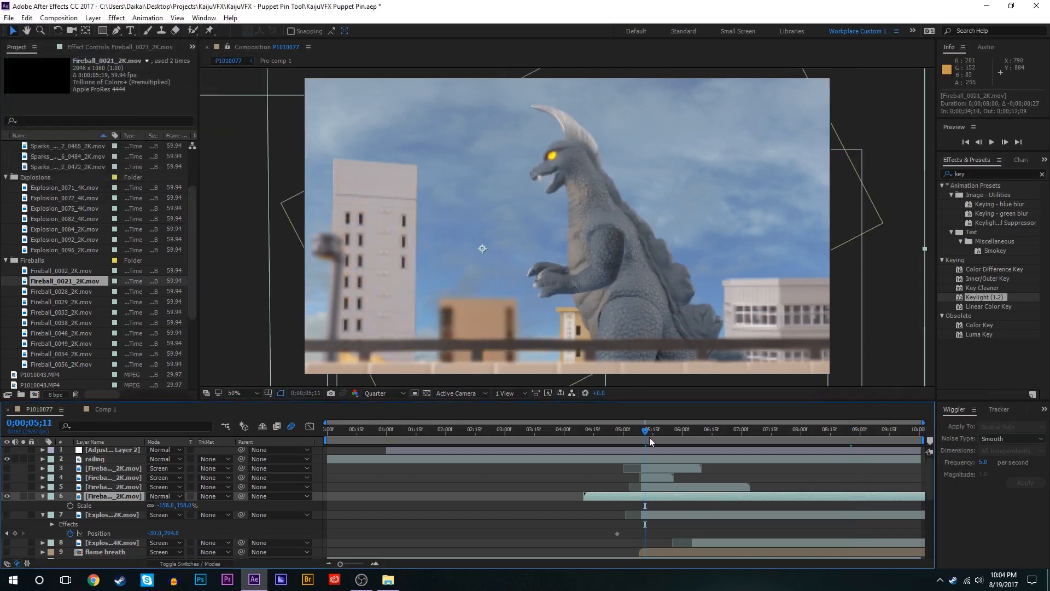
pyautogui.moveTo(649, 438); pyautogui.dragTo(694, 436)
pyautogui.moveTo(589, 495); pyautogui.dragTo(660, 497)
pyautogui.moveTo(700, 437); pyautogui.dragTo(808, 422)
# Step: Try narrowing the fireball, undo that, and move it down toward the railing to about 558, 676
pyautogui.moveTo(925, 250); pyautogui.dragTo(886, 254)
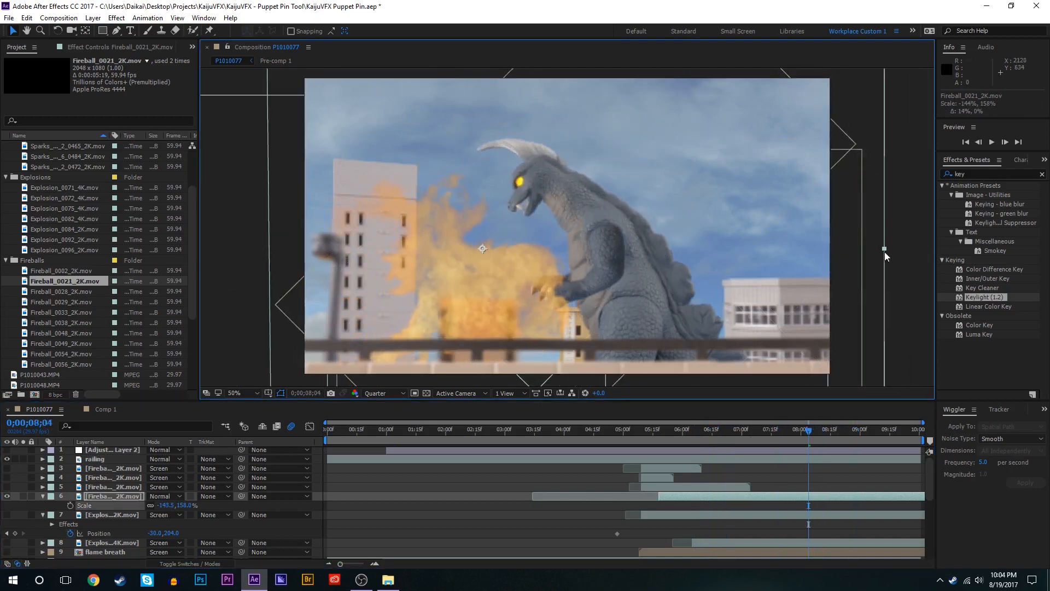
pyautogui.hotkey('ctrl', 'z')
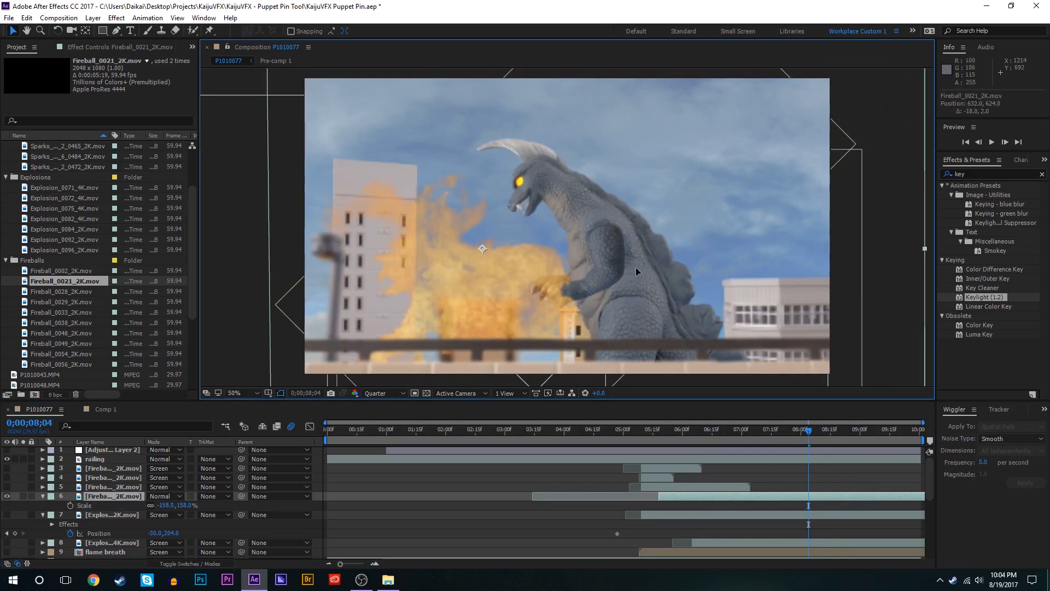
pyautogui.moveTo(635, 267); pyautogui.dragTo(617, 282)
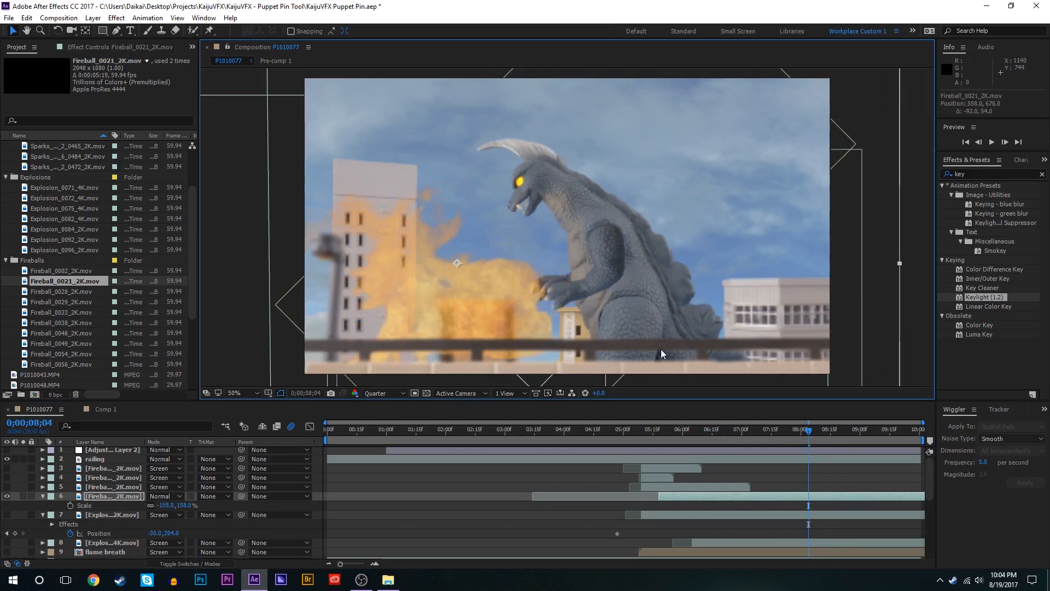
# Step: Copy the Solid Composite, Exposure and Glow effects from Fireball_0038_2K onto Fireball_0021_2K and set its blending mode to Screen
pyautogui.click(662, 477)
pyautogui.click(82, 48)
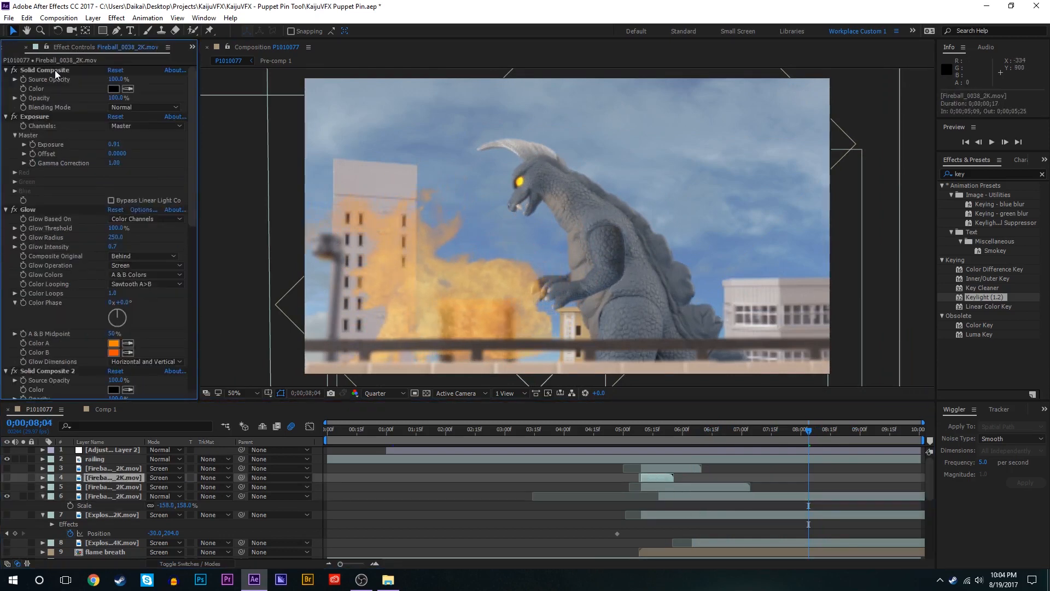
pyautogui.click(735, 496)
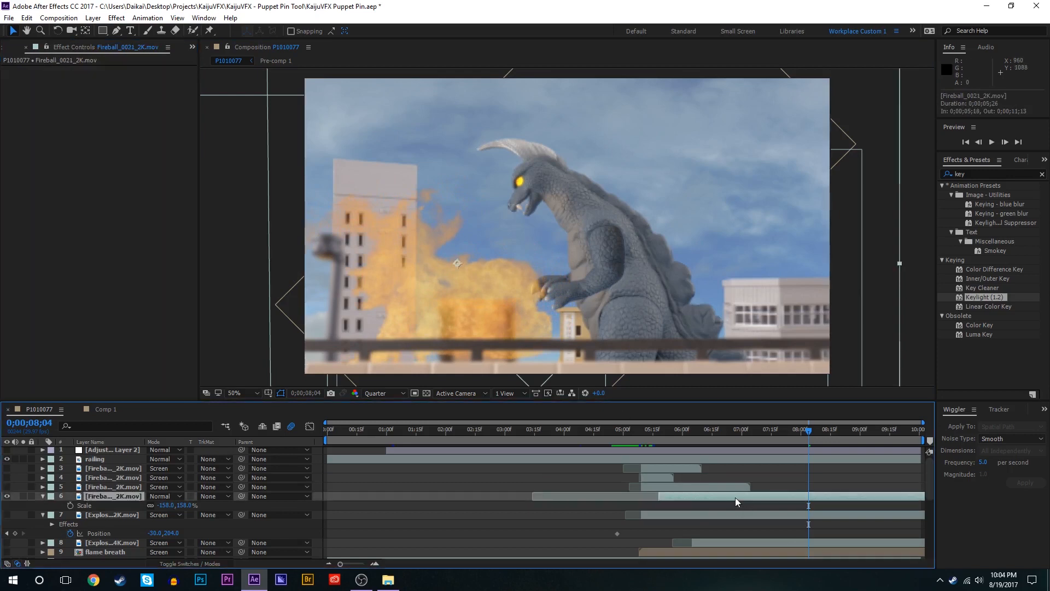
pyautogui.click(168, 497)
pyautogui.click(201, 163)
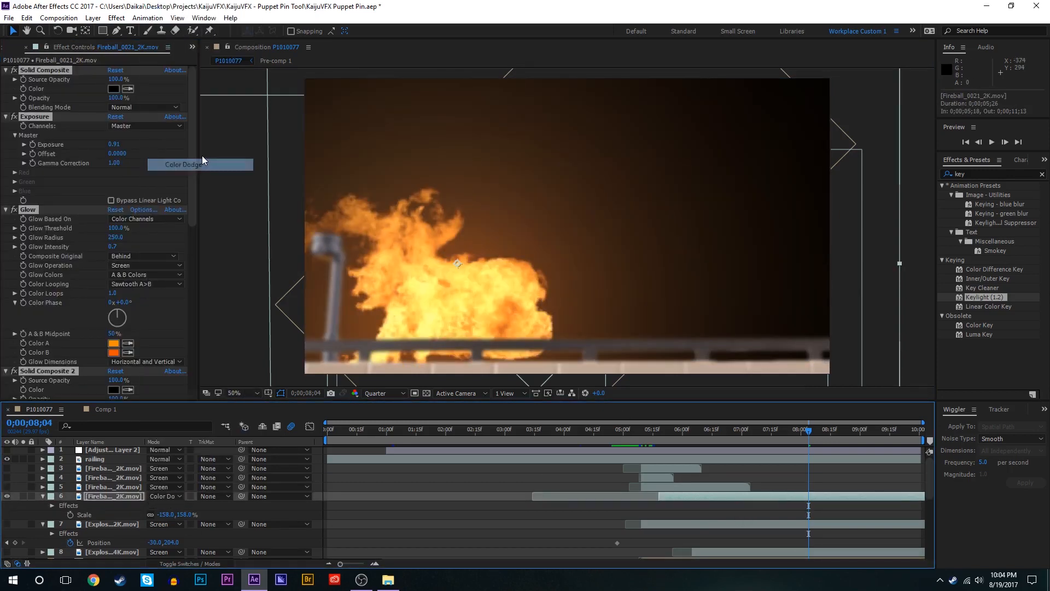
pyautogui.click(164, 496)
pyautogui.click(175, 153)
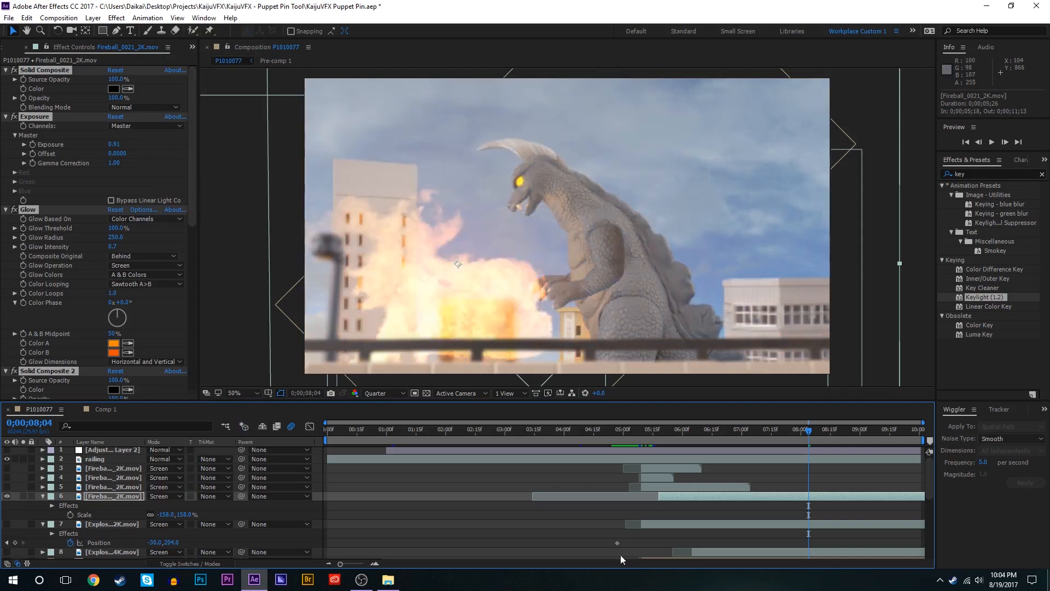
# Step: Preview the glowing fireball and show the hidden fireball, explosion, flame breath and flames3 layers to check the combined shot
pyautogui.press('space')
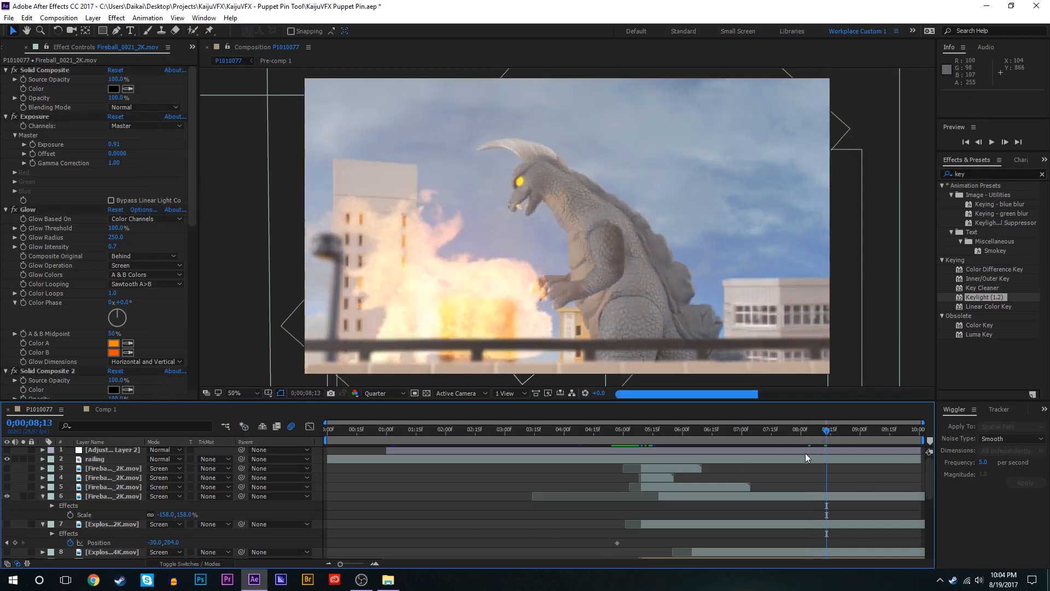
pyautogui.press('space')
pyautogui.scroll(-3, 136, 510)
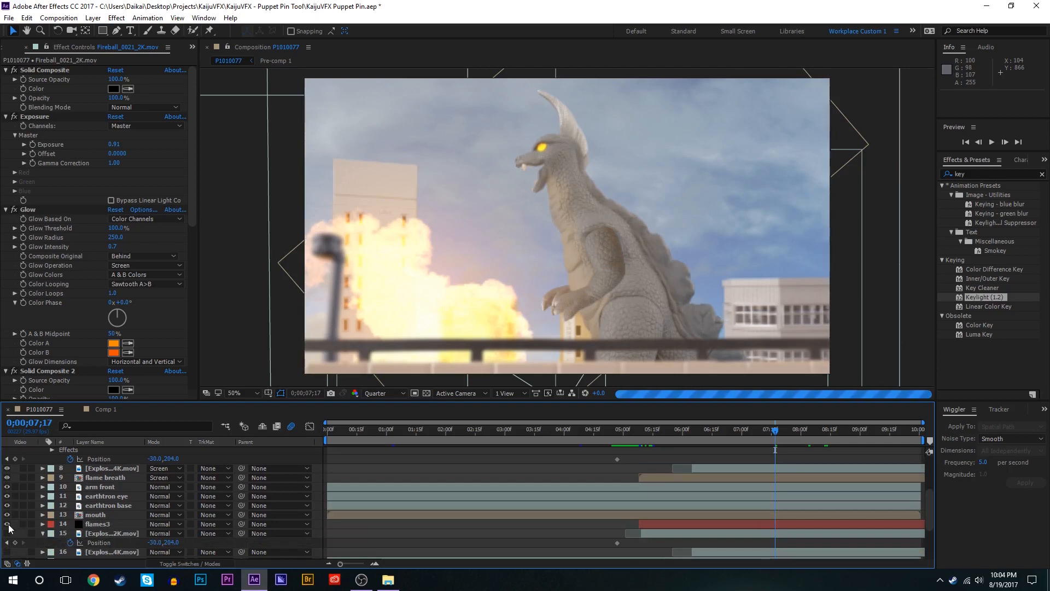
pyautogui.scroll(5, 26, 524)
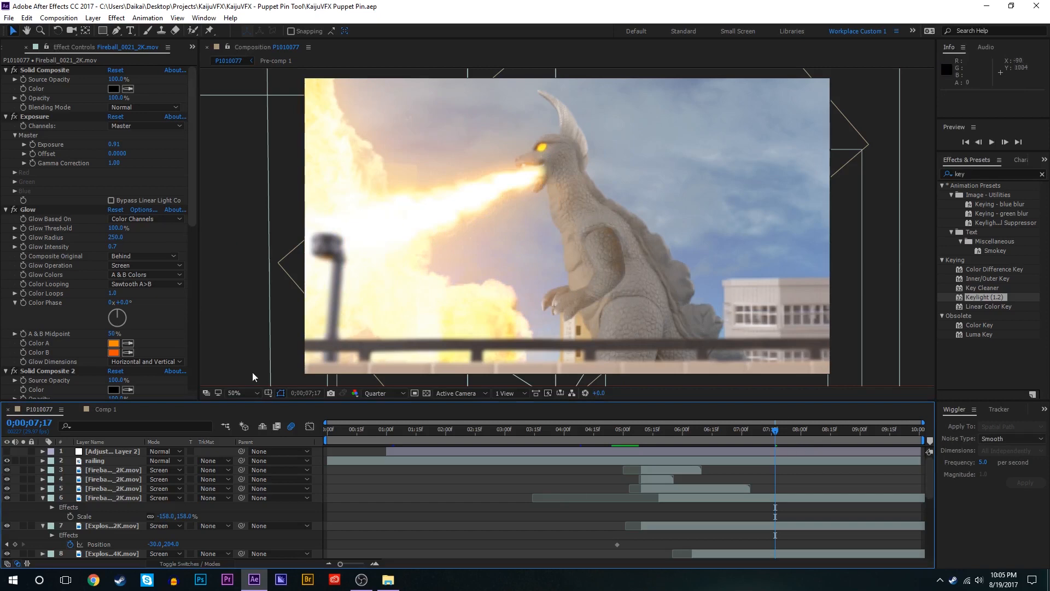
# Step: Hide all the fireball layers, the glowing explosions, flames3, flame breath and the dark backing explosions
pyautogui.moveTo(9, 472); pyautogui.dragTo(8, 528)
pyautogui.scroll(-3, 16, 514)
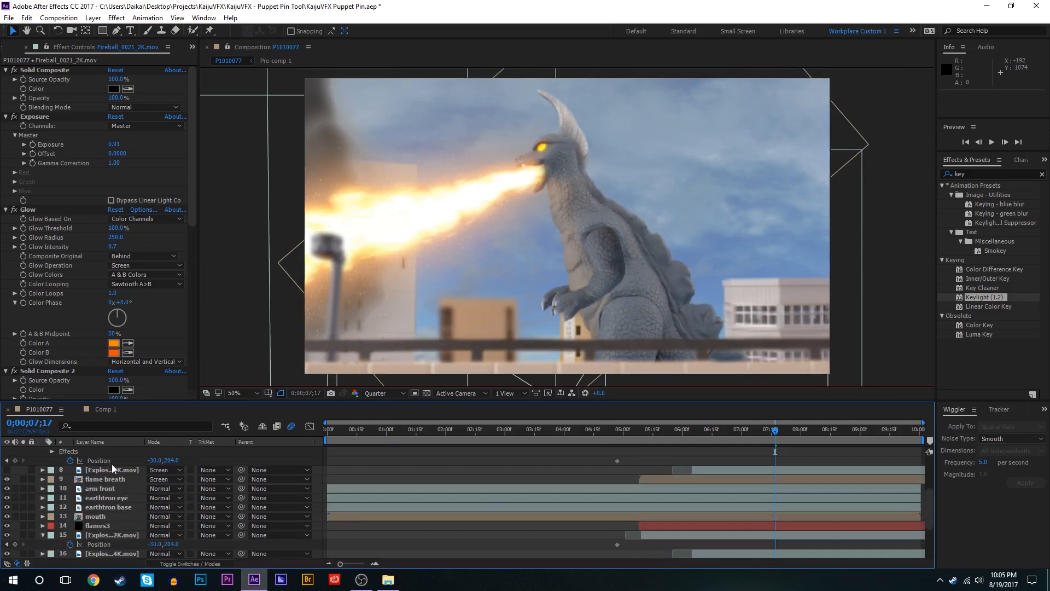
pyautogui.click(8, 526)
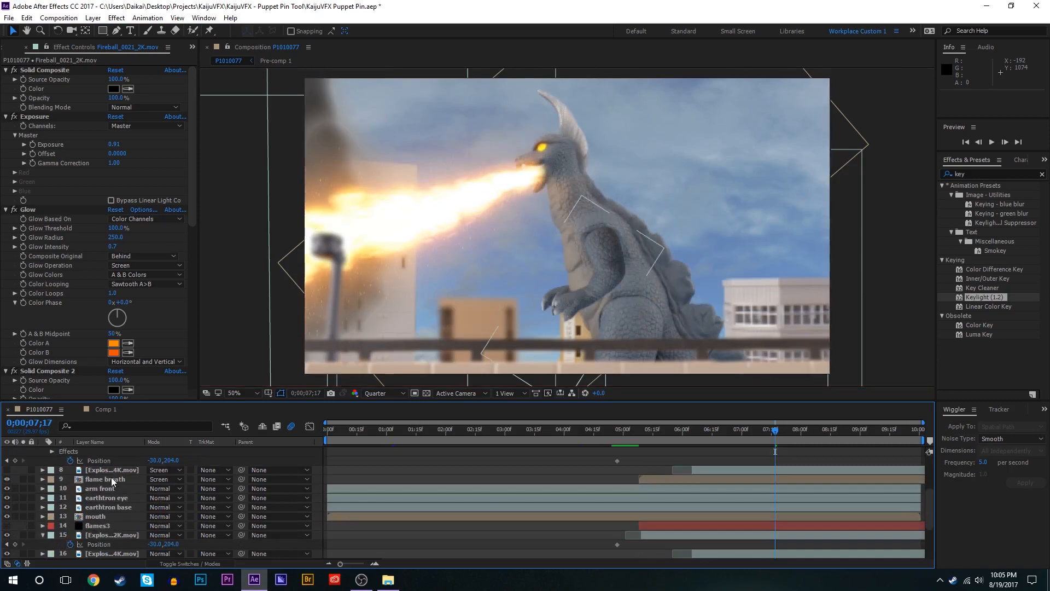
pyautogui.click(6, 479)
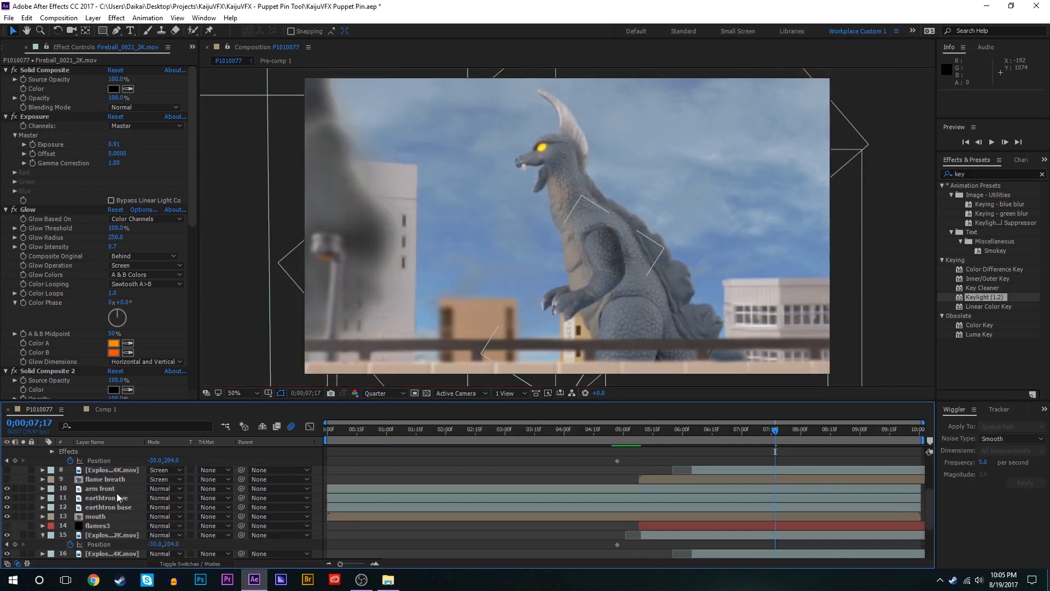
pyautogui.click(6, 535)
# Step: Add the Concrete_Debris_Front_3 clip below the Fireball_0021_2K layer, starting at 0;00;06;12
pyautogui.hotkey('ctrl', '0')
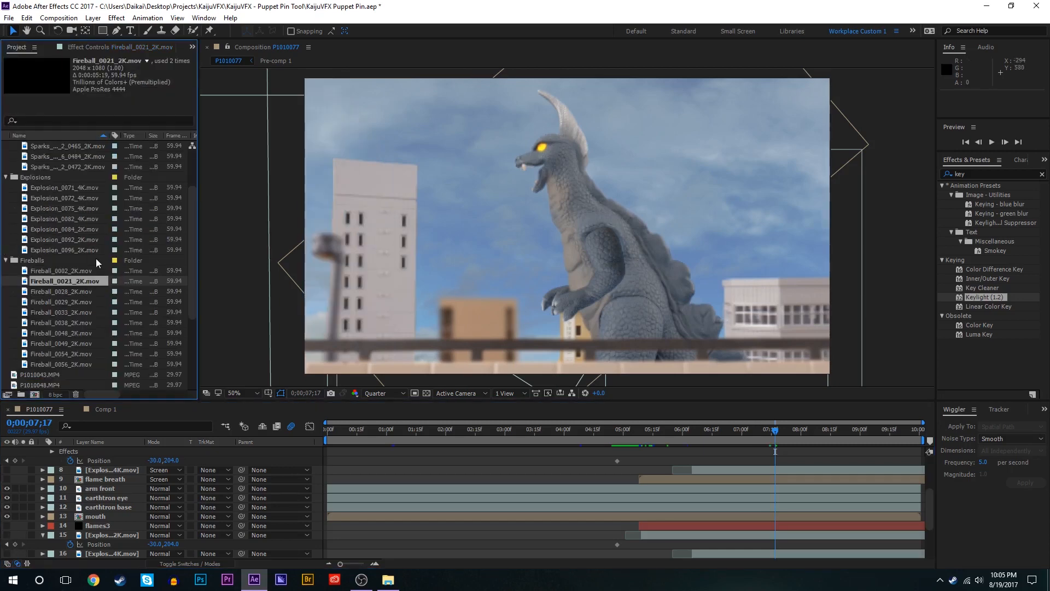
pyautogui.scroll(2, 78, 261)
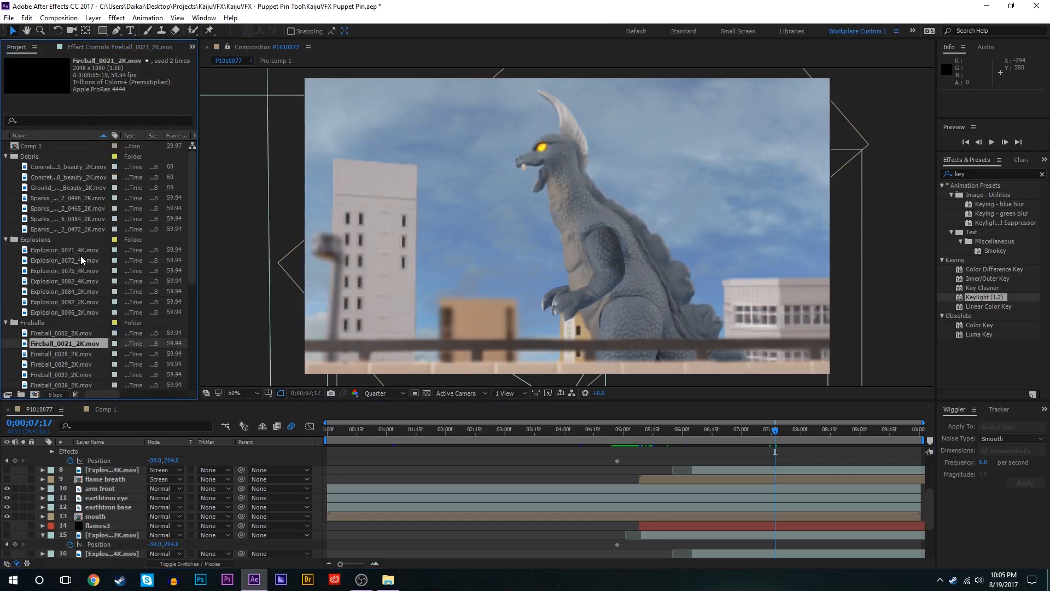
pyautogui.click(58, 169)
pyautogui.moveTo(703, 432)
pyautogui.mouseDown()
pyautogui.moveTo(674, 435)
pyautogui.moveTo(707, 431)
pyautogui.mouseUp()
pyautogui.scroll(3, 708, 495)
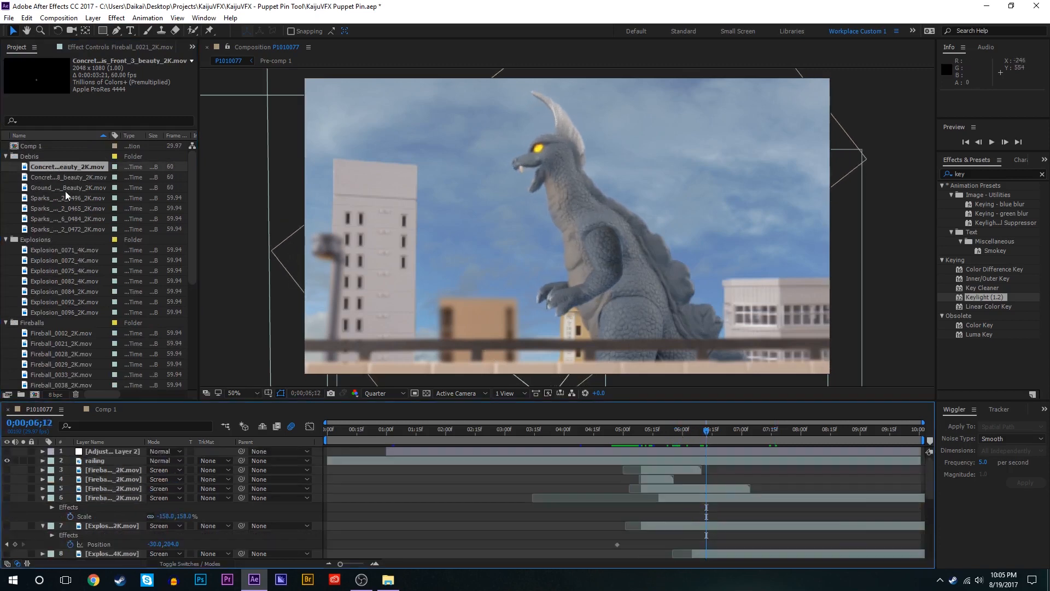
pyautogui.moveTo(72, 166); pyautogui.dragTo(711, 510)
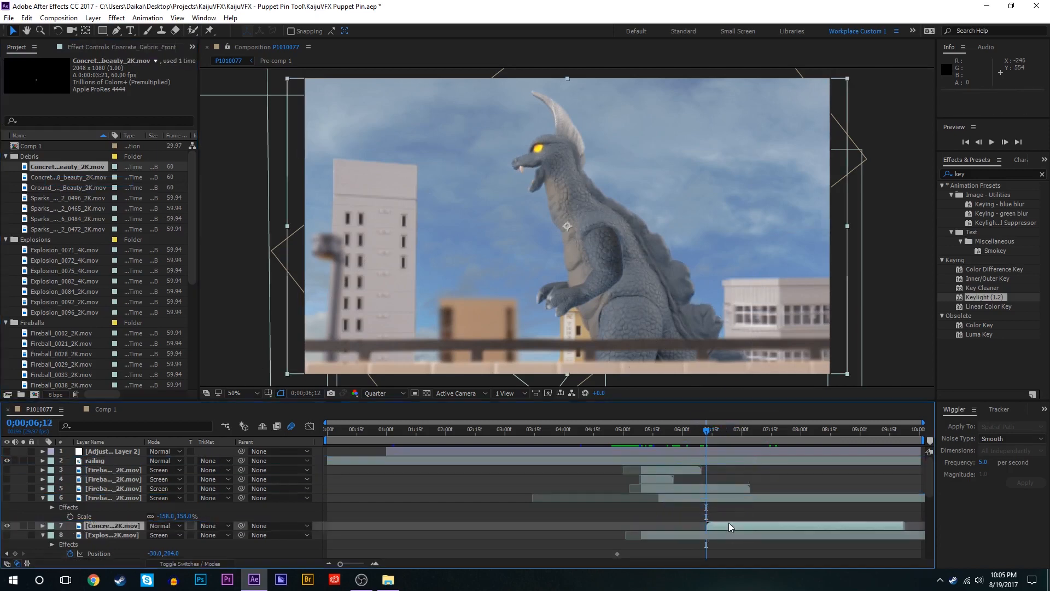
# Step: Trim the start of the Concrete_Debris_Front_3 layer, time-stretch it to 200%, and shift its in-point to about 0;00;05;23
pyautogui.click(721, 432)
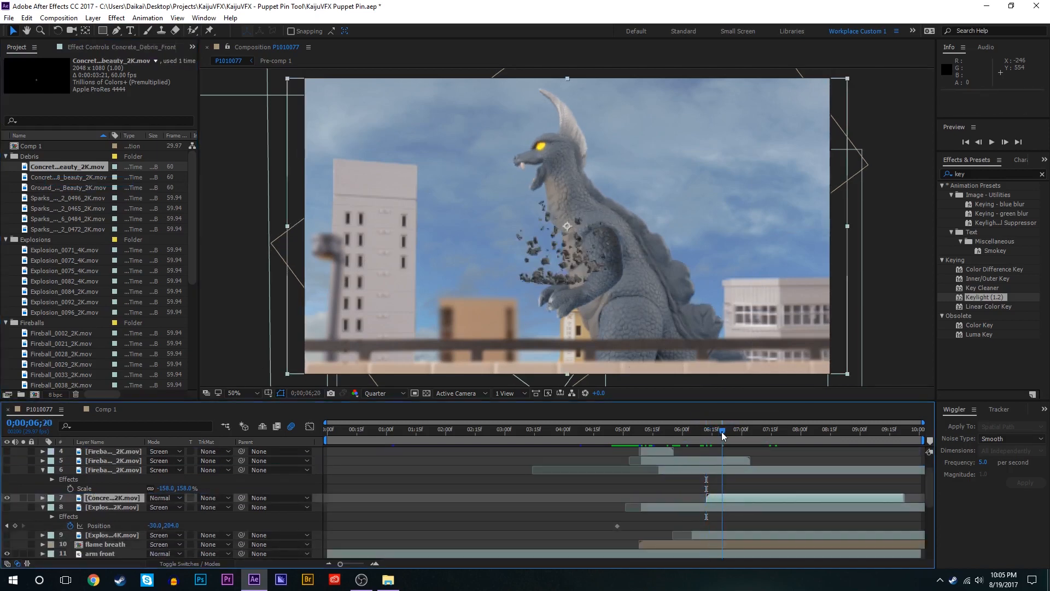
pyautogui.rightClick(717, 497)
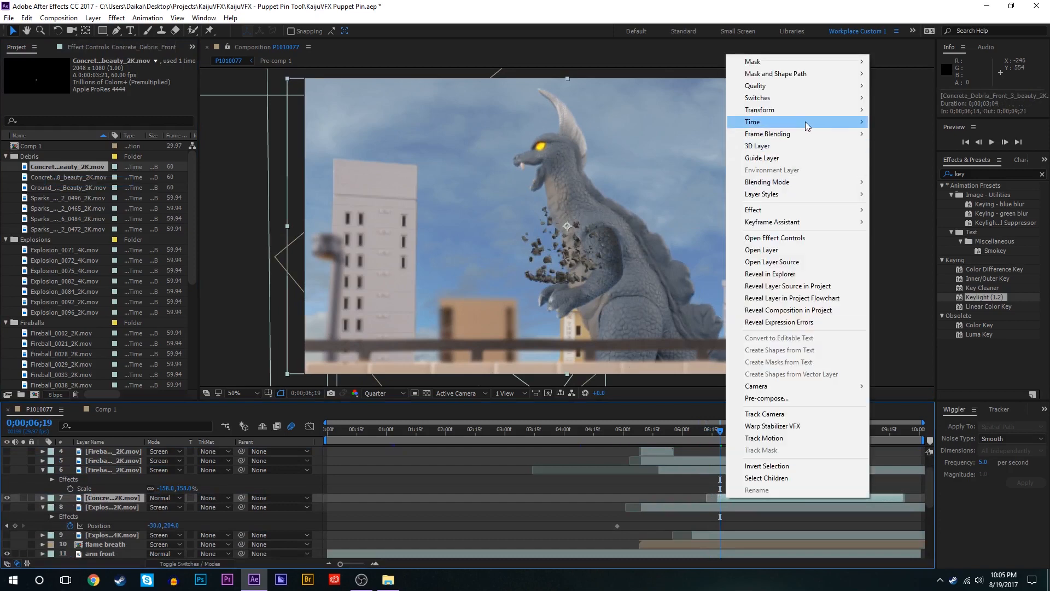
pyautogui.moveTo(805, 122)
pyautogui.click(894, 143)
pyautogui.write('204.0')
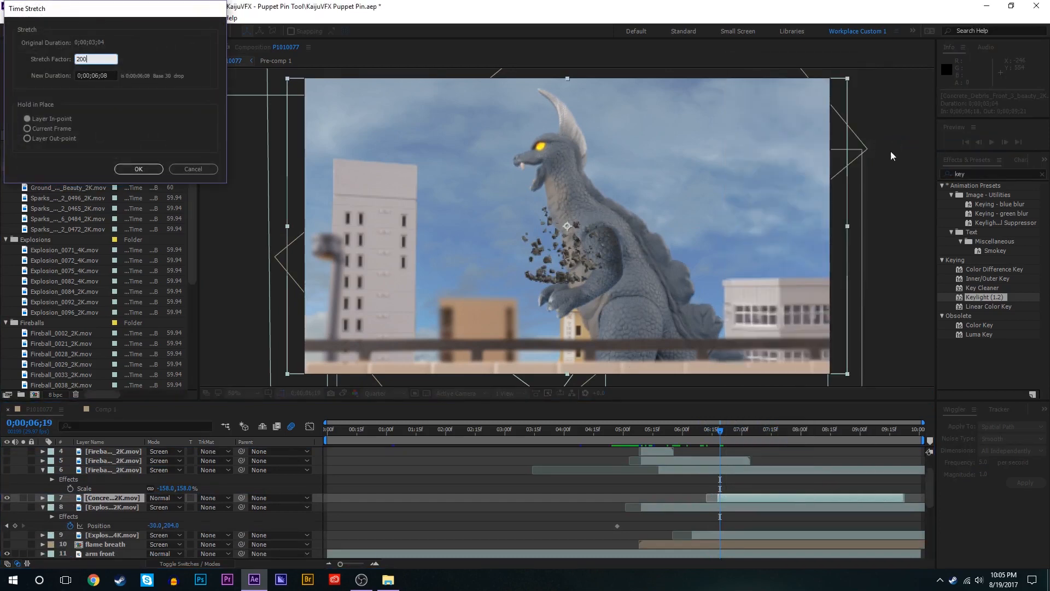
pyautogui.press('Return')
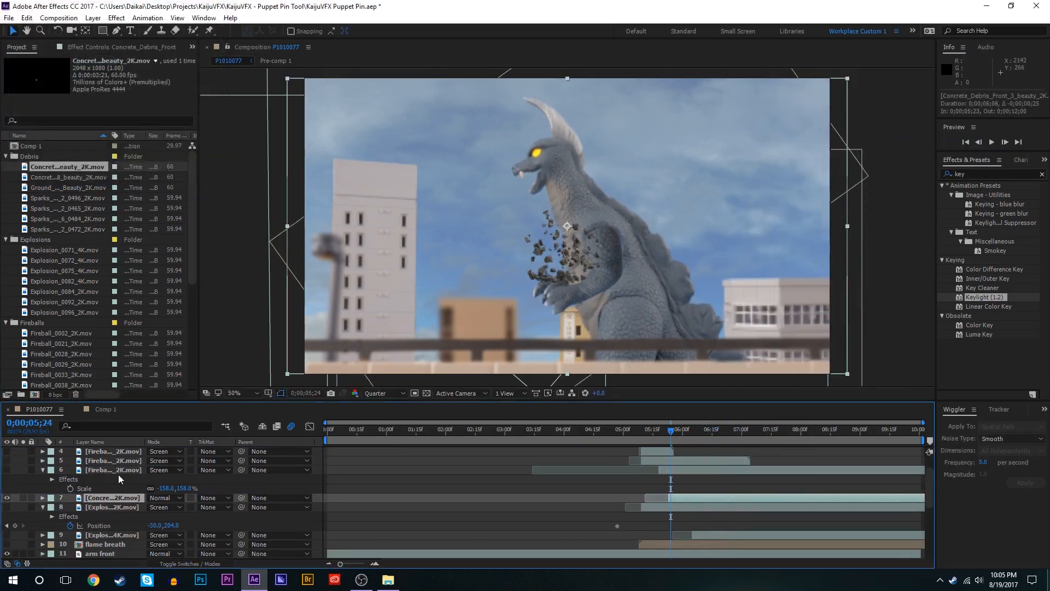
# Step: Show the hidden Explosion_0084_2K and Explosion_0082_4K layers beneath the concrete debris
pyautogui.scroll(-2, 122, 478)
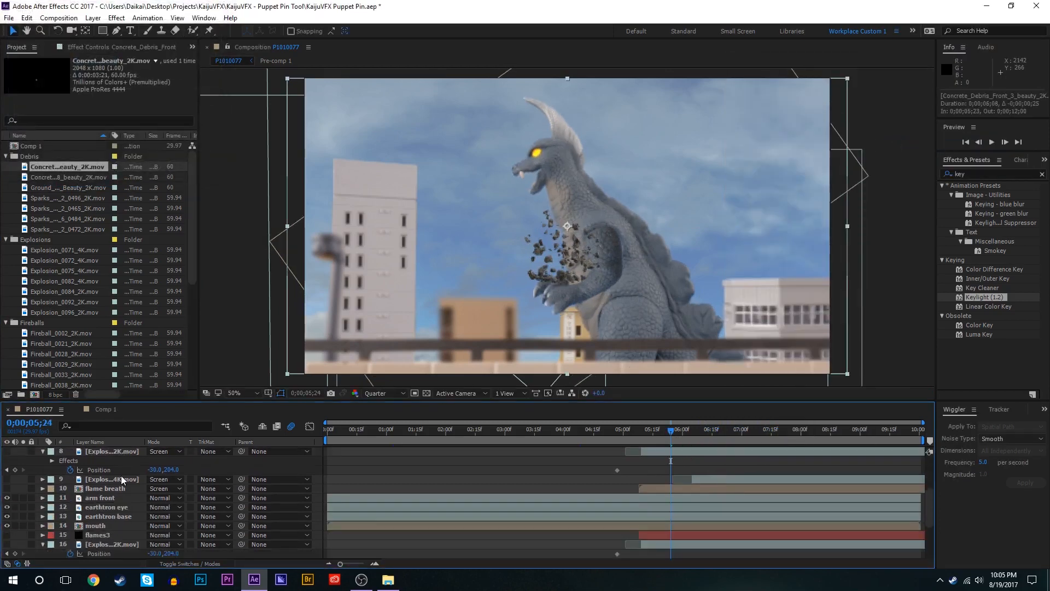
pyautogui.scroll(1, 121, 480)
pyautogui.click(7, 480)
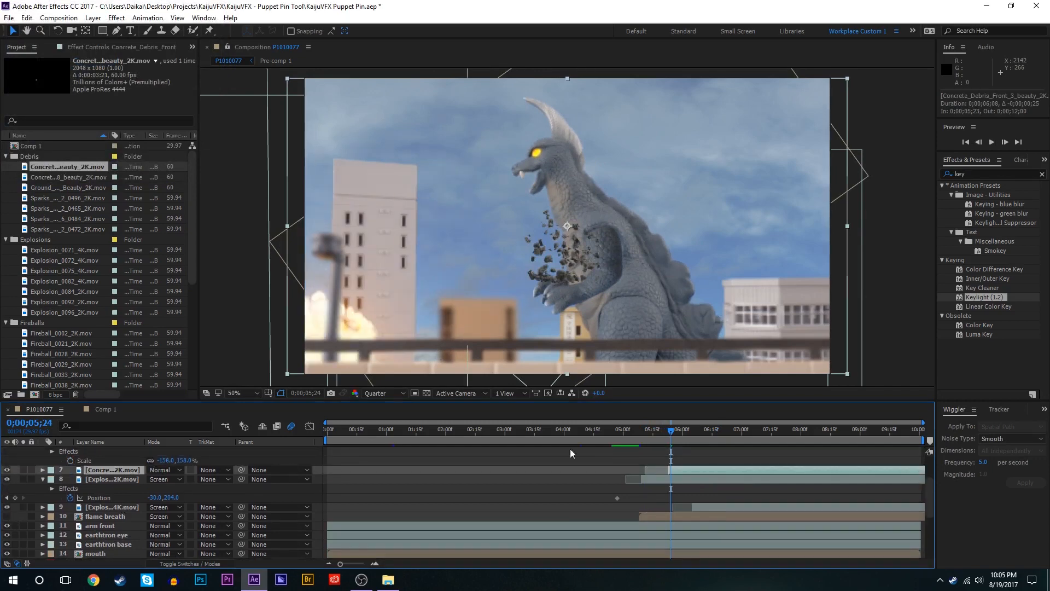
# Step: Scale the Concrete_Debris_Front_3 layer to 130% and position it at about 30, 966, at the base of the explosion
pyautogui.moveTo(671, 436); pyautogui.dragTo(685, 436)
pyautogui.moveTo(583, 257); pyautogui.dragTo(330, 352)
pyautogui.click(724, 441)
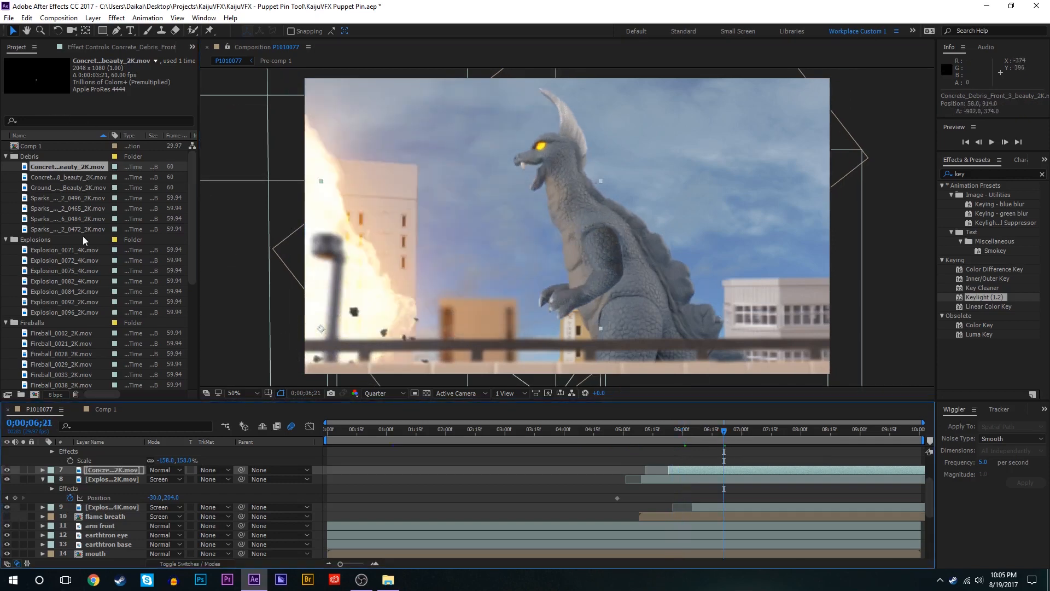
pyautogui.press('s')
pyautogui.moveTo(180, 480); pyautogui.dragTo(196, 480)
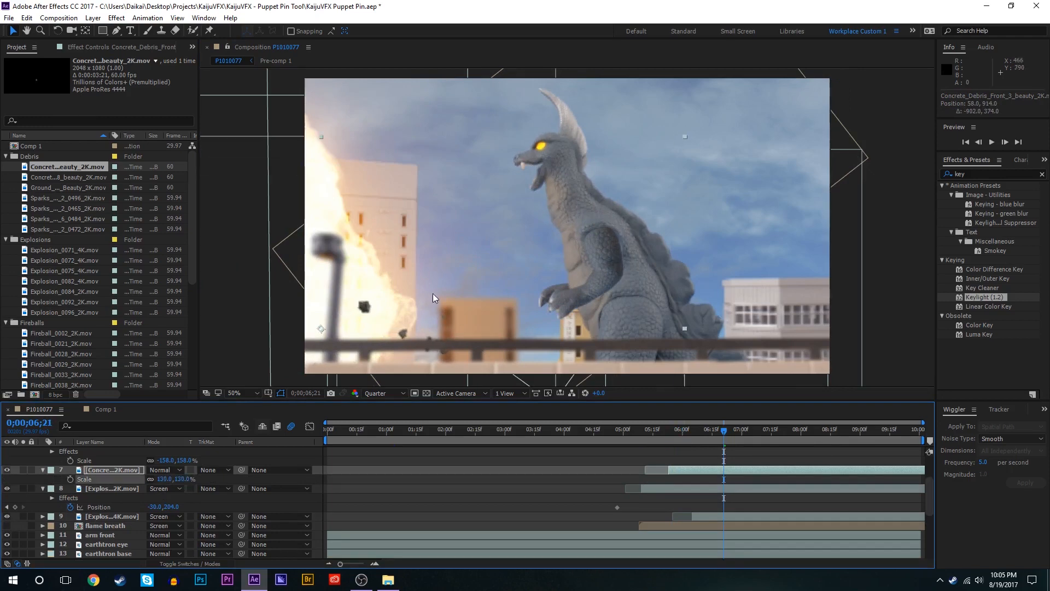
pyautogui.moveTo(432, 293); pyautogui.dragTo(415, 268)
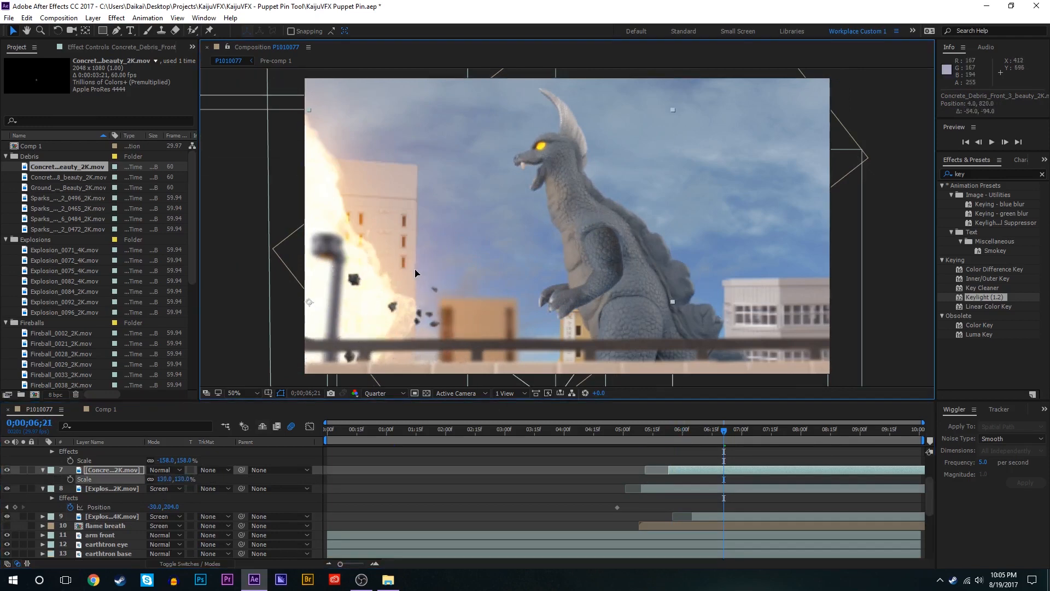
pyautogui.click(670, 430)
pyautogui.moveTo(348, 300); pyautogui.dragTo(356, 339)
pyautogui.moveTo(673, 431); pyautogui.dragTo(757, 429)
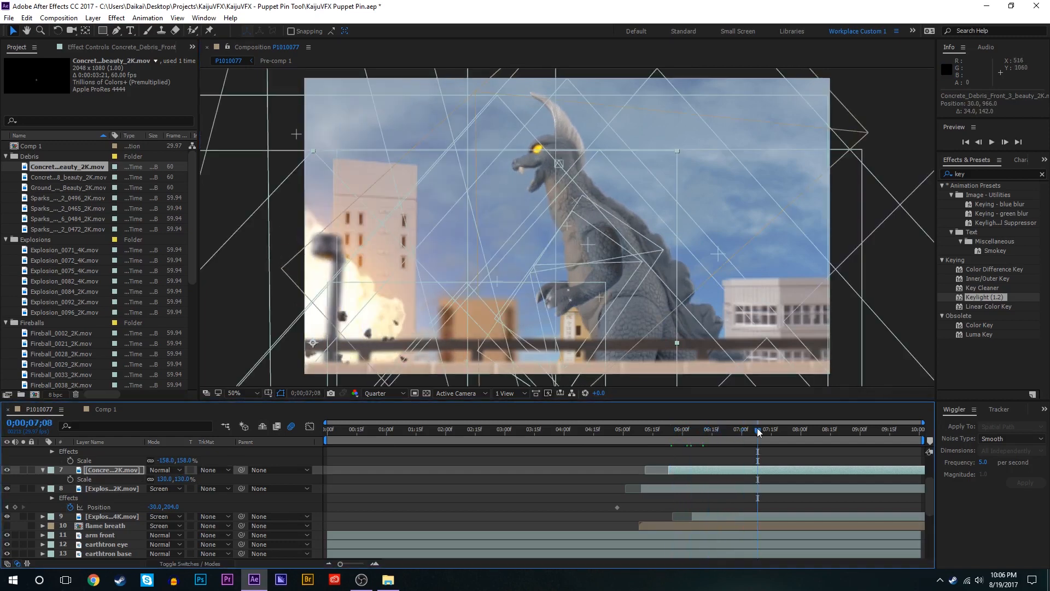
# Step: Add the Concrete_Debris_Front_8 clip above the Concrete_Debris_Front_3 layer, starting at 0;00;05;11, and time-stretch it to 200%
pyautogui.moveTo(65, 176); pyautogui.dragTo(645, 467)
pyautogui.rightClick(660, 469)
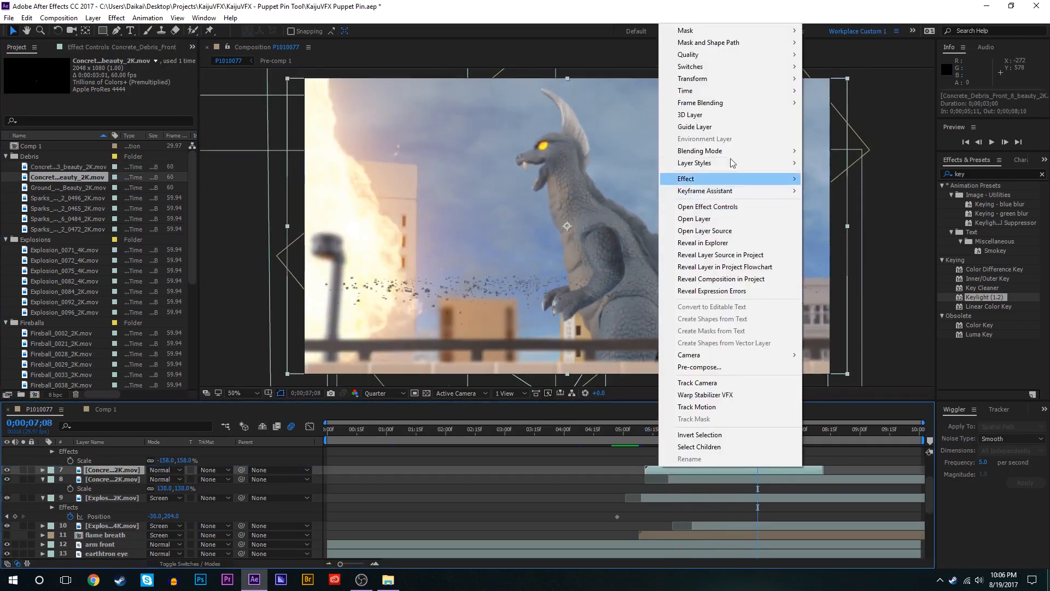
pyautogui.click(870, 116)
pyautogui.write('2')
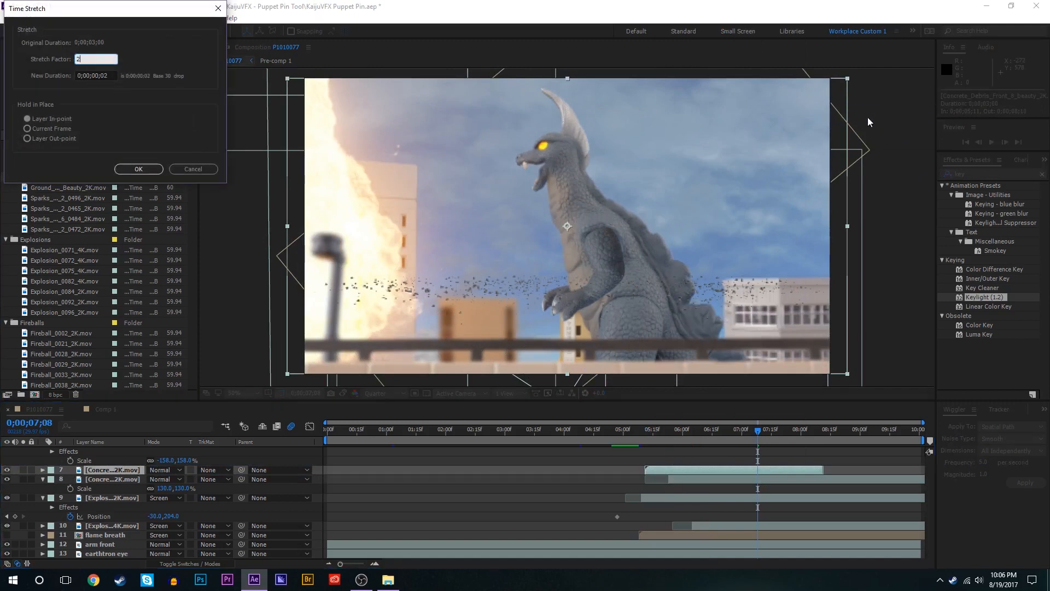
pyautogui.write('04.0')
pyautogui.press('Return')
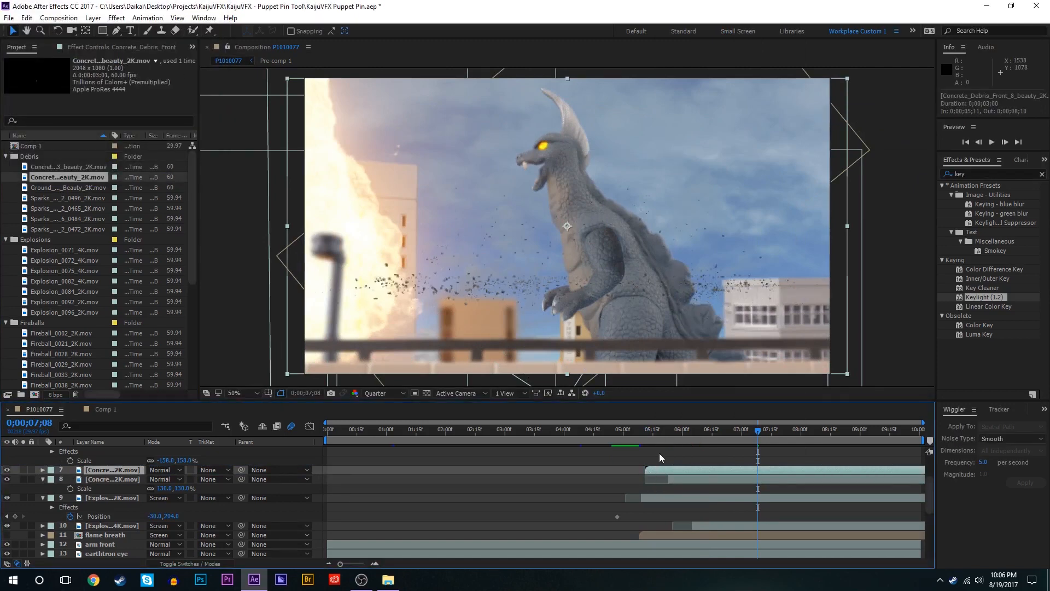
pyautogui.moveTo(650, 435)
pyautogui.mouseDown()
pyautogui.moveTo(673, 435)
pyautogui.moveTo(660, 434)
pyautogui.mouseUp()
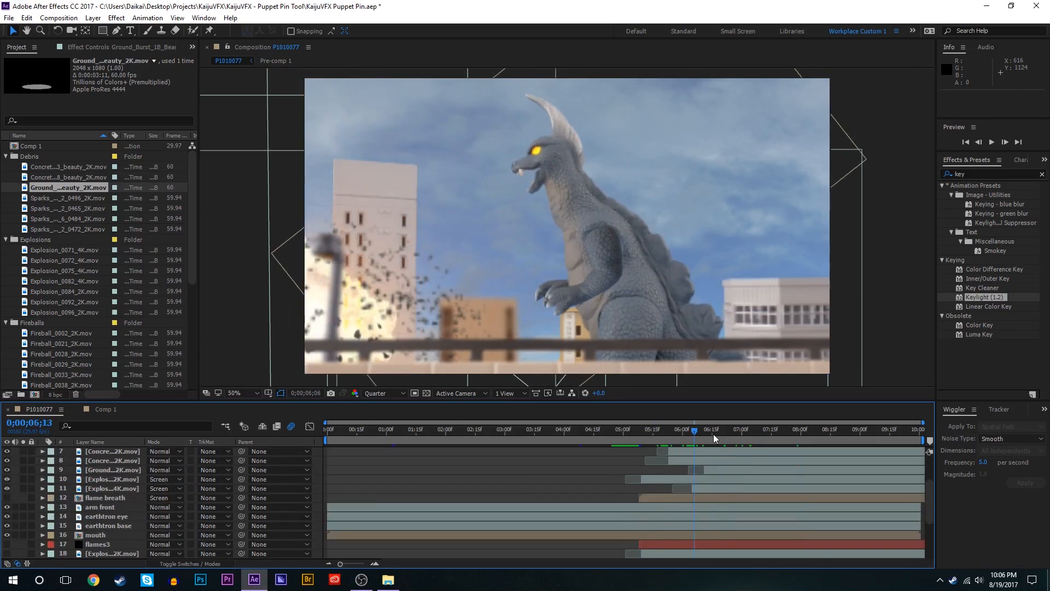
# Step: Pre-compose the two Concrete_Debris_Front layers and the Ground_Burst layer together
pyautogui.moveTo(714, 435); pyautogui.dragTo(771, 432)
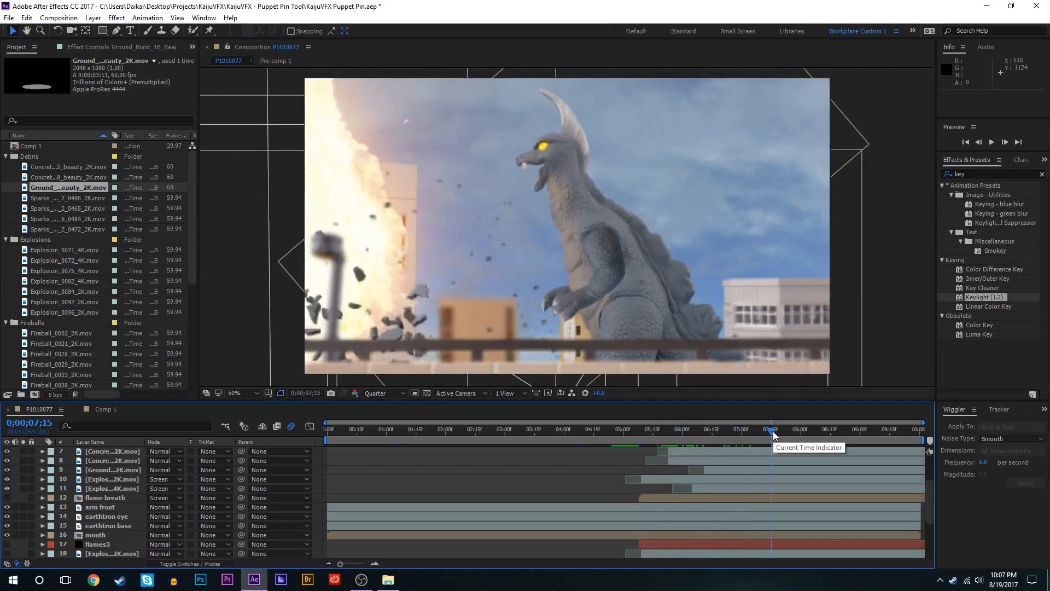
pyautogui.moveTo(740, 441); pyautogui.dragTo(736, 441)
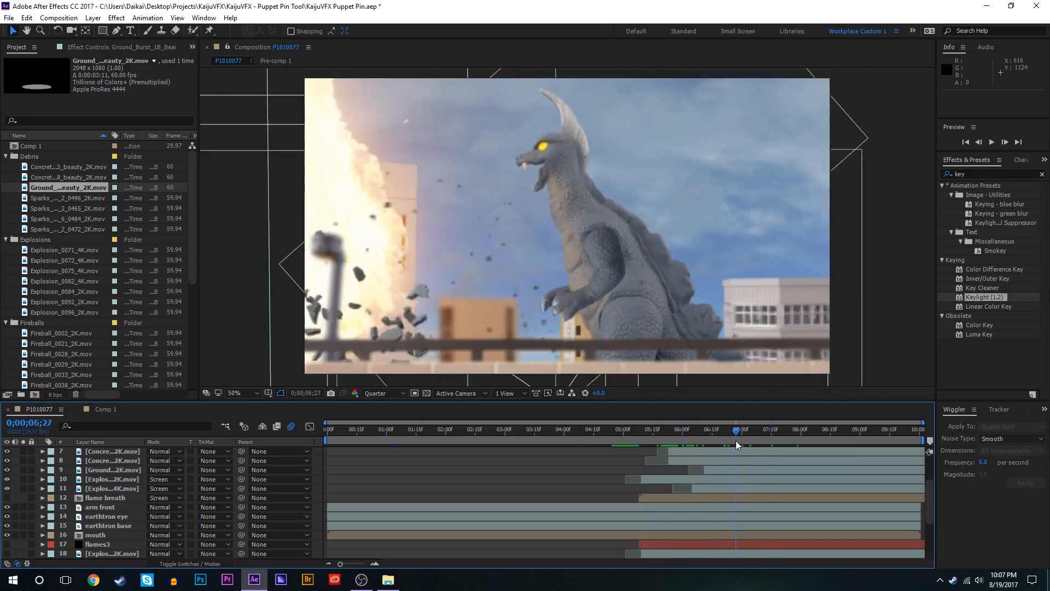
pyautogui.click(130, 455)
pyautogui.scroll(1, 130, 454)
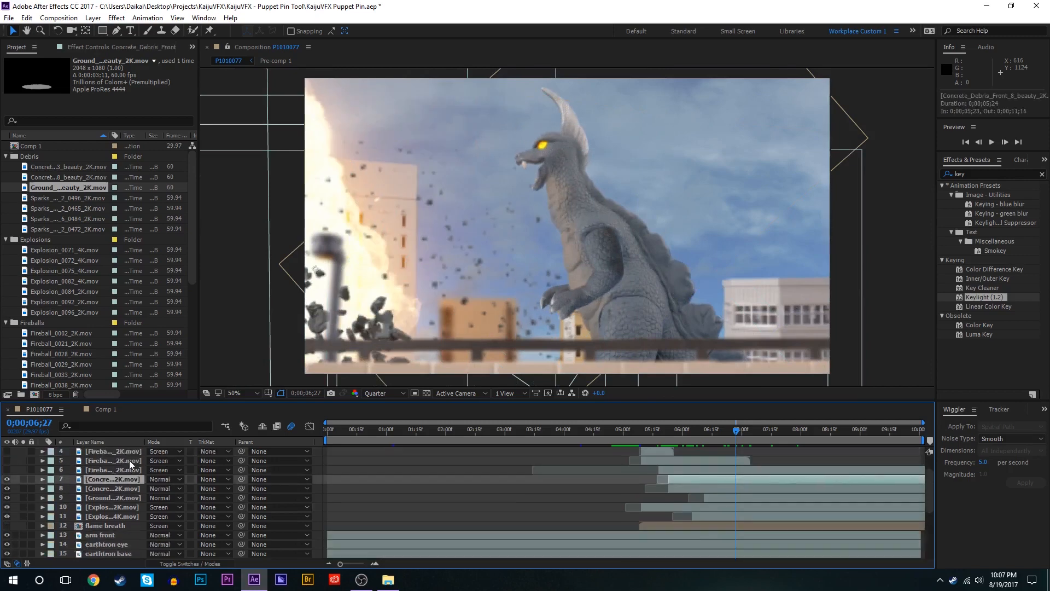
pyautogui.keyDown('shift'); pyautogui.click(110, 498); pyautogui.keyUp('shift')
pyautogui.rightClick(107, 493)
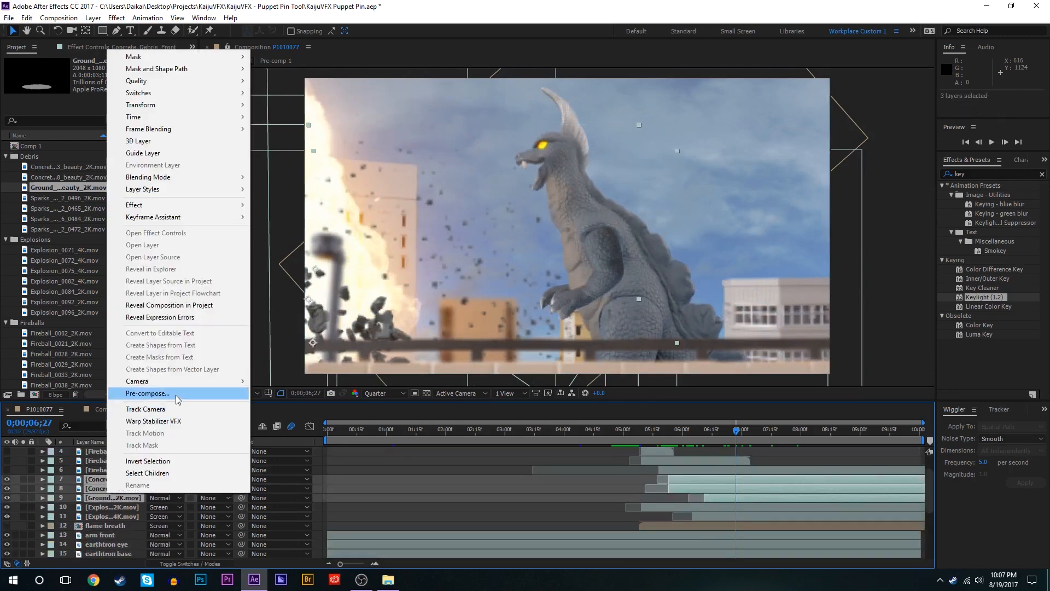
pyautogui.click(137, 393)
pyautogui.click(155, 153)
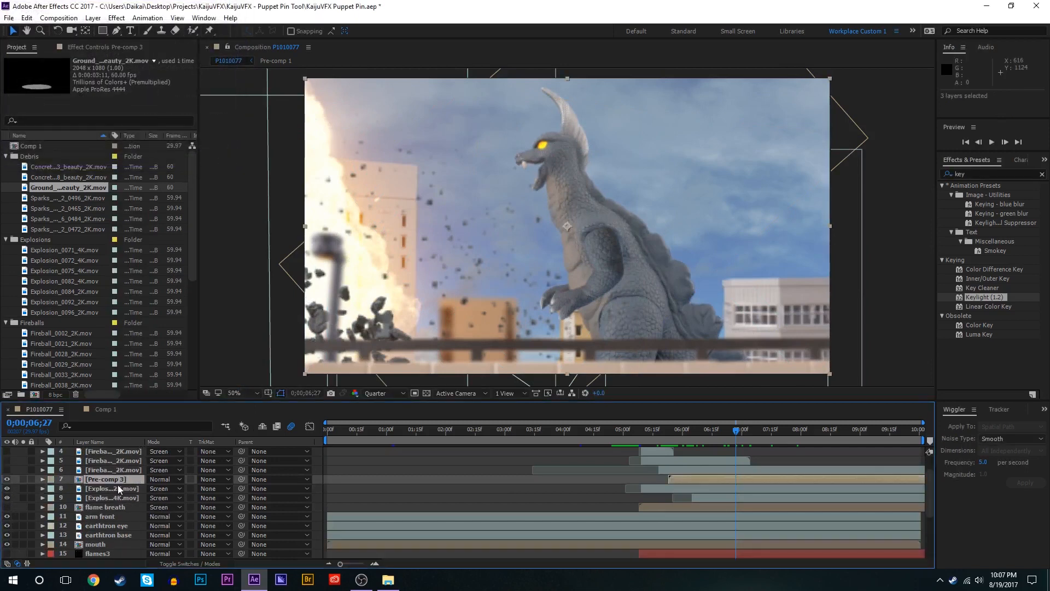
# Step: Remove all effects from the Explosion_0084_2K and Explosion_0082_4K layers above the flame breath layer
pyautogui.click(120, 489)
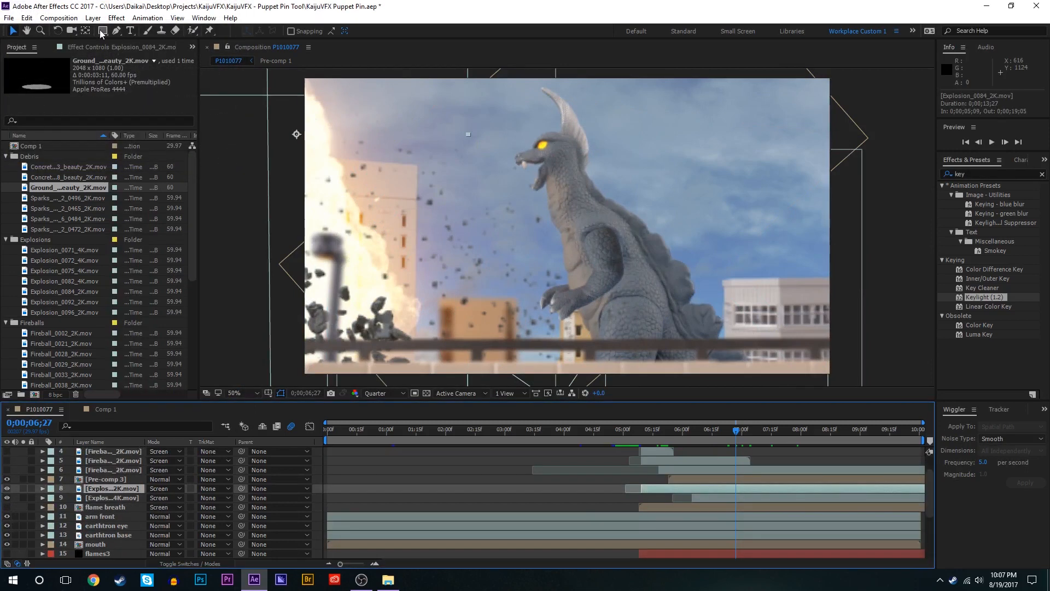
pyautogui.click(90, 47)
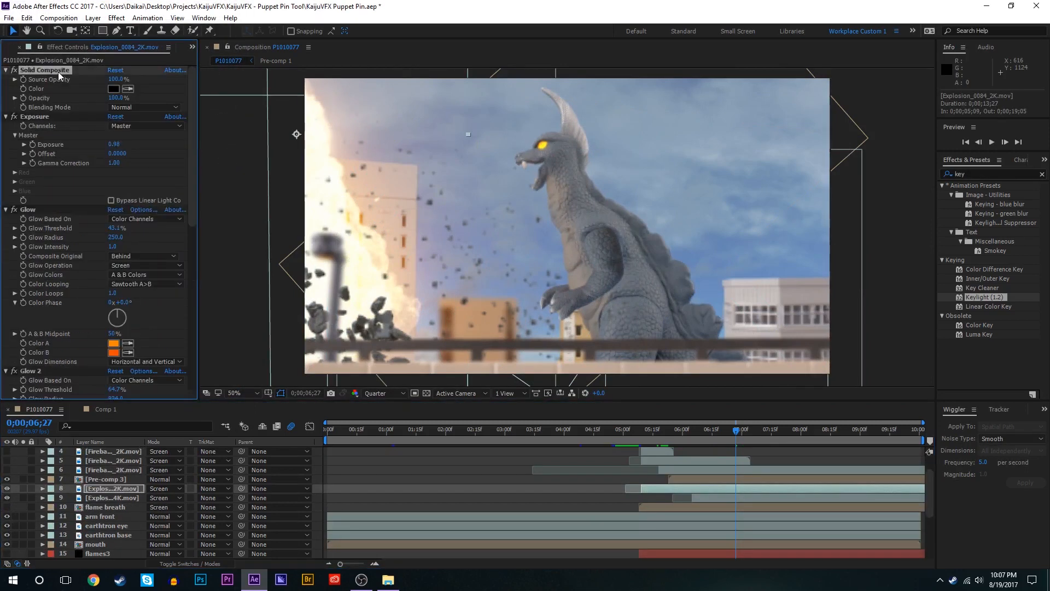
pyautogui.hotkey('ctrl', 'a')
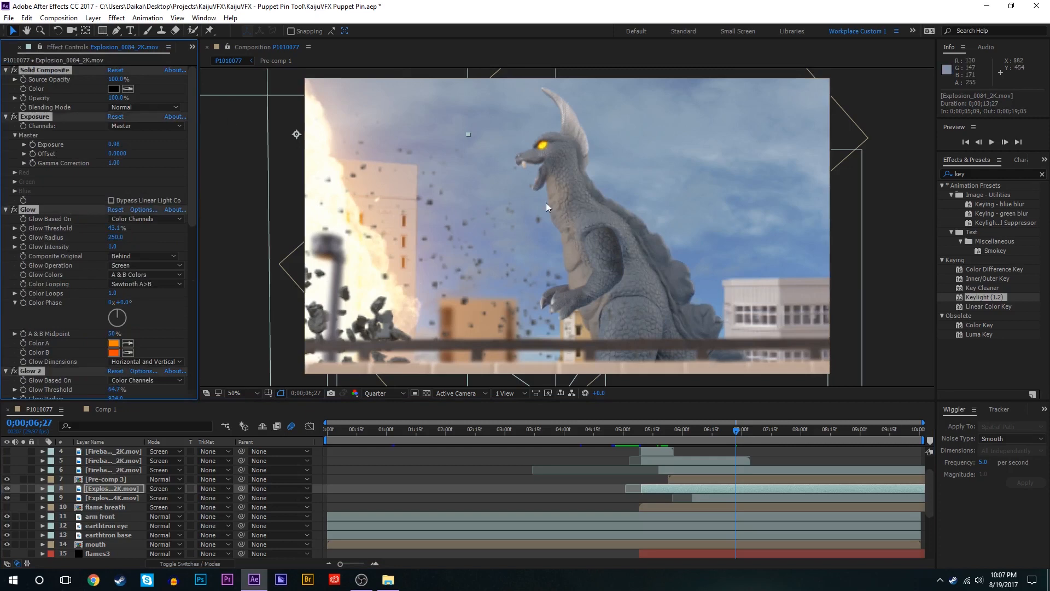
pyautogui.hotkey('ctrl', 'Down')
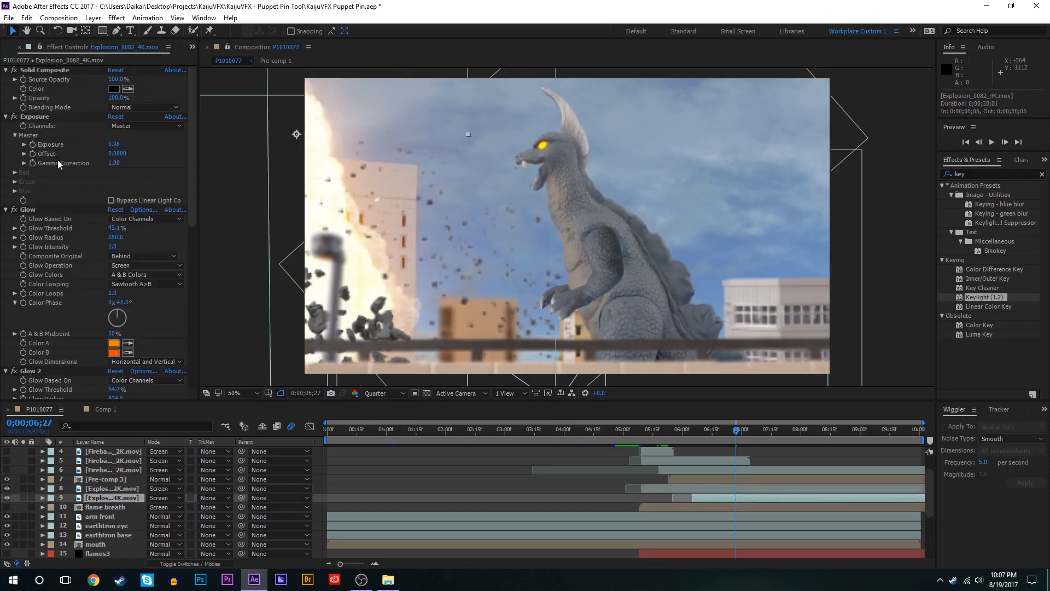
pyautogui.click(77, 71)
pyautogui.hotkey('ctrl', 'a')
pyautogui.press('Delete')
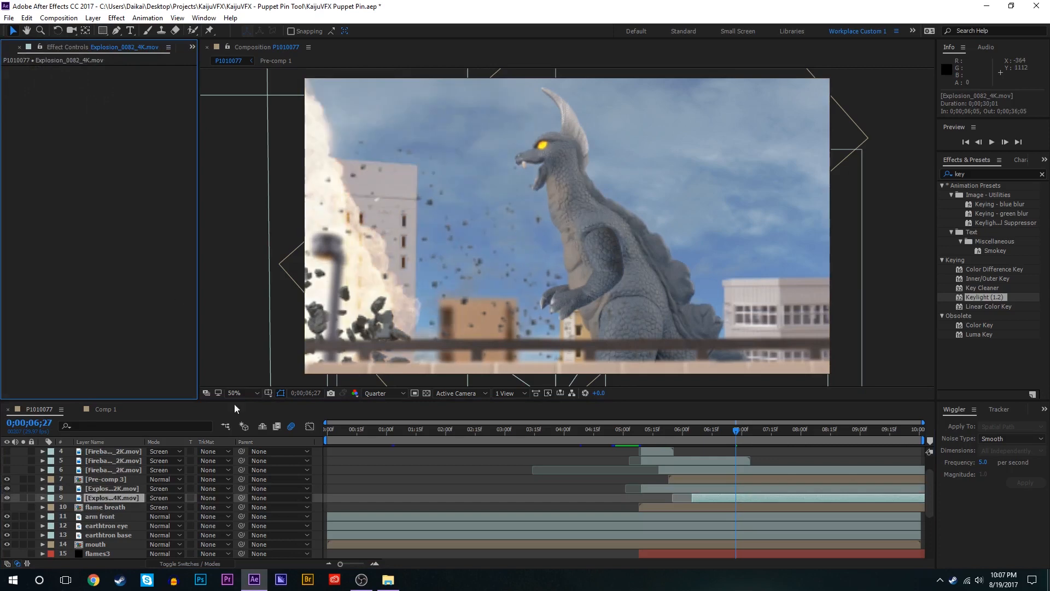
# Step: Pre-compose the Explosion_0084_2K and Explosion_0082_4K layers together
pyautogui.click(122, 490)
pyautogui.keyDown('shift'); pyautogui.click(121, 498); pyautogui.keyUp('shift')
pyautogui.rightClick(116, 499)
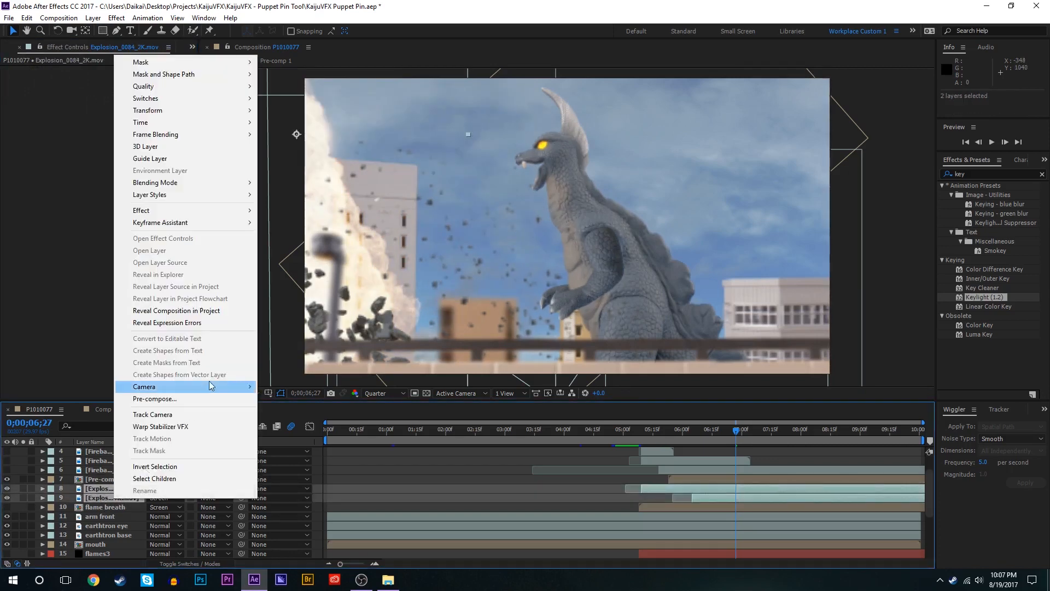
pyautogui.click(194, 401)
pyautogui.click(149, 150)
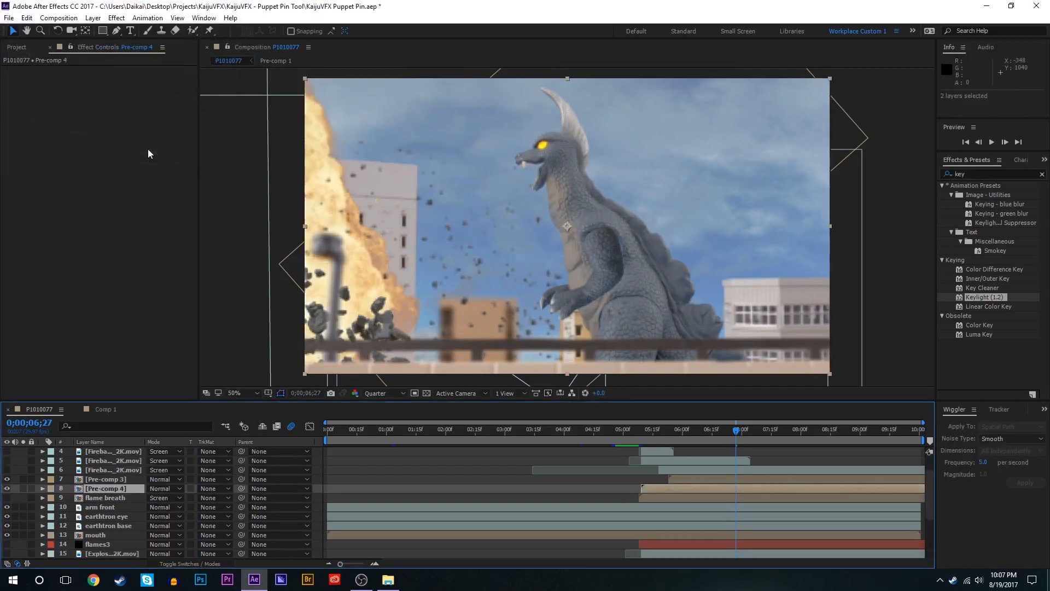
# Step: Rename the pre-comp holding the concrete and ground burst clips as debris
pyautogui.click(109, 480)
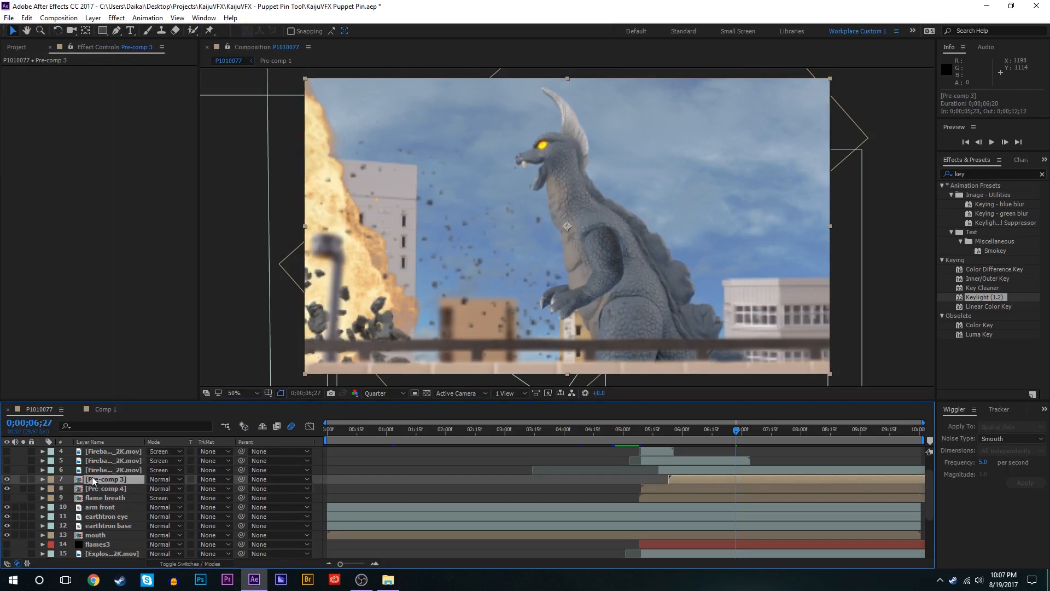
pyautogui.rightClick(138, 479)
pyautogui.press('Escape')
pyautogui.press('Return')
pyautogui.write('debris')
# Step: Rename the pre-comp holding the two explosion clips as explosions
pyautogui.click(125, 489)
pyautogui.rightClick(124, 489)
pyautogui.press('Escape')
pyautogui.press('Return')
pyautogui.write('explosio')
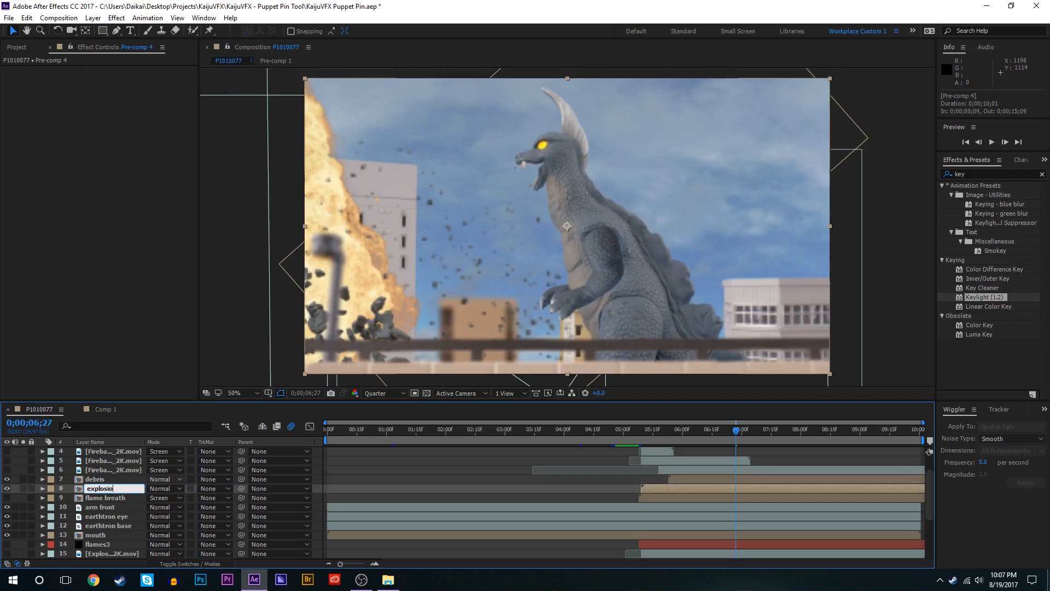
pyautogui.write('ns')
pyautogui.press('Return')
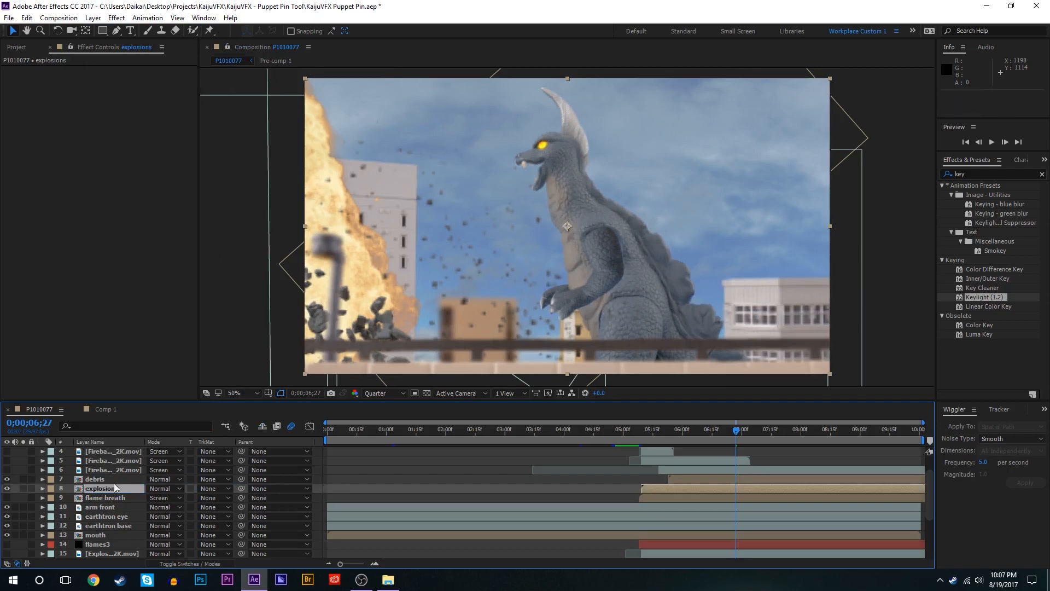
# Step: Place the explosions layer directly above the debris layer and apply the Set Matte effect to it
pyautogui.moveTo(101, 491); pyautogui.dragTo(106, 478)
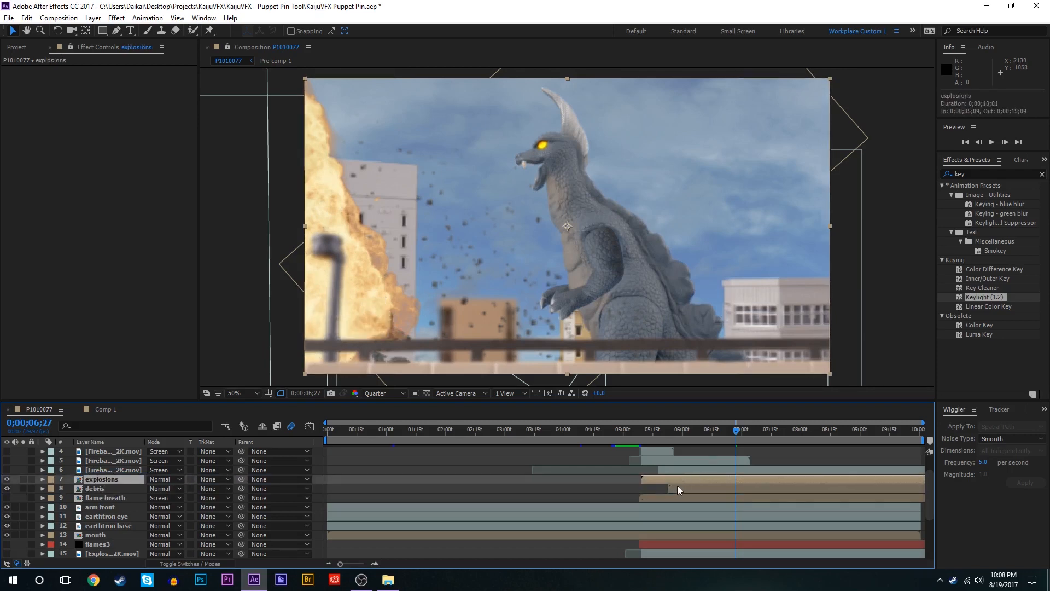
pyautogui.click(957, 174)
pyautogui.write('set')
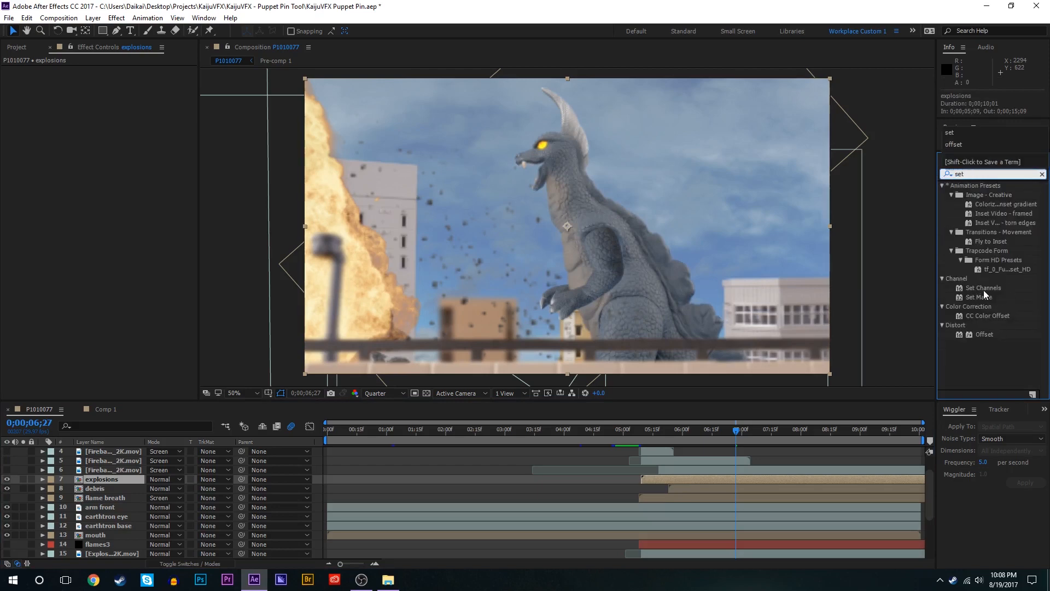
pyautogui.doubleClick(983, 296)
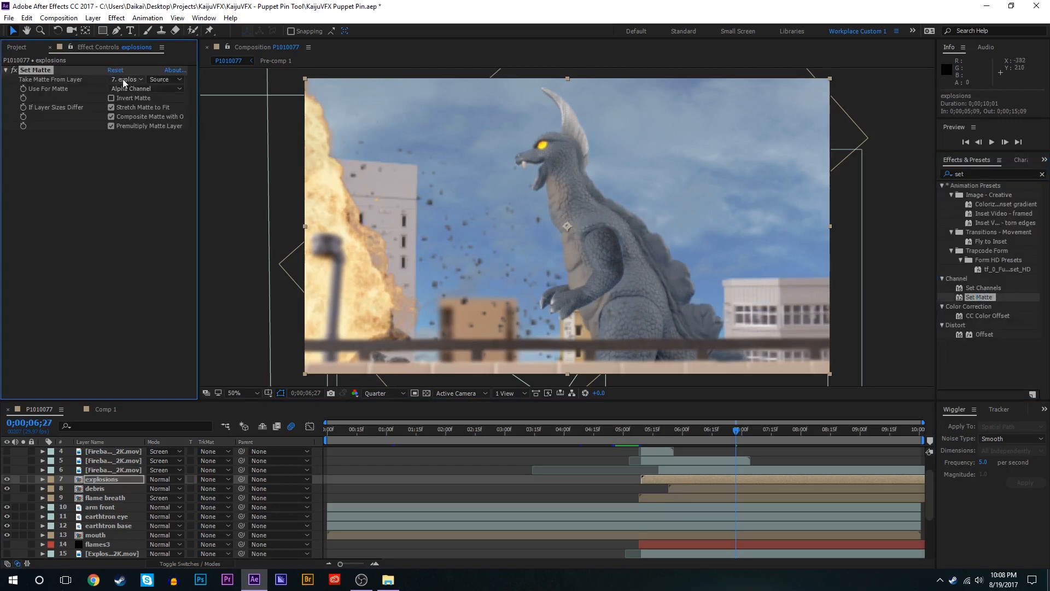
# Step: Set the explosions layer's Set Matte effect to take its matte from the debris layer's alpha channel, inverted
pyautogui.click(123, 79)
pyautogui.click(149, 194)
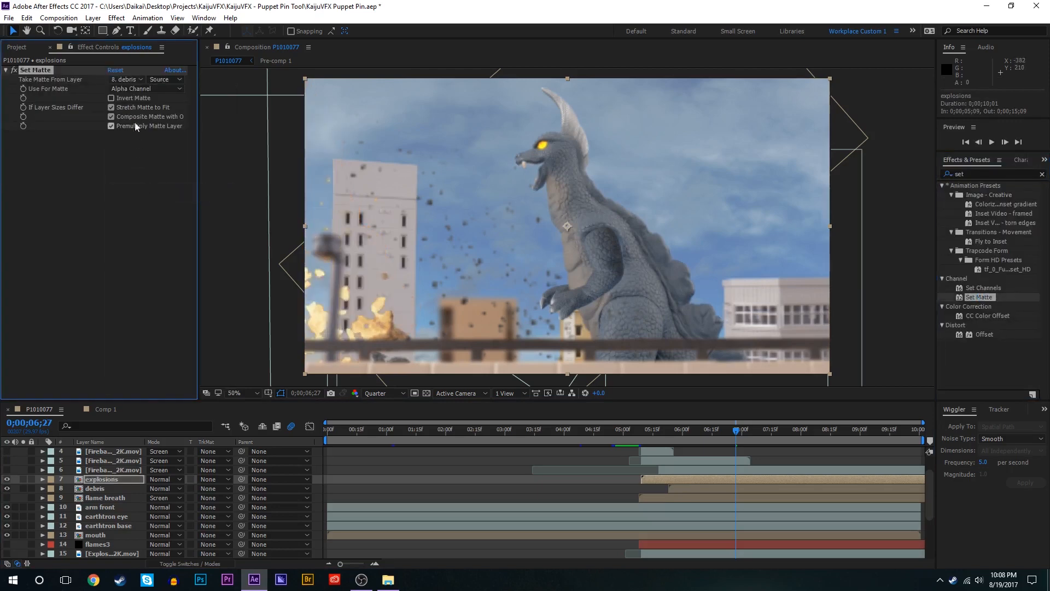
pyautogui.click(132, 88)
pyautogui.click(100, 88)
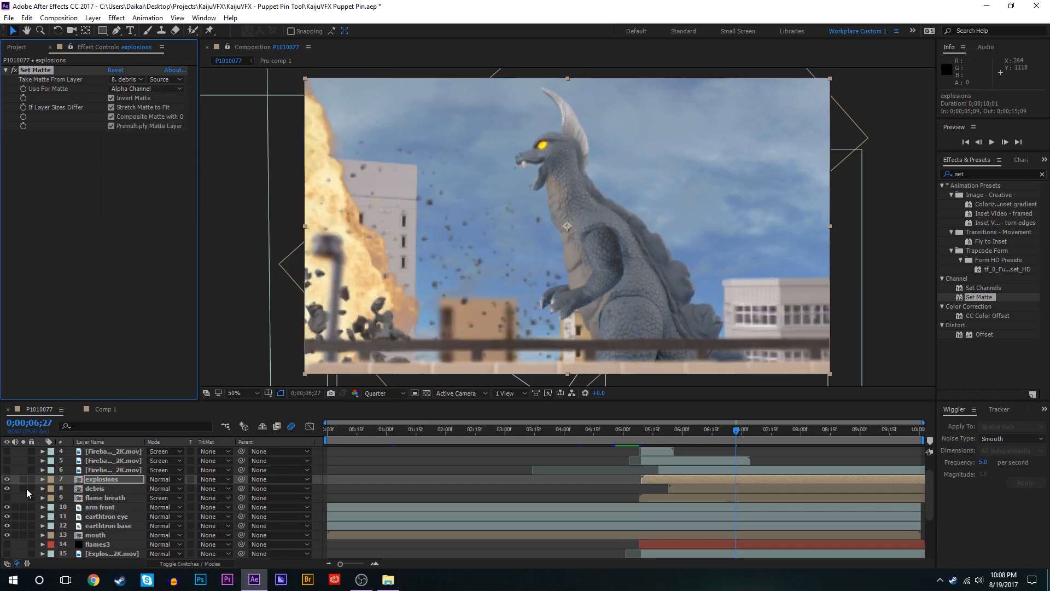
pyautogui.click(698, 479)
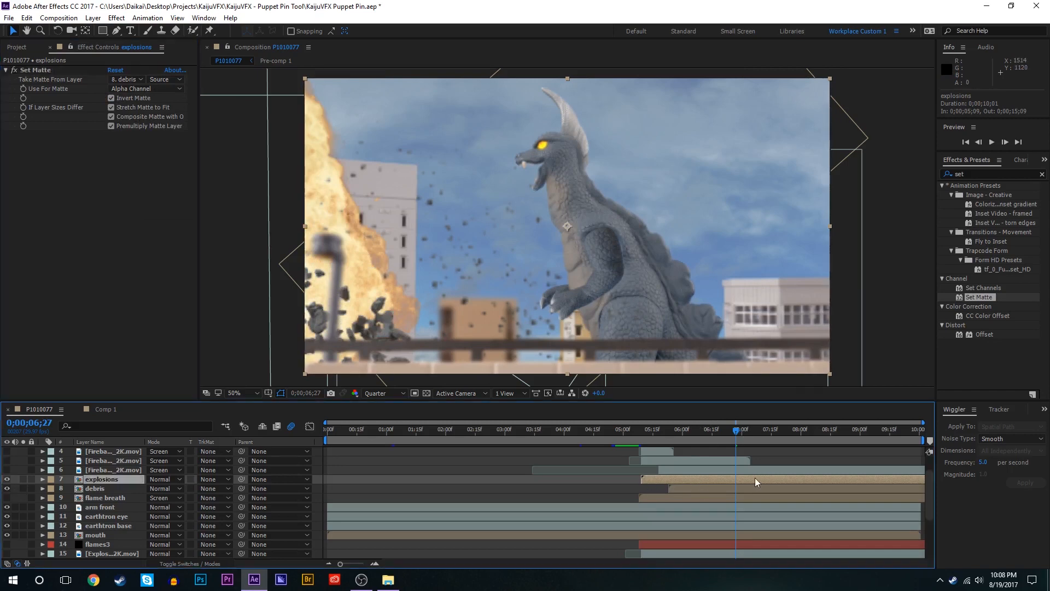
# Step: Paste the copied Solid Composite, Exposure and Glow effects onto the explosions layer and set its blending mode to Screen
pyautogui.hotkey('ctrl', 'v')
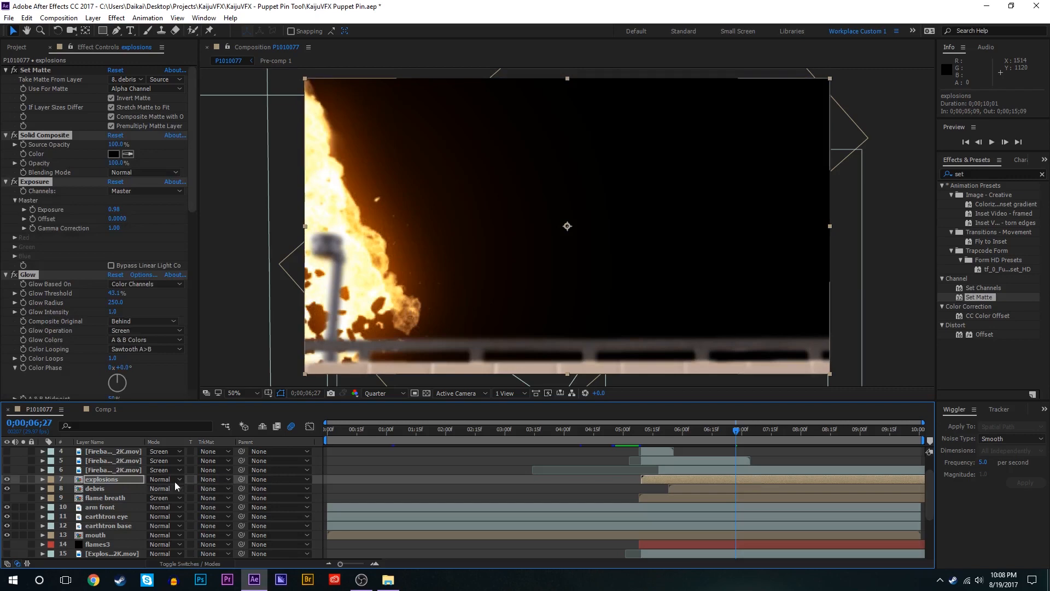
pyautogui.click(175, 481)
pyautogui.click(219, 232)
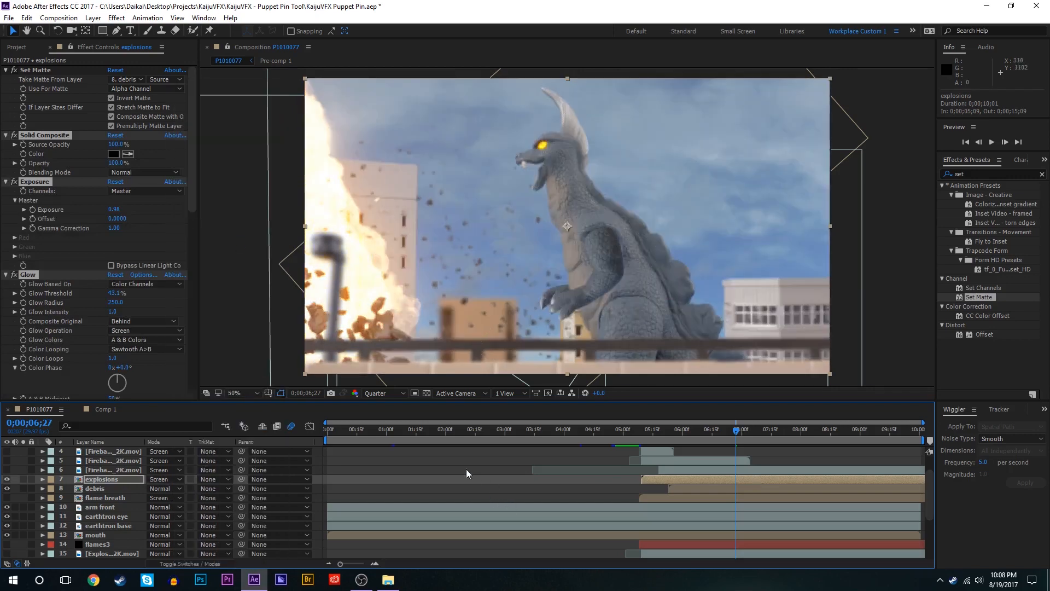
pyautogui.click(471, 463)
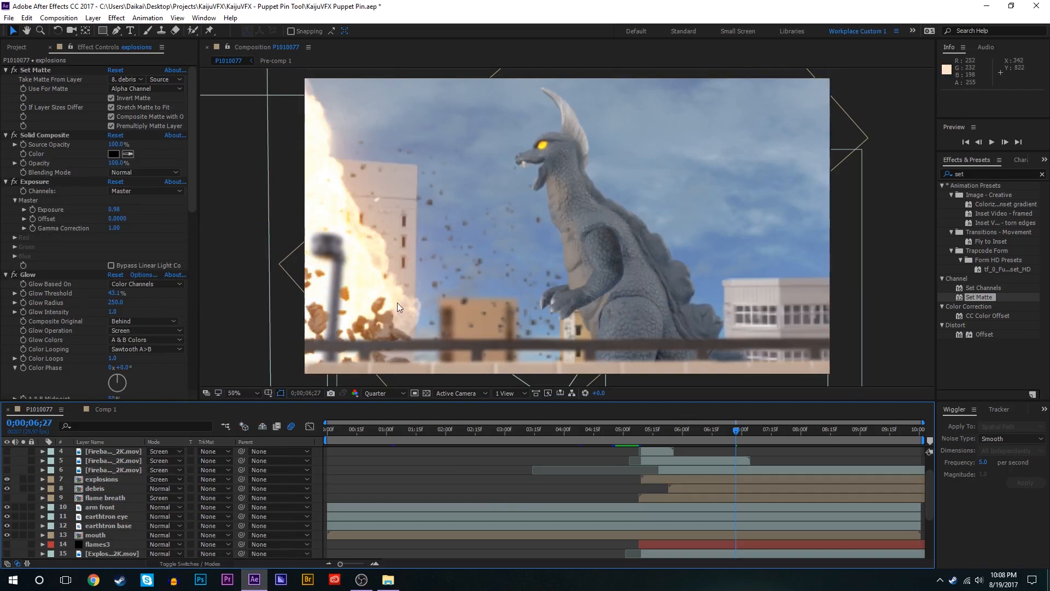
# Step: Apply the Hue/Saturation effect to the debris layer and lower its Master Lightness to about -44
pyautogui.moveTo(737, 428)
pyautogui.mouseDown()
pyautogui.moveTo(689, 431)
pyautogui.moveTo(741, 431)
pyautogui.mouseUp()
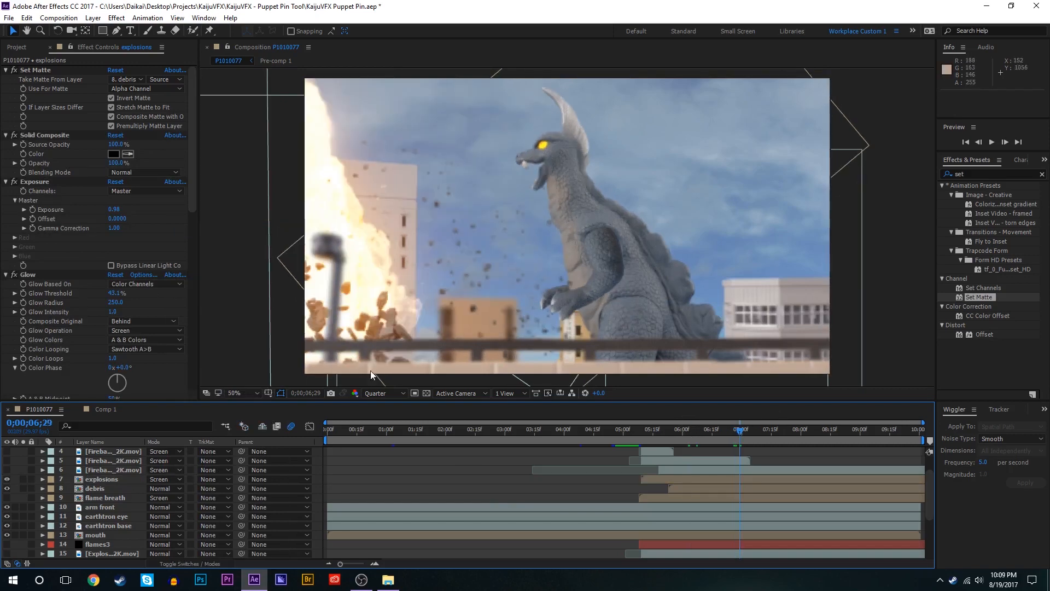
pyautogui.scroll(1, 378, 296)
pyautogui.moveTo(353, 308); pyautogui.dragTo(696, 171)
pyautogui.click(257, 393)
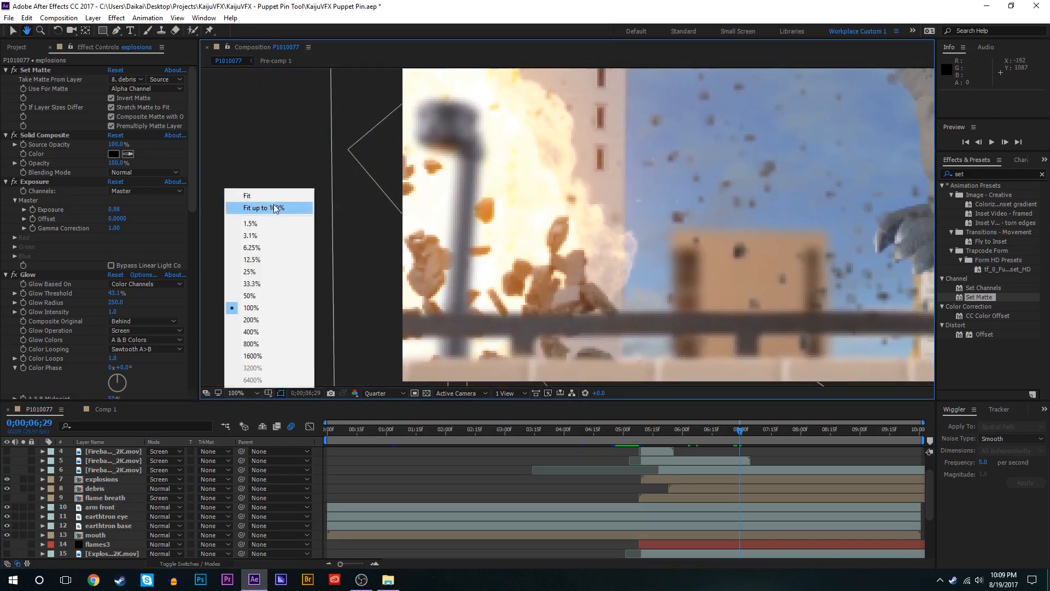
pyautogui.click(277, 198)
pyautogui.press('v')
pyautogui.click(113, 489)
pyautogui.click(979, 174)
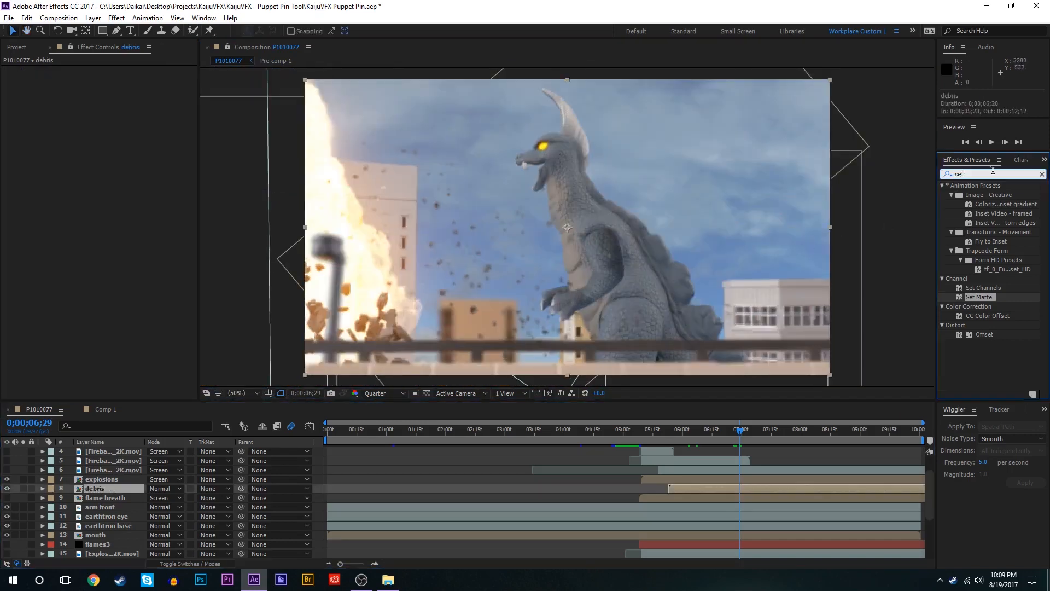
pyautogui.write('sat')
pyautogui.doubleClick(1005, 233)
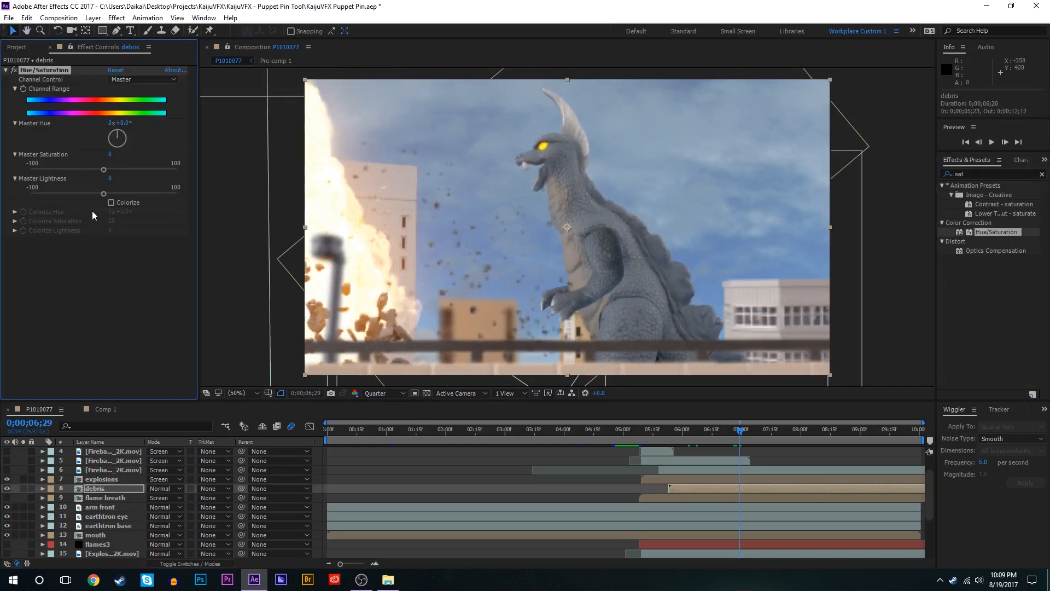
pyautogui.click(75, 192)
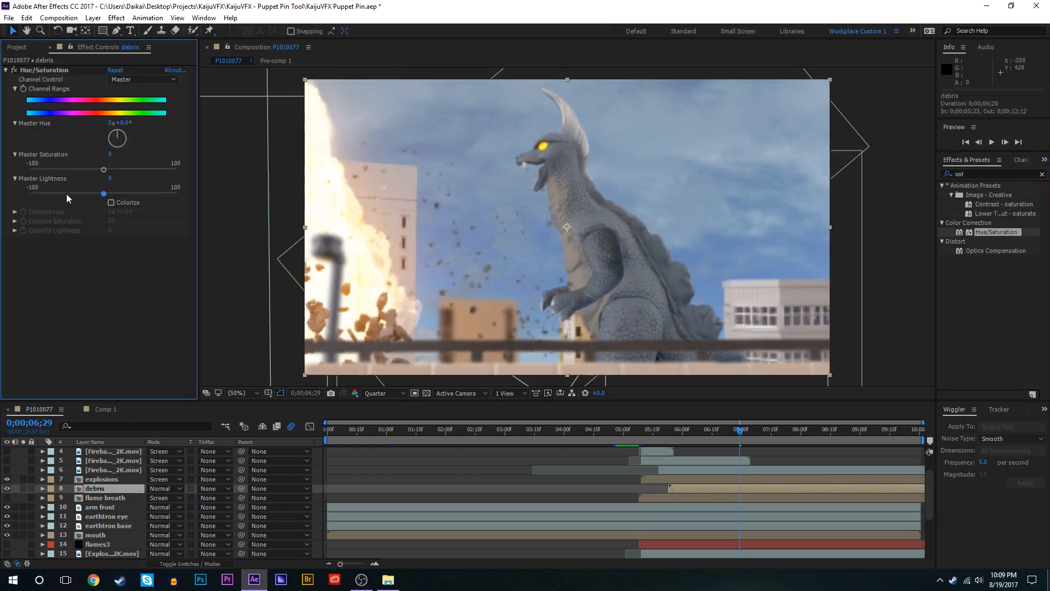
pyautogui.moveTo(60, 194)
pyautogui.mouseDown()
pyautogui.moveTo(83, 194)
pyautogui.moveTo(72, 192)
pyautogui.mouseUp()
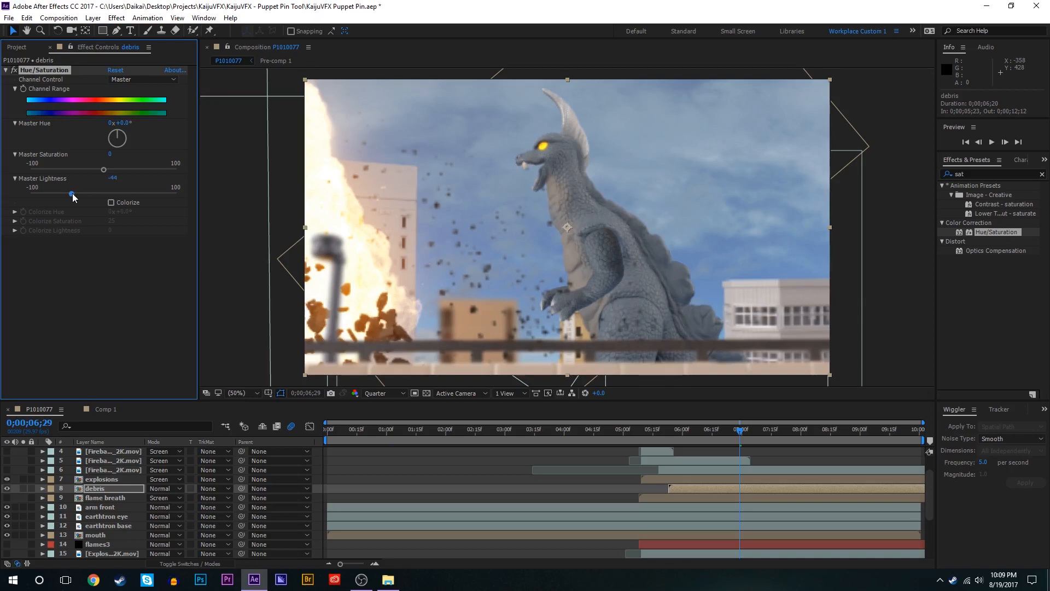
# Step: Inside the debris pre-comp, show the transparency grid, duplicate the two concrete debris clips and mirror the copies
pyautogui.doubleClick(698, 491)
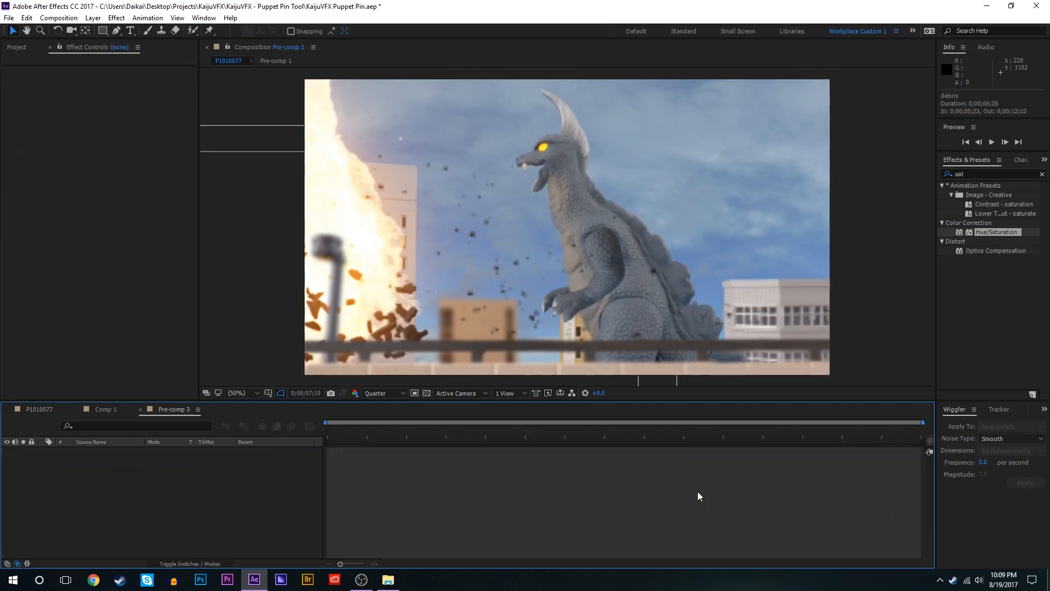
pyautogui.click(427, 393)
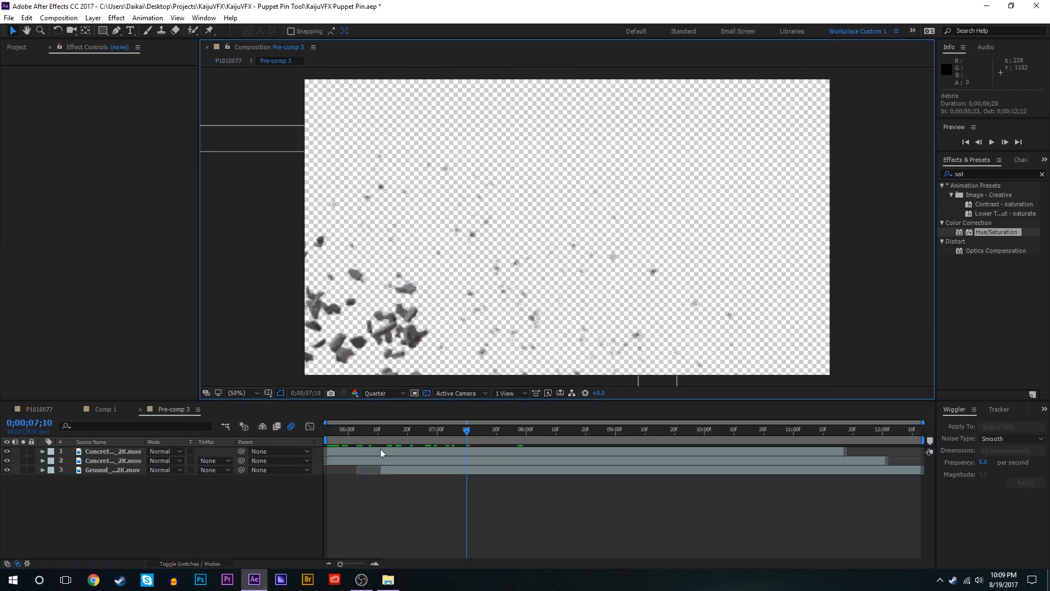
pyautogui.click(380, 449)
pyautogui.keyDown('shift'); pyautogui.click(365, 461); pyautogui.keyUp('shift')
pyautogui.hotkey('ctrl', 'd')
pyautogui.rightClick(364, 458)
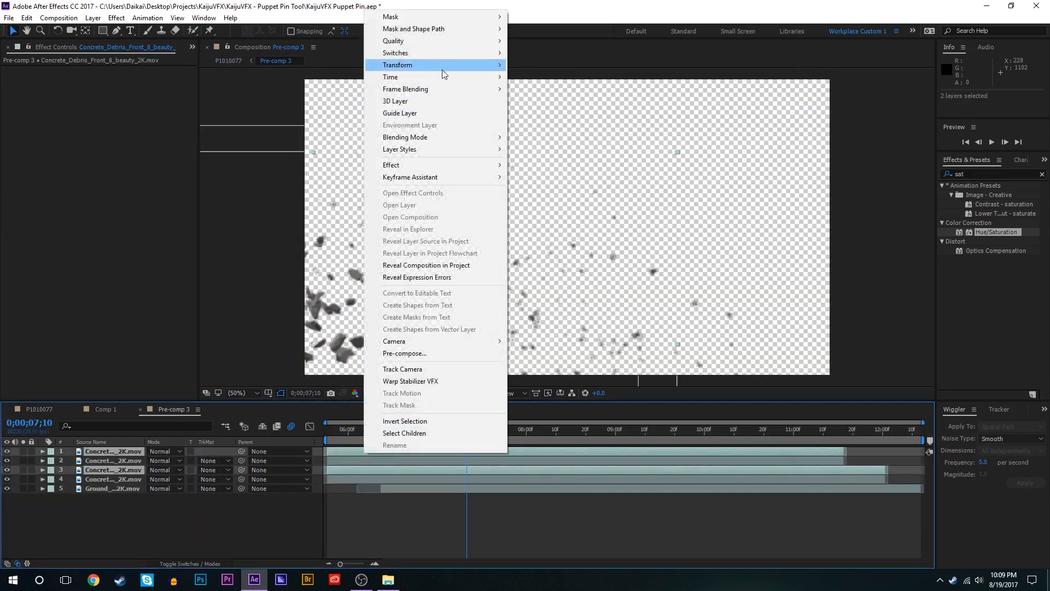
pyautogui.moveTo(442, 66)
pyautogui.click(604, 159)
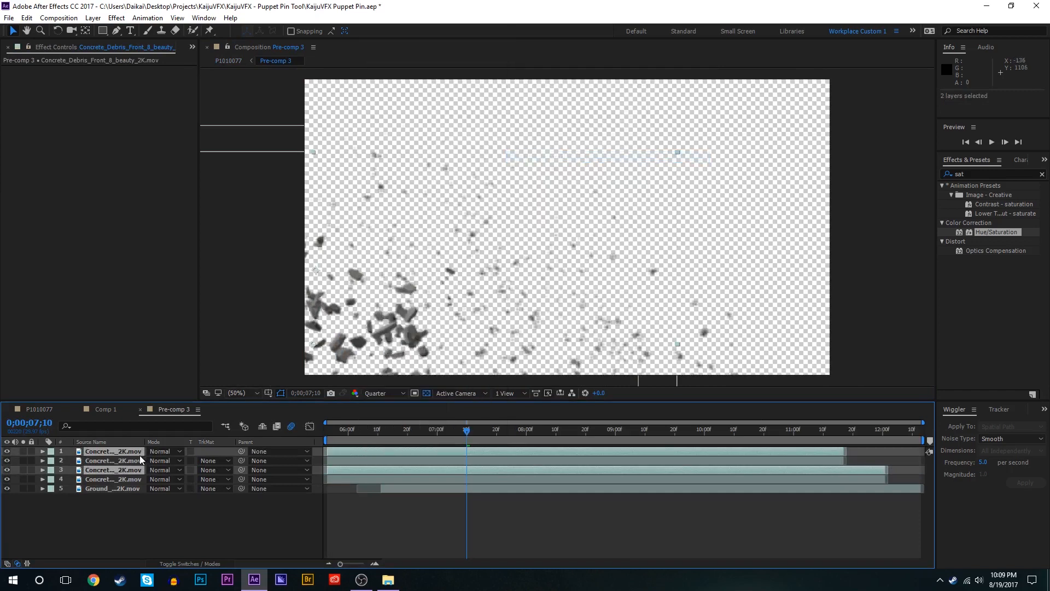
pyautogui.moveTo(139, 455); pyautogui.dragTo(148, 483)
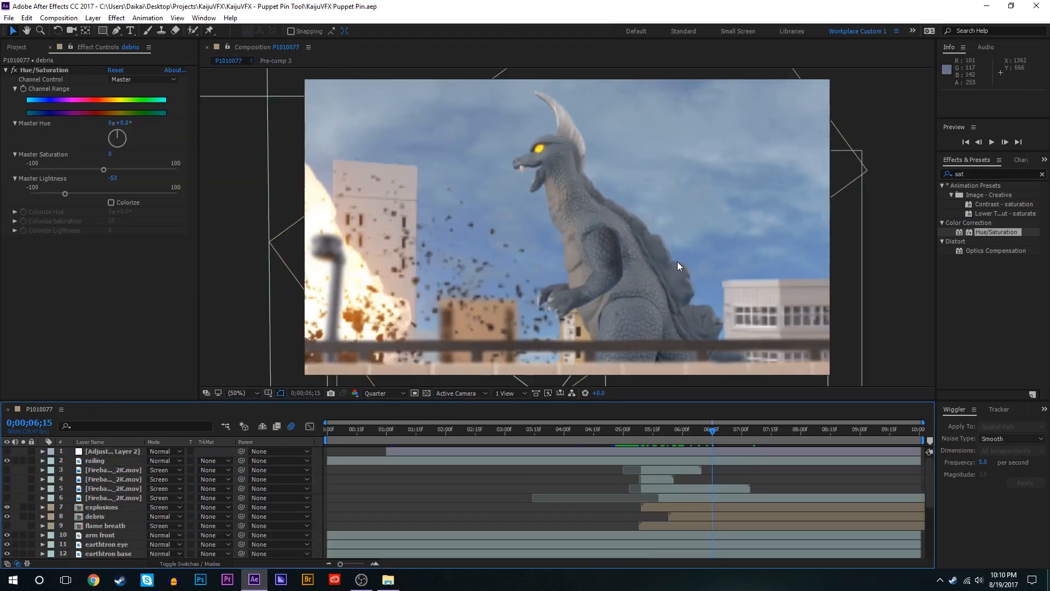
# Step: In the P1010077 comp, move the lowest fireball clip below the debris layer, directly above flame breath
pyautogui.press(',')
pyautogui.press('.')
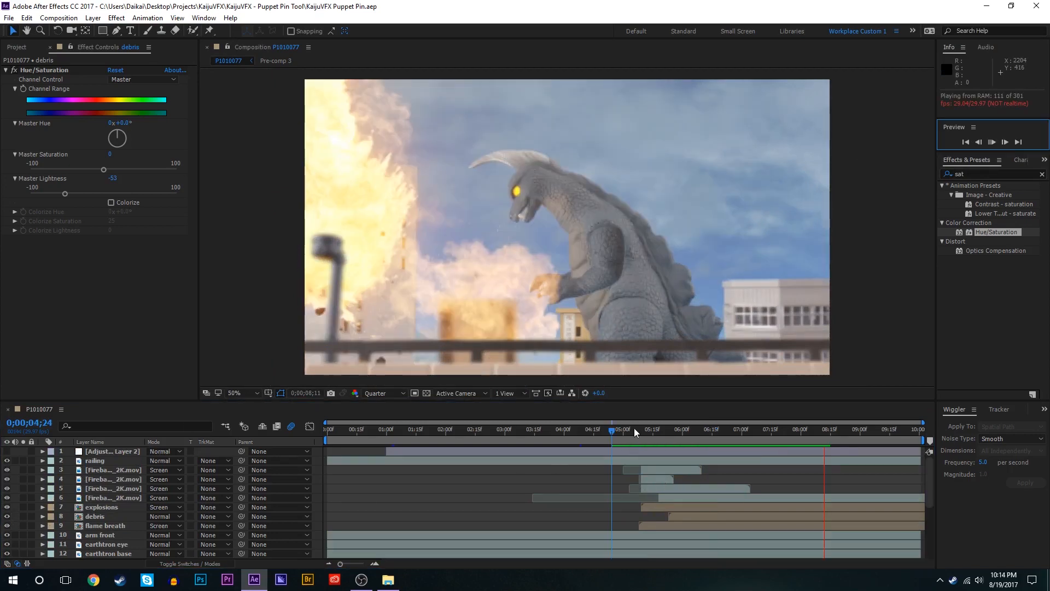
pyautogui.moveTo(635, 428); pyautogui.dragTo(683, 432)
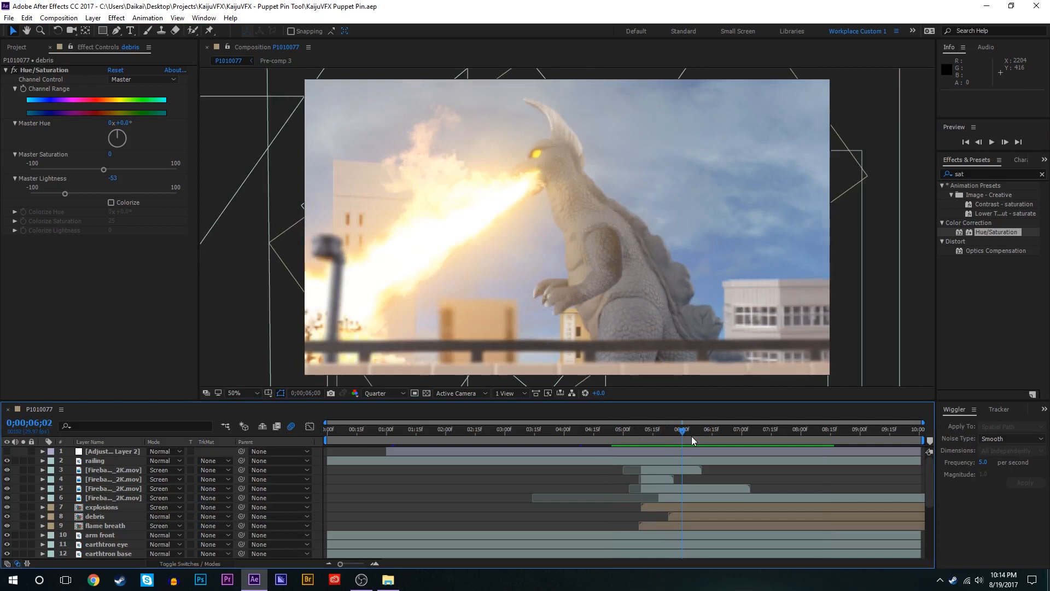
pyautogui.moveTo(692, 436); pyautogui.dragTo(703, 432)
pyautogui.moveTo(112, 498); pyautogui.dragTo(120, 518)
pyautogui.click(706, 435)
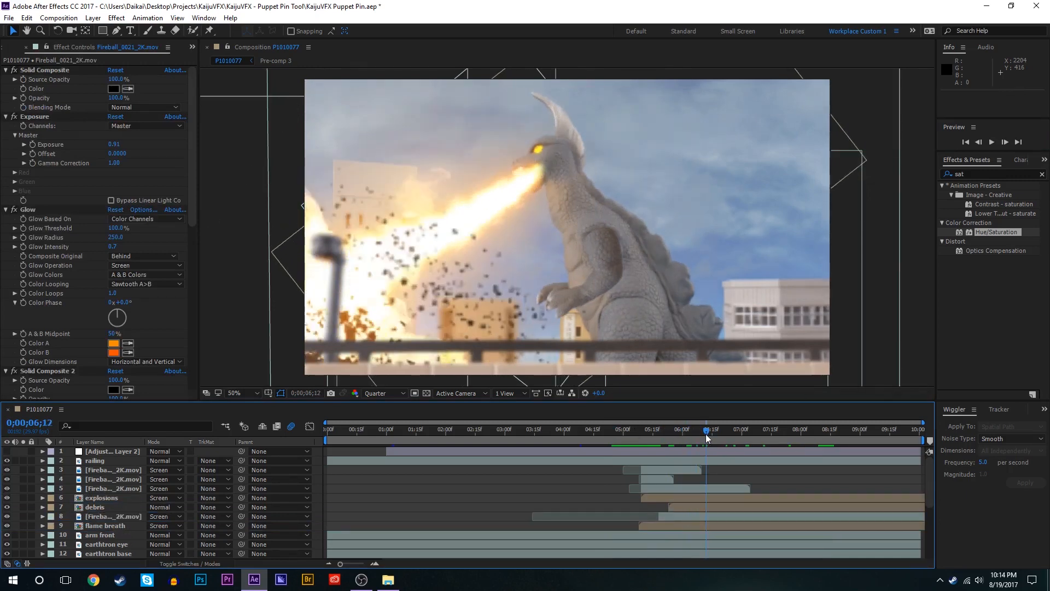
# Step: Apply Hue/Saturation to the railing layer, start keyframing its Channel Range at 0;00;05;09 and reveal the layer's keyframes
pyautogui.moveTo(676, 436); pyautogui.dragTo(641, 439)
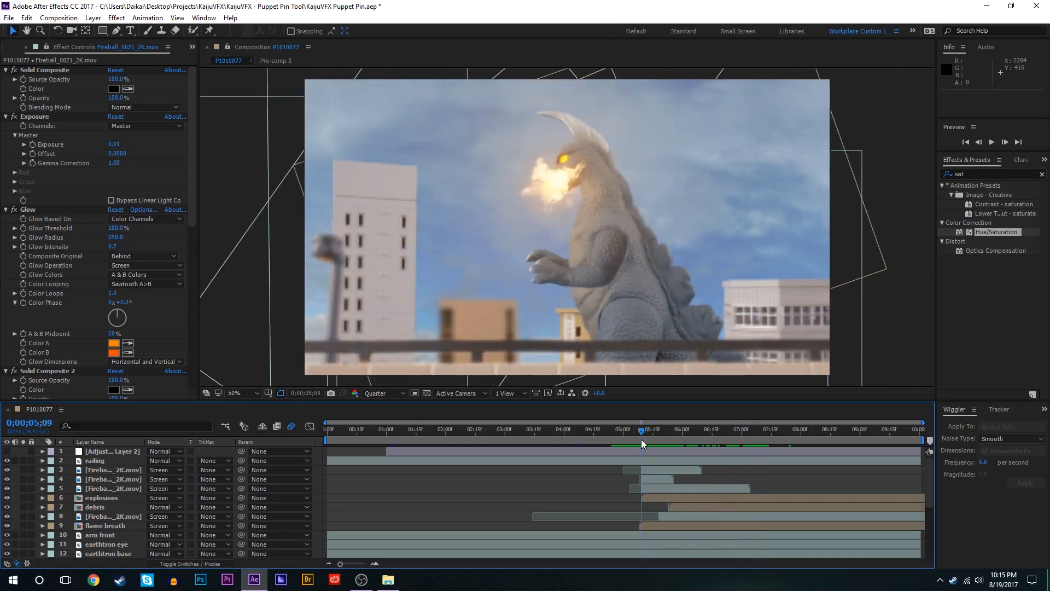
pyautogui.click(98, 461)
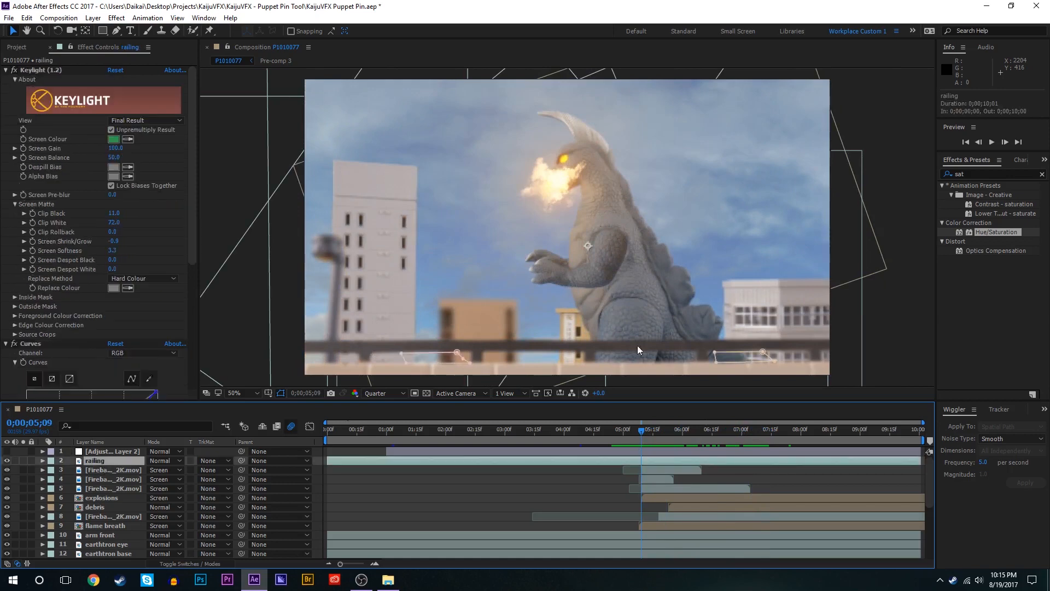
pyautogui.click(996, 232)
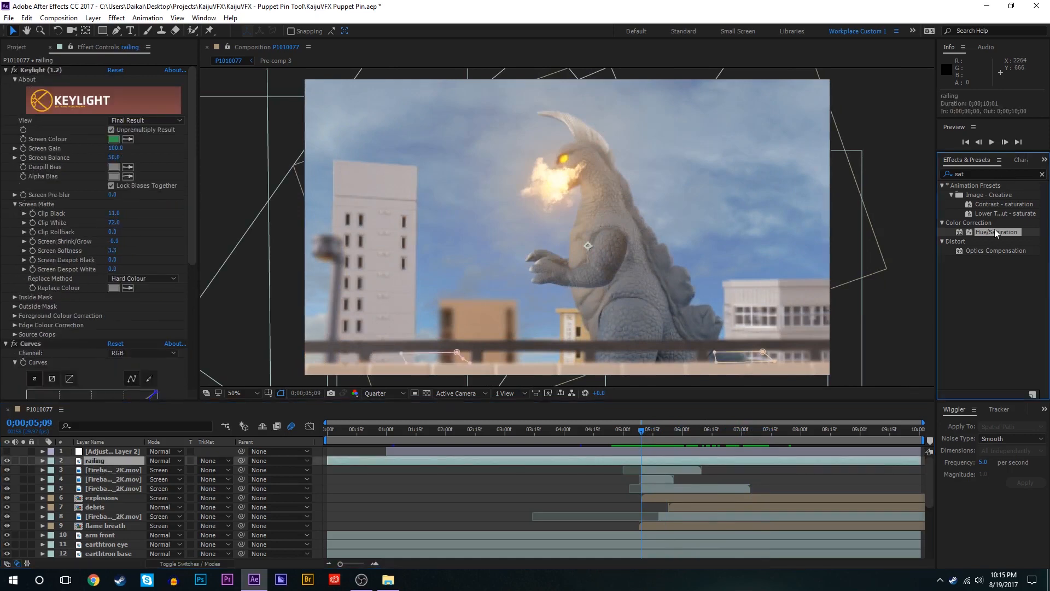
pyautogui.doubleClick(997, 232)
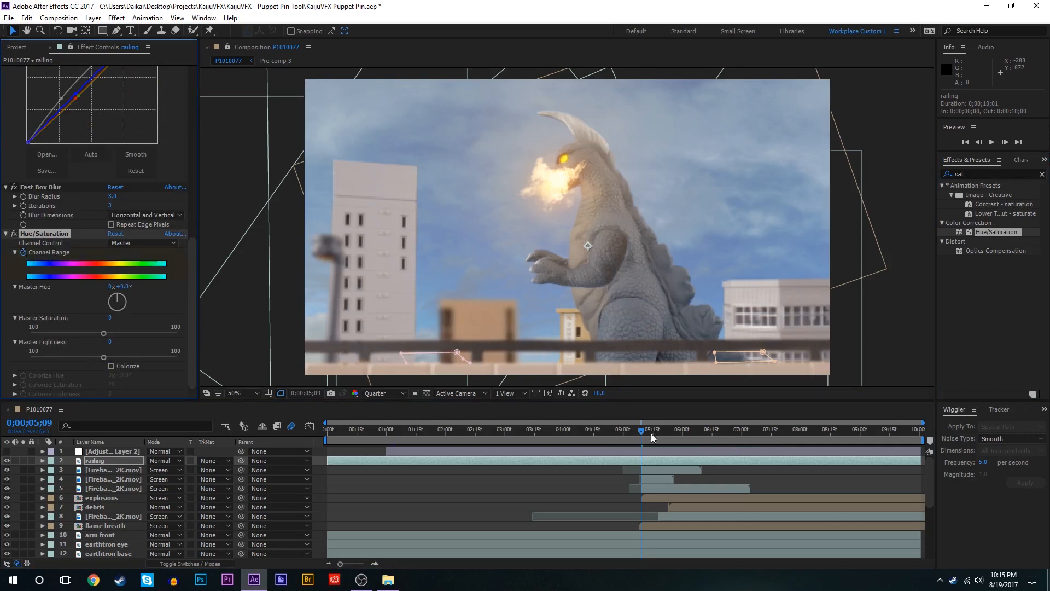
pyautogui.press('u')
# Step: Keyframe the railing's Master Lightness to -26 at 0;00;05;21 and -33 at 0;00;06;09
pyautogui.moveTo(643, 441); pyautogui.dragTo(666, 440)
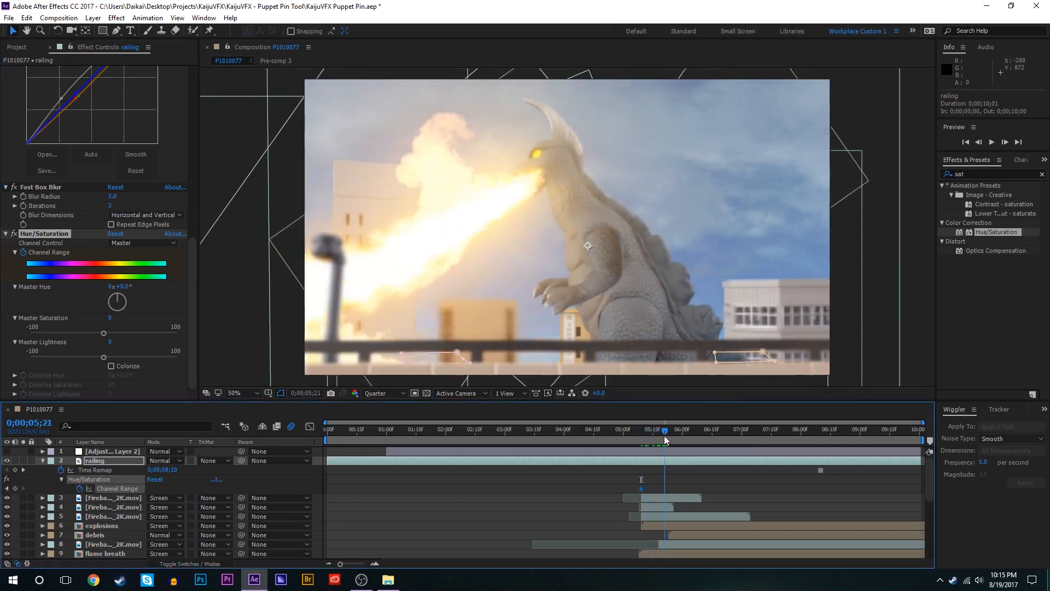
pyautogui.moveTo(93, 356); pyautogui.dragTo(84, 356)
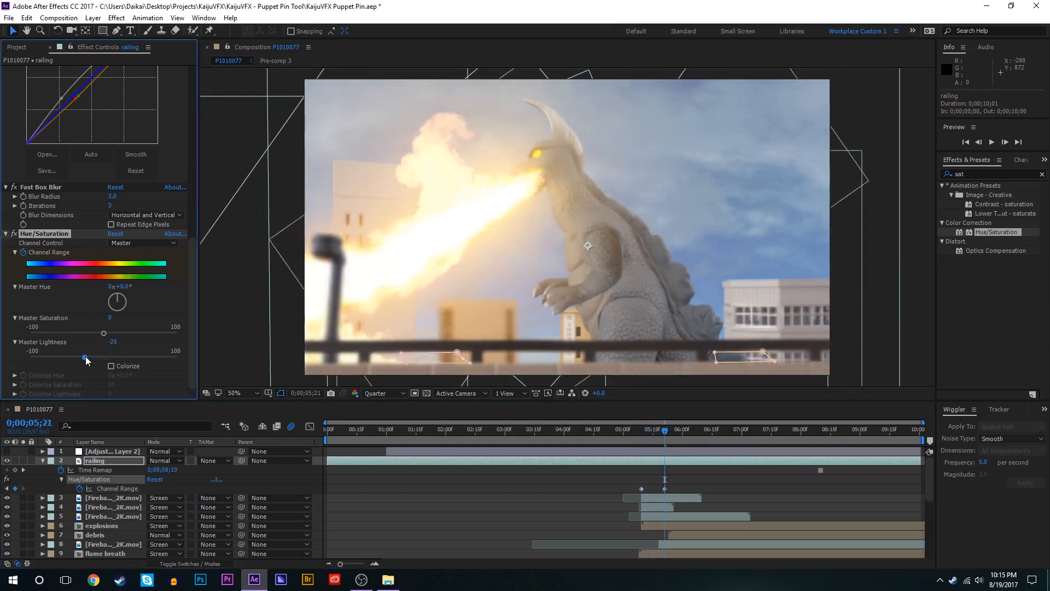
pyautogui.press('pagedown')
pyautogui.press('pagedown')
pyautogui.moveTo(682, 435); pyautogui.dragTo(720, 430)
pyautogui.click(701, 437)
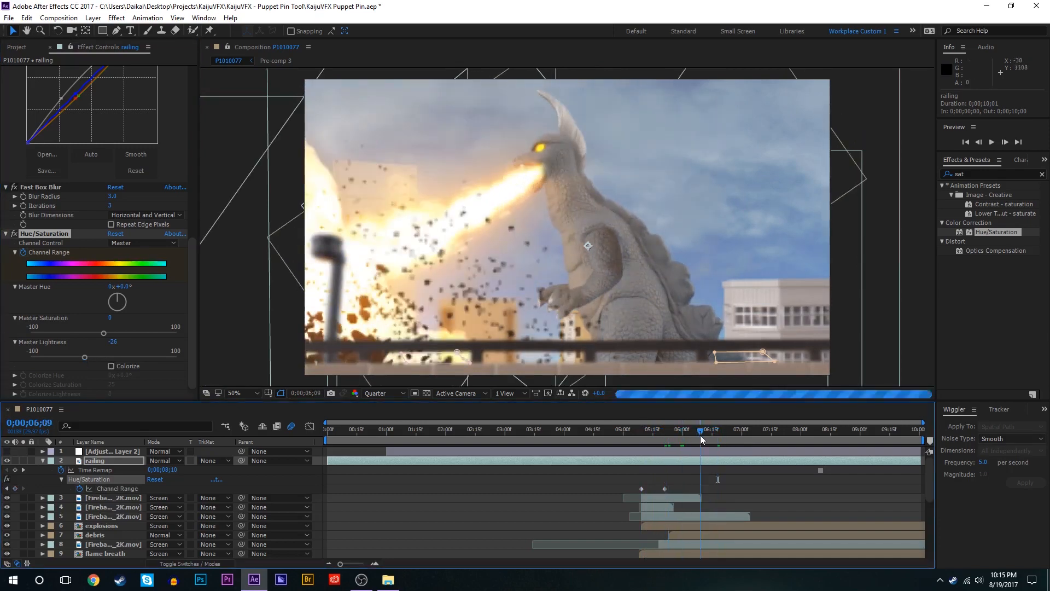
pyautogui.moveTo(76, 355); pyautogui.dragTo(79, 357)
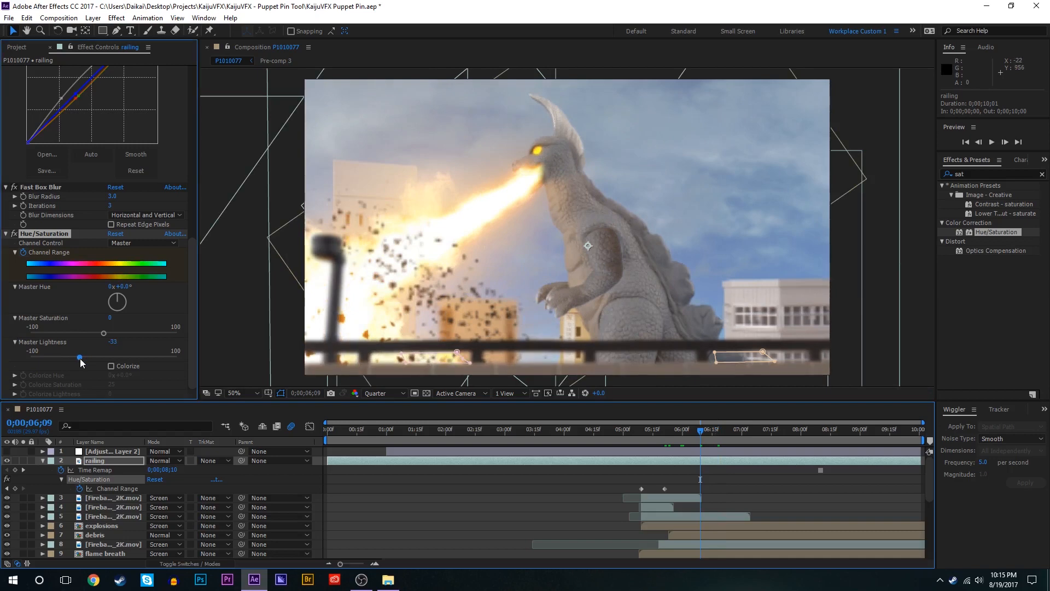
pyautogui.click(677, 438)
pyautogui.click(701, 441)
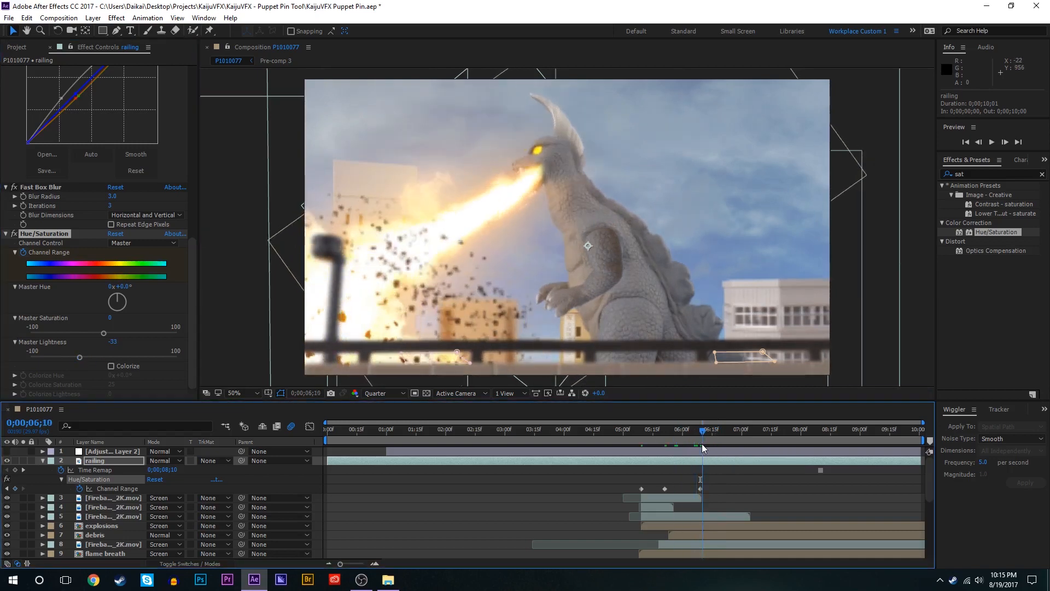
pyautogui.moveTo(114, 343); pyautogui.dragTo(109, 343)
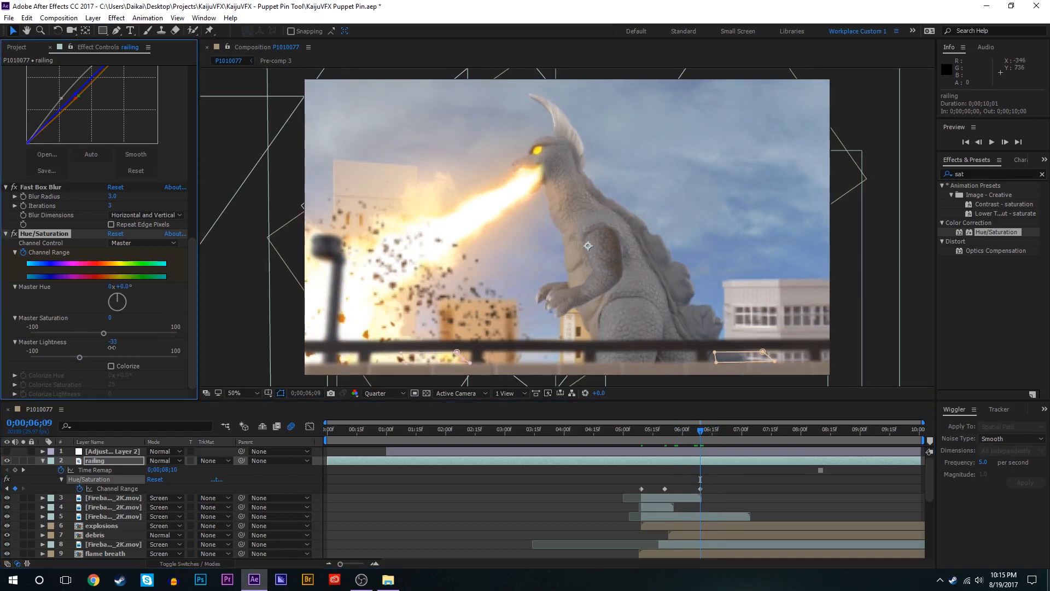
# Step: Darken the railing further with a Master Lightness keyframe at 0;00;06;26 and another of -77 at 0;00;07;20
pyautogui.moveTo(709, 438); pyautogui.dragTo(736, 436)
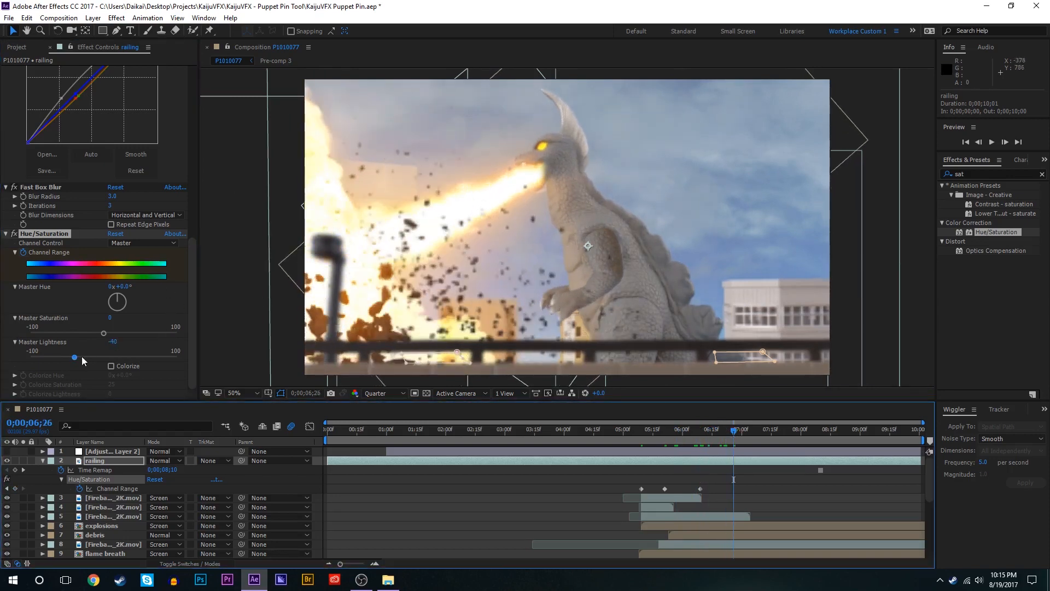
pyautogui.moveTo(57, 356); pyautogui.dragTo(46, 356)
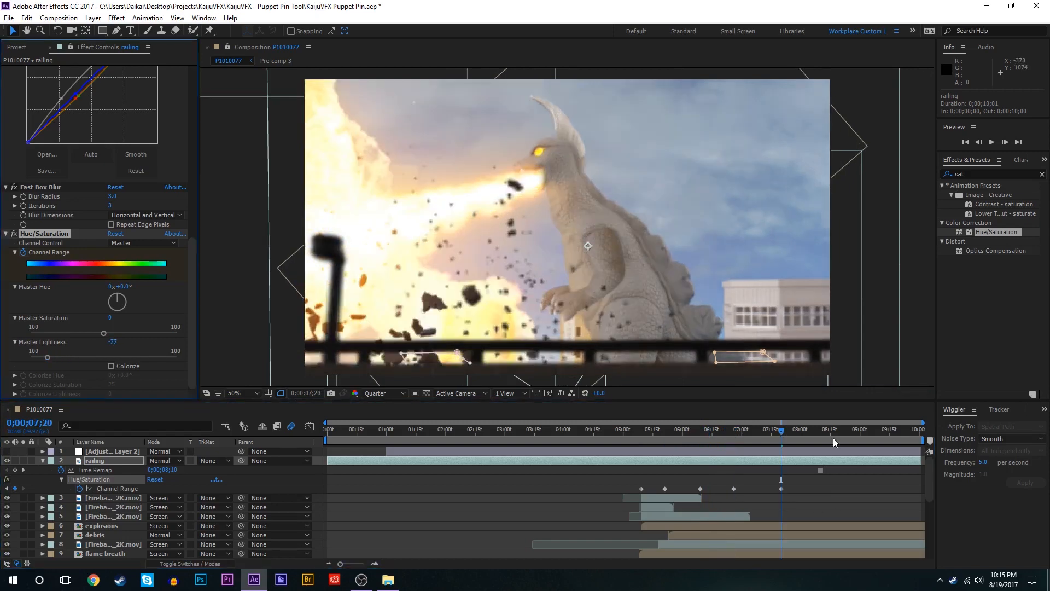
# Step: Bring the railing back to normal brightness by setting its Master Lightness to 0 at 0;00;09;15
pyautogui.click(812, 434)
pyautogui.click(825, 435)
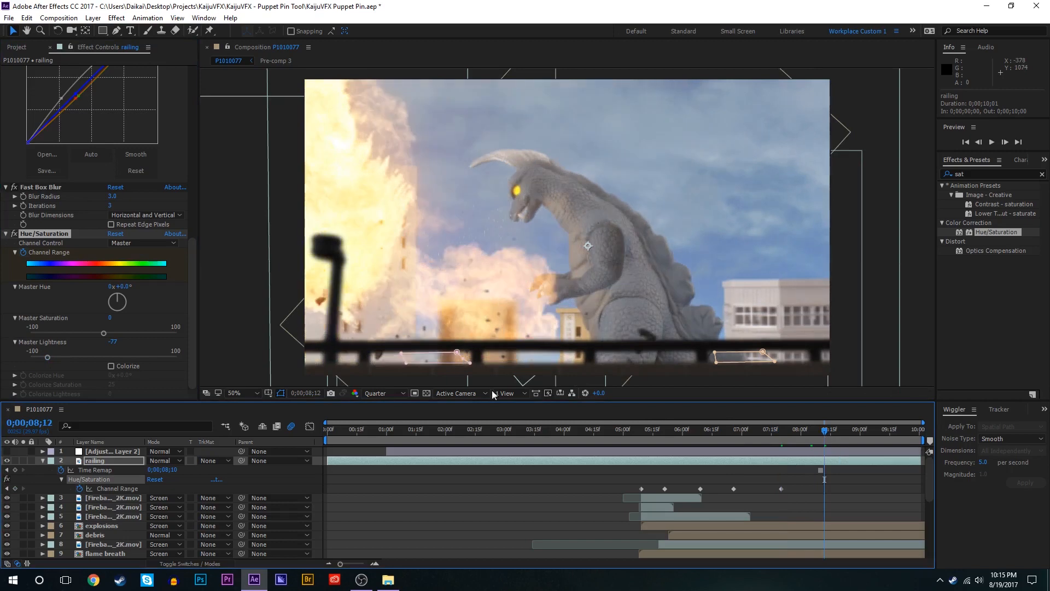
pyautogui.click(849, 435)
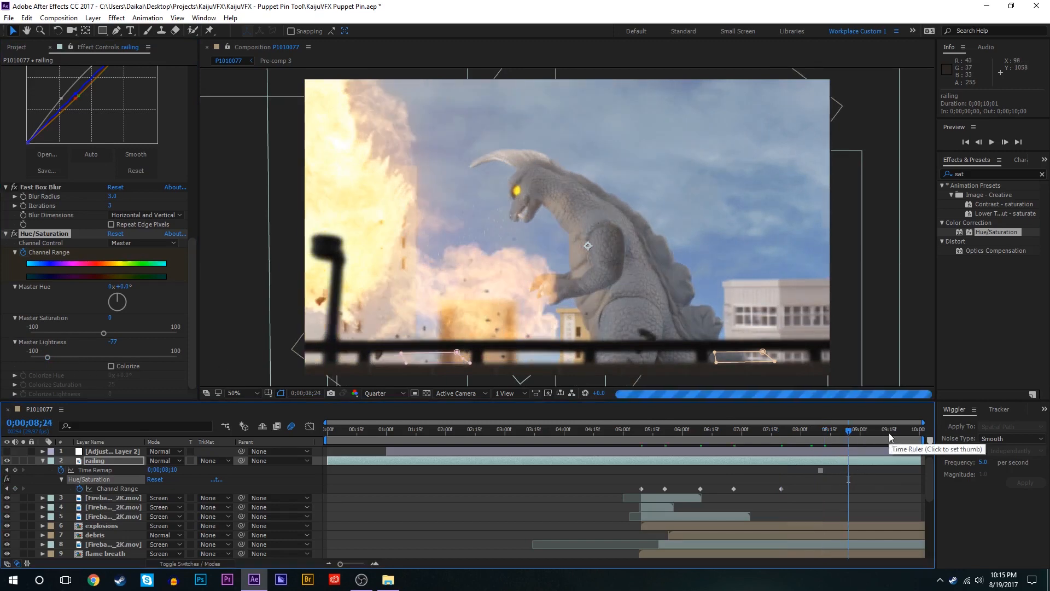
pyautogui.click(888, 432)
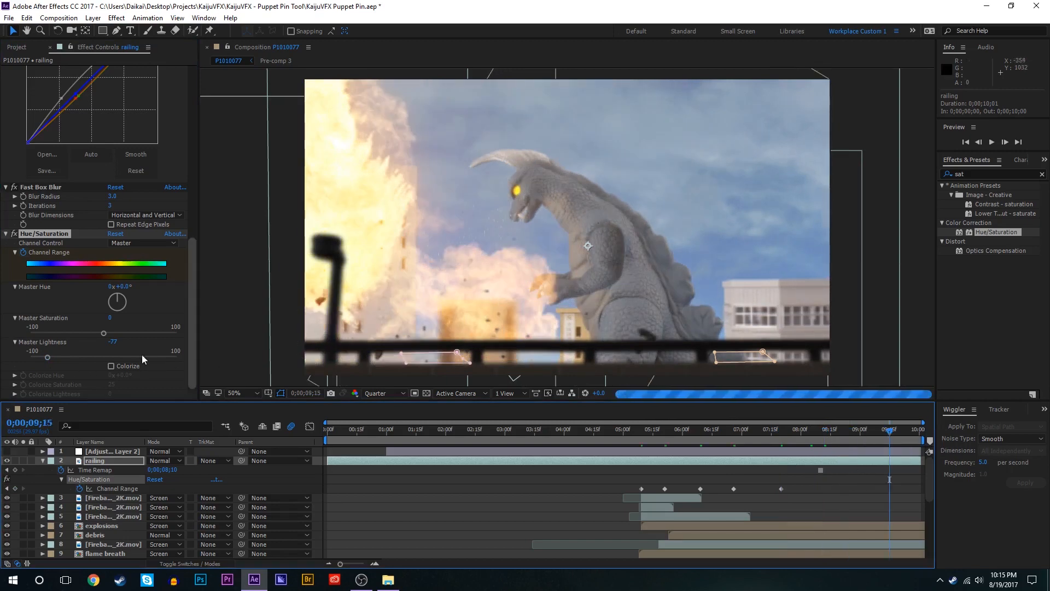
pyautogui.click(112, 342)
pyautogui.write('0')
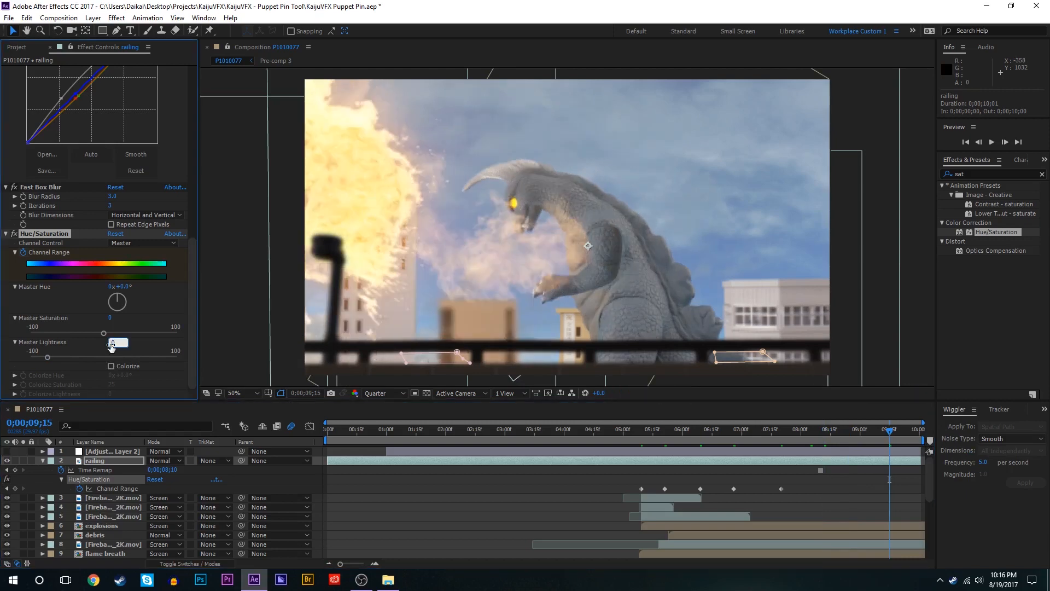
pyautogui.press('Return')
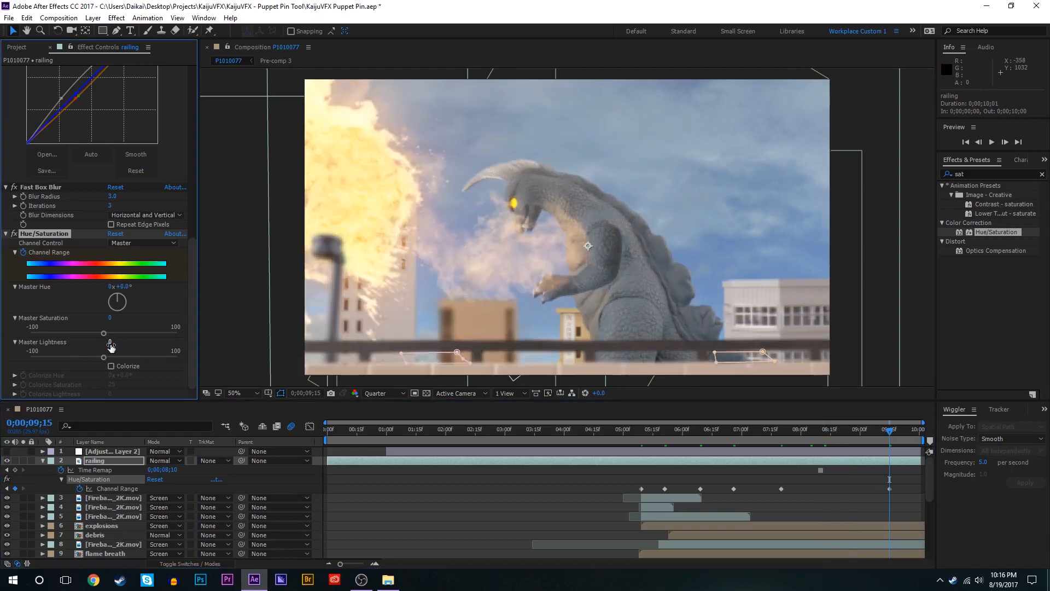
# Step: Pre-compose the five kaiju layers, from arm front through arm back, into a single layer
pyautogui.moveTo(689, 432); pyautogui.dragTo(642, 439)
pyautogui.scroll(-4, 659, 481)
pyautogui.scroll(1, 118, 473)
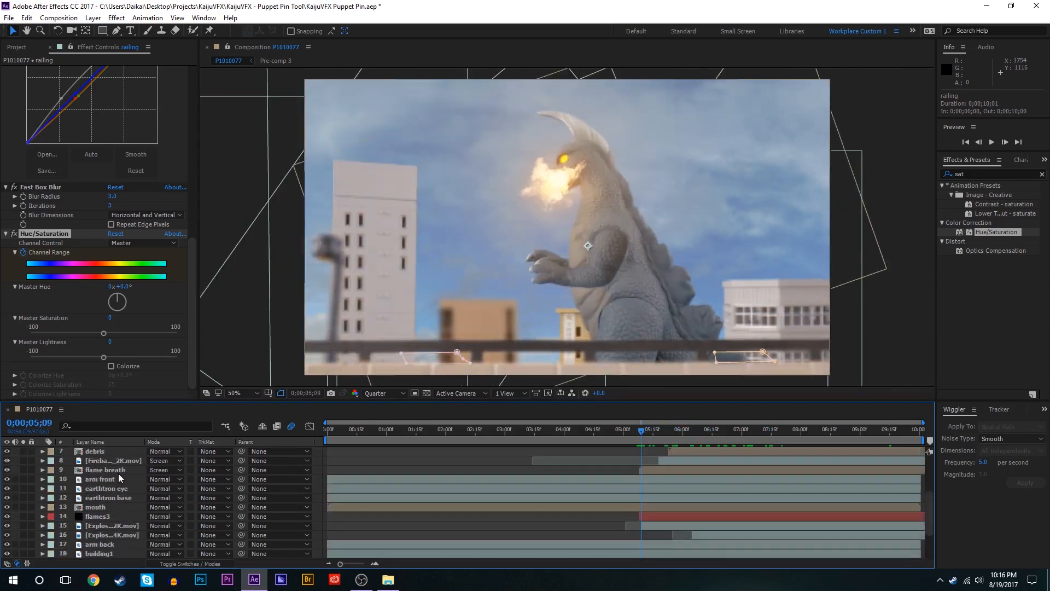
pyautogui.click(113, 480)
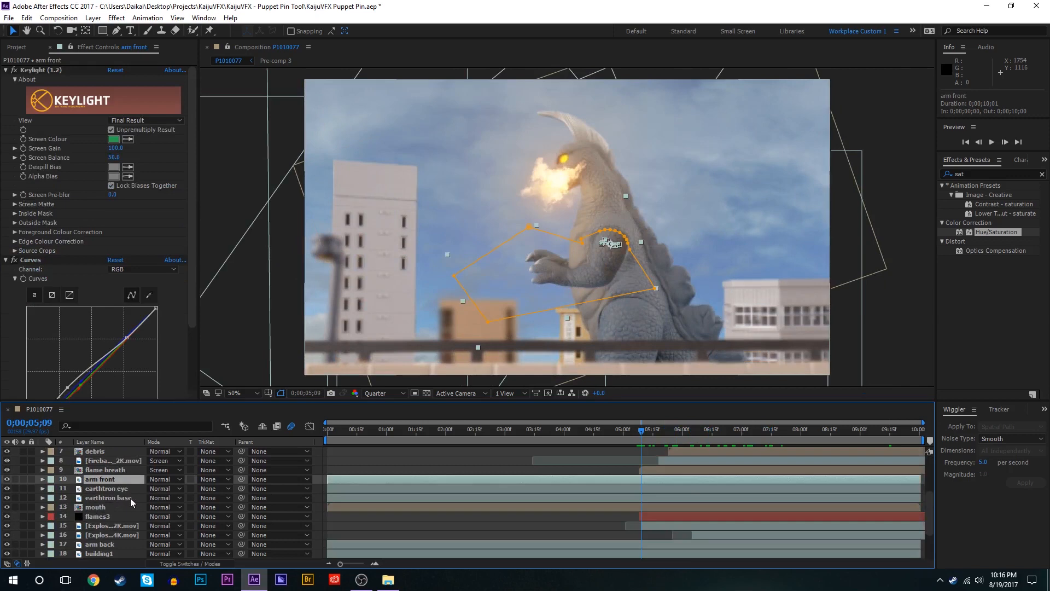
pyautogui.scroll(-1, 131, 499)
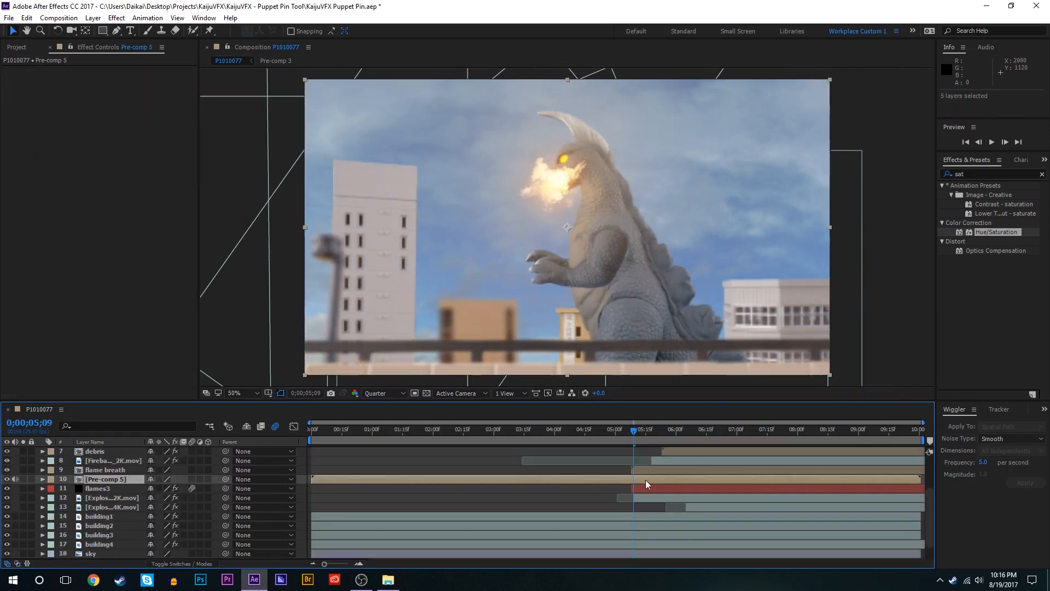
# Step: Duplicate the kaiju pre-comp and trim the upper copy so it starts at 0;00;05;09
pyautogui.hotkey('ctrl', 'd')
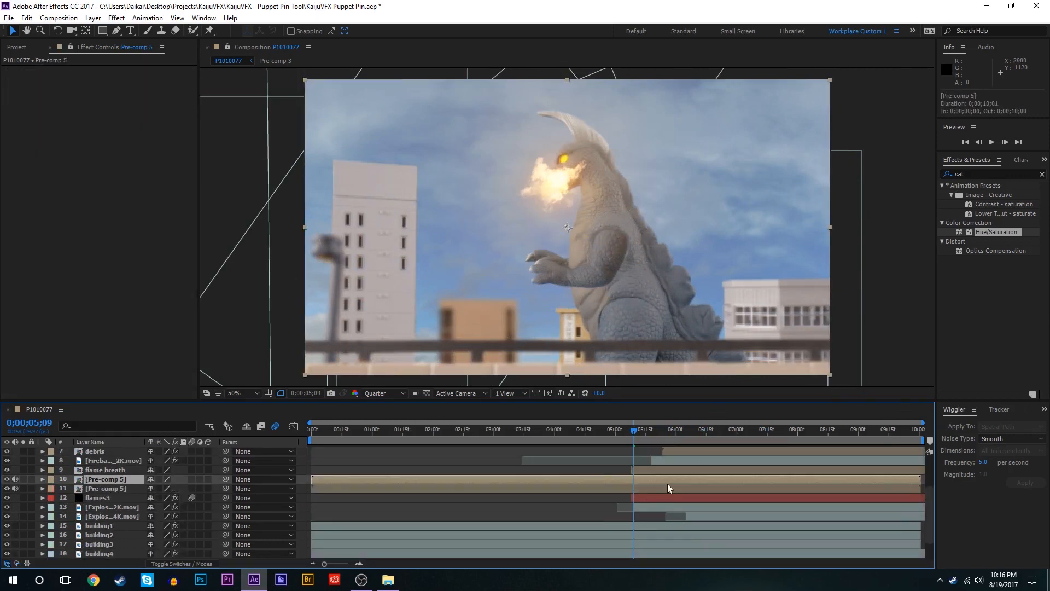
pyautogui.moveTo(312, 480); pyautogui.dragTo(632, 484)
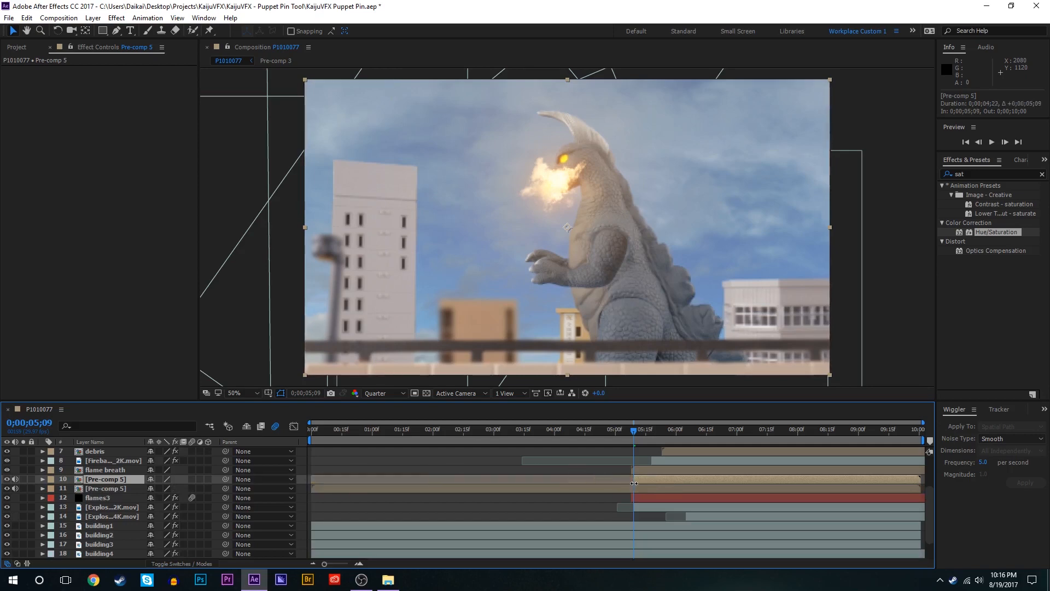
# Step: Draw a closed Pen tool mask on the upper kaiju pre-comp around the mouth fire, face and front of the neck
pyautogui.click(116, 31)
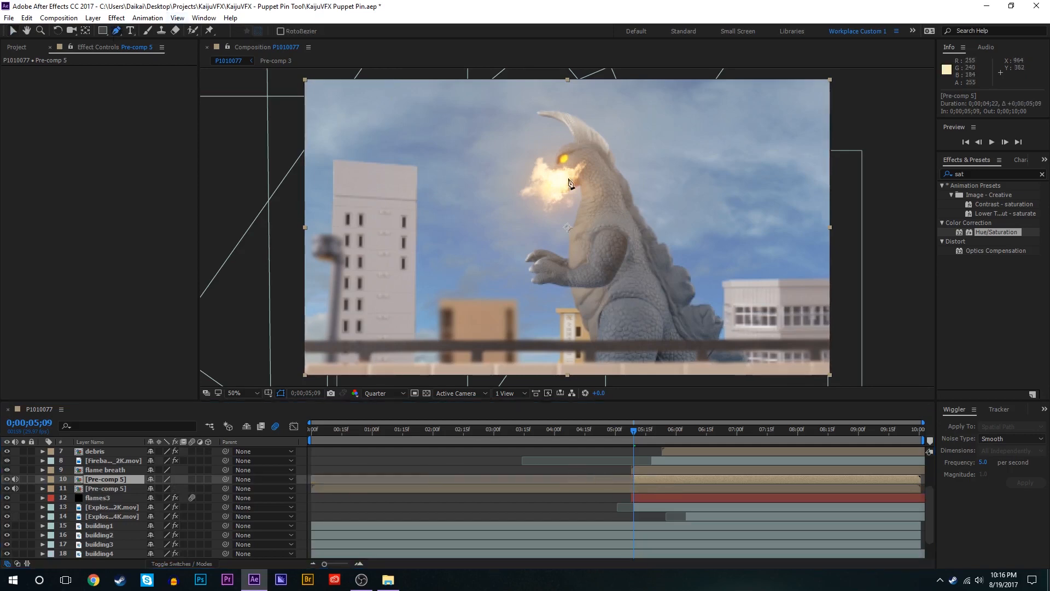
pyautogui.click(495, 150)
pyautogui.click(534, 140)
pyautogui.click(568, 140)
pyautogui.click(594, 153)
pyautogui.click(597, 172)
pyautogui.click(598, 185)
pyautogui.click(583, 194)
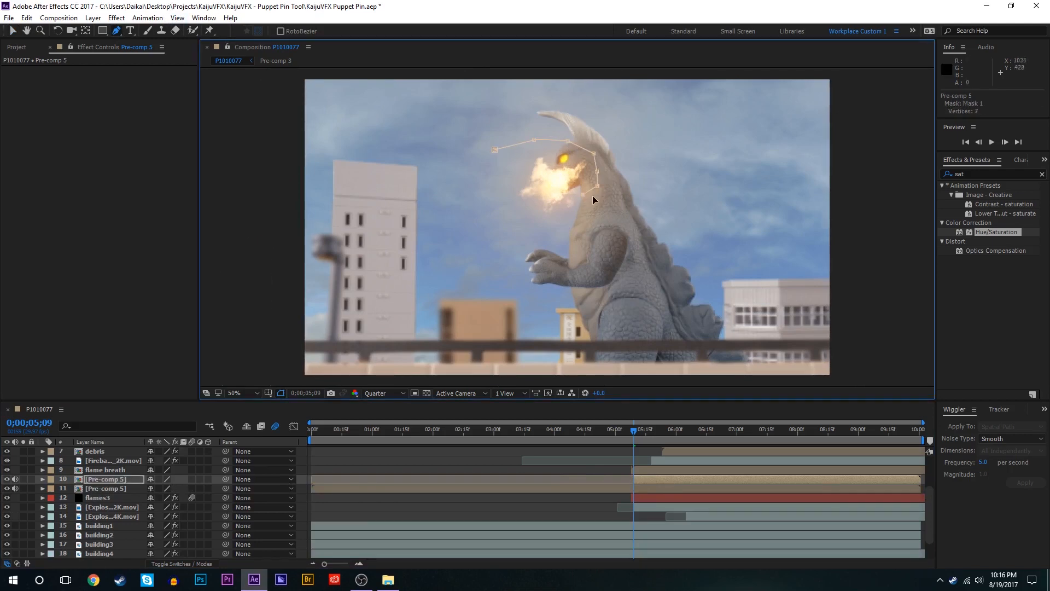
pyautogui.click(598, 205)
pyautogui.click(598, 223)
pyautogui.click(568, 241)
pyautogui.click(498, 253)
pyautogui.click(468, 239)
pyautogui.click(473, 197)
pyautogui.click(495, 150)
# Step: Start keyframing the Mask Path at 0;00;05;09, and at 0;00;05;18 shift and extend the mask over the kaiju's head and front
pyautogui.press('m')
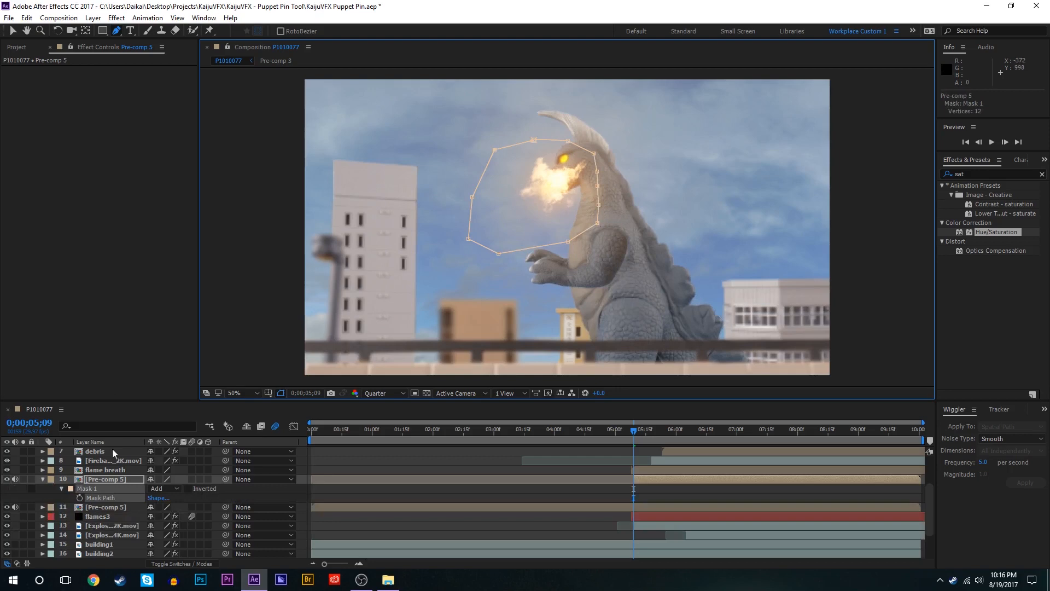
pyautogui.click(79, 498)
pyautogui.click(654, 432)
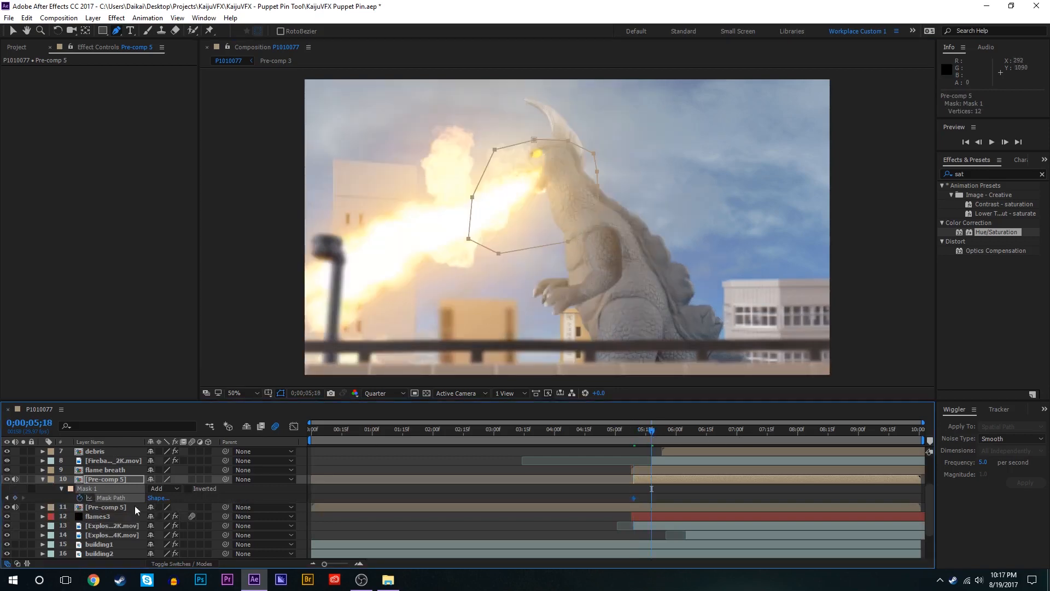
pyautogui.click(103, 492)
pyautogui.click(102, 491)
pyautogui.moveTo(472, 201); pyautogui.dragTo(443, 204)
pyautogui.click(704, 491)
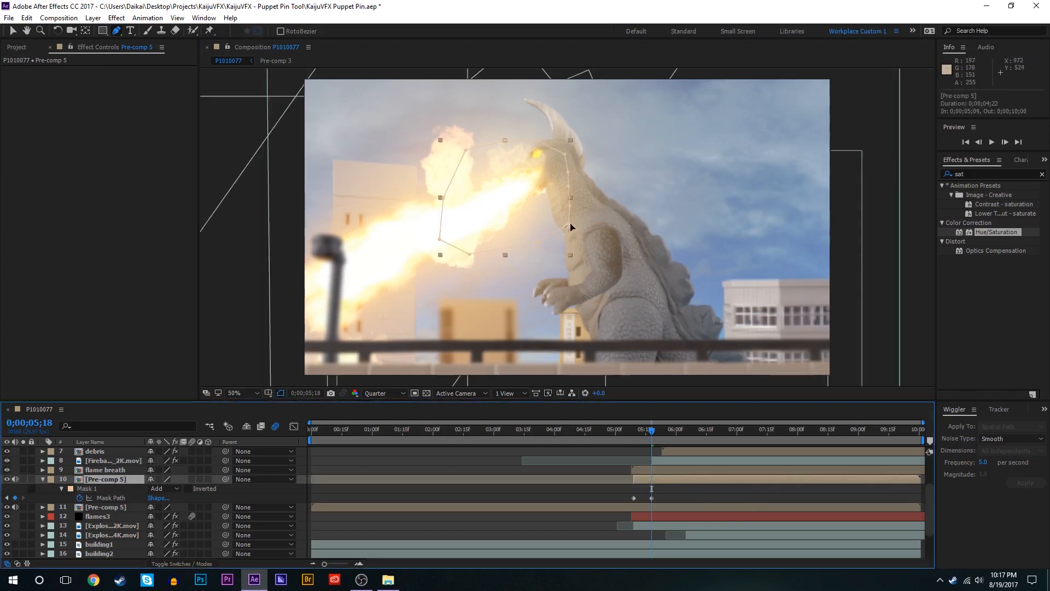
pyautogui.moveTo(570, 227); pyautogui.dragTo(593, 237)
pyautogui.moveTo(584, 288); pyautogui.dragTo(583, 288)
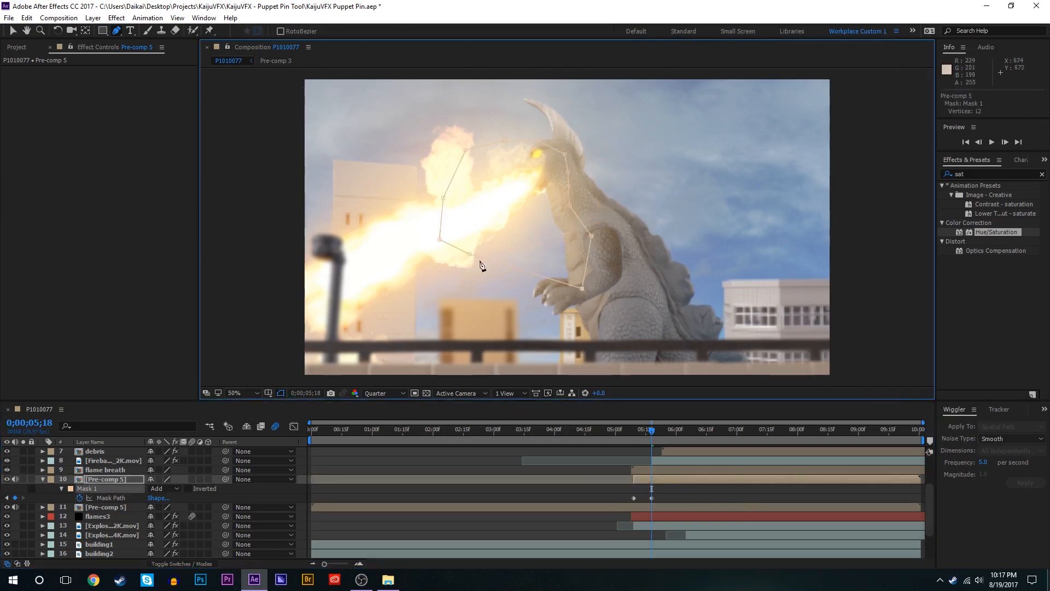
pyautogui.moveTo(470, 255); pyautogui.dragTo(466, 355)
pyautogui.moveTo(535, 145); pyautogui.dragTo(507, 87)
# Step: Reshape the mask to follow the kaiju's front at 0;00;06;07, and lower its top points to match the bowed head further along
pyautogui.moveTo(652, 431); pyautogui.dragTo(690, 430)
pyautogui.moveTo(570, 205); pyautogui.dragTo(580, 202)
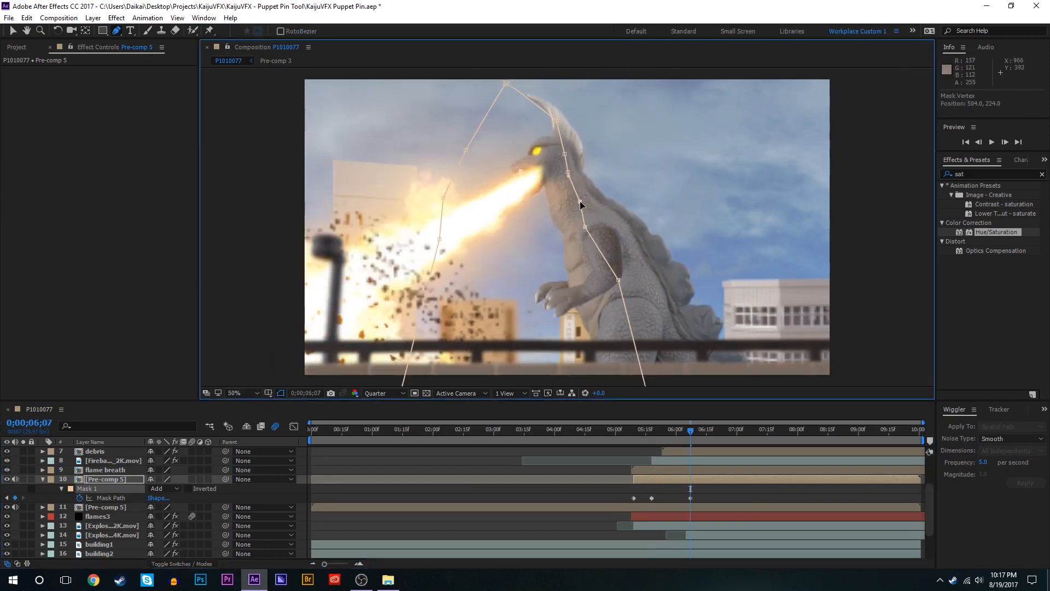
pyautogui.moveTo(690, 431); pyautogui.dragTo(820, 430)
pyautogui.moveTo(520, 70); pyautogui.dragTo(485, 160)
# Step: Soften the upper kaiju pre-comp's mask with a Mask Feather of 136 pixels
pyautogui.click(715, 430)
pyautogui.press('f')
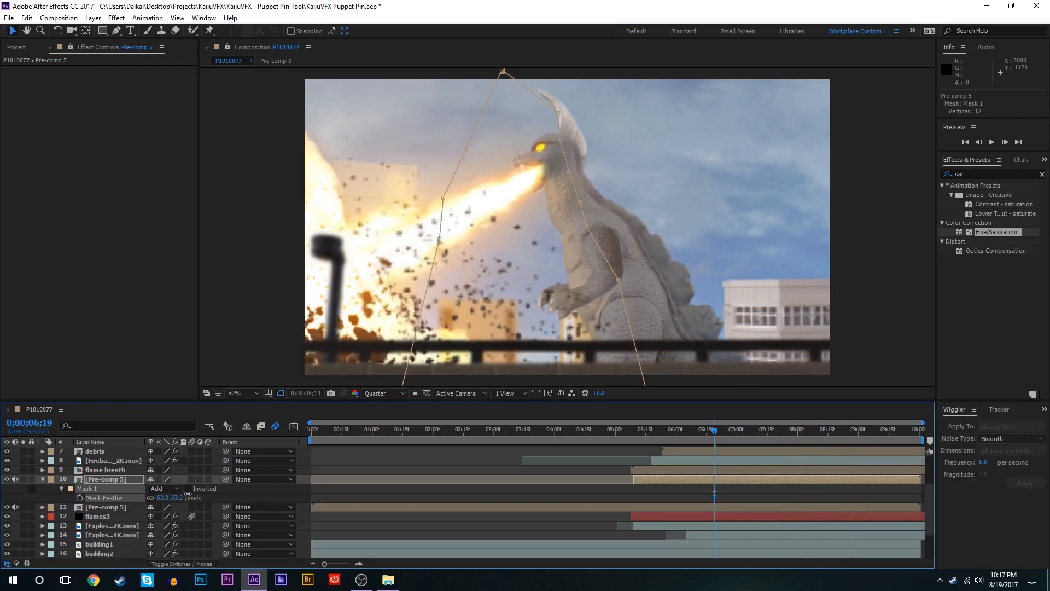
pyautogui.moveTo(187, 494); pyautogui.dragTo(233, 492)
pyautogui.click(724, 481)
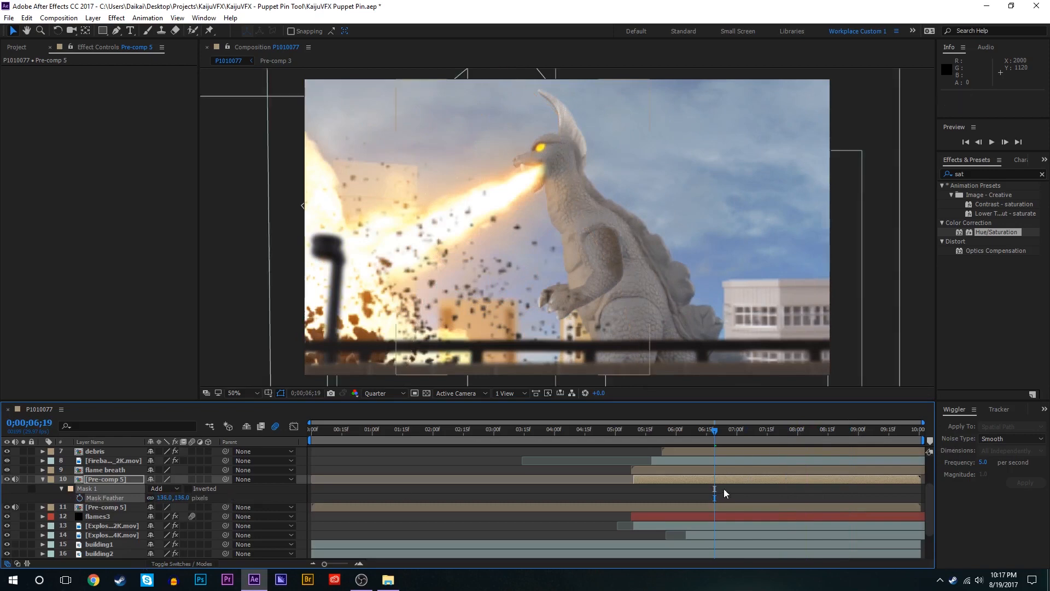
# Step: Find the Curves effect and apply it to the masked kaiju pre-comp
pyautogui.press('i')
pyautogui.hotkey('ctrl', '5')
pyautogui.write('curves')
pyautogui.click(980, 225)
pyautogui.doubleClick(980, 225)
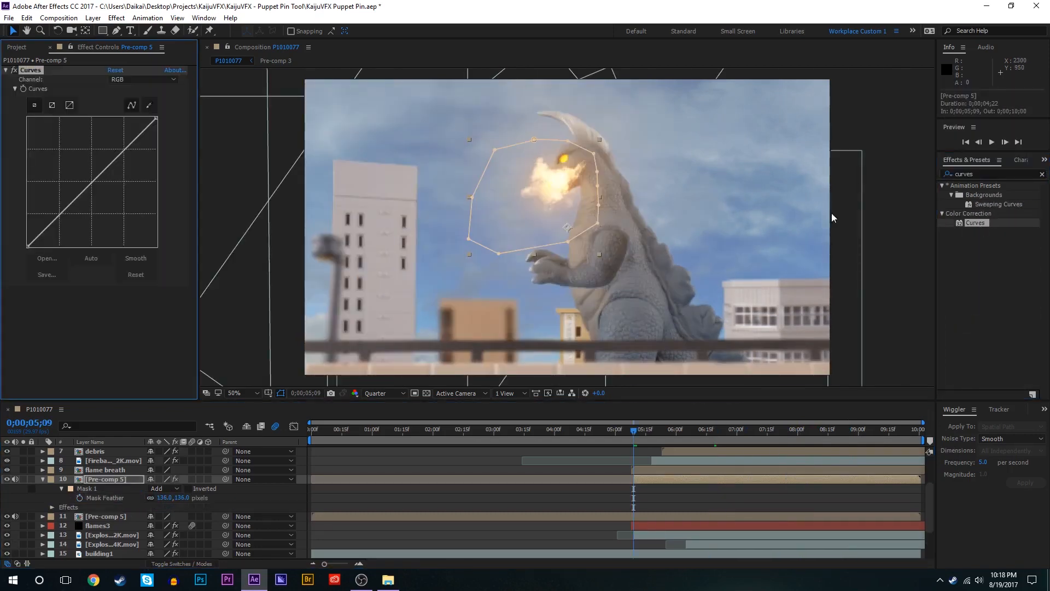
# Step: At 0;00;05;24, give the masked kaiju a warm fire glow by raising the RGB and red curves and lowering the blue curve
pyautogui.click(665, 439)
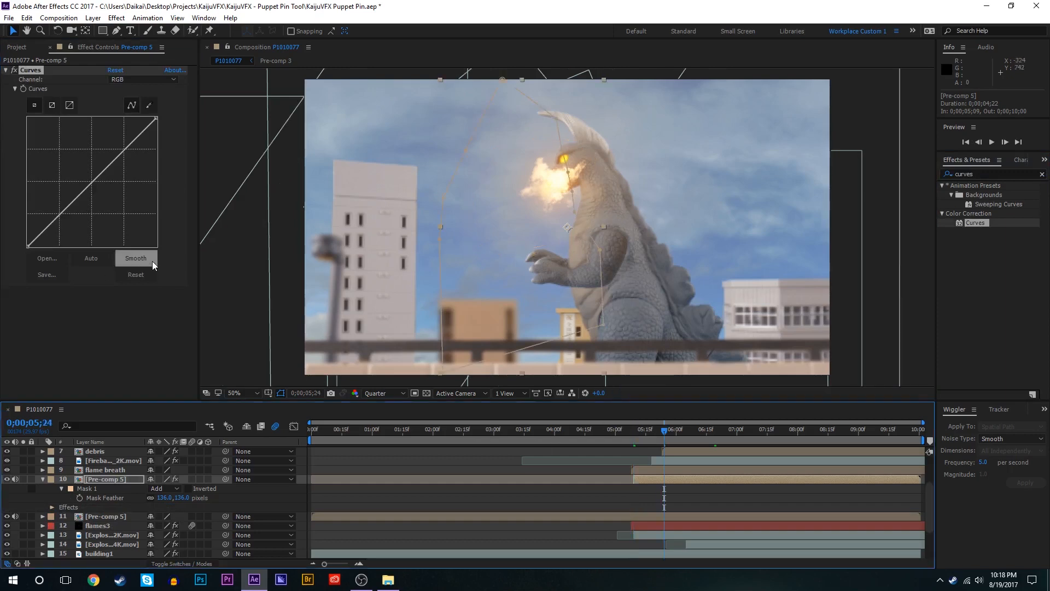
pyautogui.moveTo(67, 206)
pyautogui.mouseDown()
pyautogui.moveTo(59, 196)
pyautogui.moveTo(69, 207)
pyautogui.moveTo(80, 196)
pyautogui.mouseUp()
pyautogui.hotkey('ctrl', 'z')
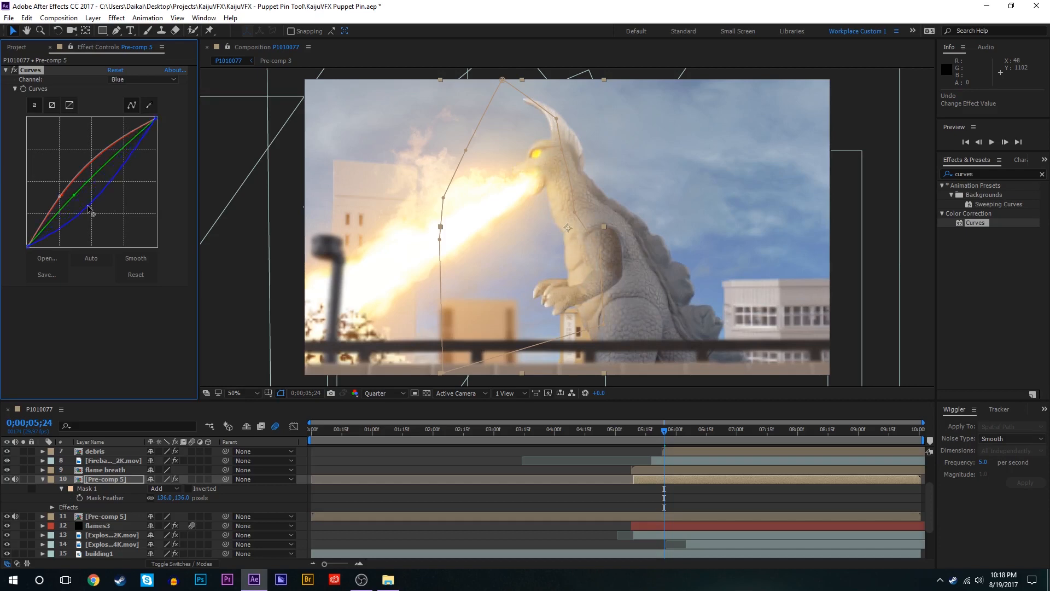
pyautogui.moveTo(74, 196)
pyautogui.mouseDown()
pyautogui.moveTo(86, 204)
pyautogui.moveTo(57, 187)
pyautogui.mouseUp()
pyautogui.click(138, 79)
pyautogui.click(123, 100)
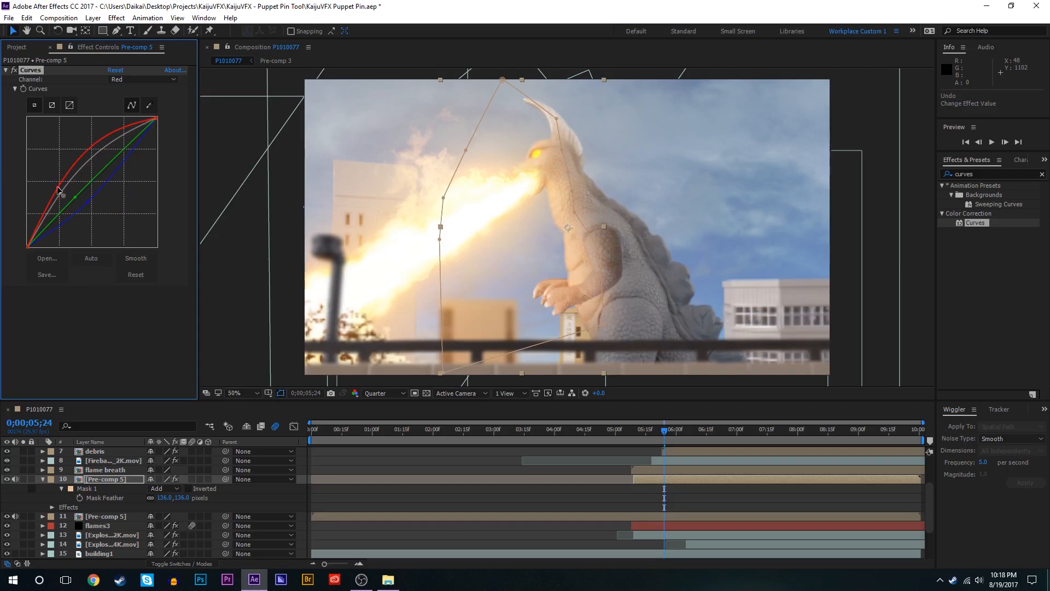
# Step: Fade out the masked kaiju glow with Opacity keyframes starting at 100%, and move the first keyframe earlier to lengthen the fade
pyautogui.click(794, 433)
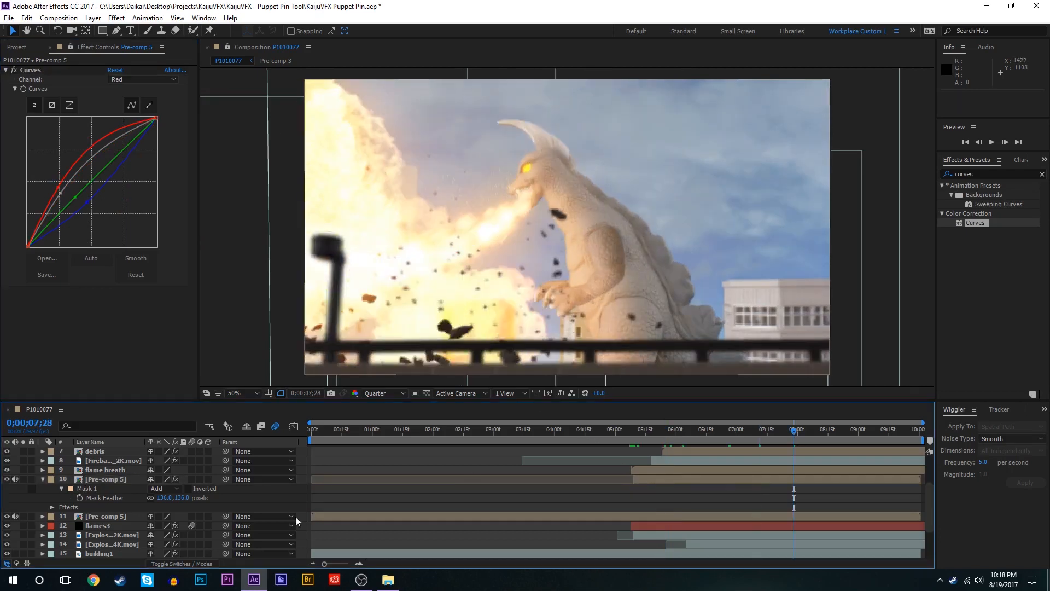
pyautogui.click(831, 435)
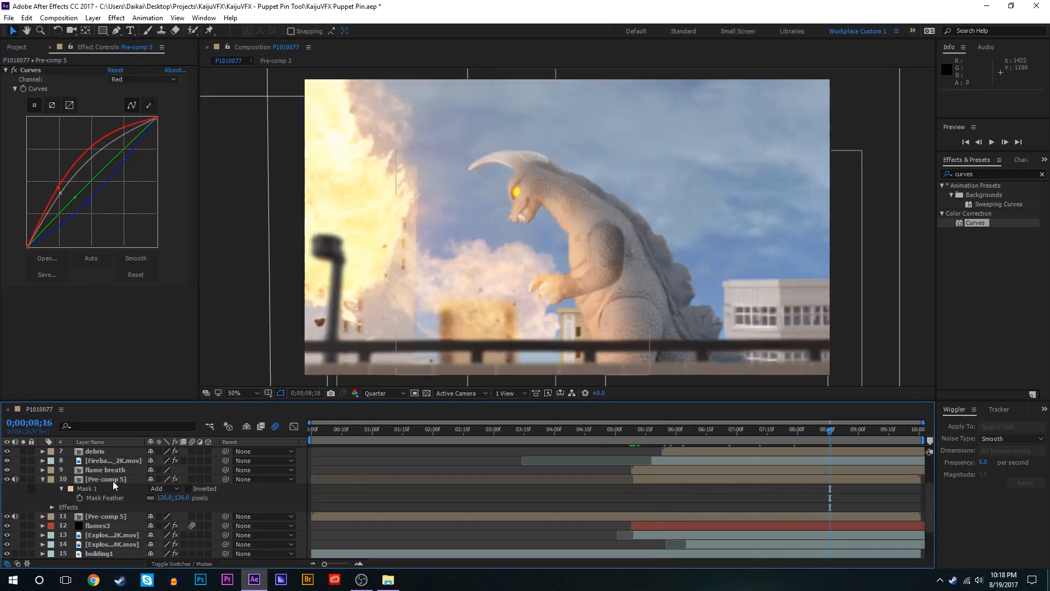
pyautogui.press('t')
pyautogui.press('t')
pyautogui.scroll(-2, 125, 476)
pyautogui.click(110, 507)
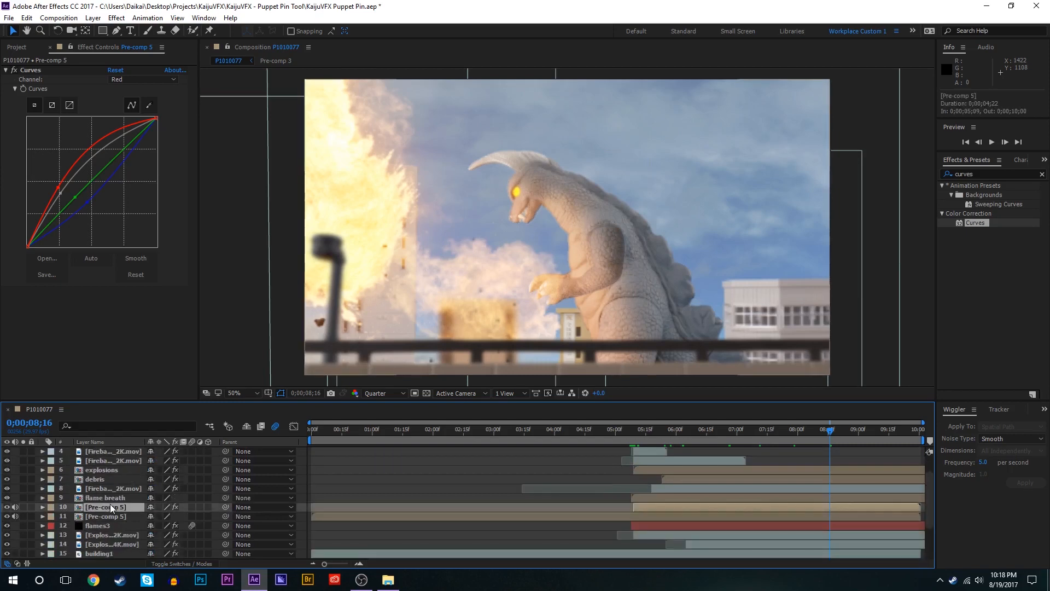
pyautogui.press('t')
pyautogui.click(872, 432)
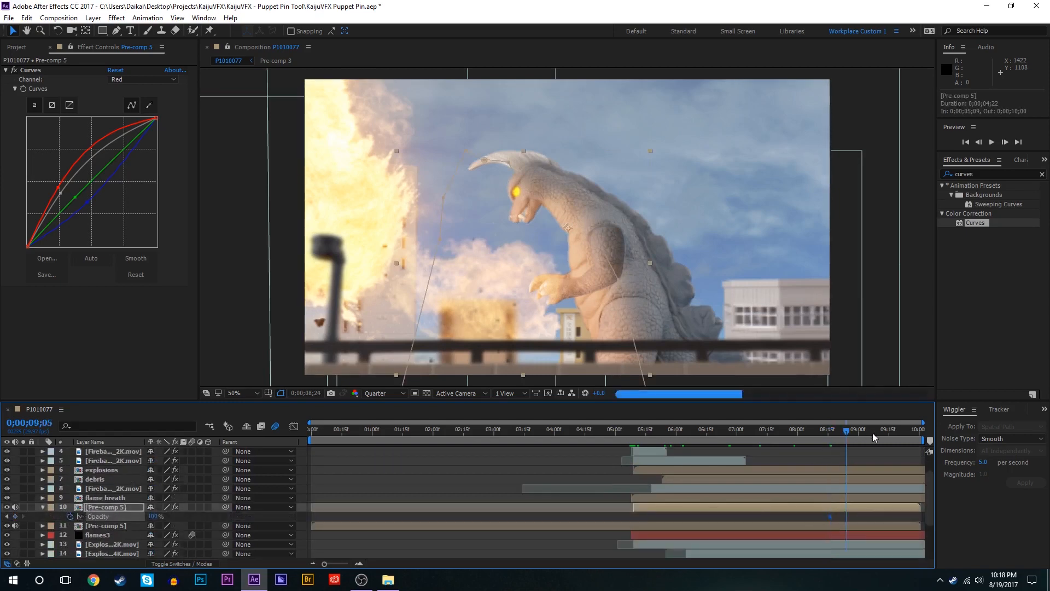
pyautogui.moveTo(154, 516); pyautogui.dragTo(1, 517)
pyautogui.moveTo(829, 517); pyautogui.dragTo(800, 514)
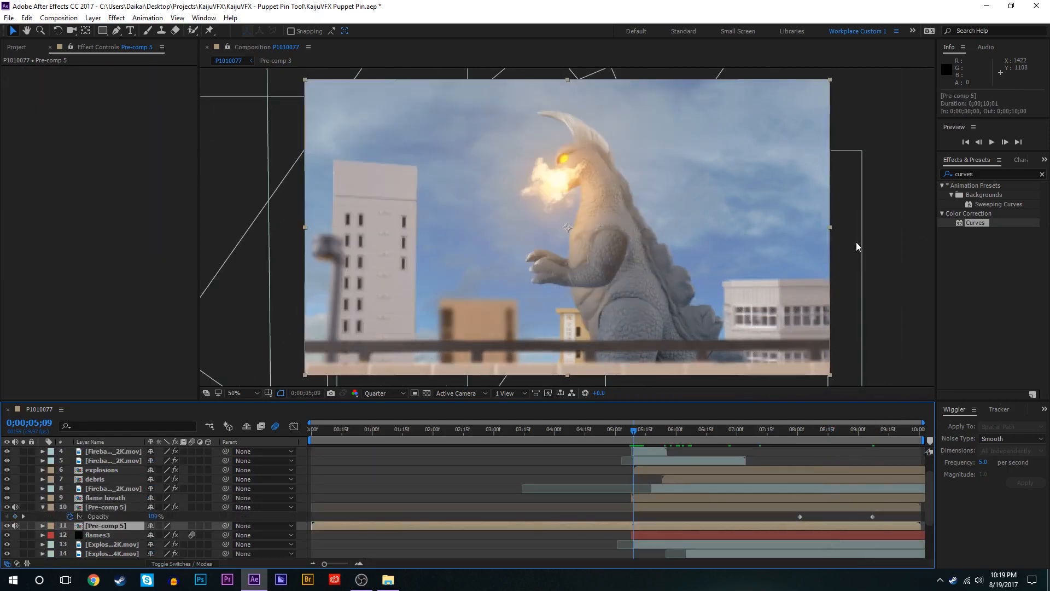
# Step: Apply Hue/Saturation to the unmasked kaiju pre-comp and start keyframing its Channel Range at 0;00;05;09
pyautogui.click(964, 174)
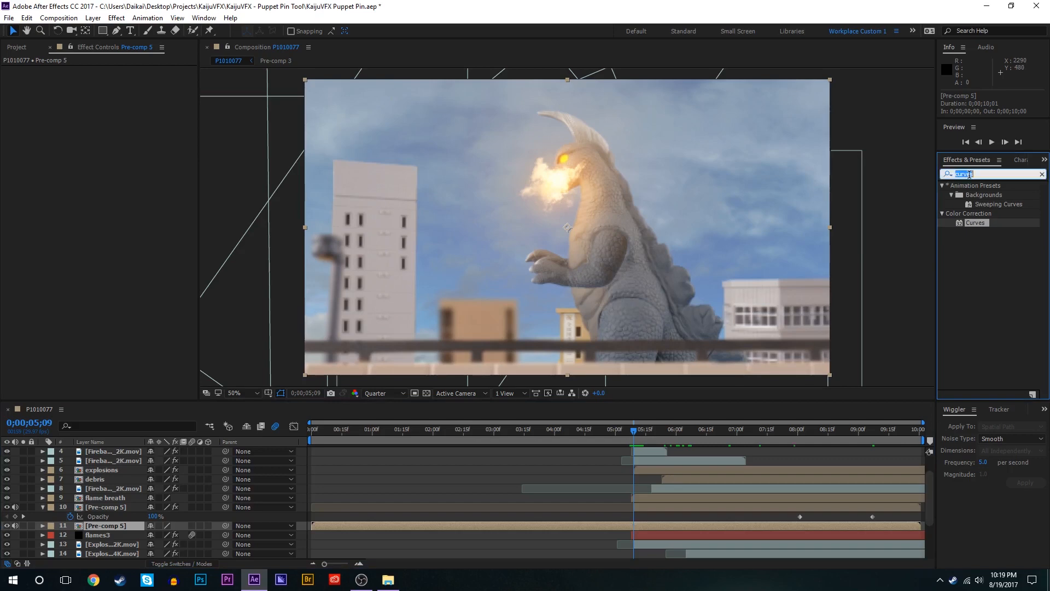
pyautogui.write('sat')
pyautogui.doubleClick(996, 233)
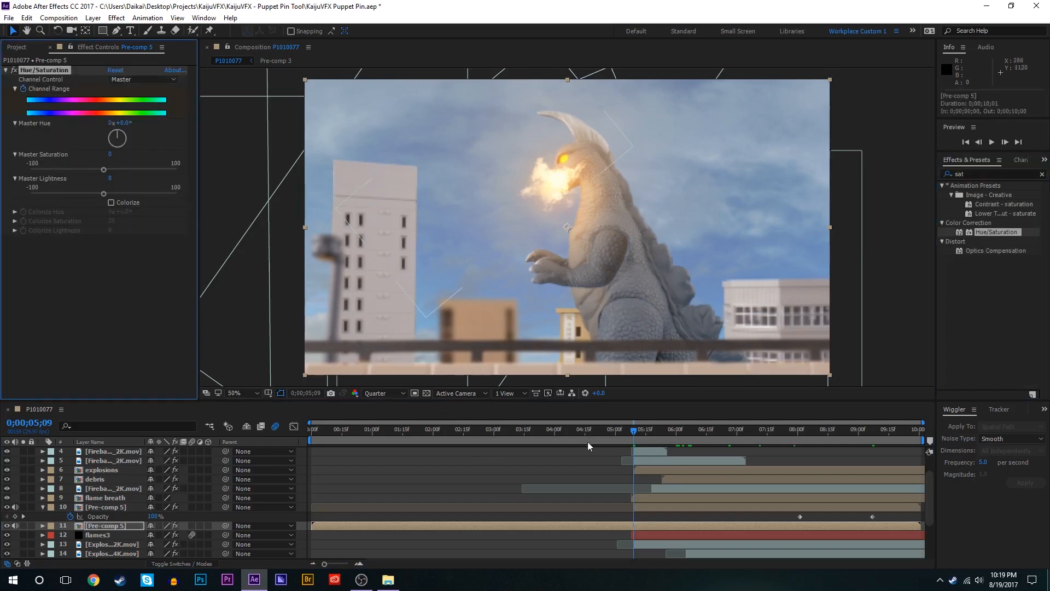
# Step: Darken the unmasked kaiju pre-comp with Master Lightness keyframes of -26 at 0;00;06;00 and -51 at 0;00;06;28
pyautogui.click(677, 435)
pyautogui.moveTo(103, 193); pyautogui.dragTo(70, 194)
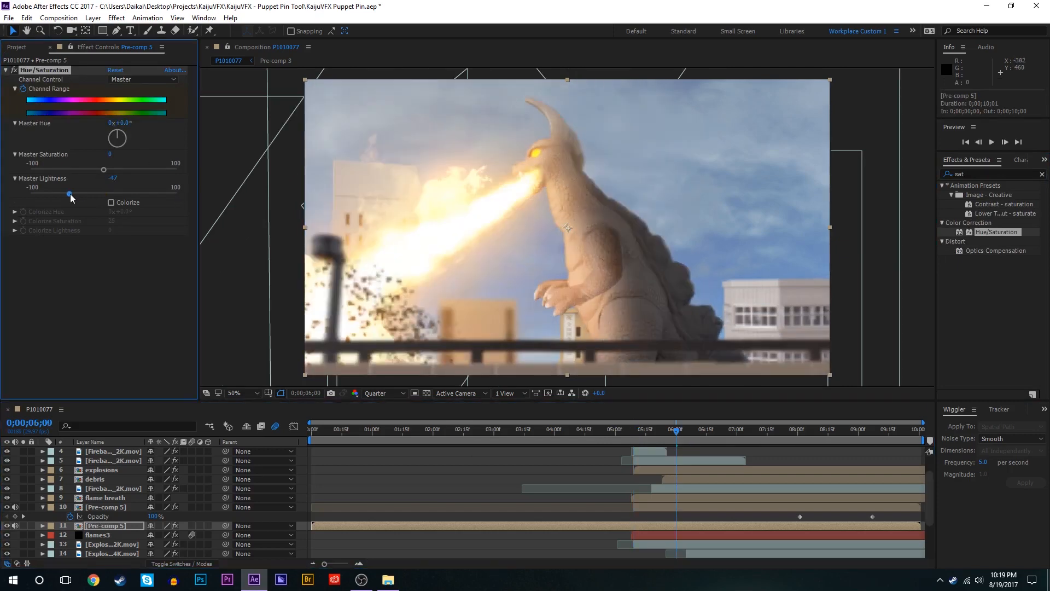
pyautogui.click(85, 194)
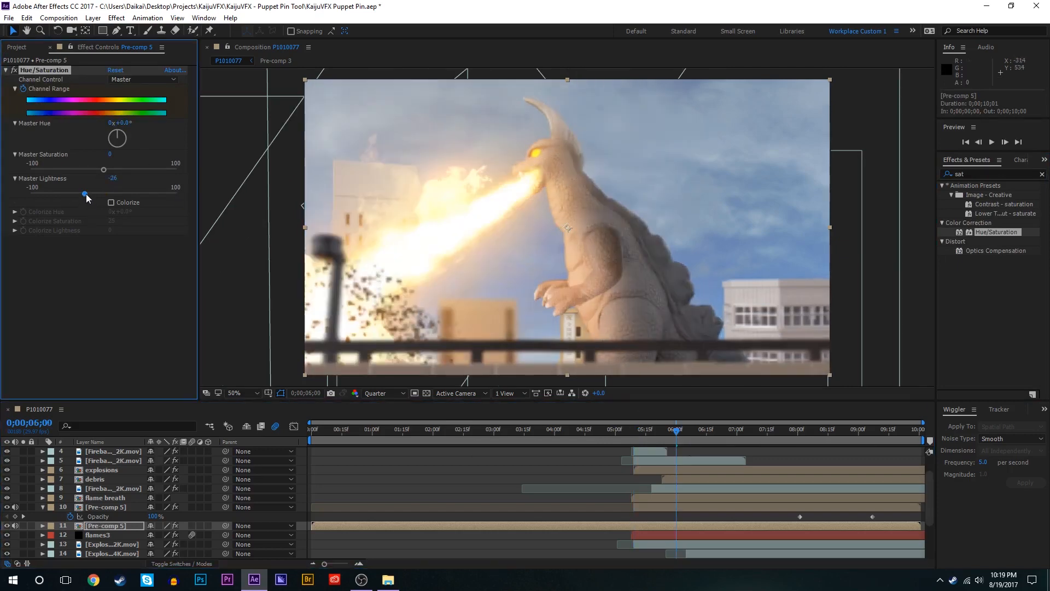
pyautogui.click(713, 435)
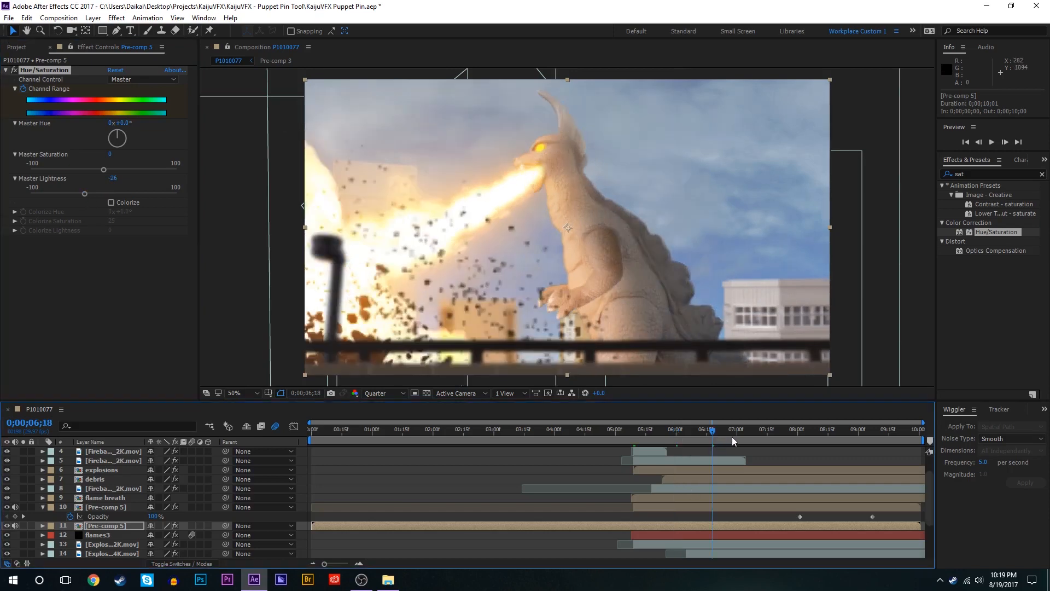
pyautogui.click(733, 435)
pyautogui.click(55, 193)
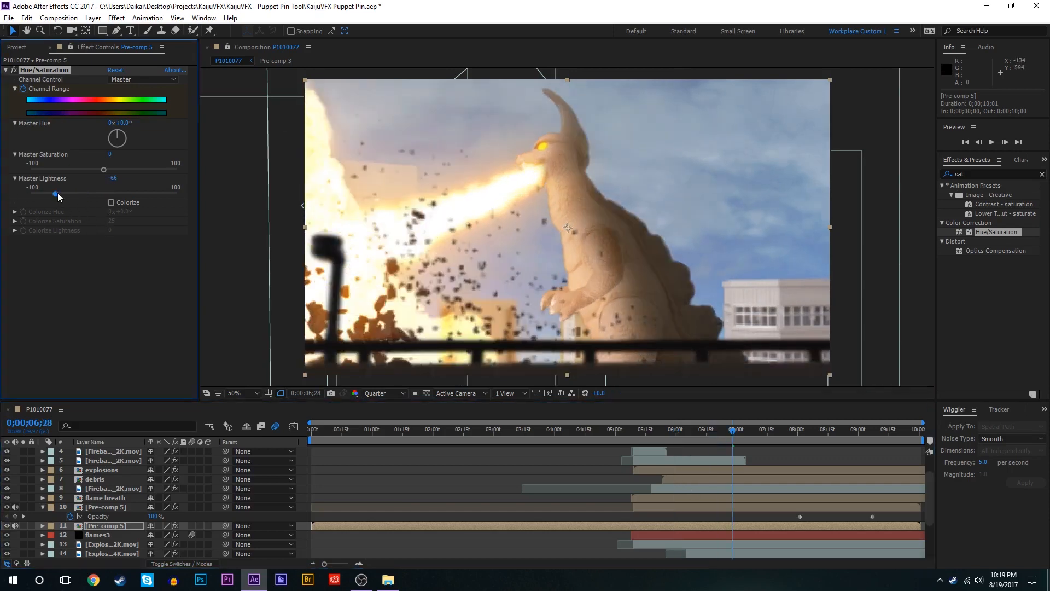
pyautogui.click(67, 194)
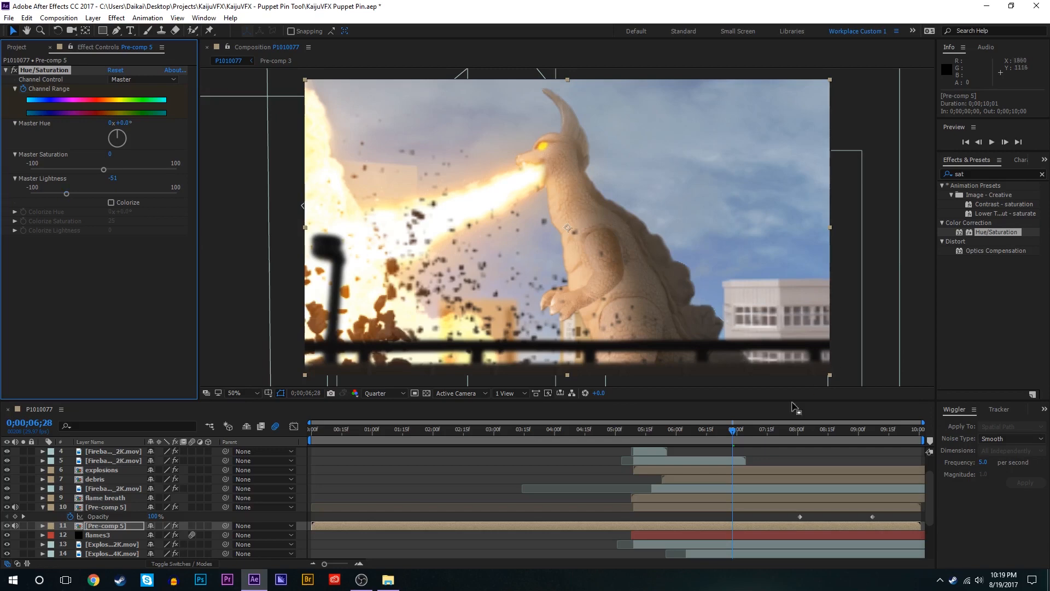
# Step: Return the unmasked kaiju pre-comp to normal brightness with a Master Lightness of 0 at 0;00;09;06
pyautogui.click(854, 431)
pyautogui.click(865, 430)
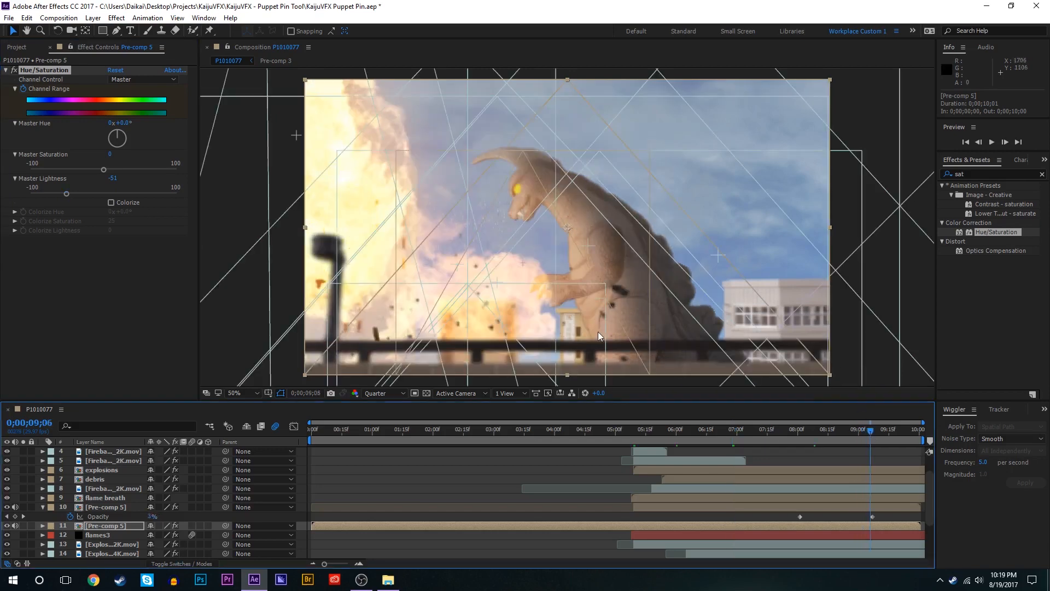
pyautogui.click(115, 179)
pyautogui.write('0')
pyautogui.press('Return')
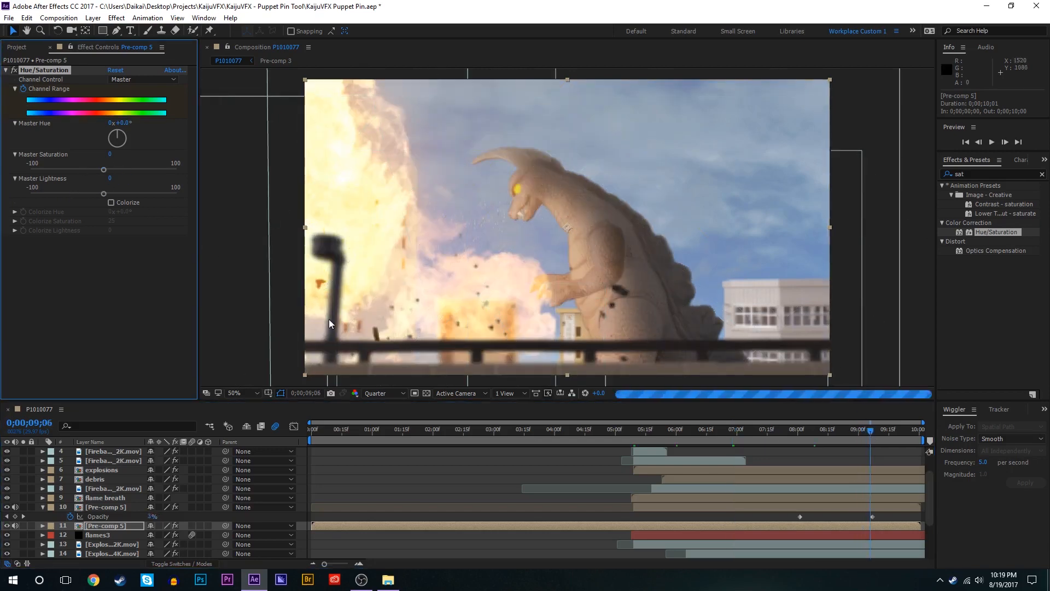
# Step: Reveal the sky layer's Opacity and set a 100% keyframe at 0;00;05;09
pyautogui.click(635, 430)
pyautogui.scroll(-3, 637, 493)
pyautogui.click(649, 534)
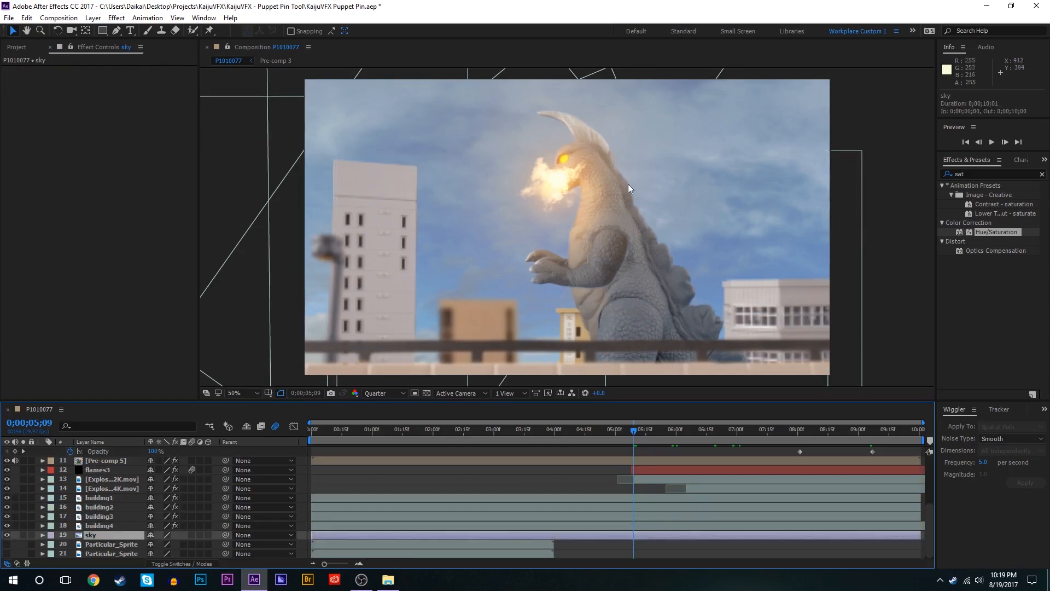
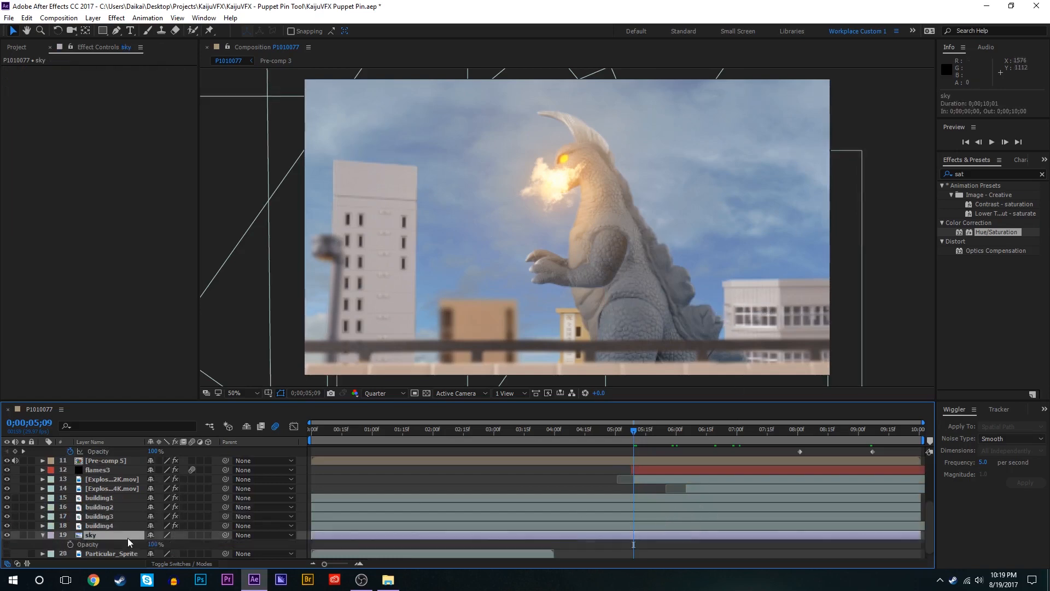
pyautogui.press('t')
pyautogui.click(71, 534)
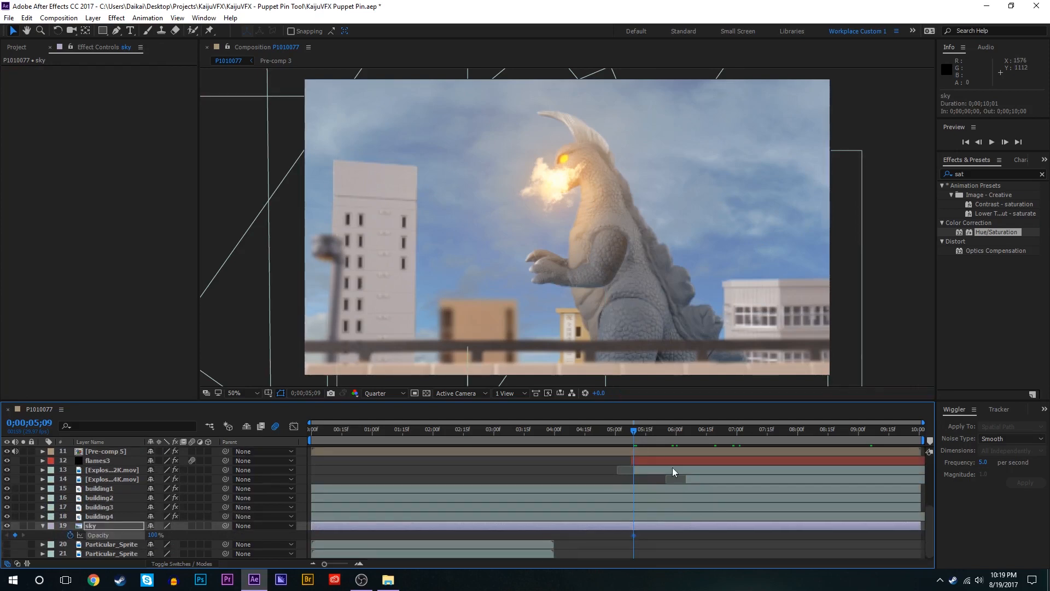
# Step: Dim the sky layer with Opacity keyframes of 93% at 0;00;06;08 and 91% at 0;00;07;18
pyautogui.moveTo(655, 439); pyautogui.dragTo(691, 435)
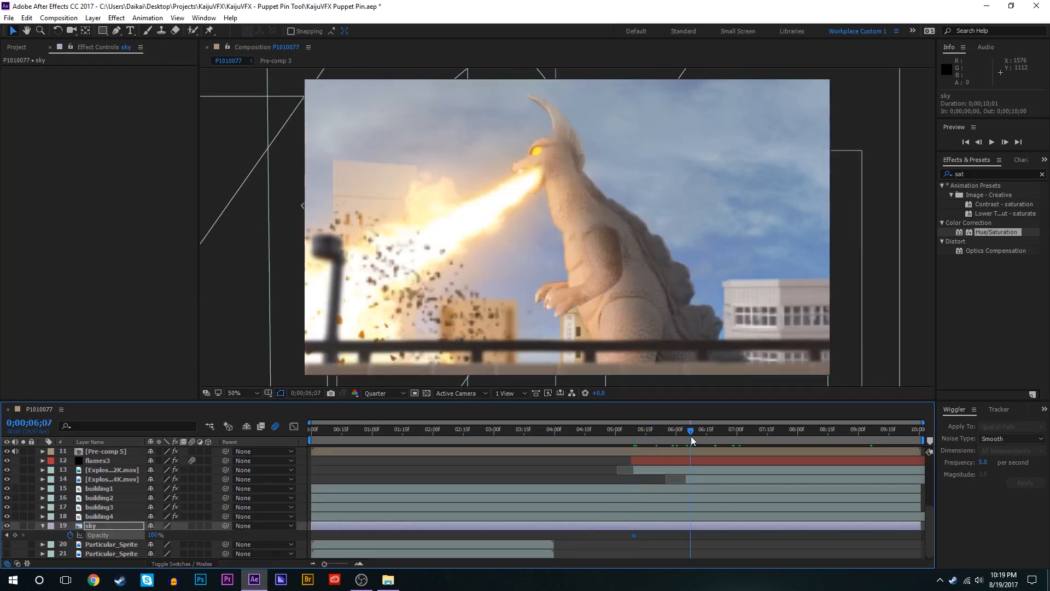
pyautogui.moveTo(152, 535); pyautogui.dragTo(145, 535)
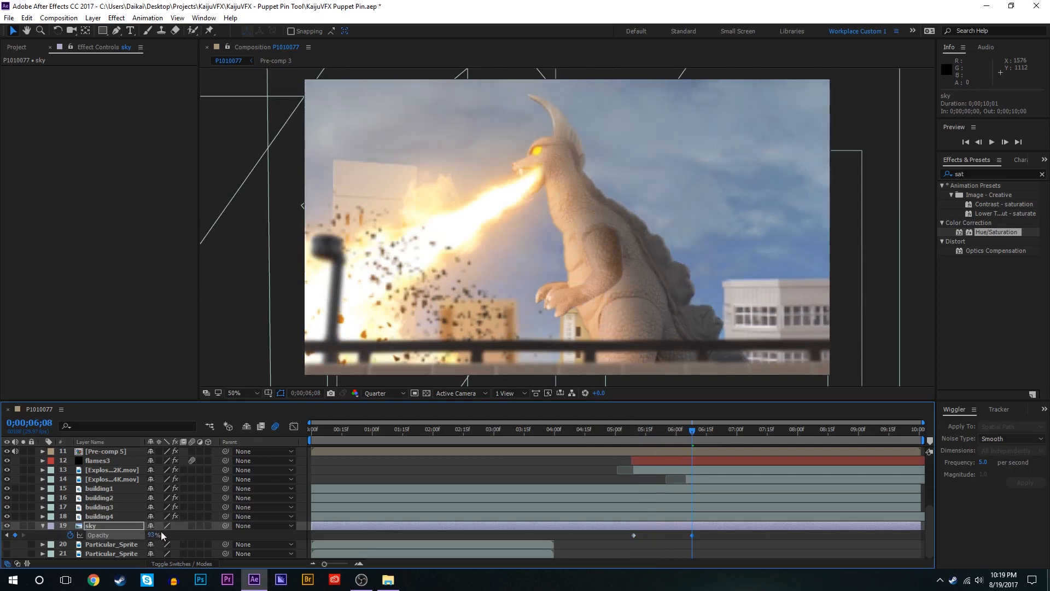
pyautogui.click(773, 436)
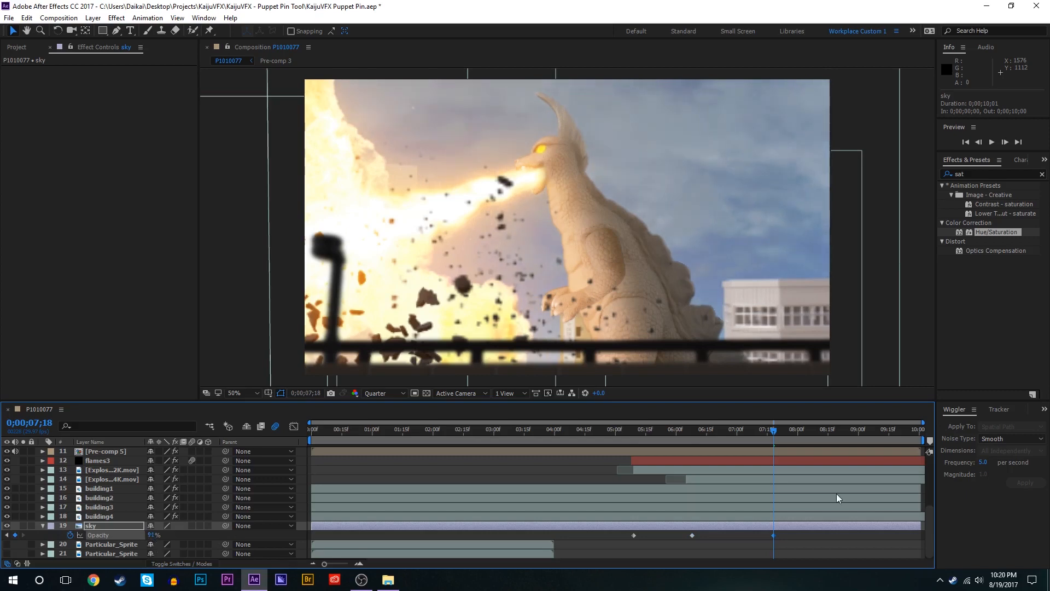
# Step: Return the sky layer to full strength with a 100% Opacity keyframe at 0;00;08;27
pyautogui.click(821, 435)
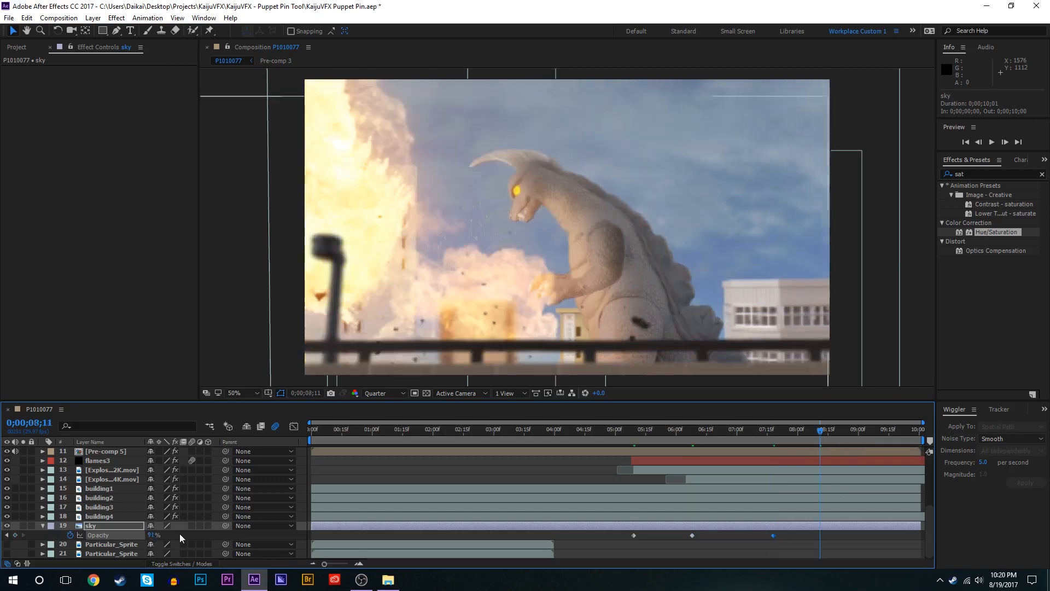
pyautogui.click(853, 430)
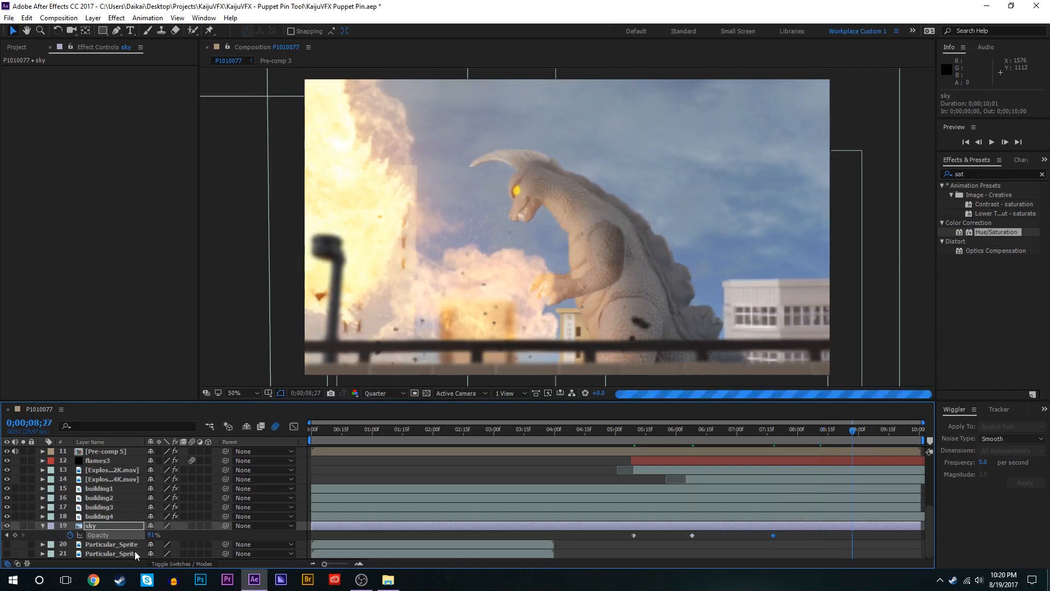
pyautogui.moveTo(153, 535); pyautogui.dragTo(812, 518)
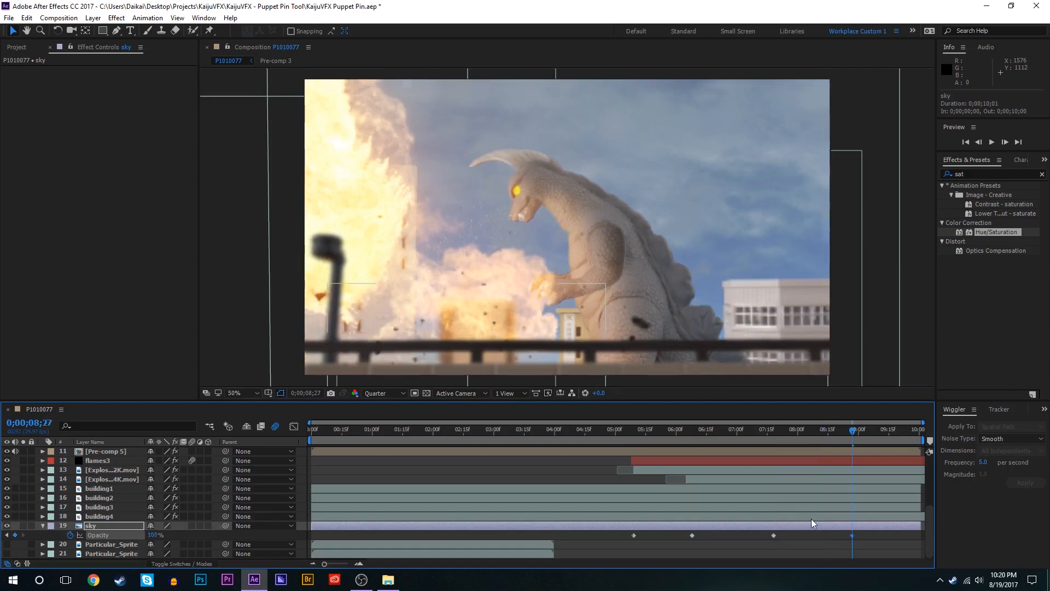
# Step: Scrub through the fire breath and explosion to examine how the sky and kaiju brightness react
pyautogui.moveTo(649, 429); pyautogui.dragTo(743, 429)
pyautogui.scroll(-2, 747, 324)
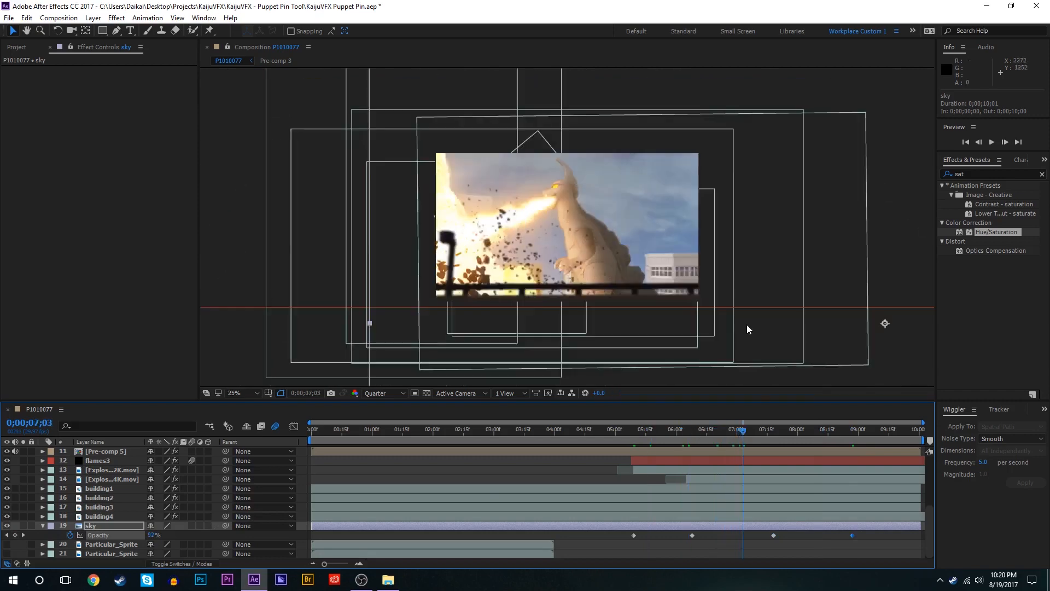
pyautogui.scroll(-2, 748, 326)
pyautogui.scroll(4, 747, 326)
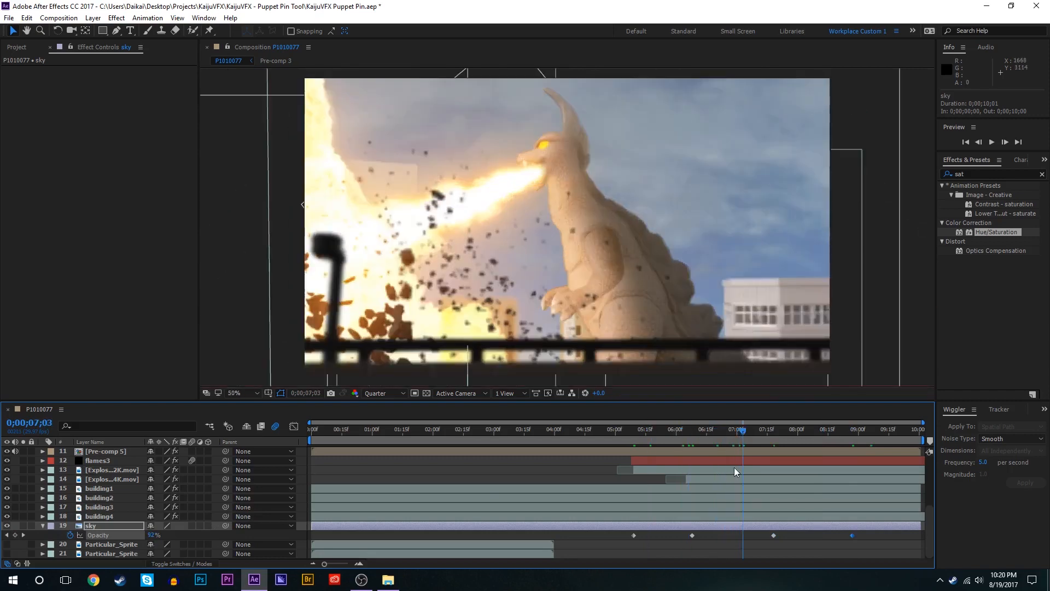
pyautogui.click(721, 478)
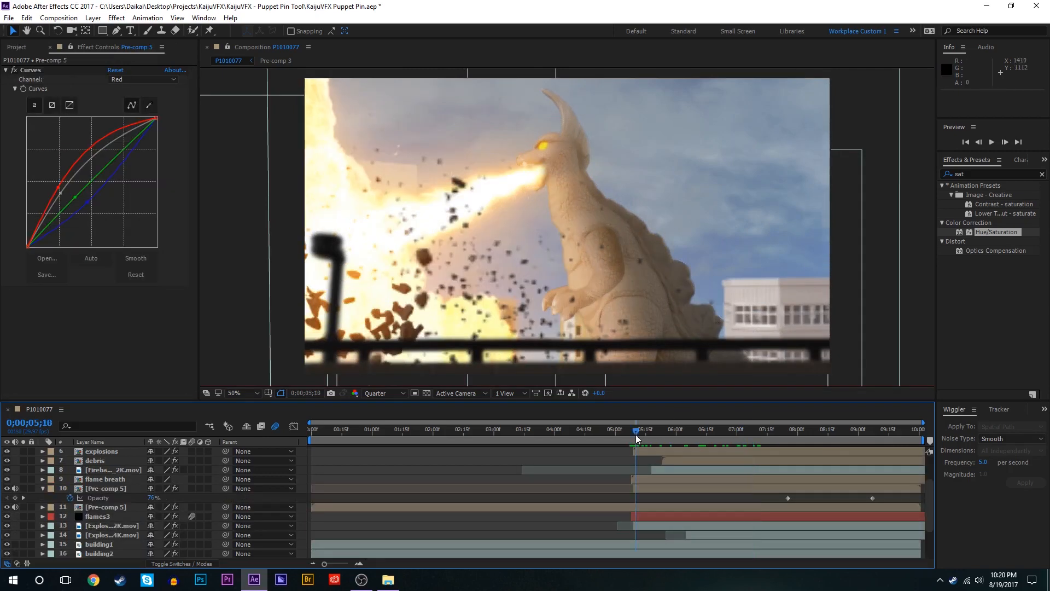
pyautogui.moveTo(636, 434); pyautogui.dragTo(662, 436)
pyautogui.scroll(-3, 643, 502)
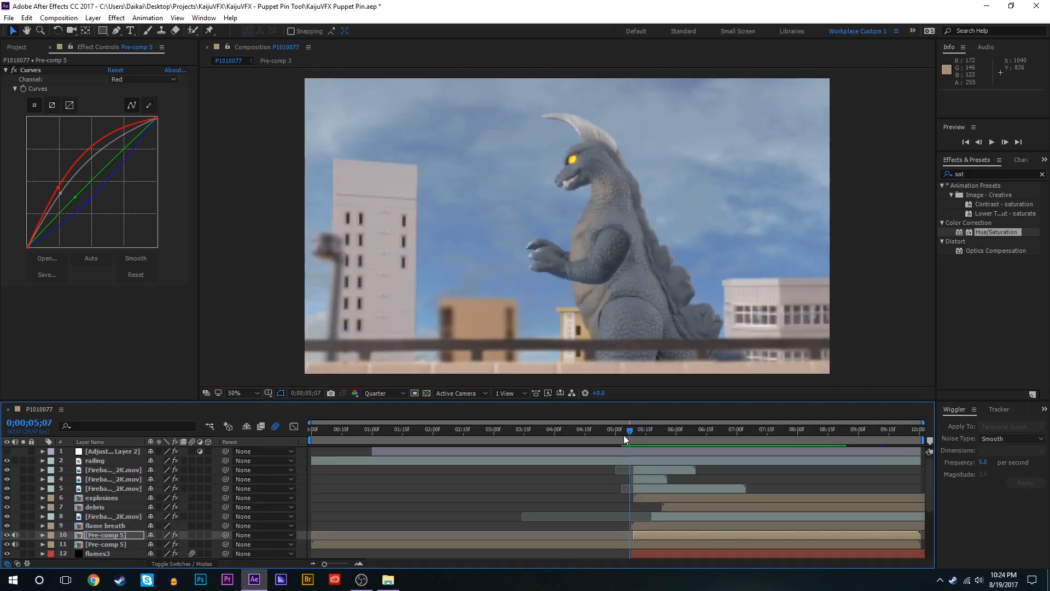
# Step: Play back the shot from 0;00;05;04 and inspect the lighting around 0;00;06;18 and the start of the fire breath
pyautogui.click(624, 435)
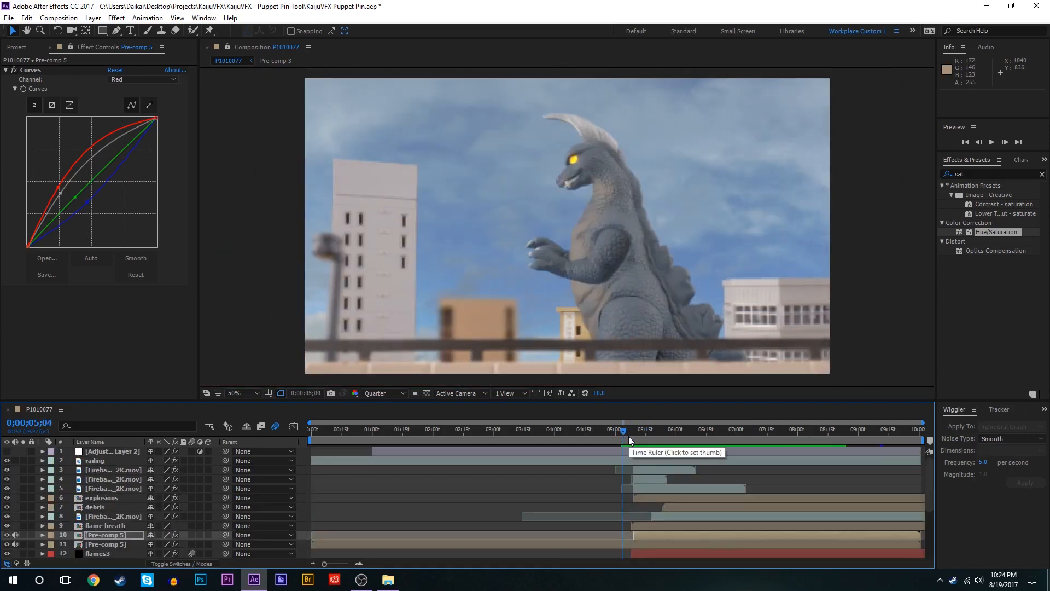
pyautogui.press('space')
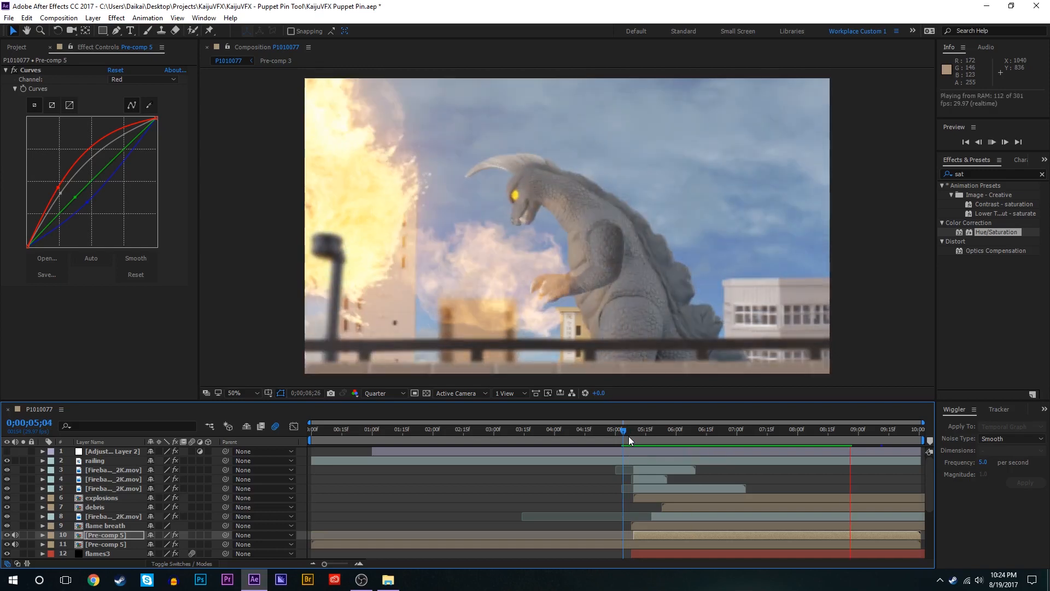
pyautogui.moveTo(628, 436); pyautogui.dragTo(713, 435)
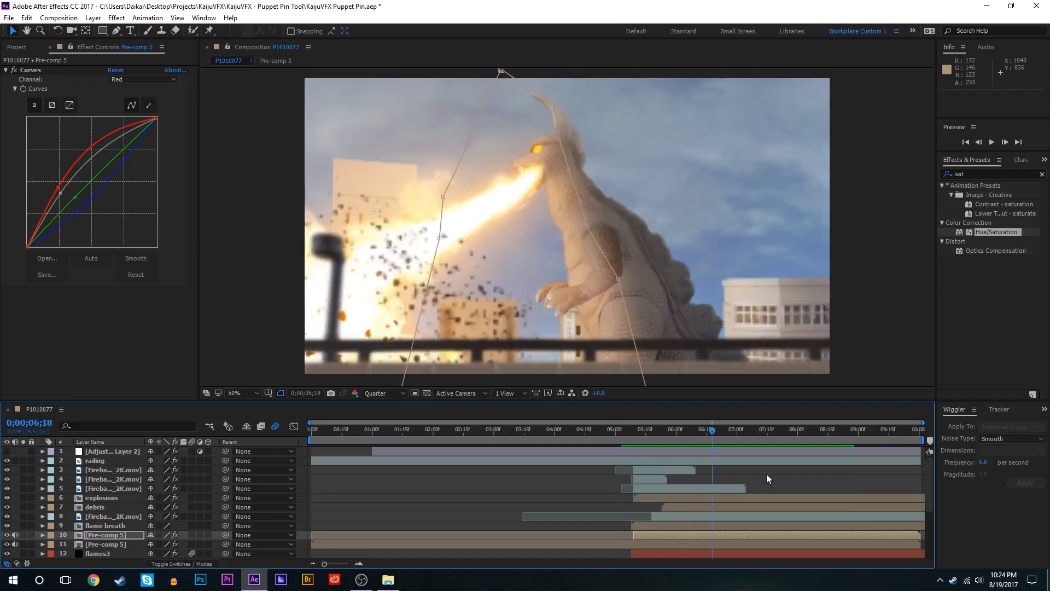
pyautogui.click(767, 473)
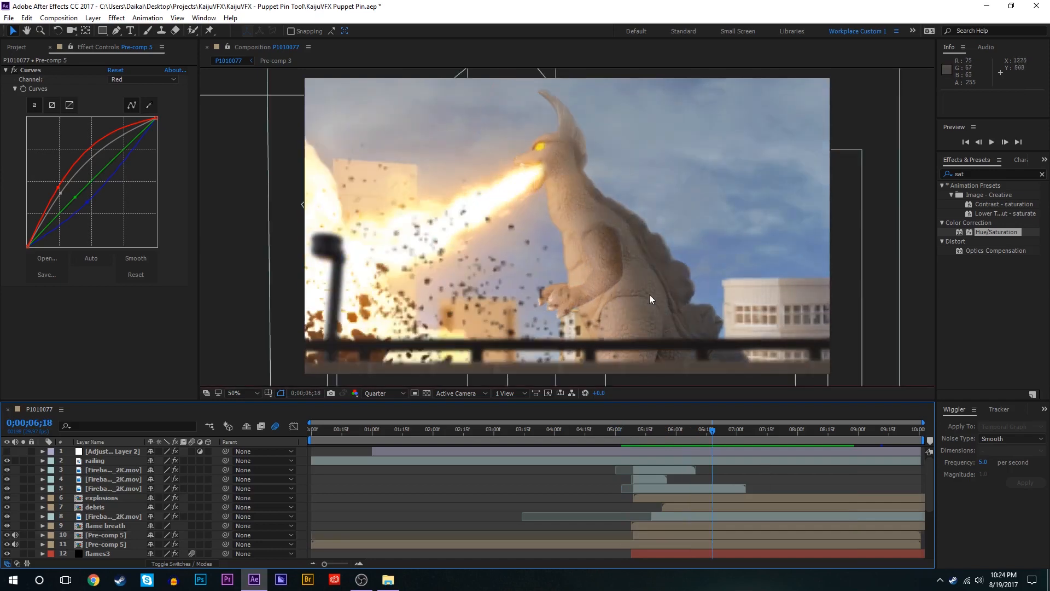
pyautogui.click(633, 436)
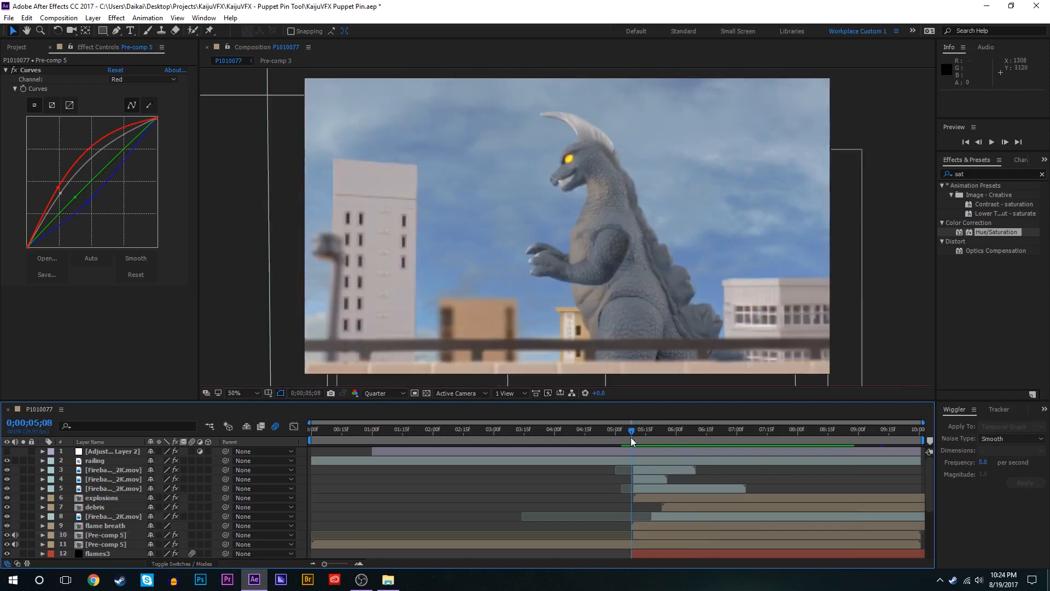
# Step: Create a black solid starting at 0;00;05;19 on top of the composition and apply Optical Flares to it
pyautogui.moveTo(635, 438); pyautogui.dragTo(654, 441)
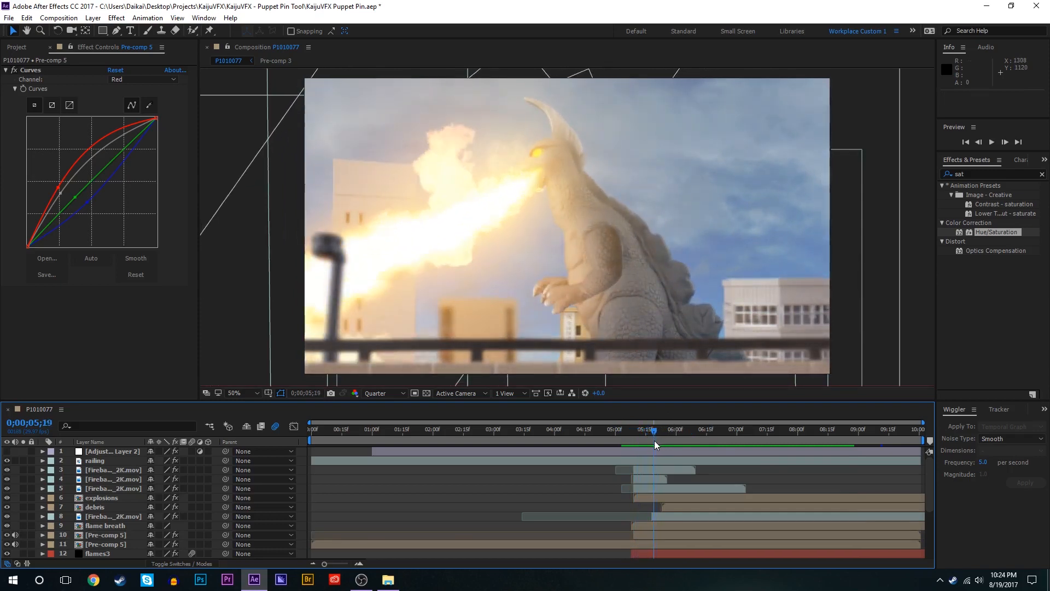
pyautogui.hotkey('ctrl', 'shift', 'y')
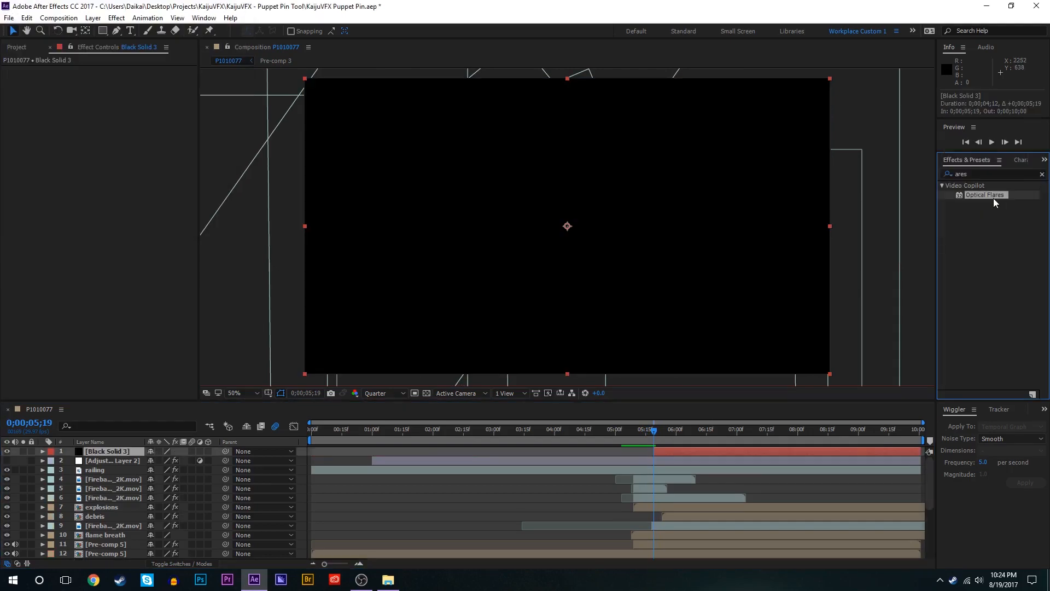
pyautogui.doubleClick(993, 196)
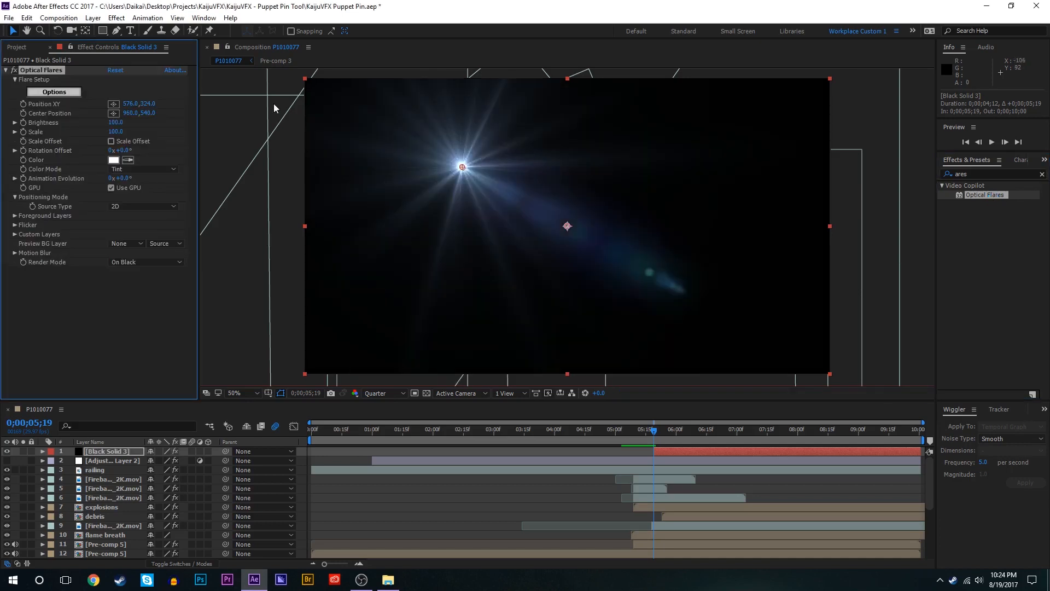
# Step: Set the black flare solid's blending mode to Screen so the footage shows through
pyautogui.click(117, 452)
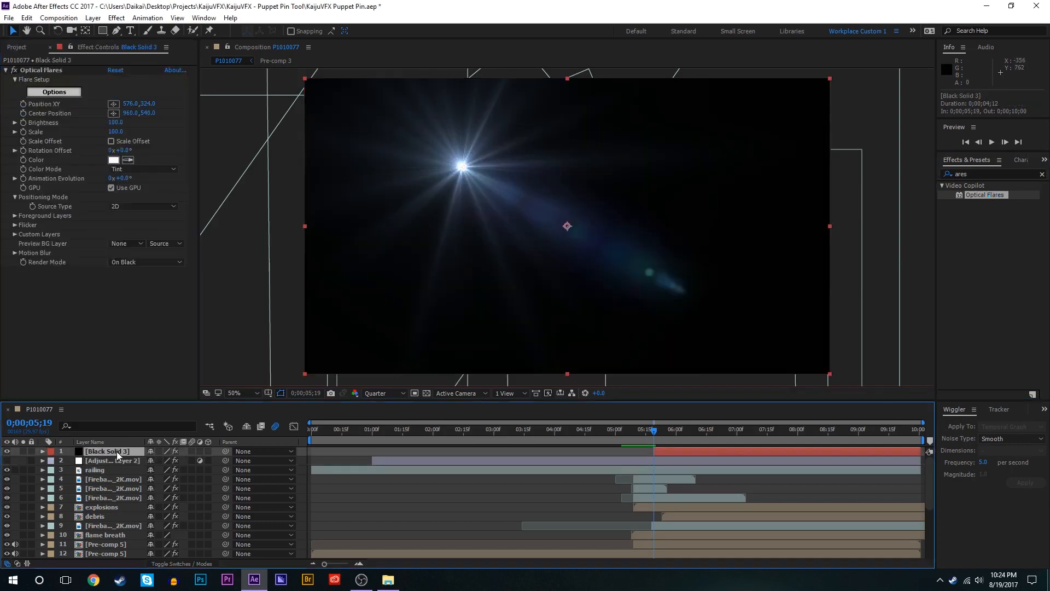
pyautogui.press('F4')
pyautogui.click(164, 453)
pyautogui.click(232, 227)
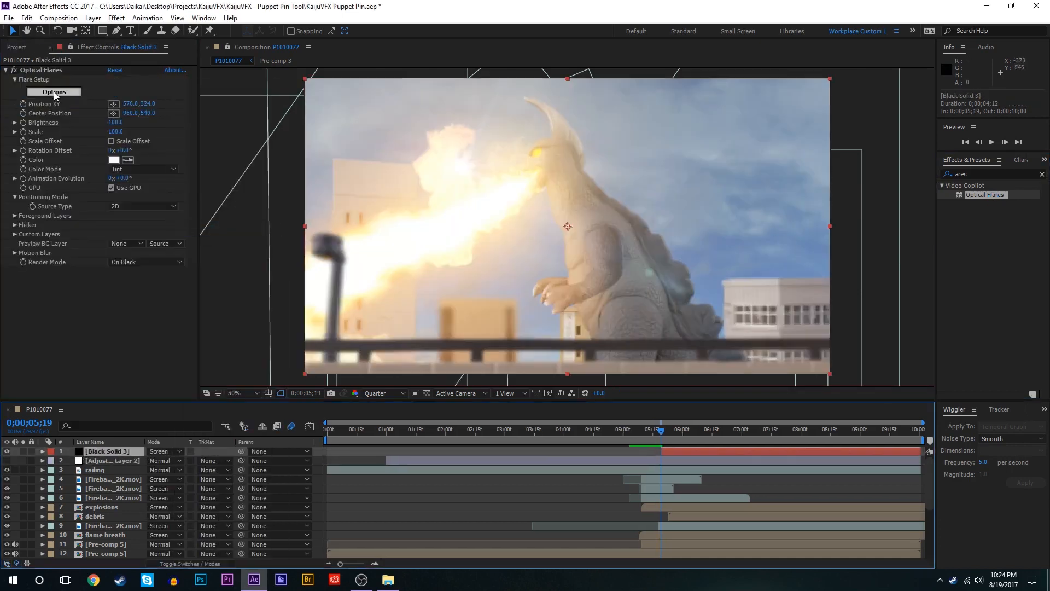
# Step: Open the Optical Flares options and load the Red Dwarf flare from Pro Presets
pyautogui.click(55, 94)
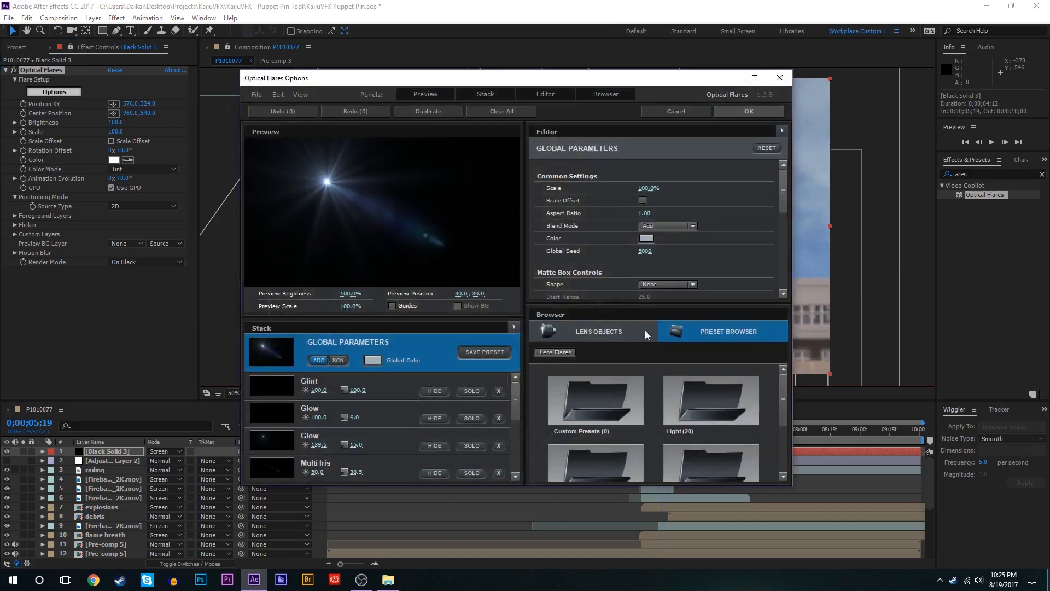
pyautogui.scroll(-4, 705, 399)
pyautogui.click(595, 435)
pyautogui.scroll(-3, 778, 398)
pyautogui.moveTo(783, 392); pyautogui.dragTo(784, 415)
pyautogui.scroll(-2, 779, 419)
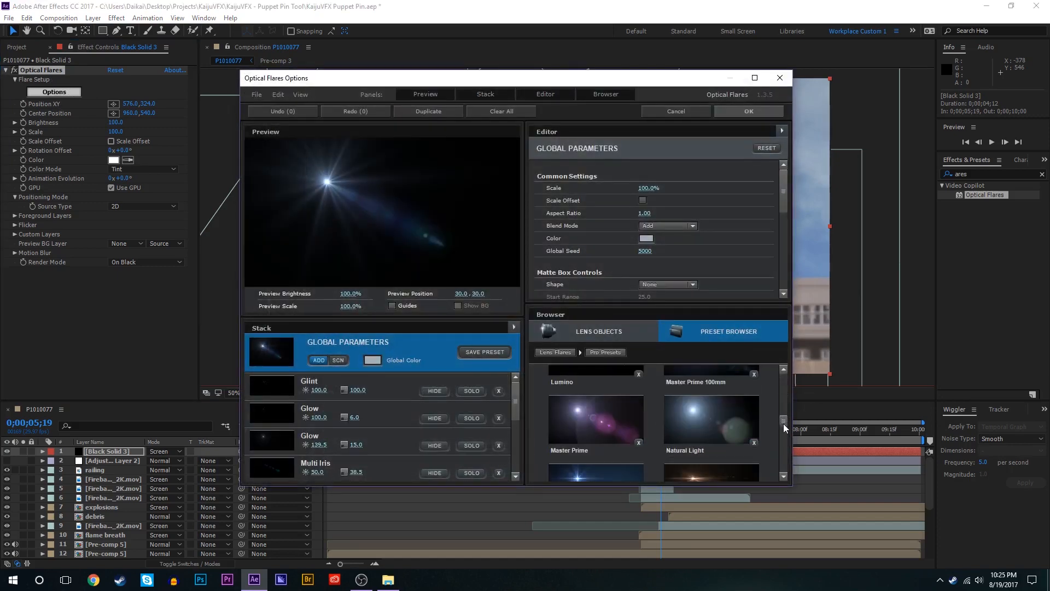
pyautogui.scroll(-2, 783, 424)
pyautogui.scroll(-2, 774, 425)
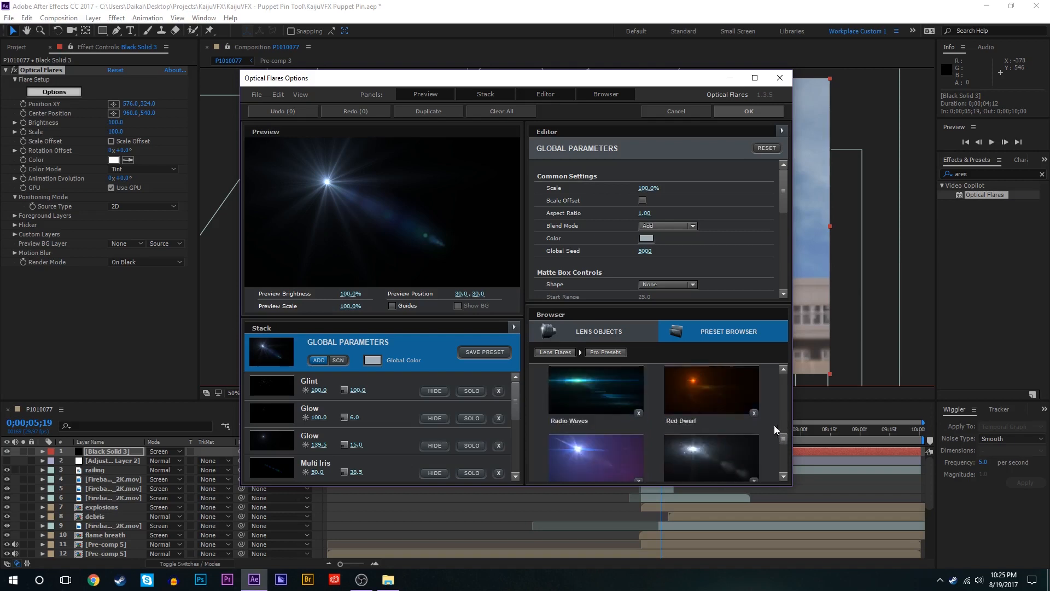
pyautogui.click(706, 389)
# Step: Hide the flare's Base Star and Base Star Brightener elements, keep Base Glow visible, and accept the flare setup
pyautogui.scroll(-2, 395, 410)
pyautogui.scroll(-4, 395, 409)
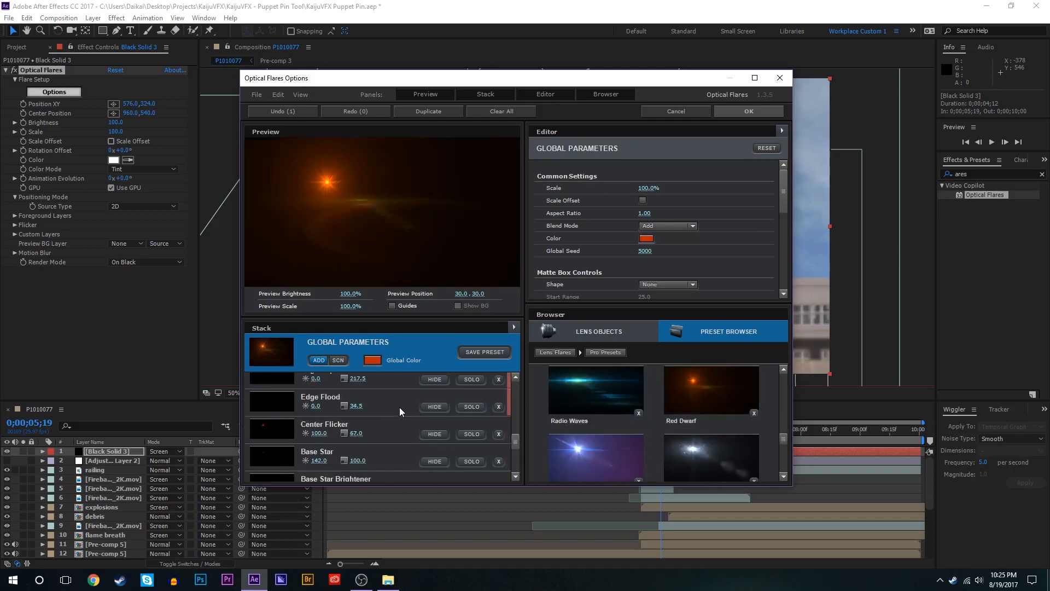
pyautogui.click(436, 461)
pyautogui.scroll(-3, 437, 462)
pyautogui.click(440, 441)
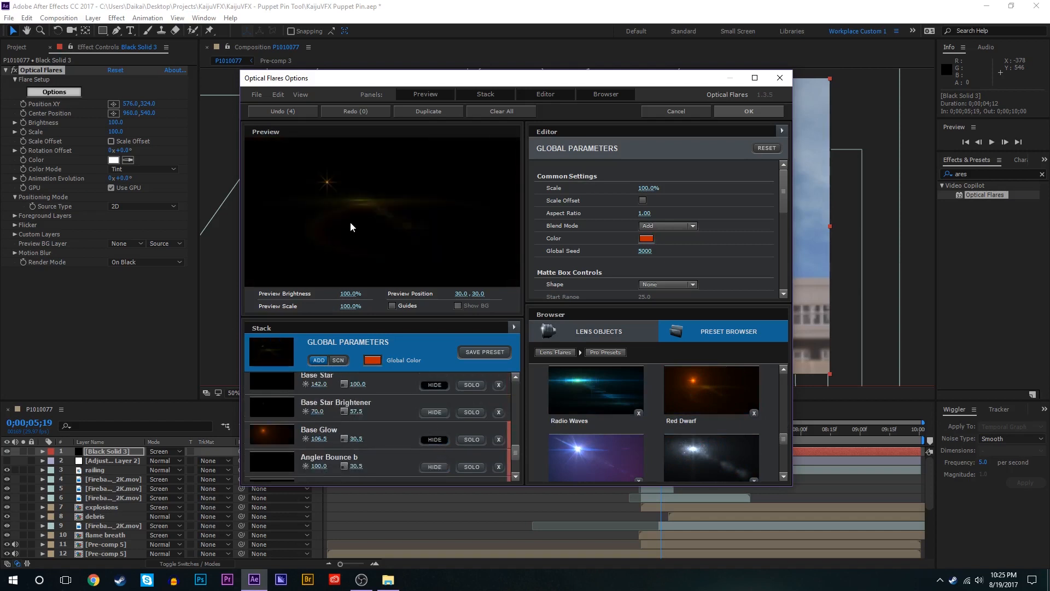
pyautogui.click(438, 440)
pyautogui.moveTo(323, 140); pyautogui.dragTo(330, 208)
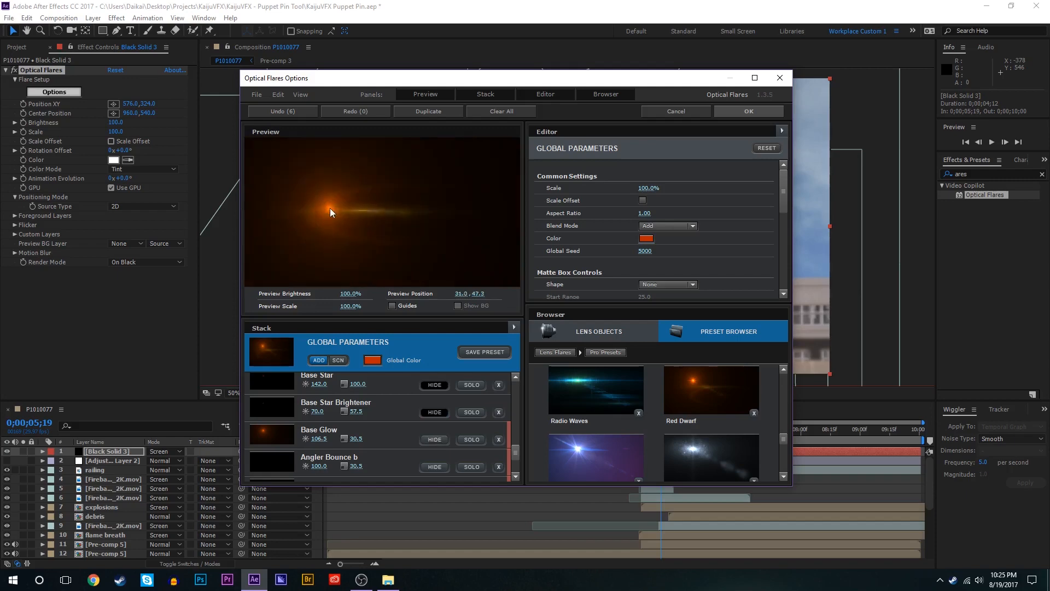
pyautogui.click(749, 111)
# Step: Set the flare's Brightness to 160 and place it just outside the frame beside the lamp post at about -42, 926
pyautogui.moveTo(464, 168); pyautogui.dragTo(326, 282)
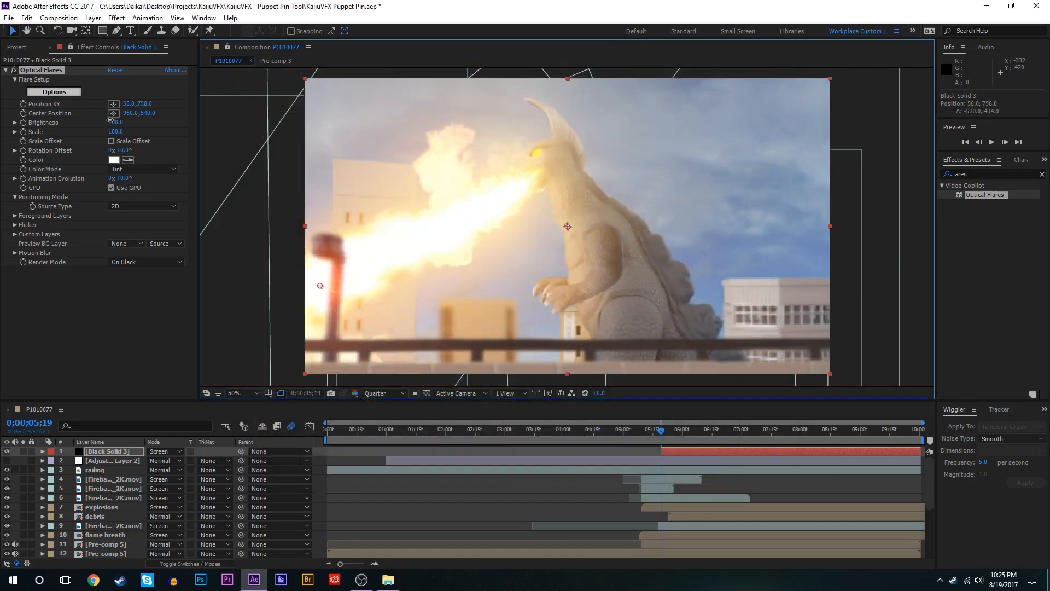
pyautogui.moveTo(112, 121); pyautogui.dragTo(145, 122)
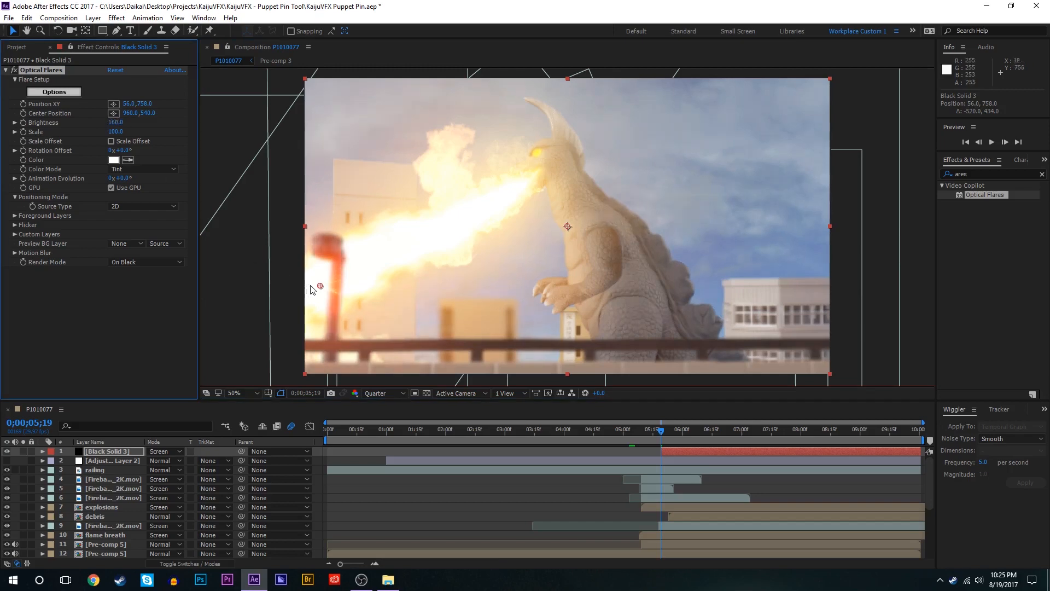
pyautogui.moveTo(317, 285); pyautogui.dragTo(291, 331)
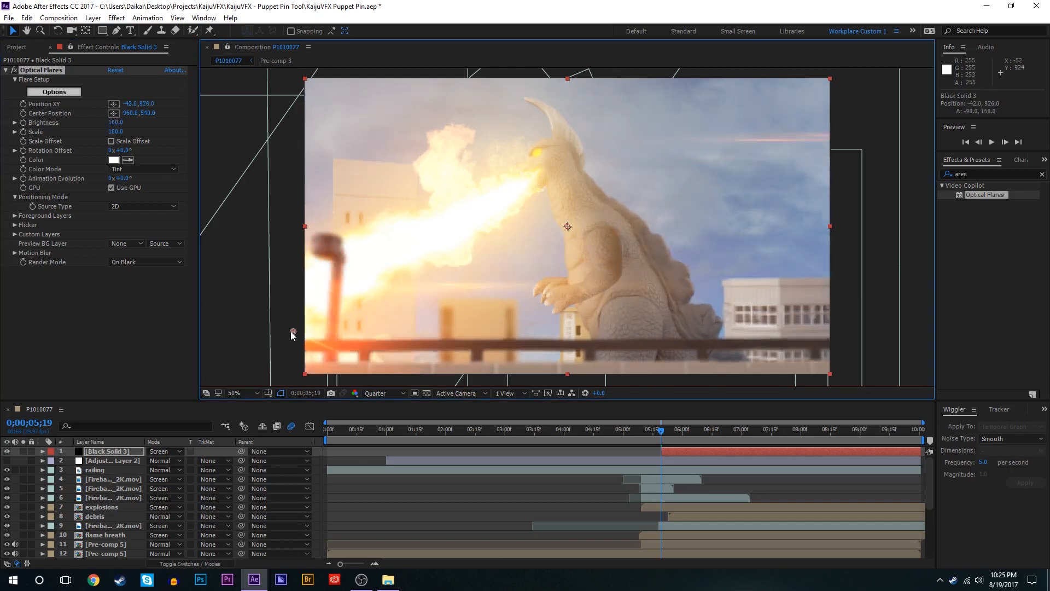
# Step: Keyframe the flare's Brightness at 160 at 0;00;05;19 and 220 at 0;00;06;02, moving the flare to about 10, 894
pyautogui.click(660, 434)
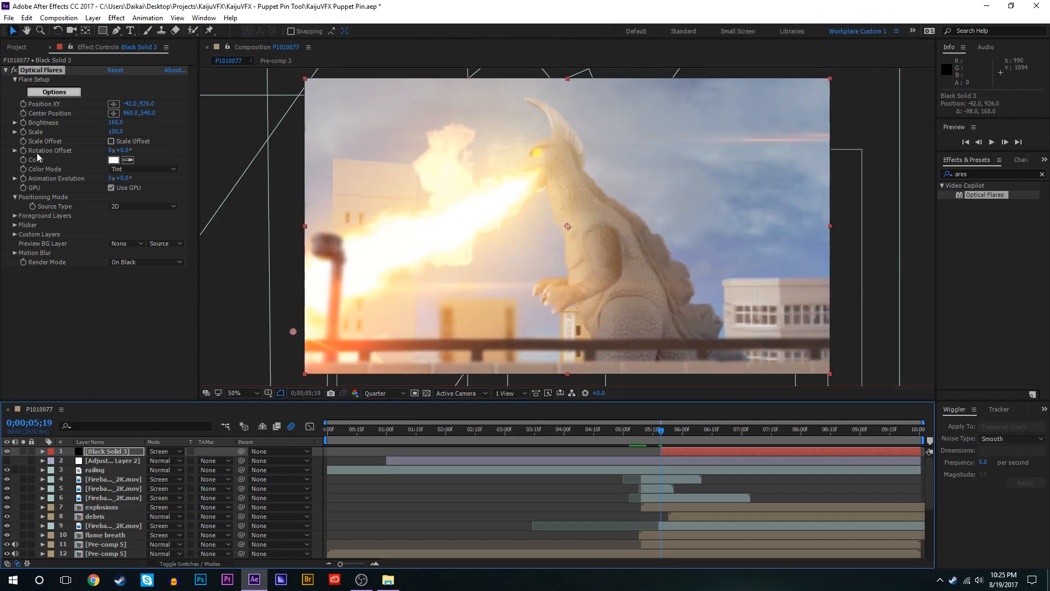
pyautogui.click(688, 433)
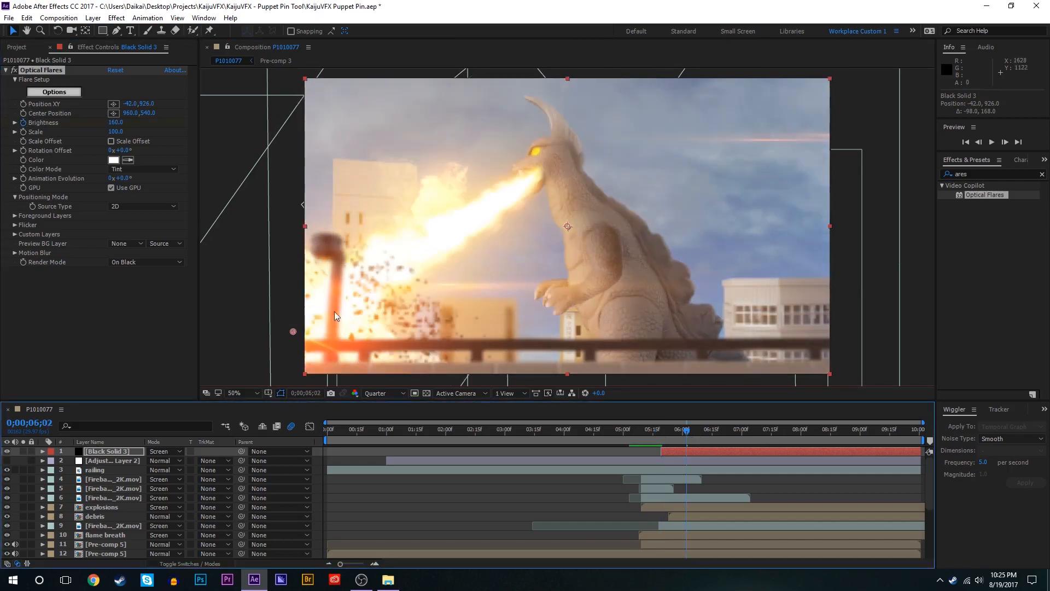
pyautogui.moveTo(294, 332); pyautogui.dragTo(308, 323)
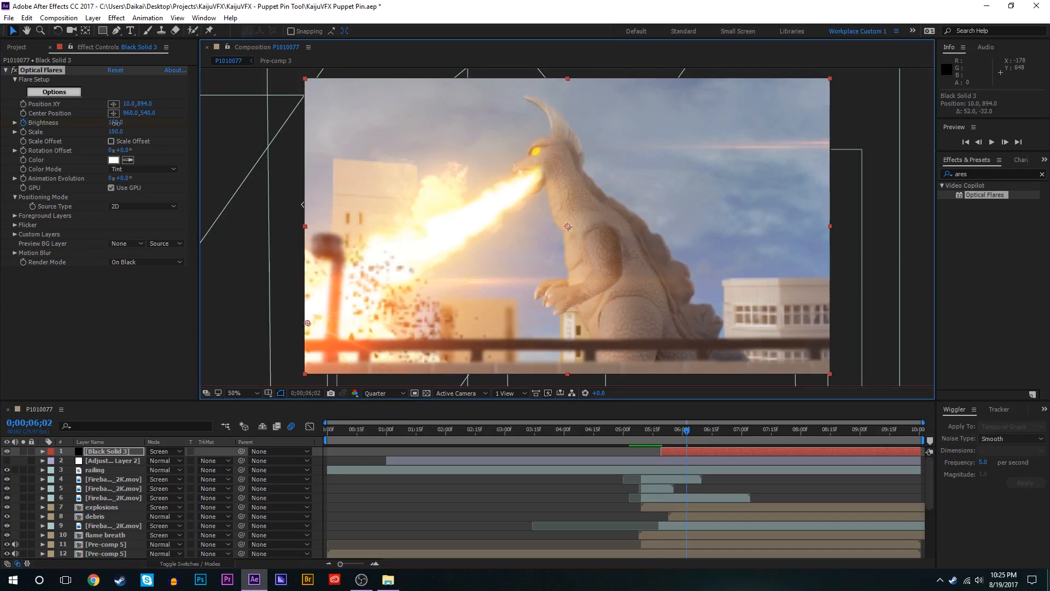
pyautogui.moveTo(112, 123); pyautogui.dragTo(116, 123)
# Step: Move the flare higher and just outside the frame at 0;00;06;15 to follow the growing explosion
pyautogui.click(712, 432)
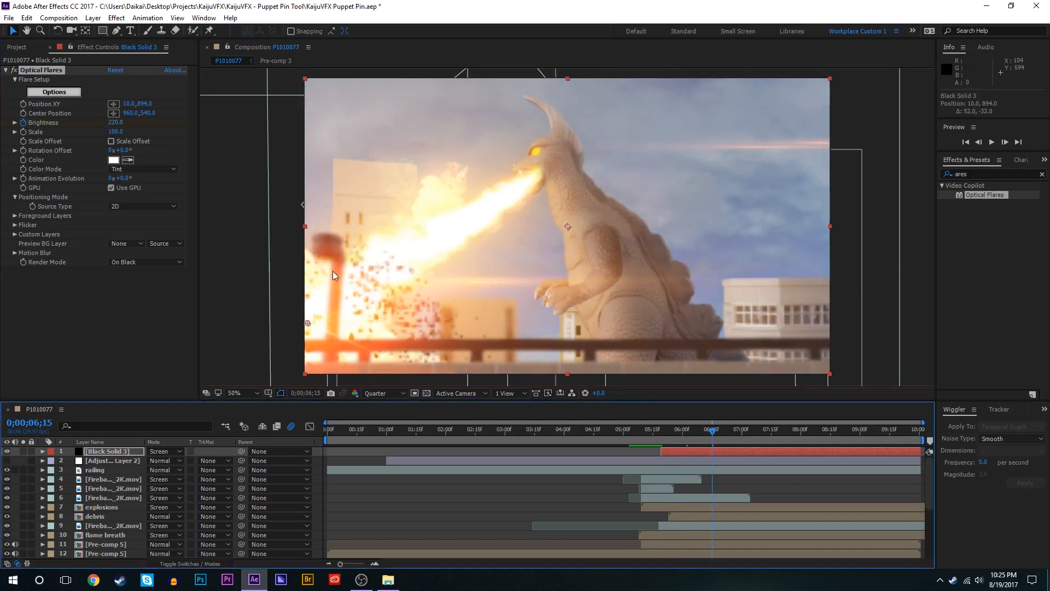
pyautogui.moveTo(308, 324); pyautogui.dragTo(285, 251)
pyautogui.click(739, 436)
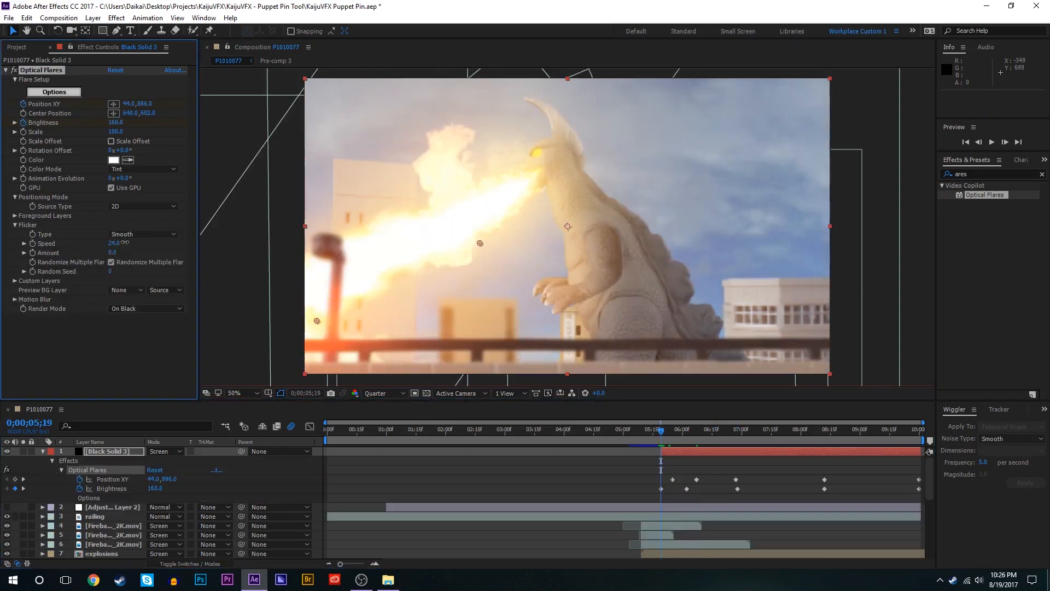
# Step: Set the flare's Flicker Speed to 75 and Amount to 93, and check the flicker up to 0;00;06;15
pyautogui.moveTo(113, 243); pyautogui.dragTo(137, 248)
pyautogui.moveTo(648, 430); pyautogui.dragTo(713, 424)
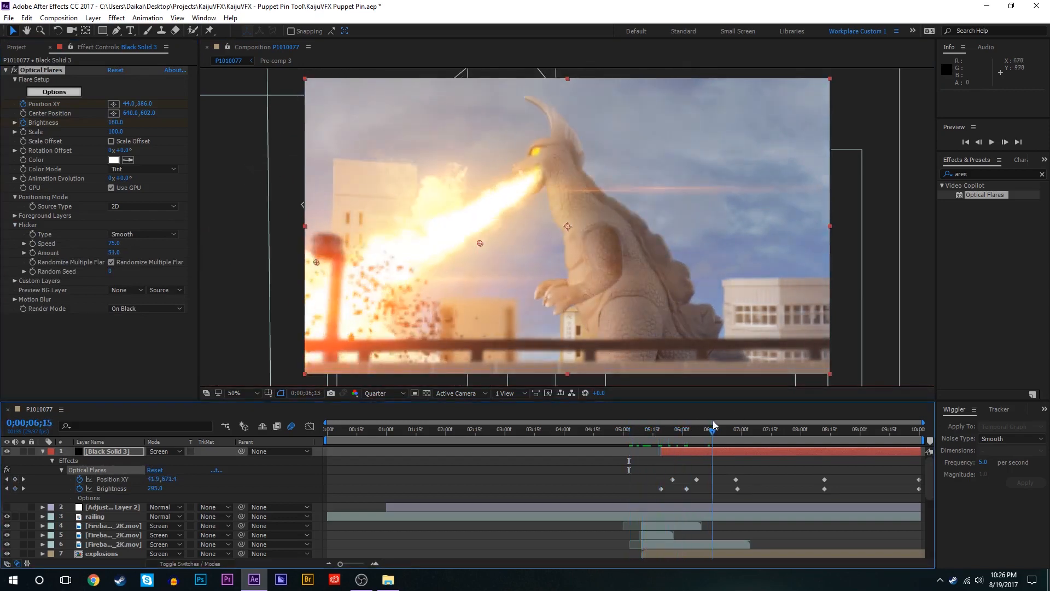
# Step: Check the flare's movement around the explosion growth and set its Lens Texture image to Spaztic in the Optical Flares options
pyautogui.click(779, 429)
pyautogui.moveTo(803, 431); pyautogui.dragTo(714, 435)
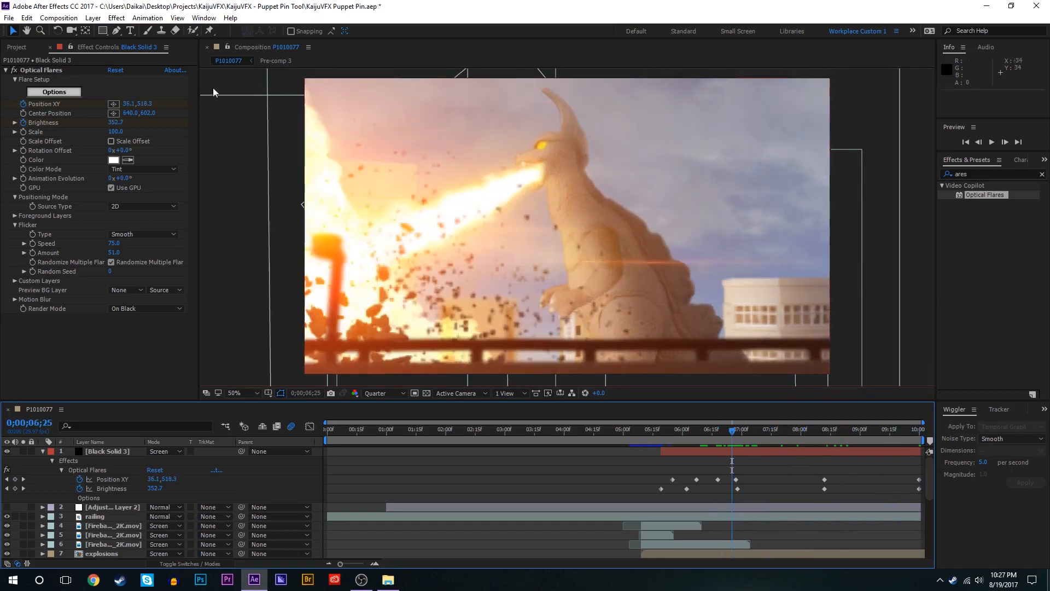
pyautogui.click(75, 91)
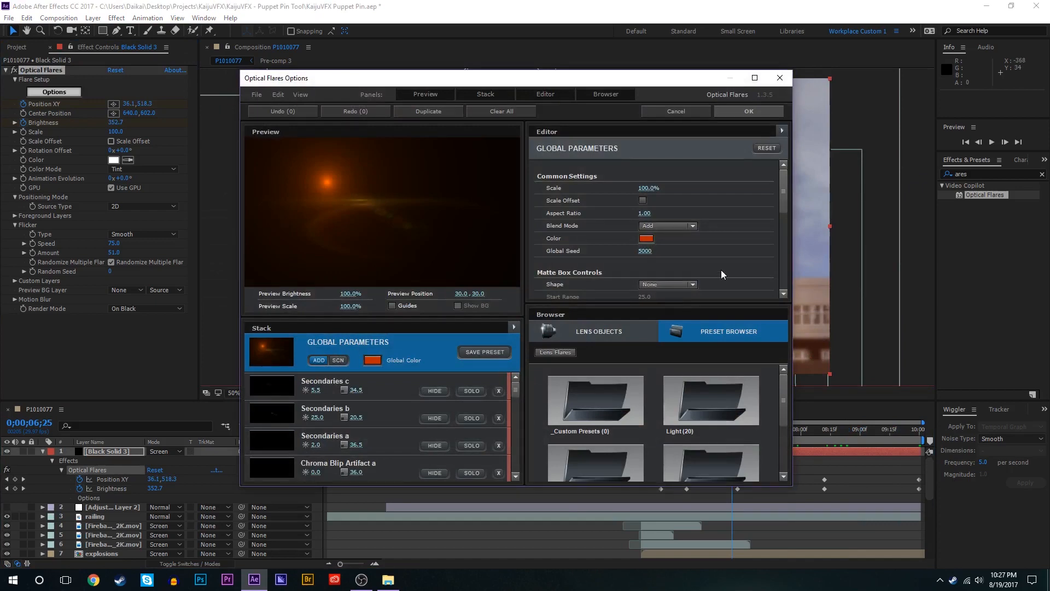
pyautogui.scroll(-5, 722, 274)
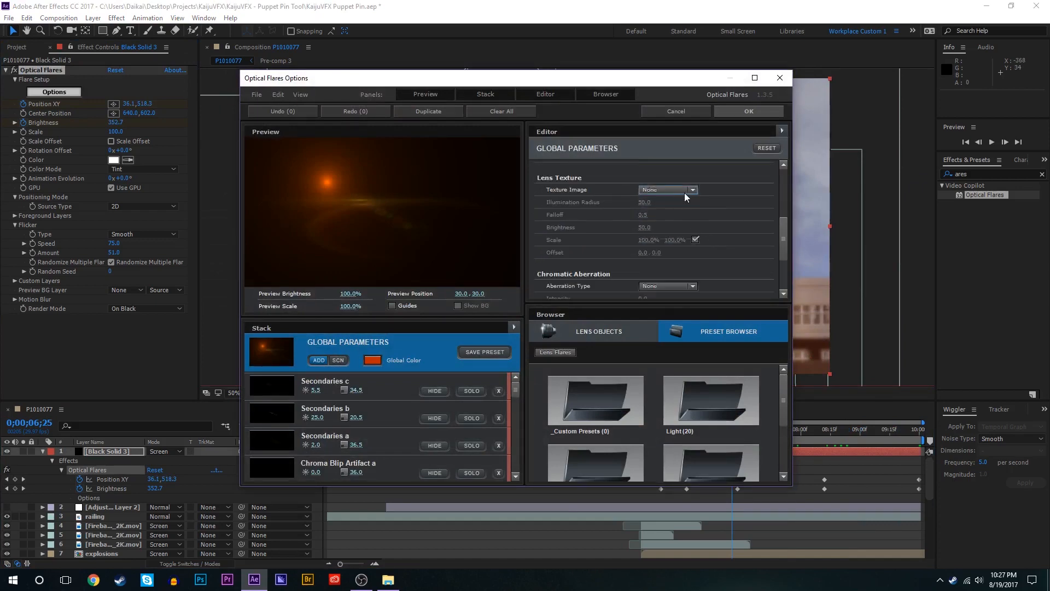
pyautogui.click(682, 191)
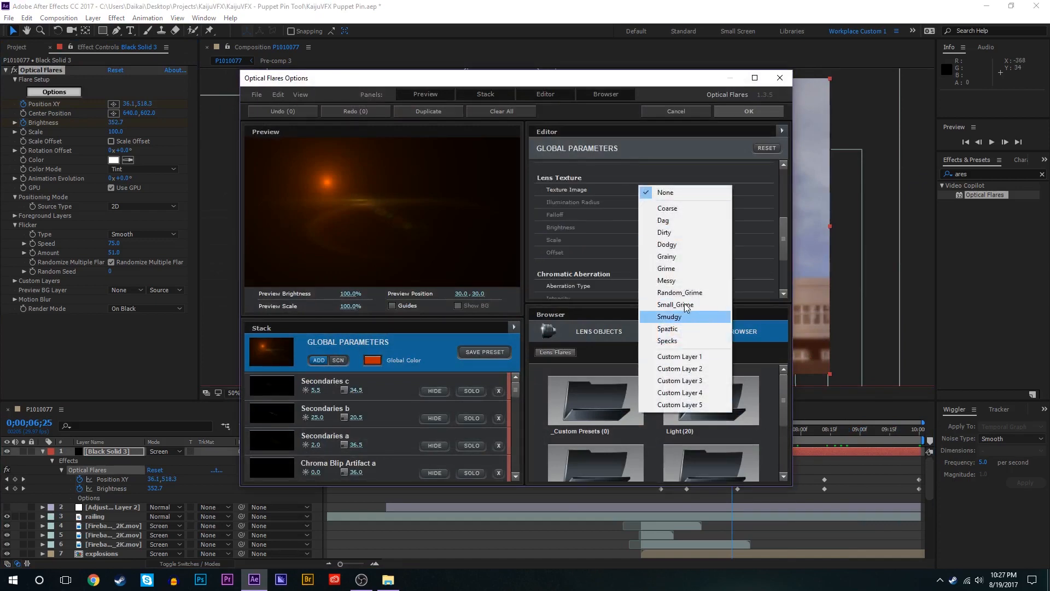
pyautogui.click(692, 330)
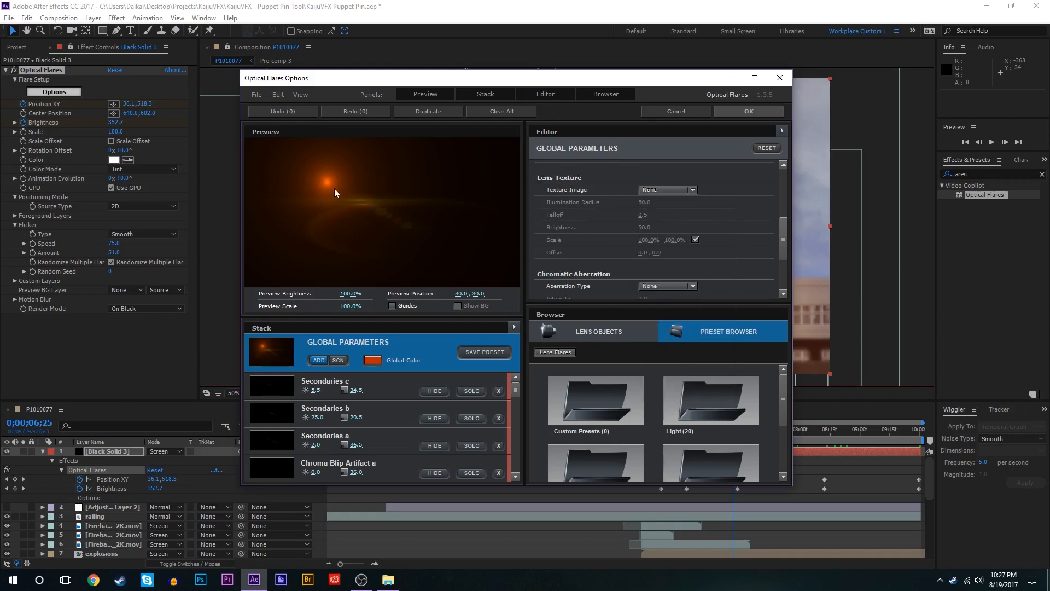
pyautogui.click(759, 114)
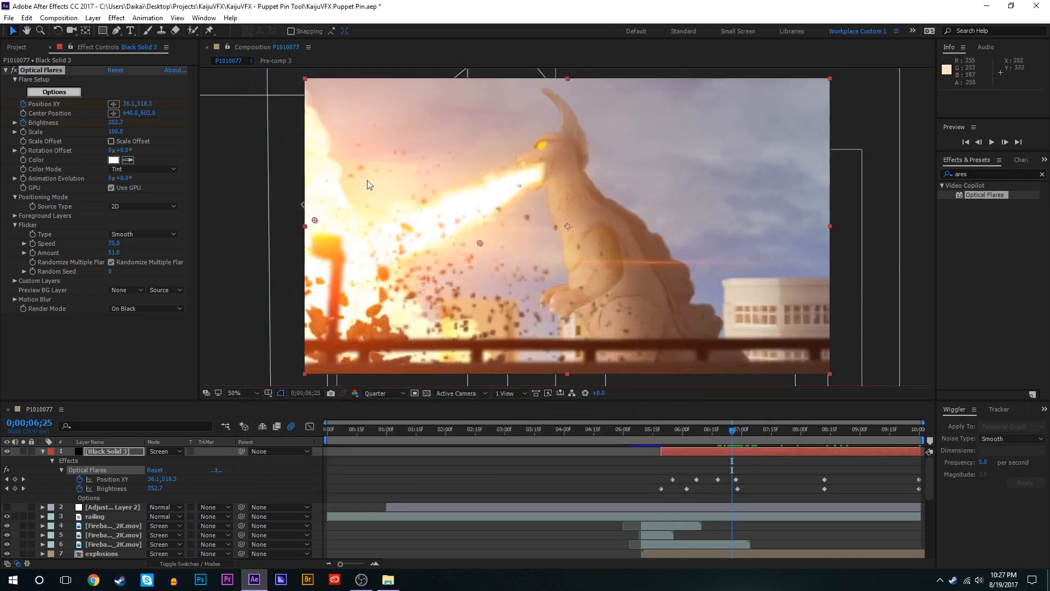
# Step: Change the flare's Lens Texture image to Coarse and check the look between 0;00;06;25 and 0;00;08;15
pyautogui.click(74, 92)
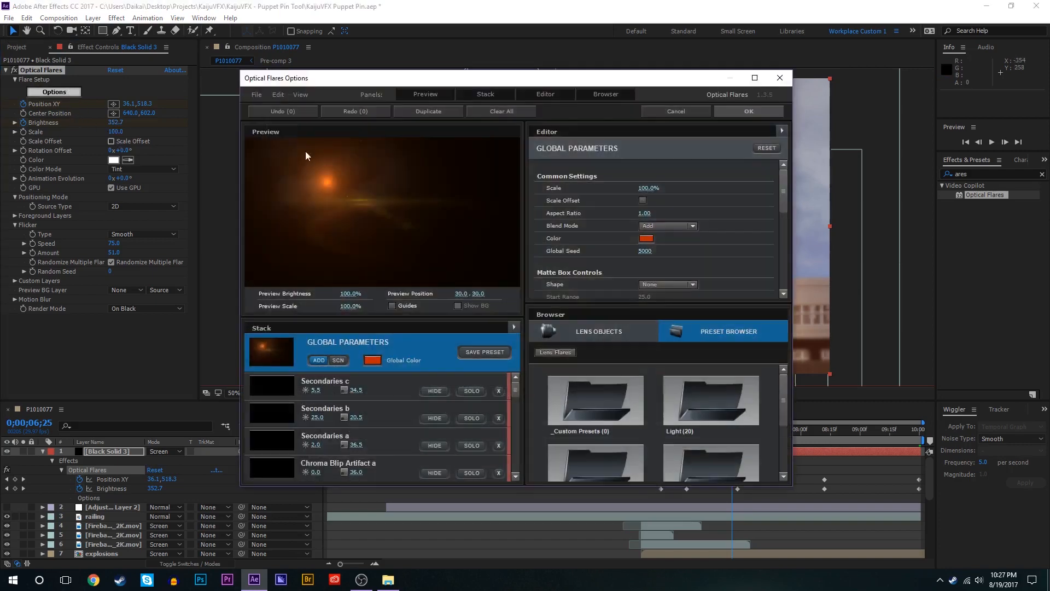
pyautogui.scroll(-3, 688, 269)
pyautogui.click(688, 268)
pyautogui.click(686, 288)
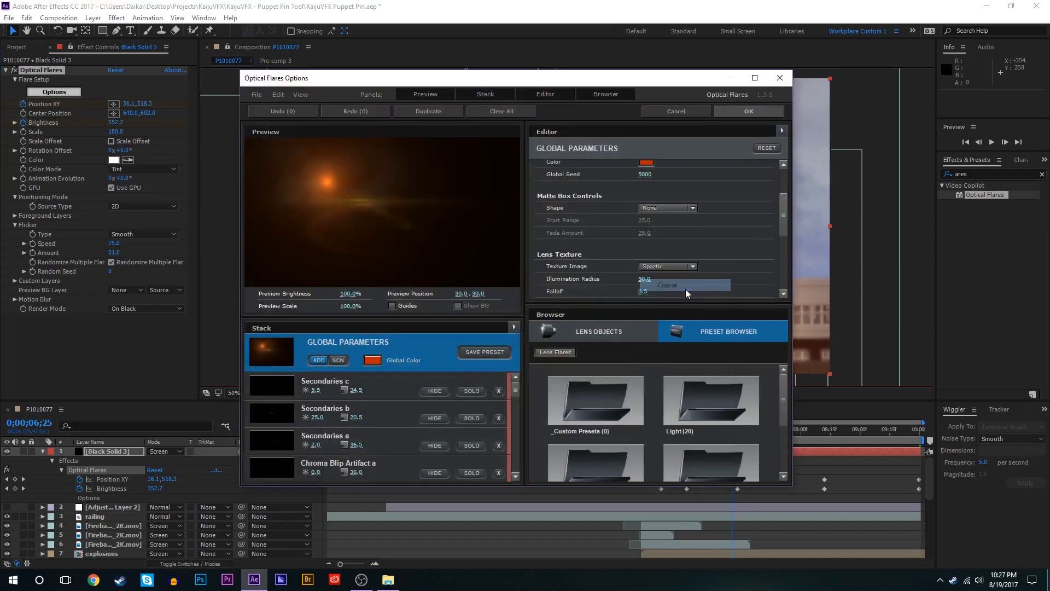
pyautogui.click(754, 109)
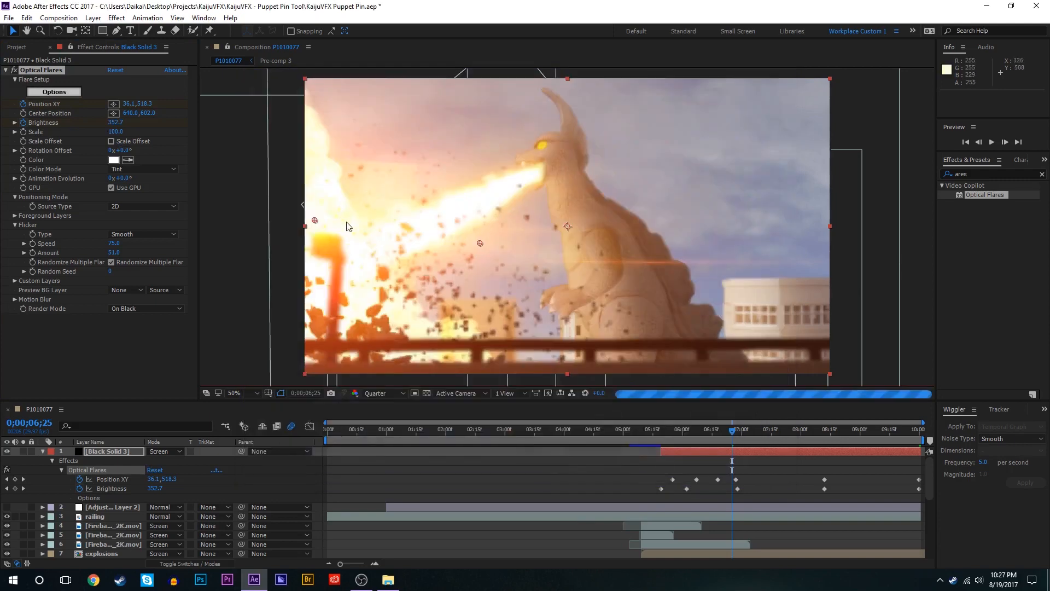
pyautogui.click(776, 442)
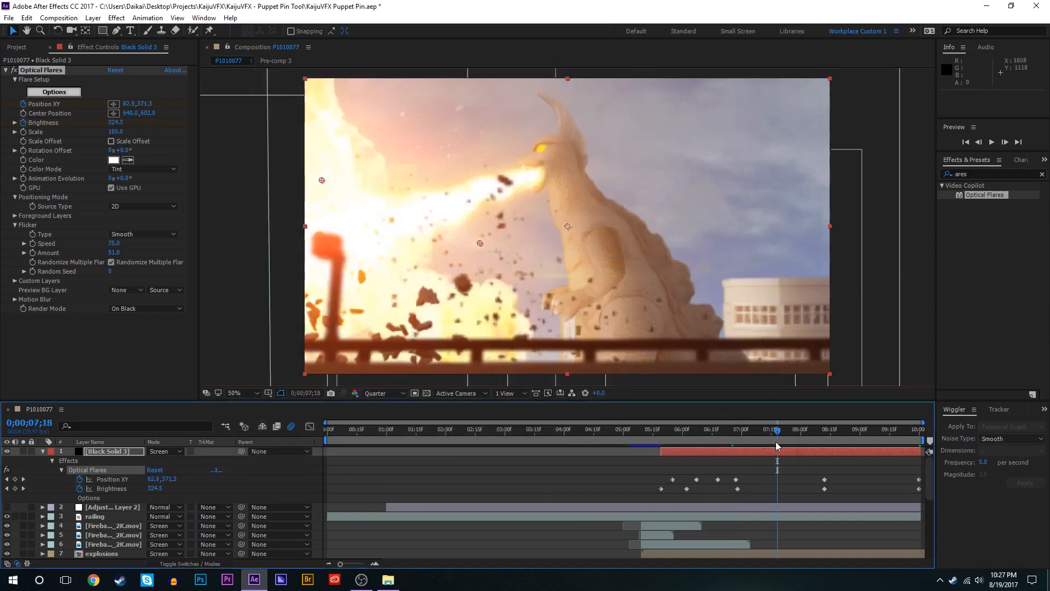
pyautogui.click(786, 441)
pyautogui.moveTo(786, 441); pyautogui.dragTo(832, 436)
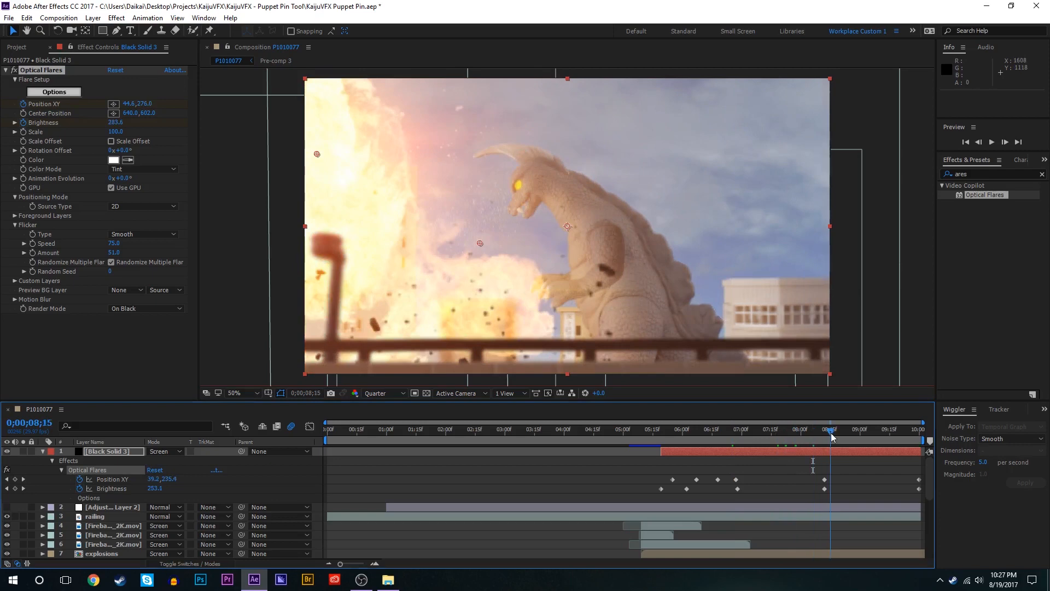
# Step: Pick a different Lens Texture image for the flare in place of Coarse
pyautogui.click(46, 92)
pyautogui.scroll(-5, 690, 270)
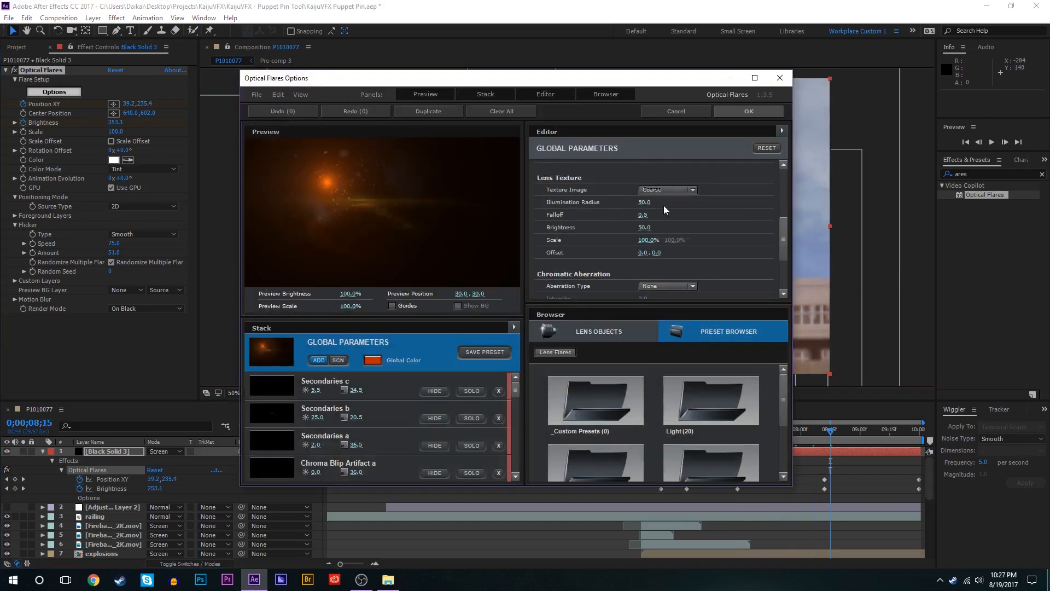
pyautogui.click(674, 190)
pyautogui.click(694, 297)
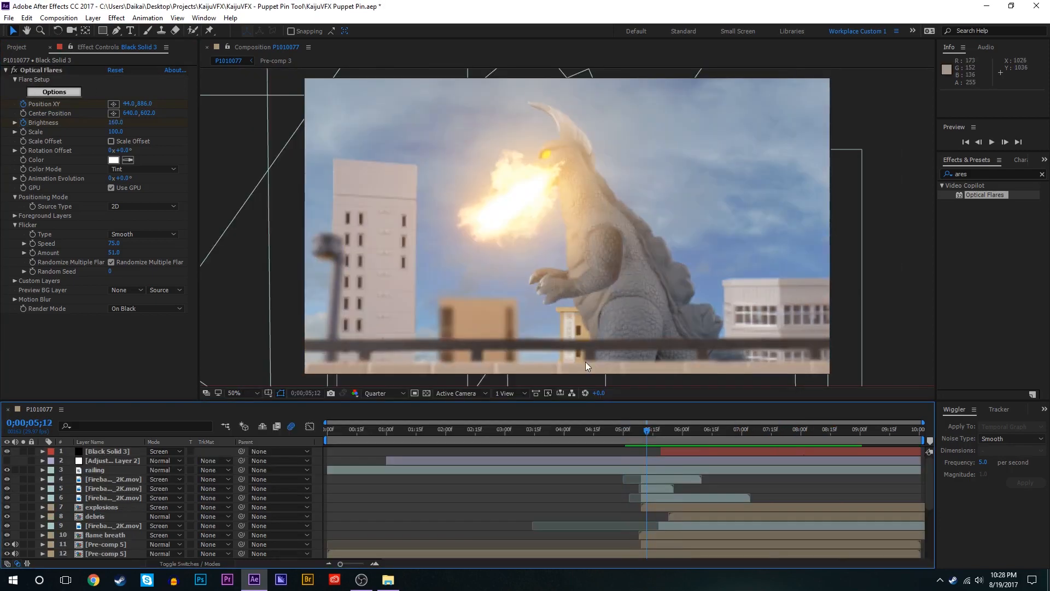
# Step: Precompose all layers of the P1010077 composition into a single precomposition
pyautogui.click(684, 472)
pyautogui.hotkey('ctrl', 'a')
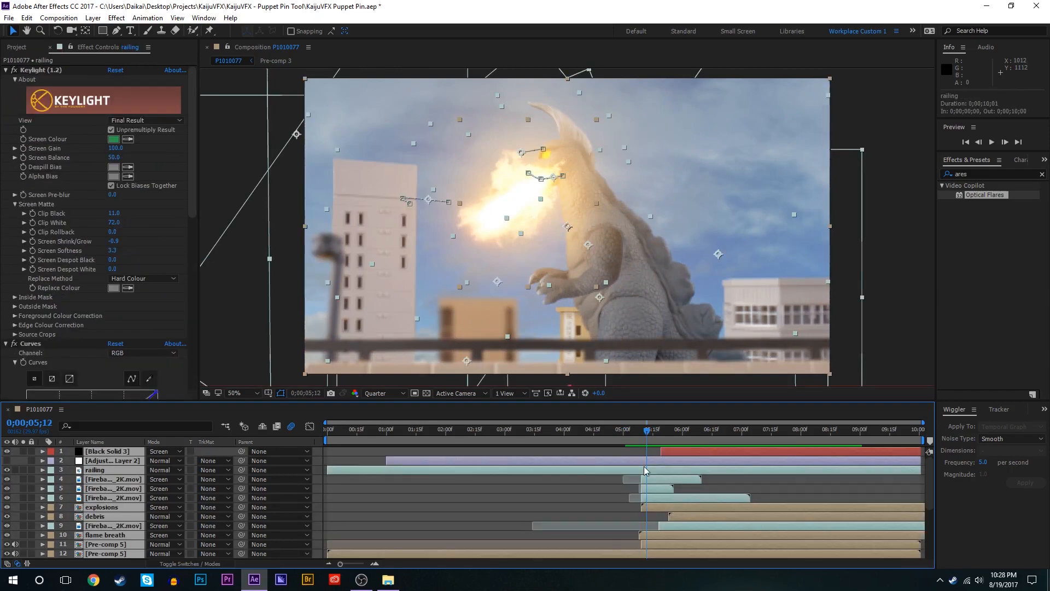
pyautogui.rightClick(645, 466)
pyautogui.click(699, 367)
pyautogui.click(151, 152)
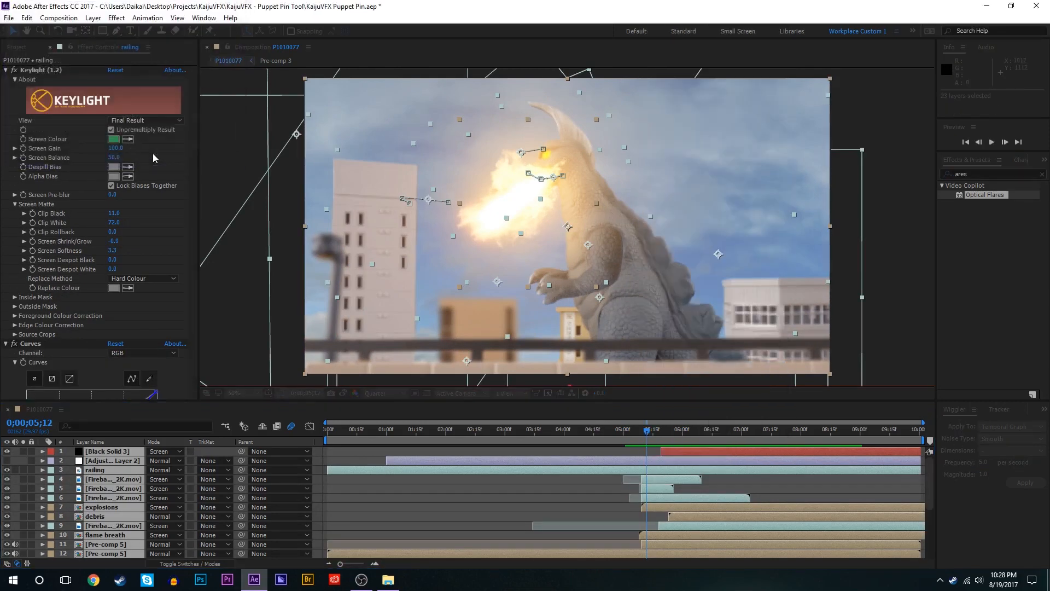
# Step: Make the adjustment layer visible inside Pre-comp 6 and return to the P1010077 composition
pyautogui.doubleClick(574, 455)
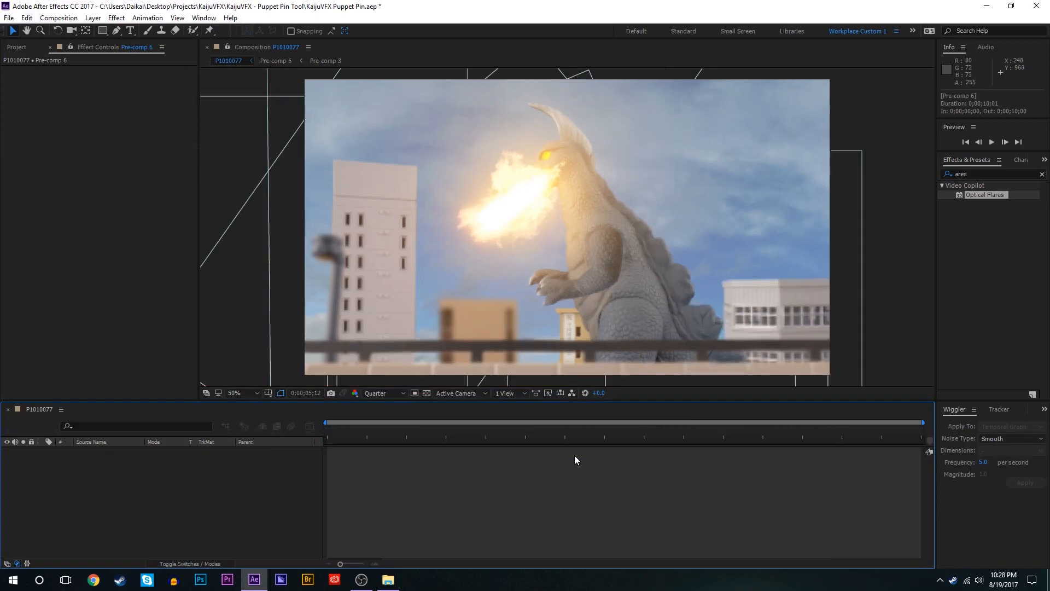
pyautogui.click(7, 461)
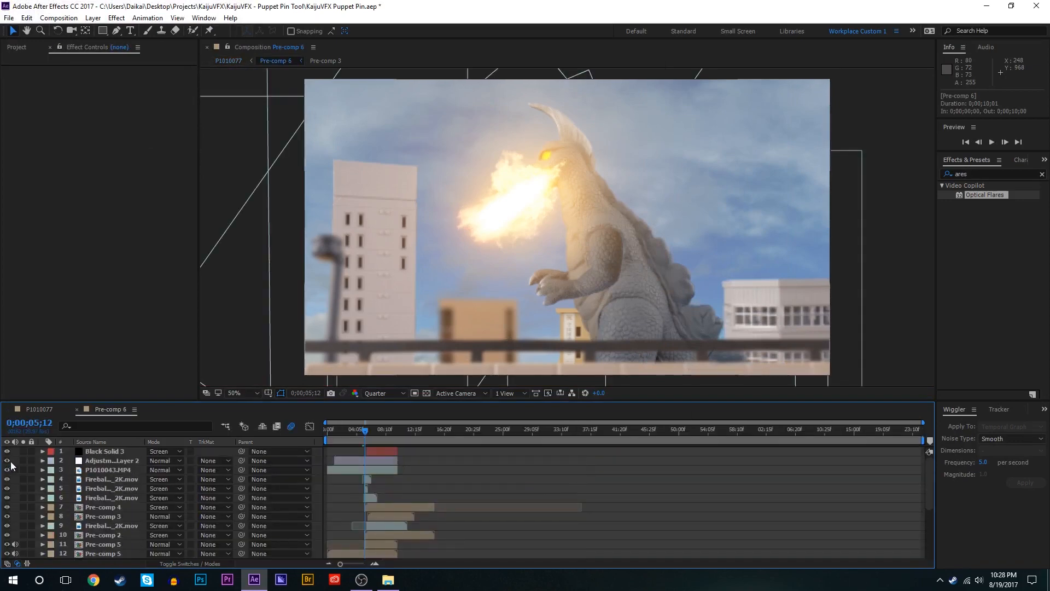
pyautogui.scroll(-5, 494, 482)
pyautogui.scroll(5, 494, 482)
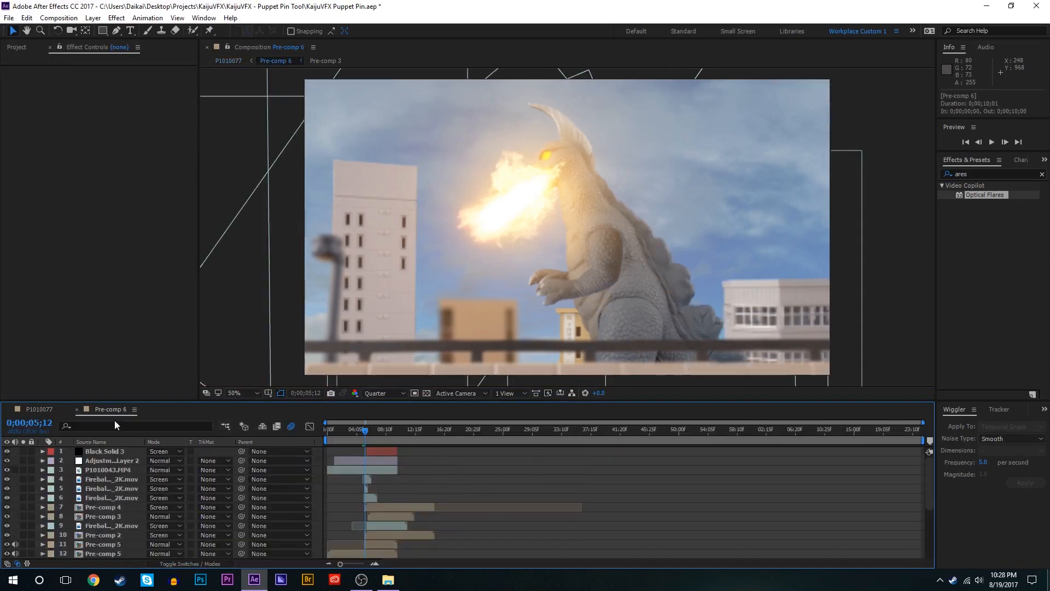
pyautogui.click(77, 409)
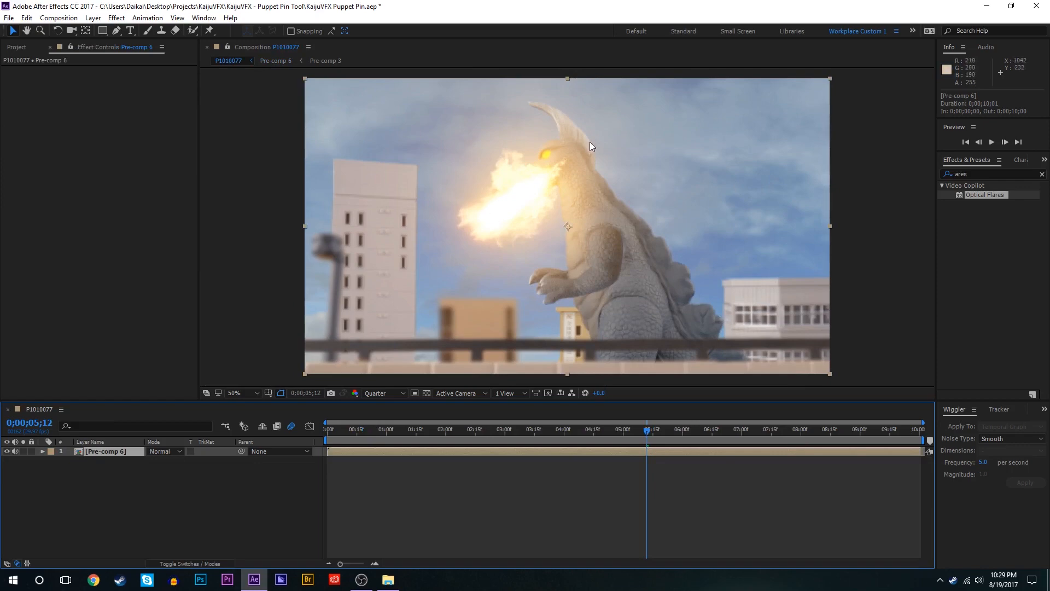
# Step: Save the project and apply the Motion Tile effect to the Pre-comp 6 layer
pyautogui.press('Home')
pyautogui.hotkey('ctrl', 's')
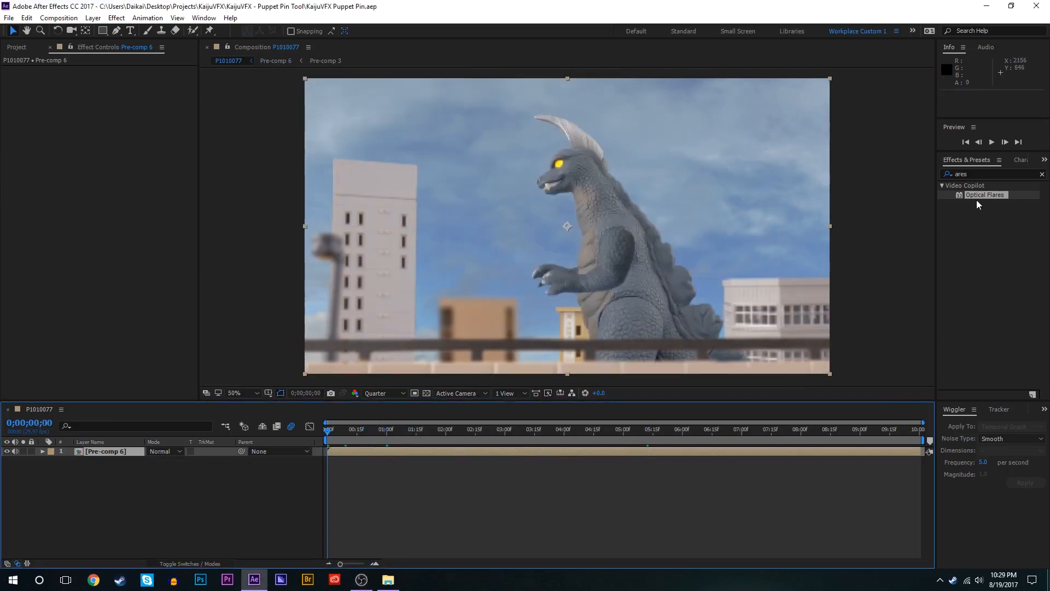
pyautogui.click(977, 175)
pyautogui.write('til')
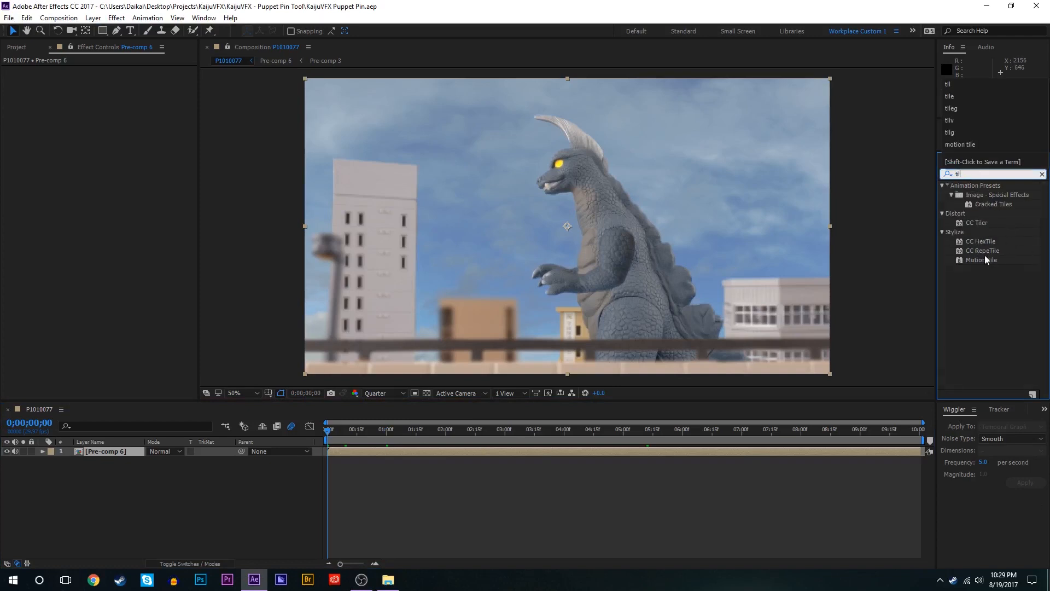
pyautogui.moveTo(982, 260); pyautogui.dragTo(154, 157)
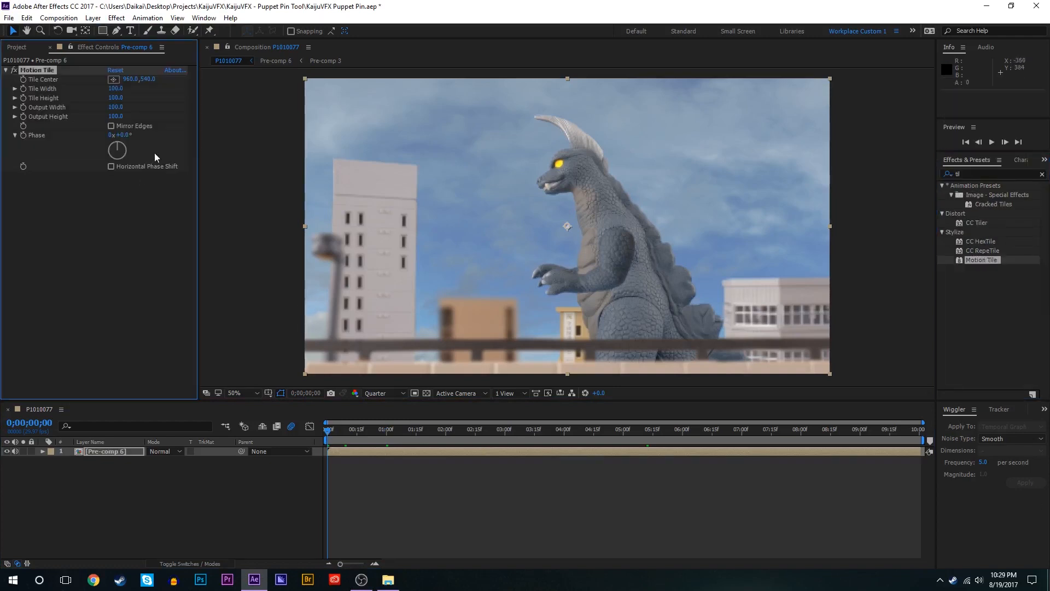
# Step: Set Motion Tile's Output Width and Output Height to 121 with Mirror Edges on, testing the edges by briefly shifting the layer
pyautogui.click(116, 107)
pyautogui.click(122, 116)
pyautogui.write('121')
pyautogui.press('Return')
pyautogui.click(144, 127)
pyautogui.moveTo(396, 149)
pyautogui.mouseDown()
pyautogui.moveTo(468, 163)
pyautogui.moveTo(484, 191)
pyautogui.moveTo(441, 213)
pyautogui.moveTo(366, 213)
pyautogui.moveTo(330, 191)
pyautogui.moveTo(354, 148)
pyautogui.moveTo(436, 157)
pyautogui.moveTo(384, 152)
pyautogui.moveTo(374, 143)
pyautogui.moveTo(406, 131)
pyautogui.moveTo(377, 133)
pyautogui.moveTo(372, 146)
pyautogui.moveTo(389, 160)
pyautogui.moveTo(410, 157)
pyautogui.mouseUp()
pyautogui.hotkey('ctrl', 'z')
# Step: Keyframe the Pre-comp 6 layer's Position at 0;00;00;00 and at 0;00;10;00 with the same value
pyautogui.press('p')
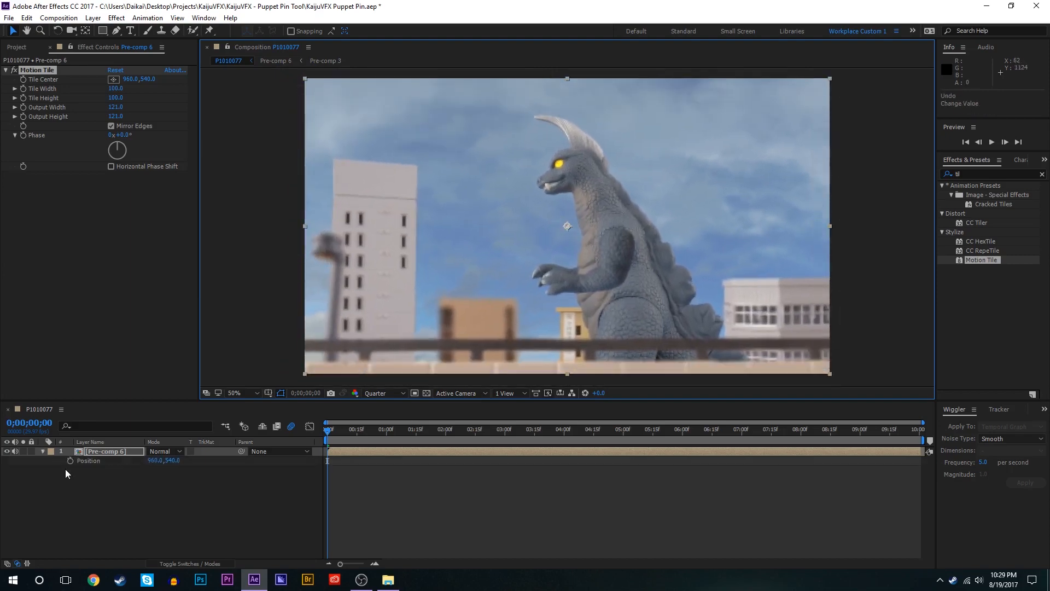
pyautogui.click(70, 461)
pyautogui.press('space')
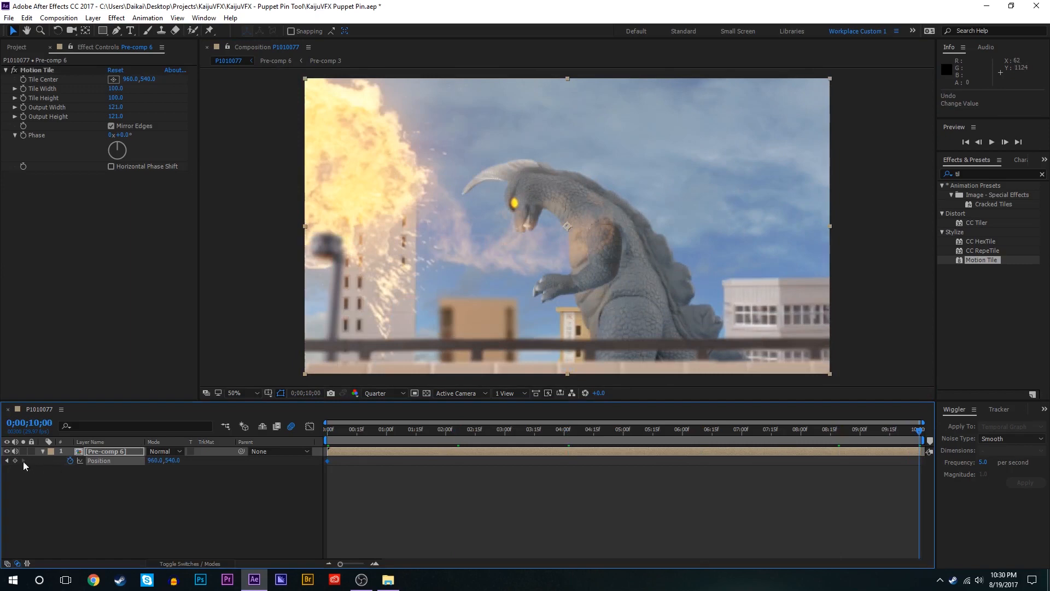
pyautogui.click(381, 439)
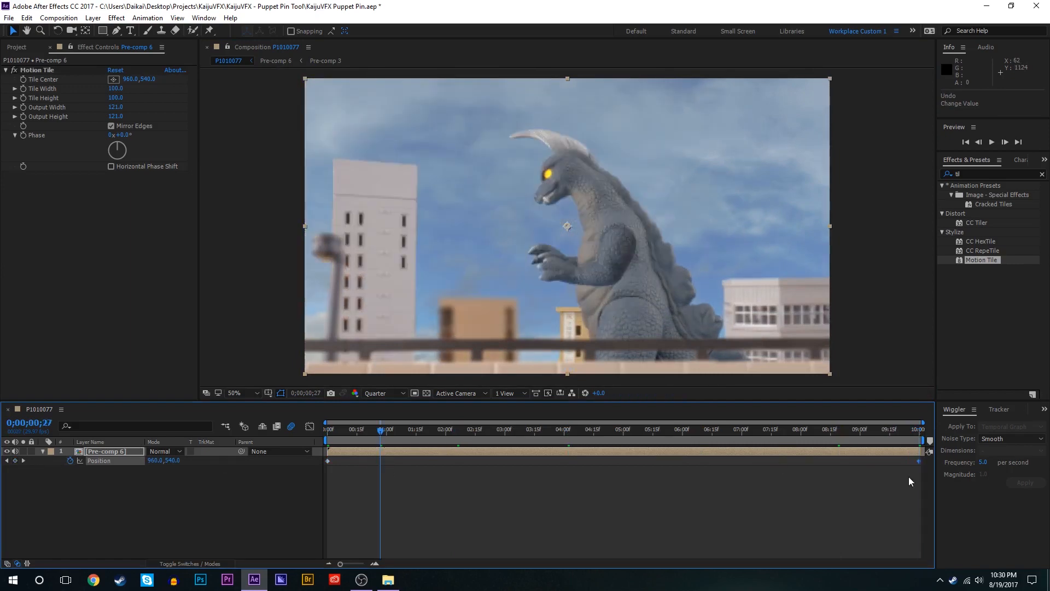
# Step: Add unchanged Position keyframes at 0;00;01;04 and at about 3.6, 5.3 and 7.9 seconds to bracket the calm sections
pyautogui.press('space')
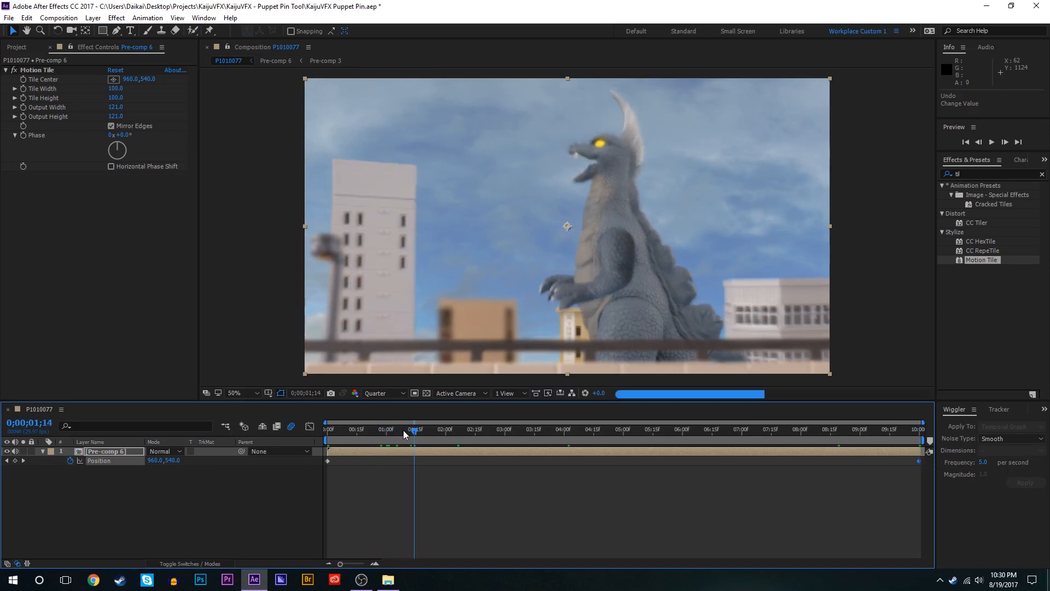
pyautogui.click(394, 430)
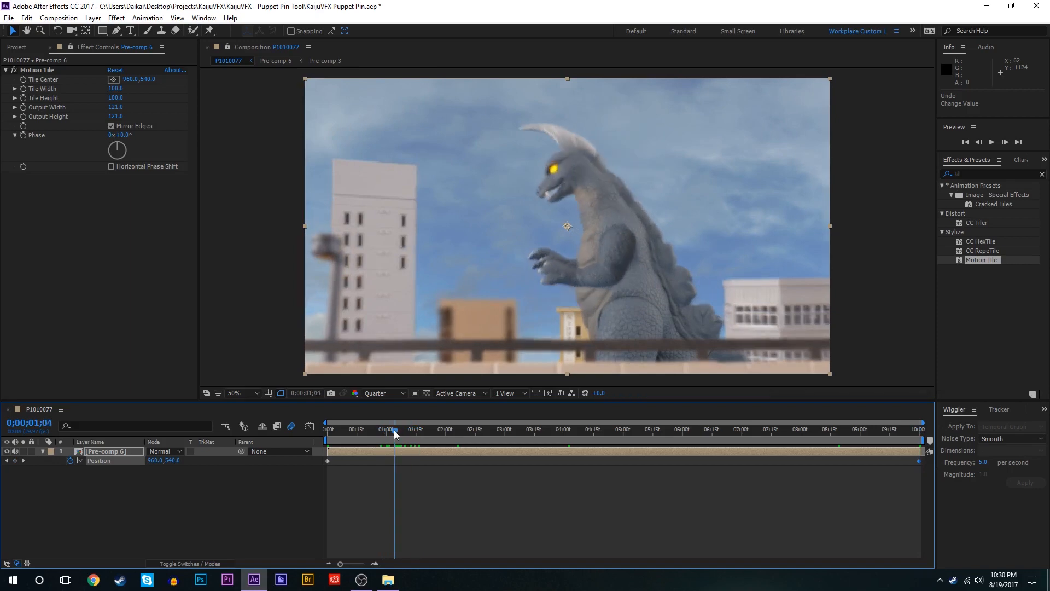
pyautogui.moveTo(396, 434); pyautogui.dragTo(638, 438)
pyautogui.moveTo(713, 437); pyautogui.dragTo(746, 438)
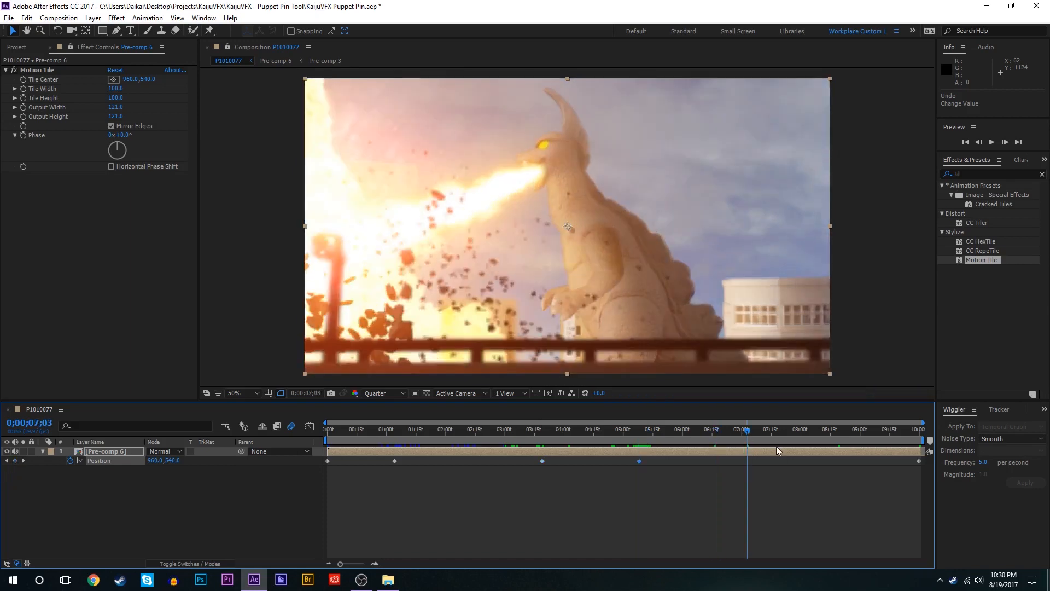
pyautogui.click(786, 435)
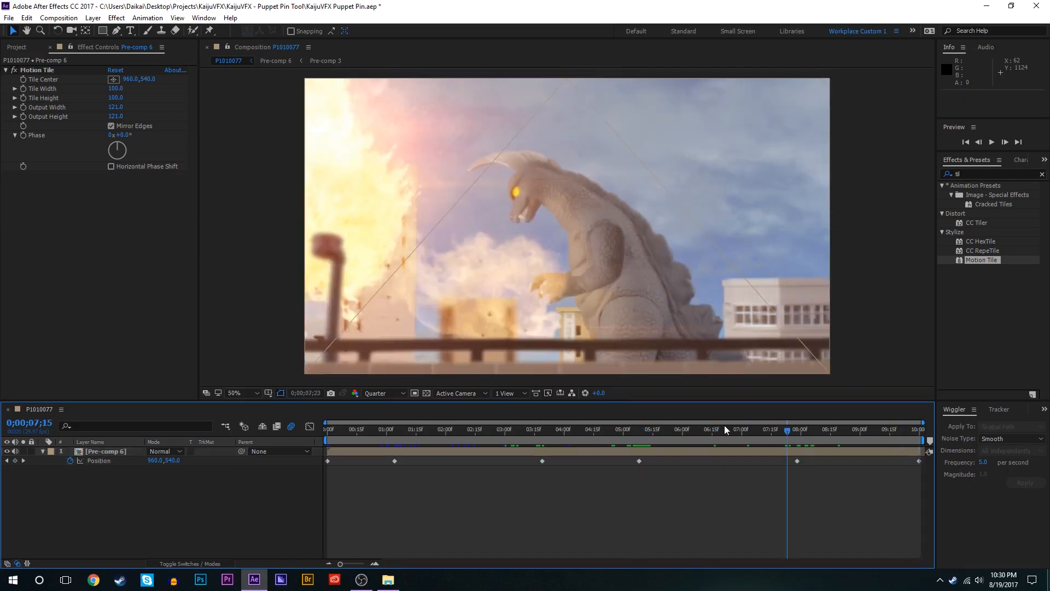
pyautogui.moveTo(725, 430); pyautogui.dragTo(327, 429)
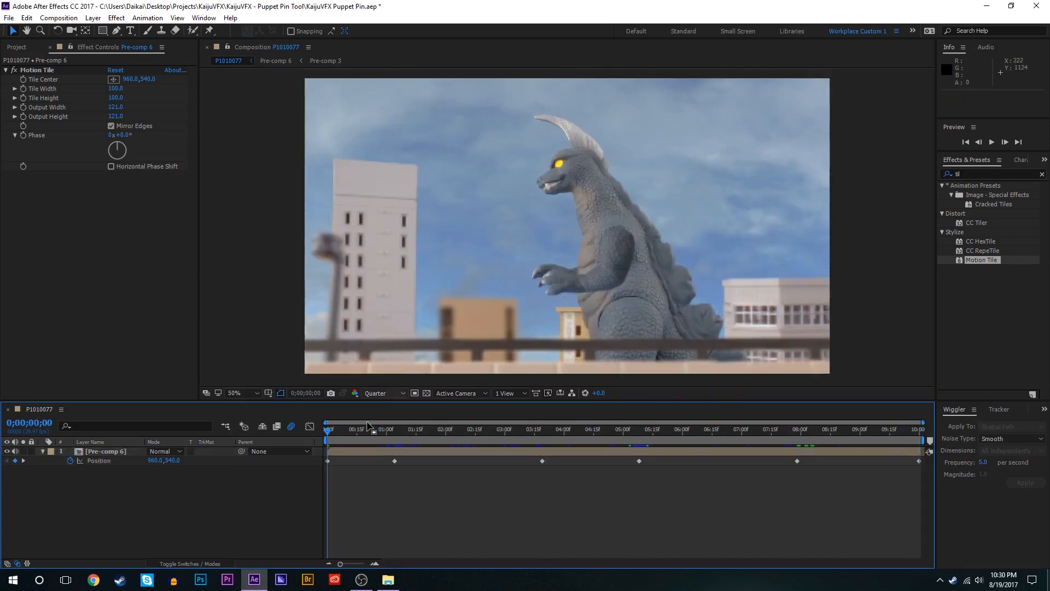
# Step: Apply the Wiggler to the first two Position keyframes with Frequency 1 per second and Magnitude 14
pyautogui.click(351, 450)
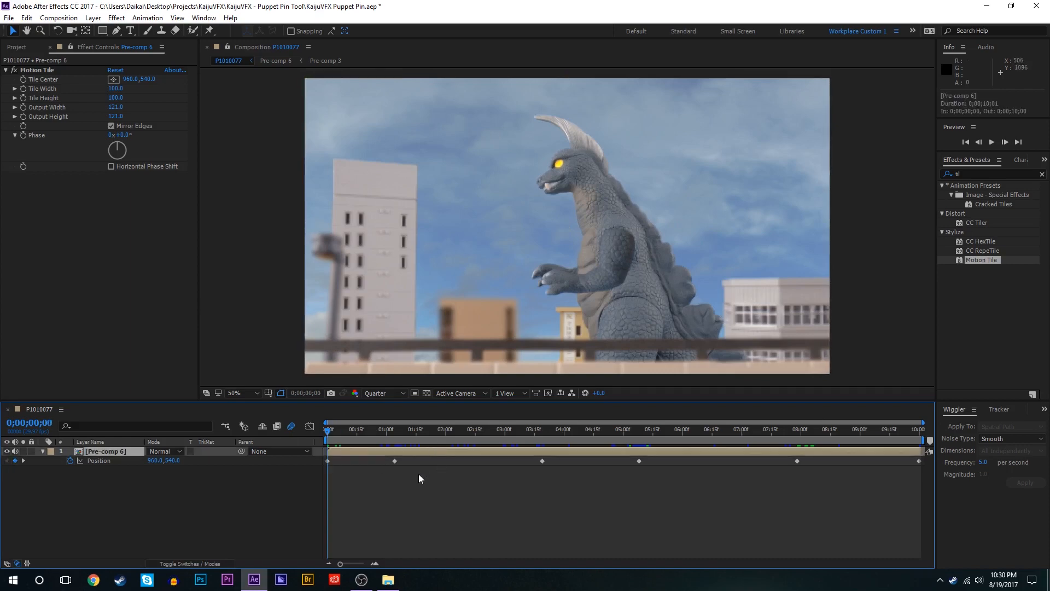
pyautogui.click(314, 461)
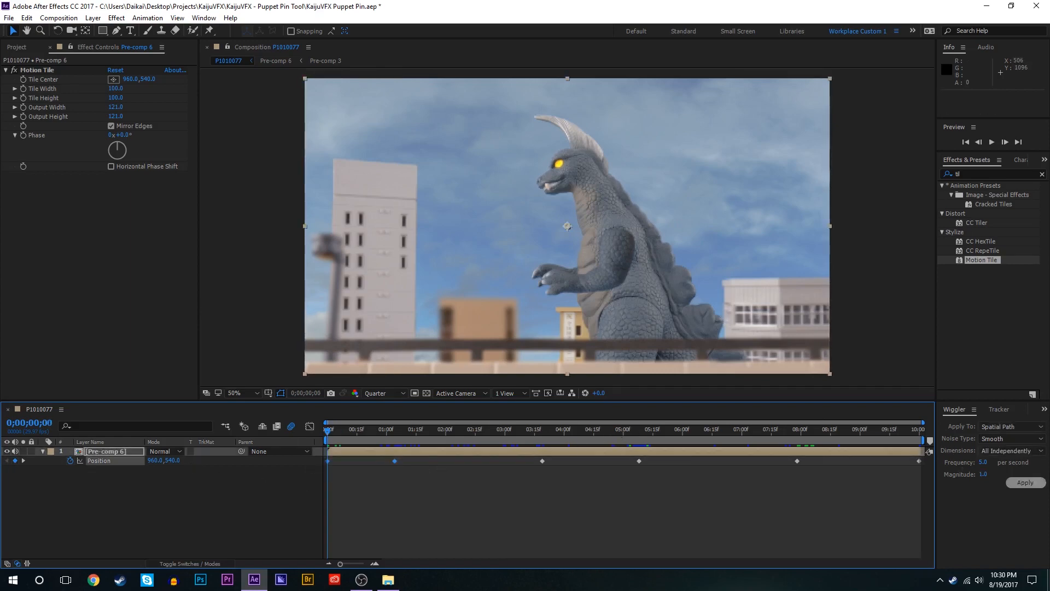
pyautogui.click(985, 463)
pyautogui.press('Tab')
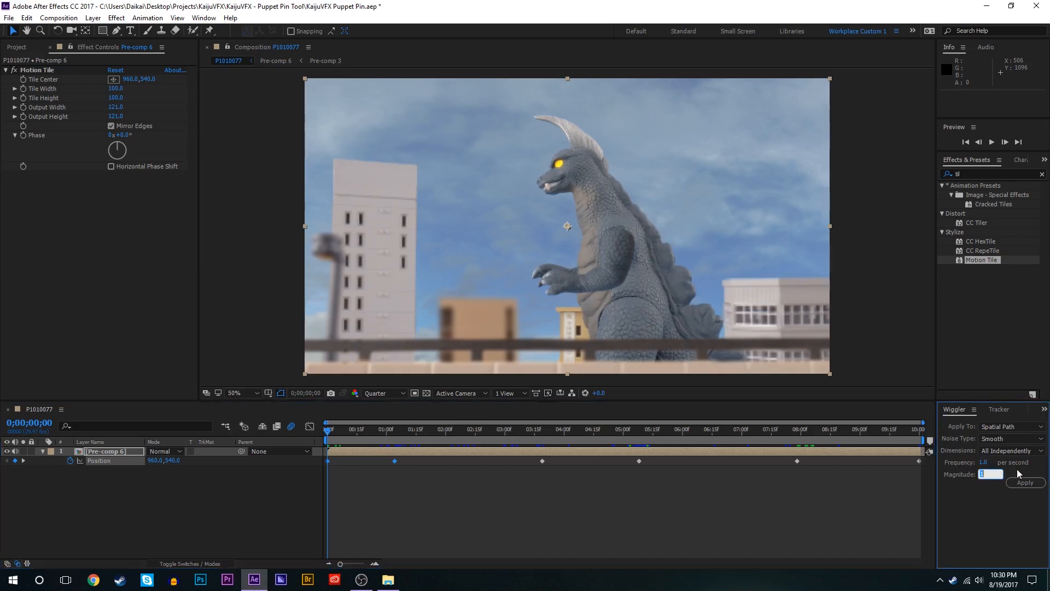
pyautogui.write('14')
pyautogui.click(1026, 484)
# Step: Apply the same wiggle to the Position keyframe pair at about 3.6 and 5.3 seconds, and to the last pair up to 0;00;10;00
pyautogui.press('k')
pyautogui.moveTo(504, 440); pyautogui.dragTo(581, 433)
pyautogui.moveTo(516, 459); pyautogui.dragTo(723, 458)
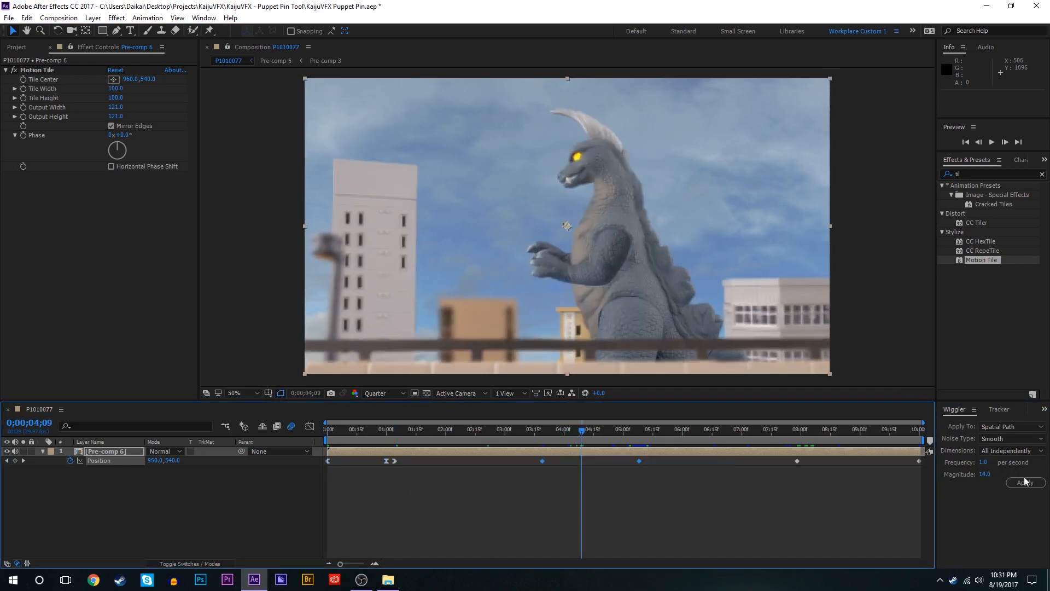
pyautogui.click(1025, 482)
pyautogui.moveTo(797, 470); pyautogui.dragTo(957, 454)
pyautogui.click(1025, 483)
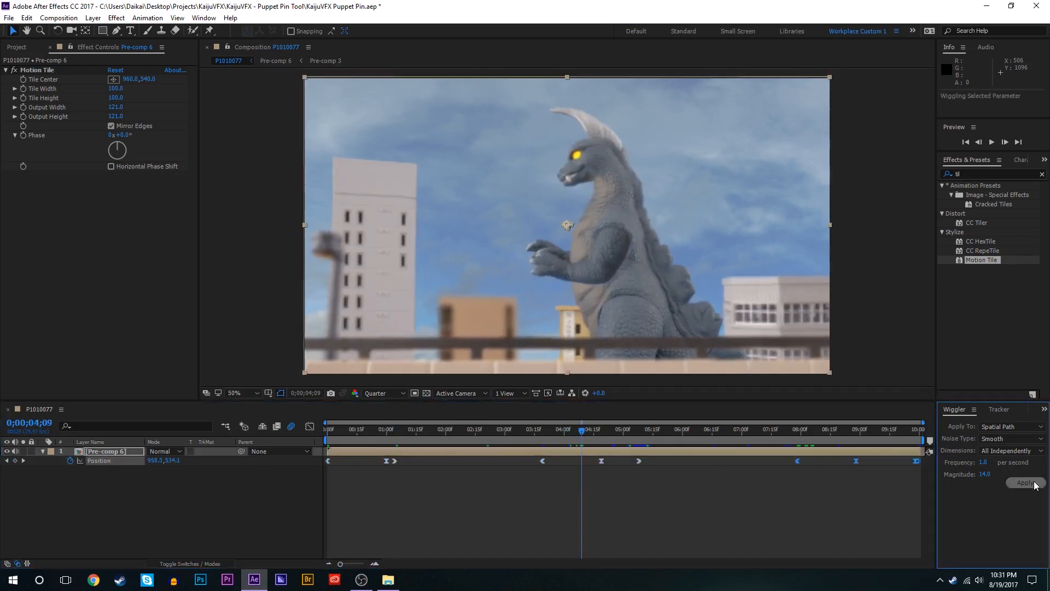
# Step: Wiggle the Position keyframe pair at 0;00;01;04 and about 3.6 seconds with Frequency 21 per second and Magnitude 4, and preview it
pyautogui.click(825, 483)
pyautogui.click(393, 434)
pyautogui.moveTo(392, 436); pyautogui.dragTo(578, 457)
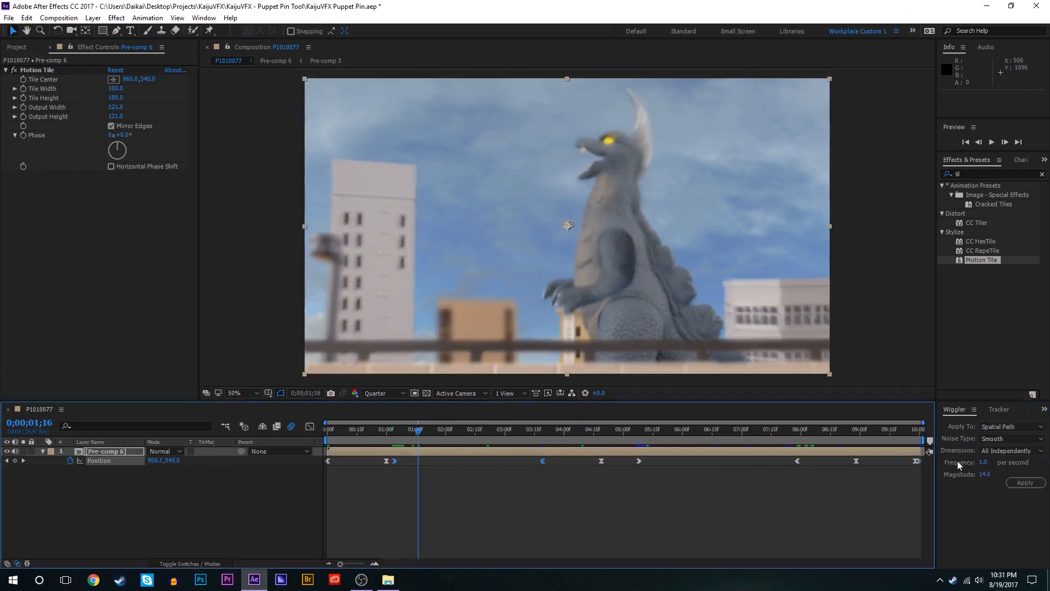
pyautogui.click(985, 463)
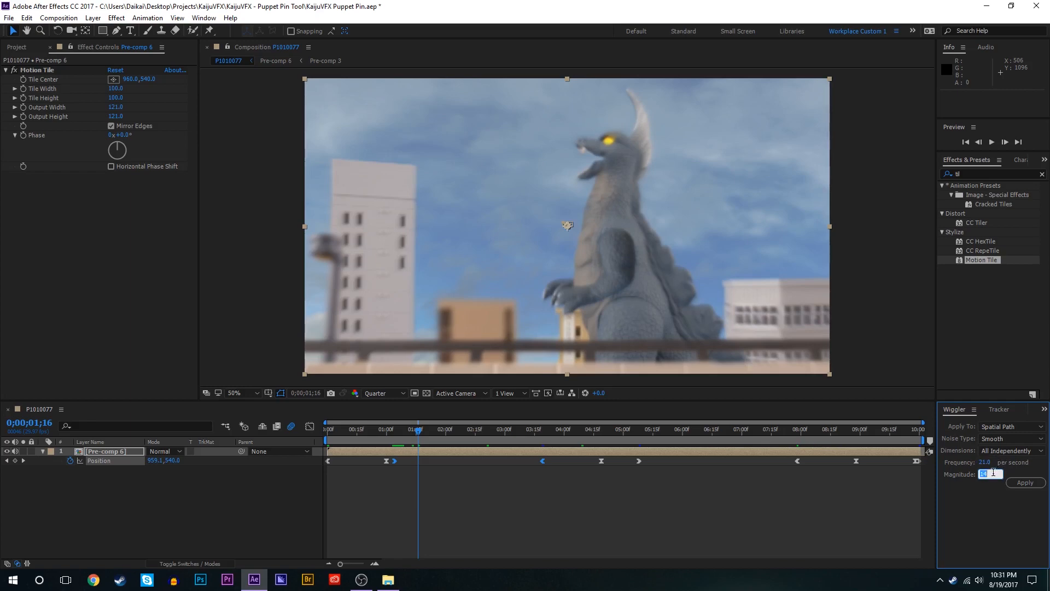
pyautogui.write('4')
pyautogui.click(1009, 481)
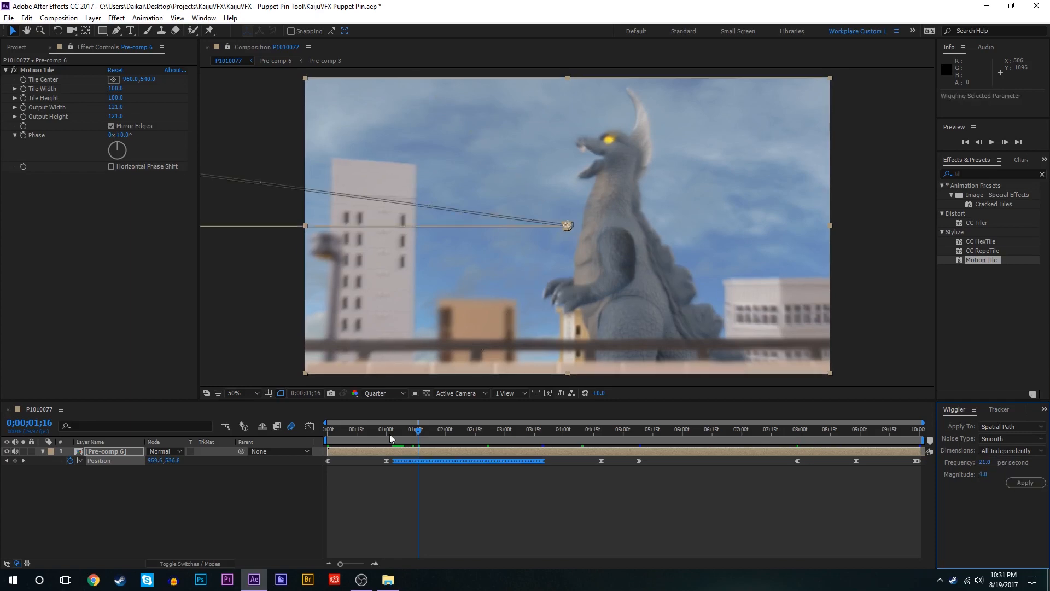
pyautogui.moveTo(390, 438); pyautogui.dragTo(395, 438)
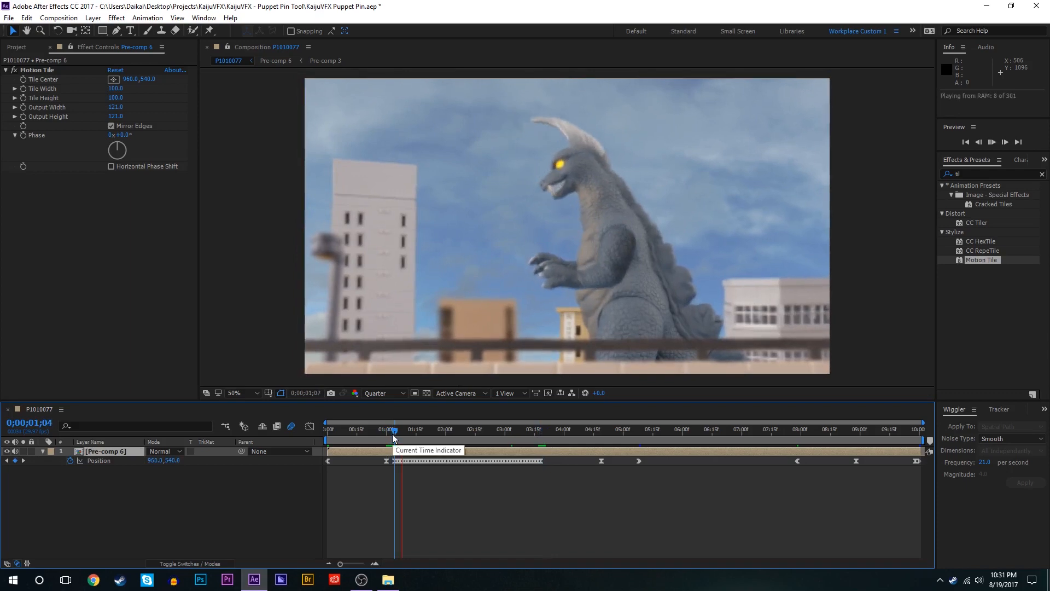
# Step: Undo the last wiggle and reapply it to the same keyframe pair with Magnitude 3
pyautogui.hotkey('ctrl', 'z')
pyautogui.hotkey('ctrl', 'z')
pyautogui.click(985, 475)
pyautogui.write('3')
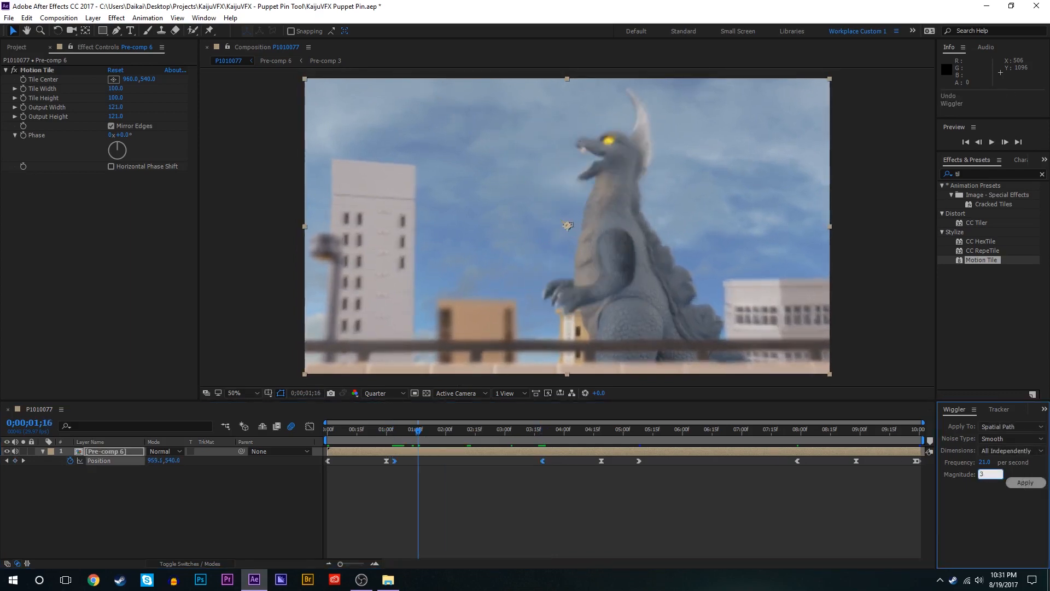
pyautogui.click(1025, 483)
pyautogui.click(545, 464)
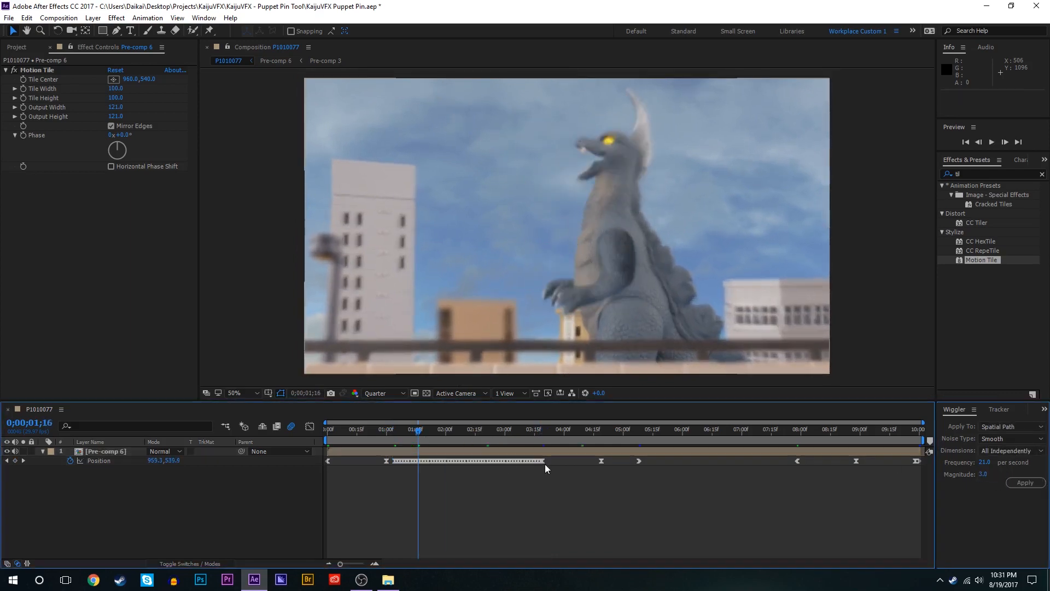
# Step: Wiggle the Position keyframe pair at about 5.3 and 7.9 seconds with Frequency 22 per second and Magnitude 7
pyautogui.moveTo(563, 433); pyautogui.dragTo(655, 432)
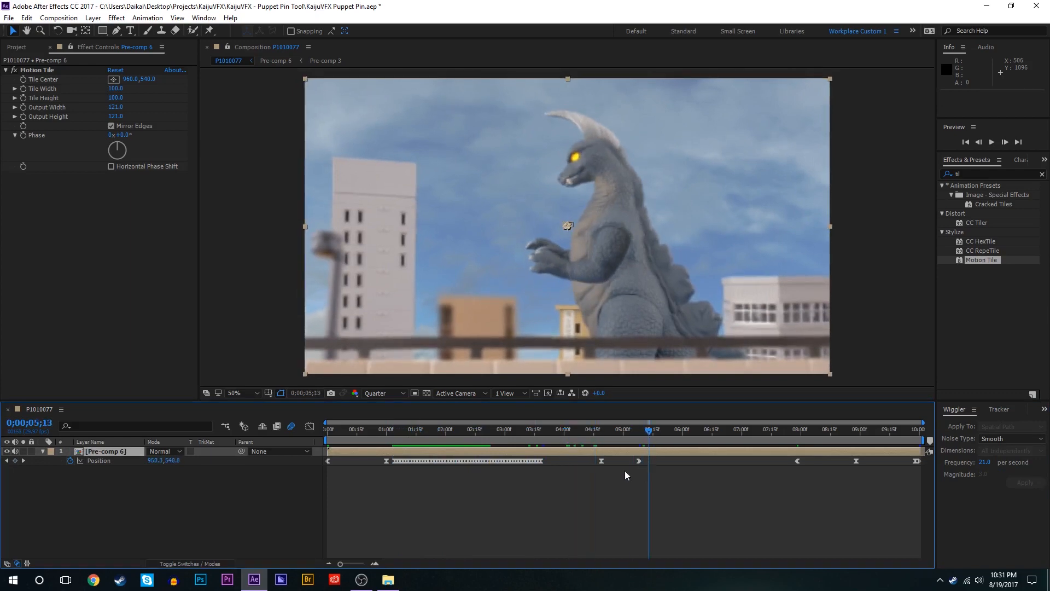
pyautogui.moveTo(625, 471); pyautogui.dragTo(811, 453)
pyautogui.click(985, 463)
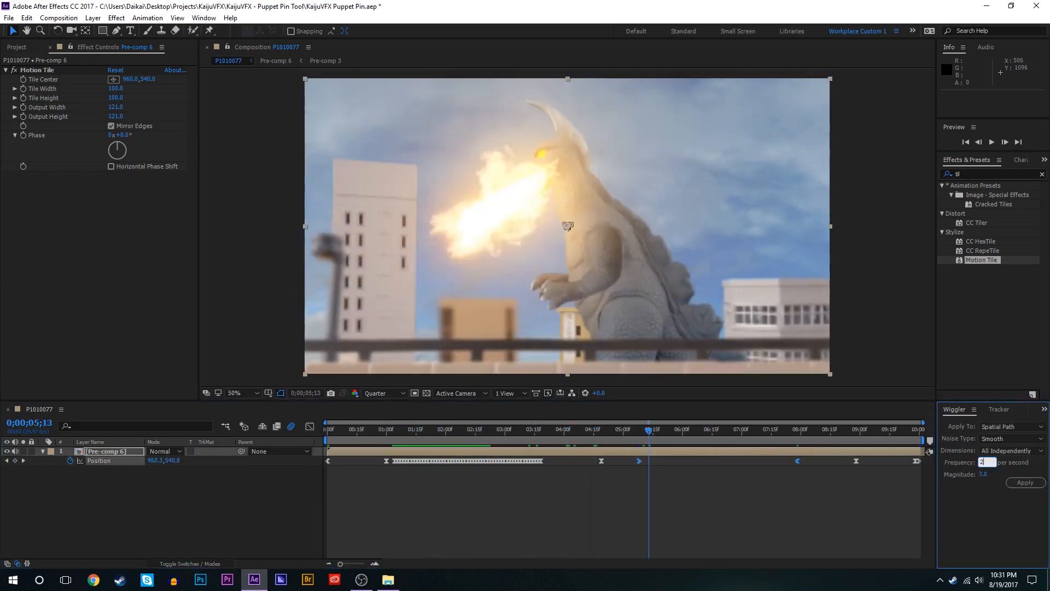
pyautogui.write('2')
pyautogui.press('Tab')
pyautogui.write('7')
pyautogui.click(1016, 481)
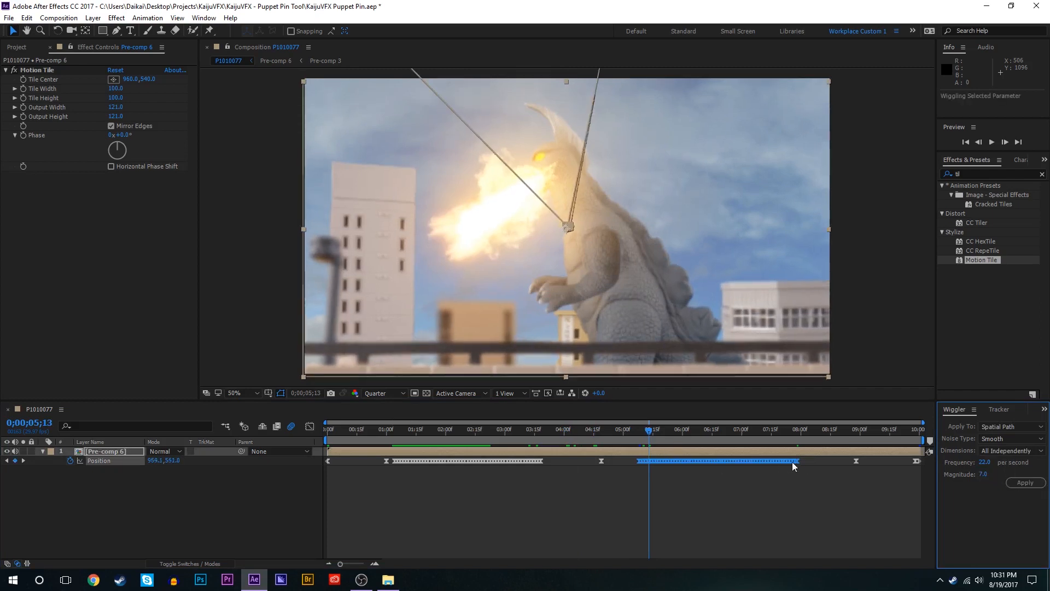
# Step: Preview the wiggled camera movement starting from 0;00;01;00
pyautogui.click(429, 503)
pyautogui.press('space')
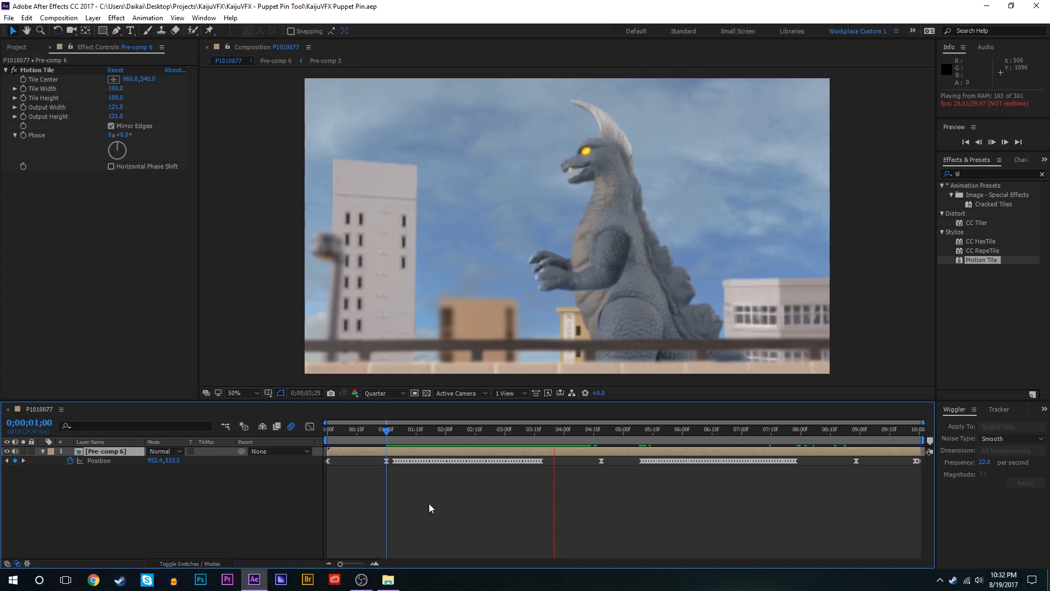
pyautogui.press('space')
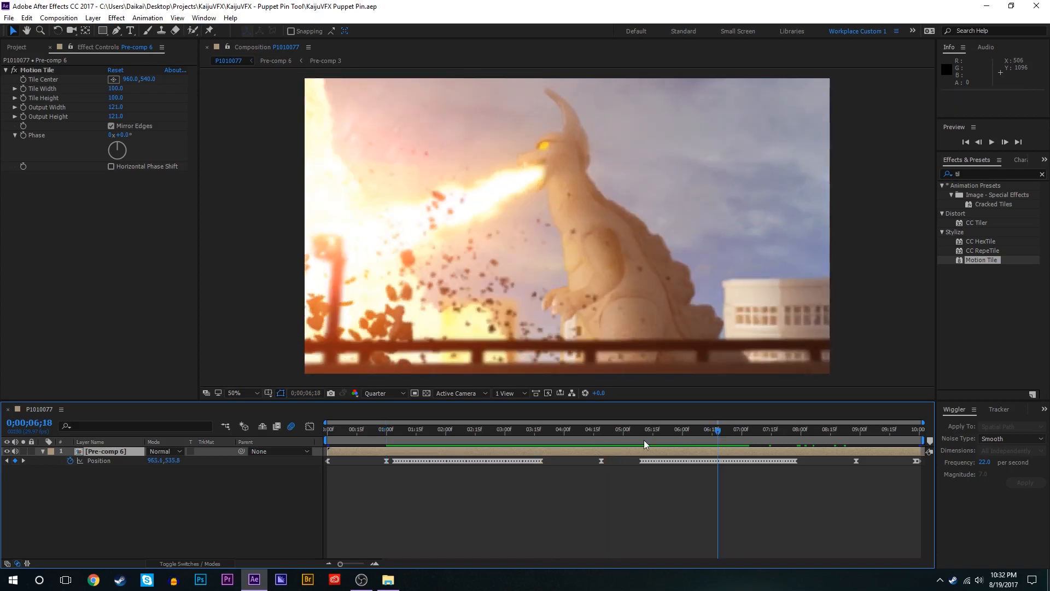
# Step: Add a Position keyframe at 0;00;05;08 and shift the Pre-comp 6 layer by hand just after it
pyautogui.moveTo(644, 439); pyautogui.dragTo(639, 445)
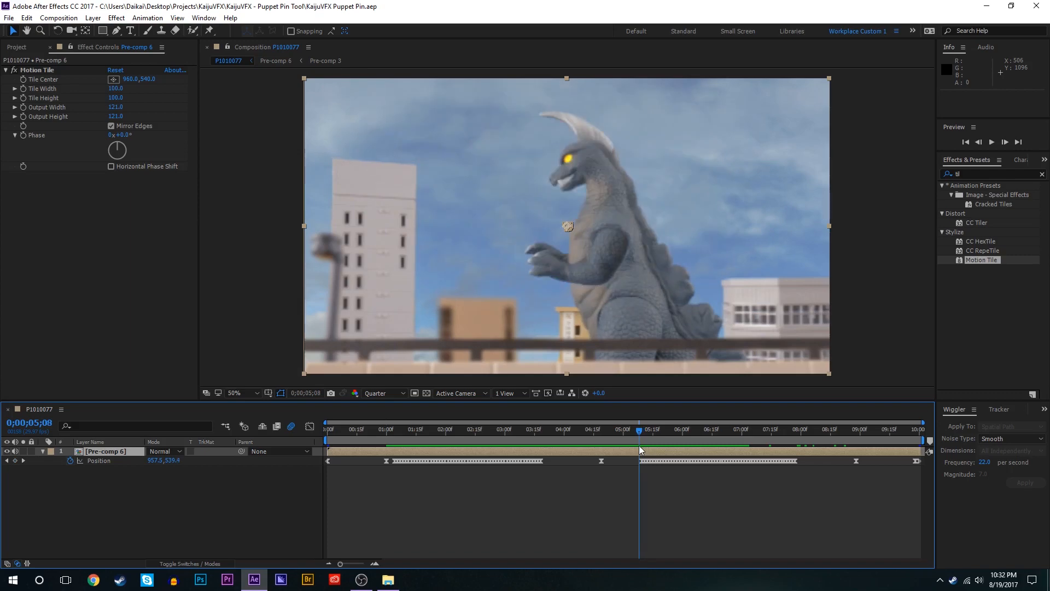
pyautogui.click(15, 461)
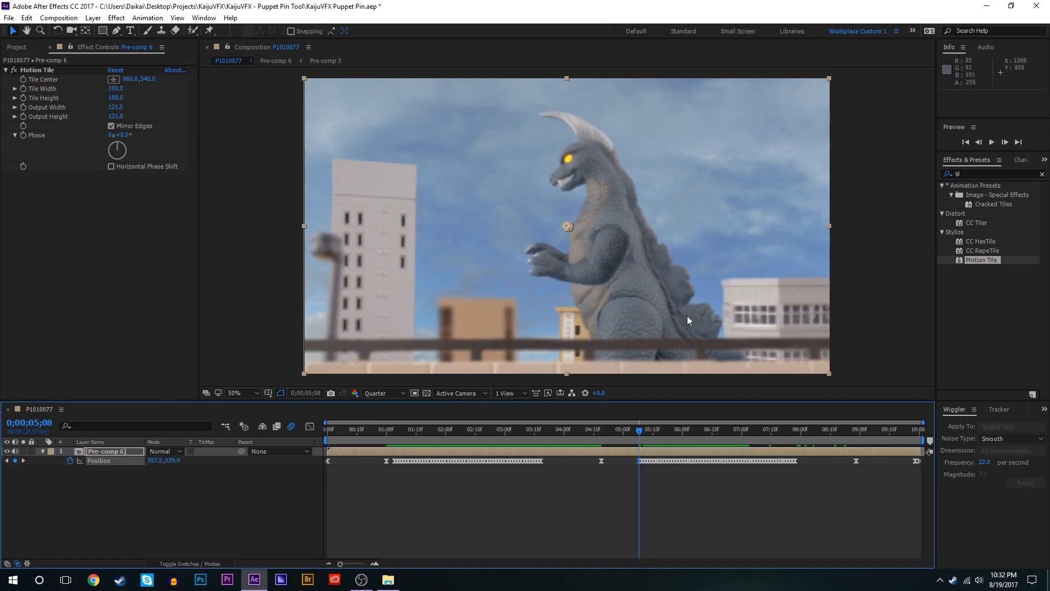
pyautogui.press('pagedown')
pyautogui.moveTo(717, 311); pyautogui.dragTo(718, 304)
pyautogui.press('pagedown')
pyautogui.press('pagedown')
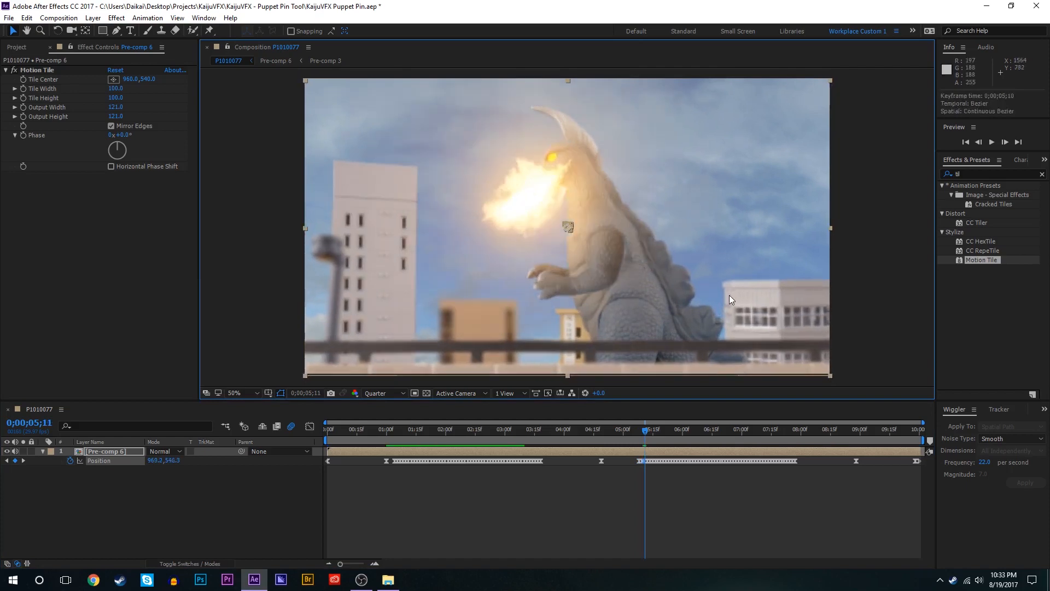
# Step: Nudge the layer by hand around 0;00;05;12 to 0;00;05;16, to a position of about 952.6, 536.4, to roughen the fire-breath shake
pyautogui.press('pagedown')
pyautogui.moveTo(728, 294); pyautogui.dragTo(737, 285)
pyautogui.press('pagedown')
pyautogui.press('pagedown')
pyautogui.press('pagedown')
pyautogui.press('pagedown')
pyautogui.press('pagedown')
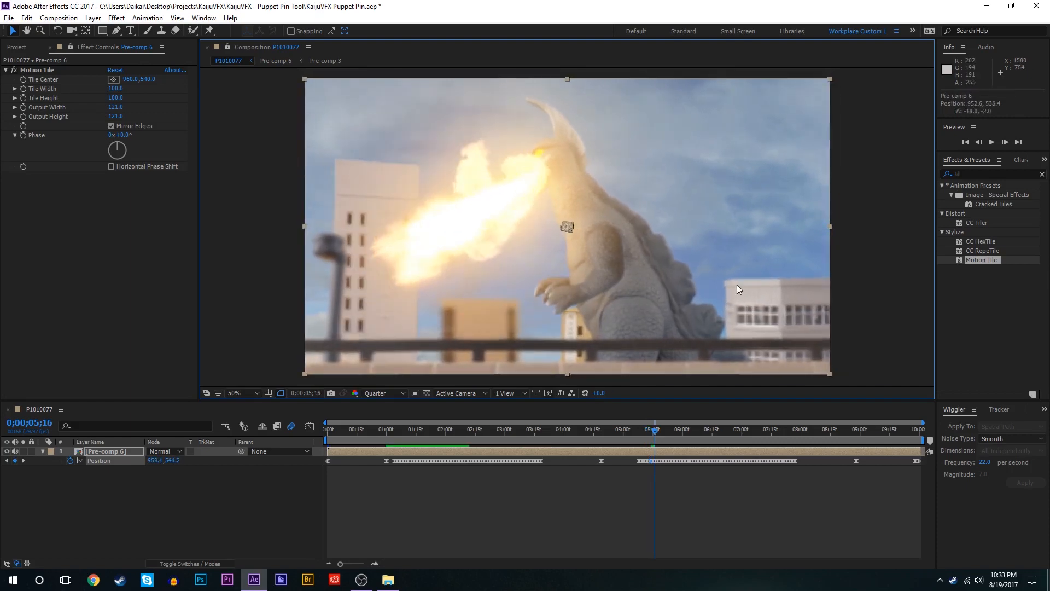
pyautogui.press('pagedown')
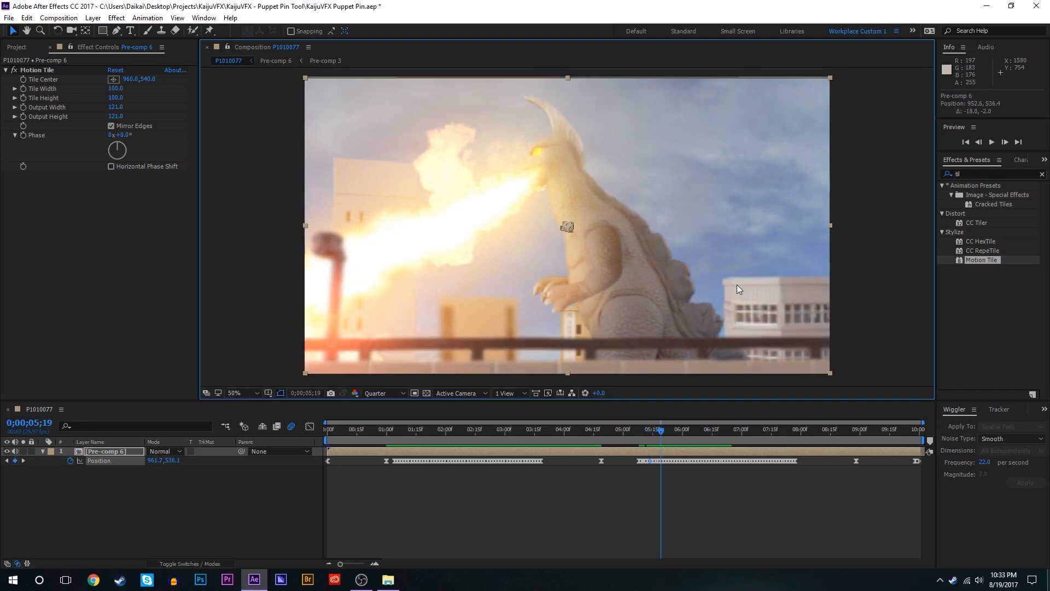
pyautogui.press('pagedown')
# Step: Shift the layer down and right to about 972.4, 557.5 near 0;00;05;27, and preview the shake
pyautogui.moveTo(587, 334); pyautogui.dragTo(631, 319)
pyautogui.press('pagedown')
pyautogui.press('pagedown')
pyautogui.press('space')
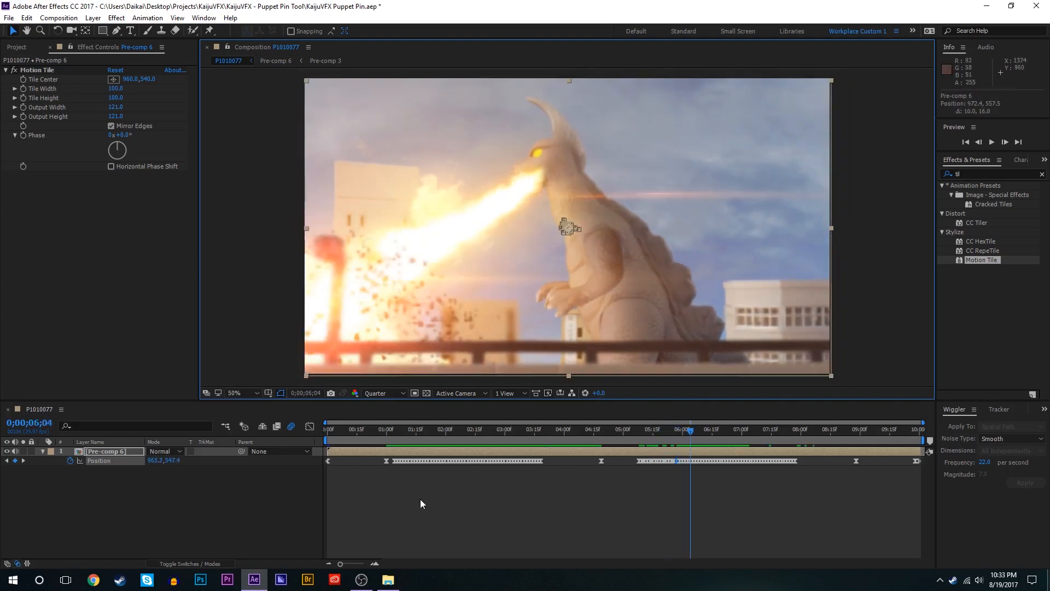
# Step: Add an abrupt layer shift shortly after 0;00;06;09, and another to about 947.1, 527.8 near 0;00;06;18
pyautogui.click(705, 432)
pyautogui.moveTo(705, 435); pyautogui.dragTo(700, 435)
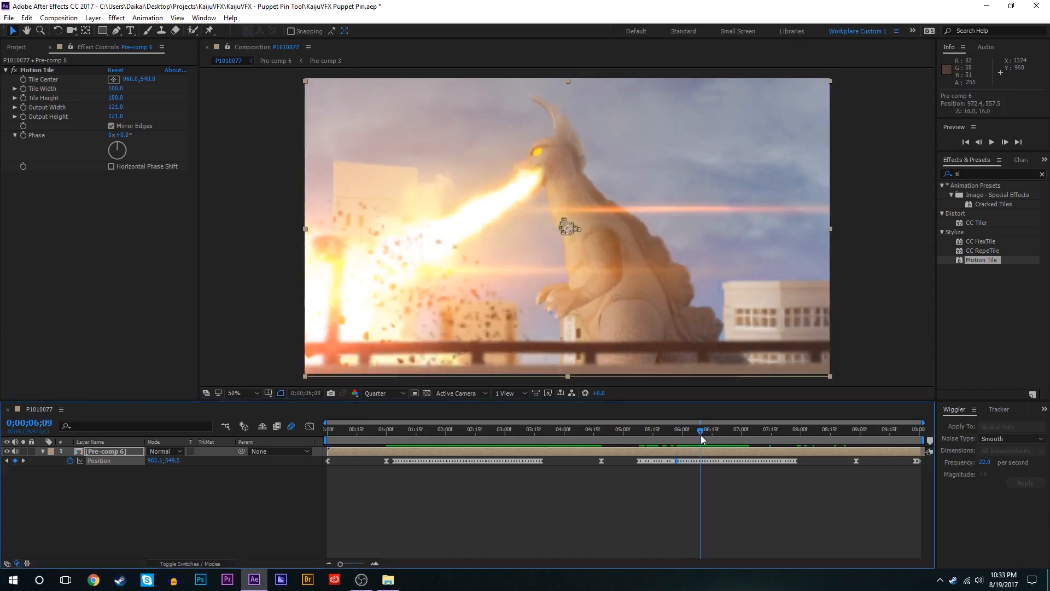
pyautogui.press('pagedown')
pyautogui.press('pagedown')
pyautogui.moveTo(671, 311); pyautogui.dragTo(678, 320)
pyautogui.press('pagedown')
pyautogui.press('pagedown')
pyautogui.press('pagedown')
pyautogui.press('pagedown')
pyautogui.press('pagedown')
pyautogui.press('pagedown')
pyautogui.press('pagedown')
pyautogui.press('pagedown')
pyautogui.press('pagedown')
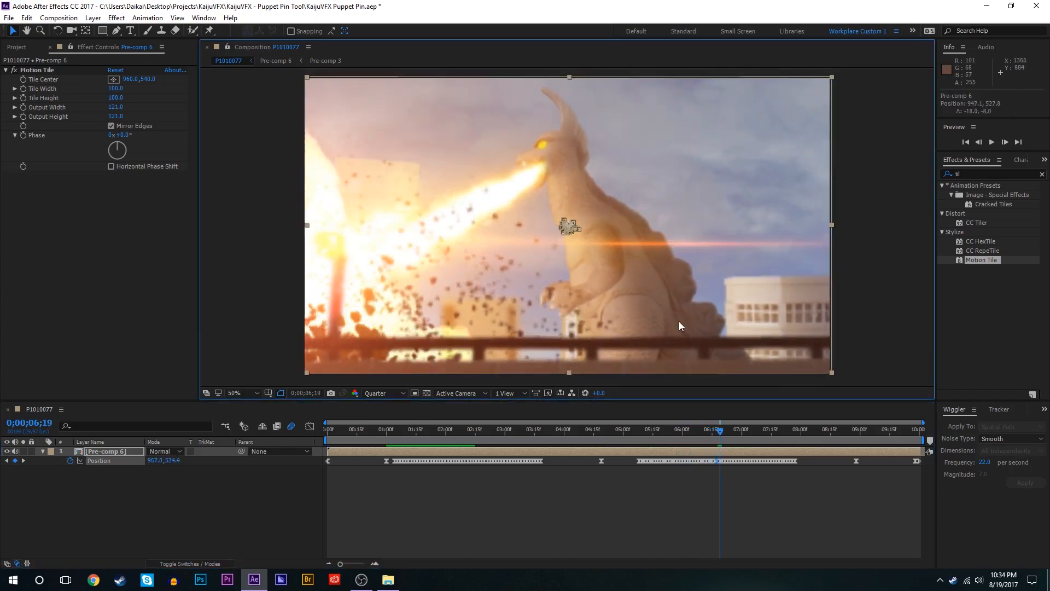
# Step: Shift the layer to about 942.6, 541.7 at 0;00;08;07 and to about 966.1, 540 at 0;00;08;18
pyautogui.press('pagedown')
pyautogui.moveTo(799, 435); pyautogui.dragTo(814, 434)
pyautogui.moveTo(772, 370); pyautogui.dragTo(766, 372)
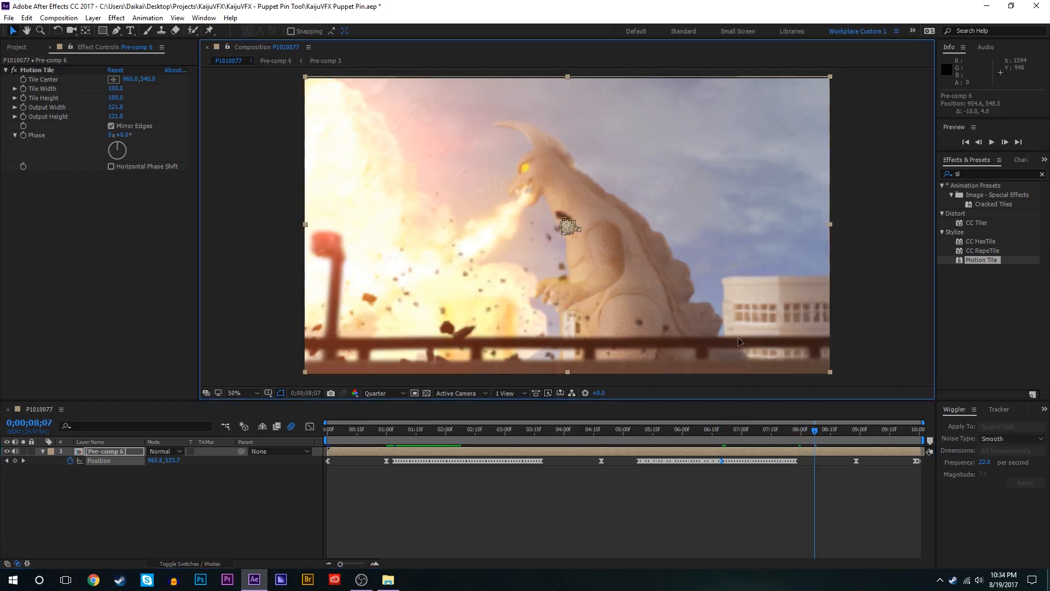
pyautogui.click(836, 435)
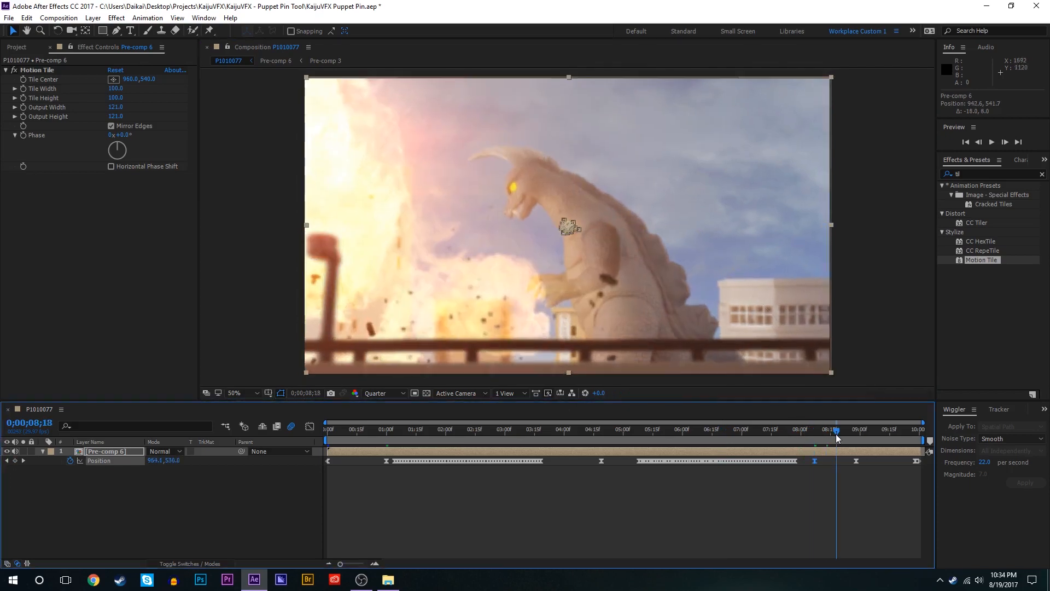
pyautogui.moveTo(789, 356); pyautogui.dragTo(790, 356)
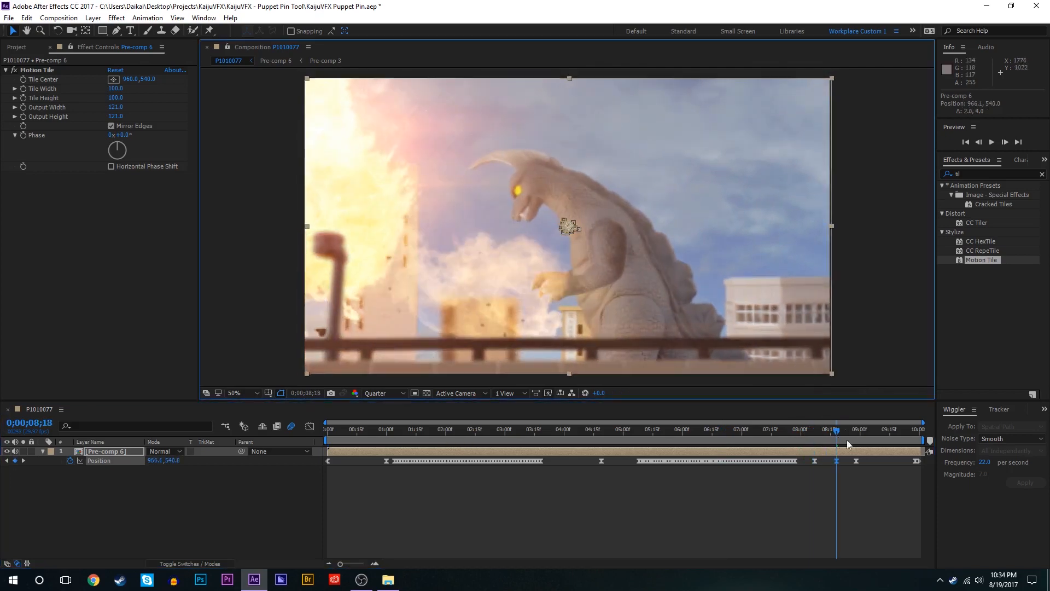
# Step: Move the Position keyframe near 0;00;09;00 to 0;00;09;07 and adjust the layer's position there by hand
pyautogui.moveTo(857, 461); pyautogui.dragTo(875, 464)
pyautogui.click(875, 431)
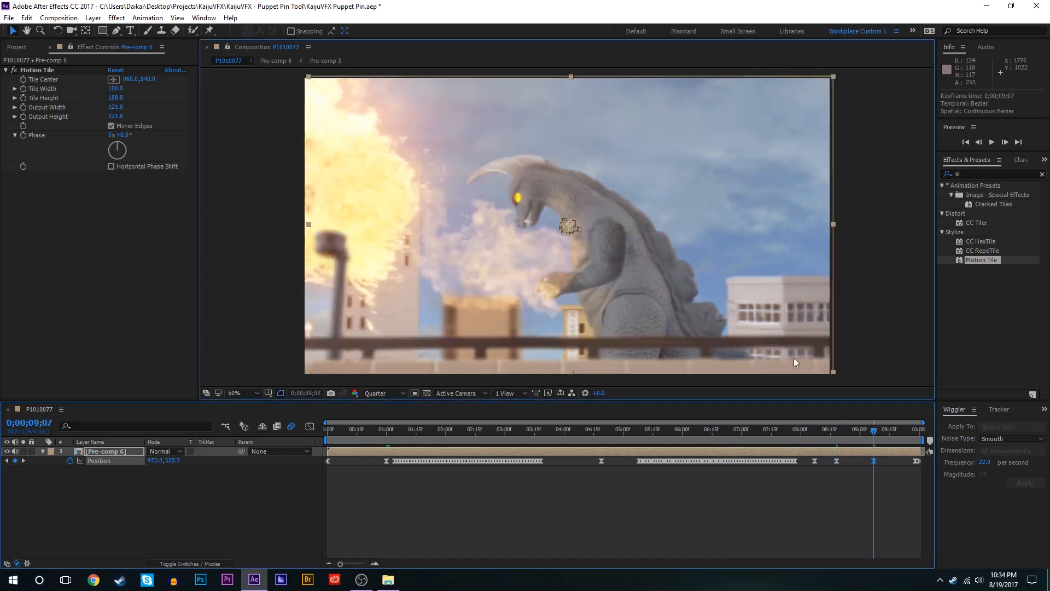
pyautogui.moveTo(795, 358); pyautogui.dragTo(788, 356)
# Step: Save the project and preview the shake during the fire breath
pyautogui.moveTo(647, 435); pyautogui.dragTo(389, 435)
pyautogui.hotkey('ctrl', 's')
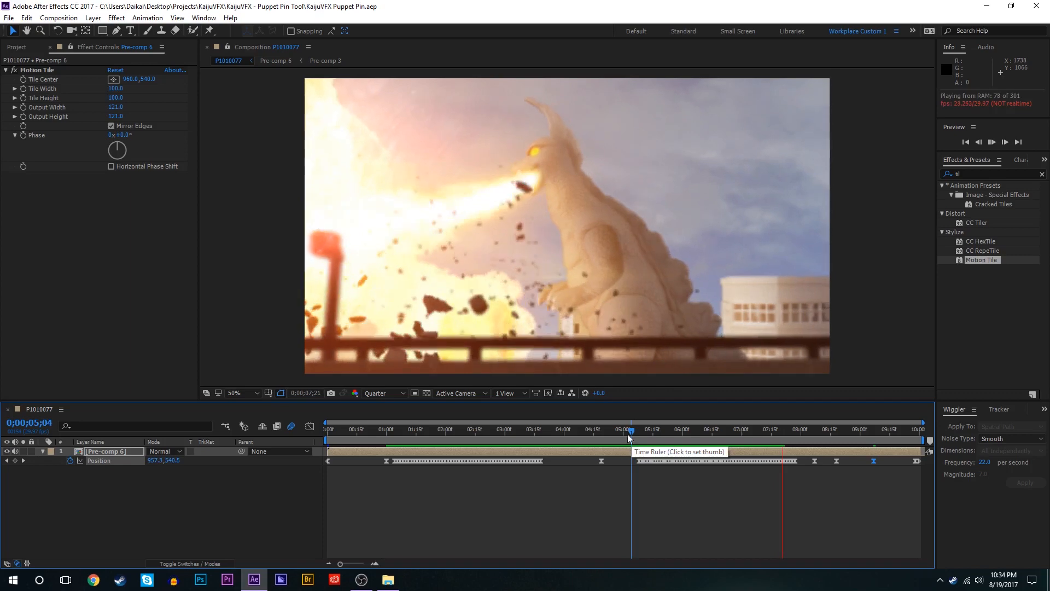
pyautogui.press('space')
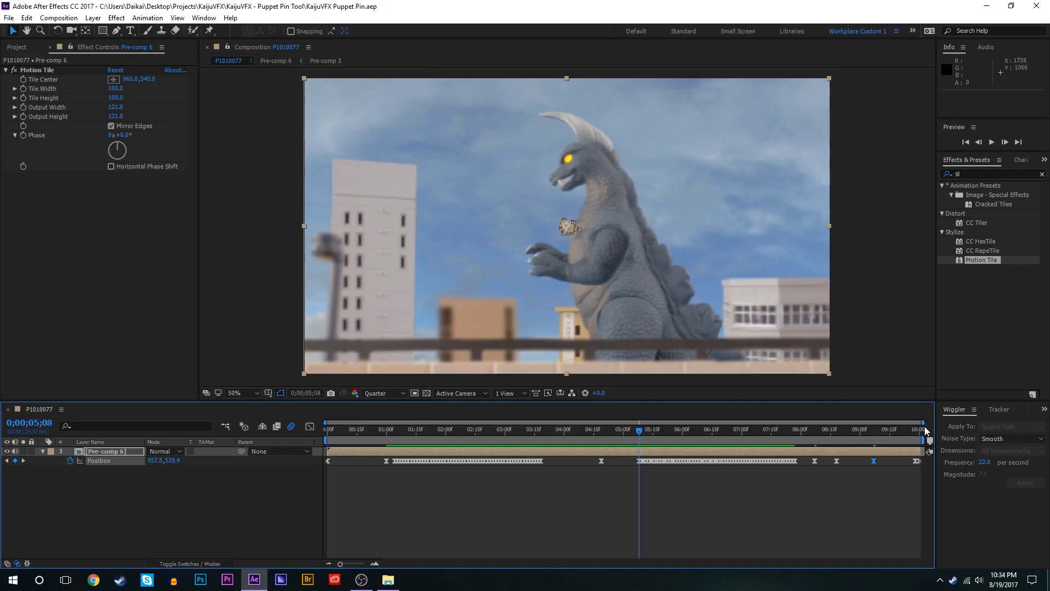
# Step: Delete the Position keyframe at 0;00;05;09 and preview the start of the fire breath
pyautogui.moveTo(923, 423); pyautogui.dragTo(666, 409)
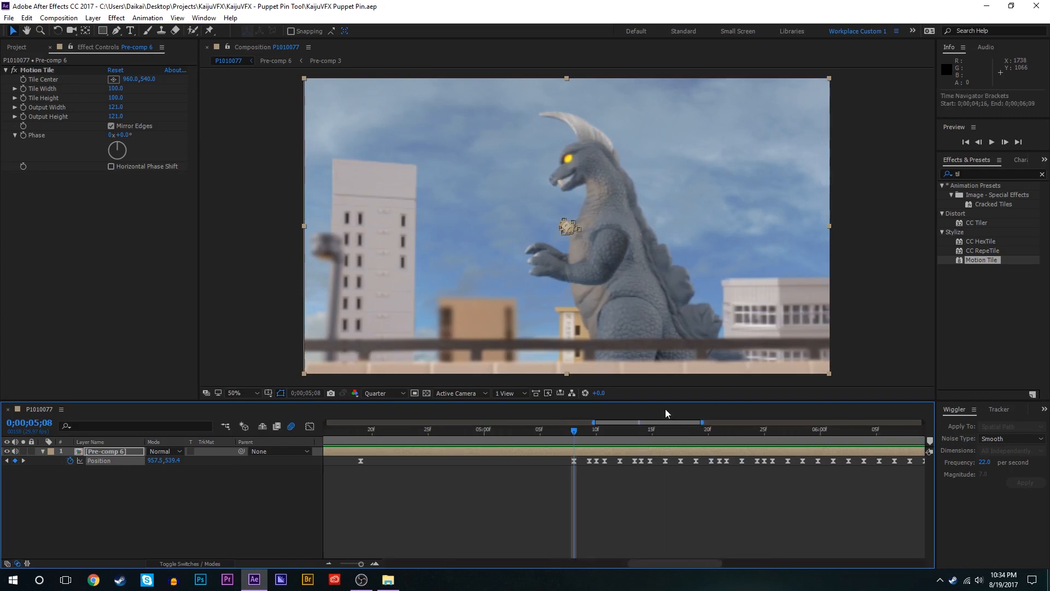
pyautogui.press('pagedown')
pyautogui.moveTo(593, 460); pyautogui.dragTo(586, 463)
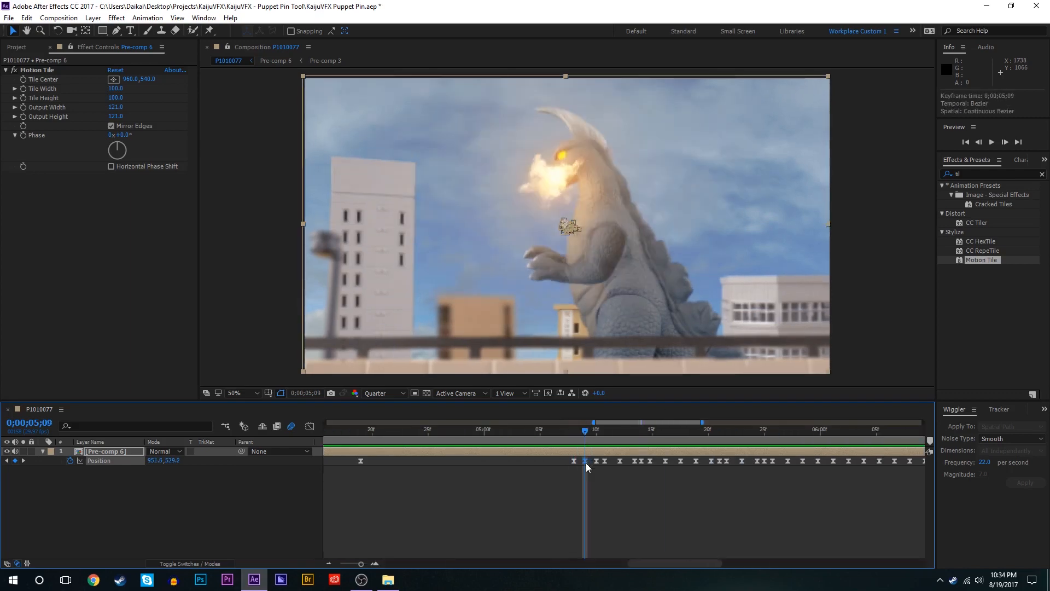
pyautogui.press('Delete')
pyautogui.click(564, 437)
pyautogui.press('space')
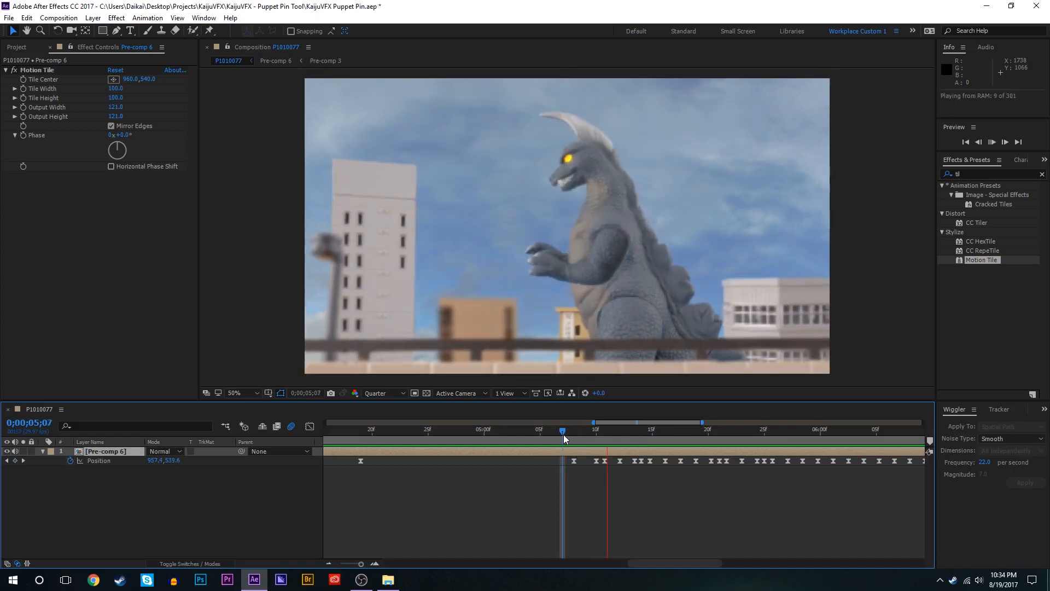
# Step: Delete the Position keyframe near 0;00;05;11 and replay the start of the shake
pyautogui.moveTo(564, 436); pyautogui.dragTo(612, 434)
pyautogui.click(604, 461)
pyautogui.press('Delete')
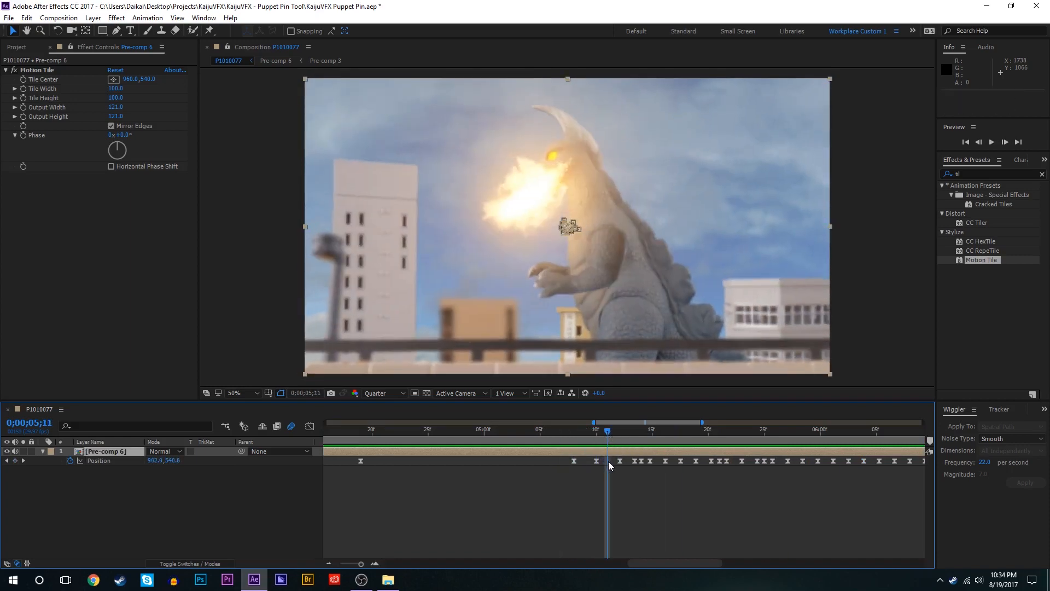
pyautogui.press('space')
pyautogui.click(569, 440)
pyautogui.press('space')
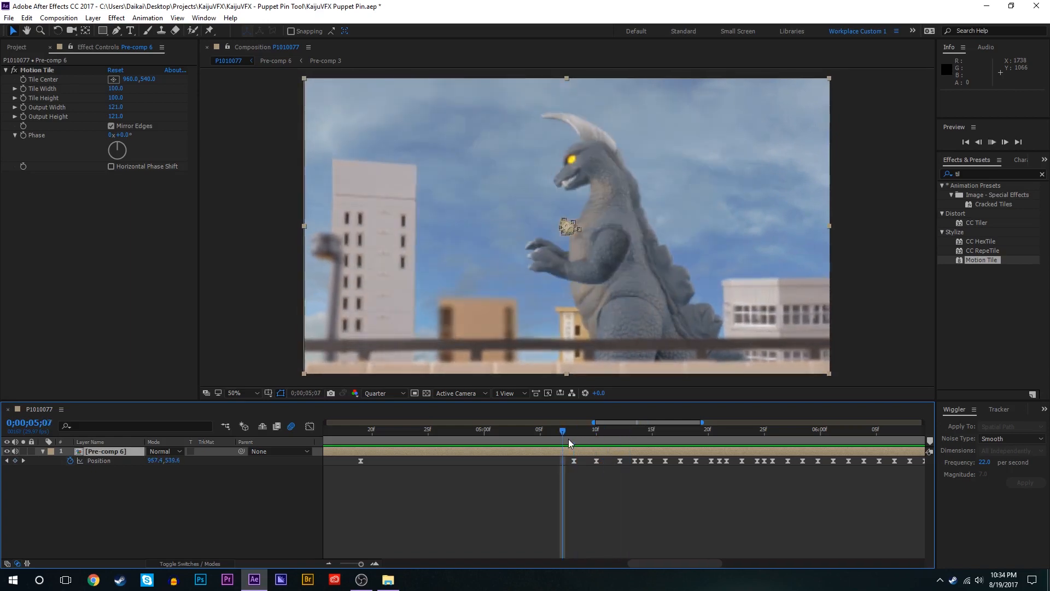
# Step: Add a Rotation keyframe to the Pre-comp 6 layer at 0;00;05;08 and show all its keyframed properties
pyautogui.click(571, 440)
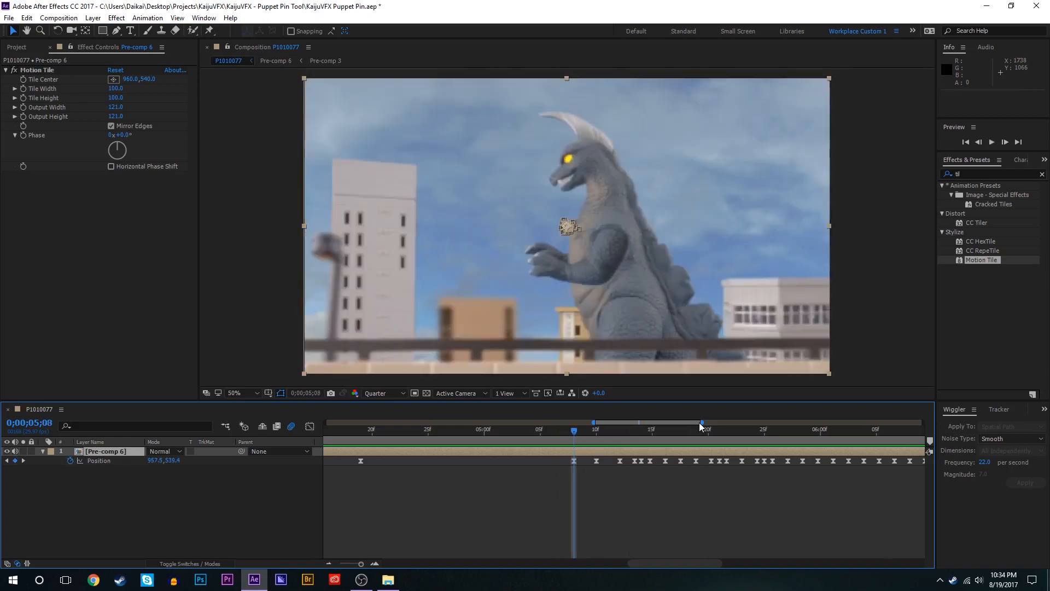
pyautogui.doubleClick(699, 422)
pyautogui.press('r')
pyautogui.click(70, 461)
pyautogui.press('u')
# Step: Tilt the layer slightly counterclockwise at 0;00;05;22 and about 0.8° clockwise at 0;00;06;26
pyautogui.click(667, 439)
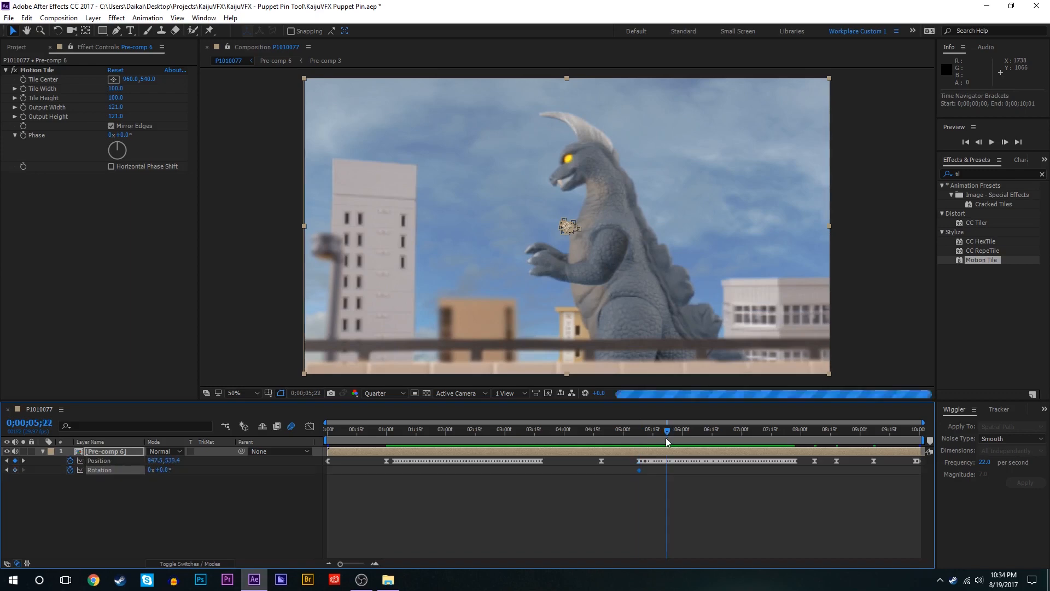
pyautogui.press('w')
pyautogui.moveTo(734, 346); pyautogui.dragTo(761, 324)
pyautogui.click(734, 440)
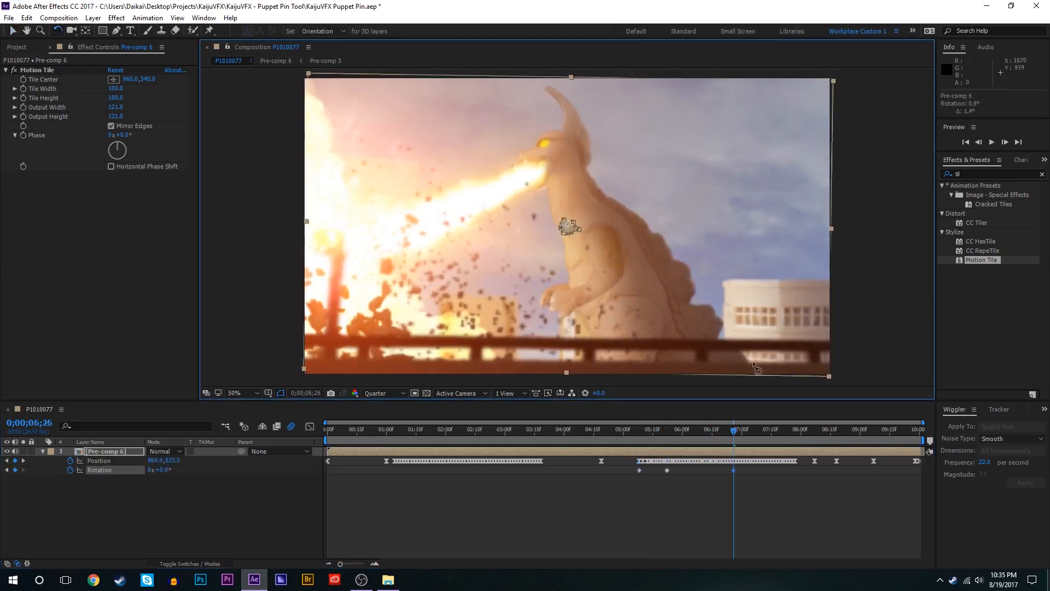
# Step: Copy the first Rotation keyframe and paste it at about 0;00;08;03 to level the layer again
pyautogui.click(639, 470)
pyautogui.hotkey('ctrl', 'c')
pyautogui.click(791, 438)
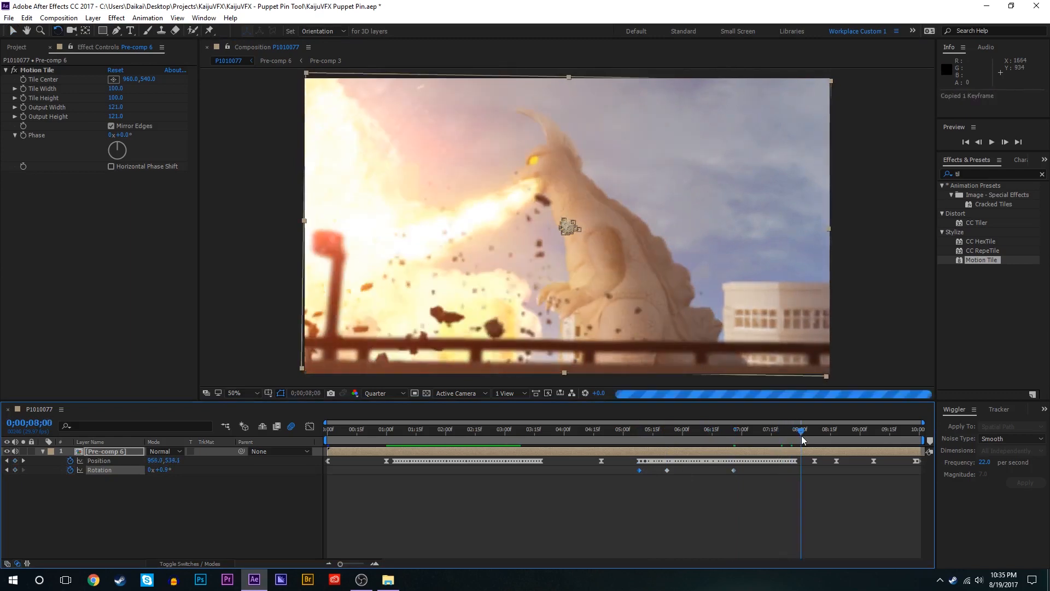
pyautogui.click(806, 435)
pyautogui.hotkey('ctrl', 'v')
# Step: Apply Easy Ease to all four Rotation keyframes and check the tilt near 0;00;07;16
pyautogui.moveTo(624, 500); pyautogui.dragTo(826, 471)
pyautogui.press('F9')
pyautogui.click(831, 476)
pyautogui.click(782, 431)
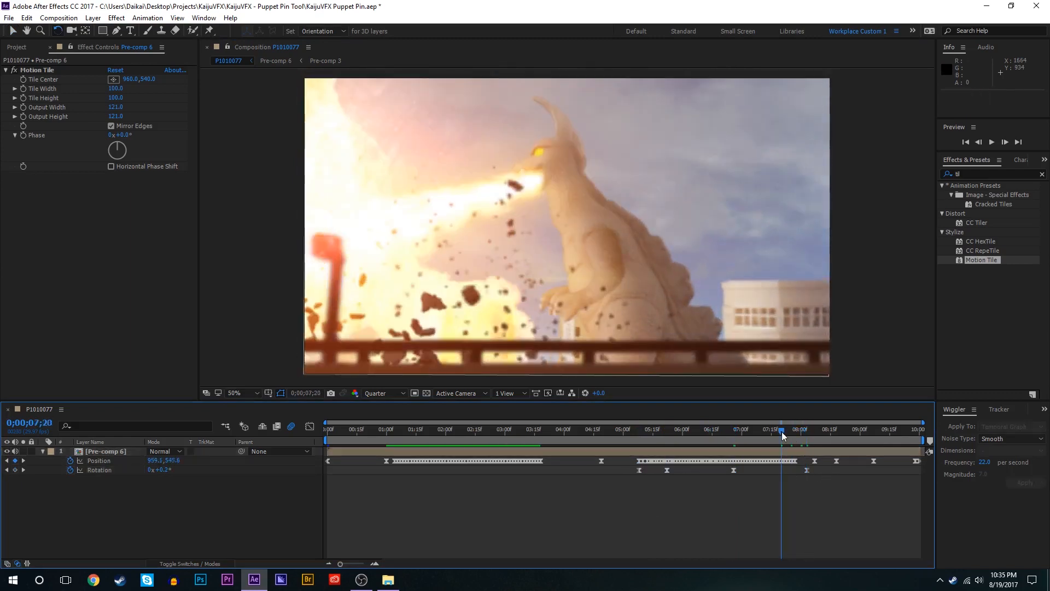
pyautogui.click(773, 431)
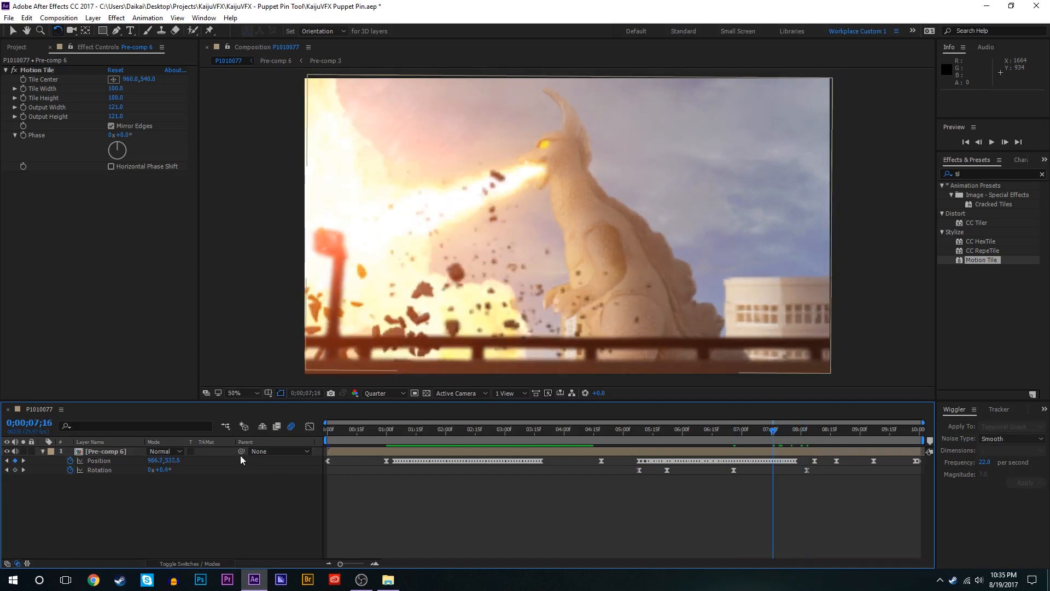
# Step: Enable motion blur on the Pre-comp 6 layer and check it on frames around 0;00;06;21
pyautogui.press('F4')
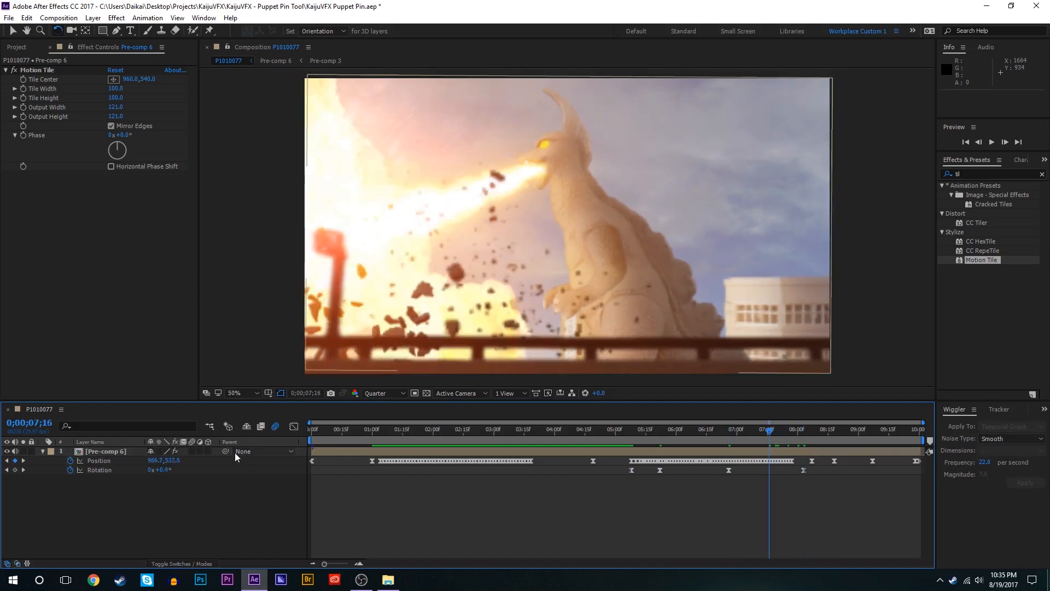
pyautogui.click(192, 451)
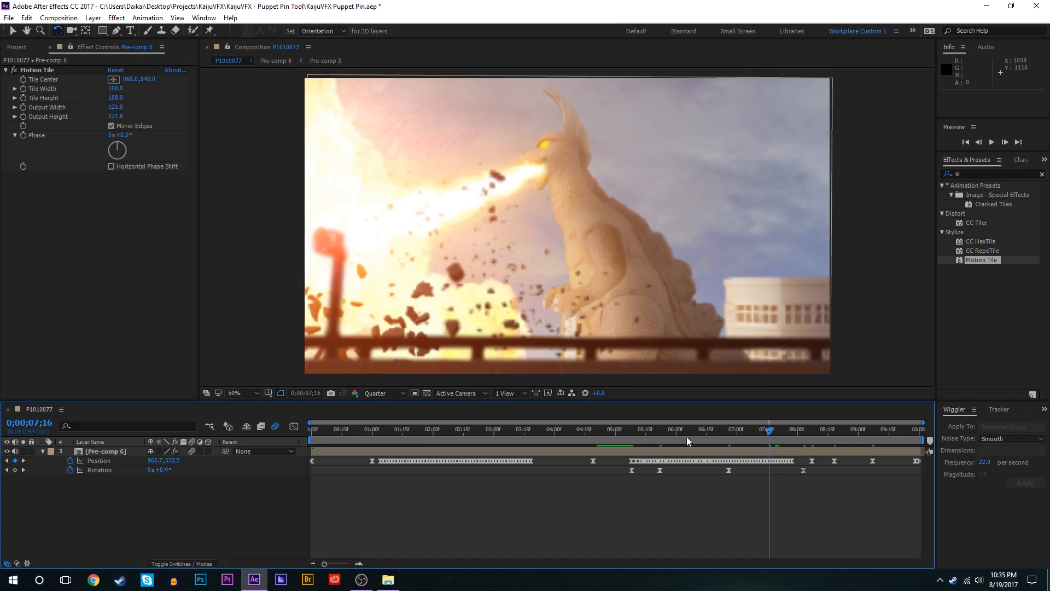
pyautogui.moveTo(687, 436); pyautogui.dragTo(719, 432)
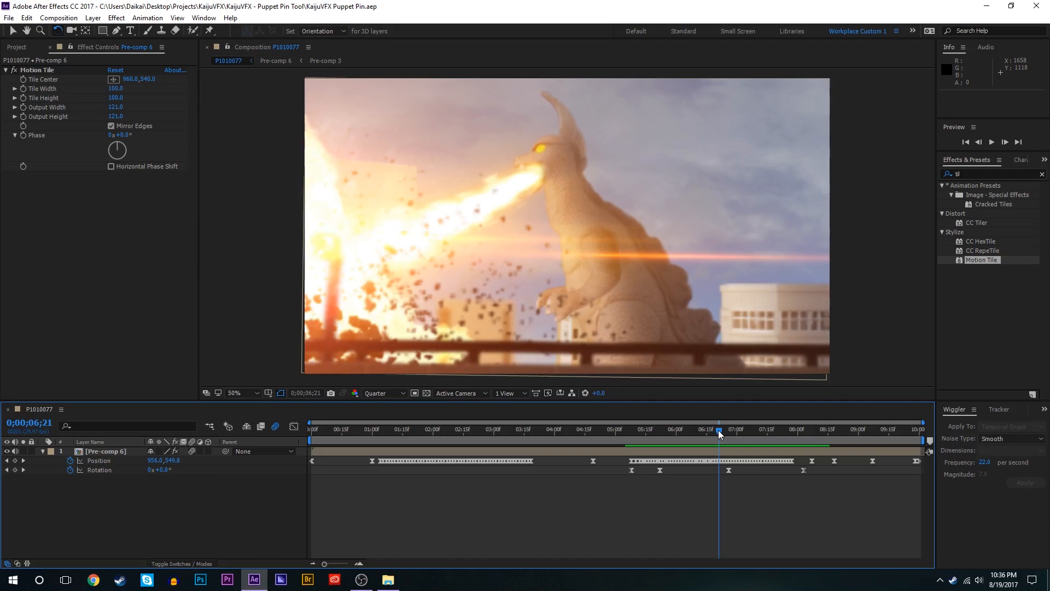
pyautogui.moveTo(720, 429)
pyautogui.mouseDown()
pyautogui.moveTo(762, 435)
pyautogui.moveTo(723, 436)
pyautogui.mouseUp()
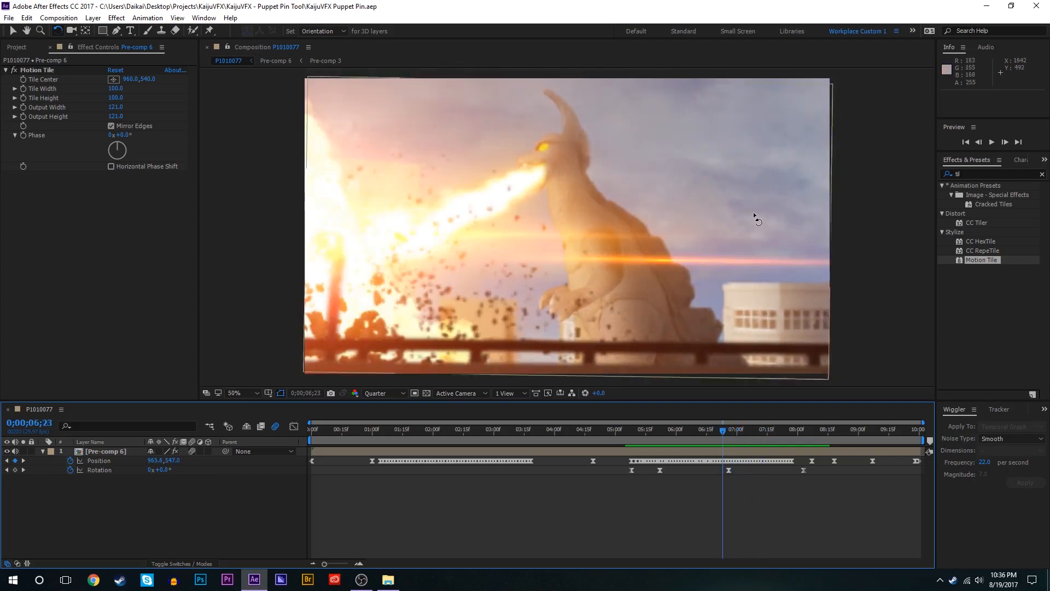